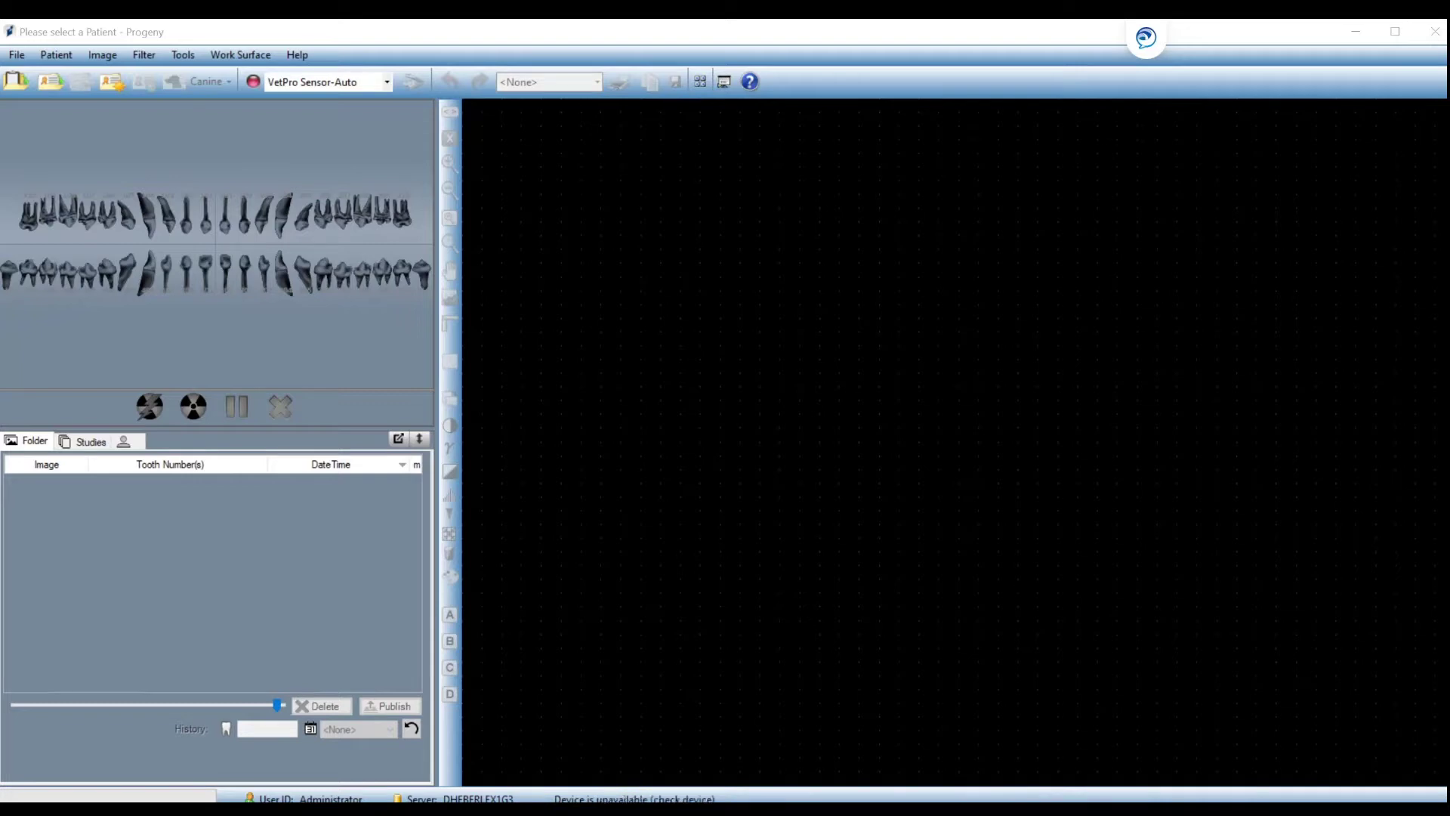
Open File Explorer at Quick access with Windows+E.
key(super+e)
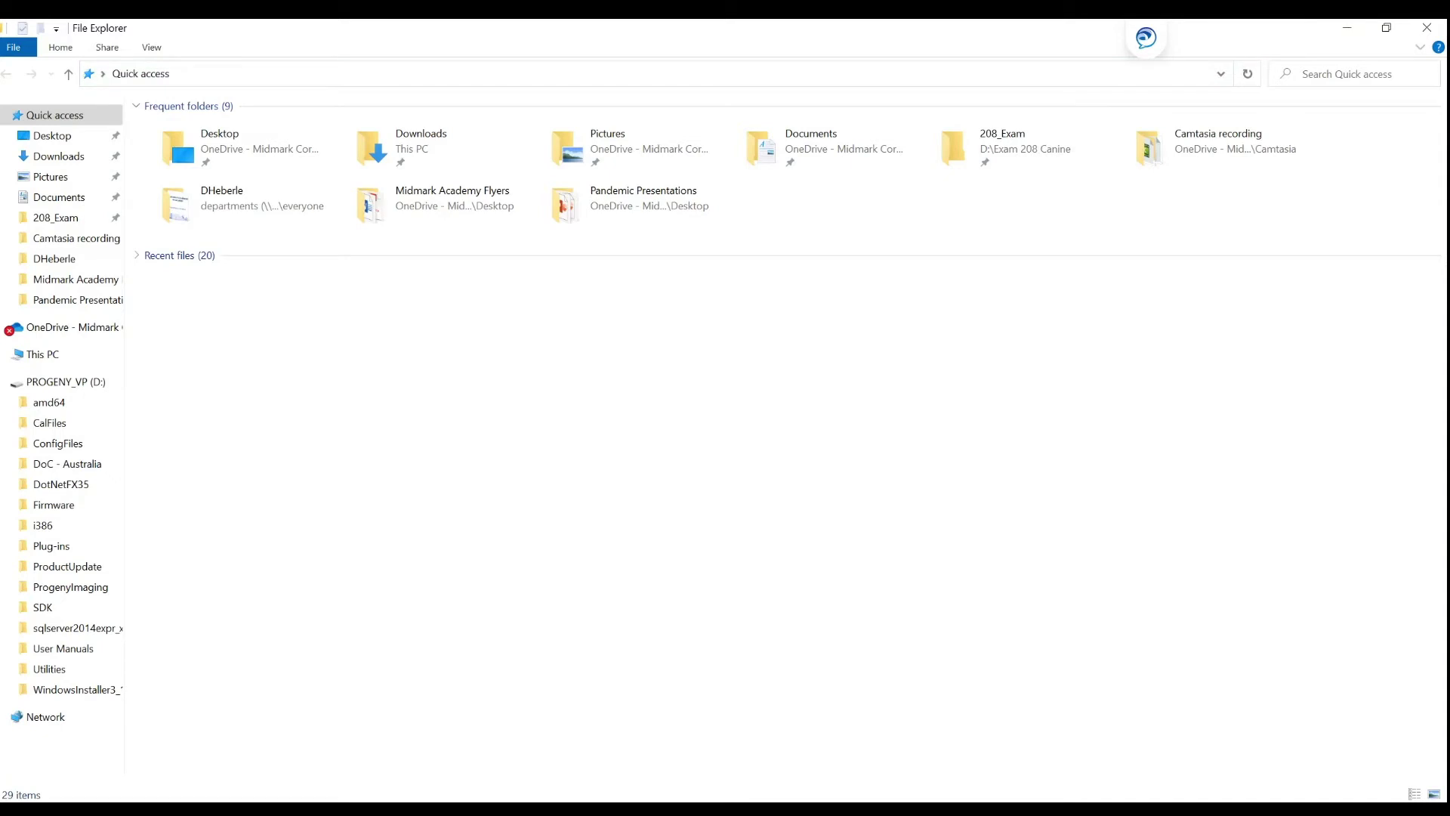
Open the Veterinary User Guide PDF from PROGENY_VP (D:) > User Manuals > Progeny_Imaging > Vet.
click(33, 390)
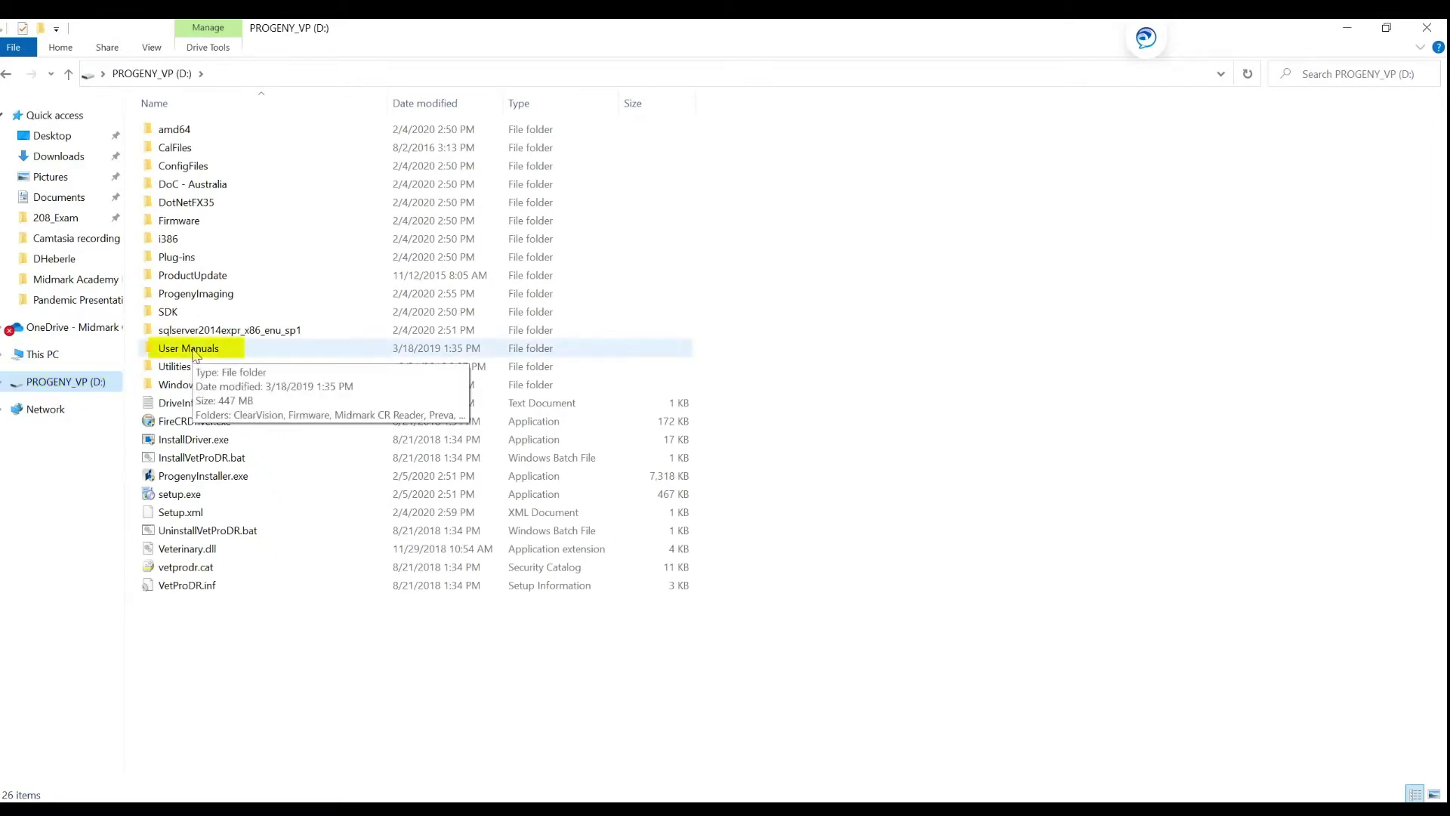
double_click(195, 353)
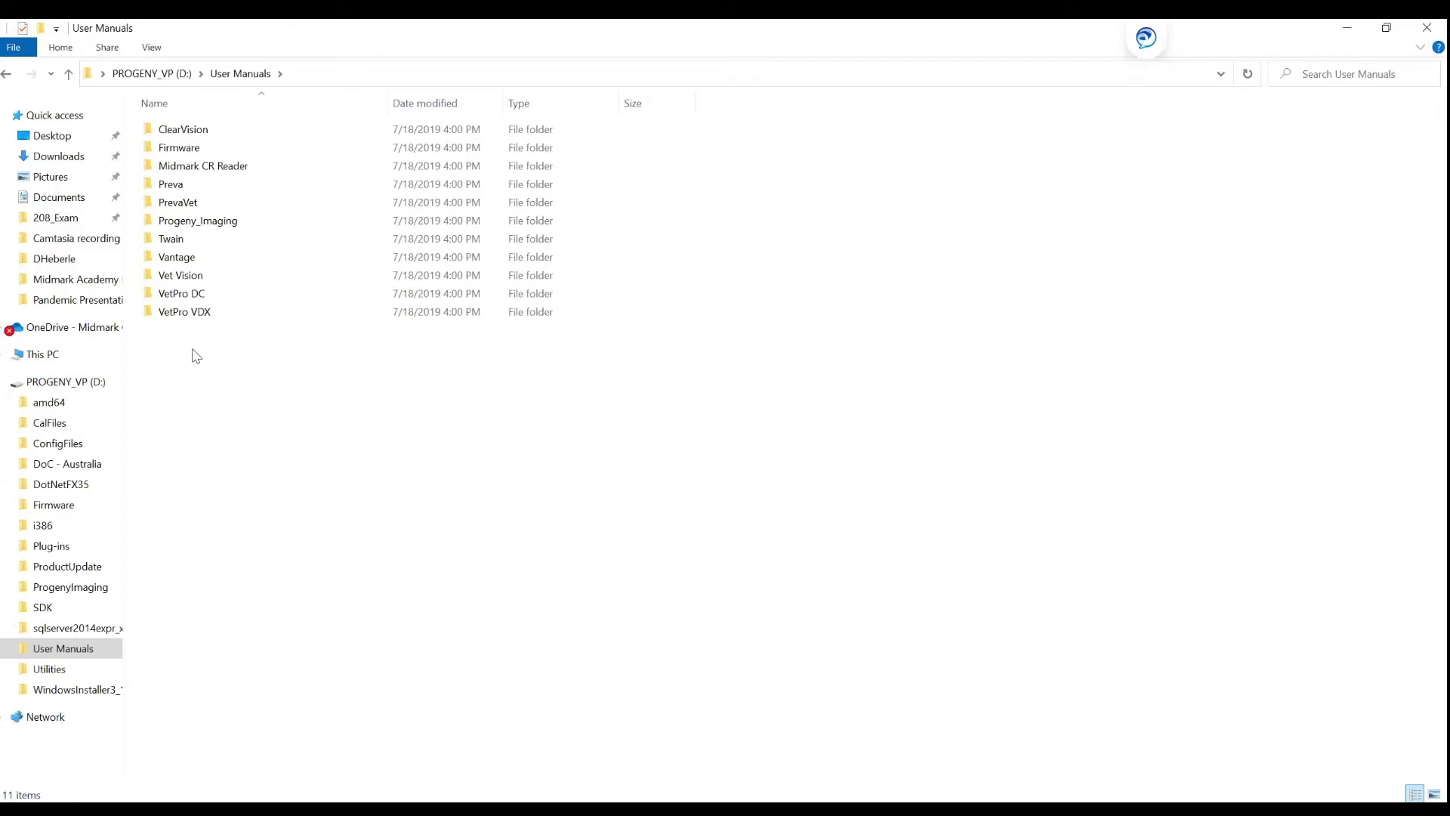
double_click(208, 223)
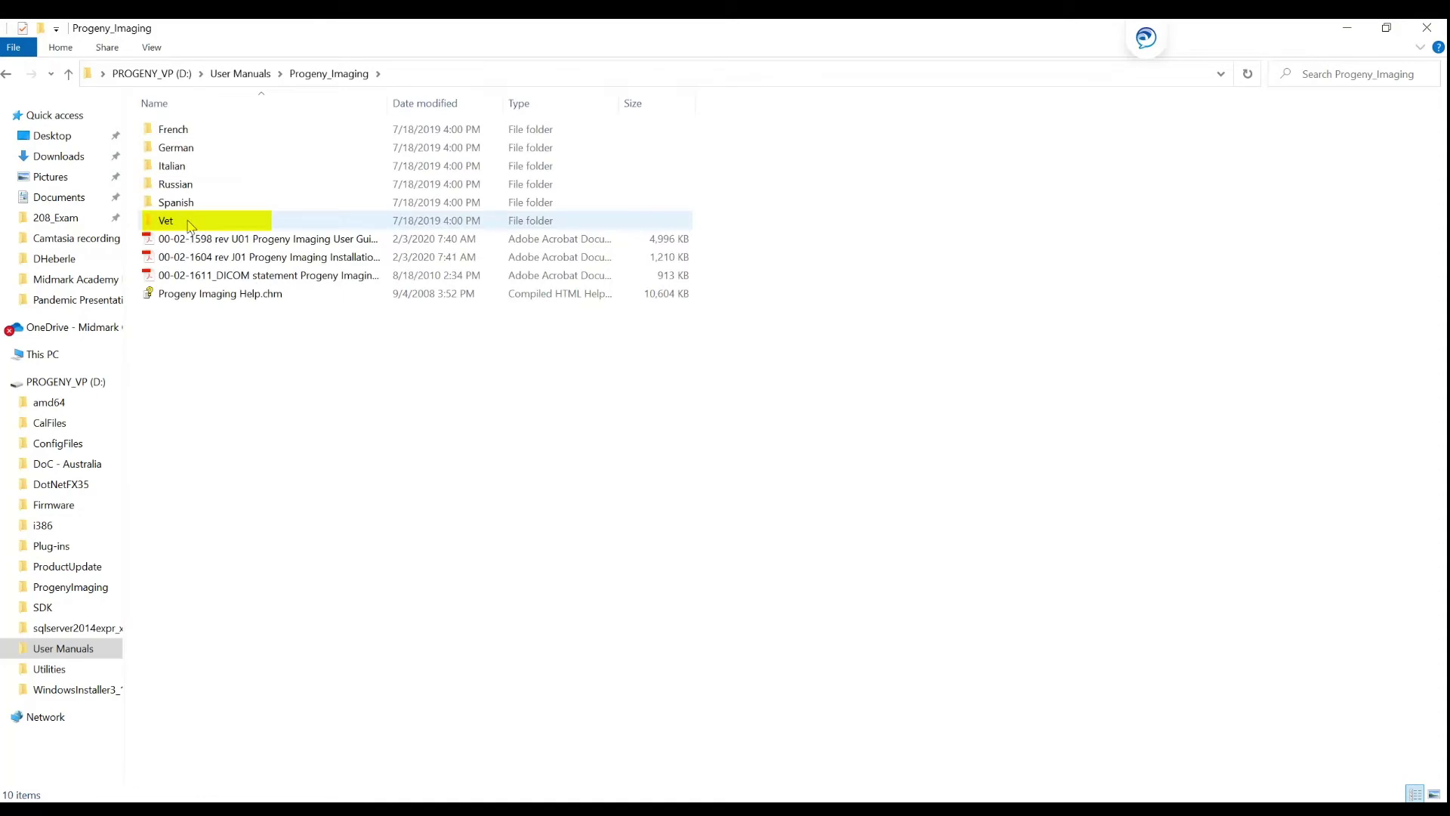
double_click(191, 226)
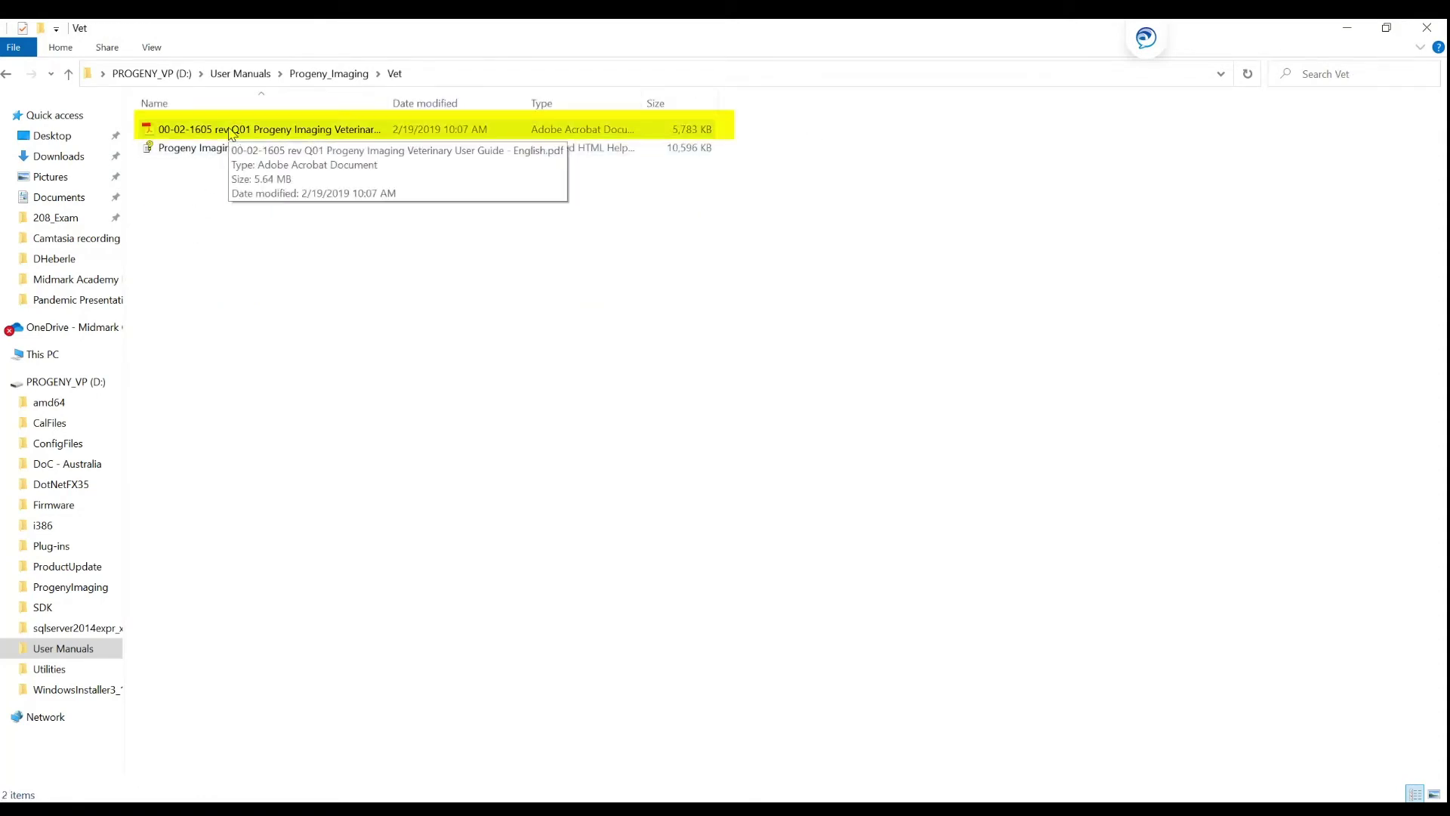
double_click(232, 132)
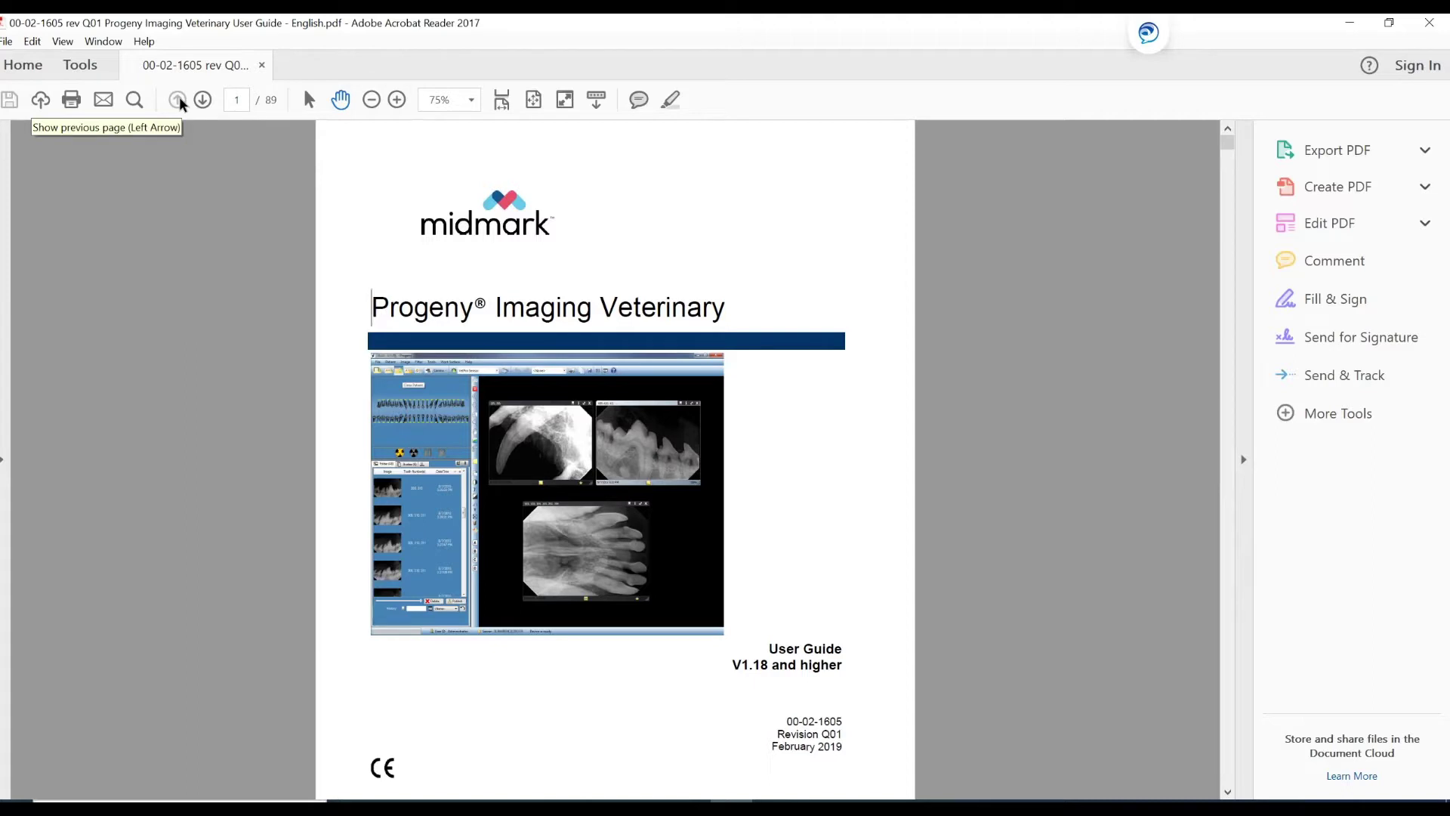
Page the user guide forward to its Contents page.
click(202, 101)
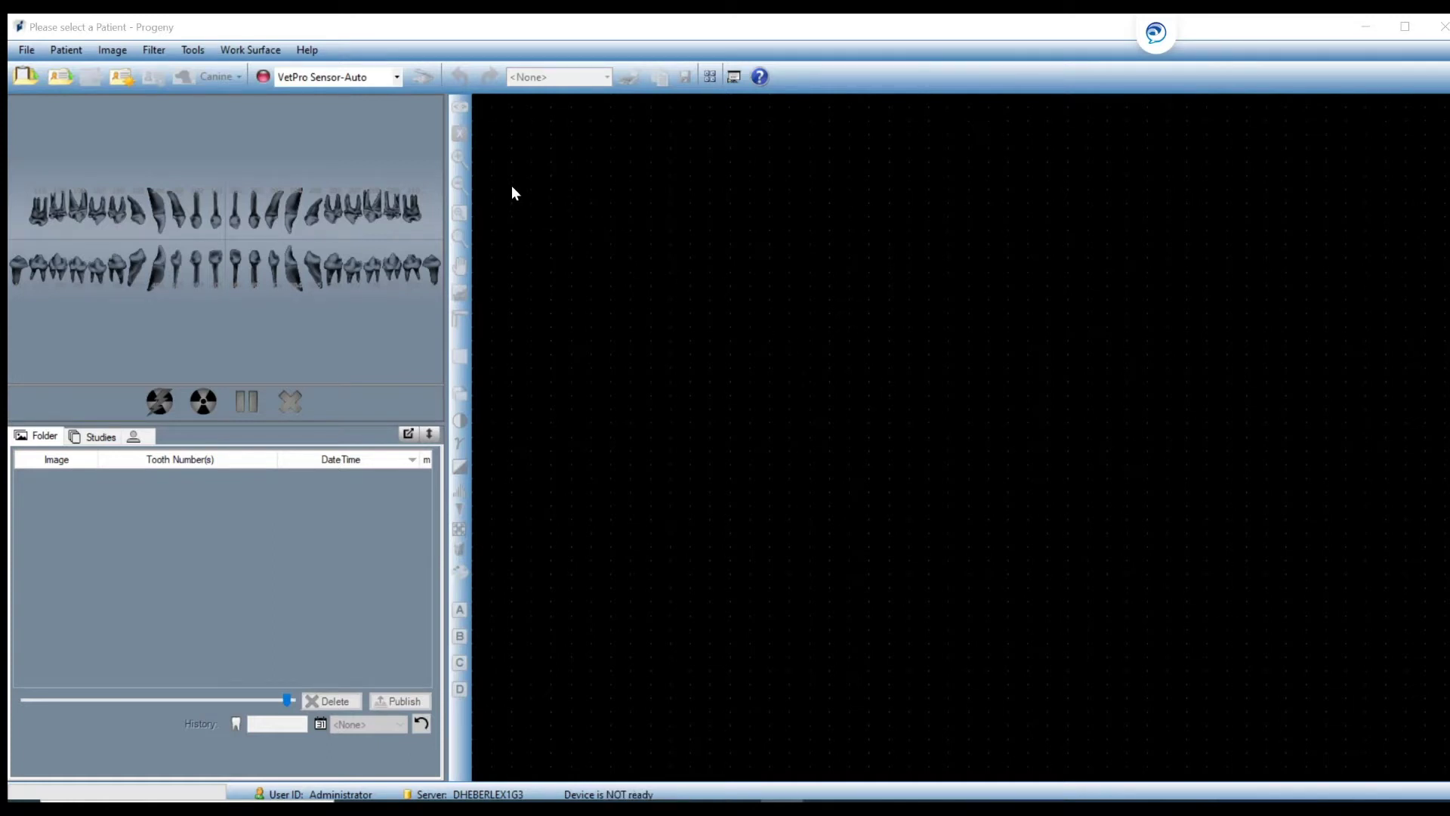
Open Help > Index and maximize the Progeny Imaging Veterinary Help window.
click(309, 53)
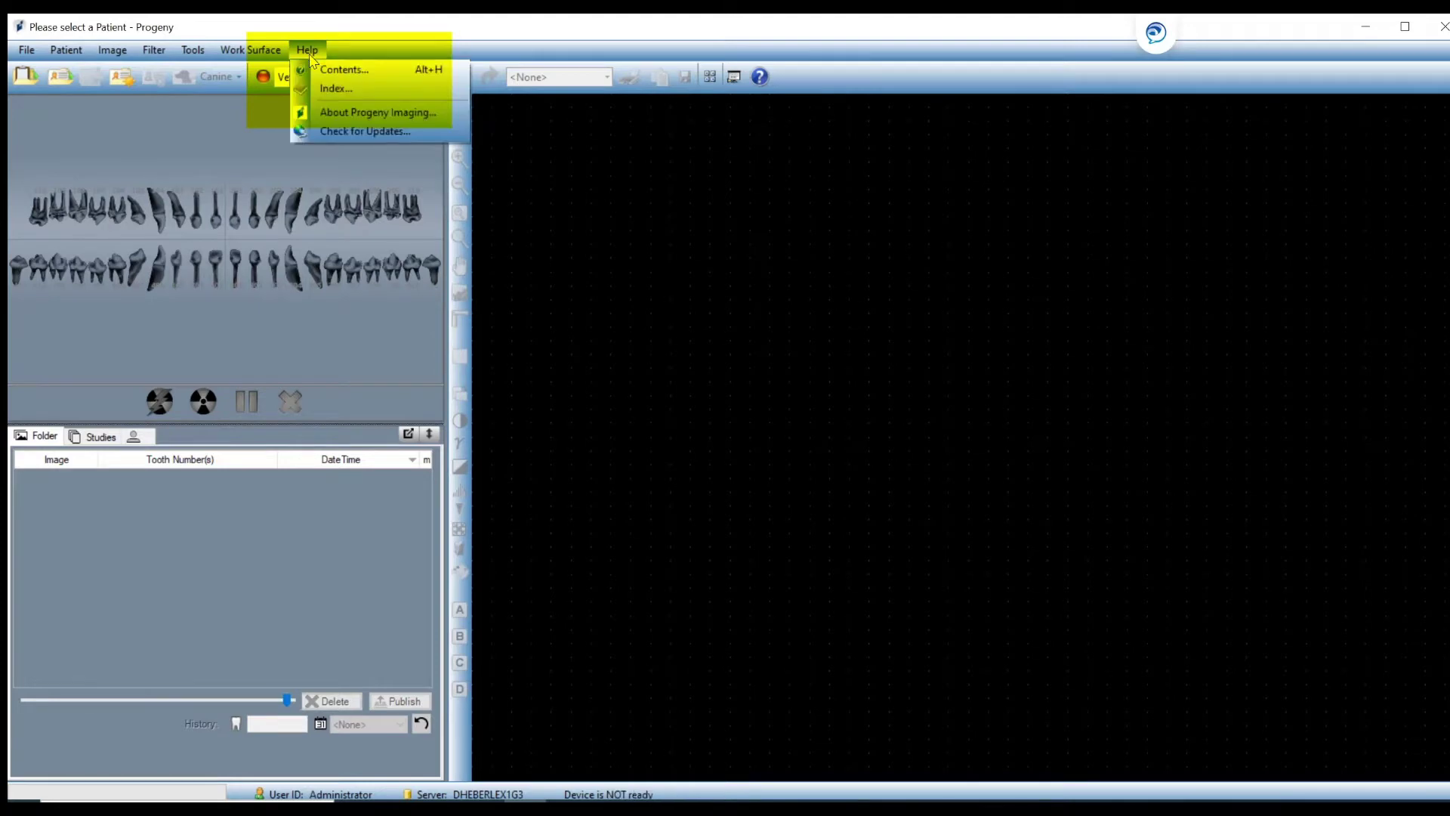
click(336, 90)
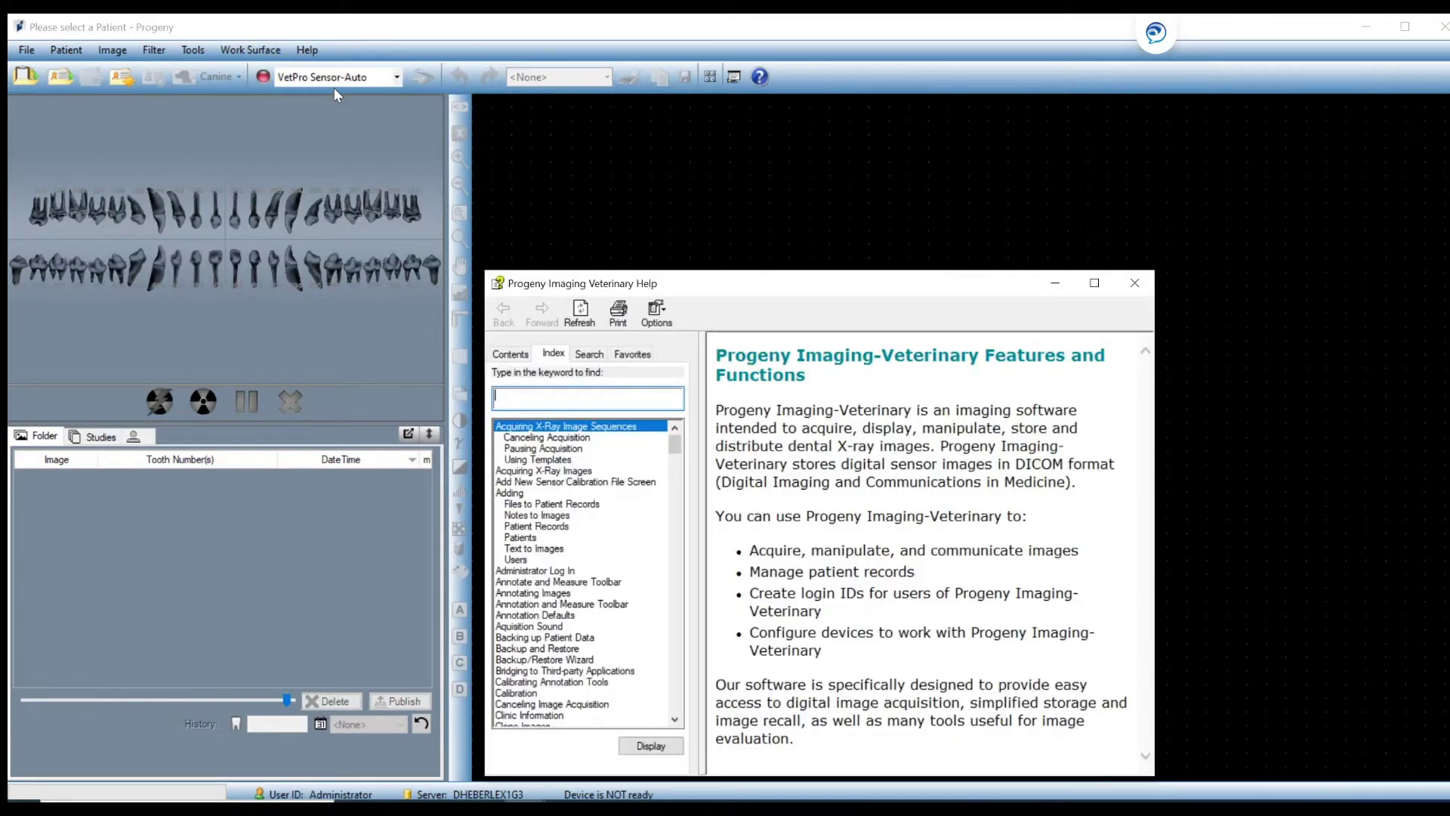
click(1094, 284)
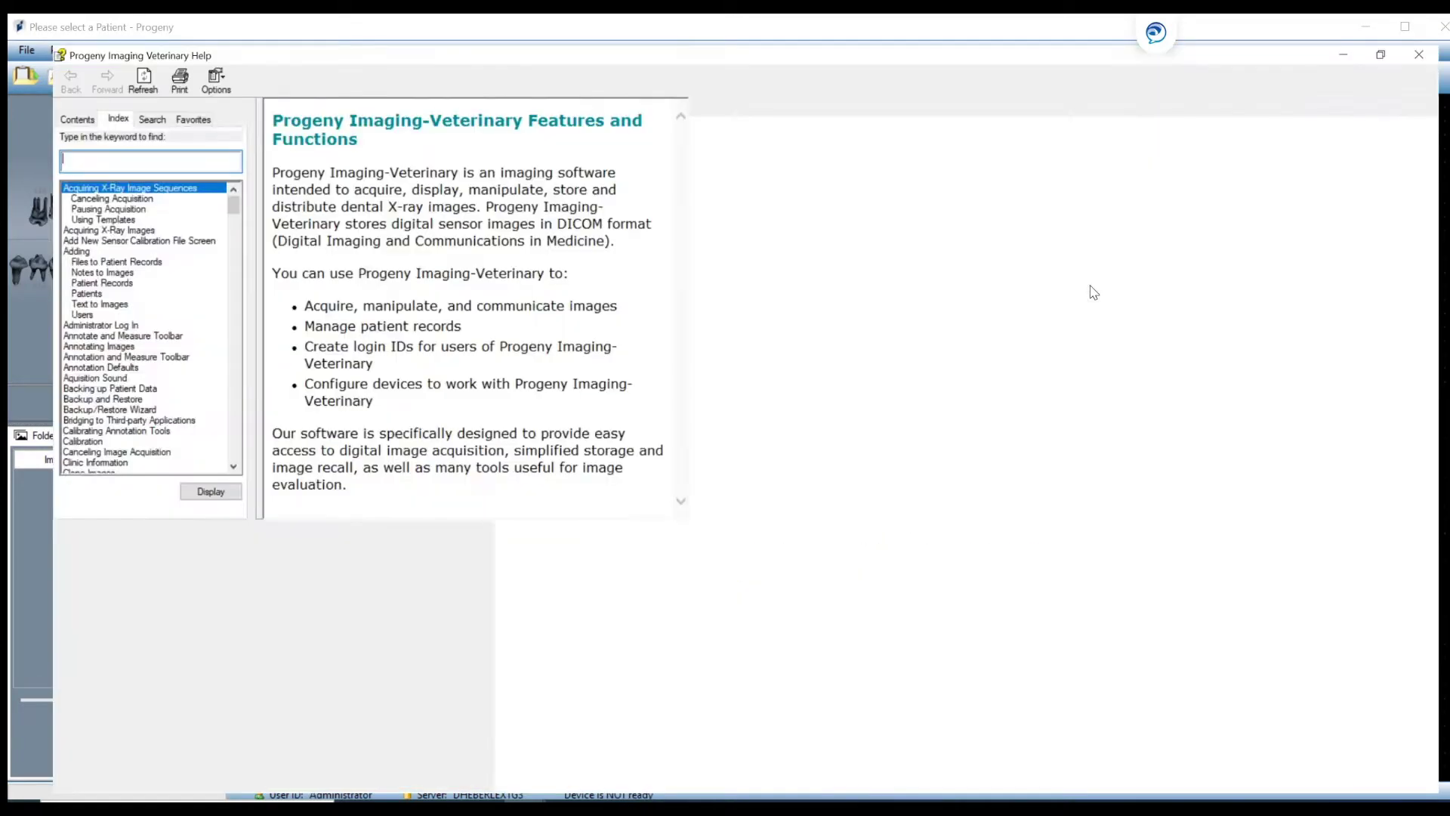
drag(197, 225, 211, 185)
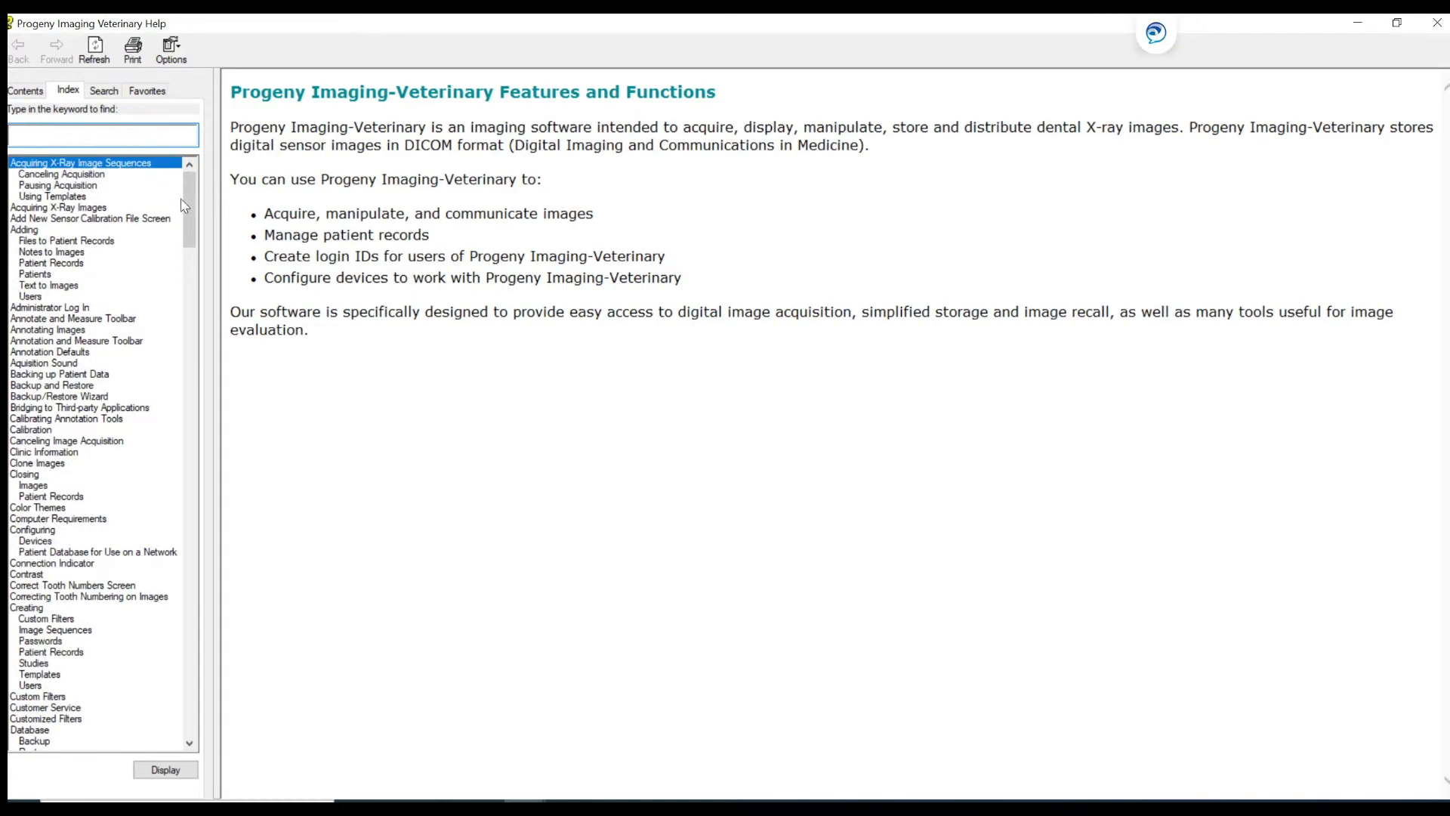
mouse_move(188, 203)
mouse_down()
mouse_move(159, 368)
mouse_move(198, 197)
mouse_up()
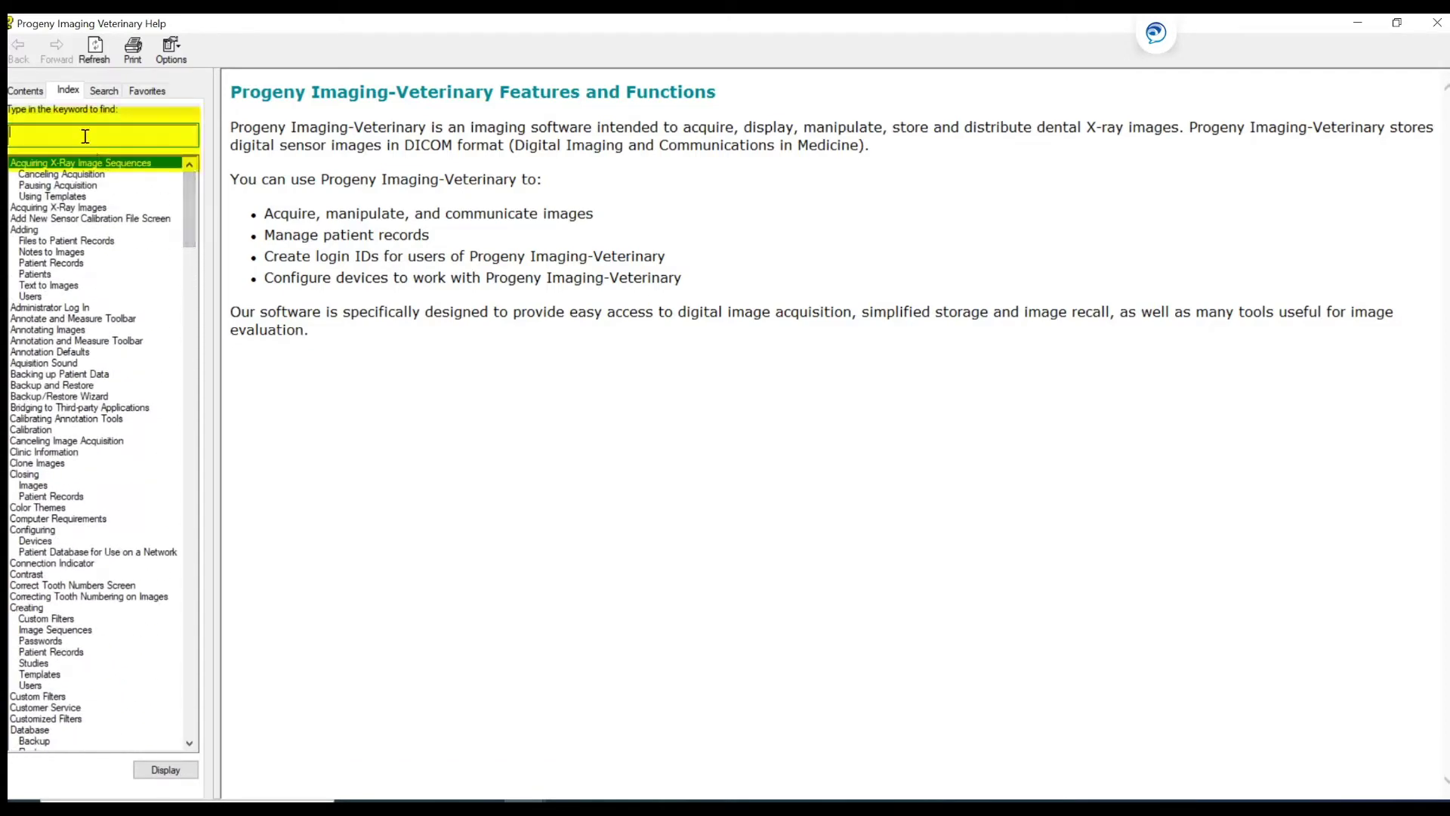
Search the help index for 'export' and display the Exporting Images topic.
text(export)
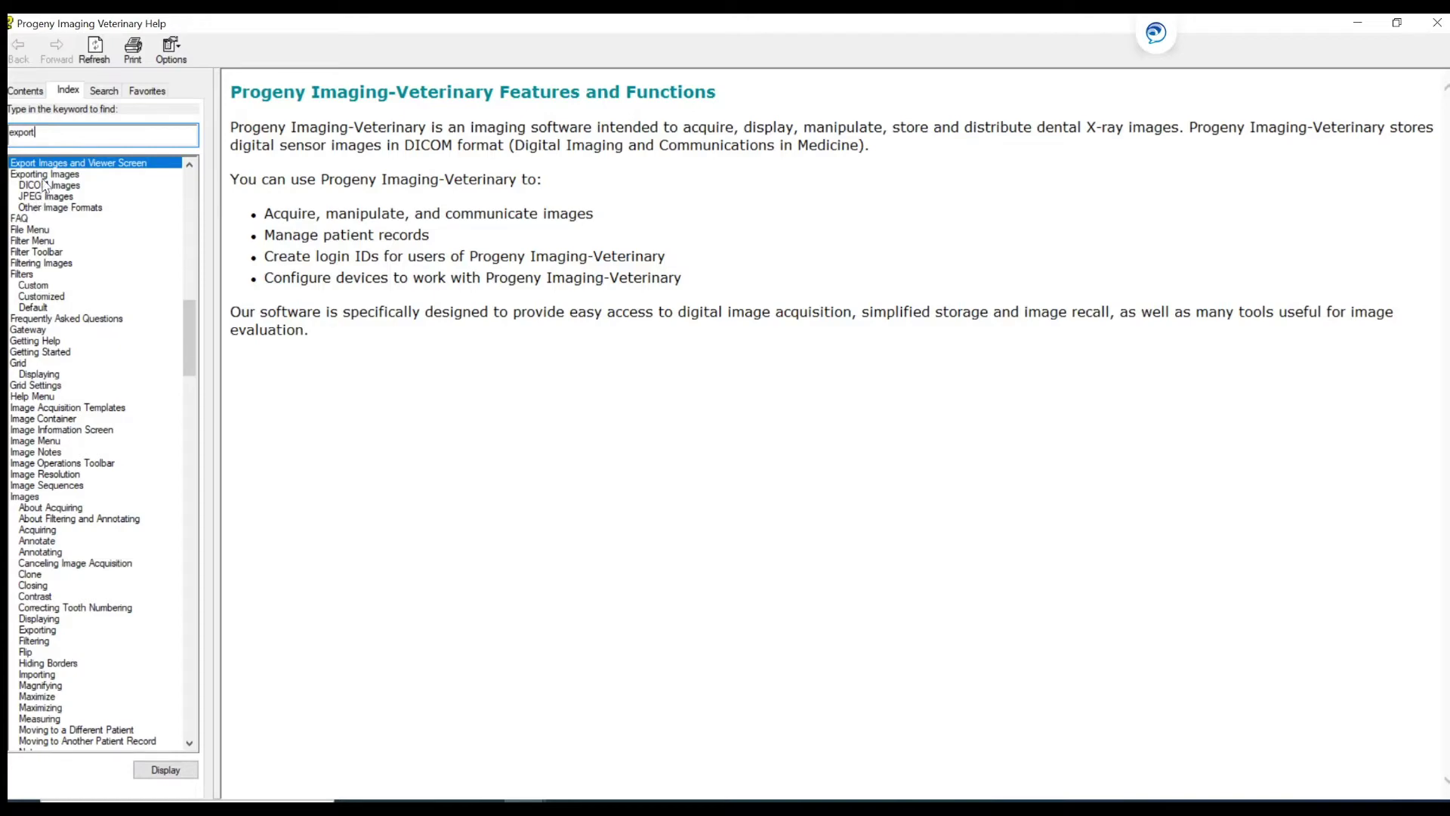
double_click(46, 185)
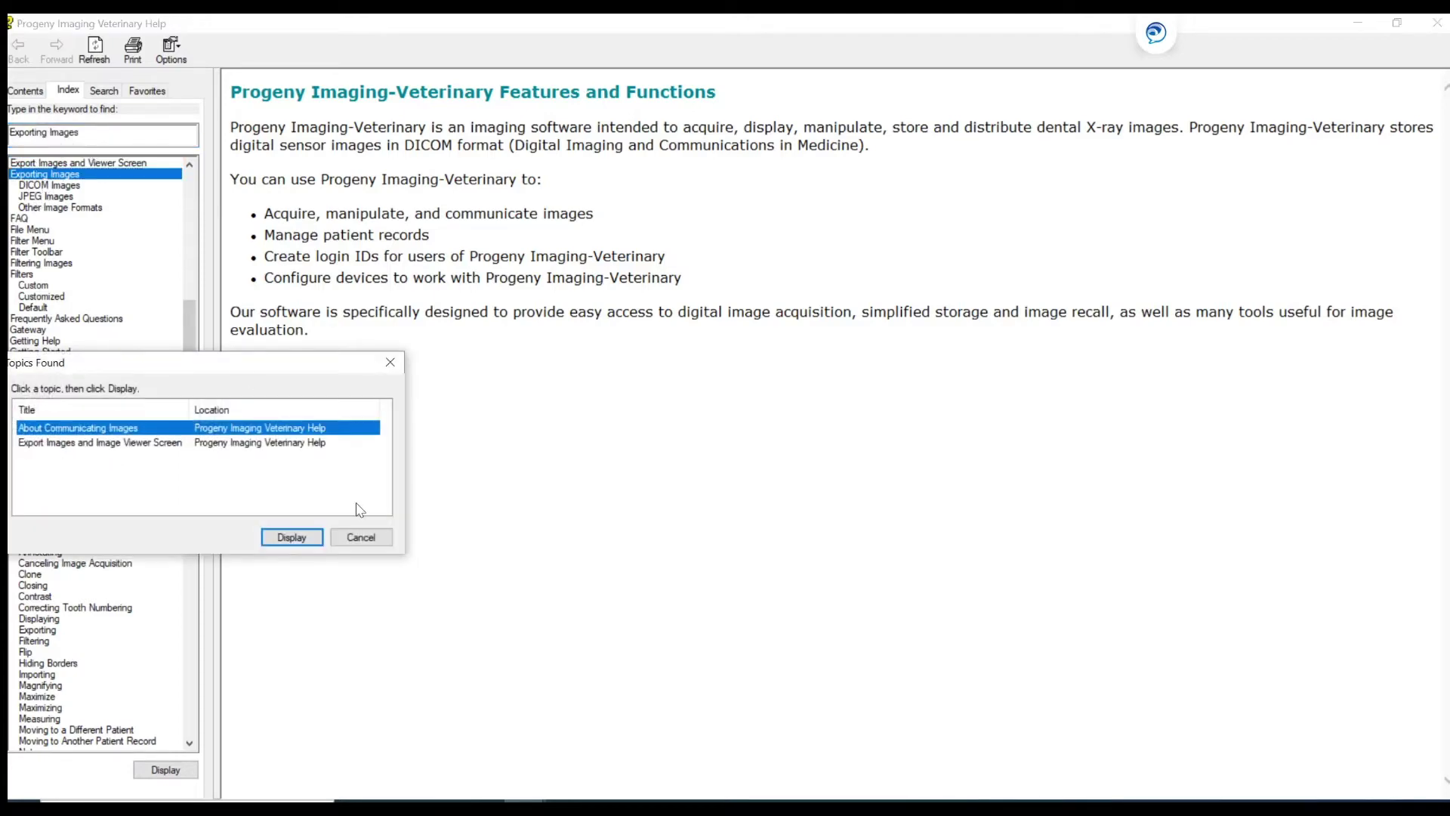
click(292, 534)
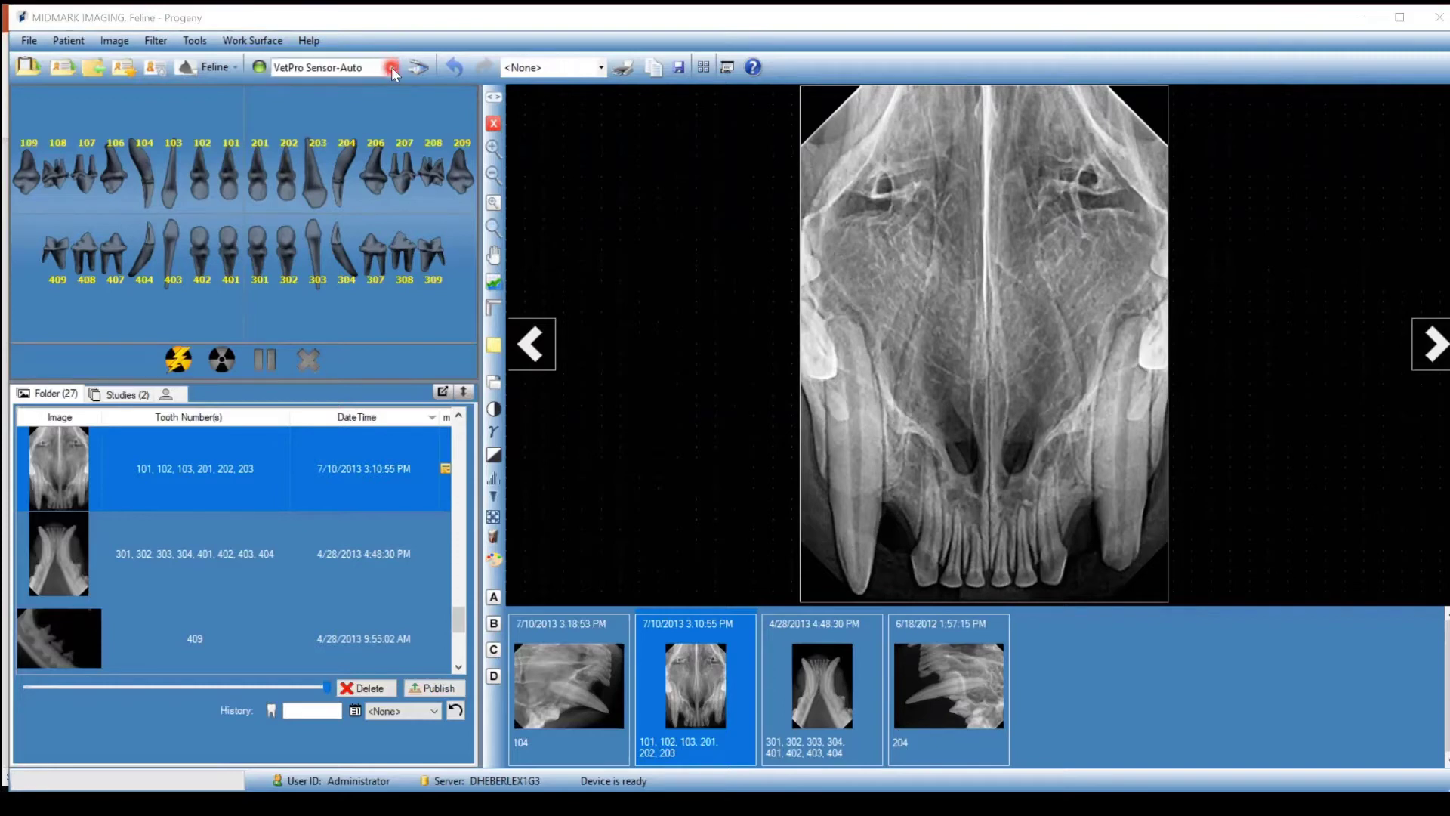
click(392, 67)
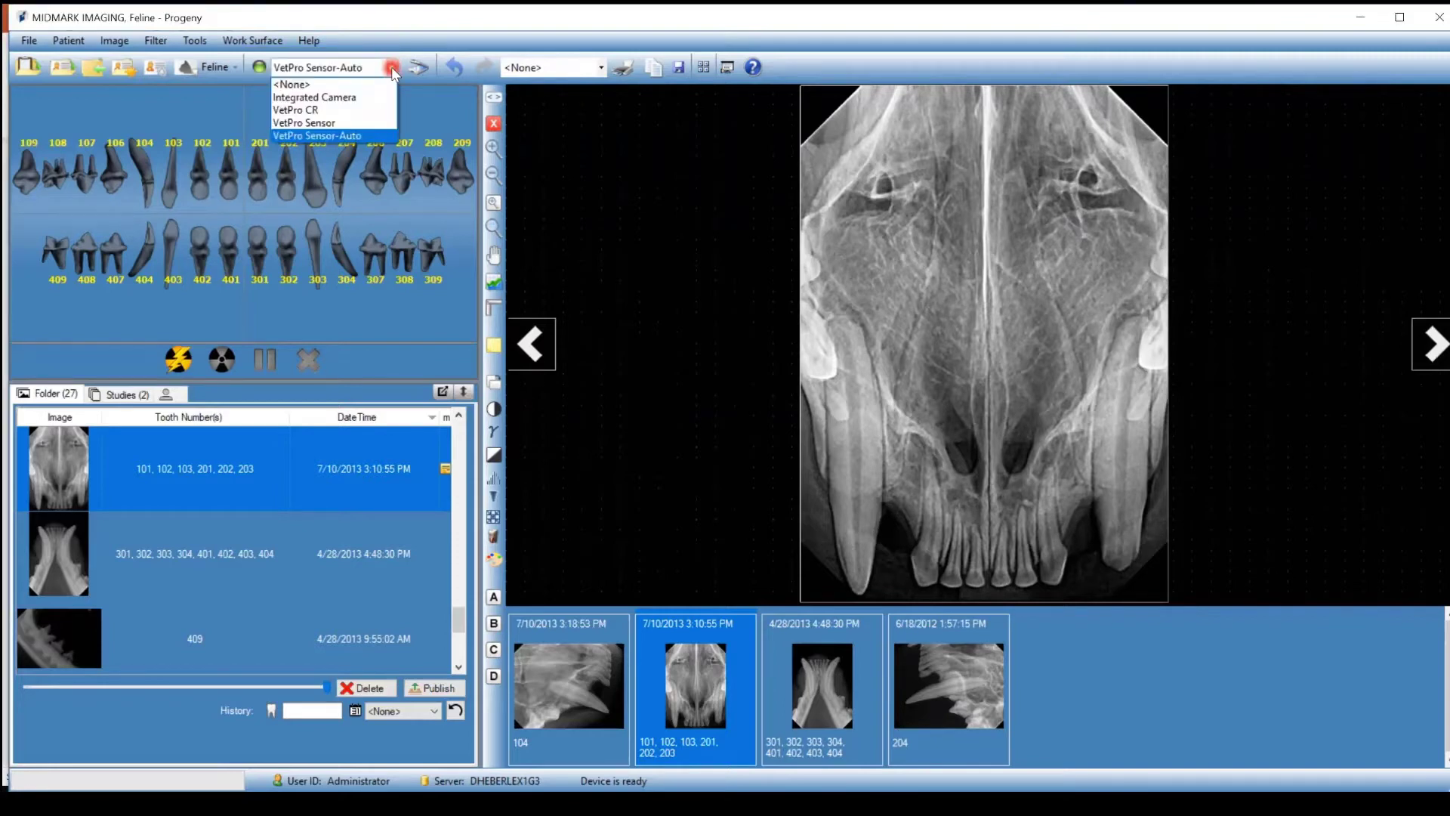
click(391, 67)
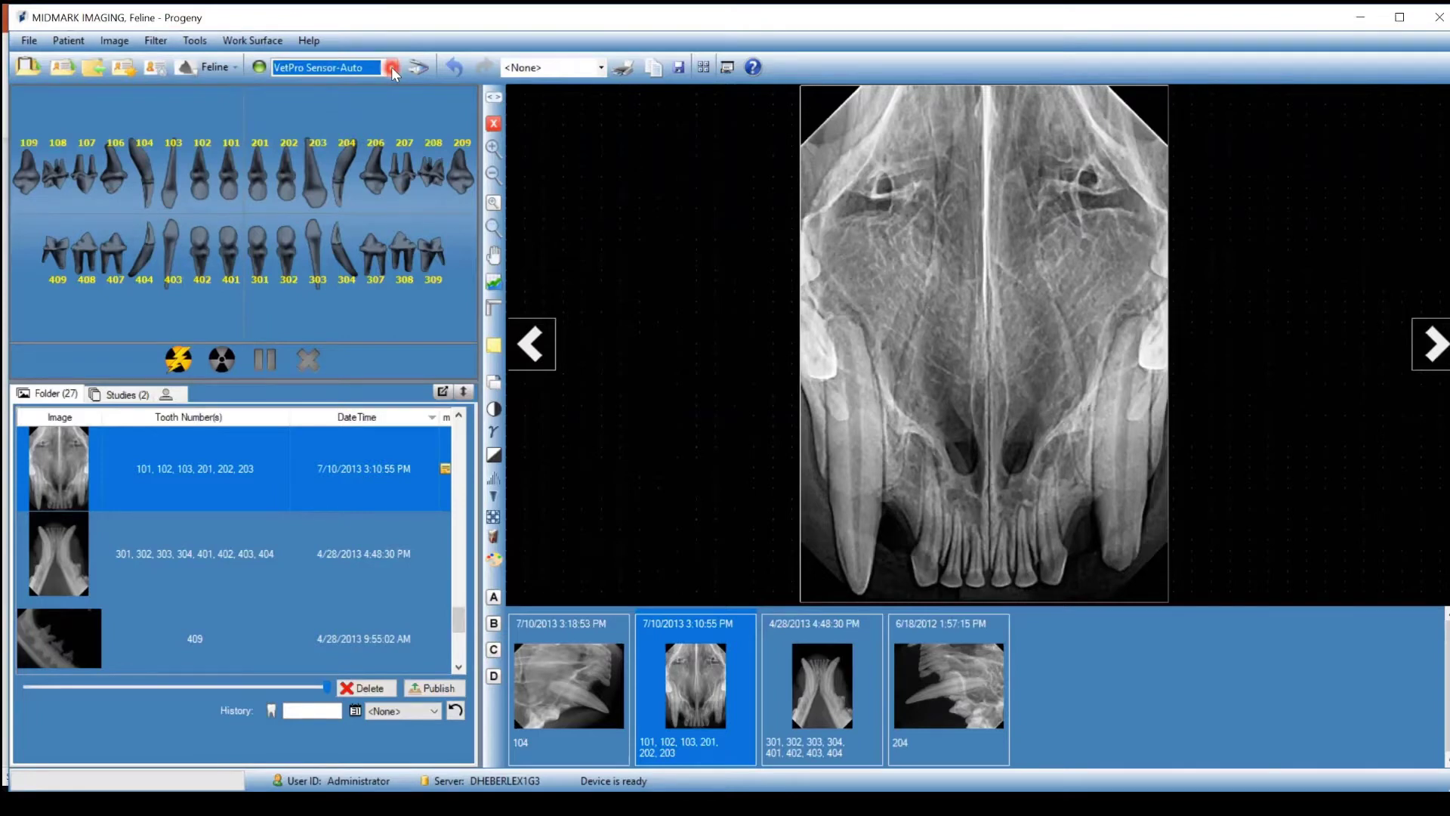
click(456, 71)
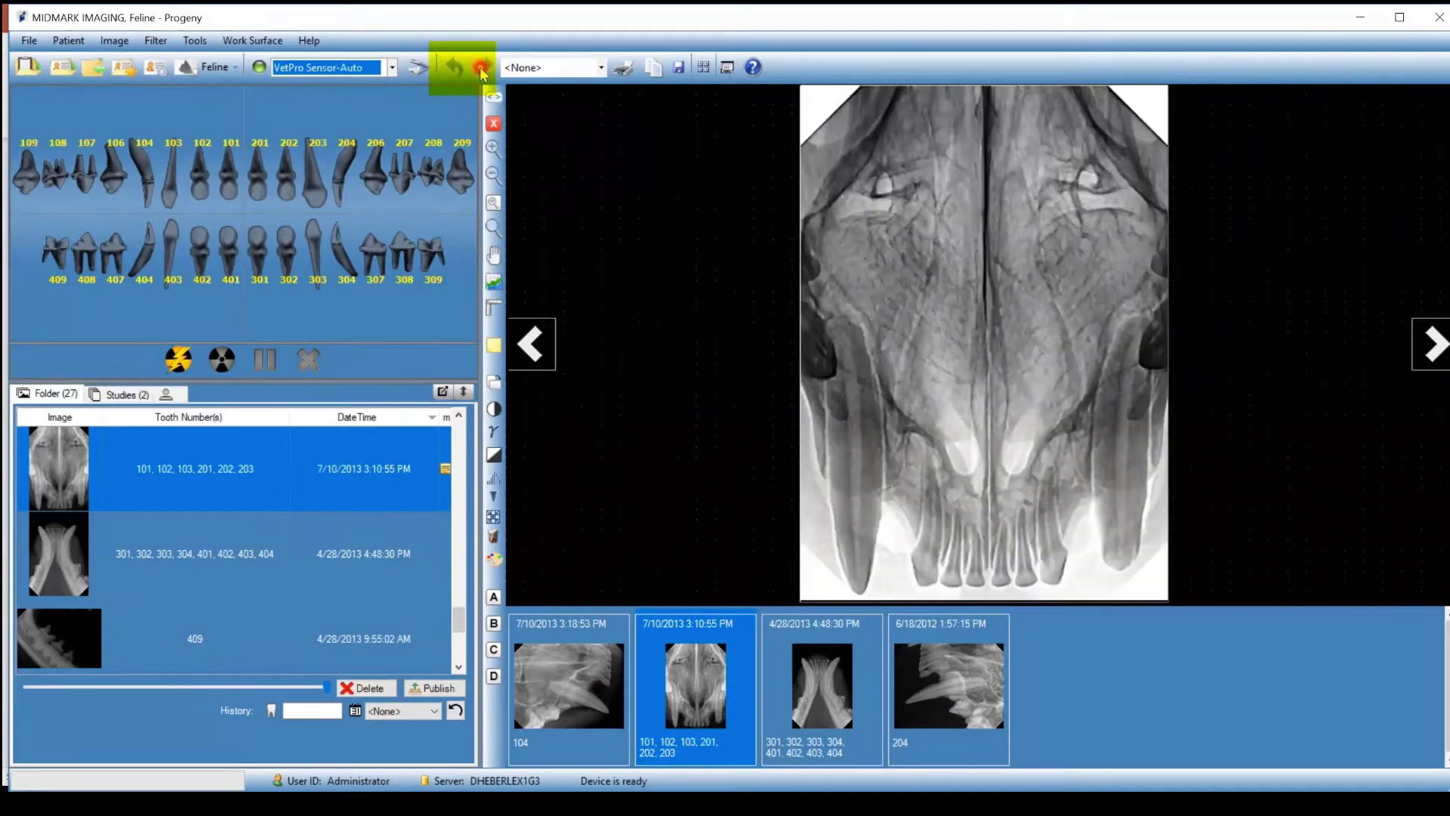
click(481, 70)
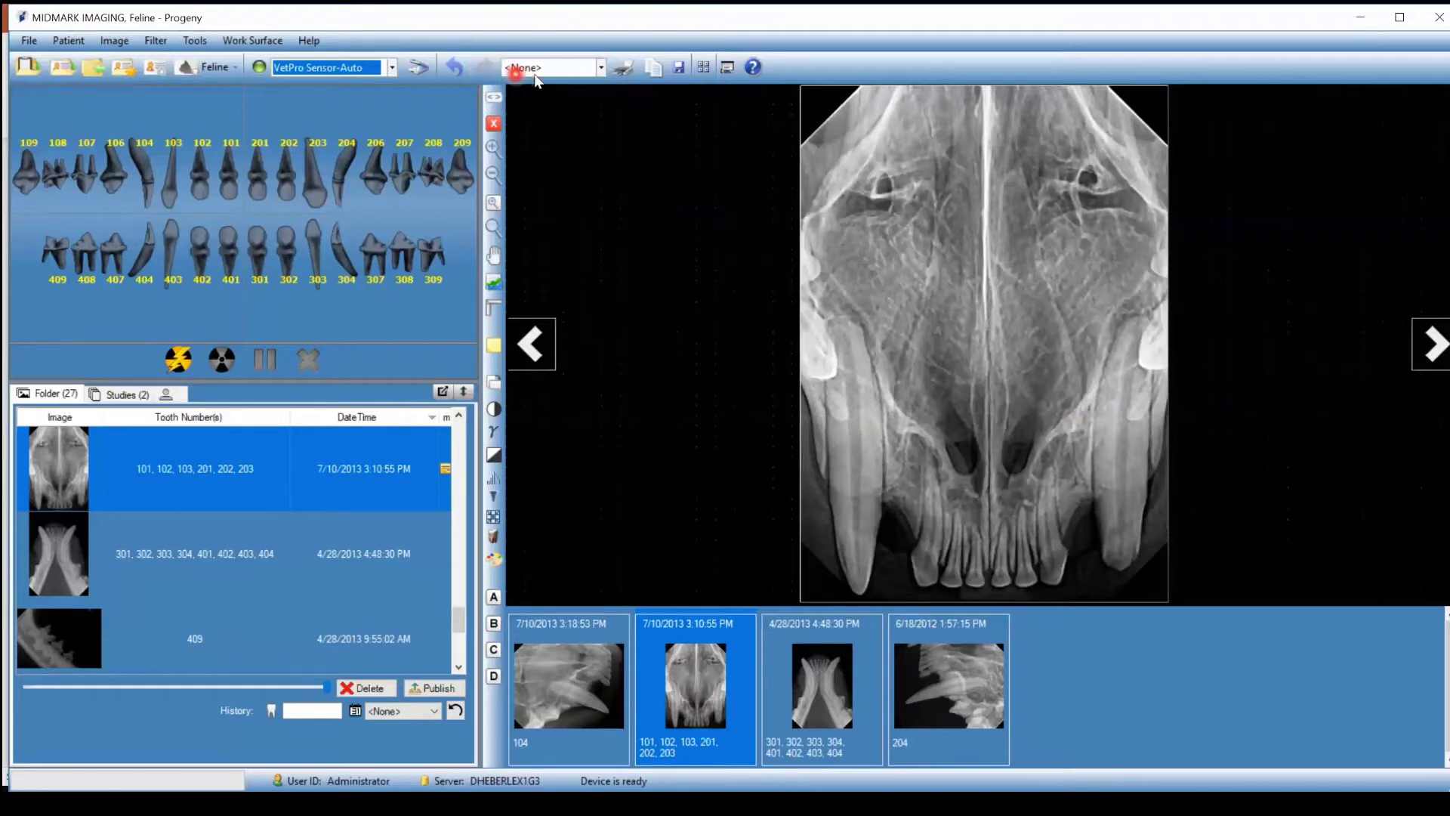
click(601, 71)
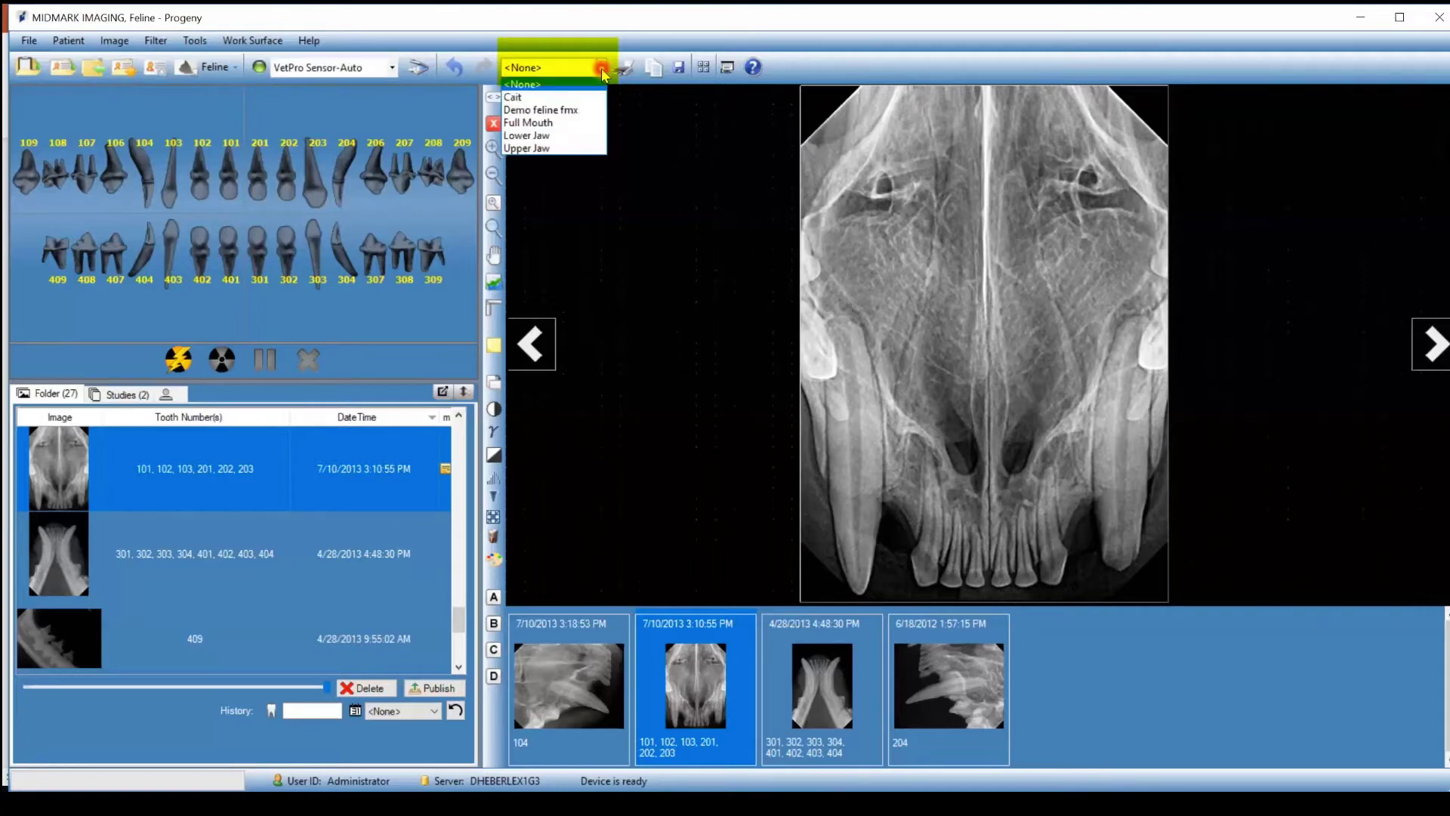
click(602, 71)
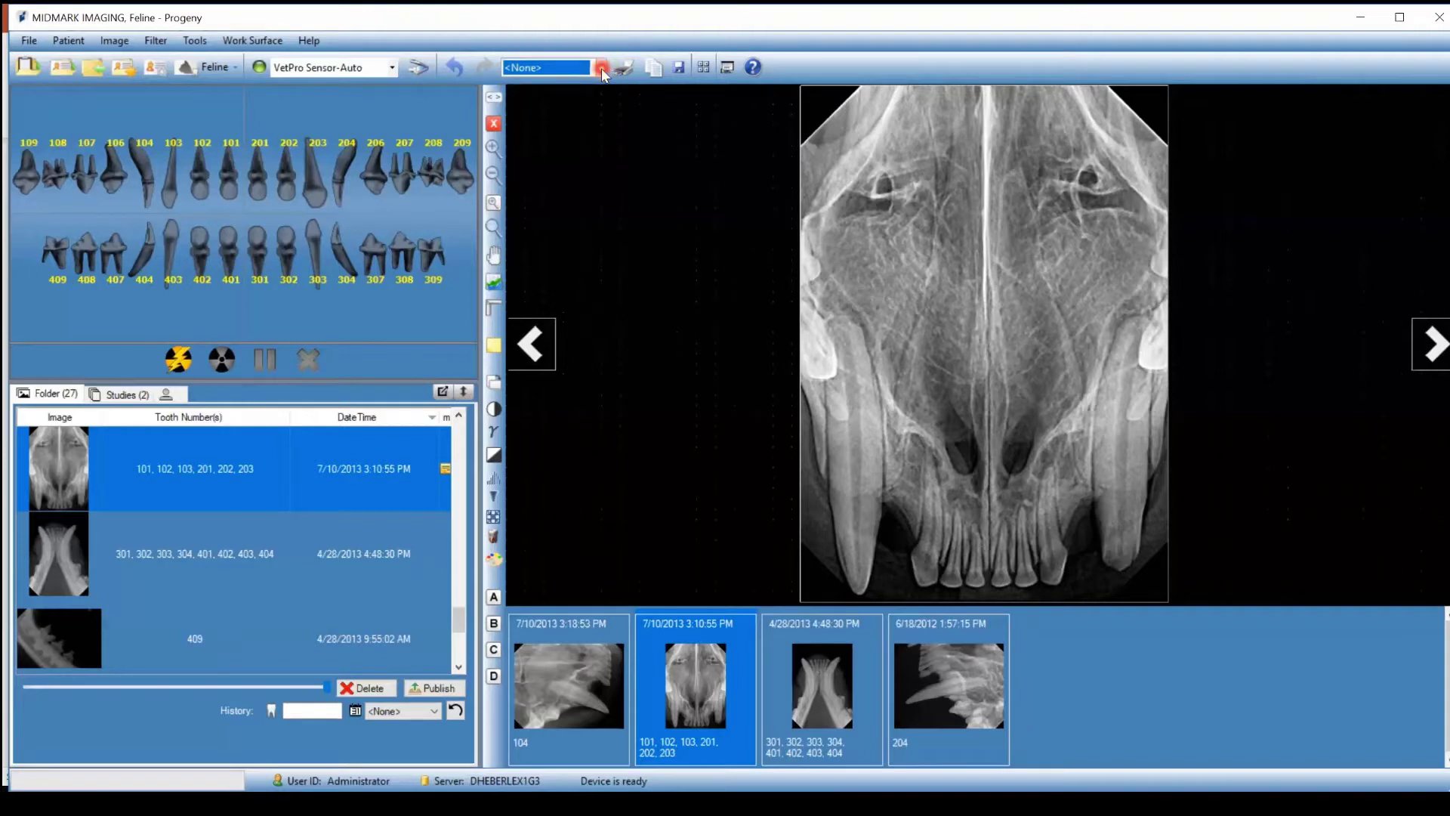
click(652, 70)
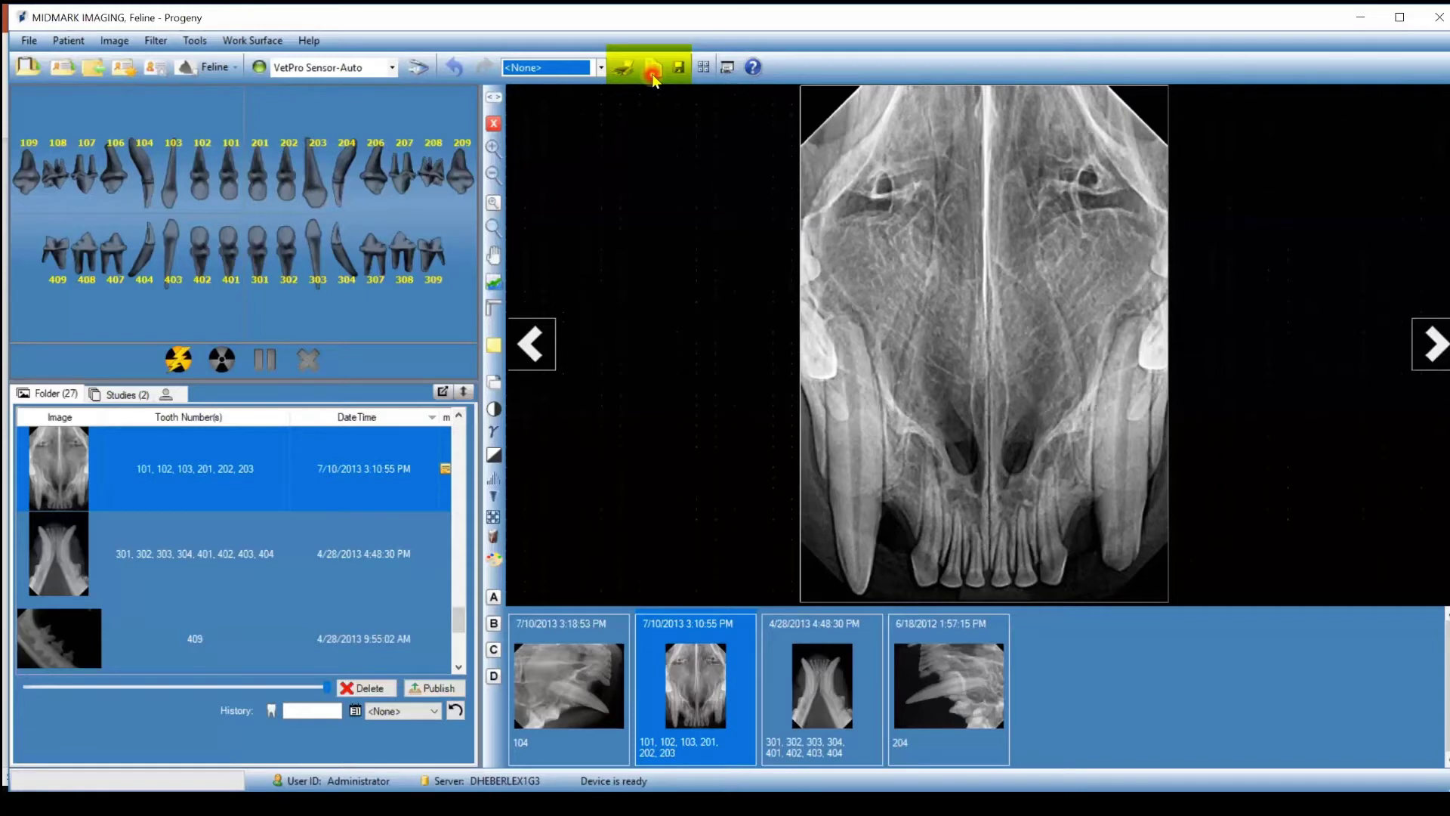
click(731, 70)
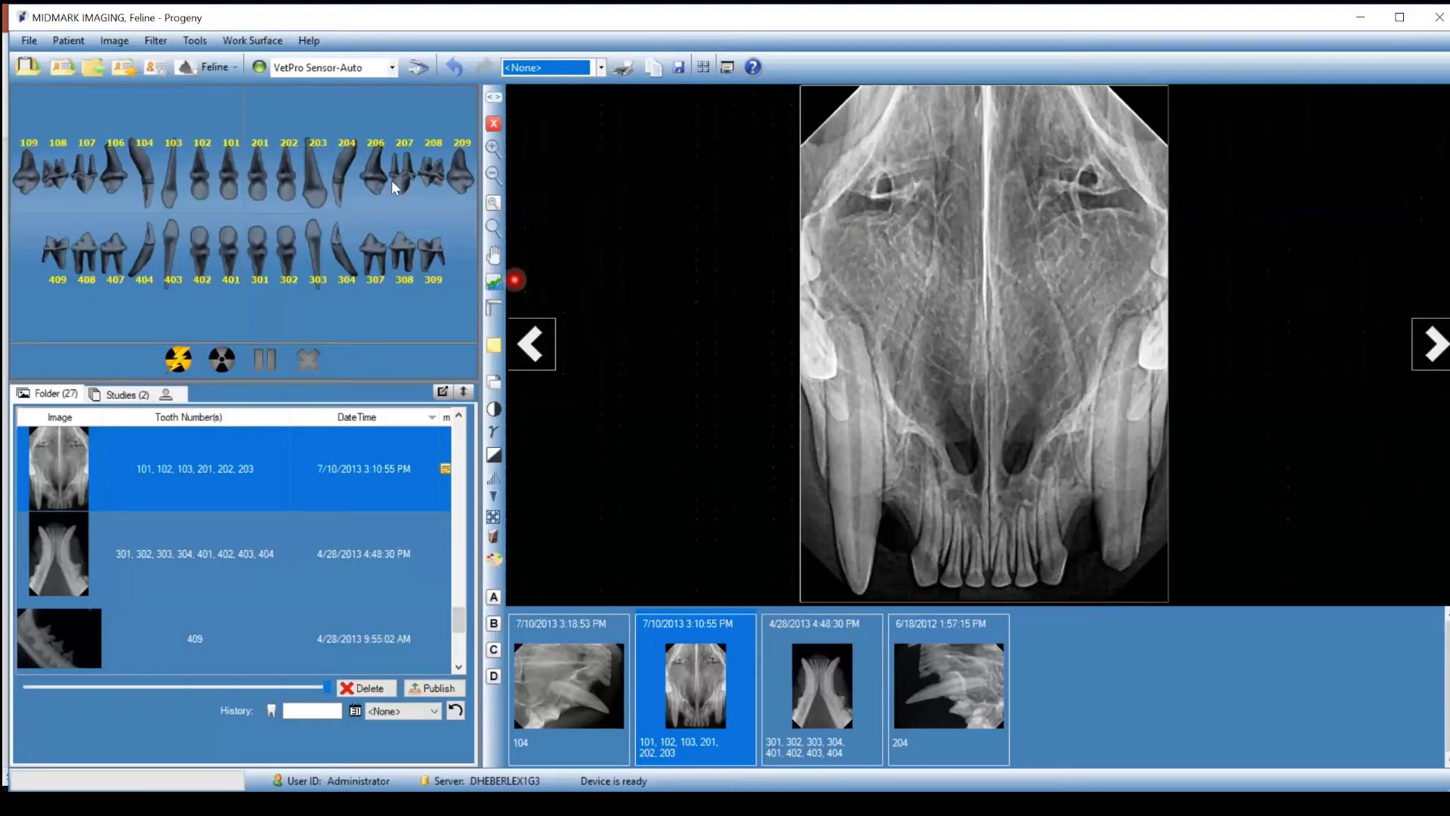
Select then deselect tooth 101 on the chart, and clear the work surface.
click(239, 157)
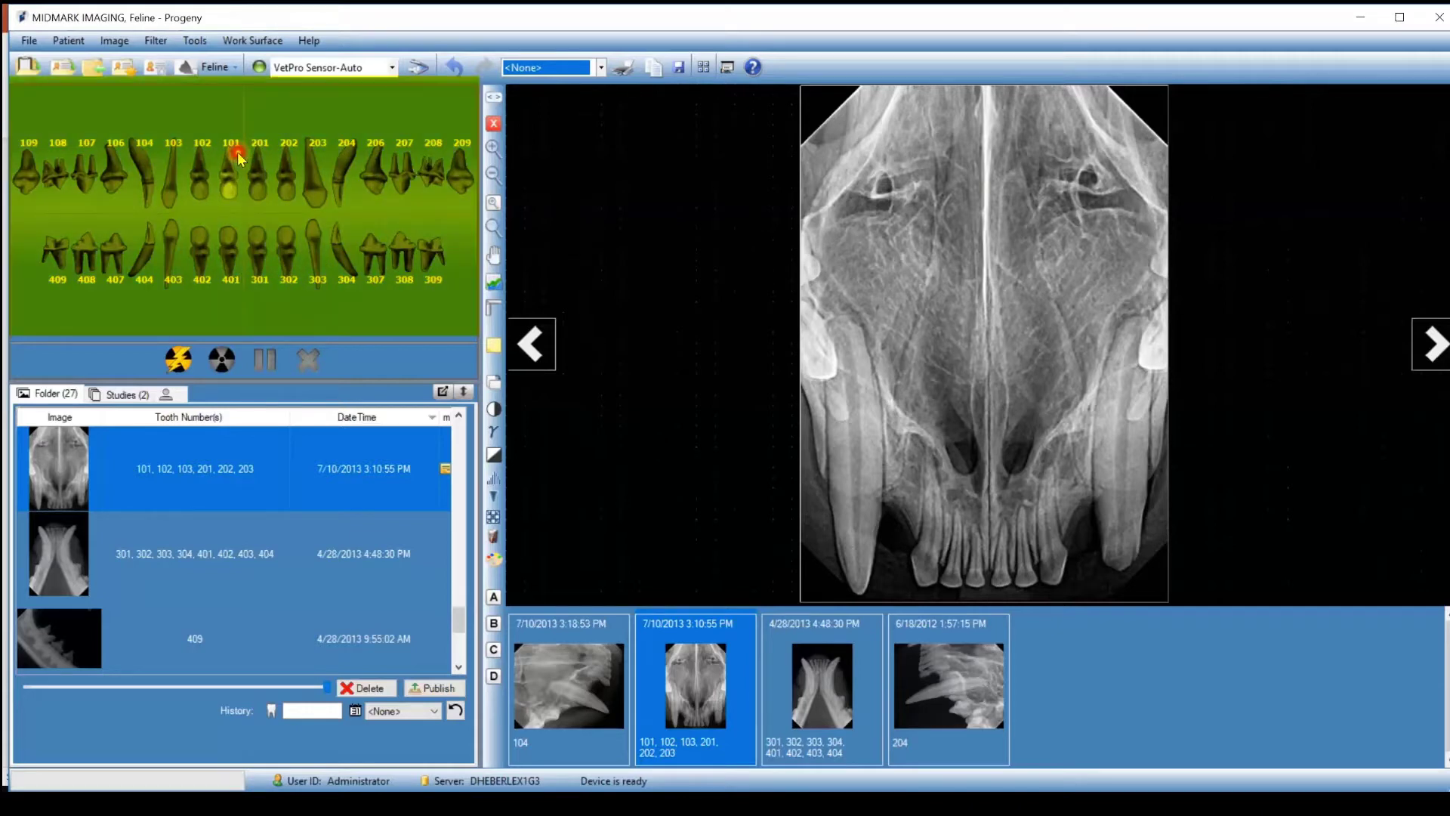
click(237, 152)
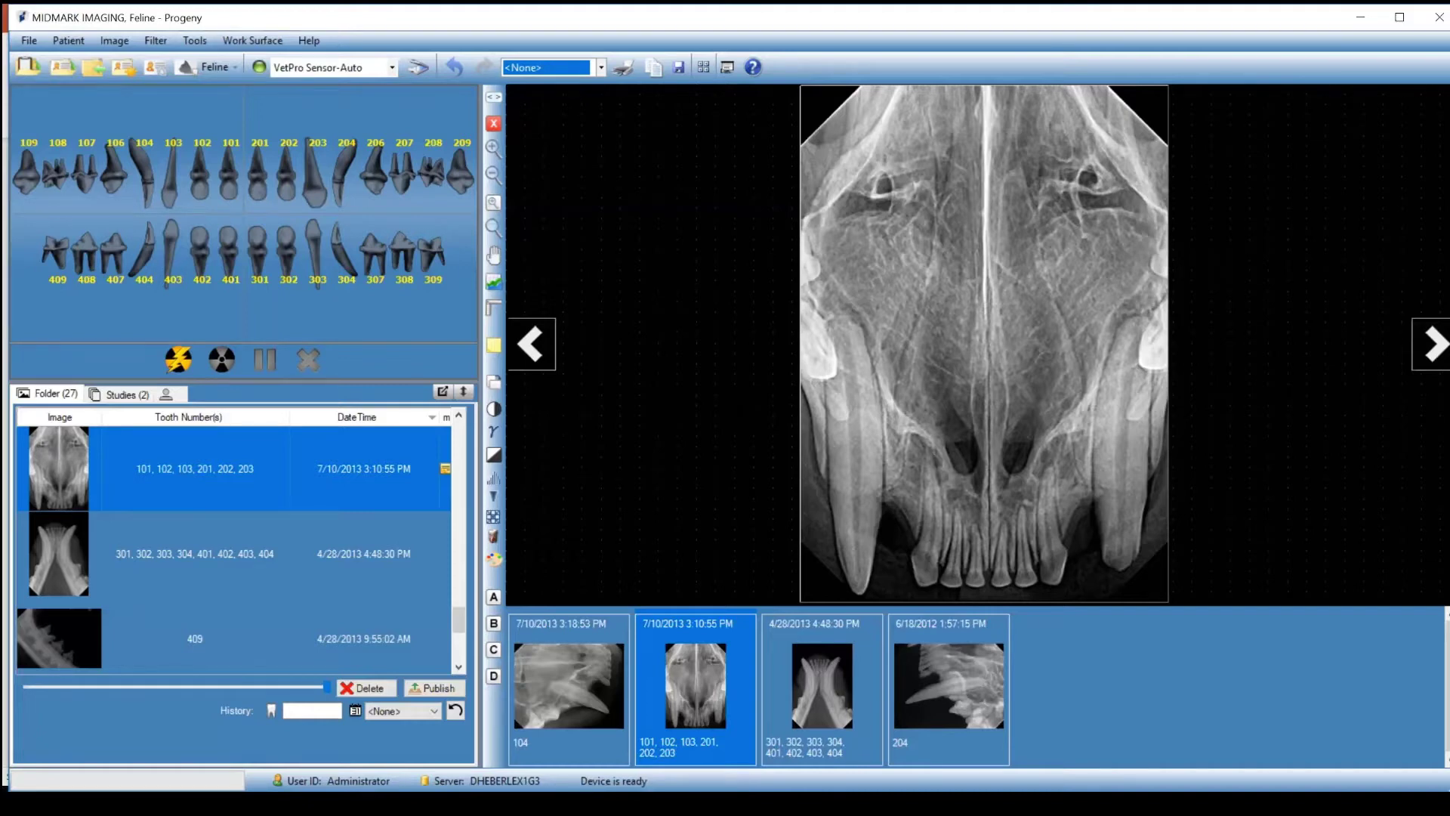
click(910, 503)
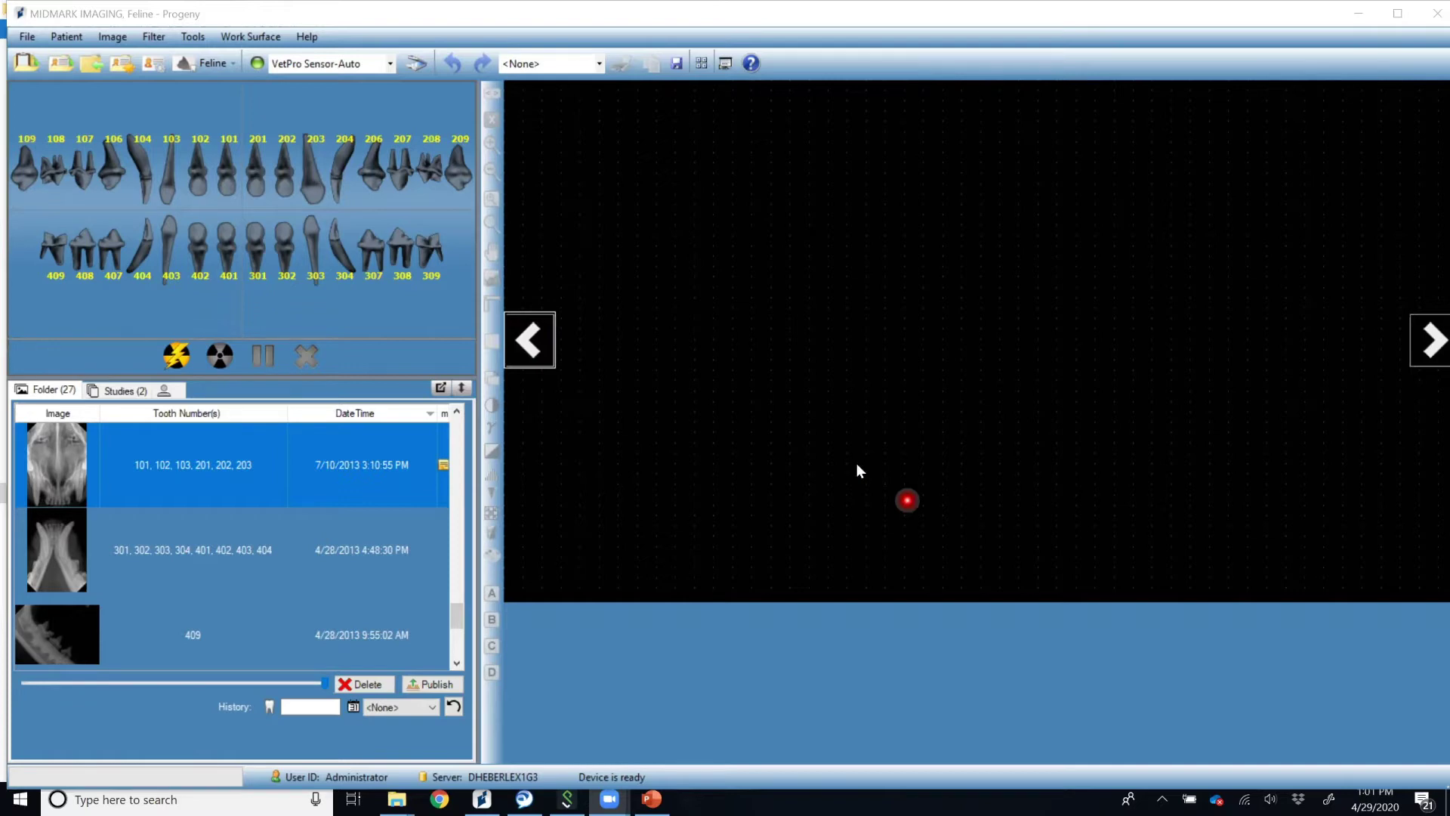
click(316, 134)
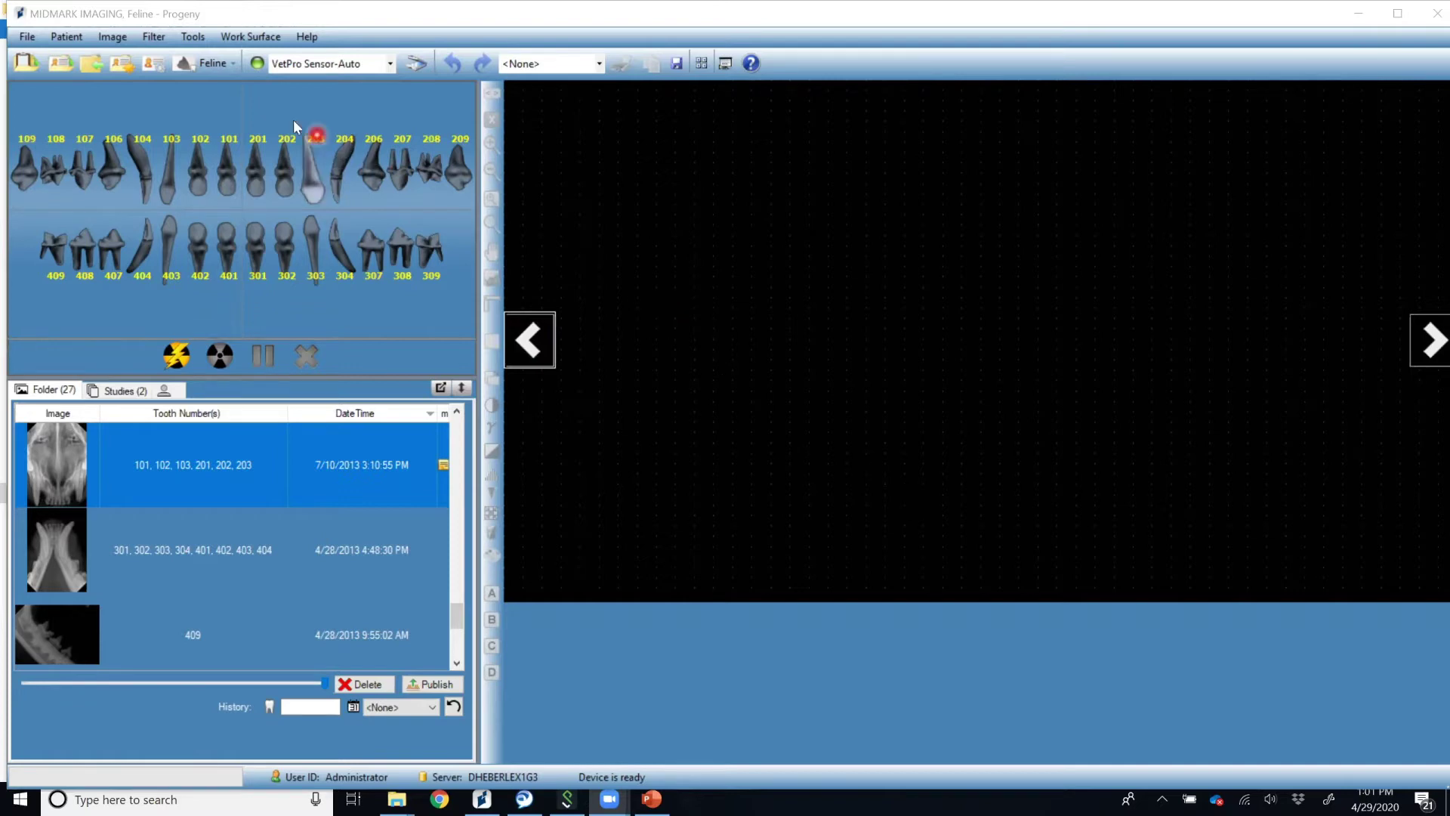
click(199, 50)
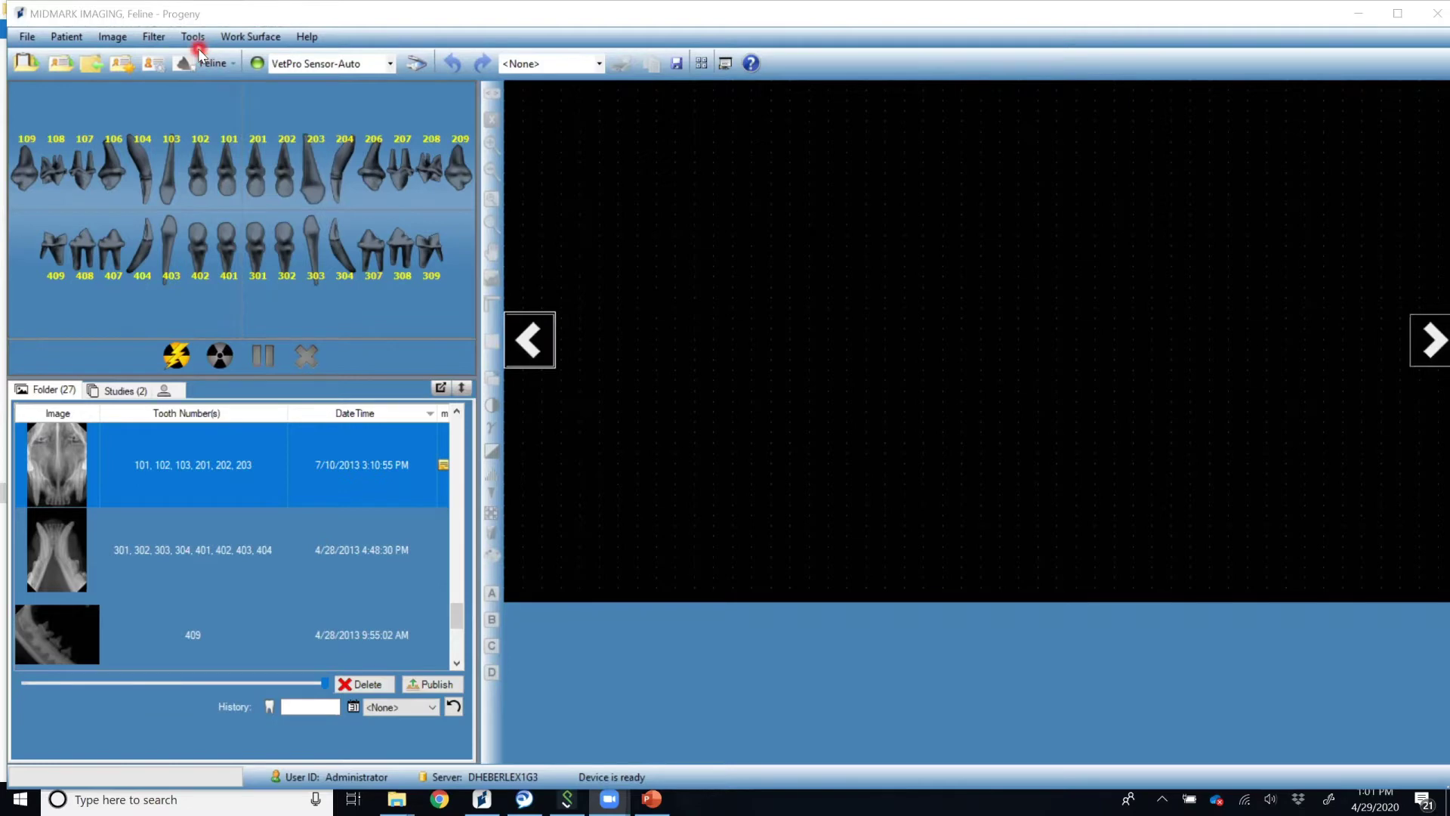
click(194, 38)
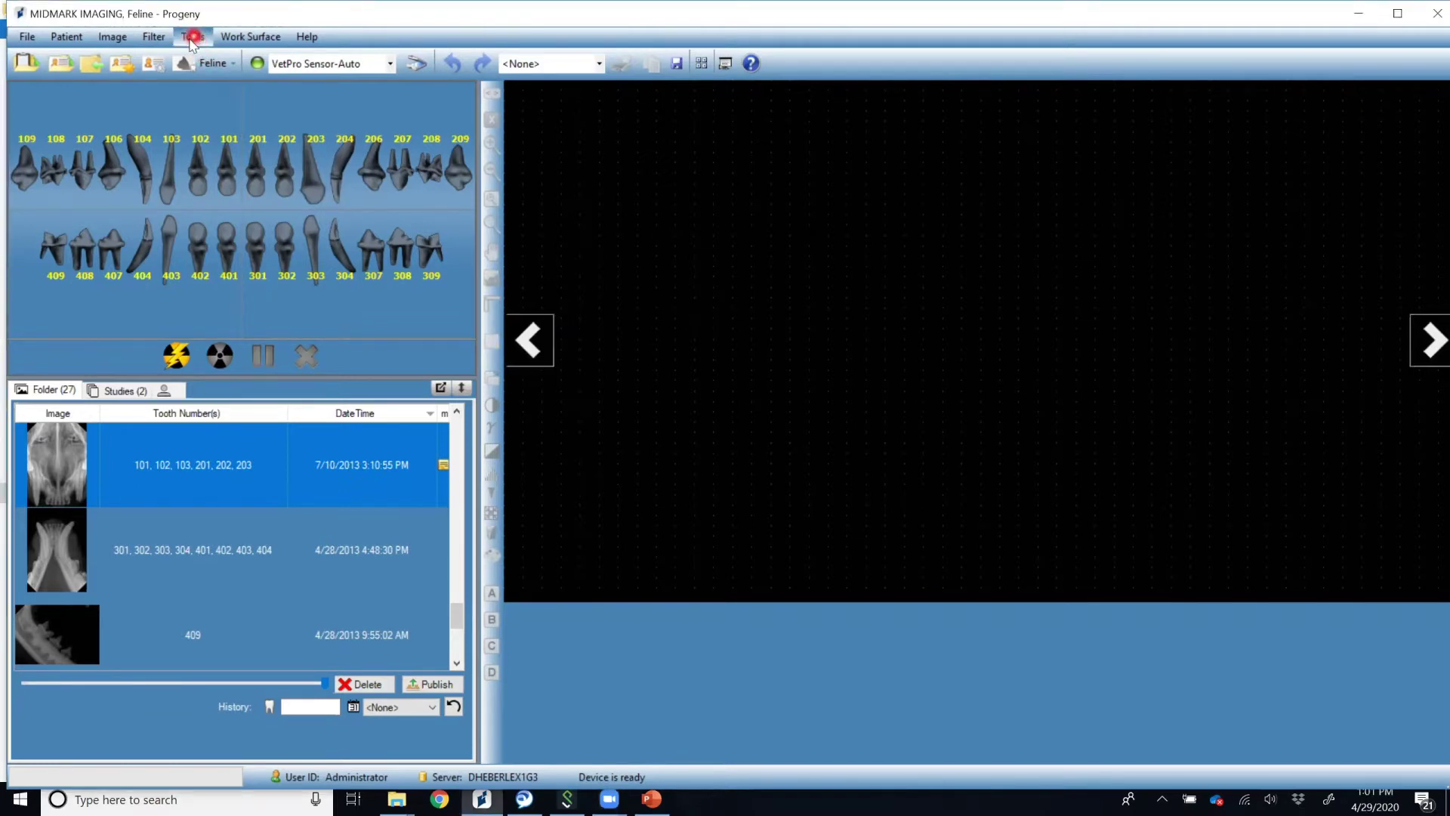
click(191, 38)
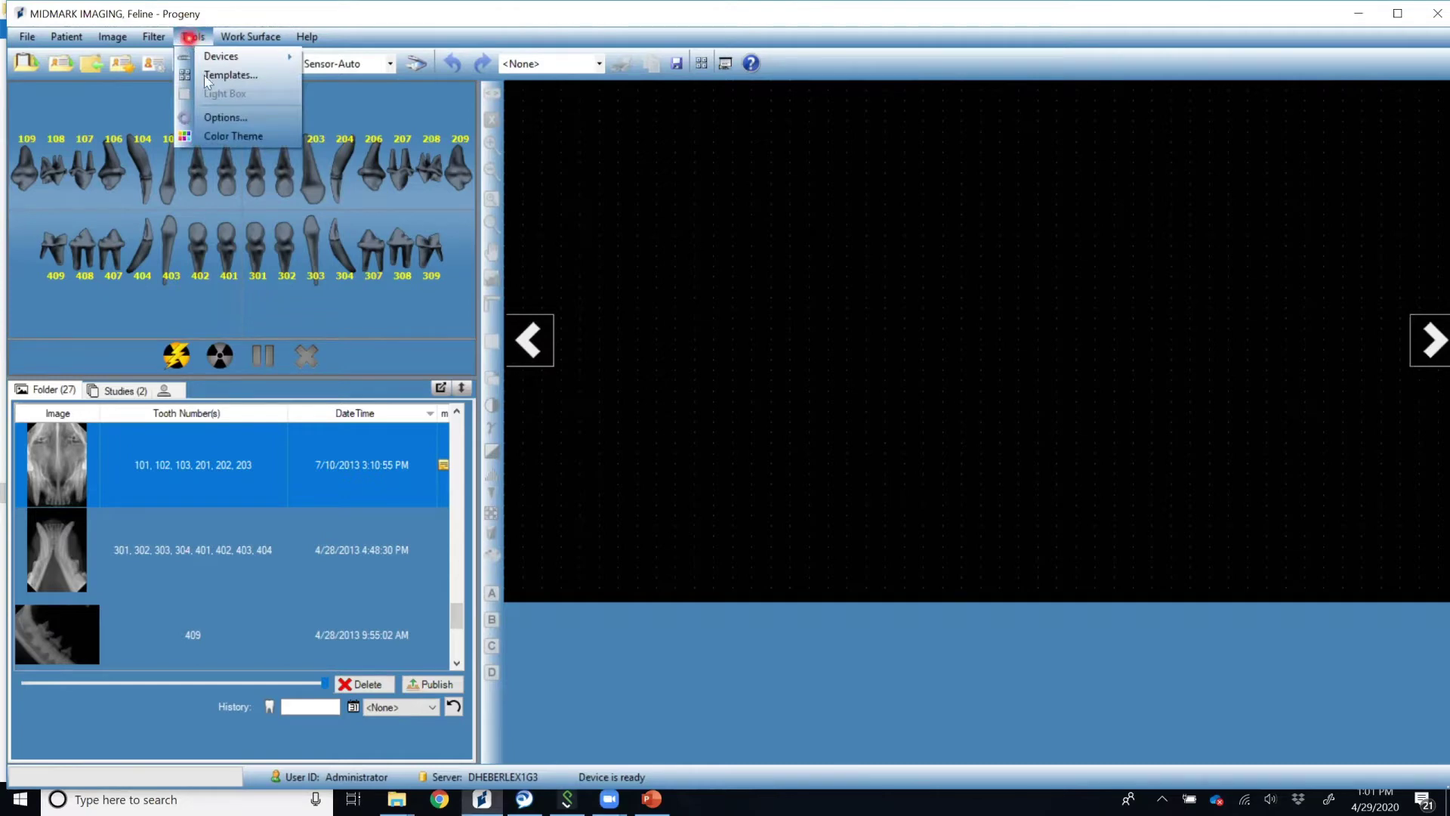
click(216, 117)
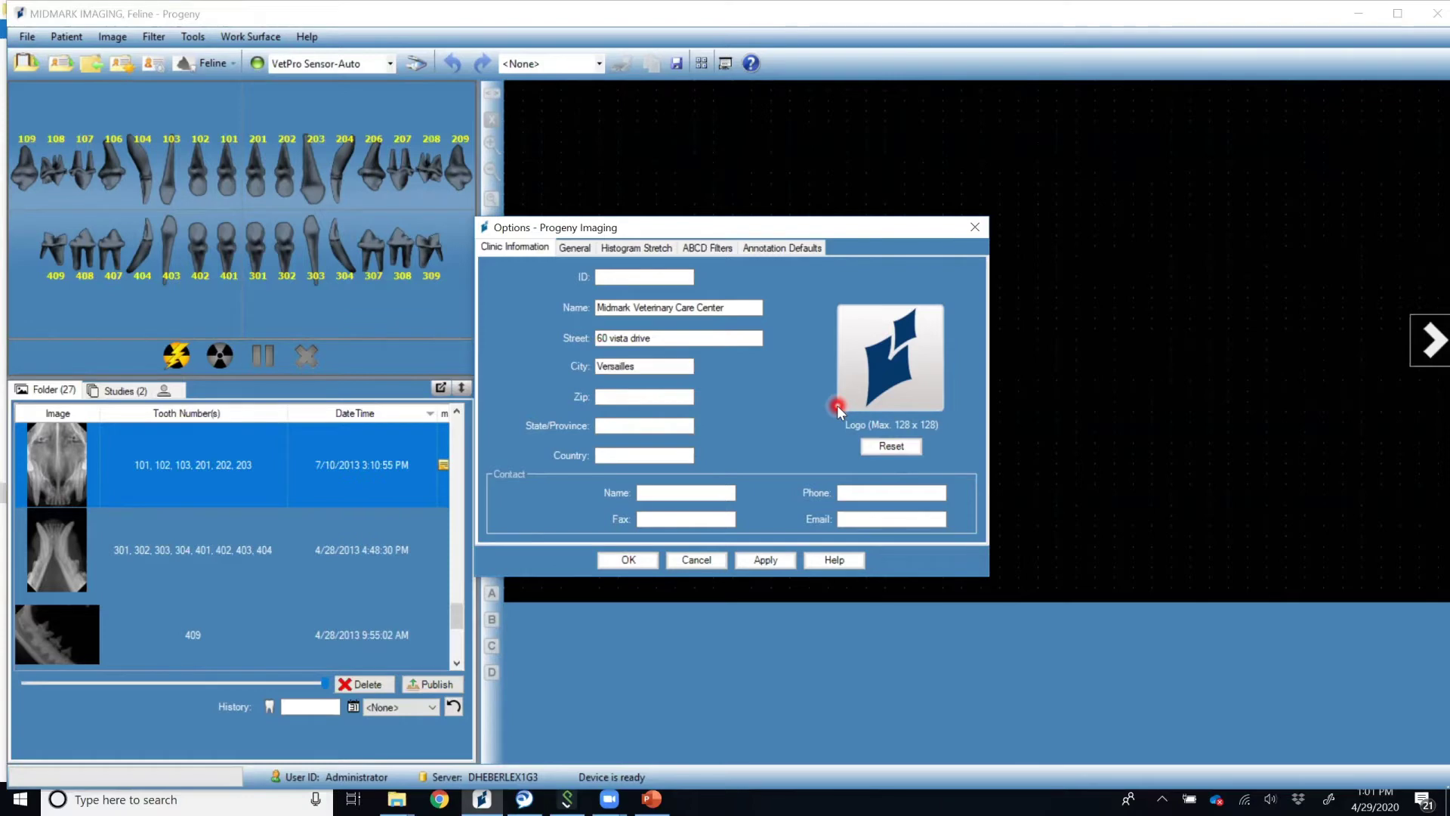
click(763, 563)
click(609, 560)
click(620, 567)
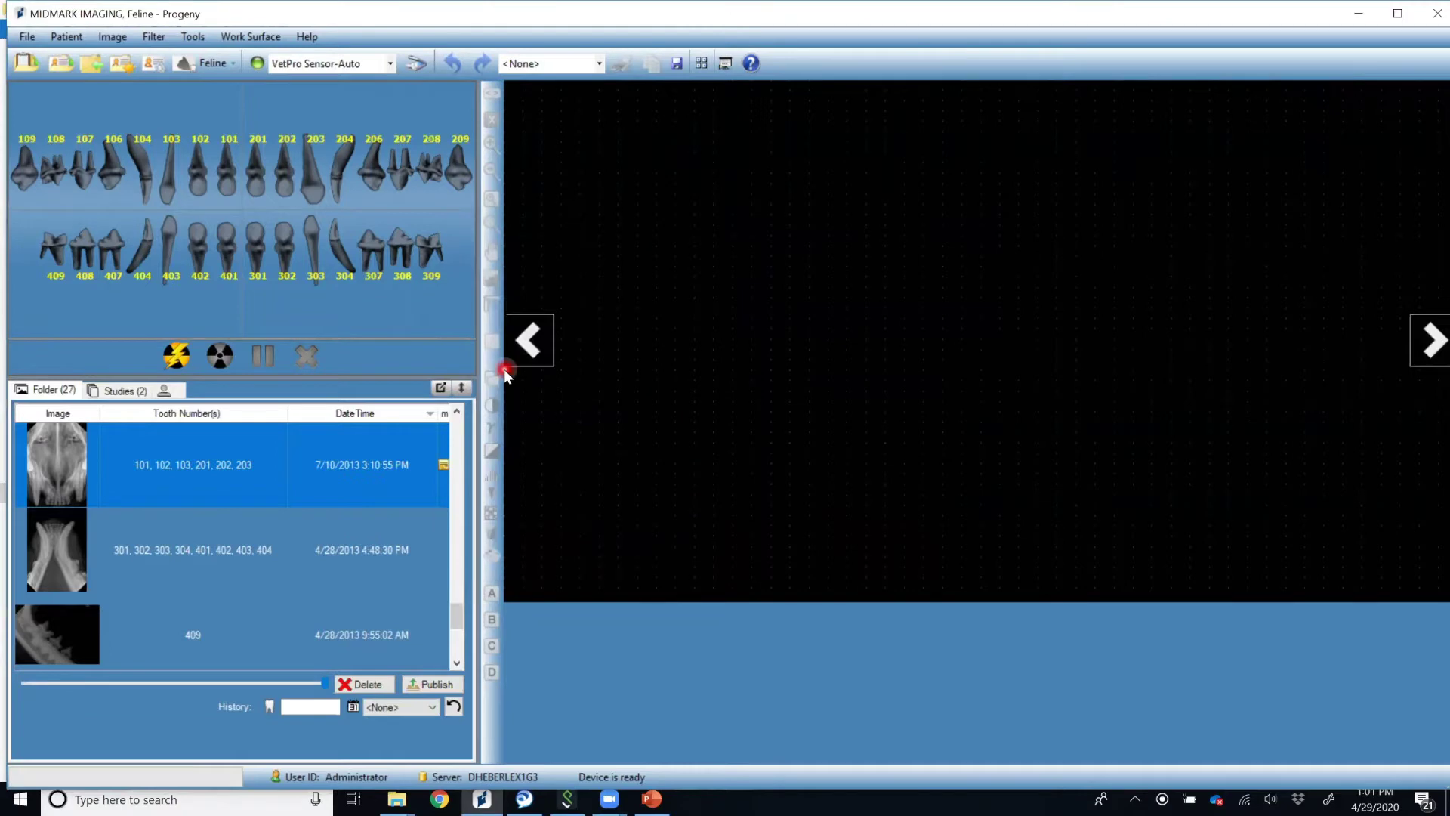
Confirm the General options language stays English (United States) and close Options with OK.
click(193, 37)
click(212, 118)
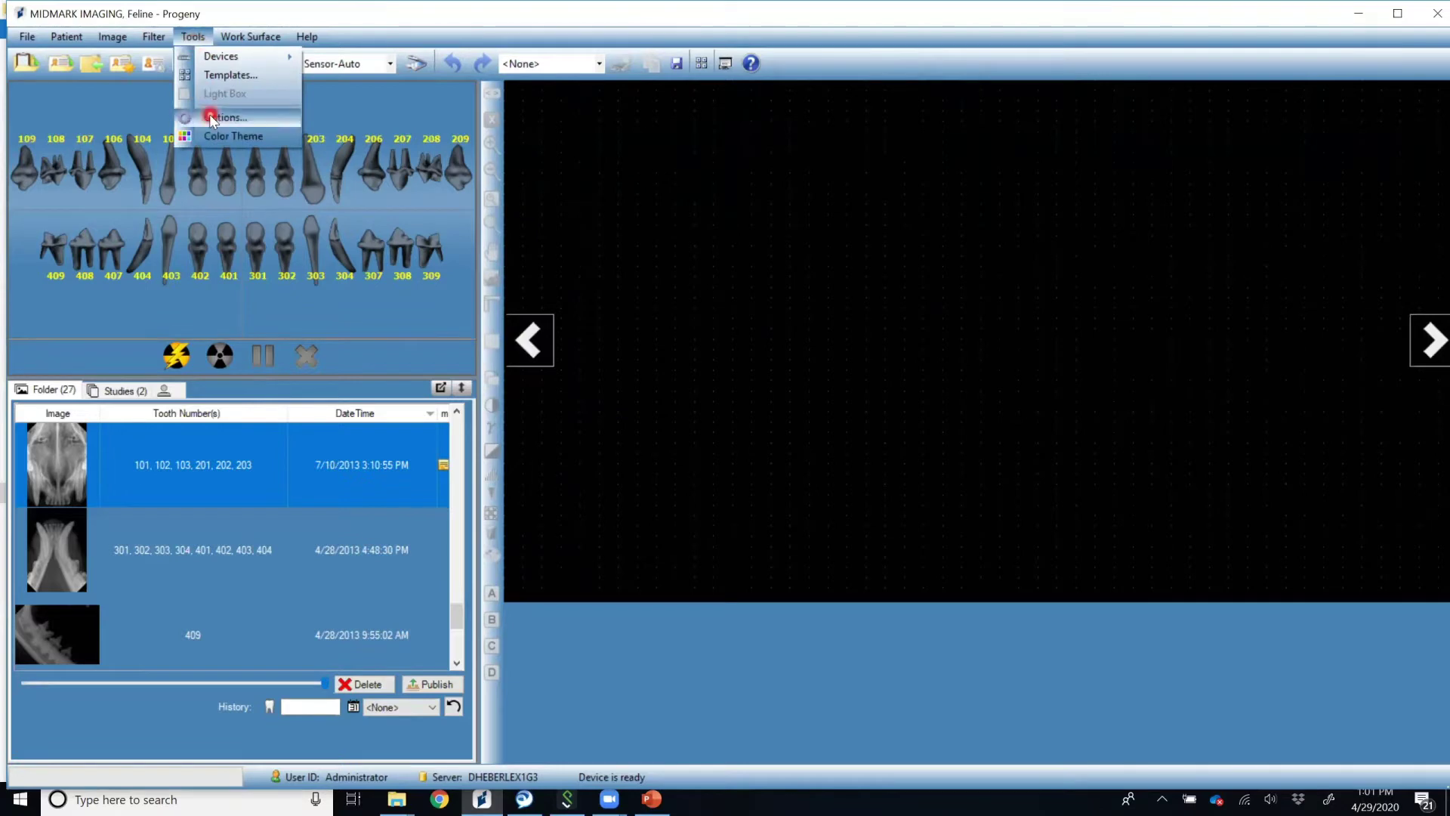
click(559, 248)
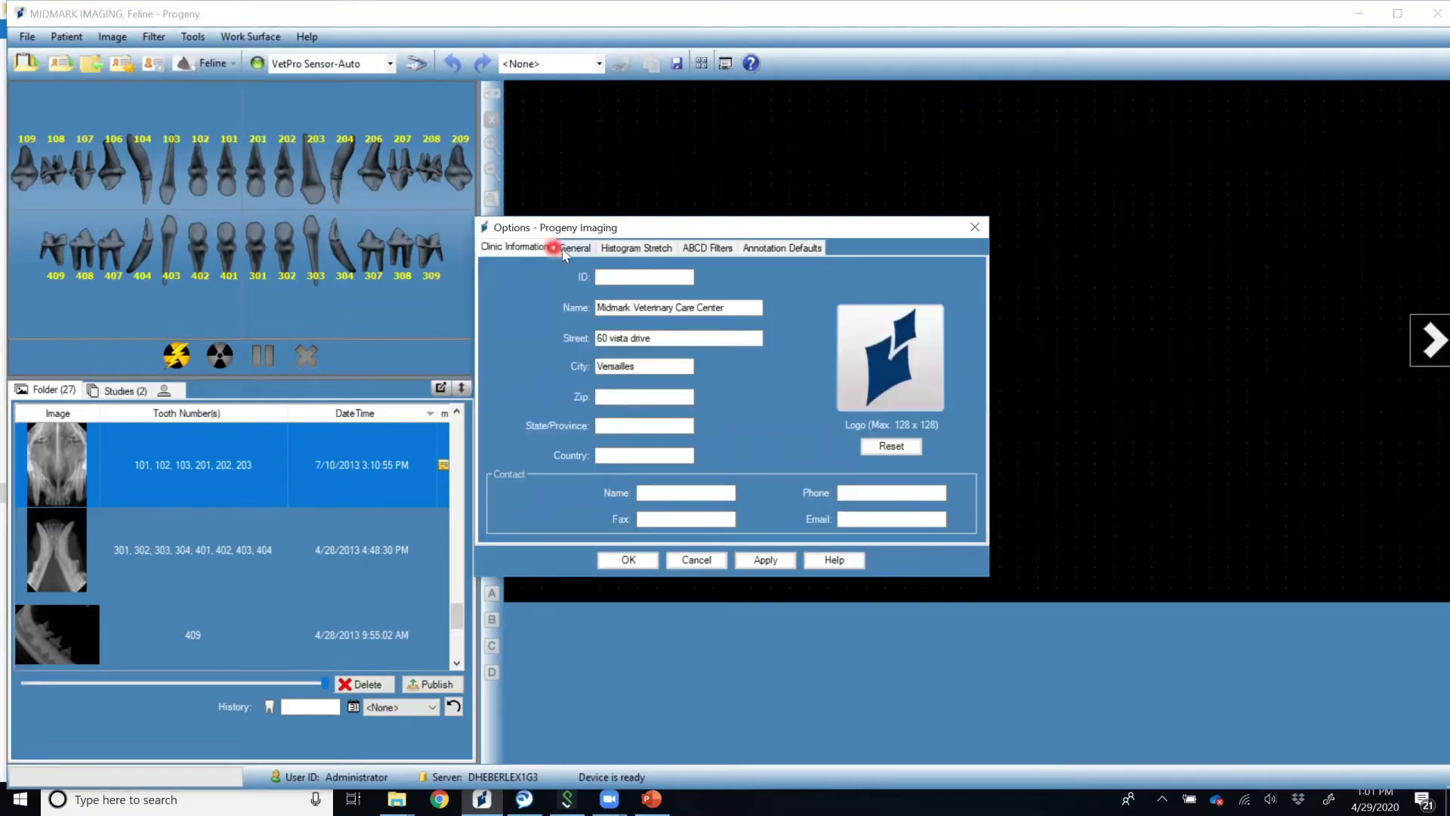
click(899, 303)
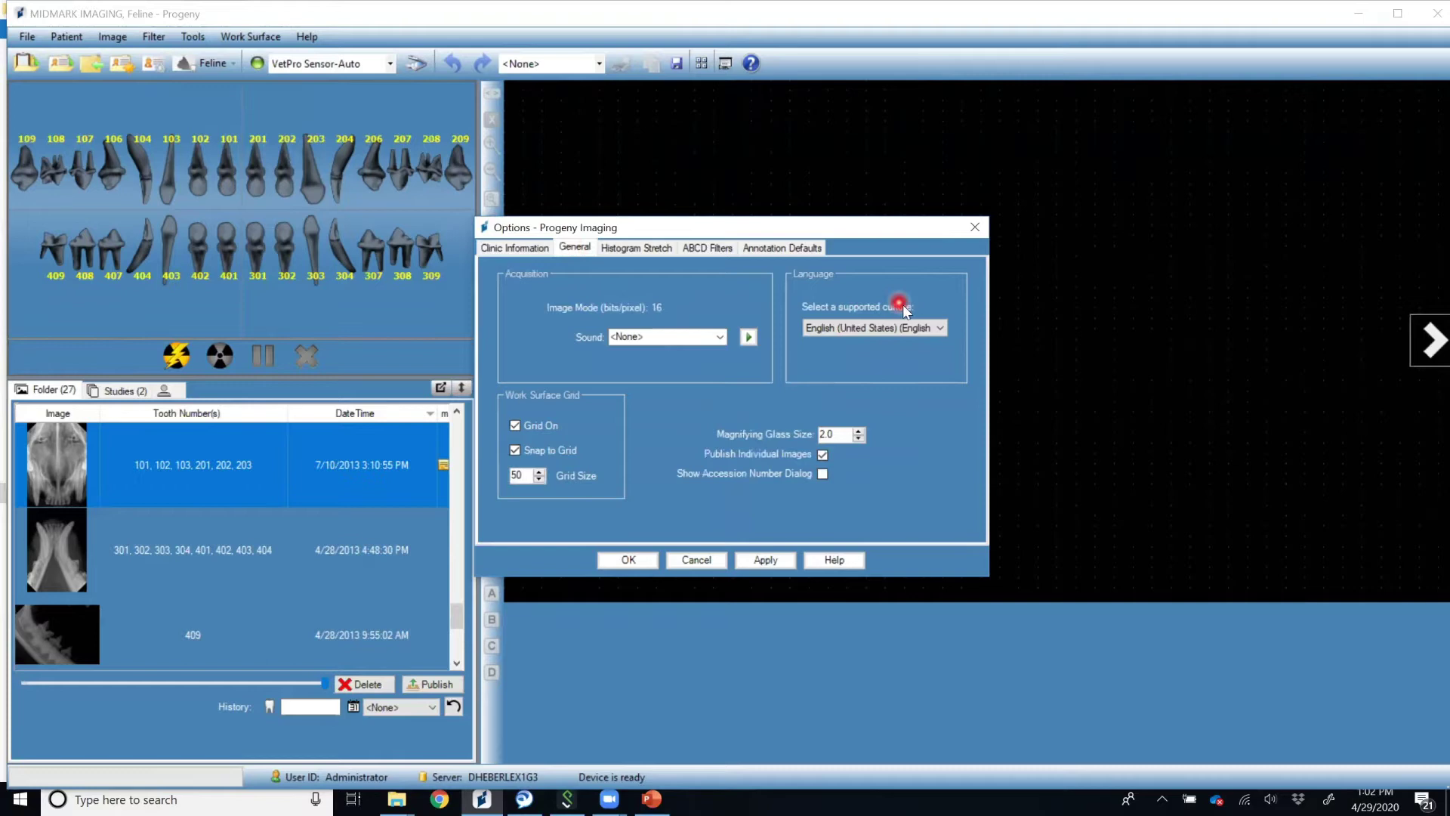
click(943, 329)
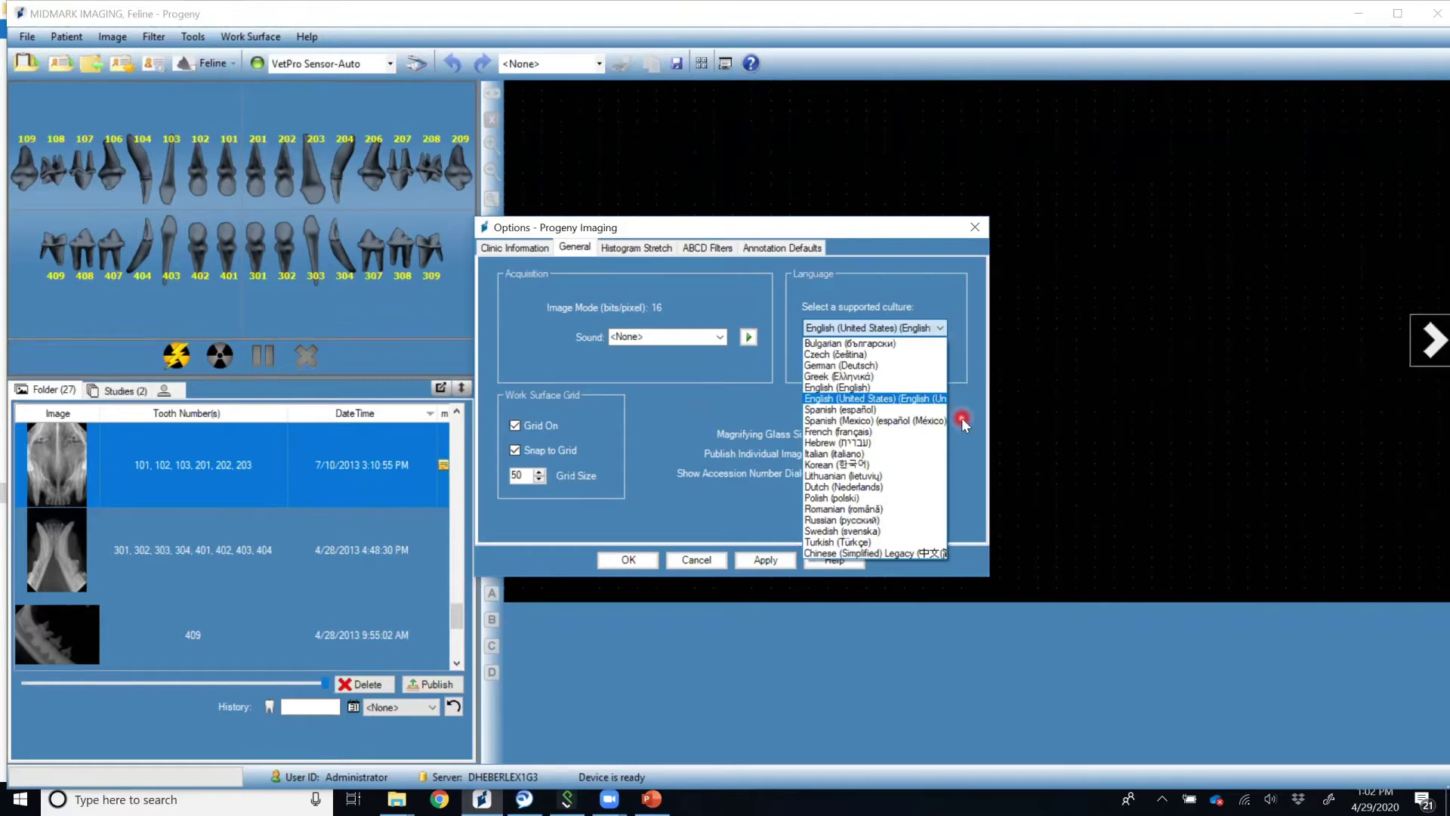
click(962, 418)
click(784, 522)
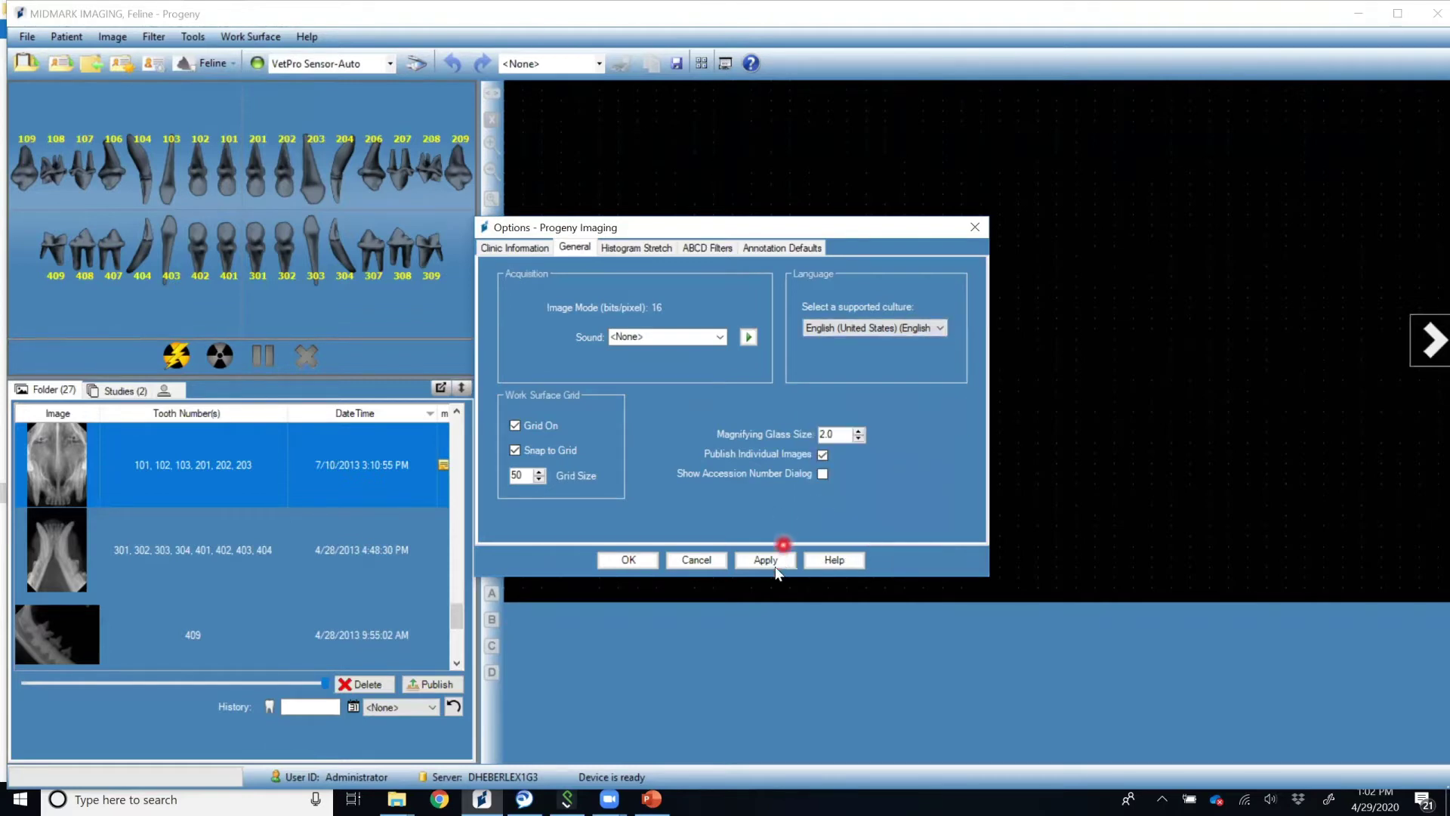
click(616, 560)
click(601, 639)
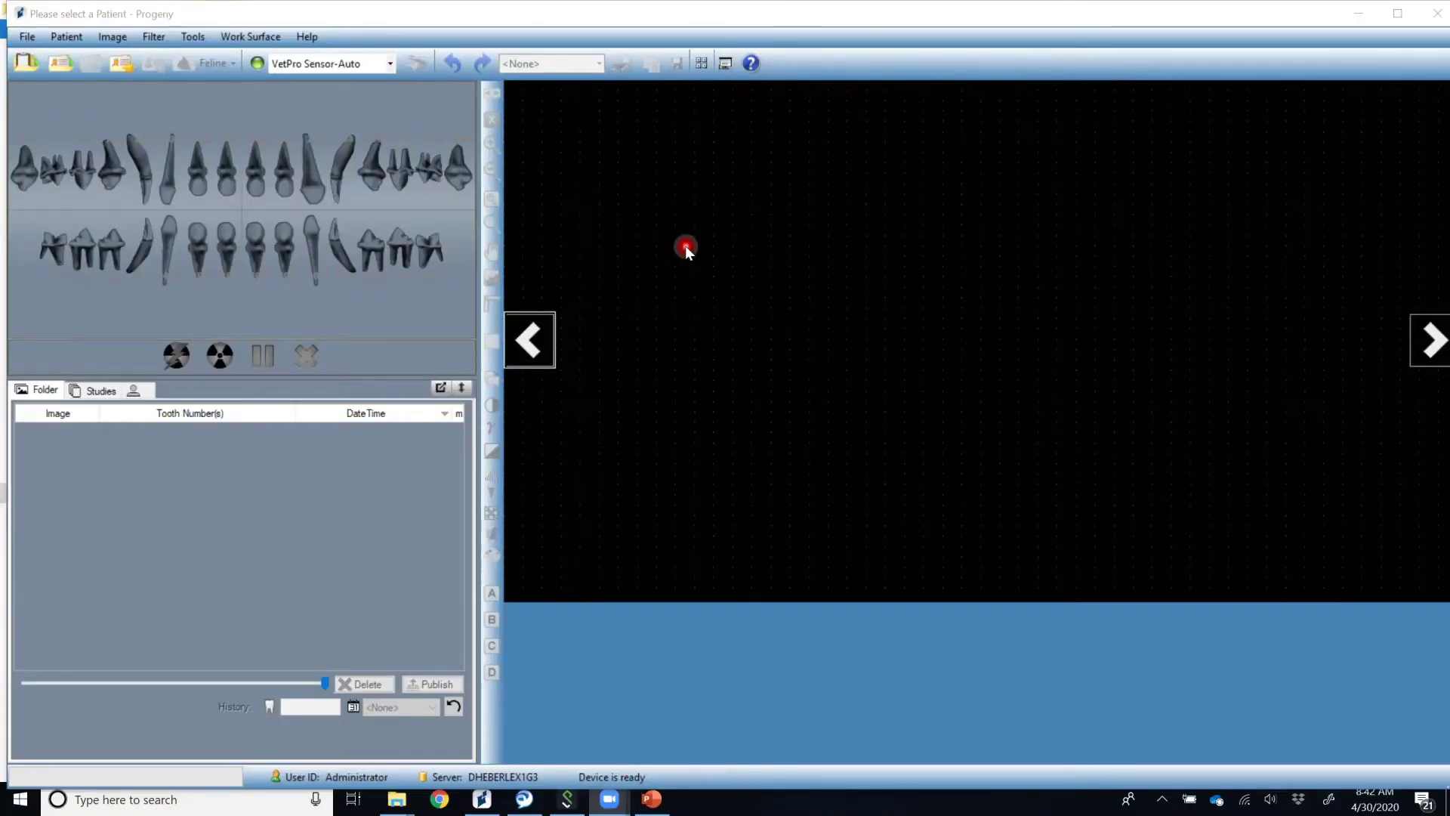
Start a new blank patient record from the New Patient button.
click(66, 37)
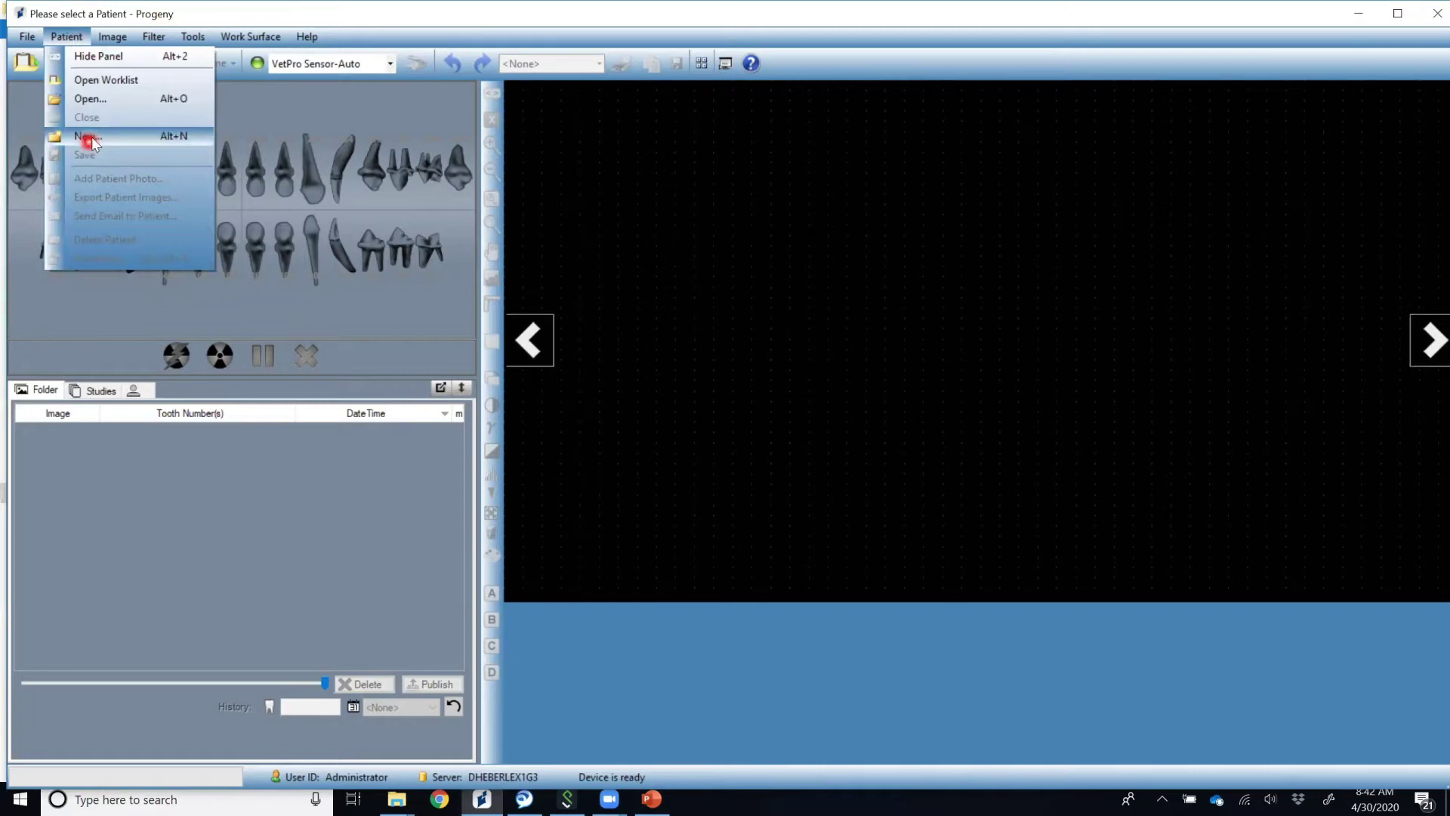
click(259, 112)
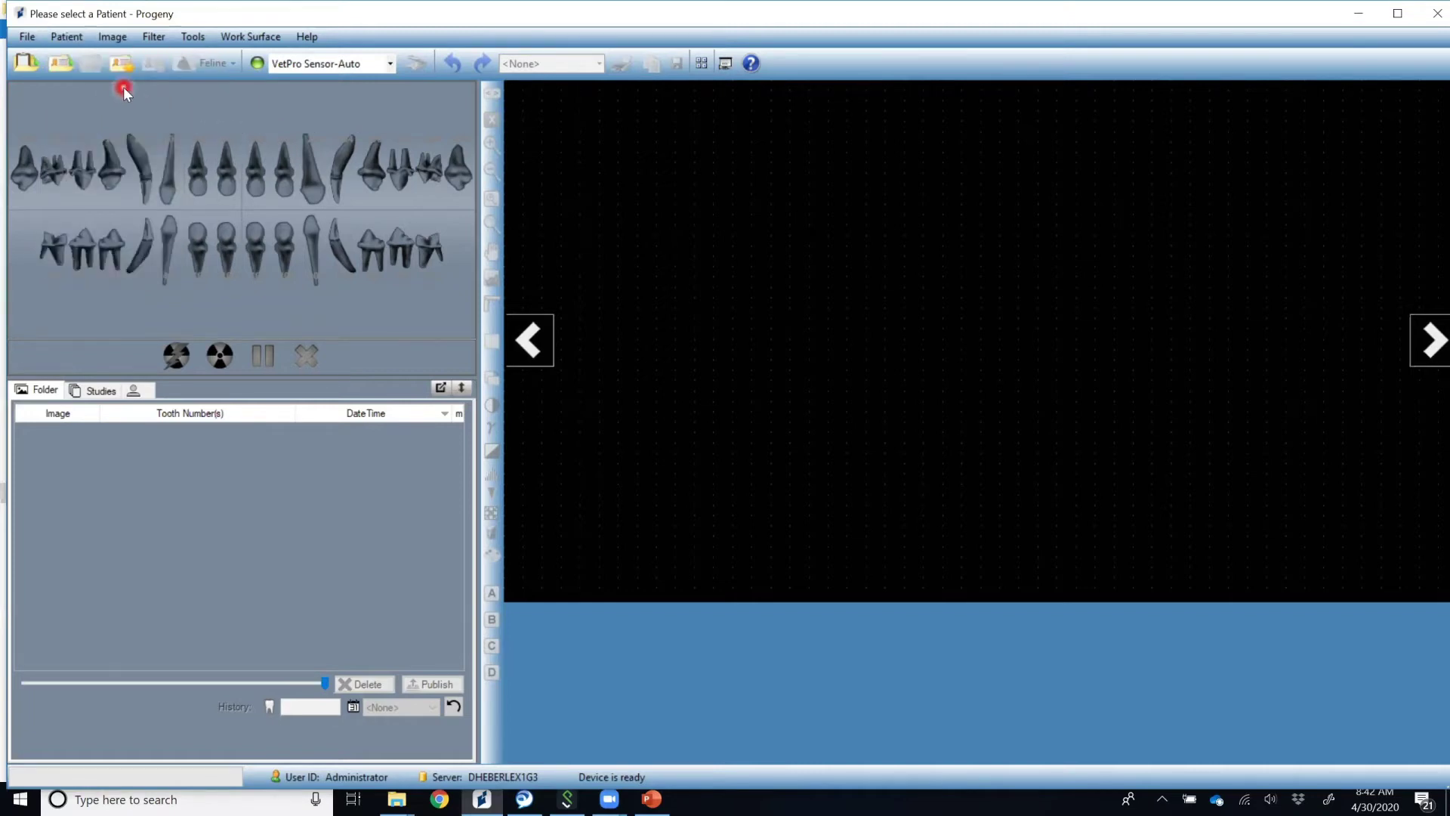
click(122, 66)
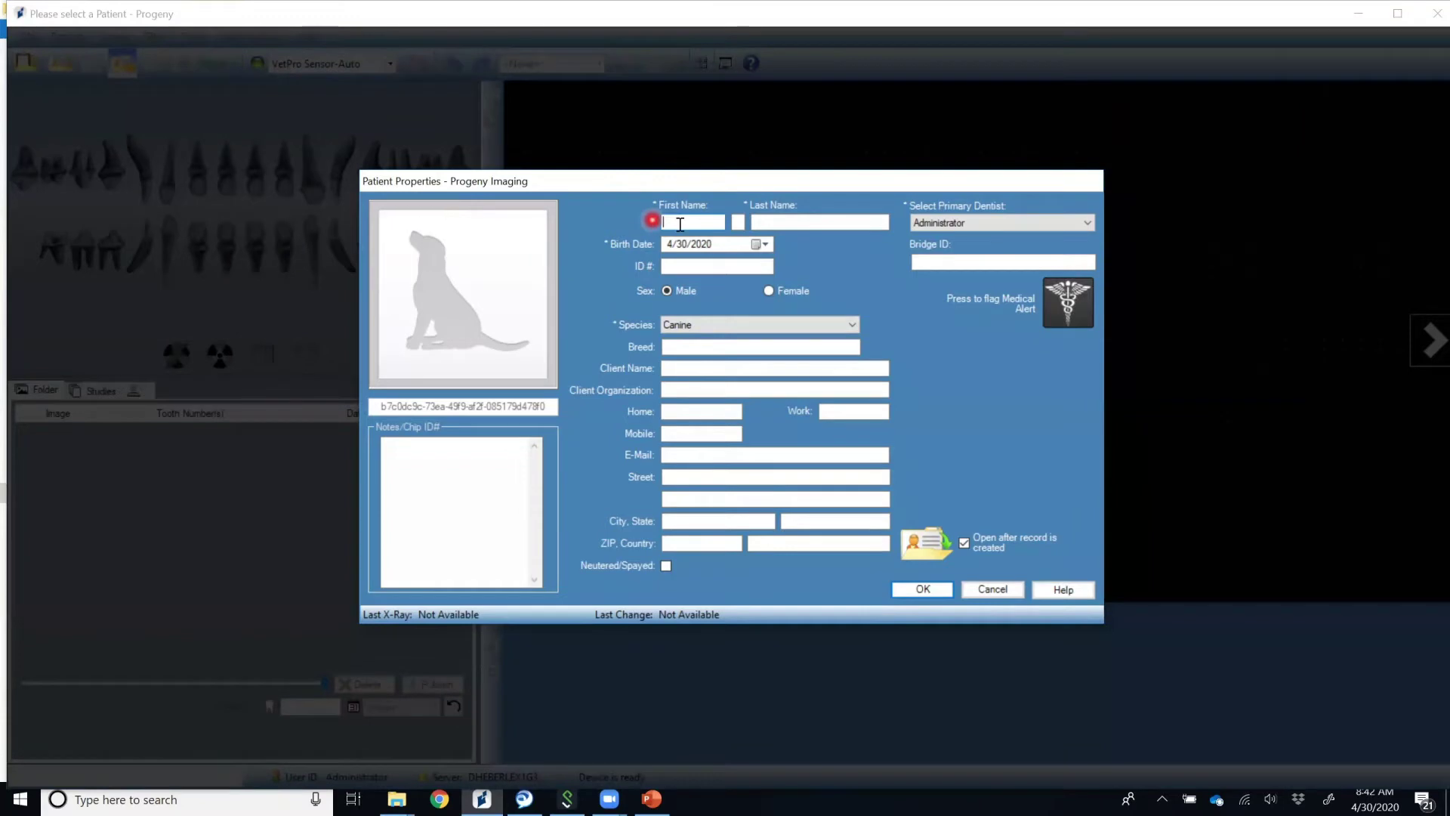
Look over the last name, birth date, Species (Canine) and e-mail fields.
click(793, 222)
click(731, 243)
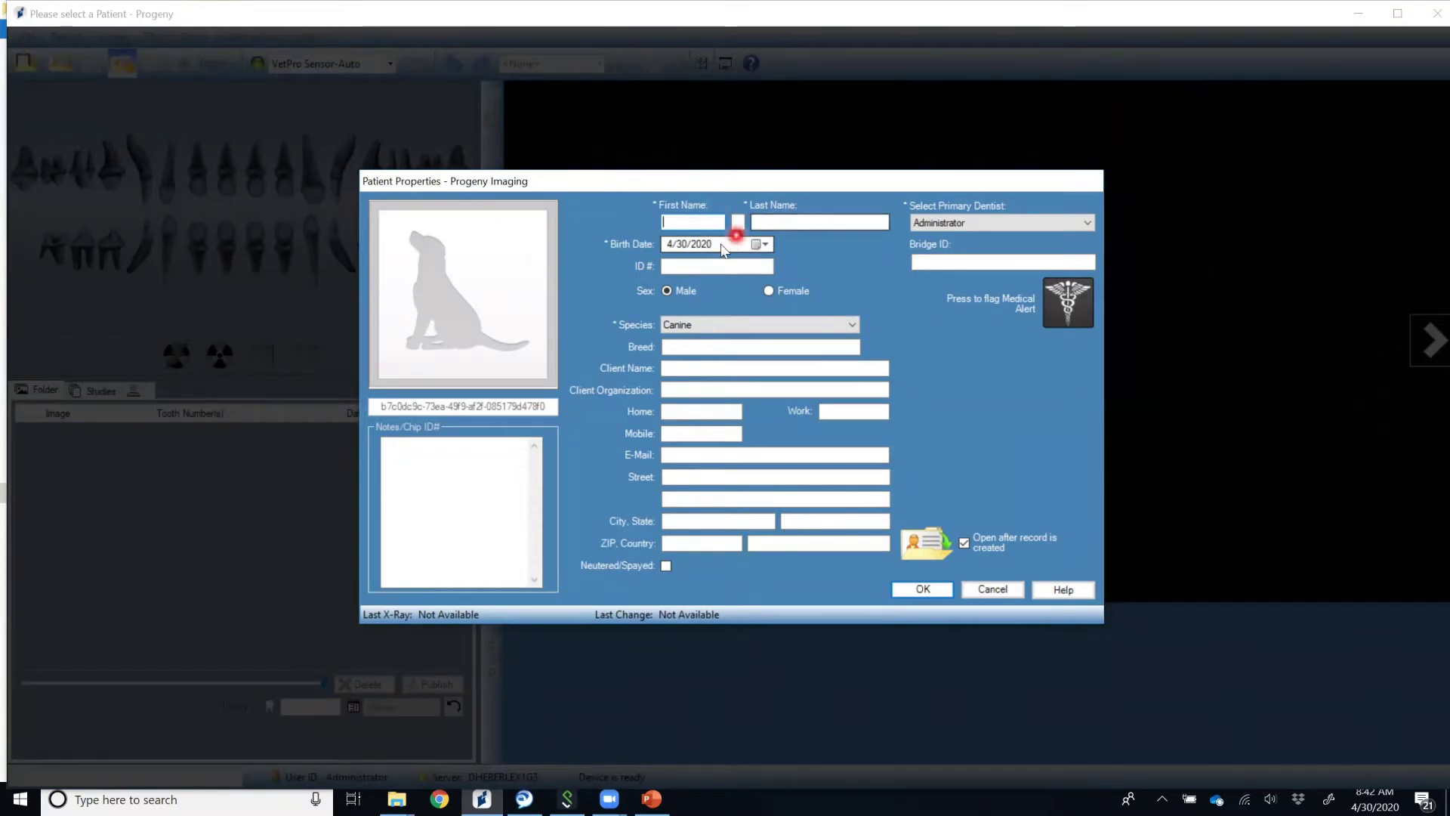
click(755, 332)
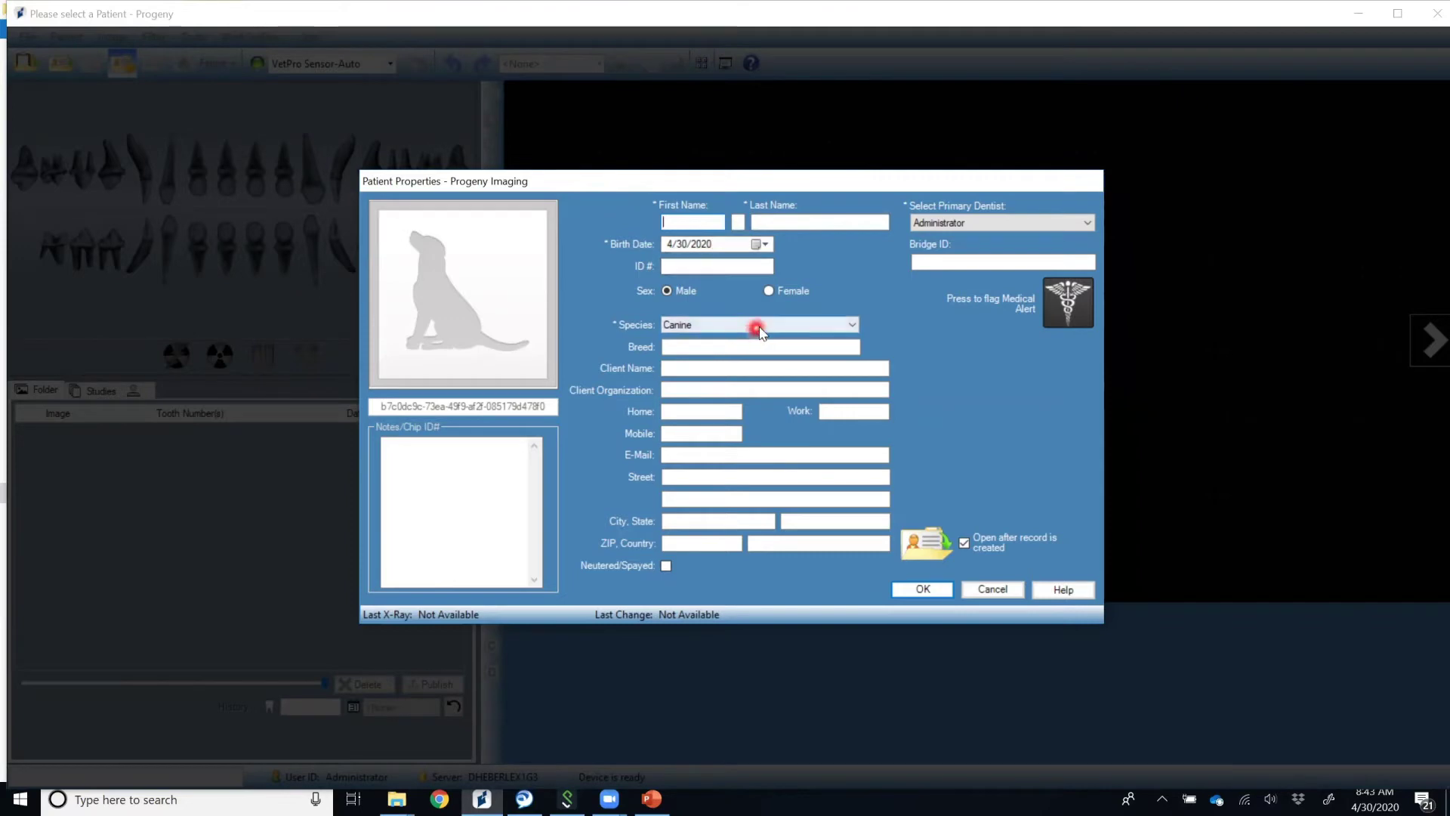
click(852, 327)
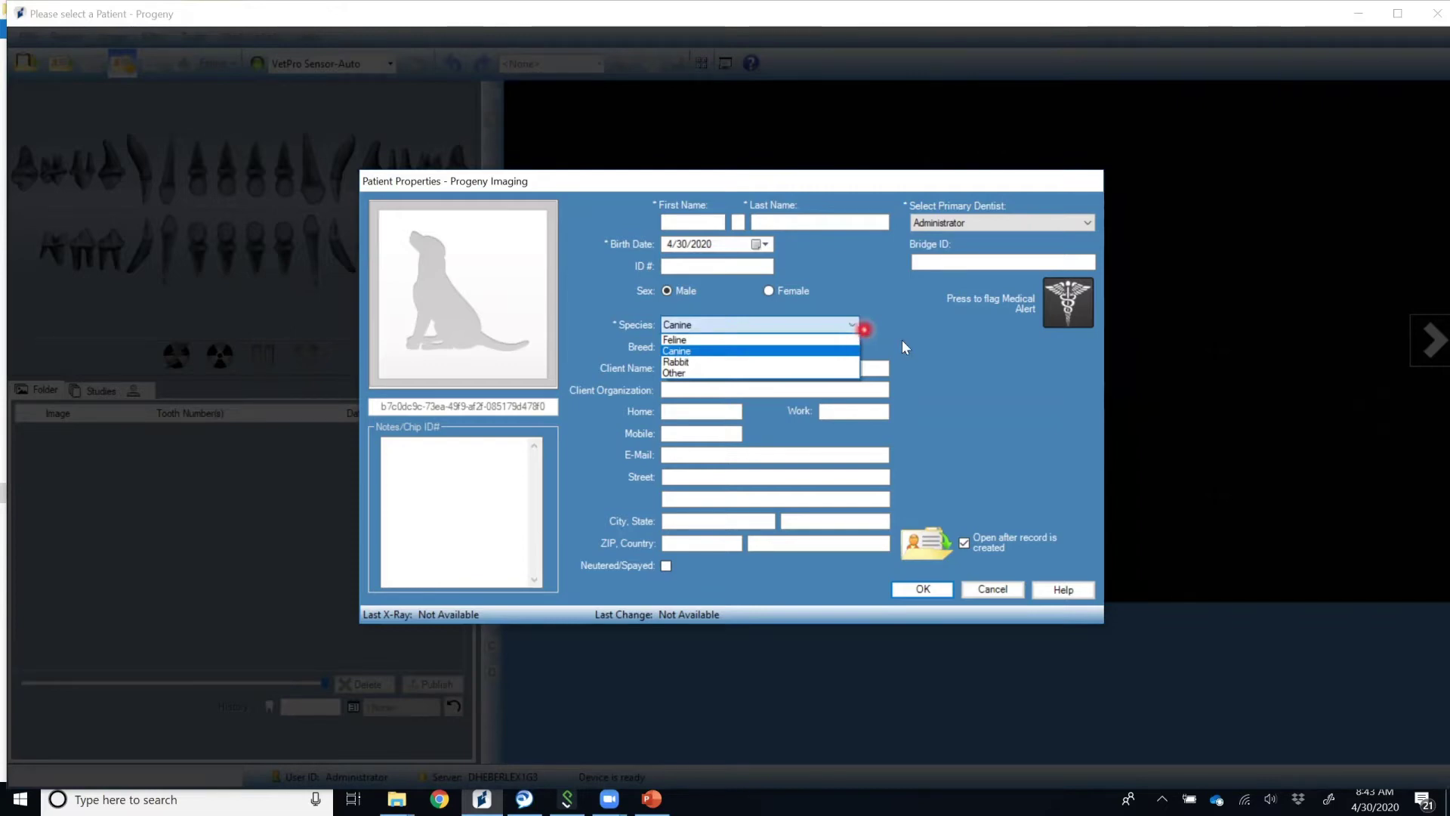
click(928, 348)
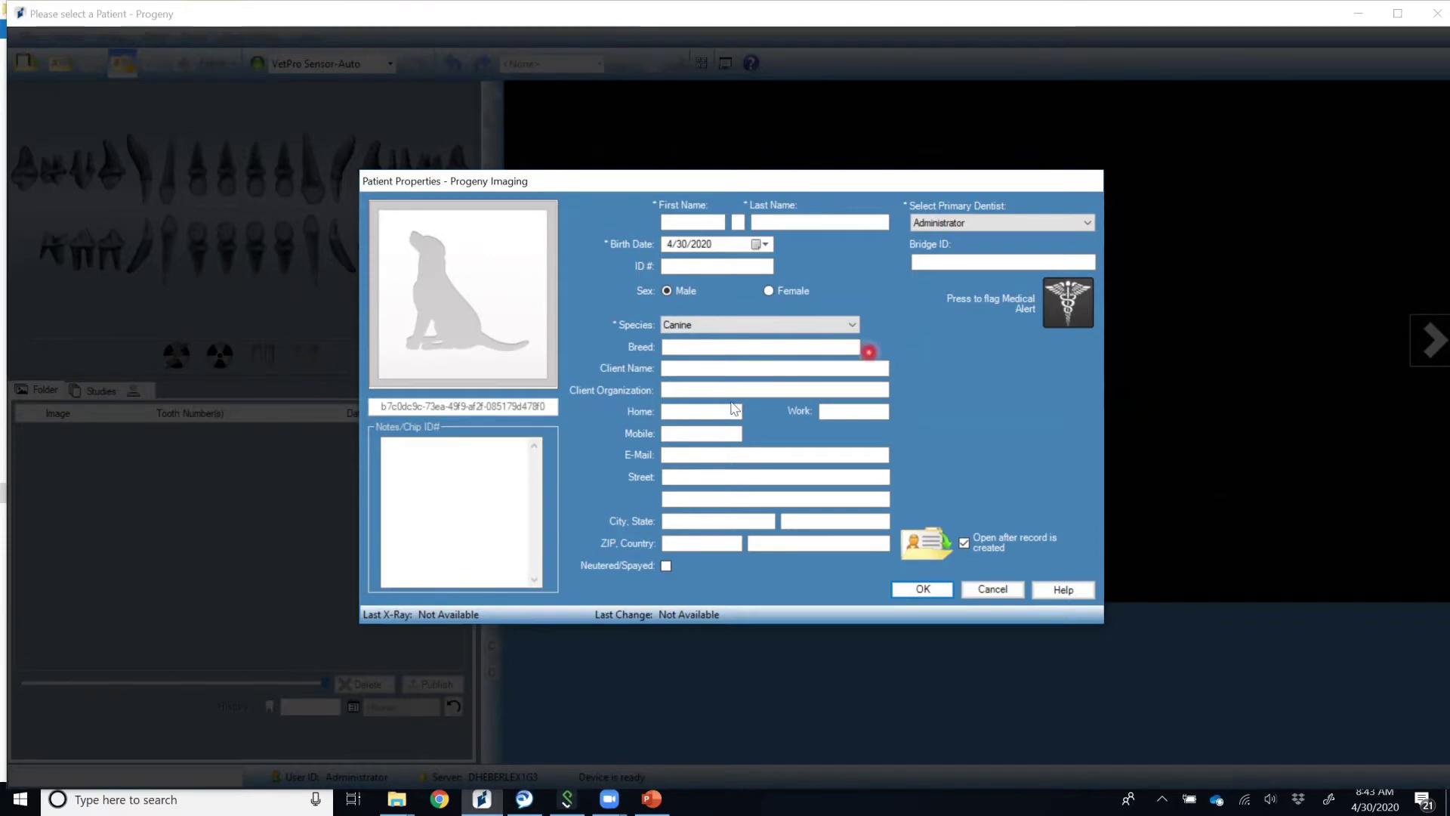
click(697, 456)
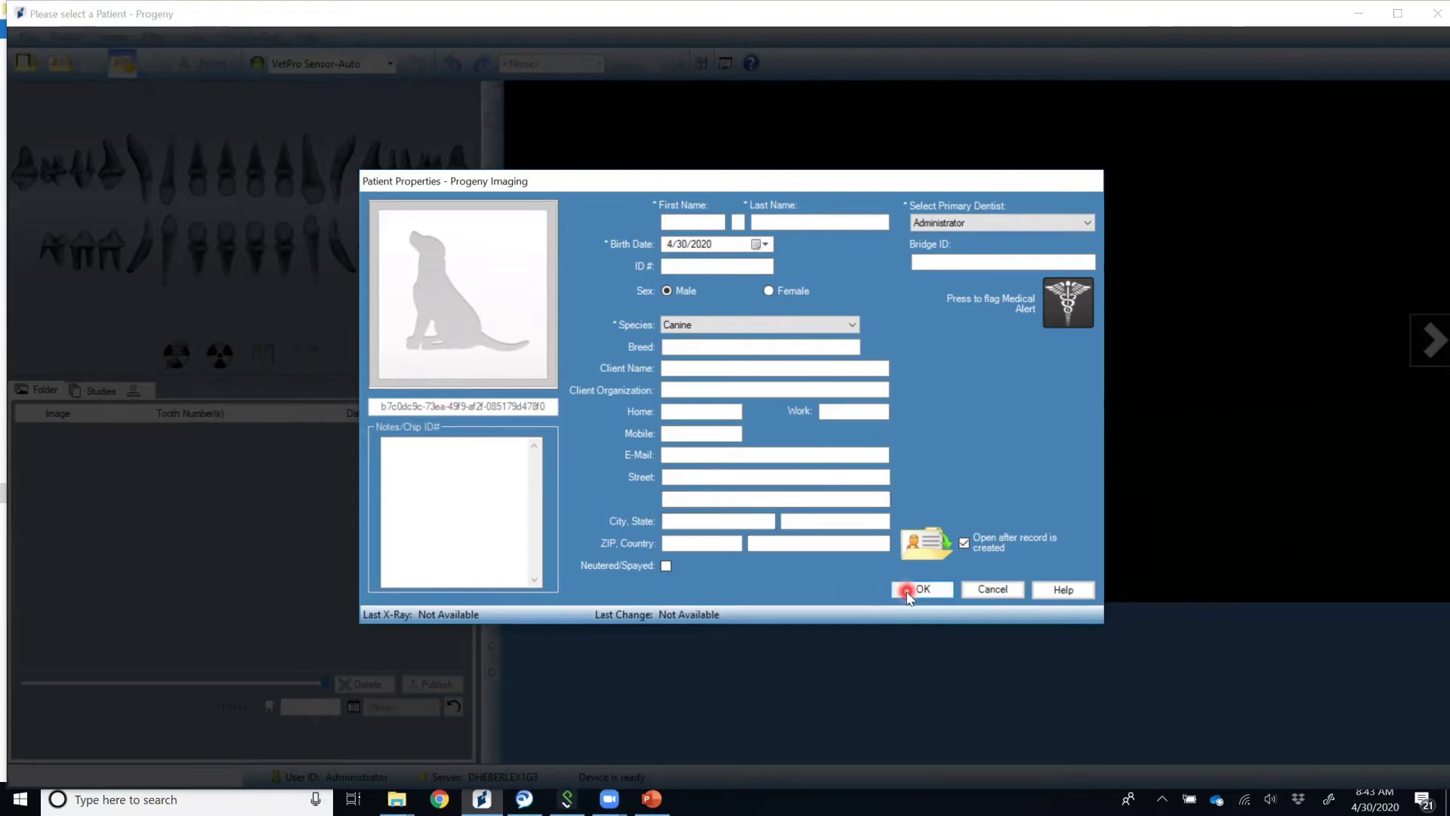
Enter the canine patient's first and last name, change the birth year to 2019, and save.
click(689, 223)
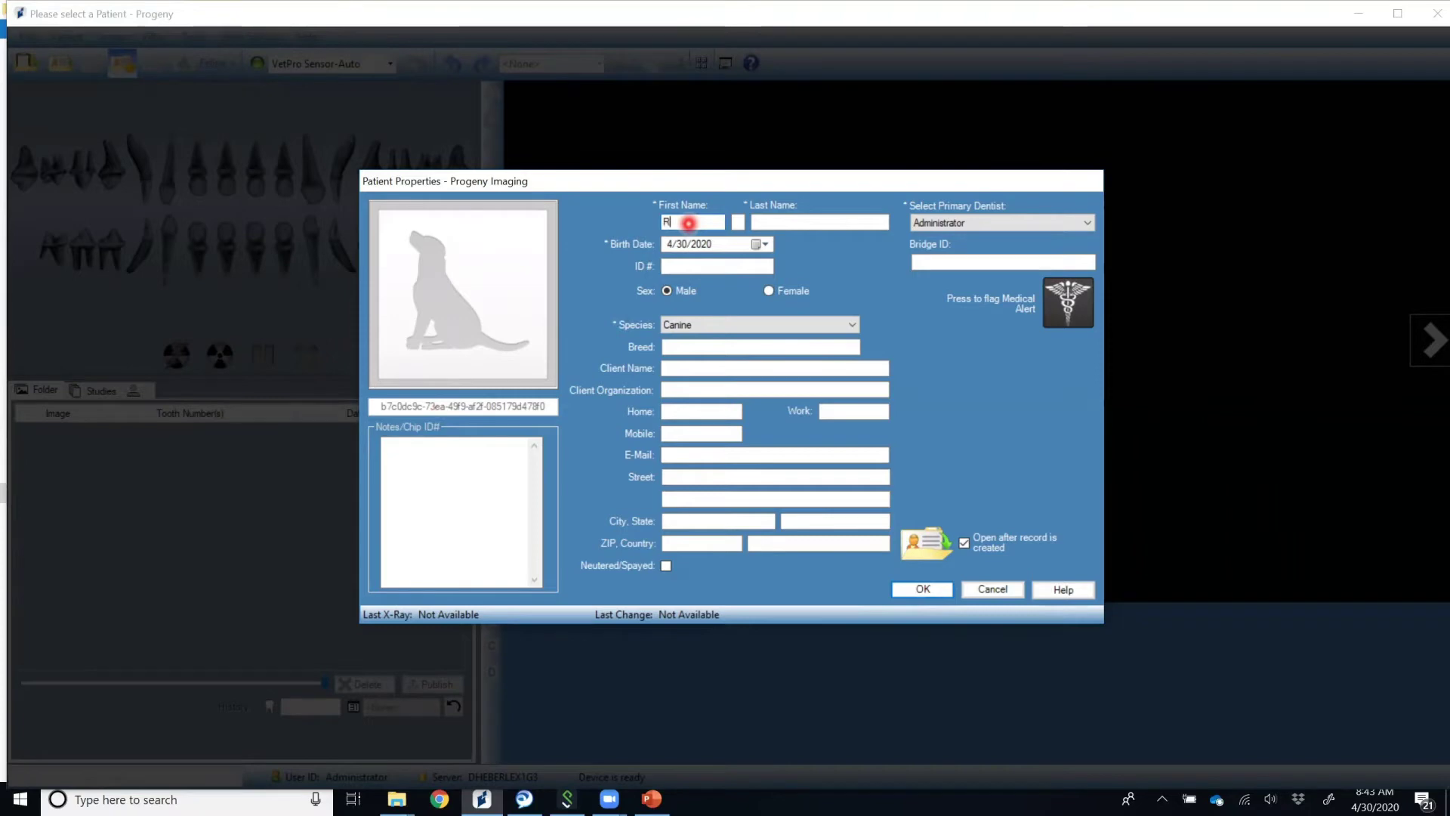
key(Tab)
key(Tab)
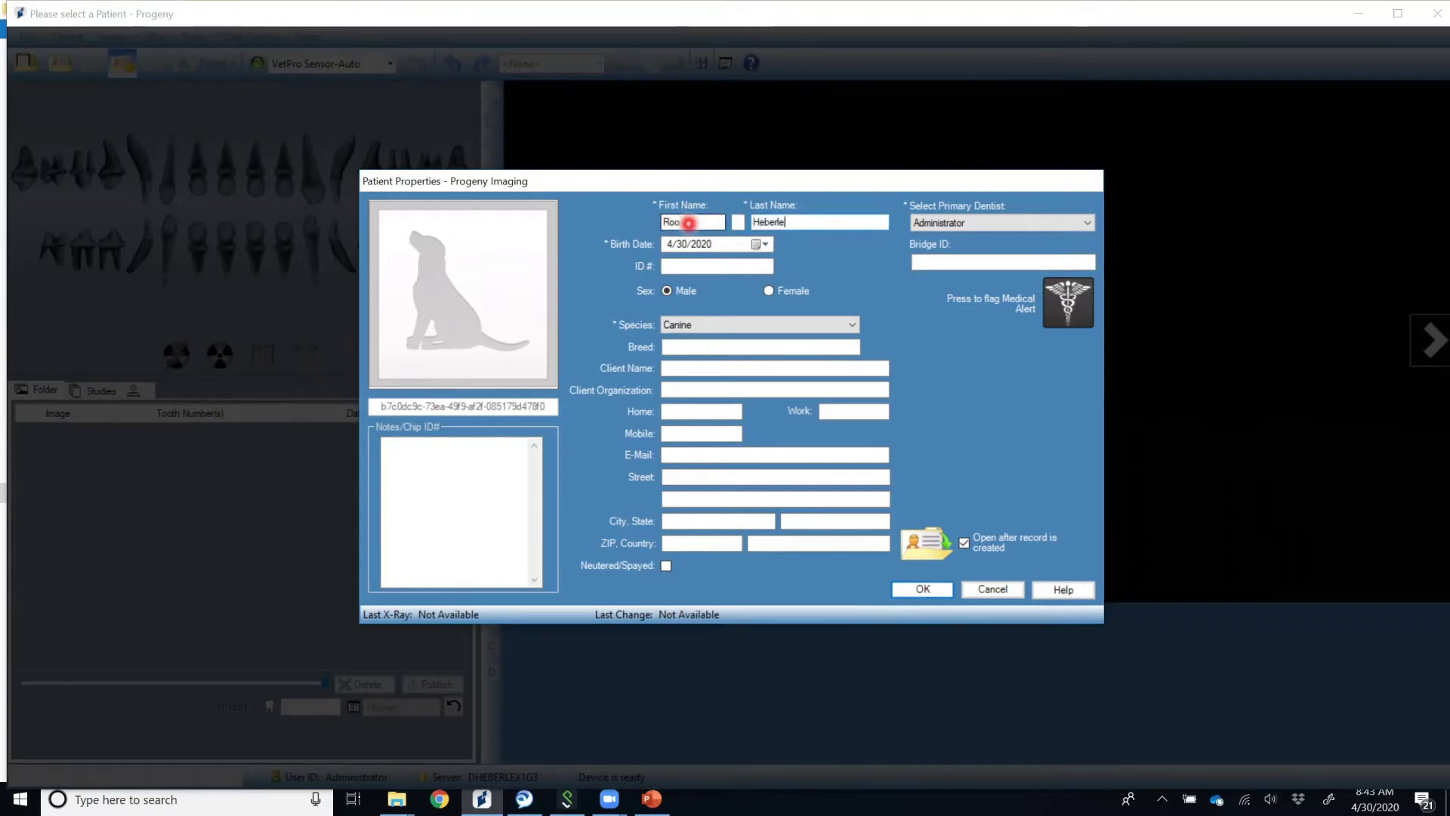
click(735, 244)
key(Down)
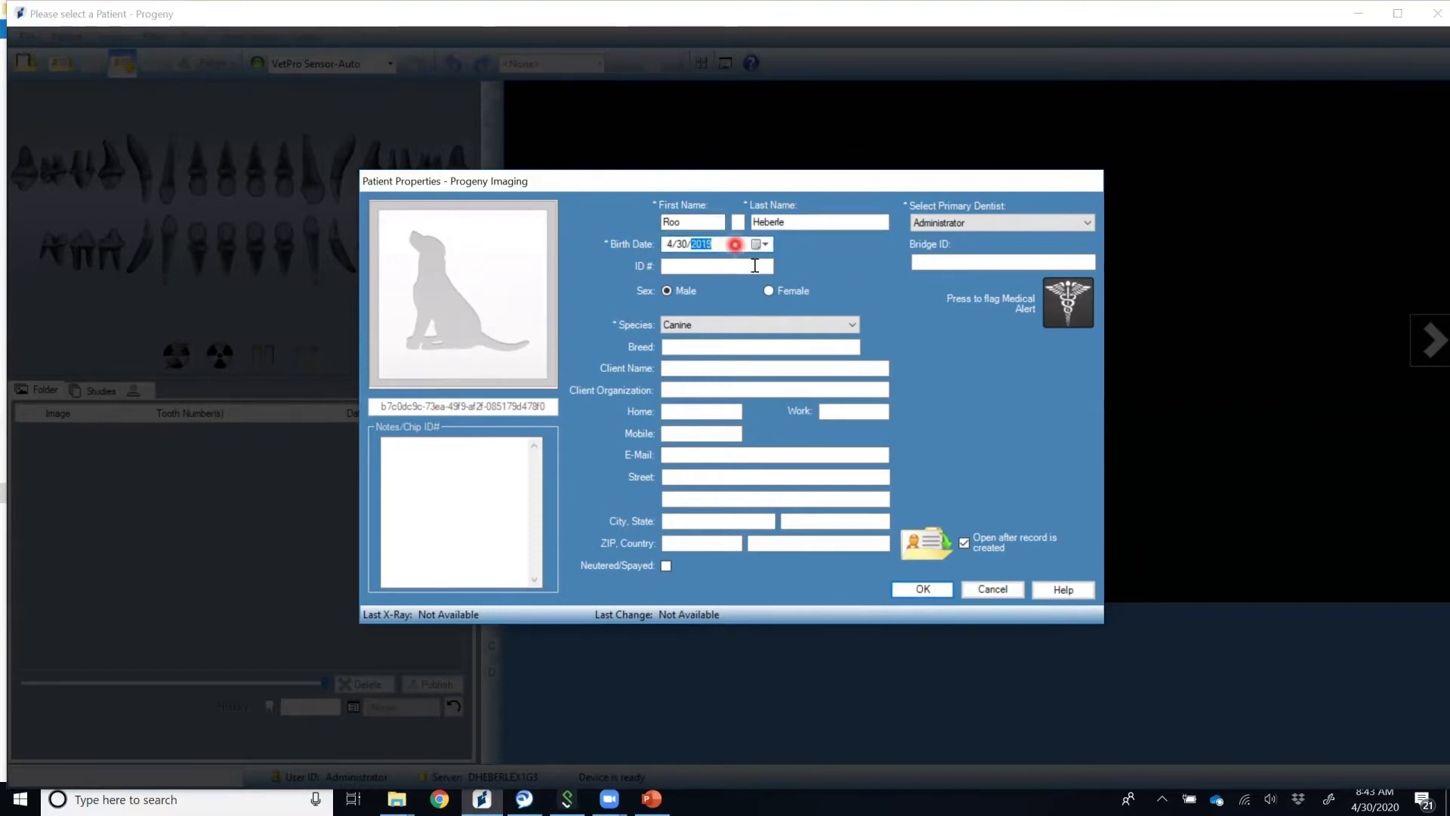
click(910, 592)
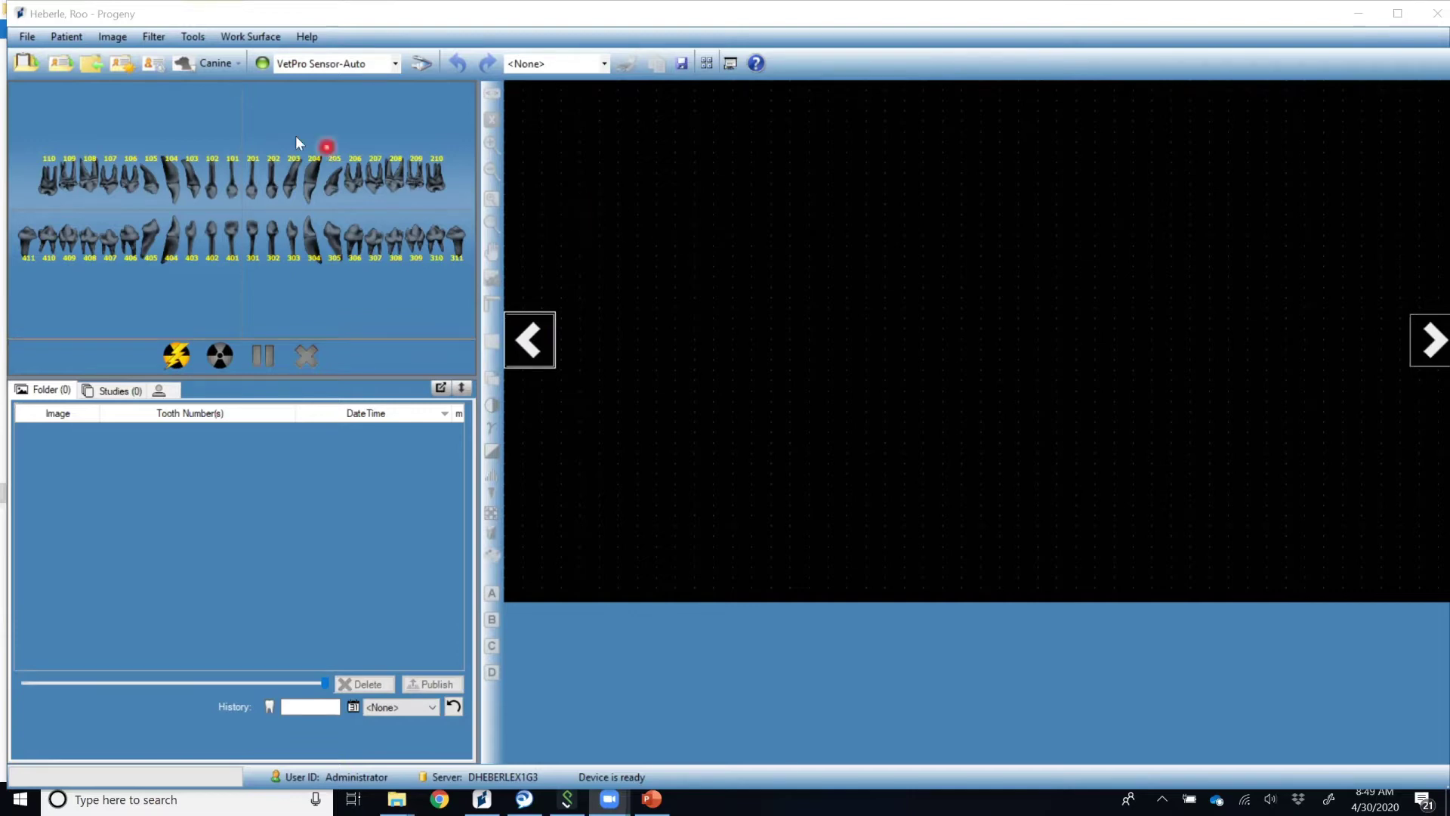
Show all patients in a maximized Select Patient list, sorted by first then last name.
click(73, 40)
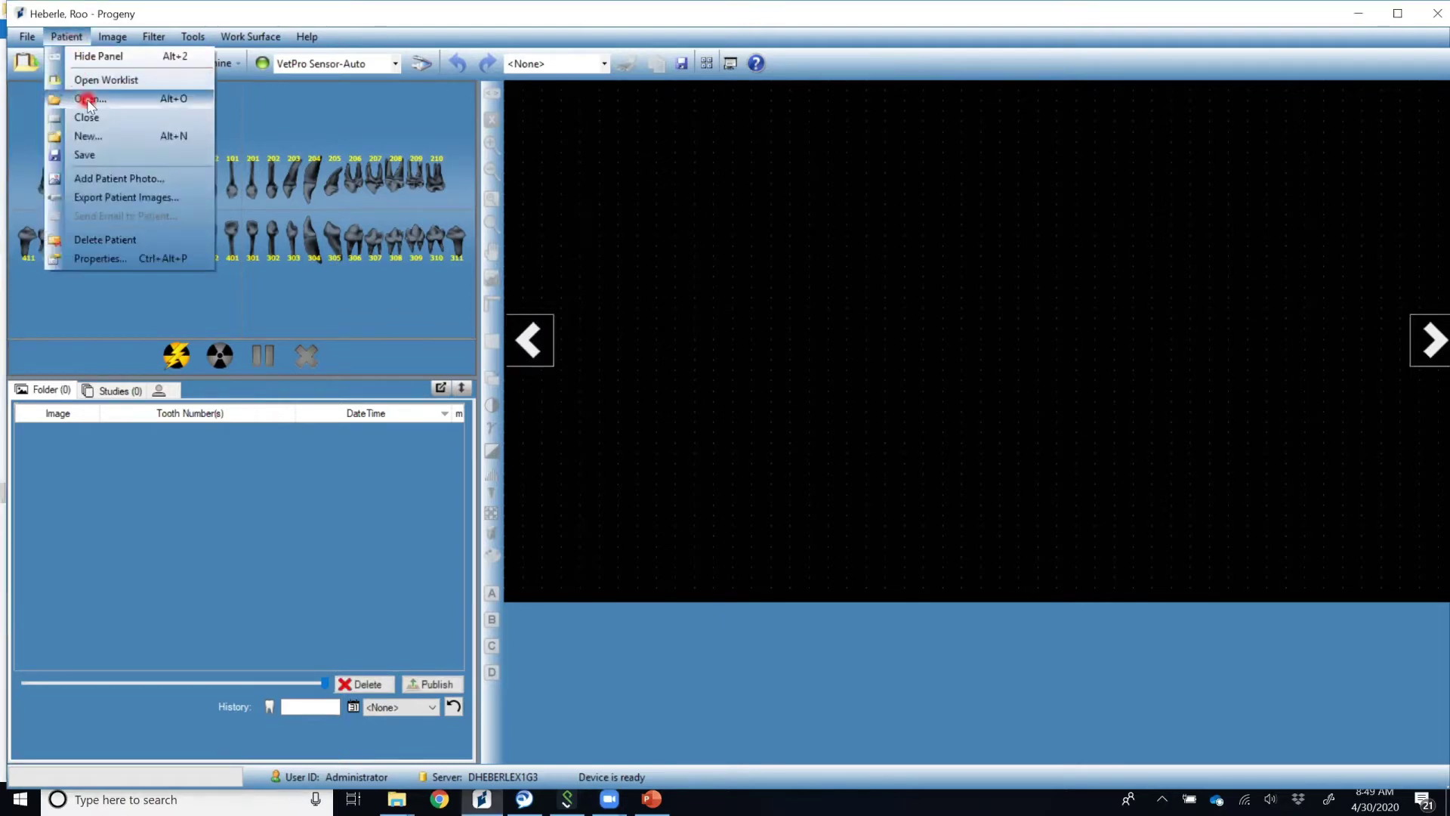
click(267, 128)
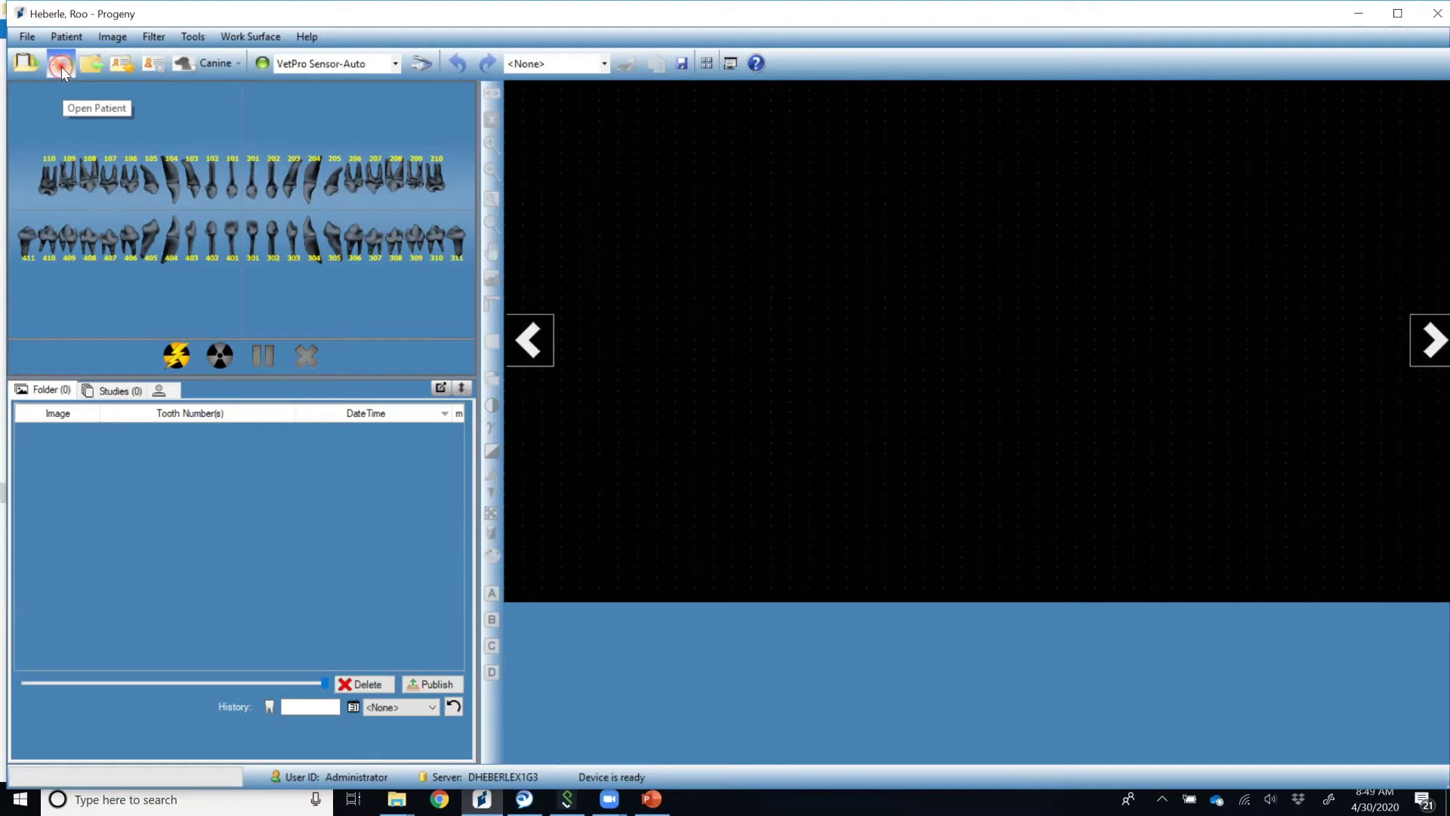
click(62, 67)
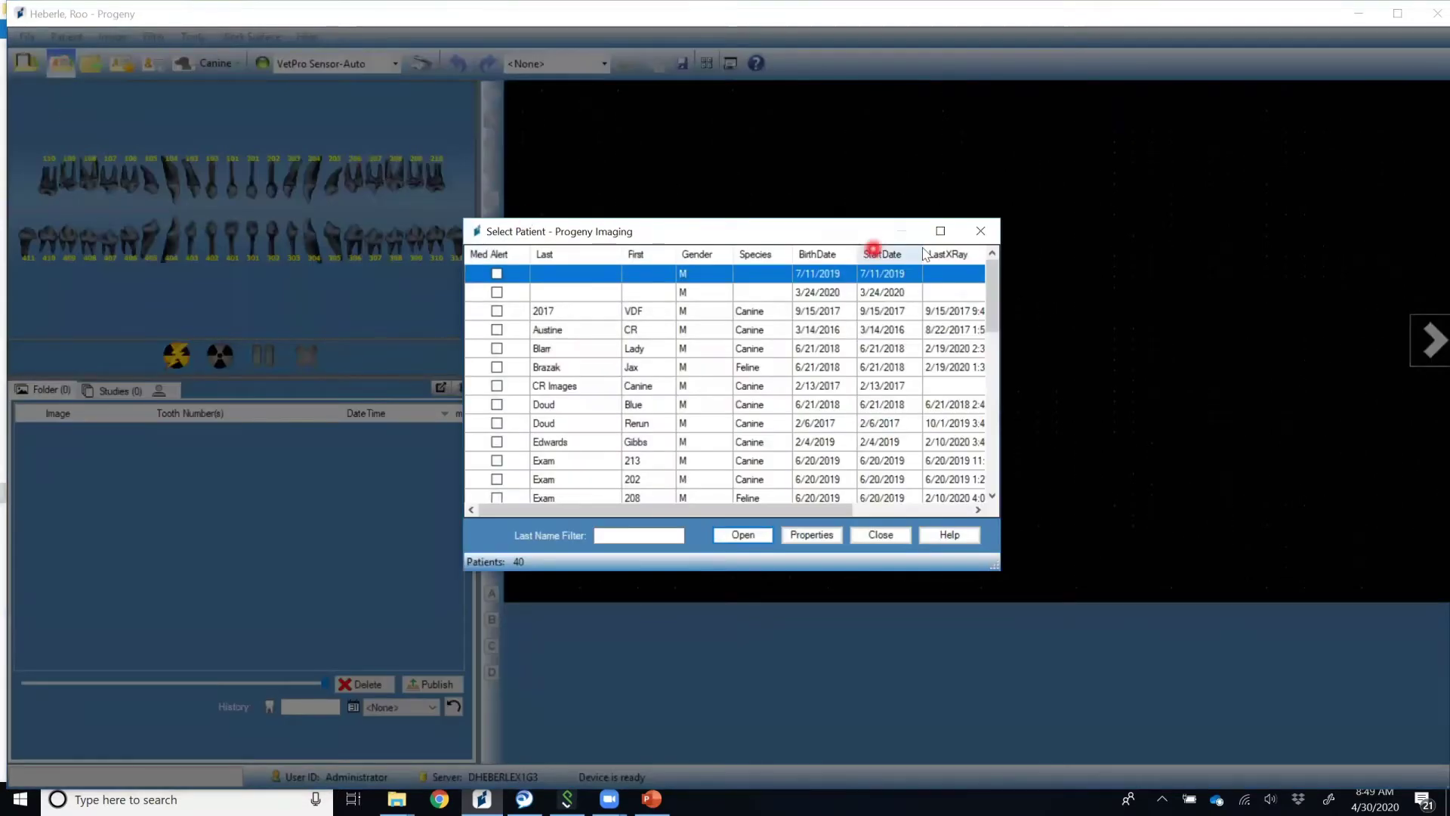
click(940, 230)
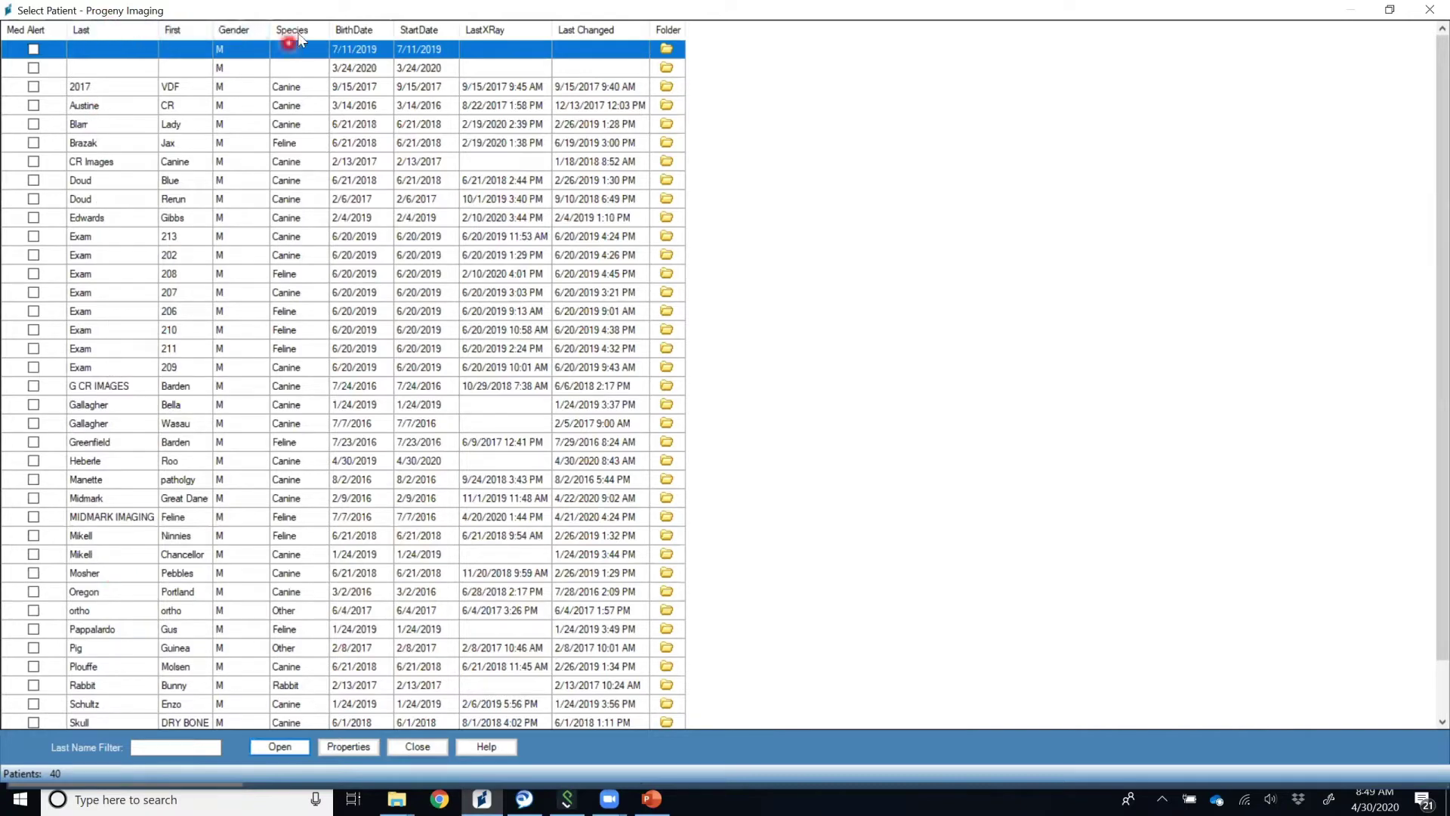
click(178, 33)
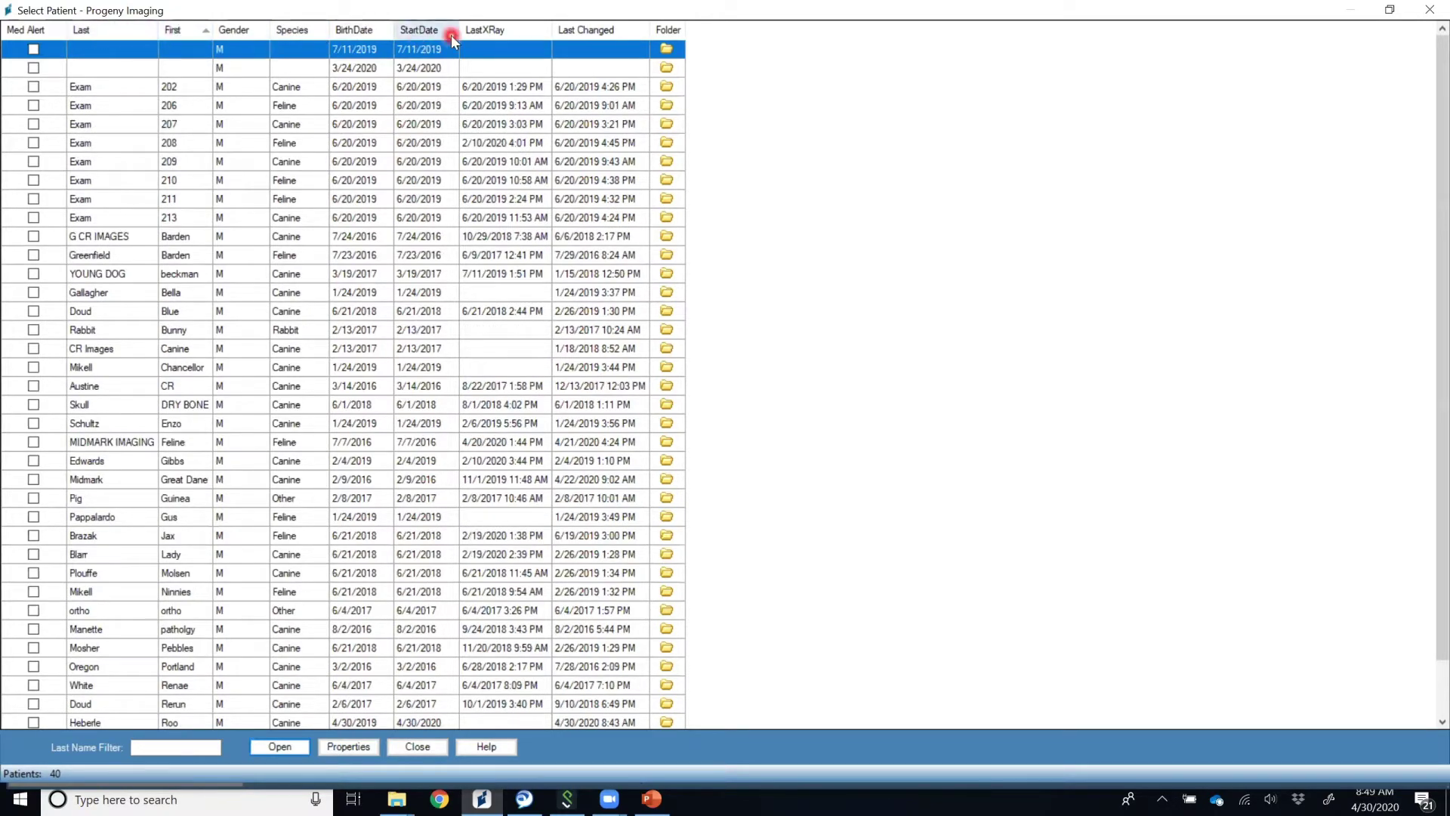
click(106, 33)
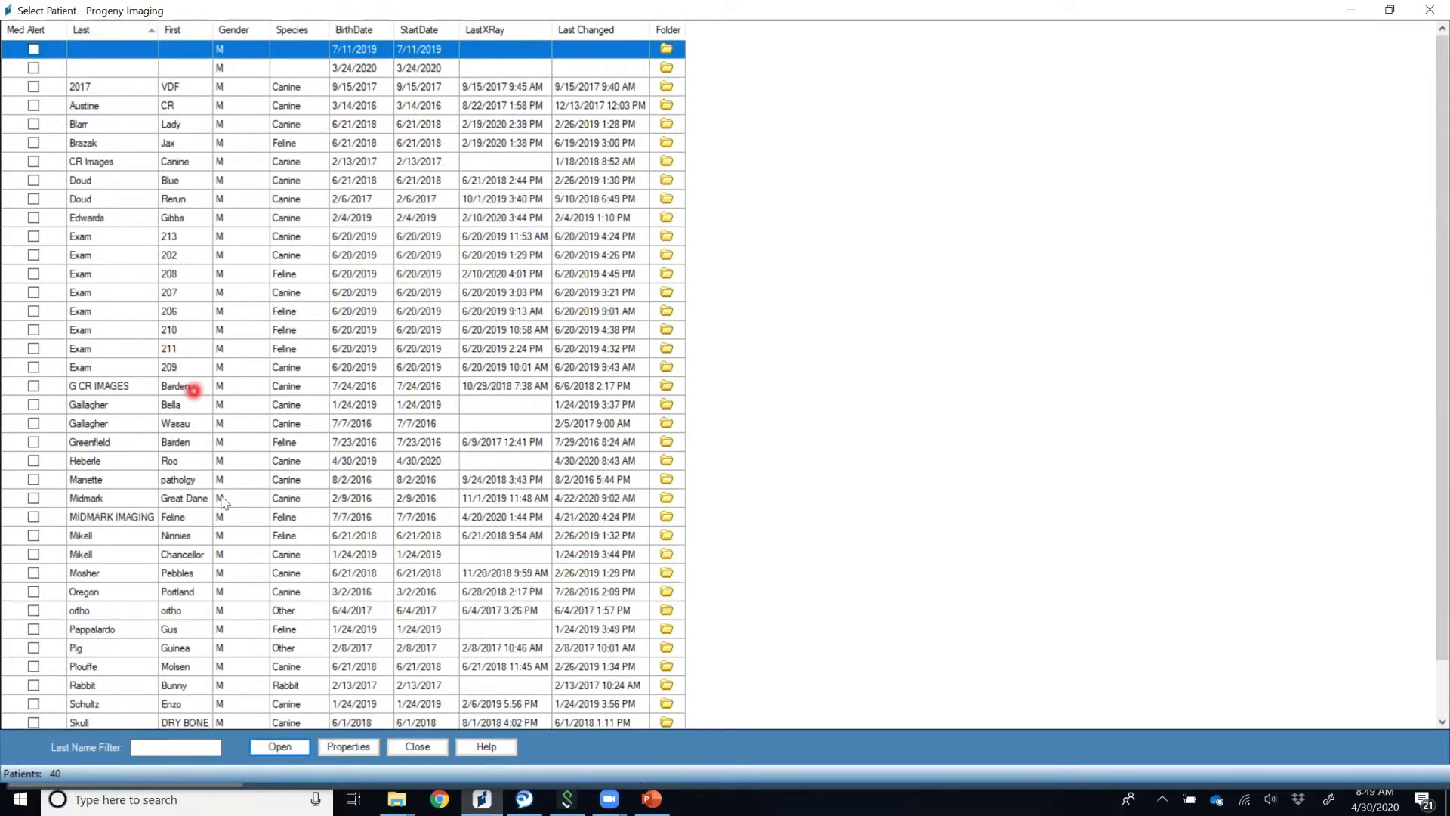
Filter the patient list by last name 'midm' and open the MIDMARK IMAGING feline patient.
click(164, 749)
text(midm)
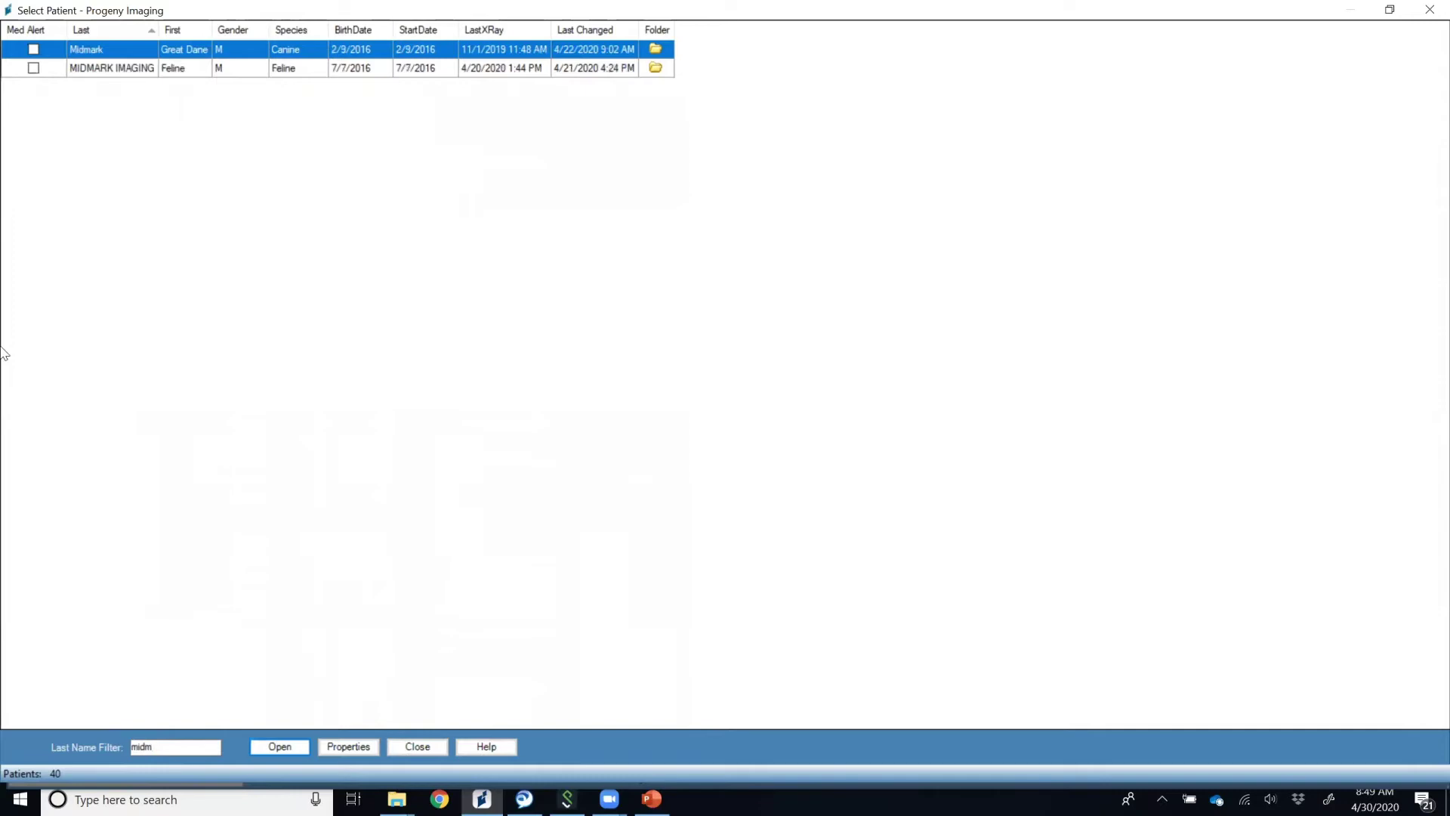
double_click(133, 69)
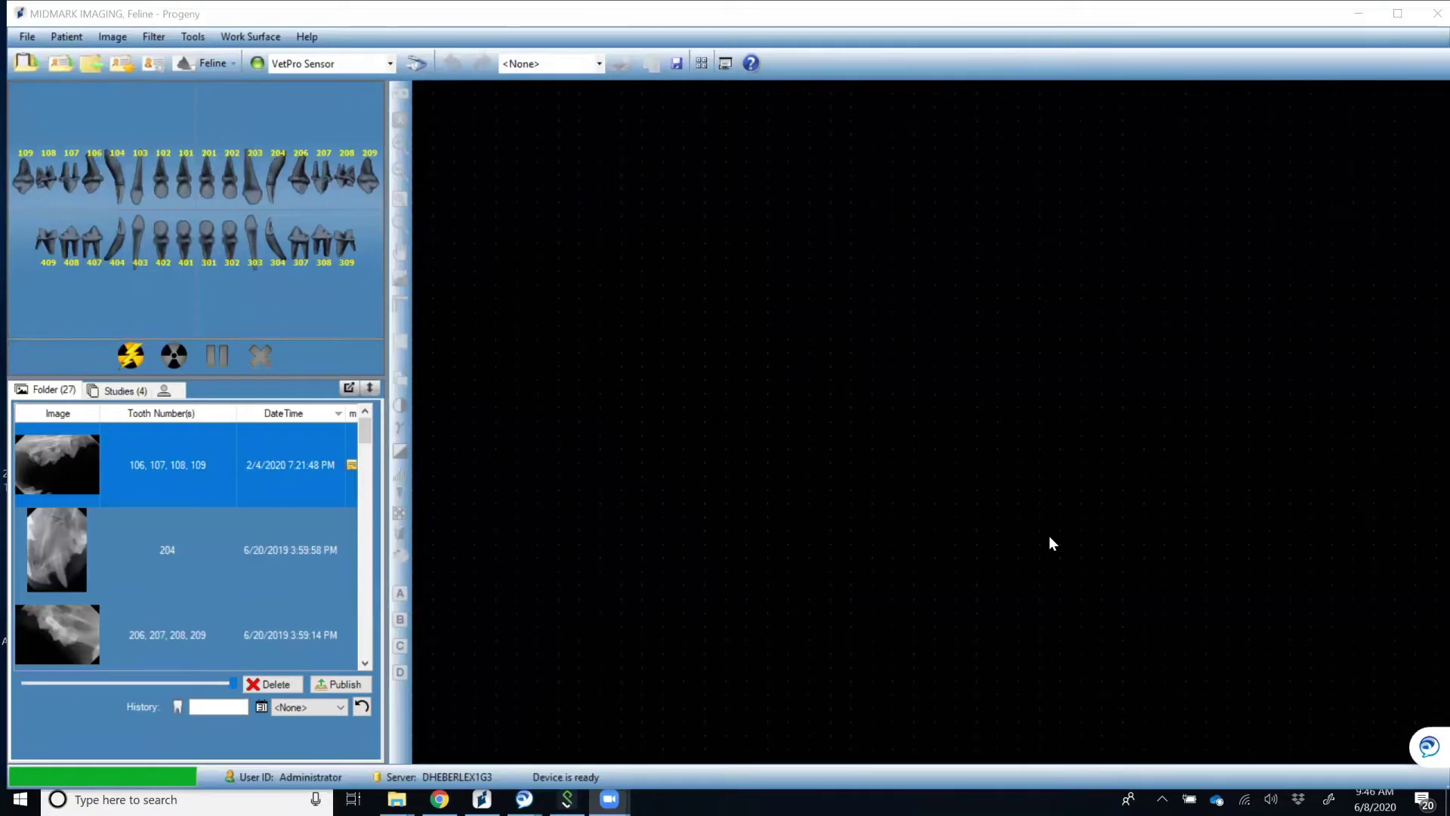
click(66, 38)
click(66, 38)
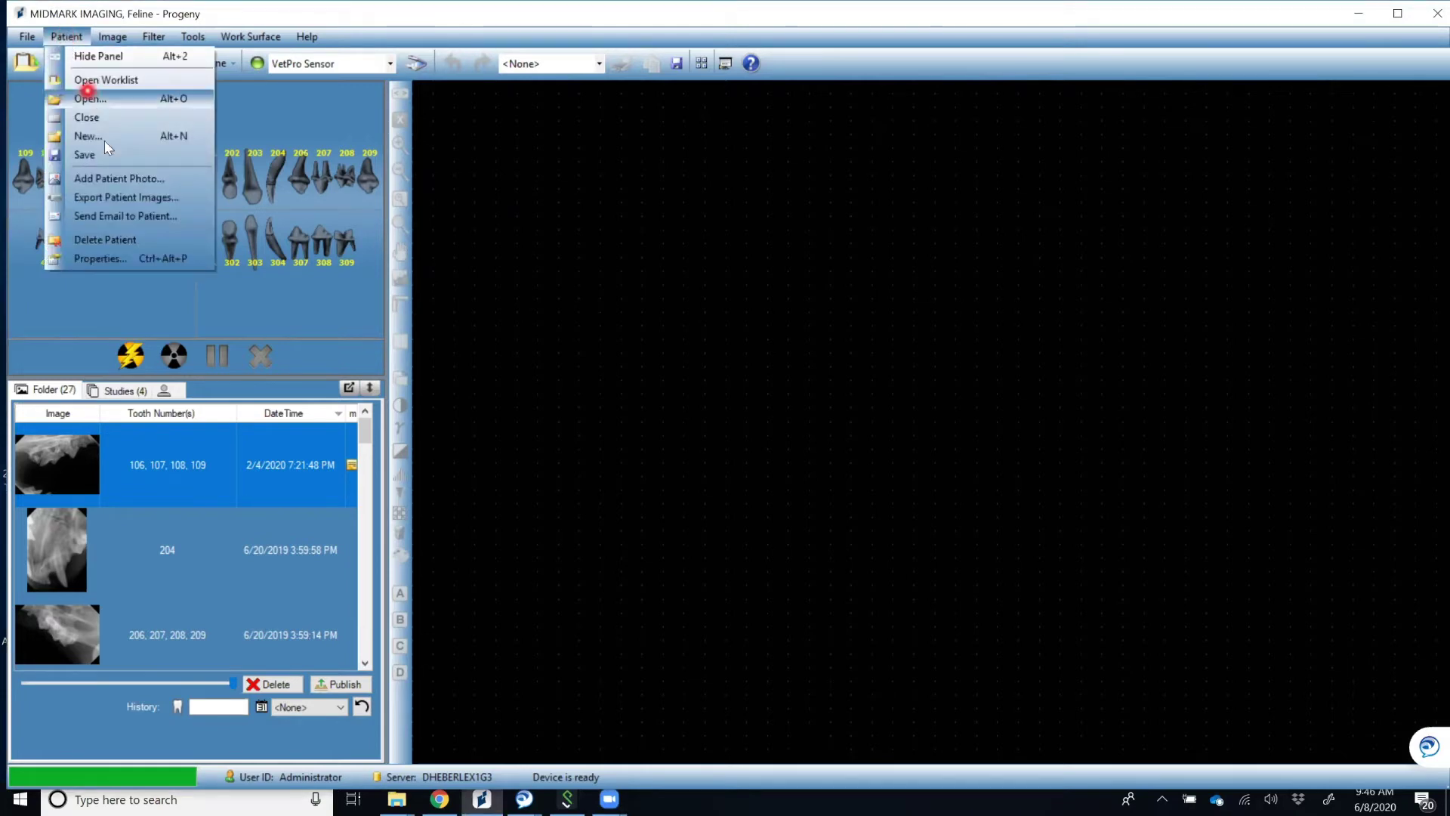
click(103, 258)
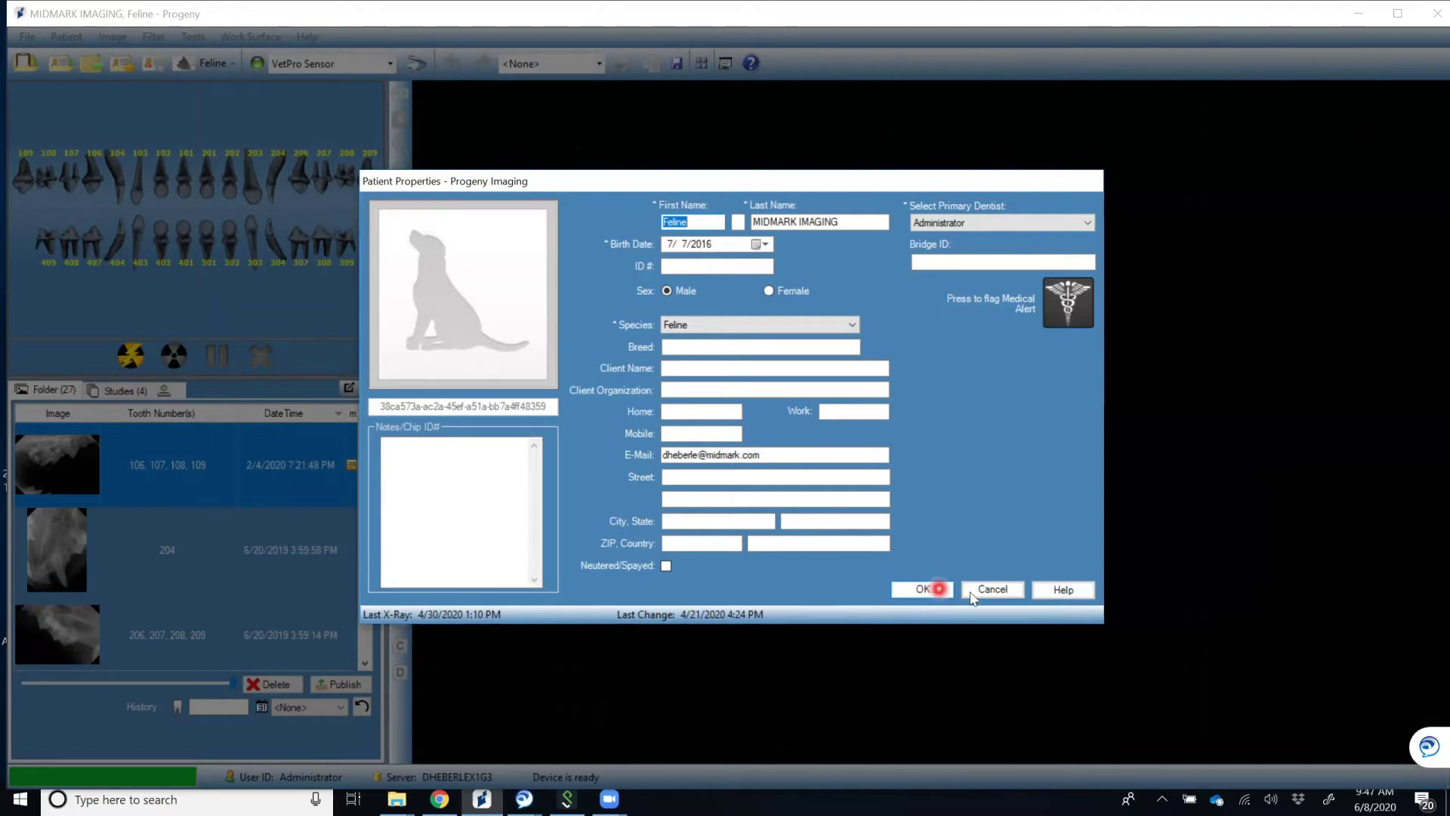
click(990, 589)
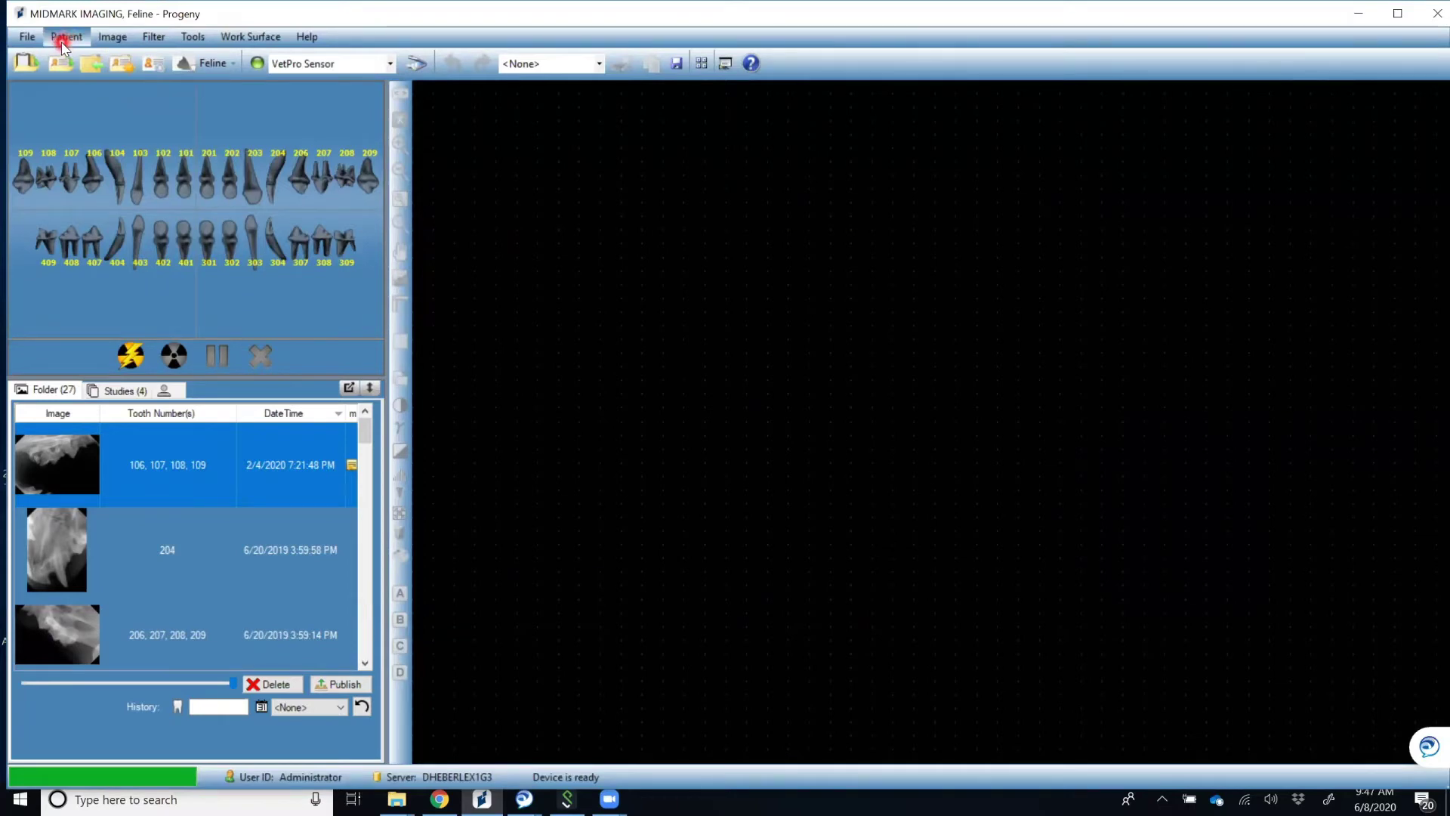
Open the patient actions list and dismiss it without choosing an action.
click(64, 47)
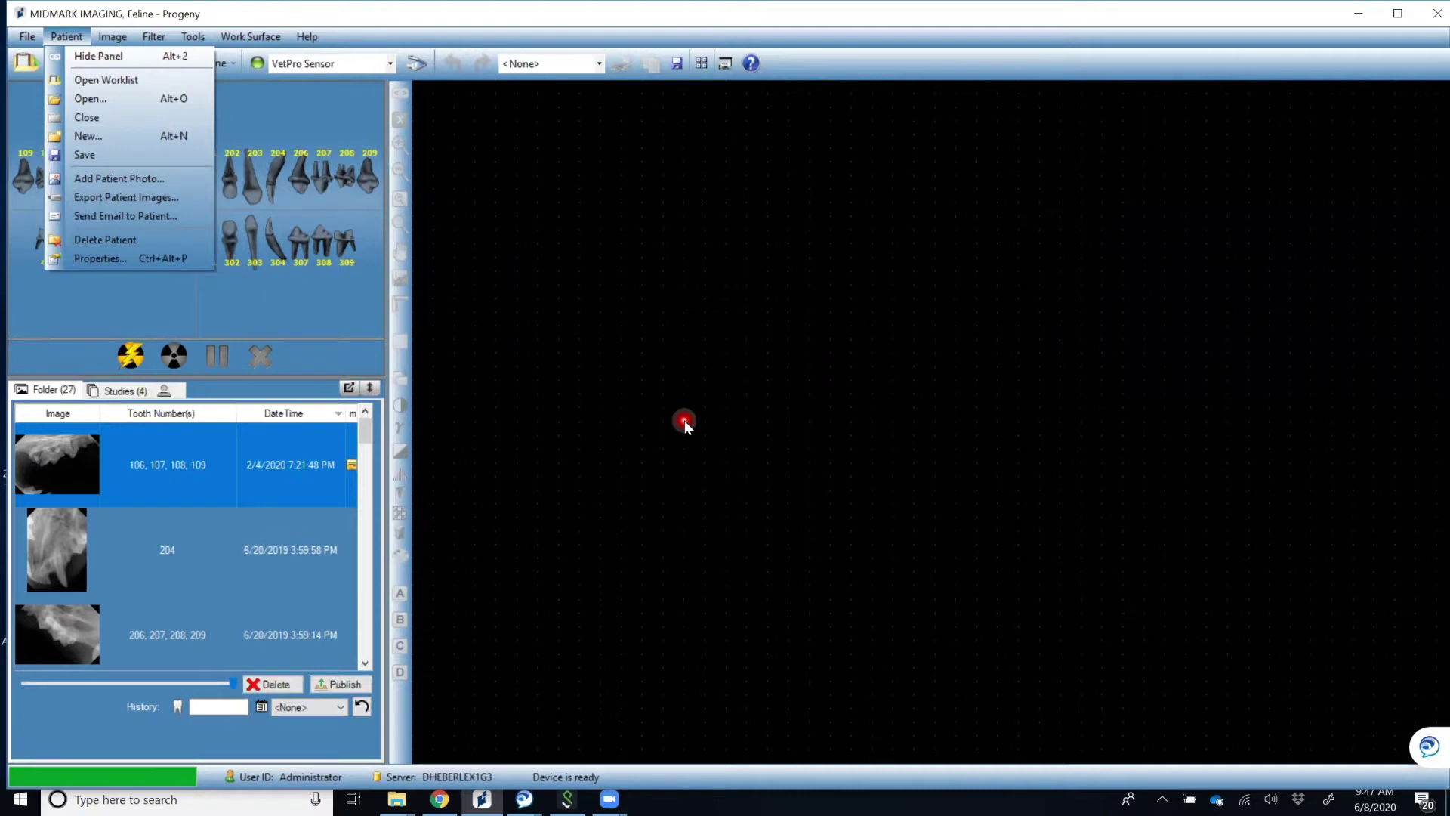
click(660, 392)
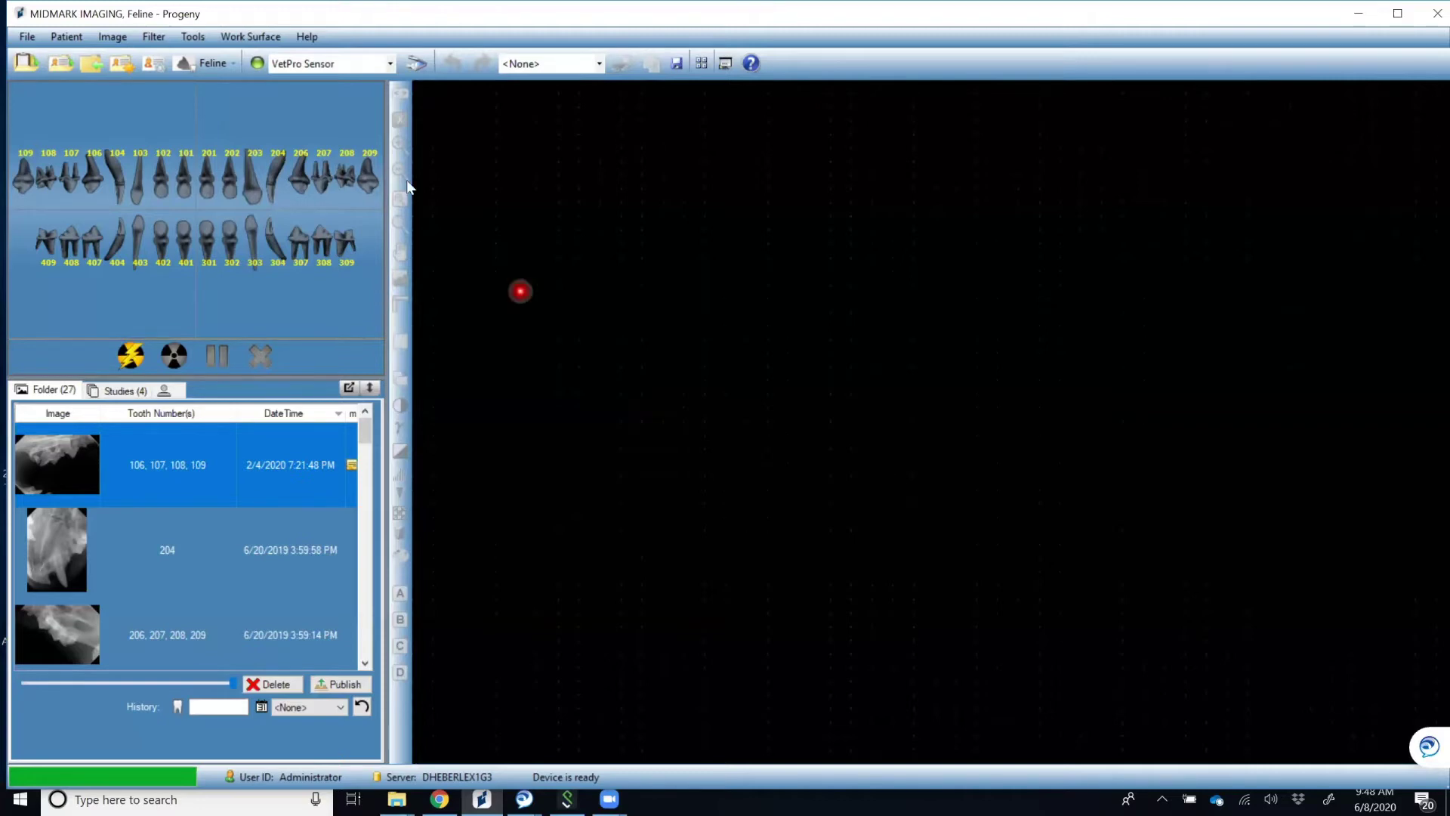
Import Template print.JPG from the Bellows Feline folder using Image > Import.
click(123, 37)
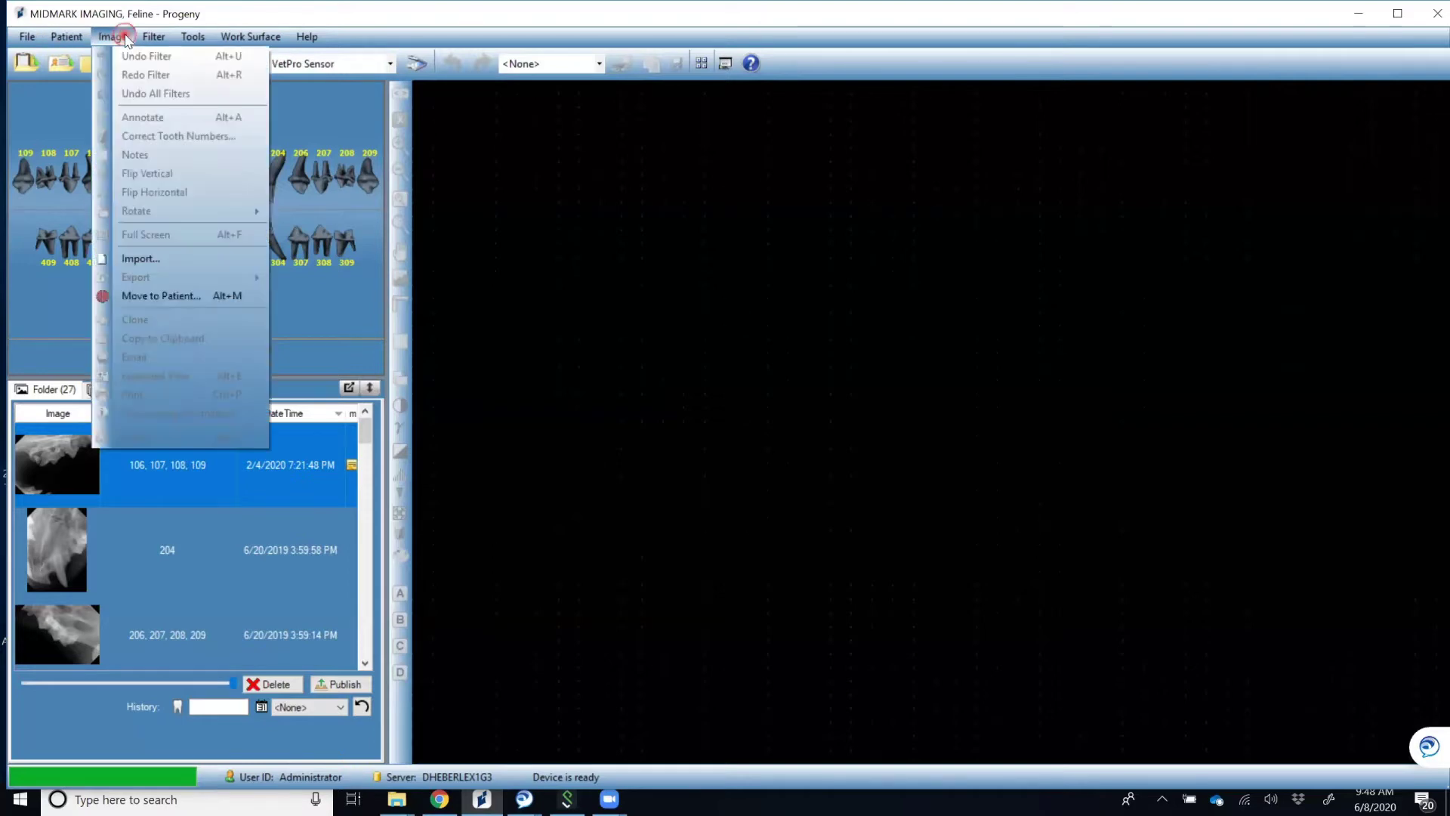
click(153, 260)
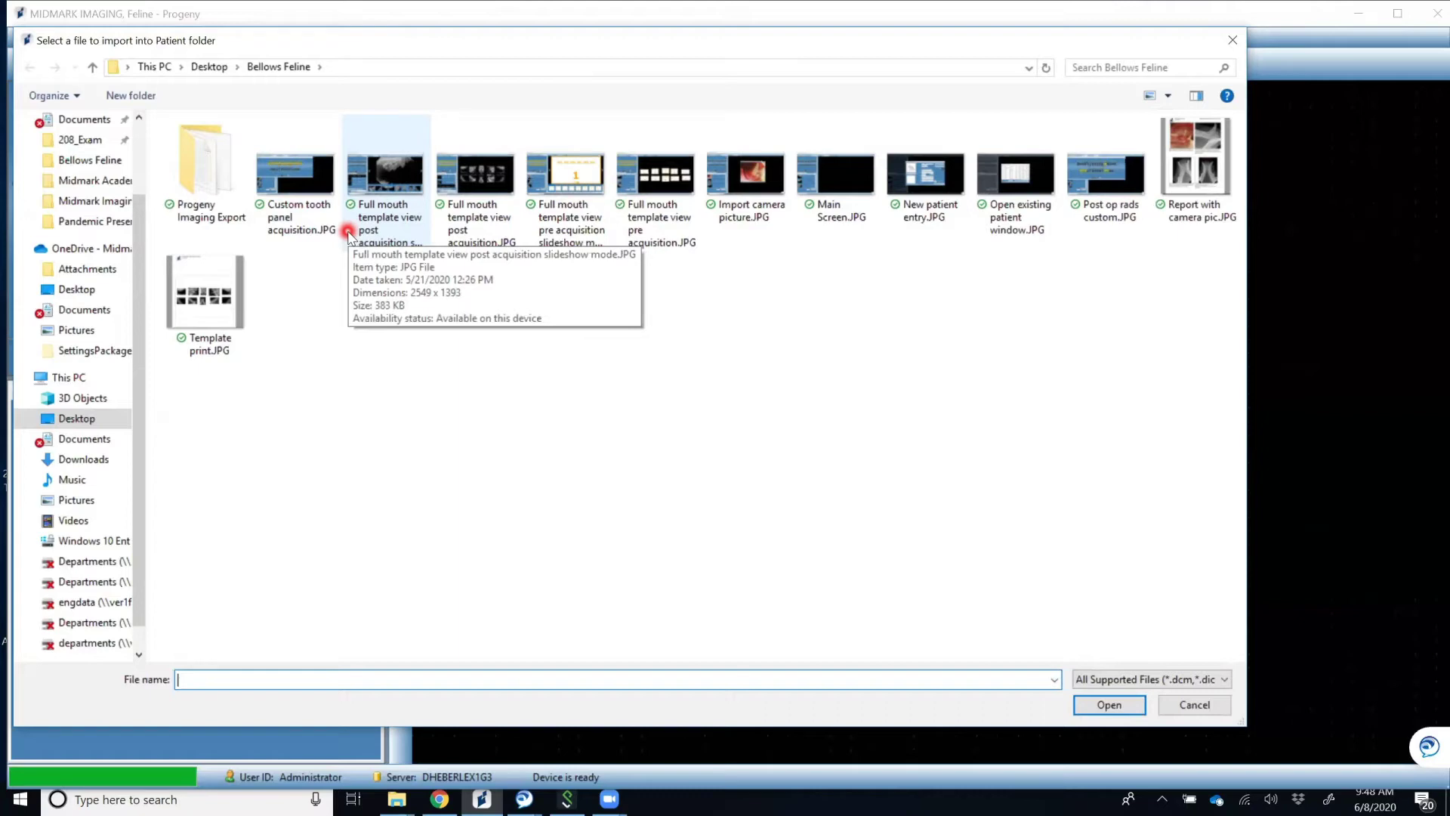
click(207, 296)
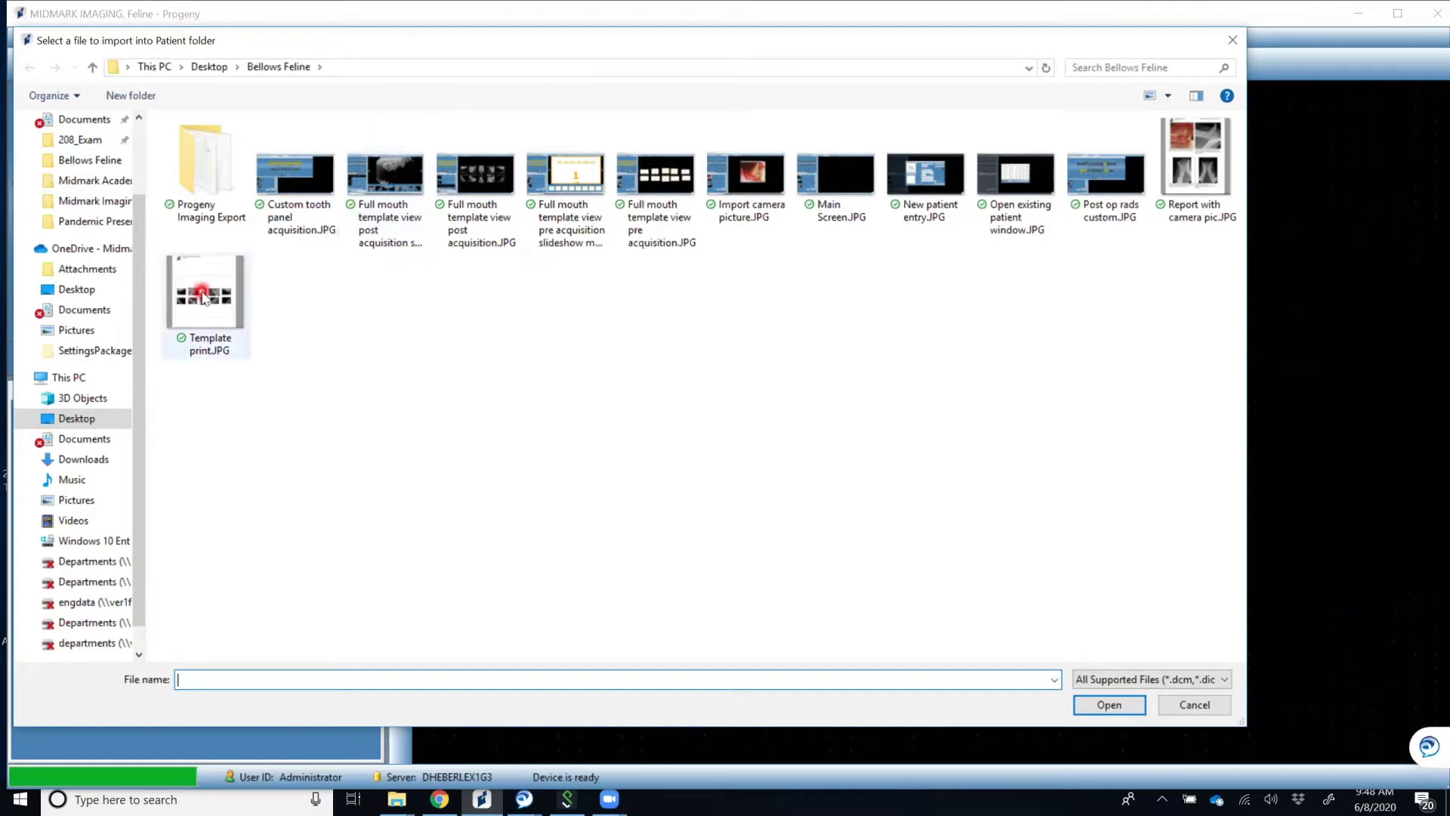
click(1115, 704)
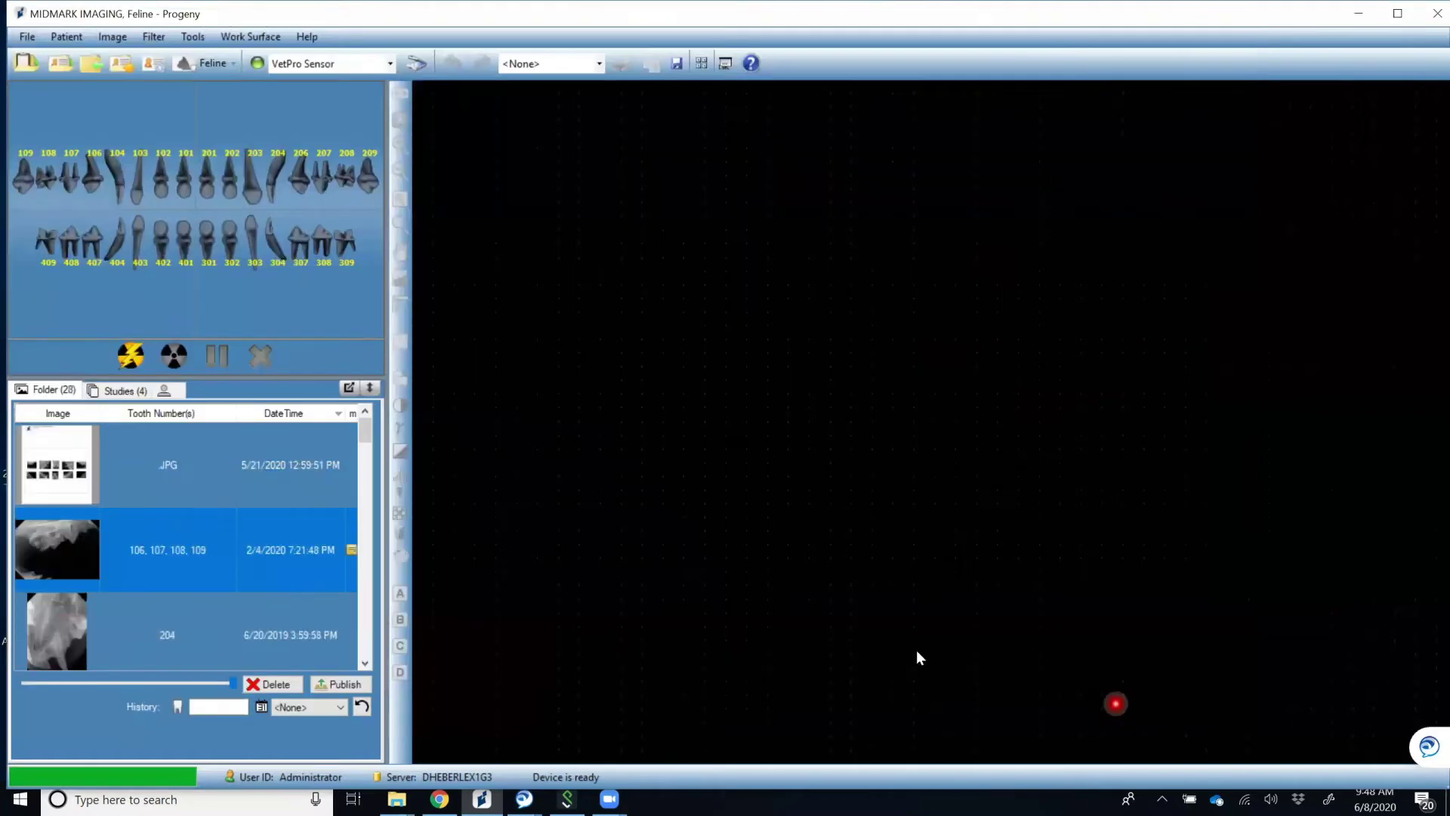
Select the newly imported Template print.JPG entry in the image folder list.
click(245, 460)
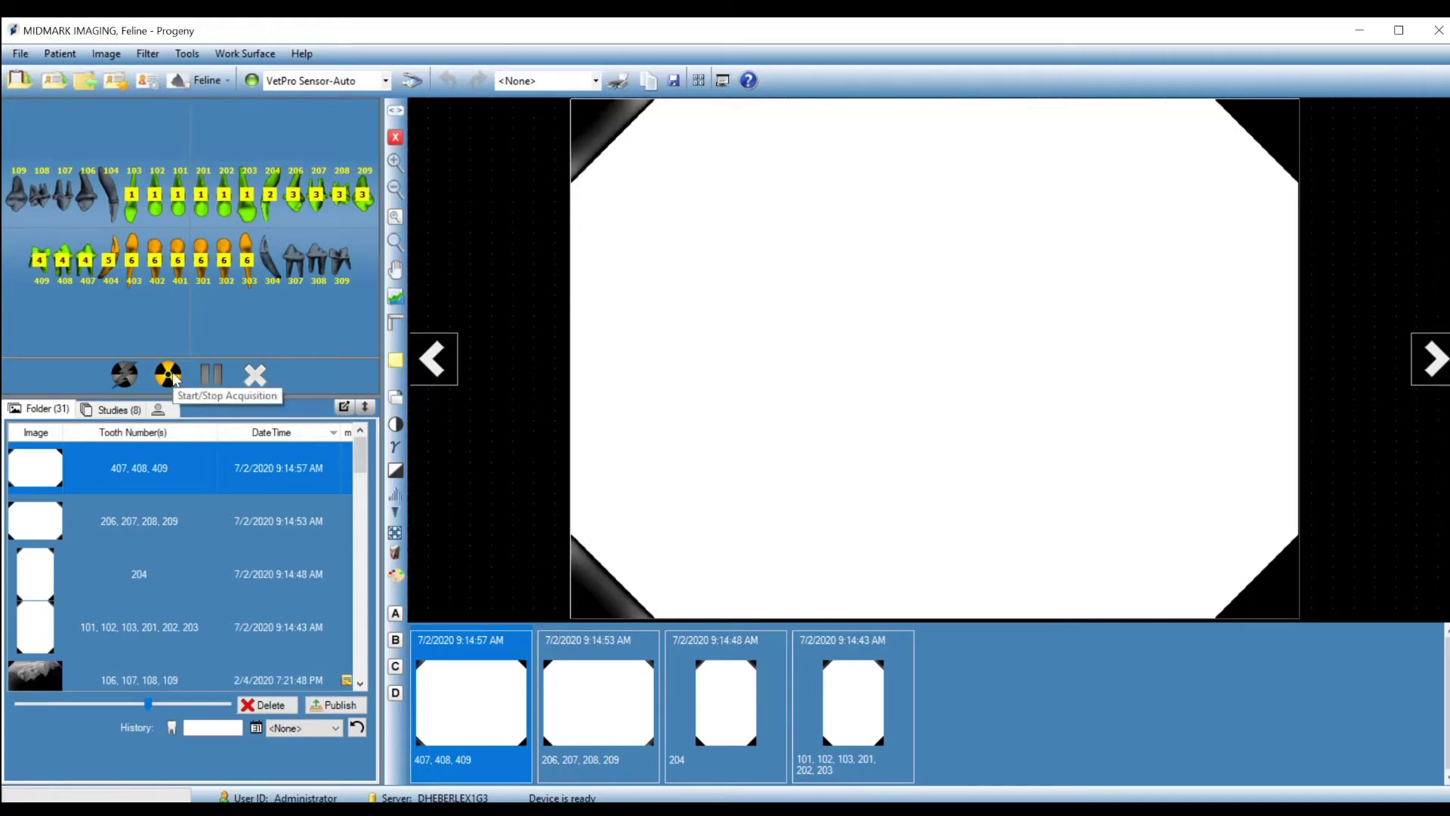
Restart the template acquisition, pause and resume it, then clear all tooth-chart sequence numbers.
click(174, 375)
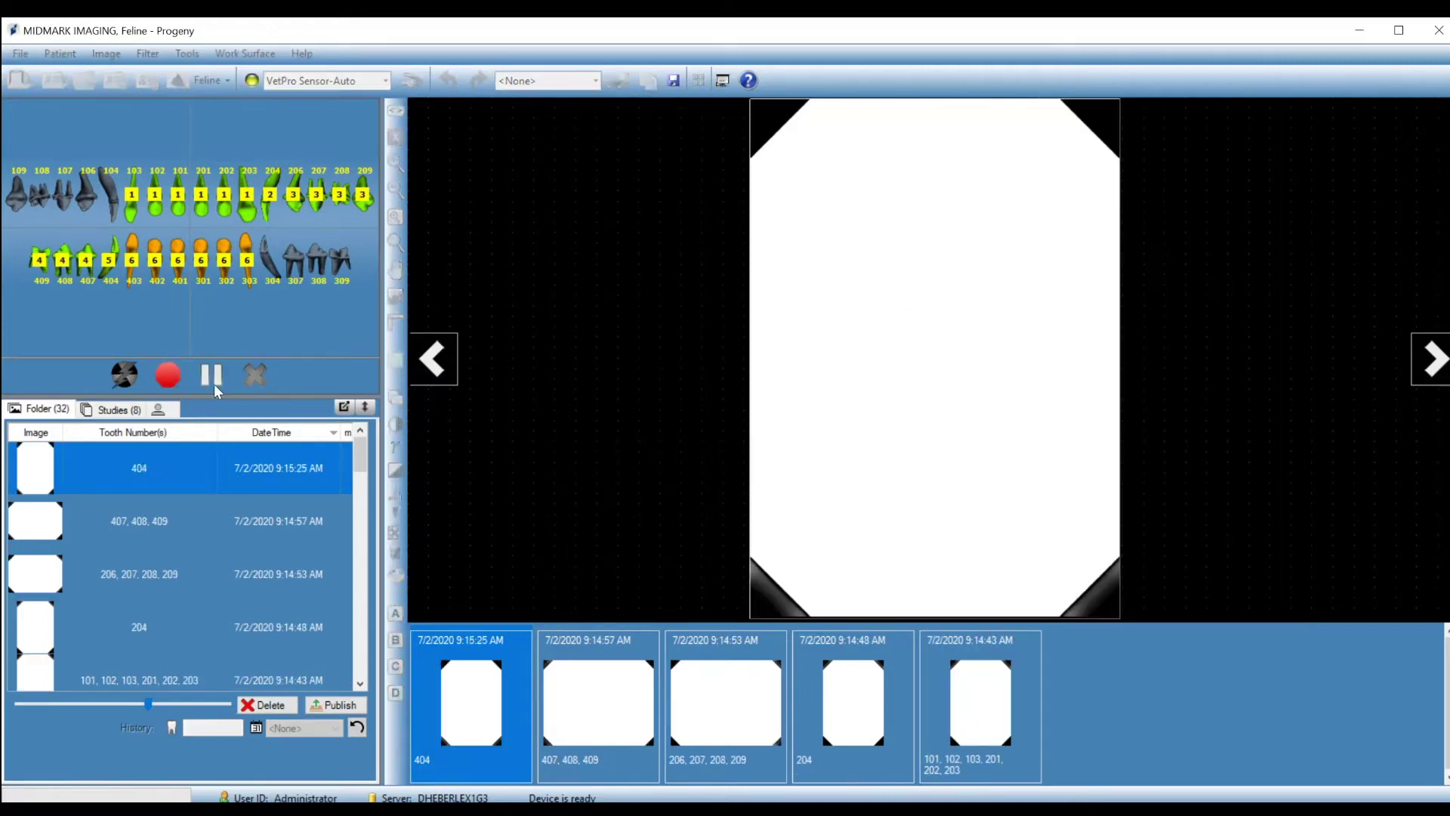
click(214, 383)
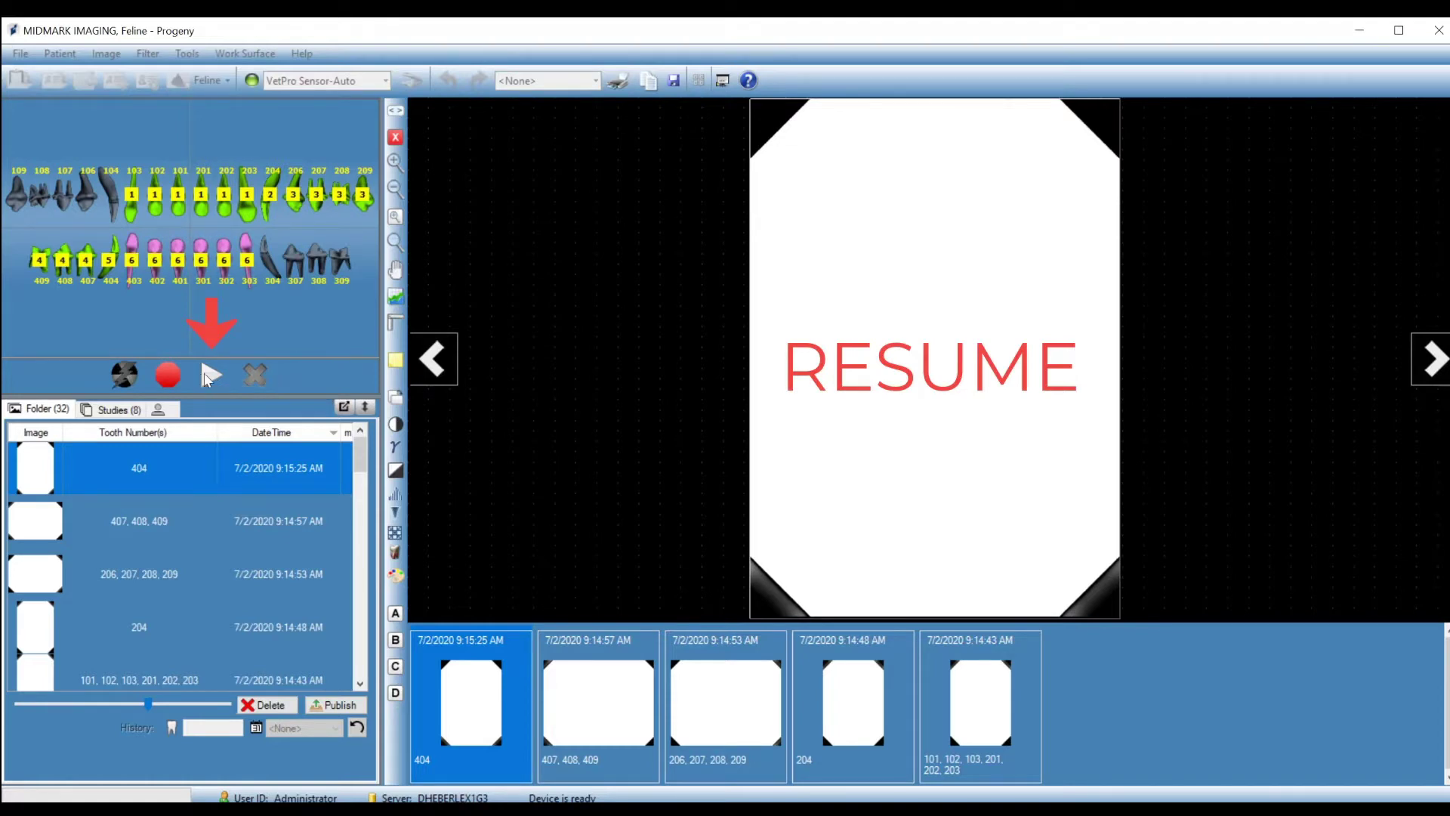
click(210, 373)
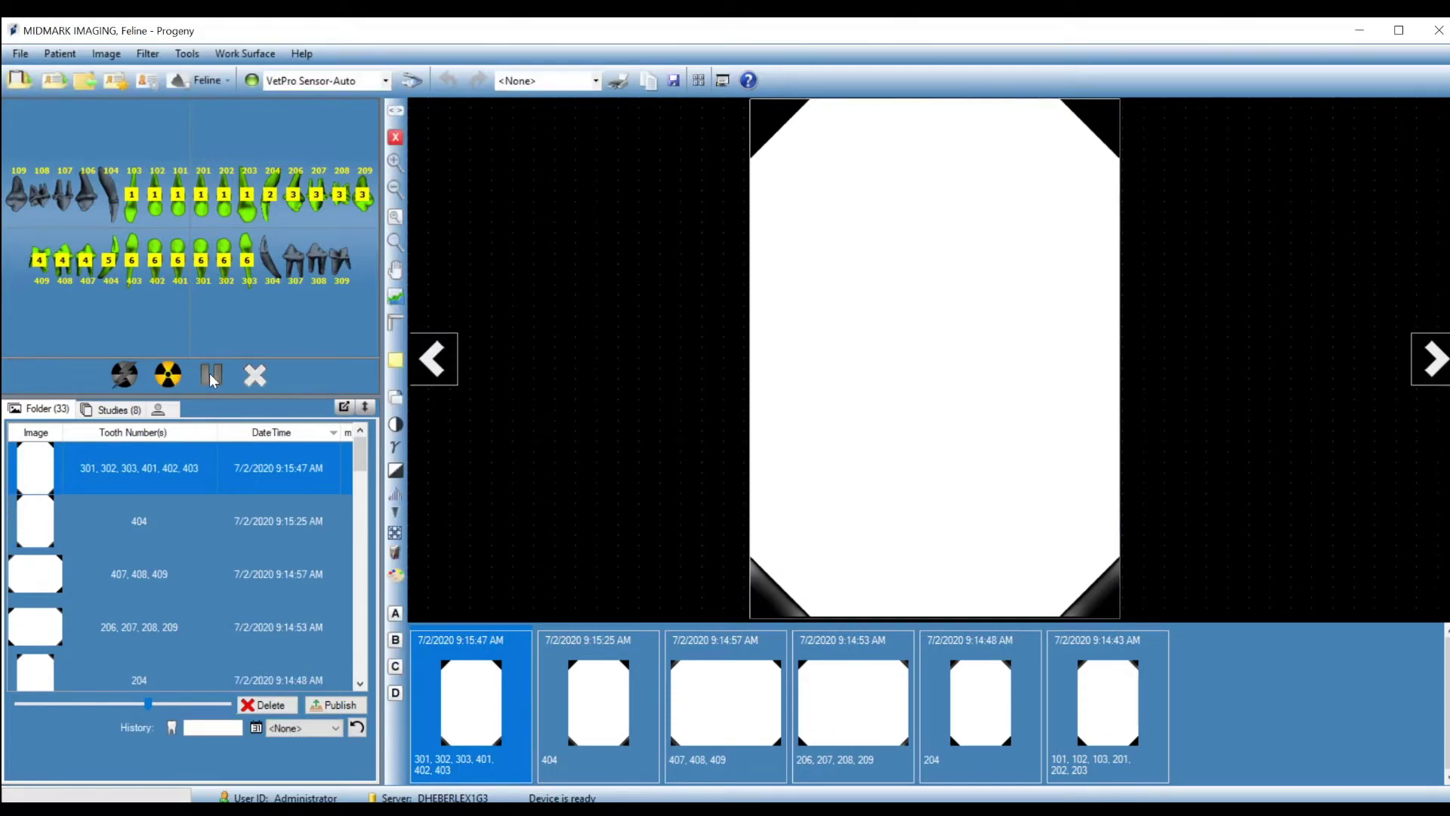
click(257, 374)
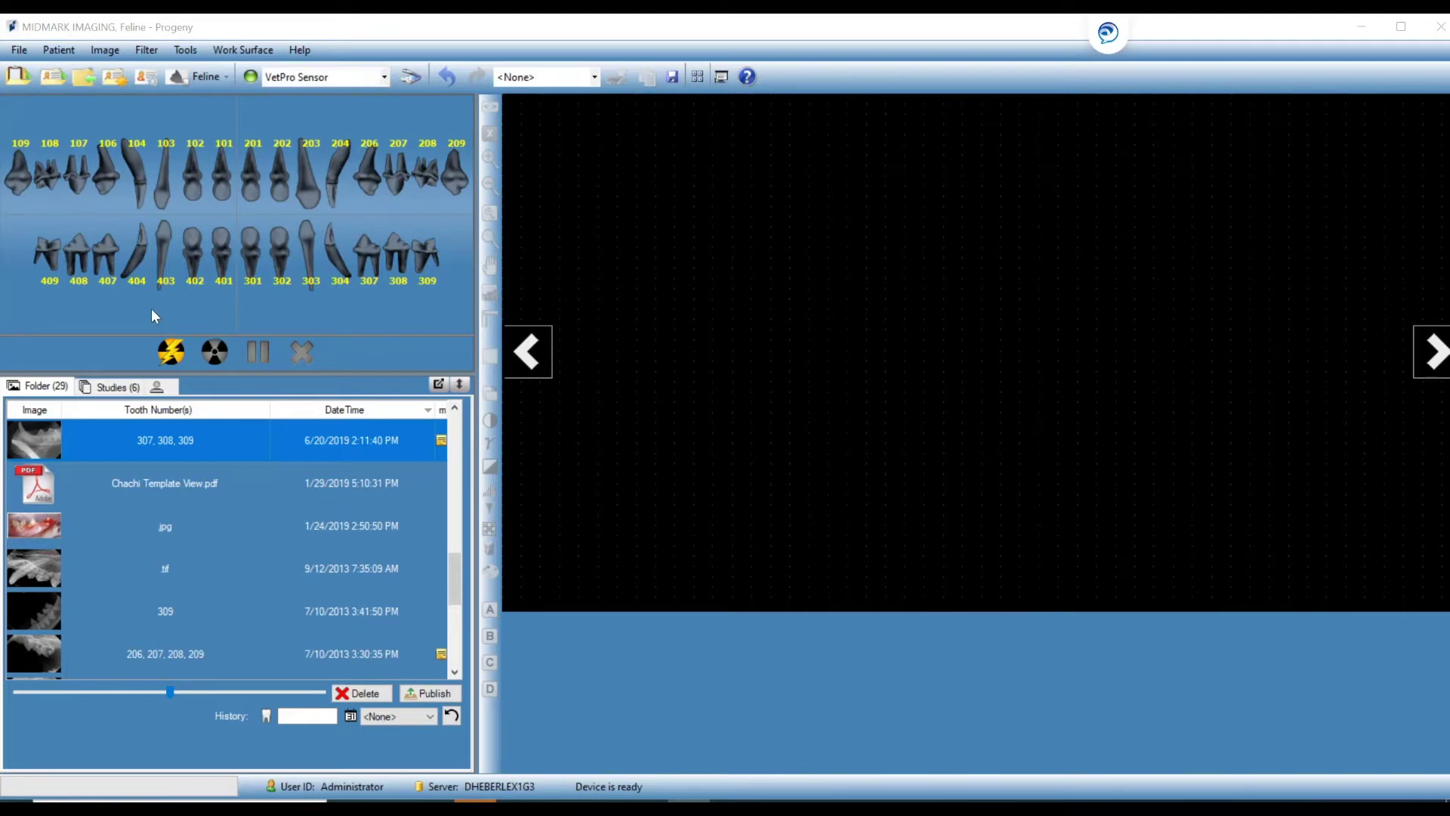
Start a new image acquisition with the yellow lightning Start Acquisition button.
click(172, 353)
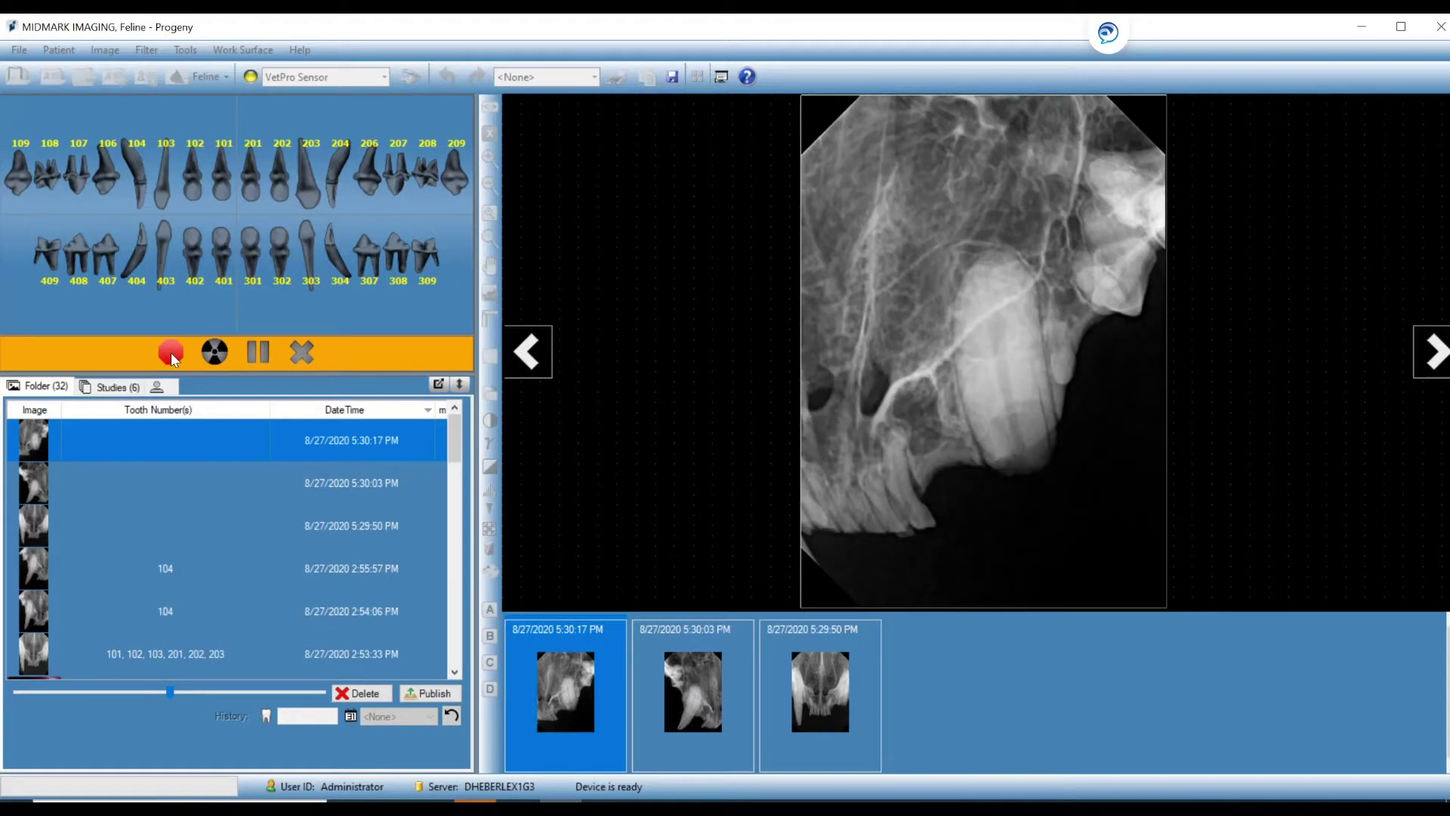
Stop and cancel the acquisition, review the three new X-rays, then show them as floating windows.
click(174, 355)
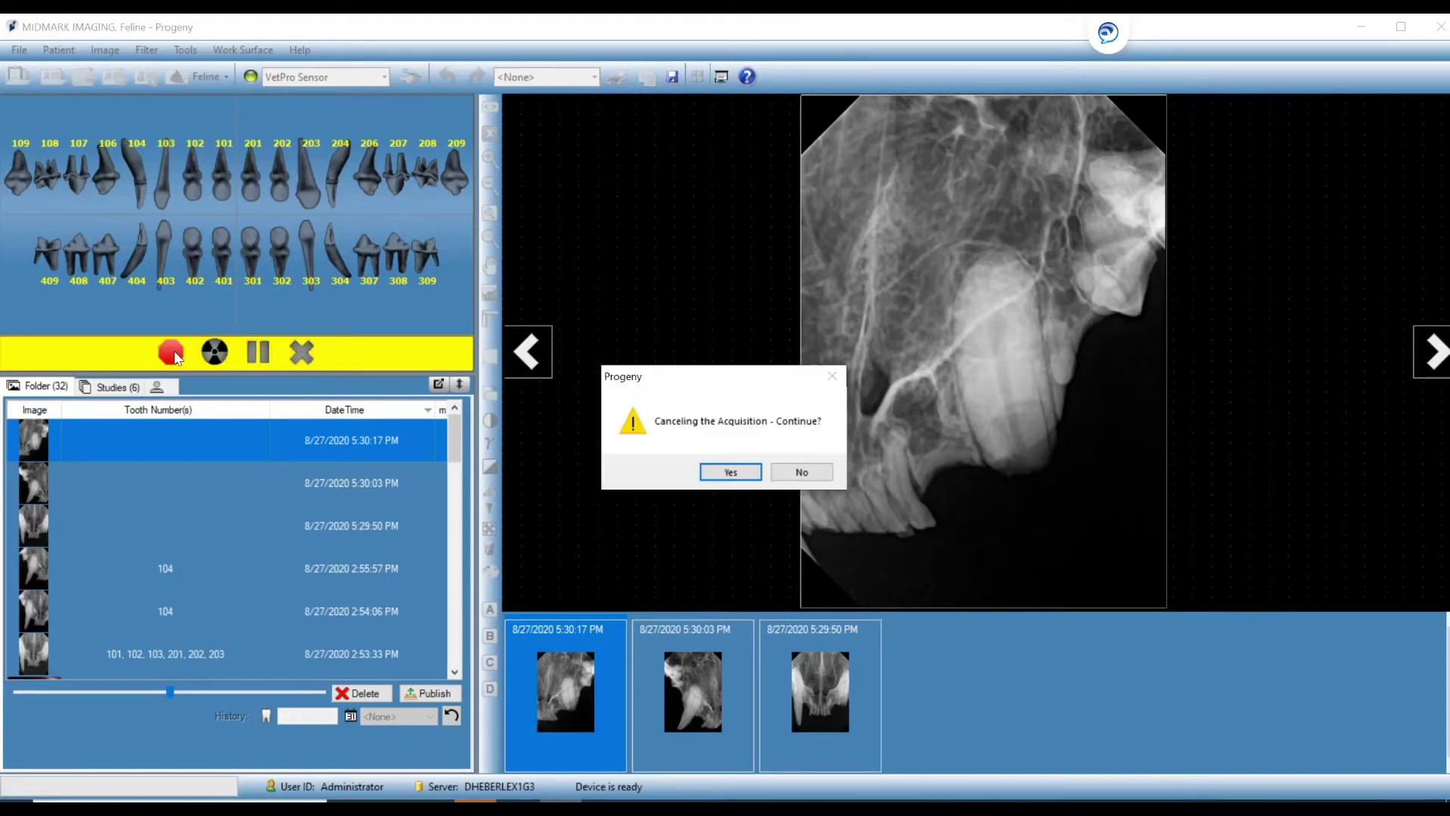
click(723, 471)
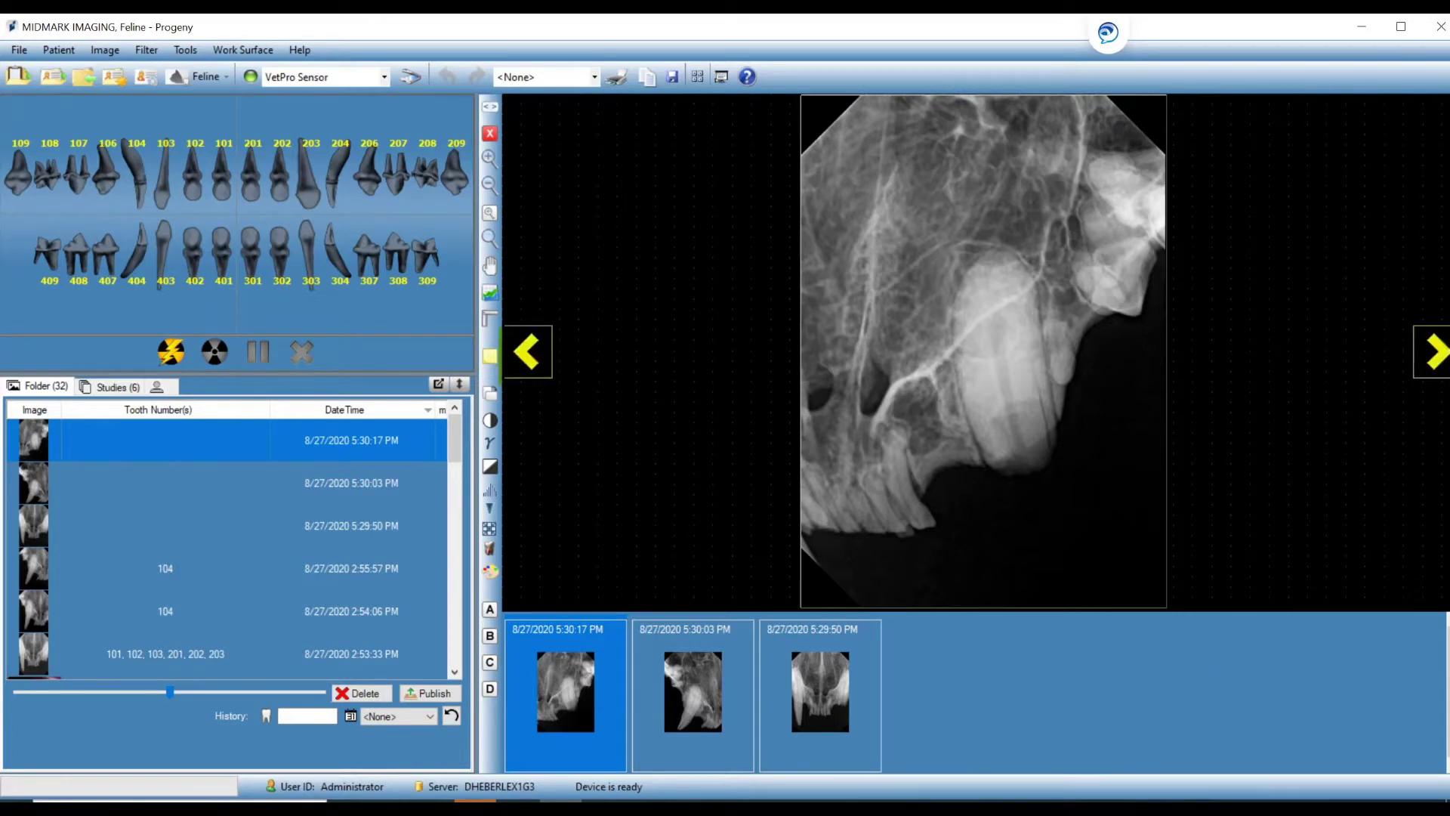
click(1428, 365)
click(1428, 366)
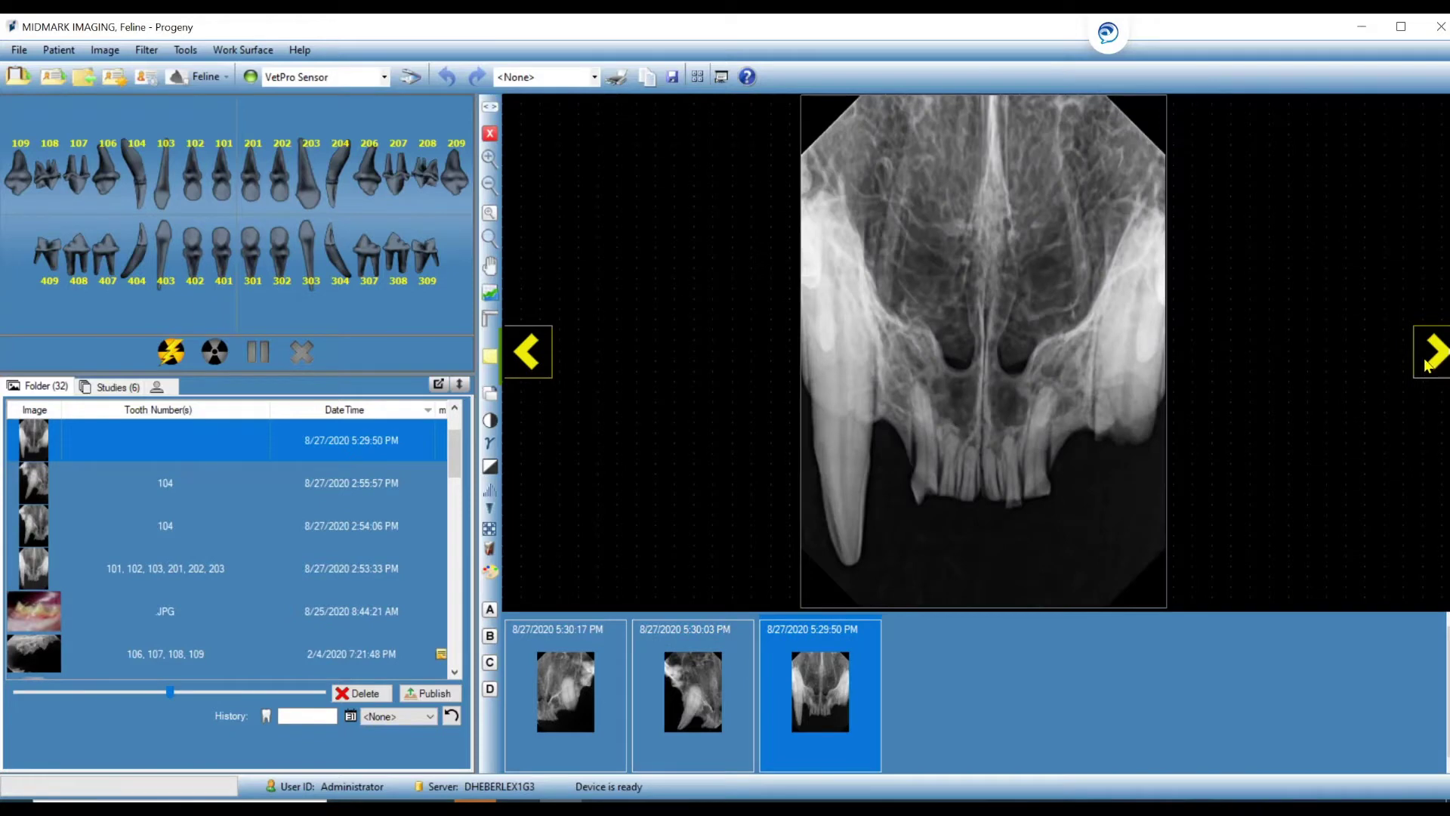
click(535, 355)
click(533, 355)
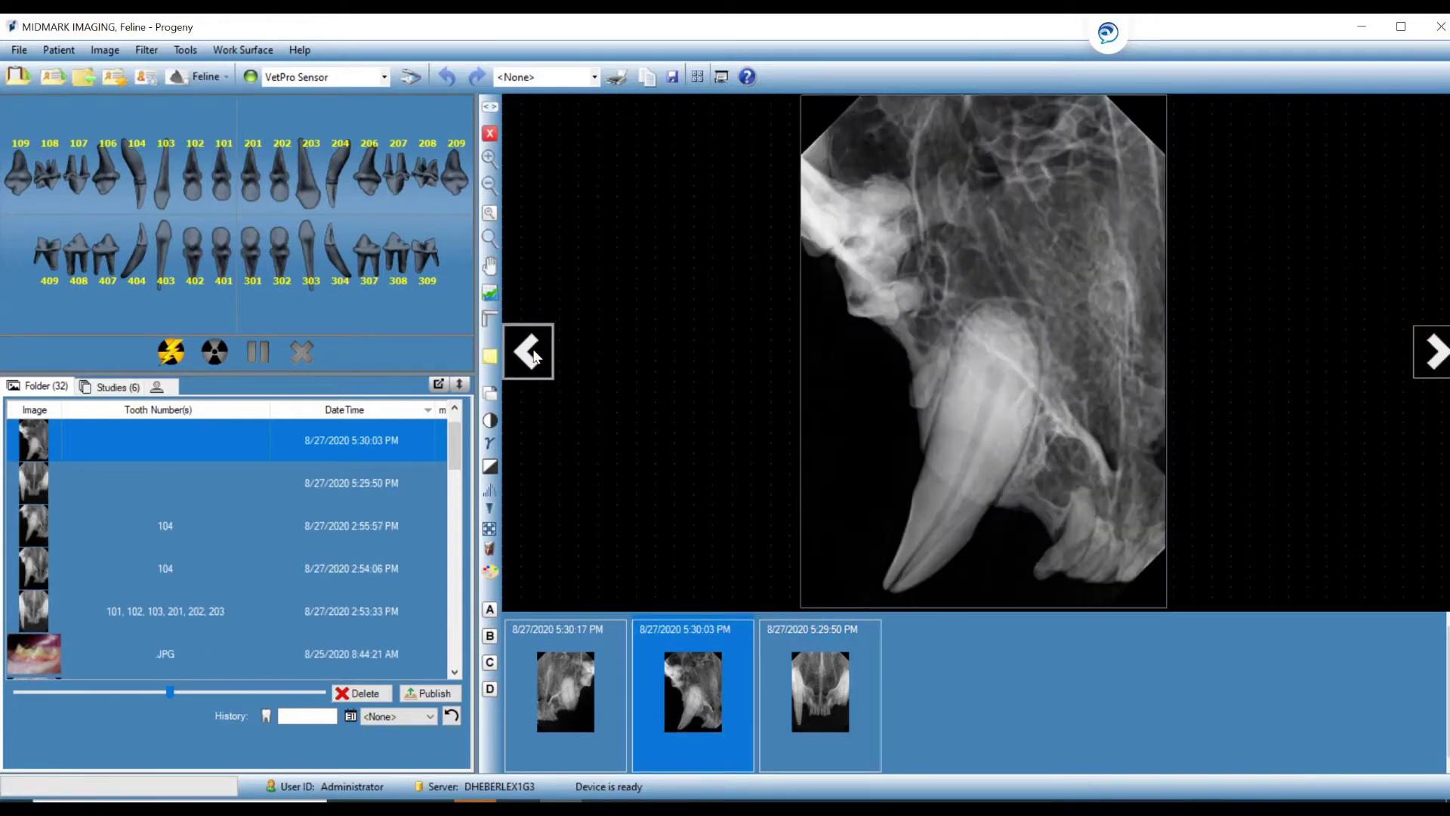
click(720, 88)
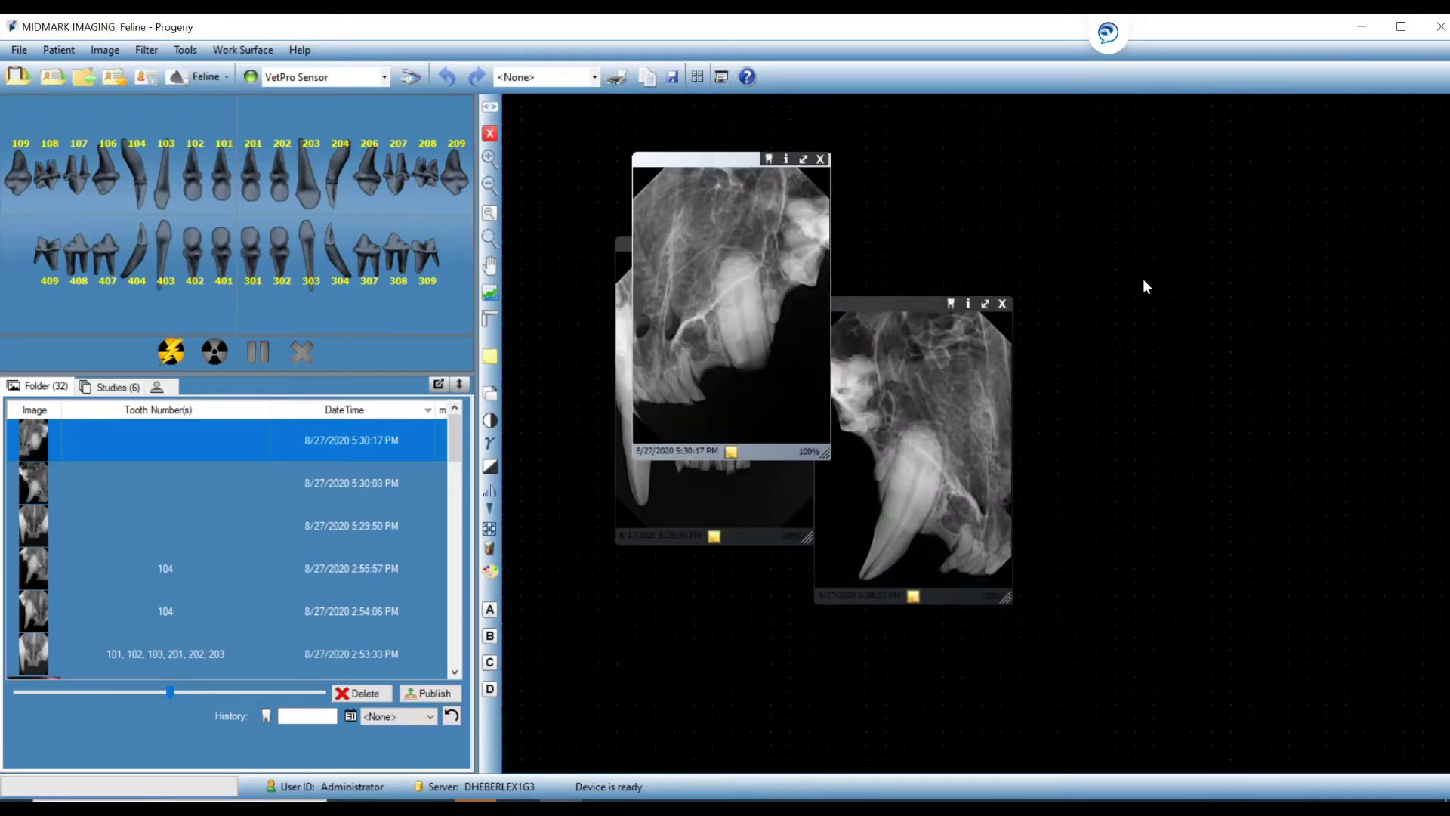
Tile the three X-ray windows and enlarge the 5:30:17 PM image.
right_click(1145, 275)
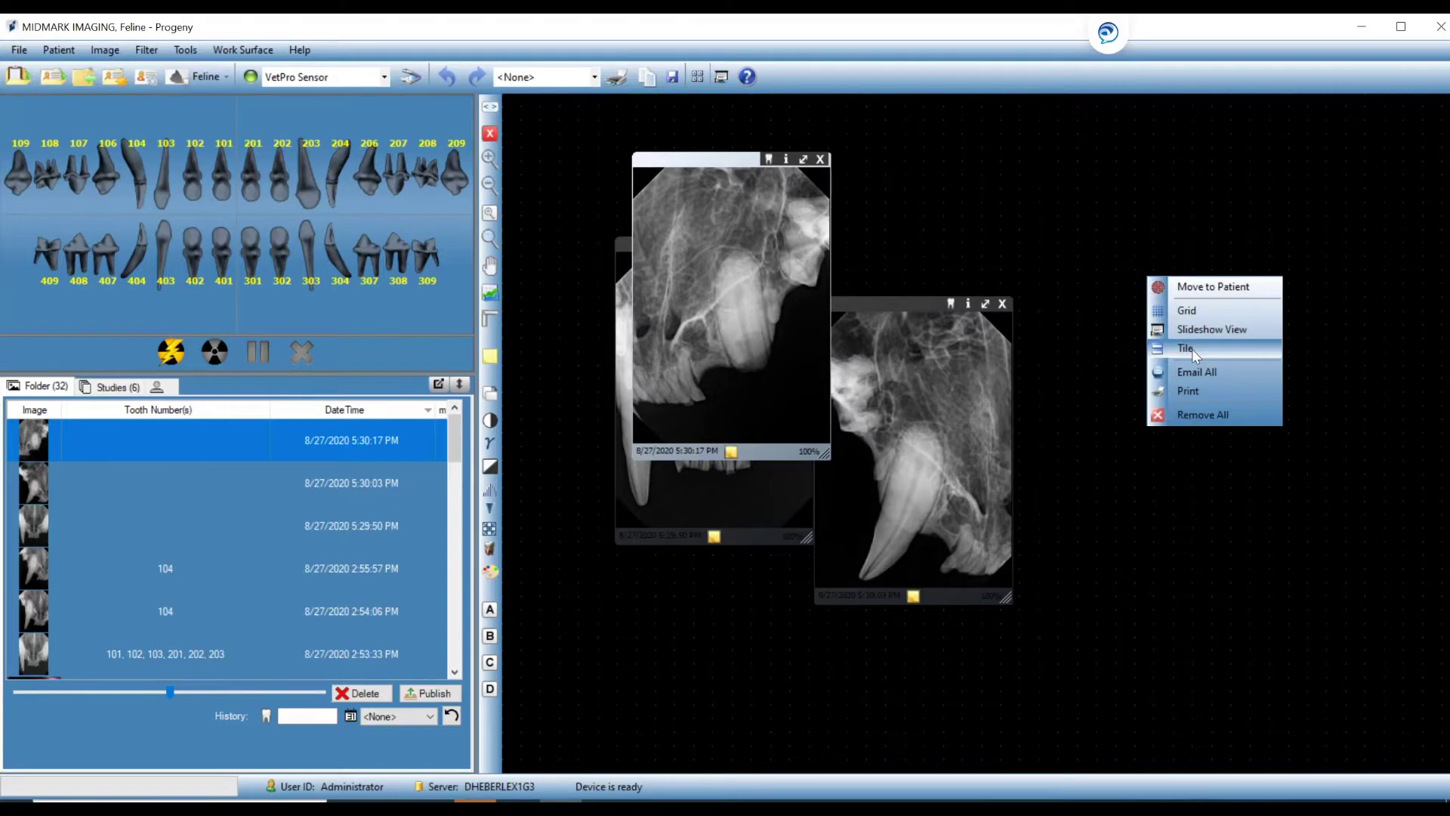
click(1192, 351)
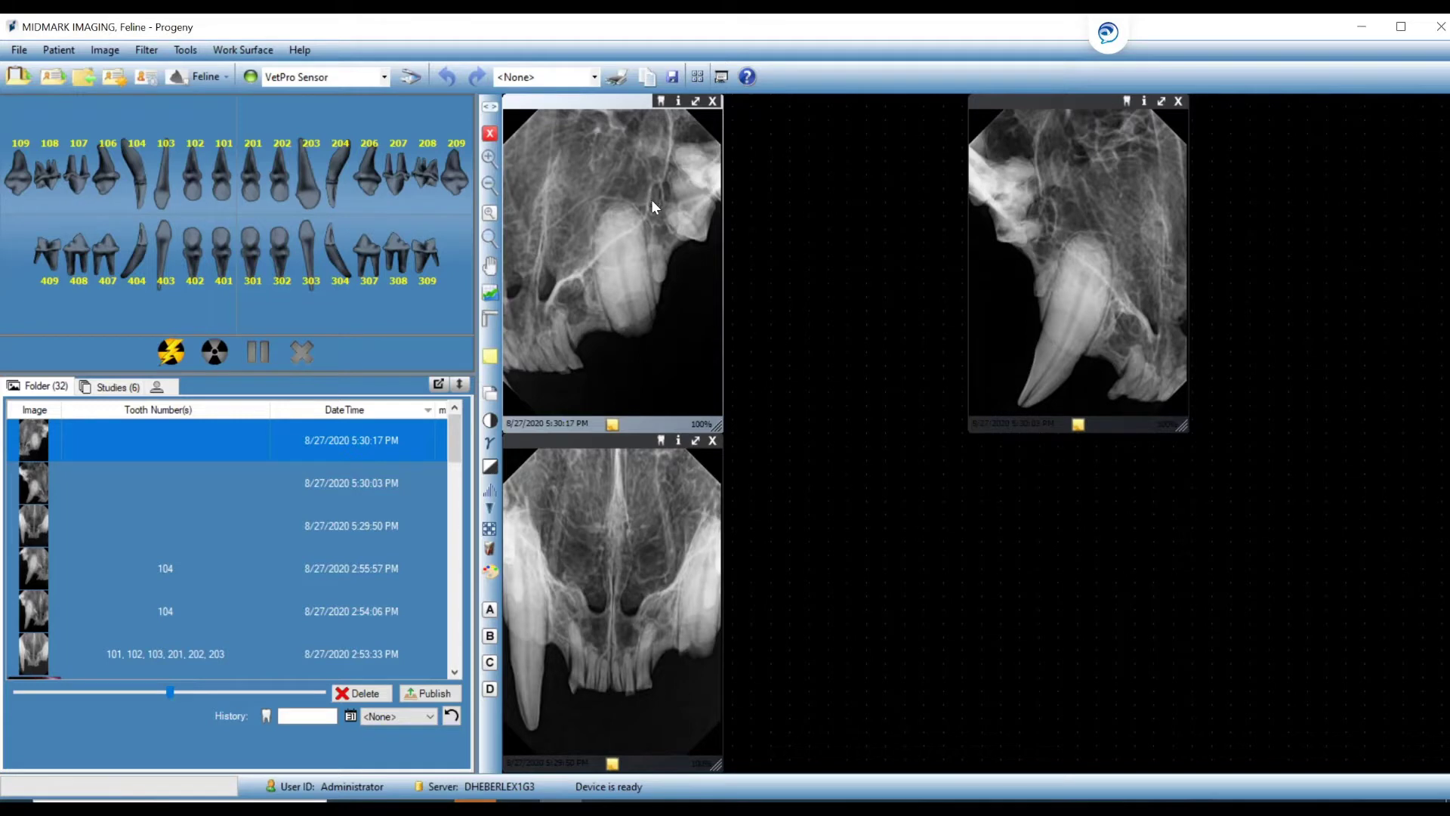
double_click(656, 225)
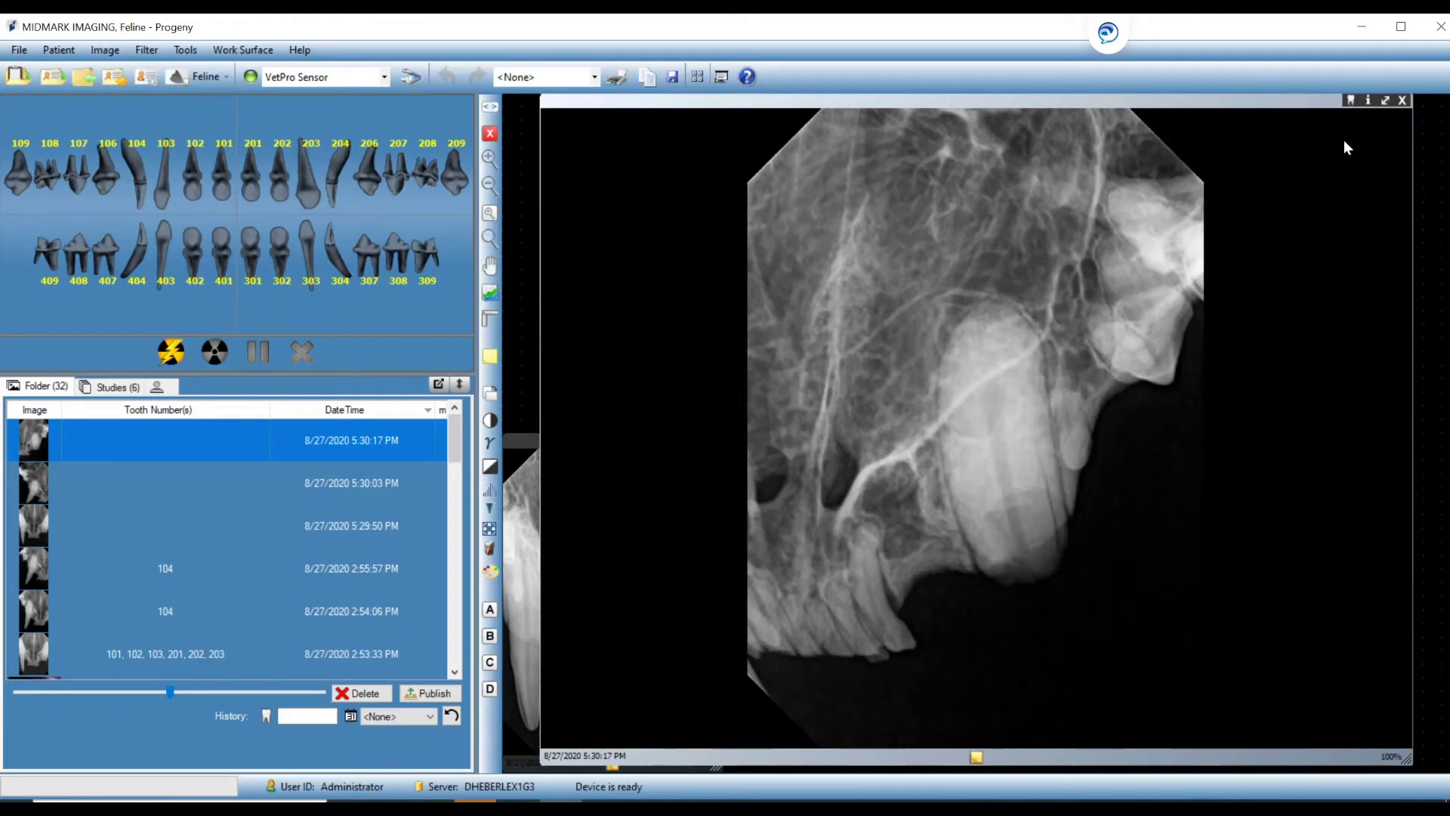
Tag the enlarged 5:30:17 PM X-ray as tooth 204 and close it.
click(1350, 102)
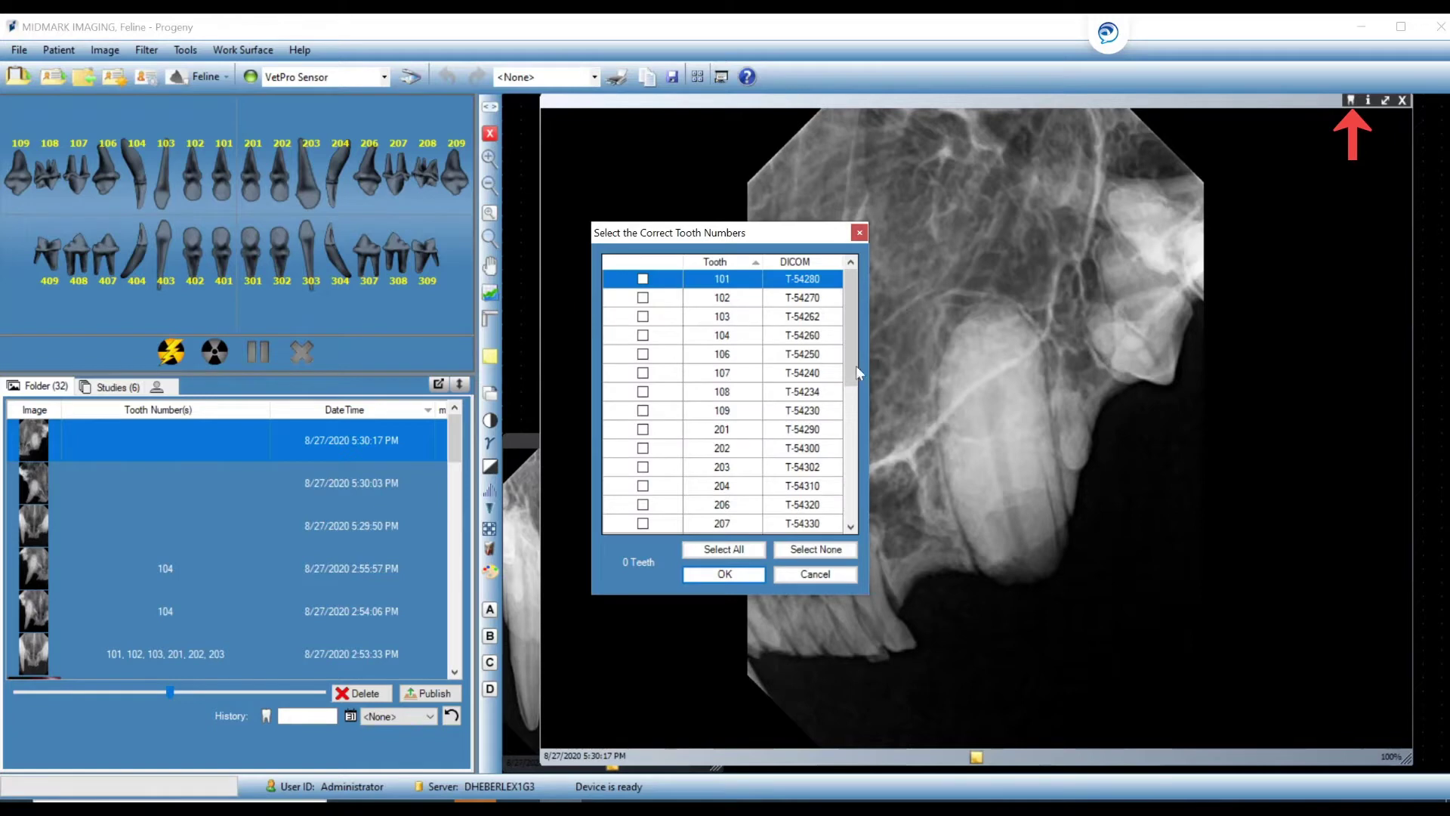
click(643, 486)
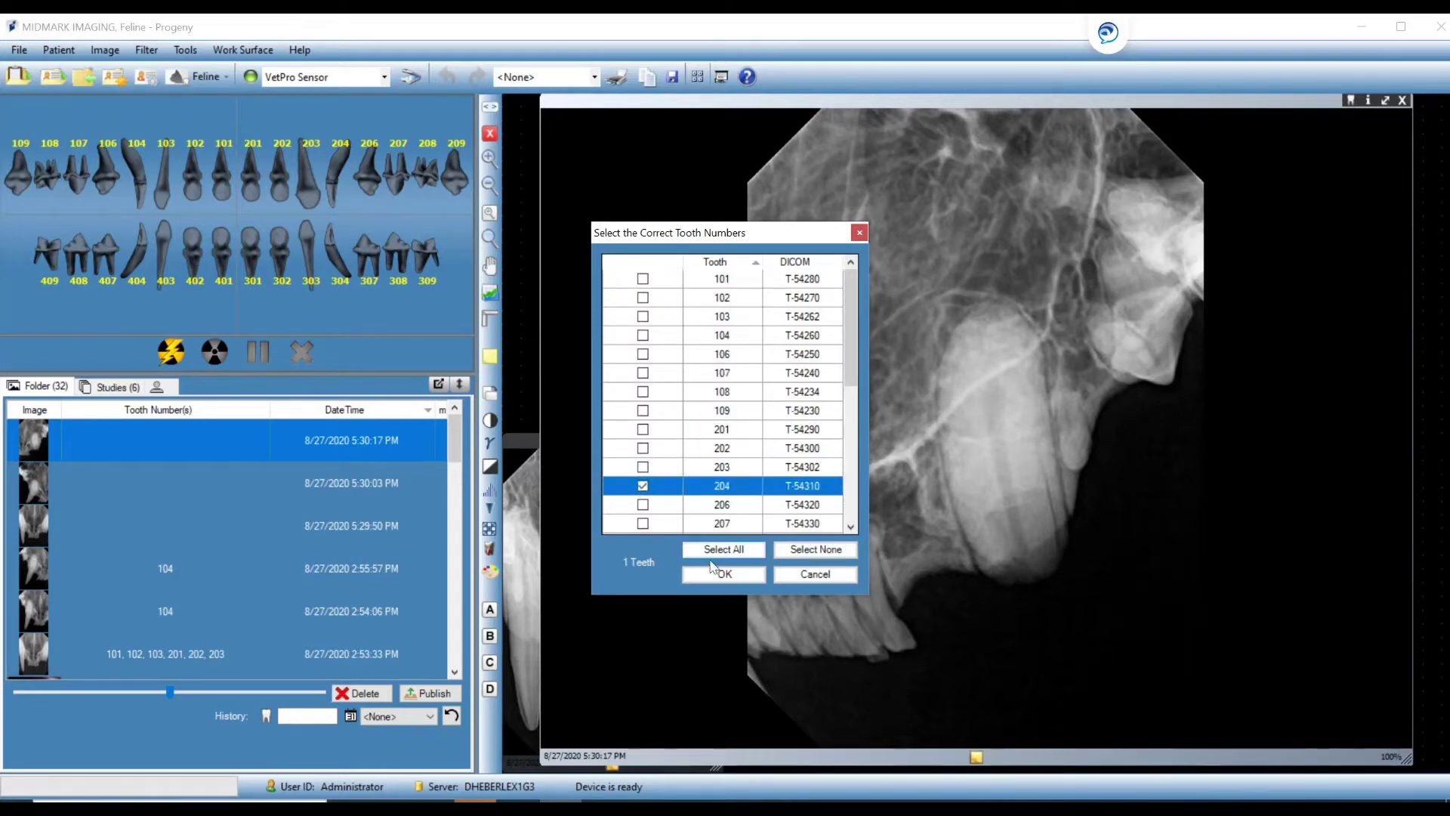
click(740, 576)
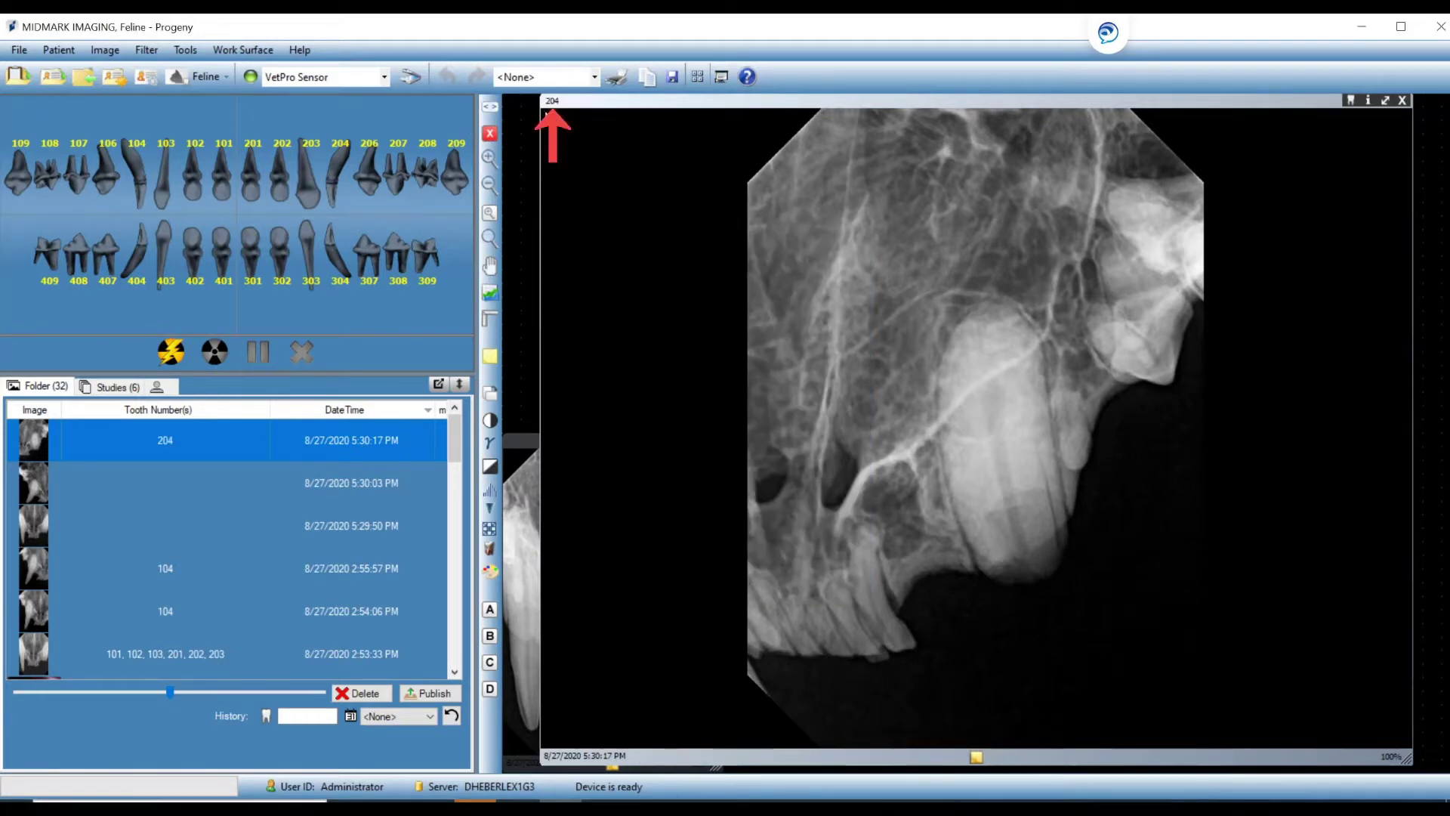
click(1403, 99)
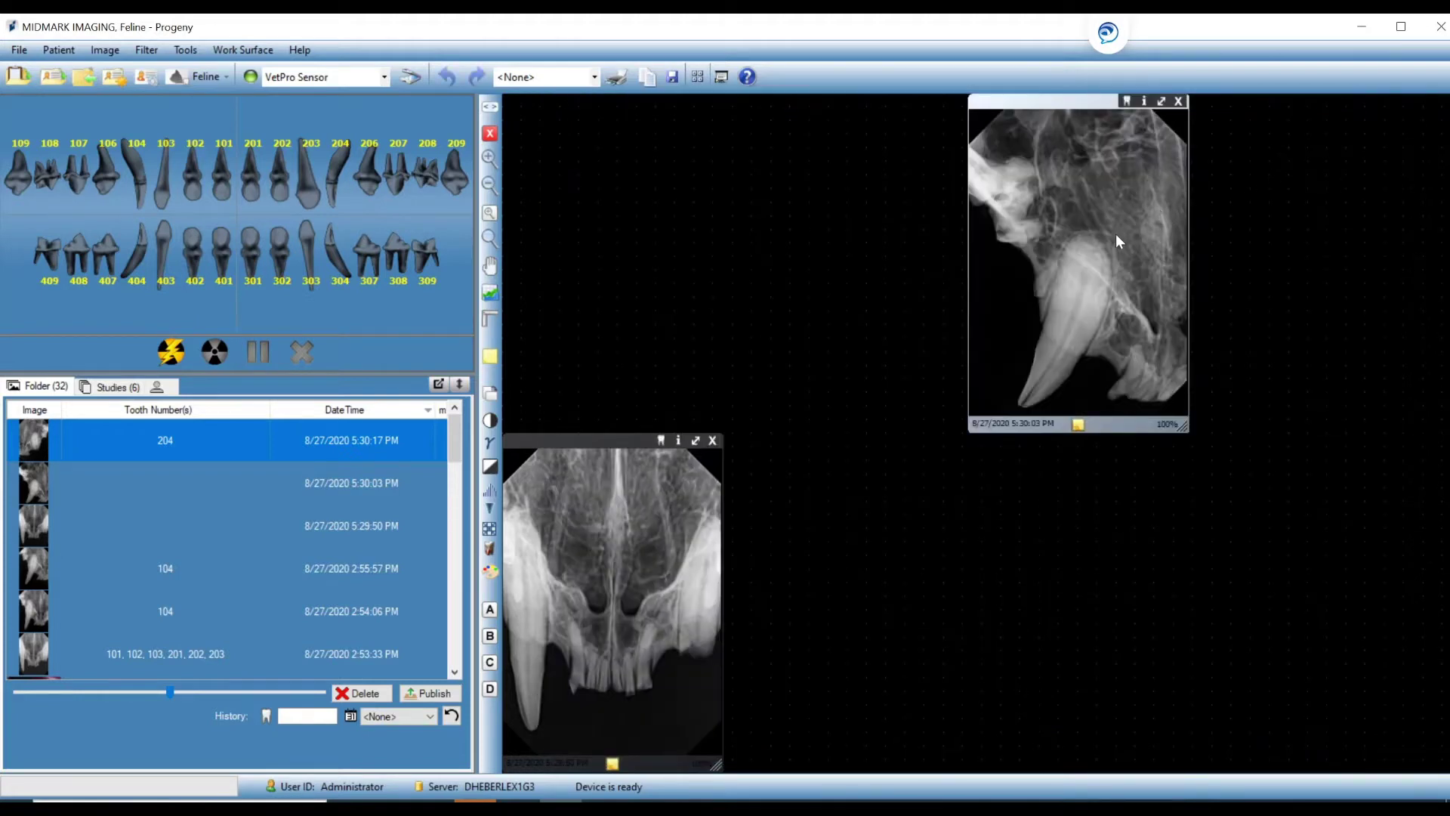
Enlarge the 5:30:03 PM X-ray and tag it as tooth 104.
double_click(1097, 220)
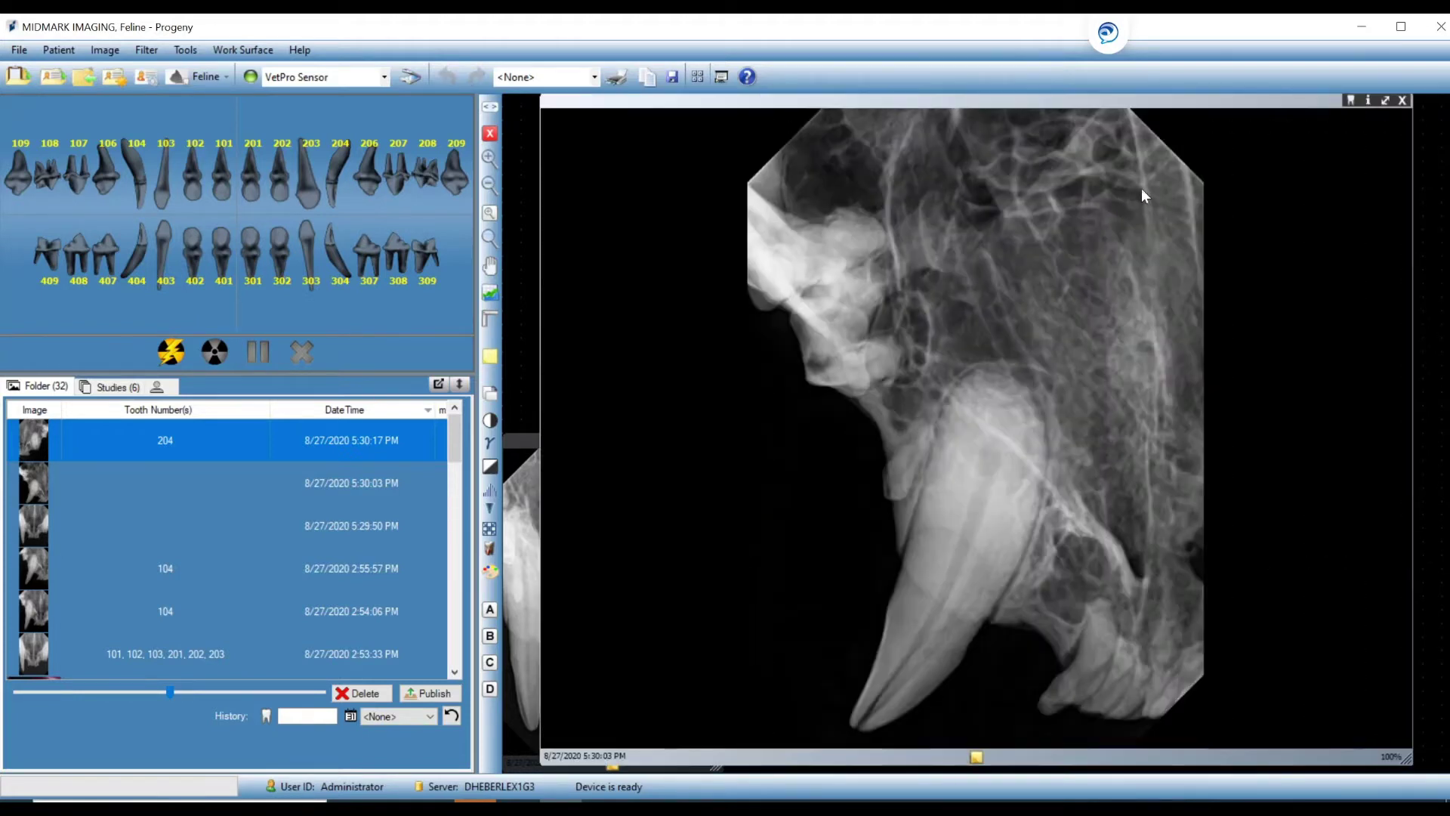
click(1349, 101)
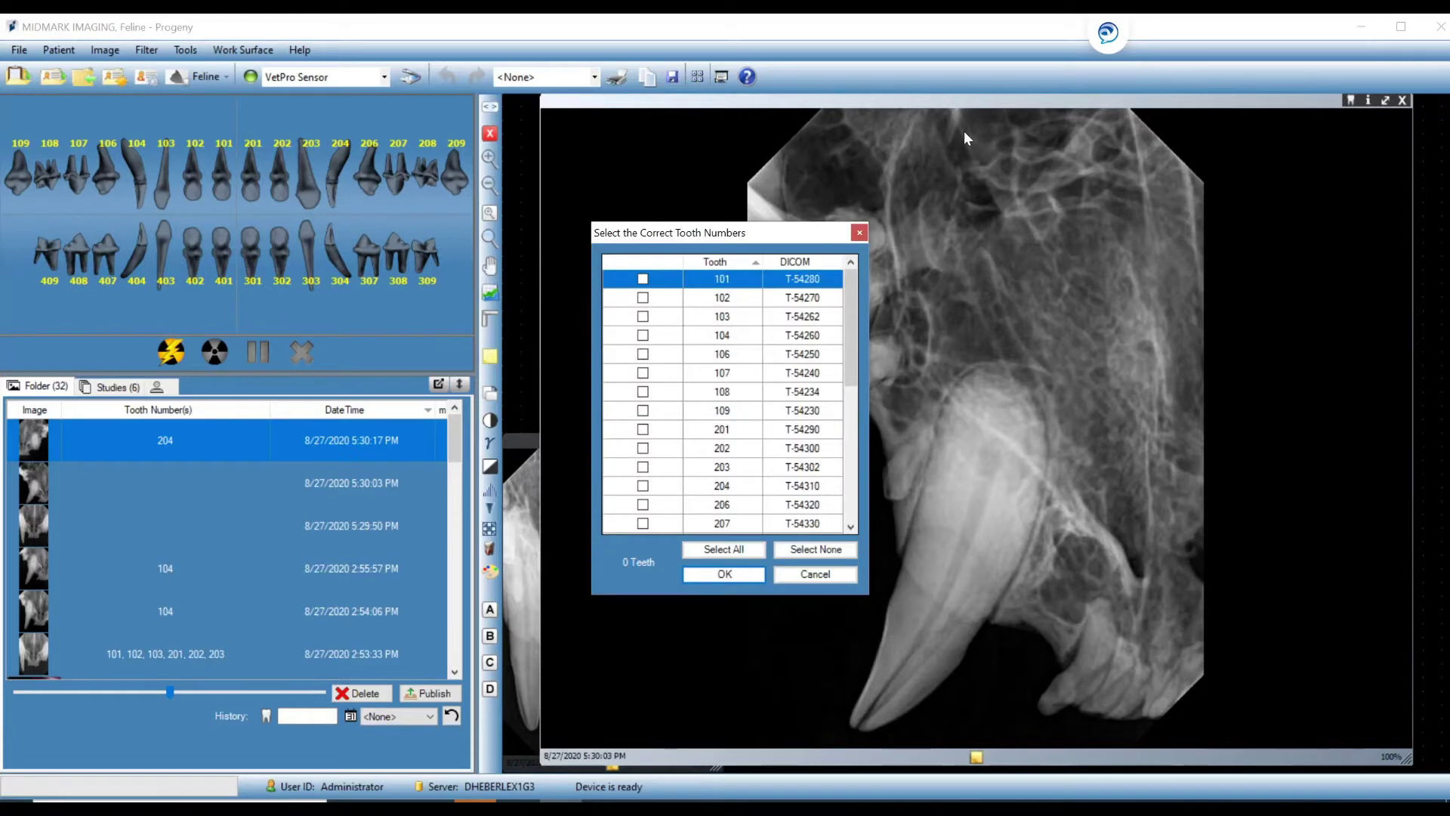
click(643, 335)
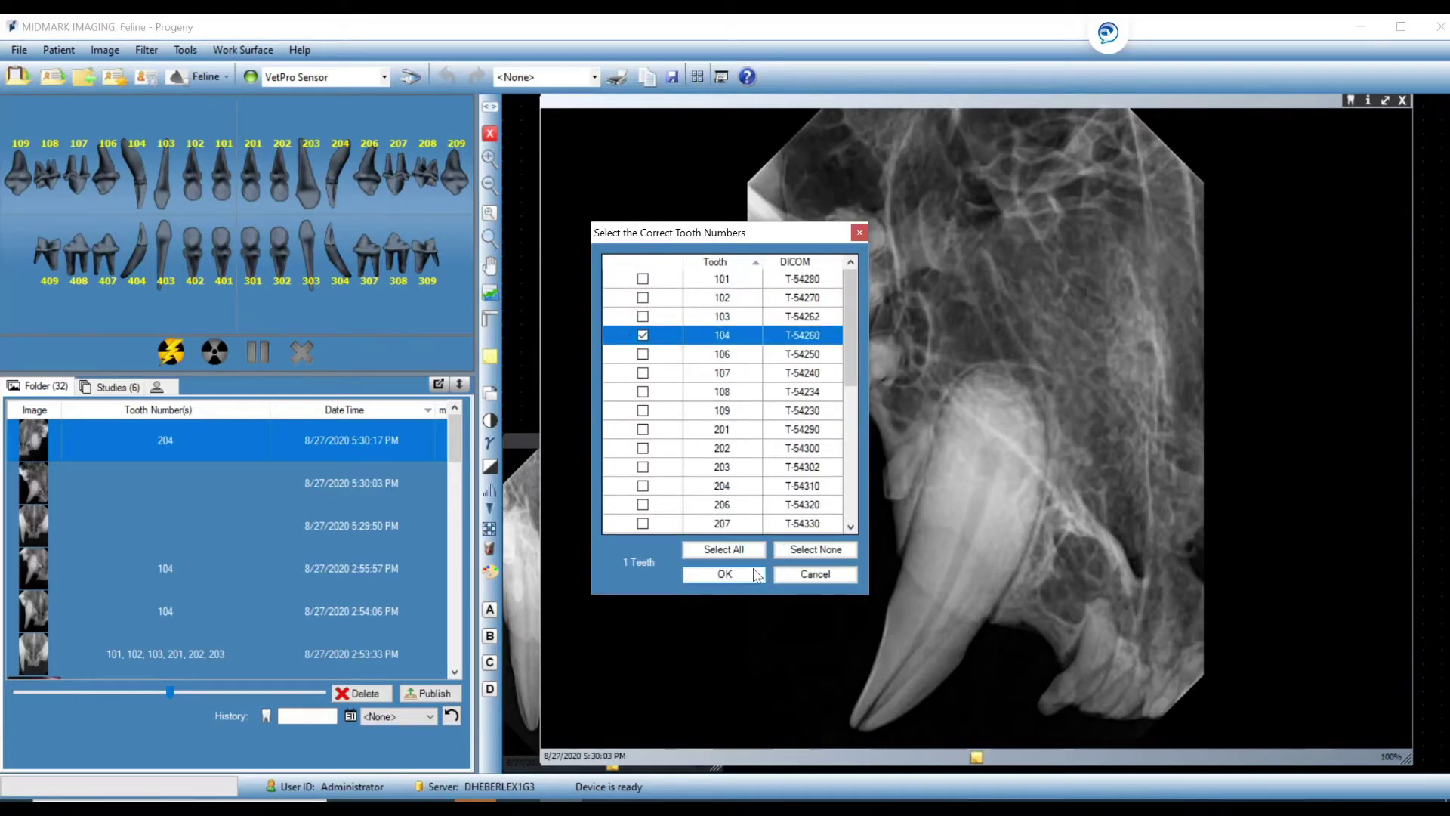
click(724, 574)
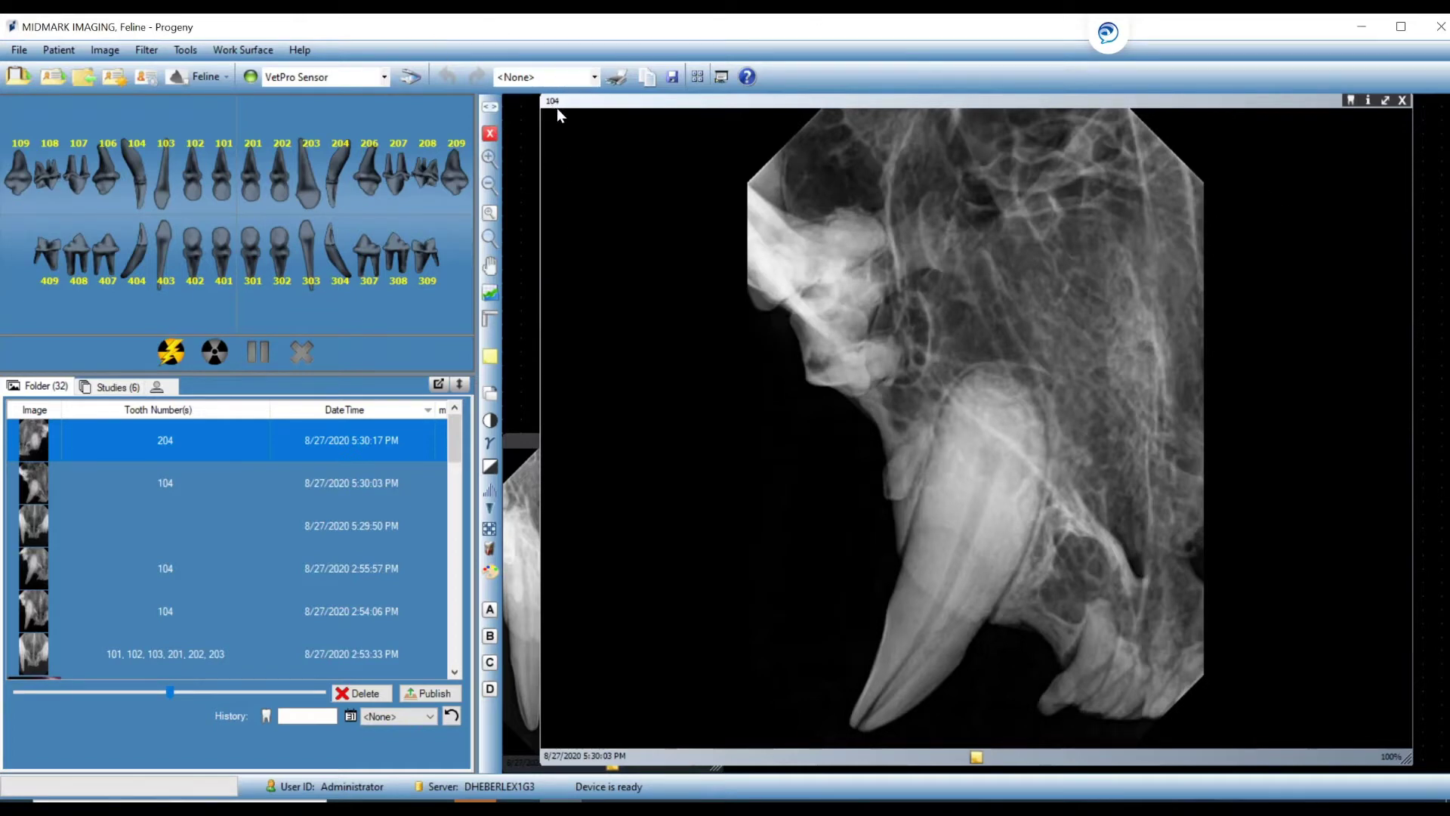
Close the 104 X-ray, reposition the remaining window, and enlarge the 5:29:50 PM X-ray.
click(1401, 101)
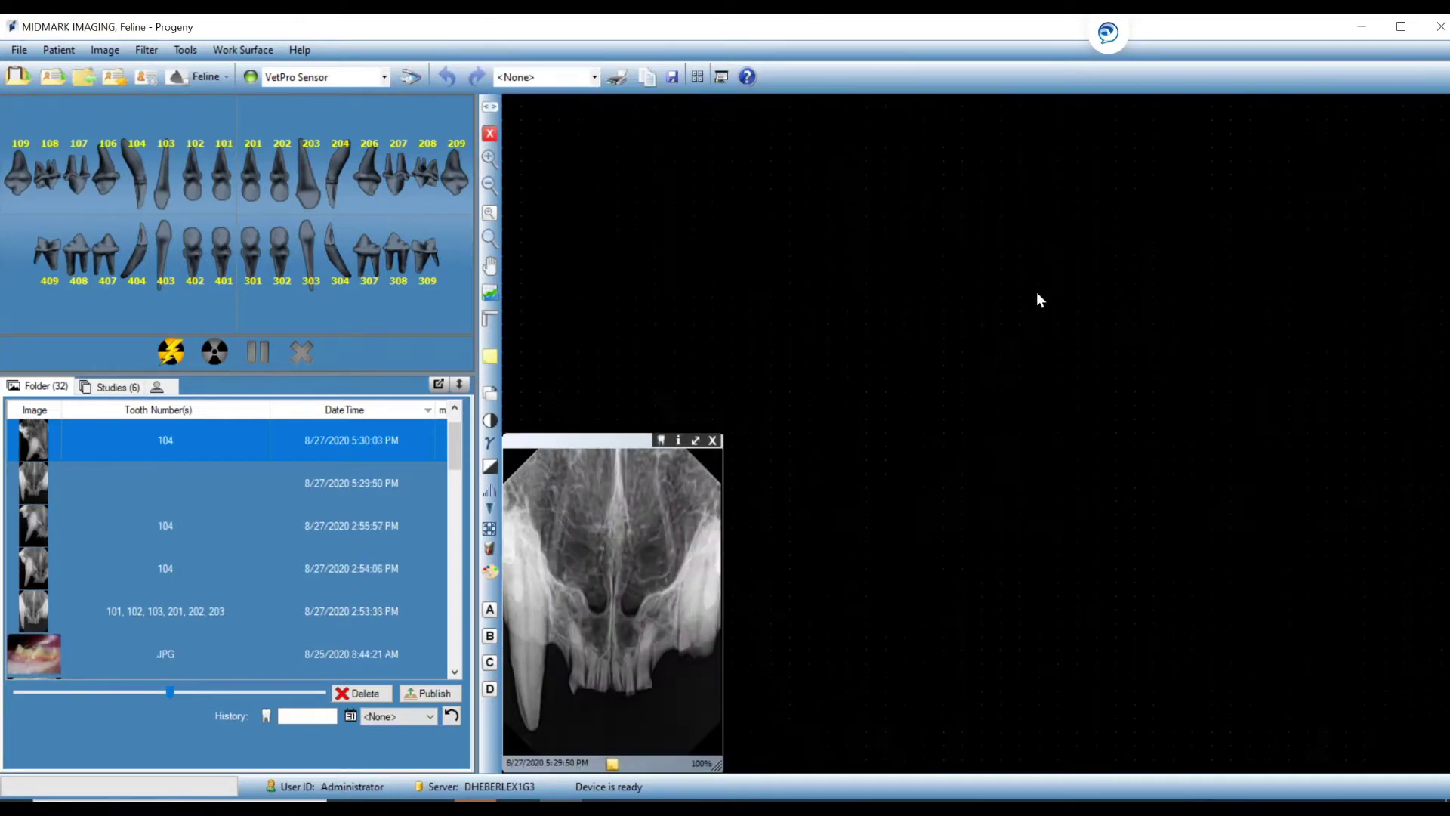
drag(638, 527, 844, 314)
double_click(845, 315)
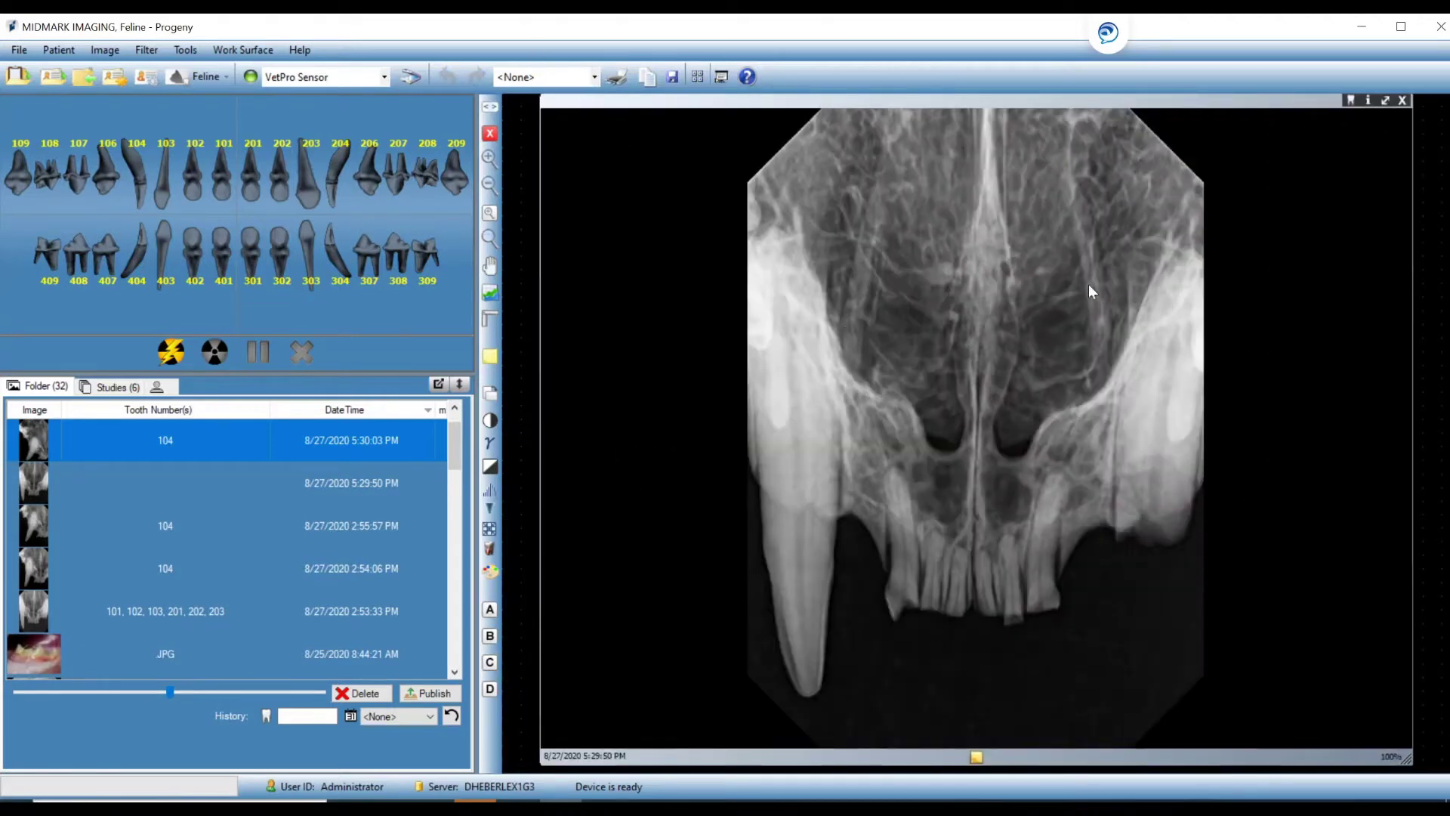
Tag the 5:29:50 PM X-ray with teeth 101, 102, 103, 201, 202, 203, then close it.
click(1350, 100)
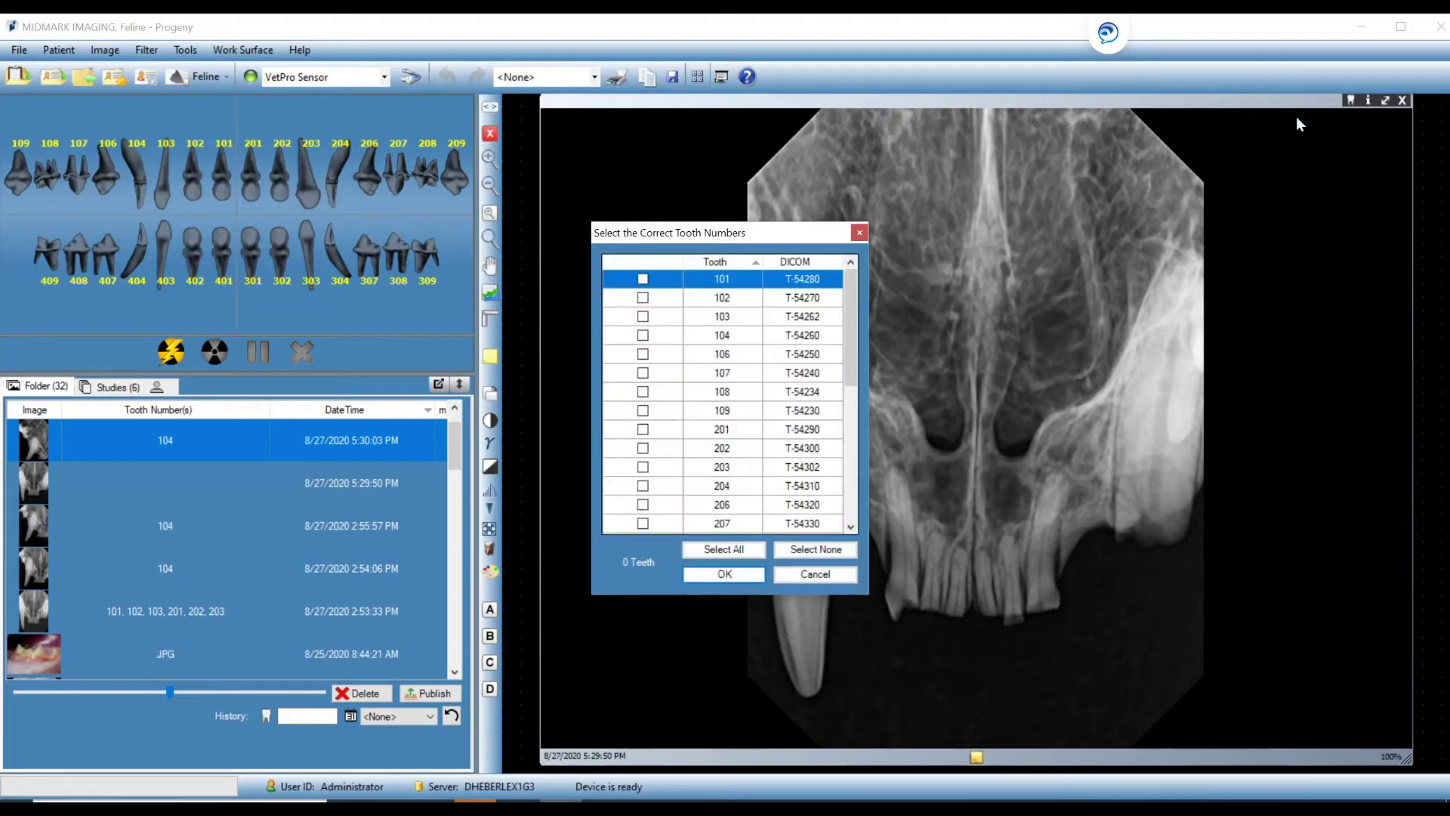
click(642, 278)
click(644, 297)
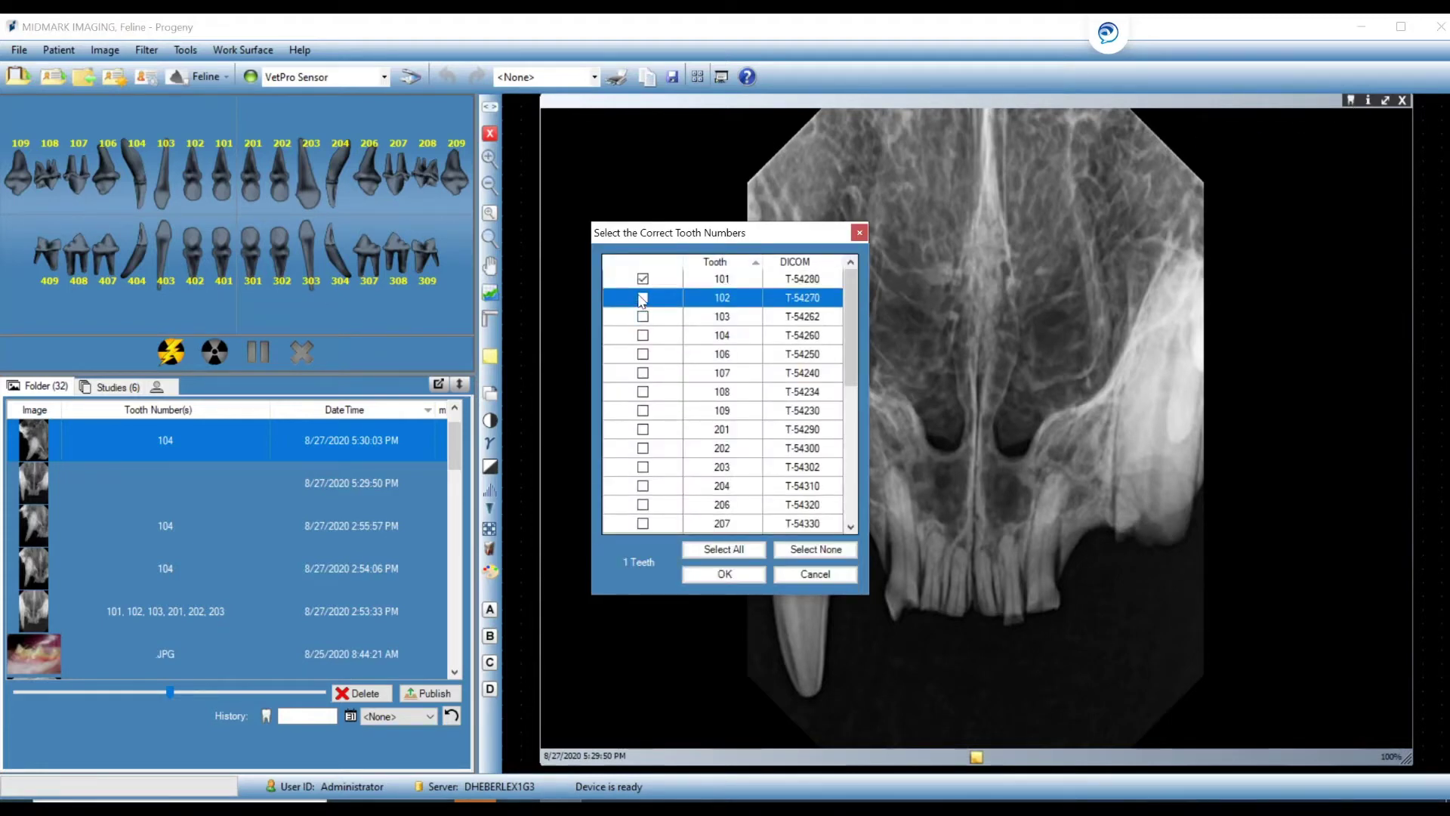
click(643, 298)
double_click(643, 316)
scroll(645, 321, down, 3)
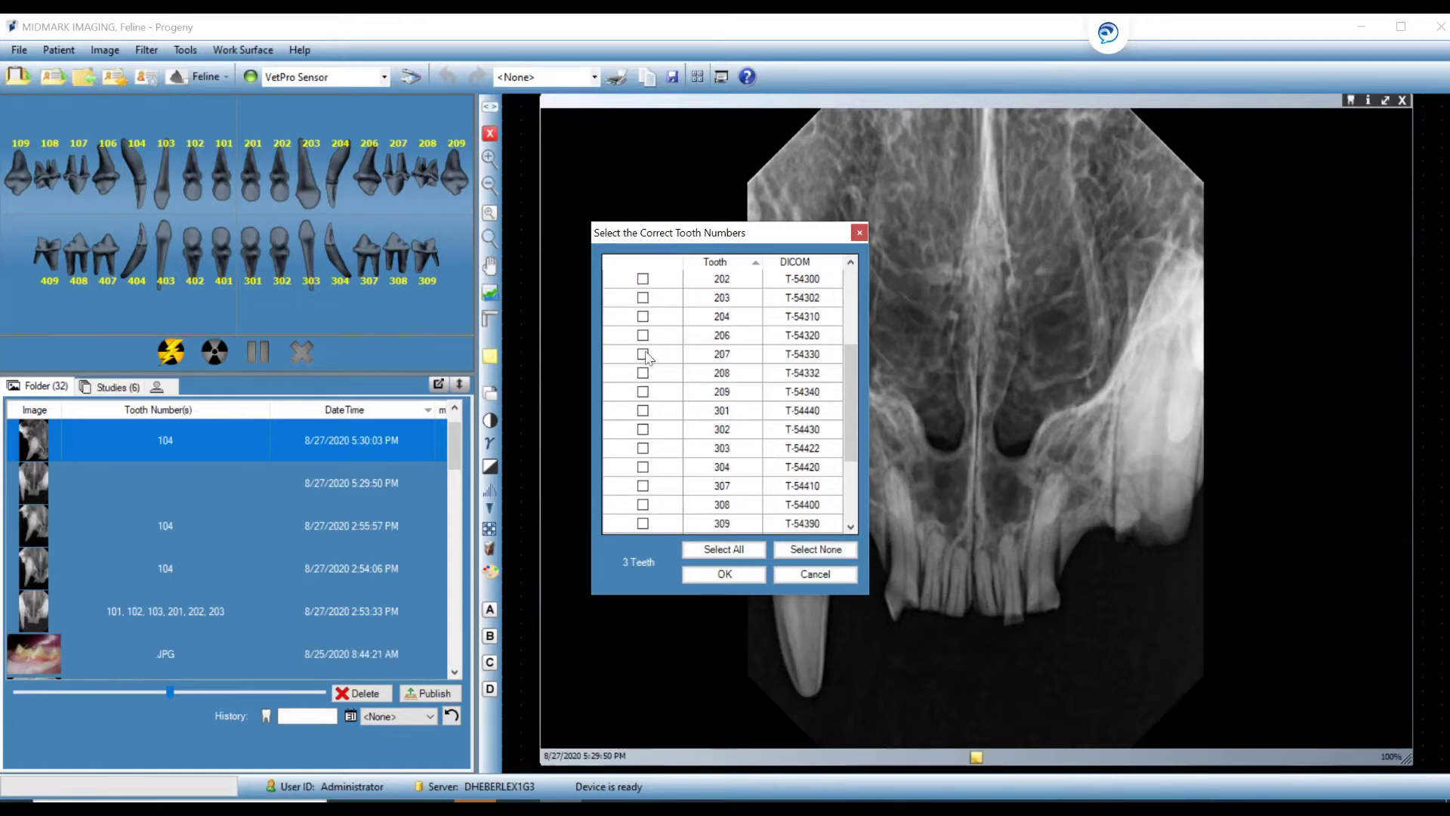
scroll(643, 302, up, 1)
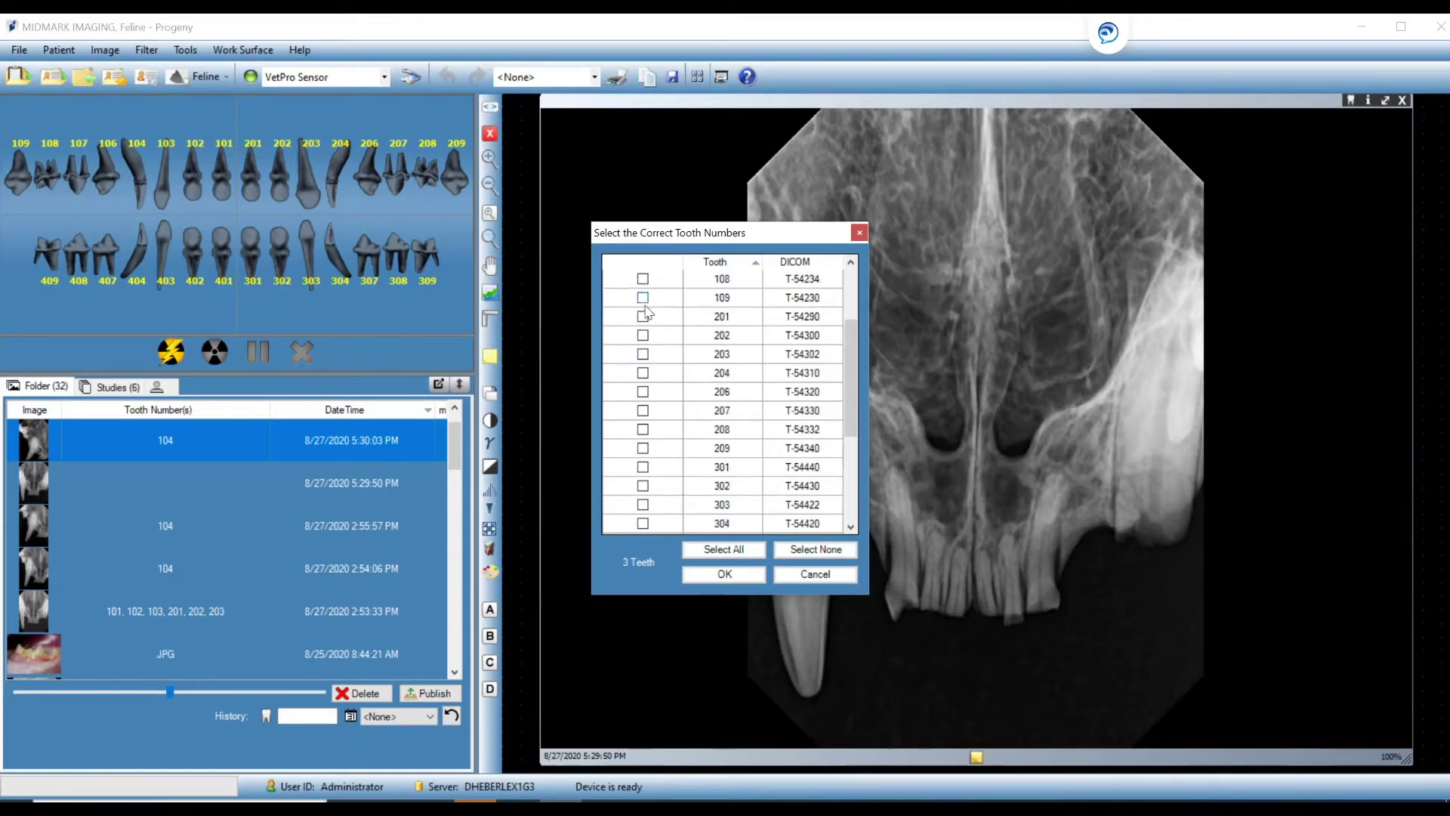
click(643, 316)
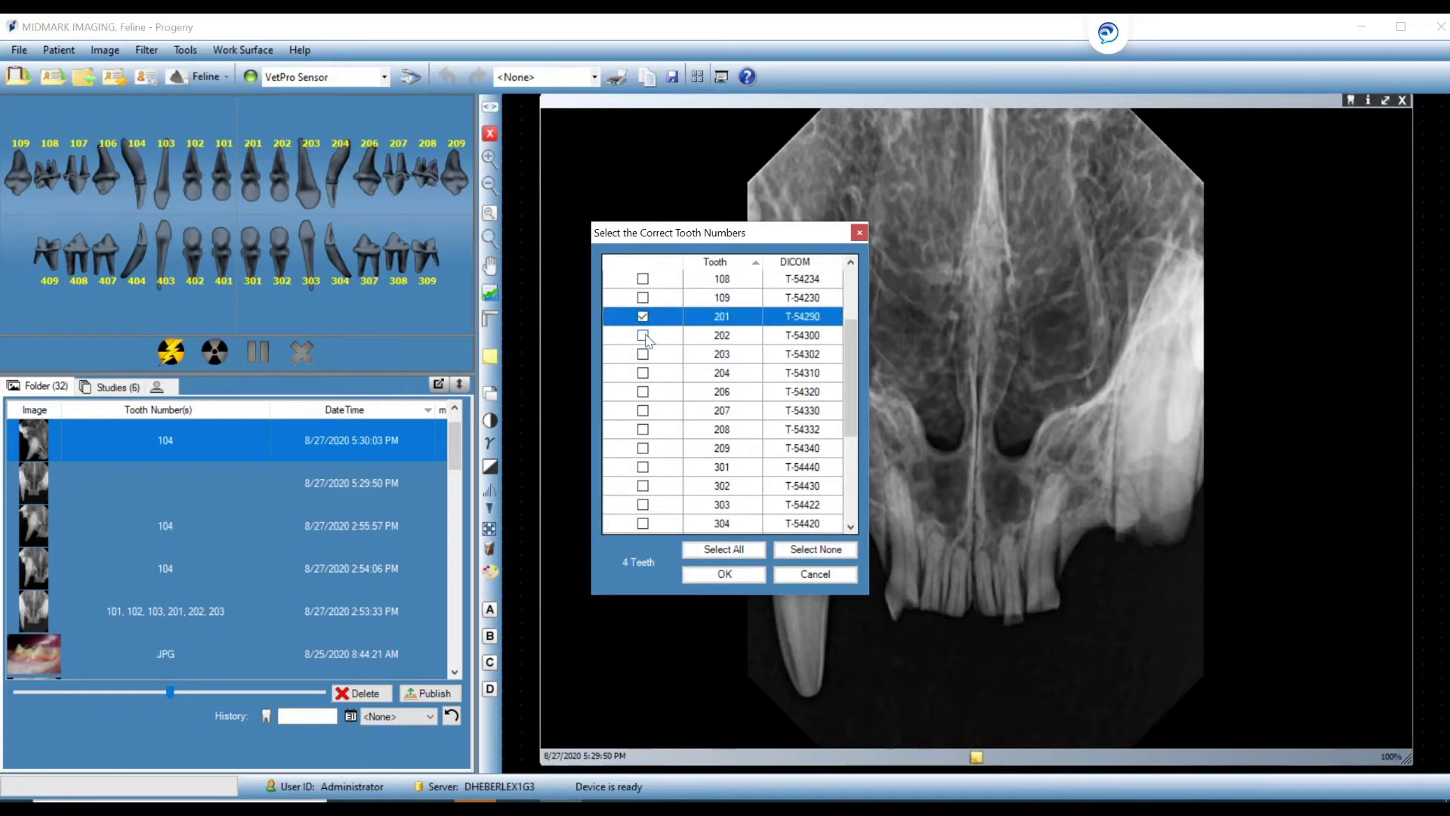
click(645, 336)
click(643, 354)
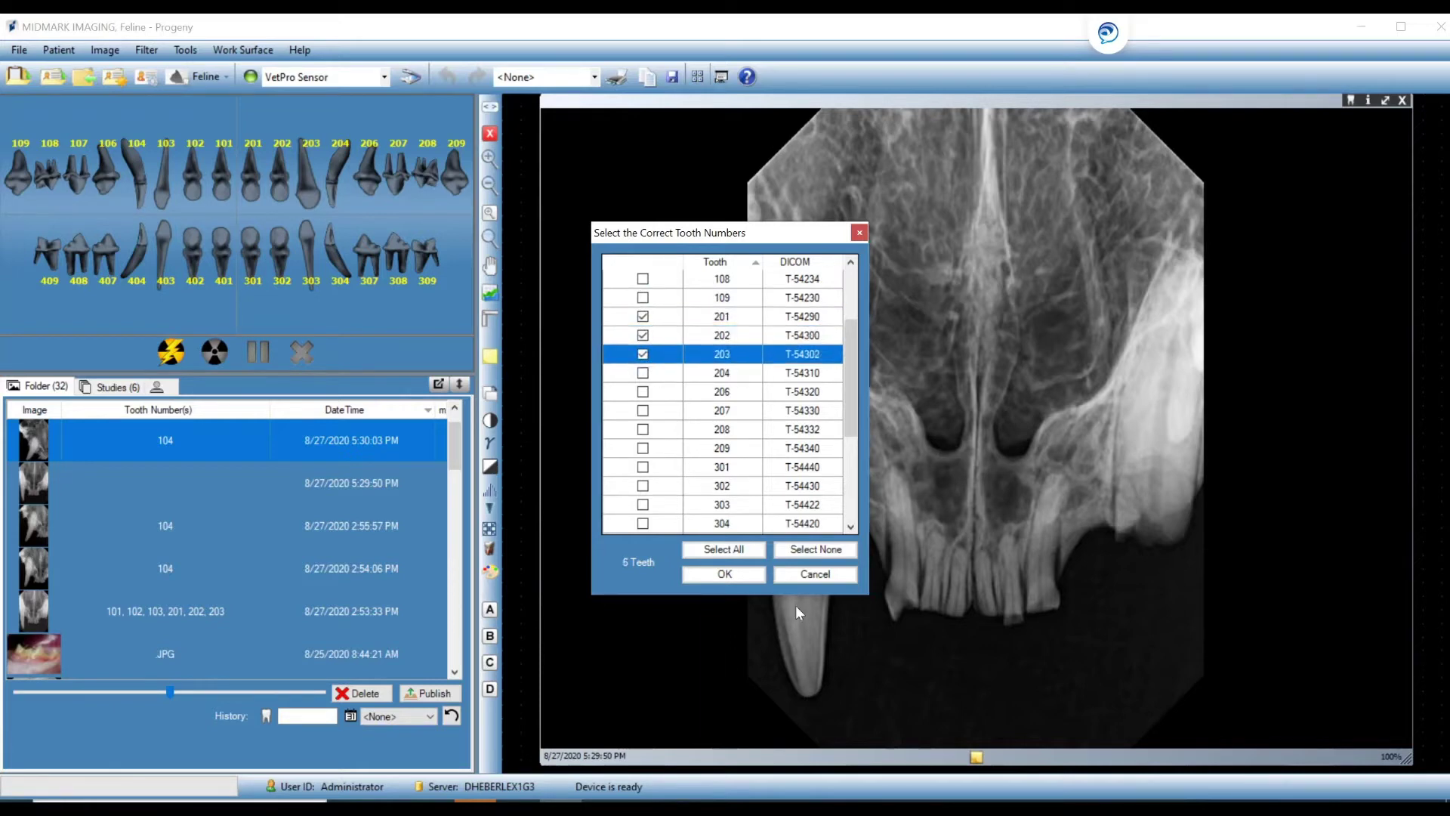
click(745, 573)
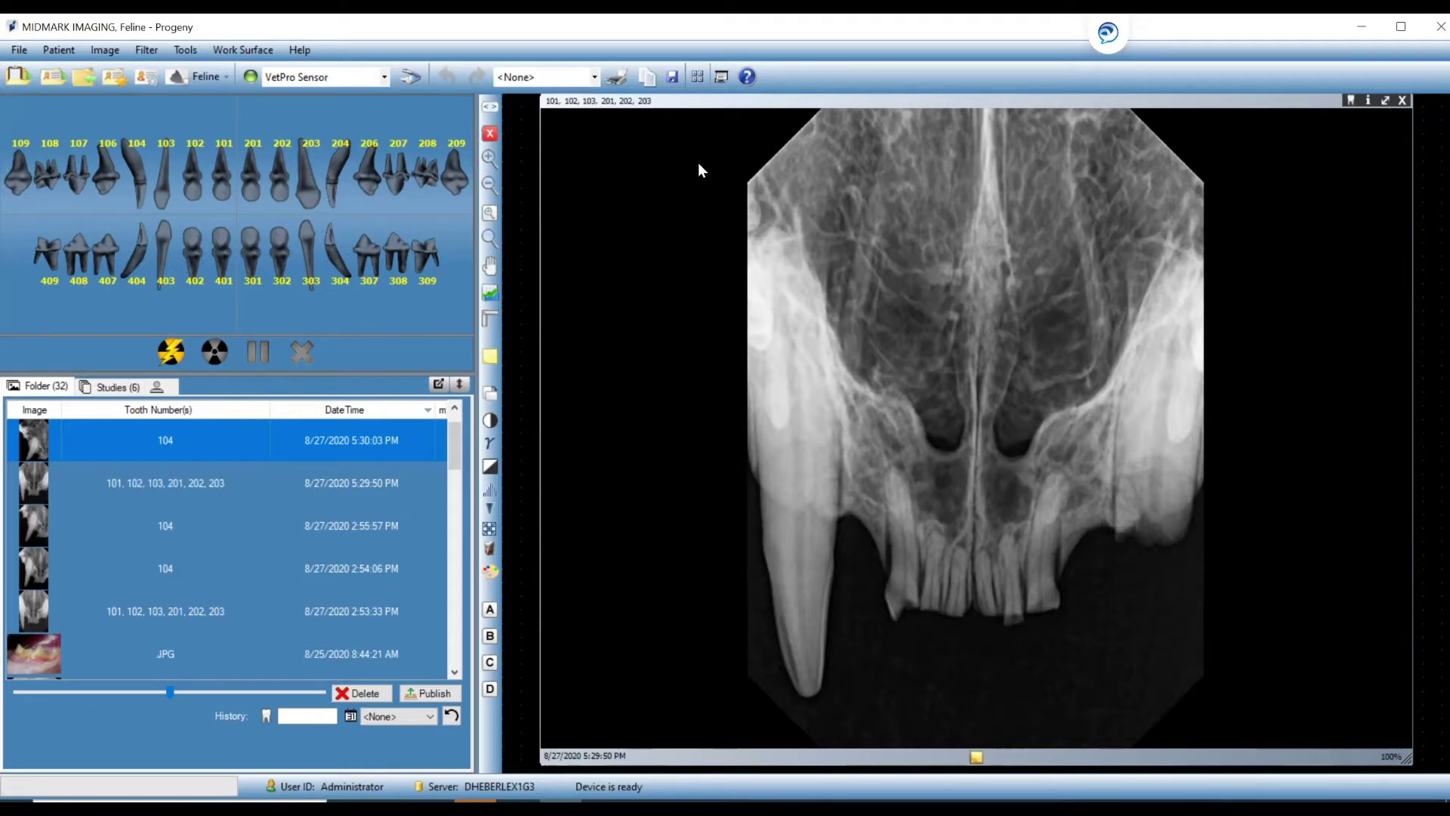
click(1402, 100)
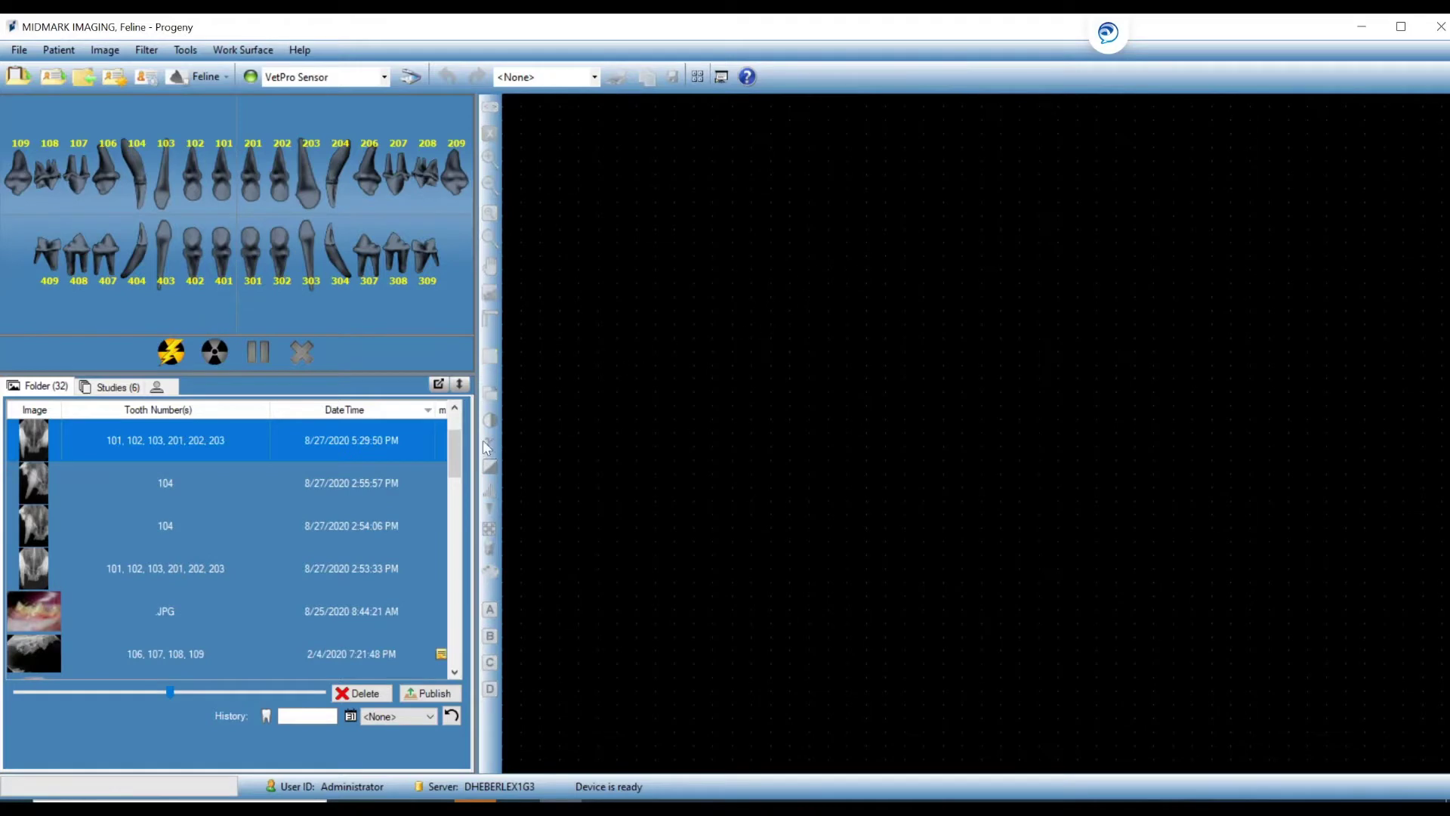
Apply the Full Mouth Series template and show its ten sequences as a slideshow from slide 1.
scroll(456, 447, up, 1)
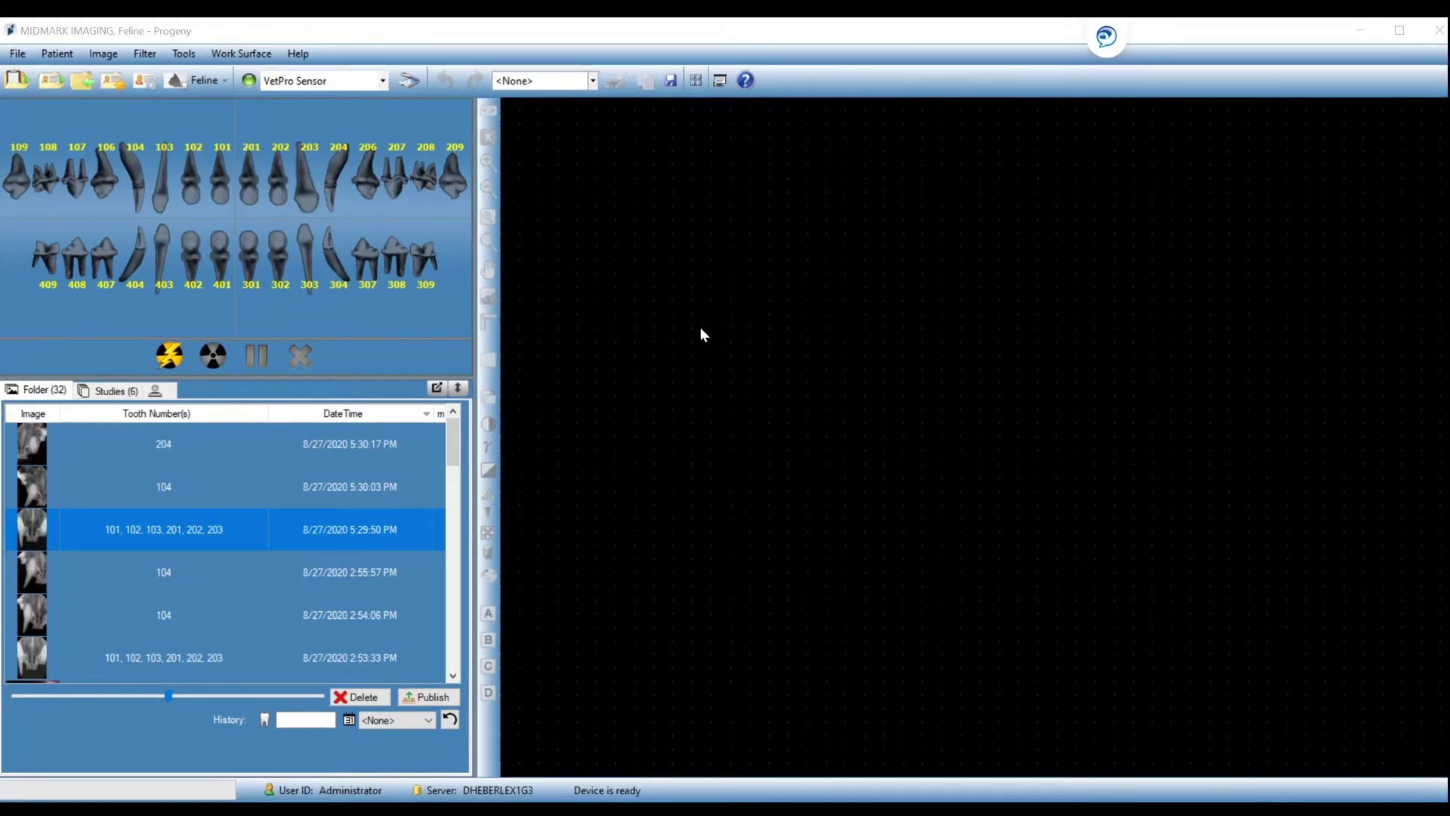
click(594, 82)
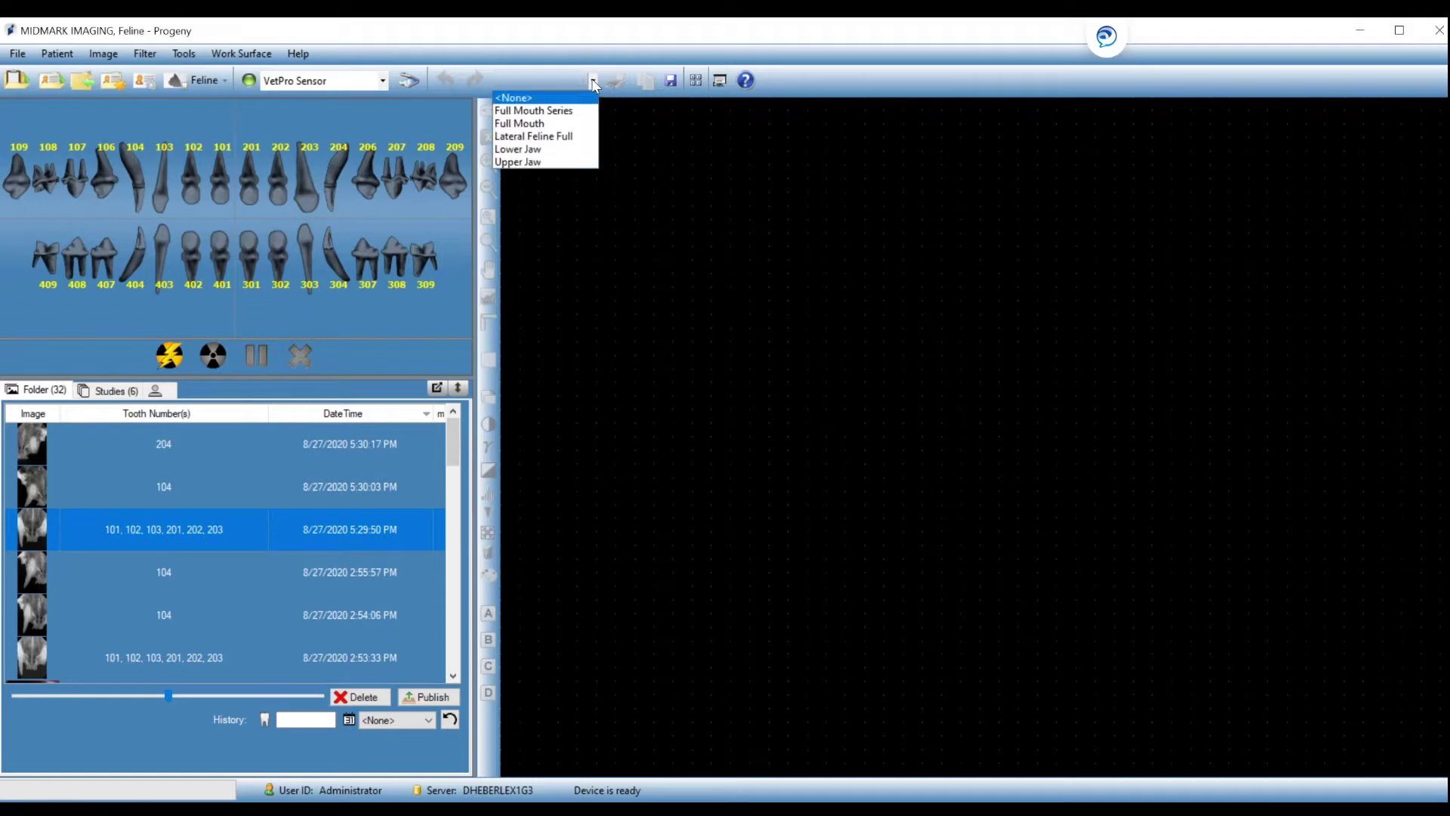
click(571, 112)
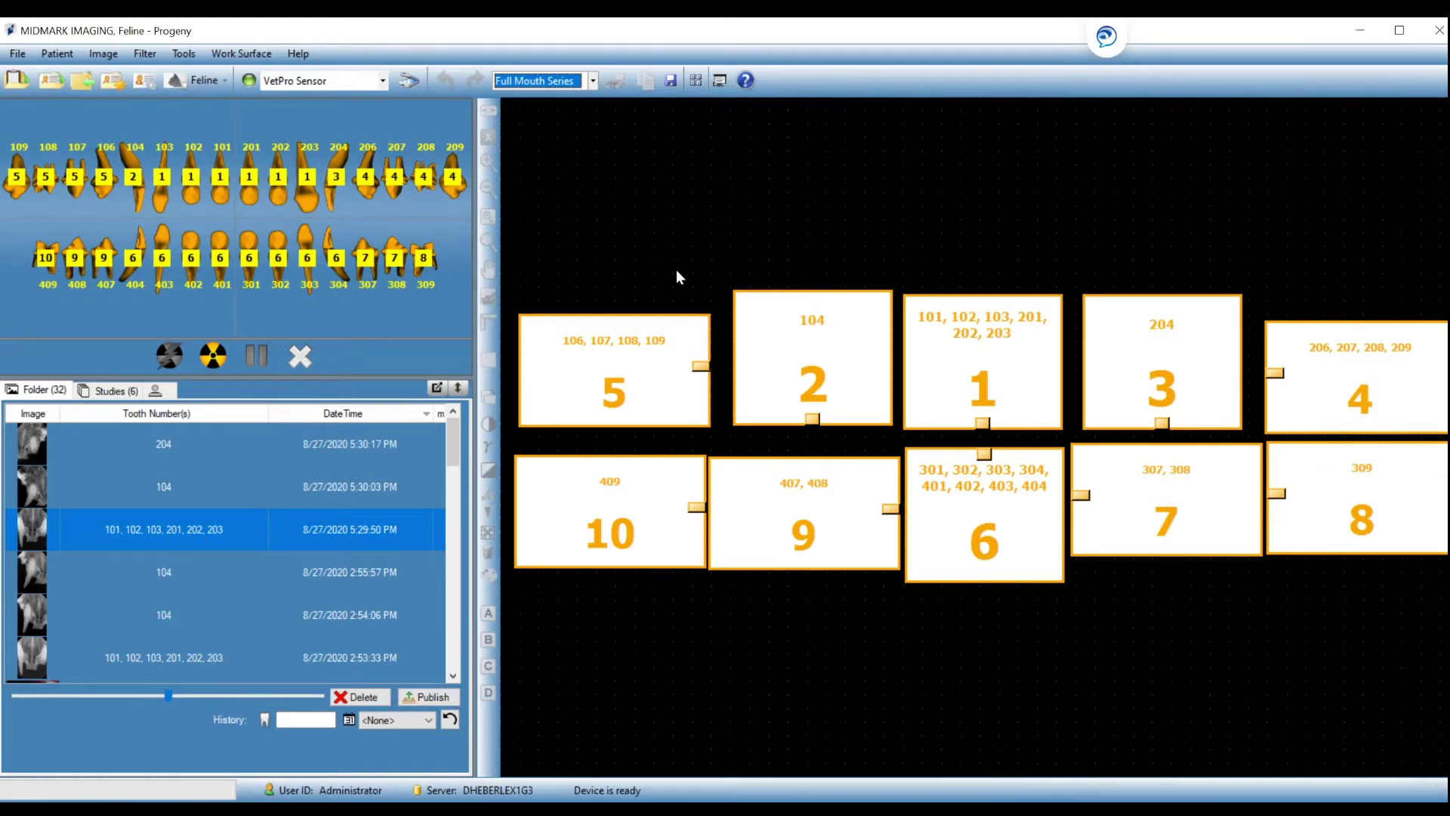
click(719, 80)
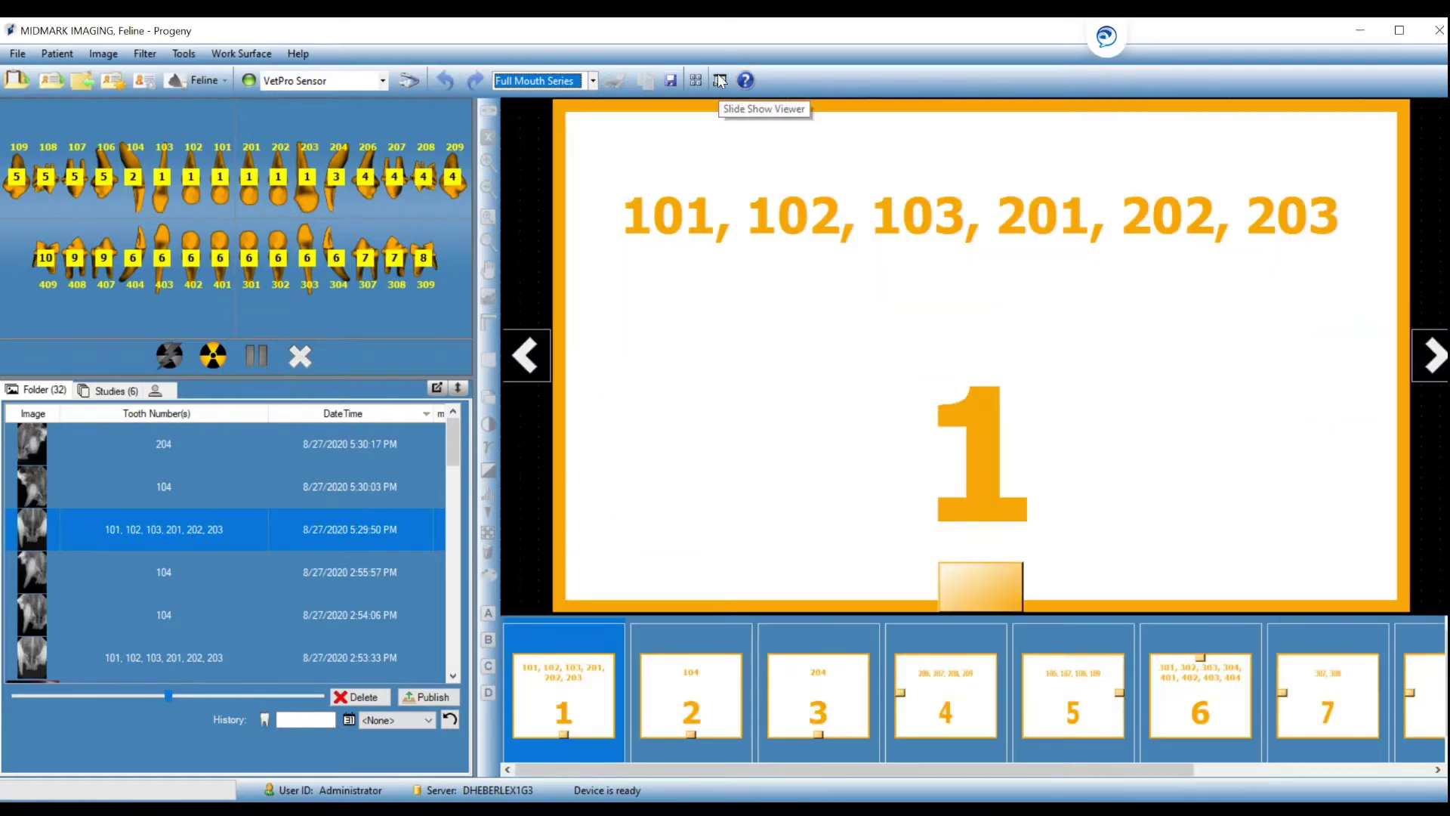
Start acquisition and capture the Full Mouth Series images through teeth 301–304 and 401–404.
click(213, 355)
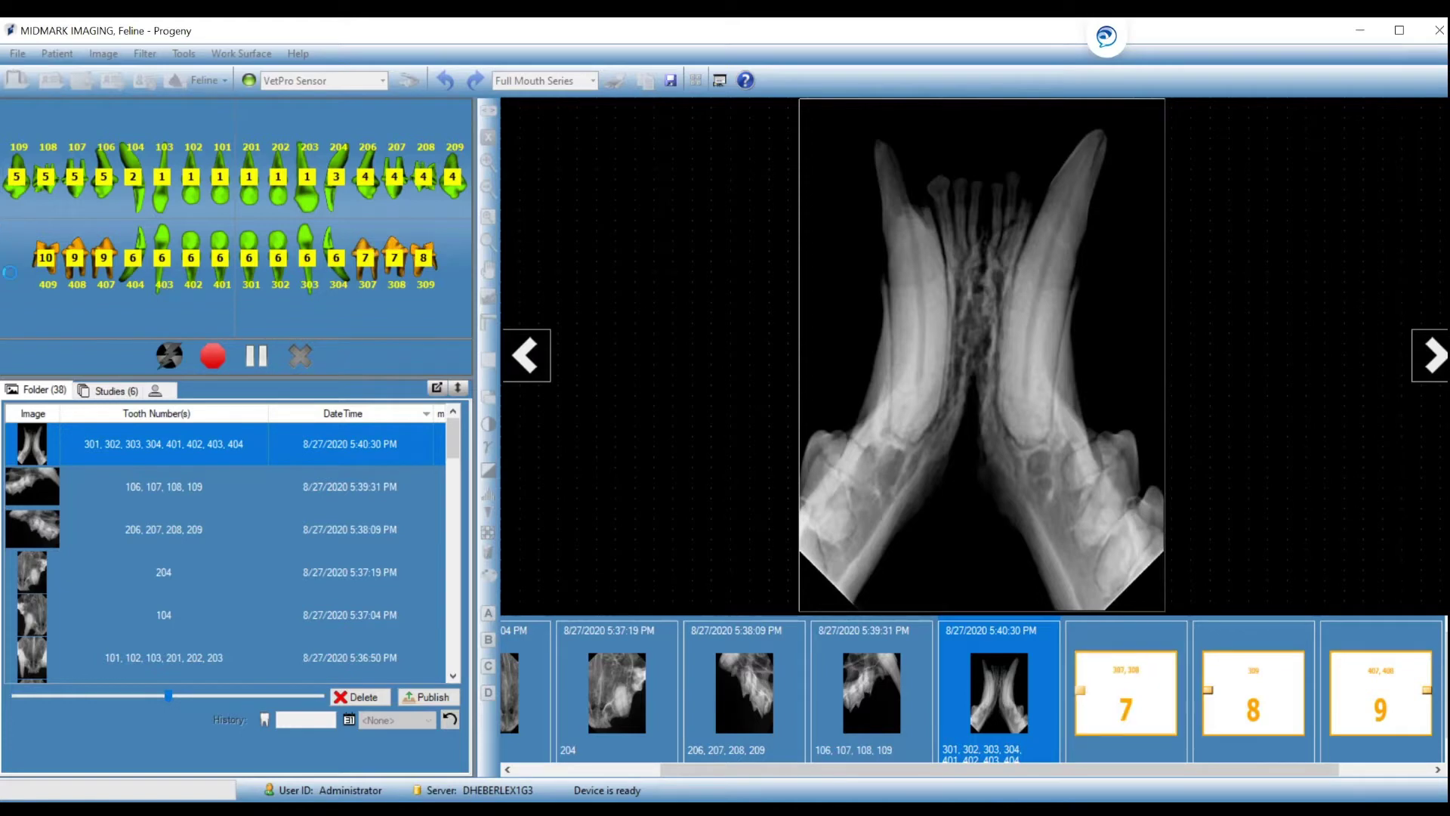
Pause and re-acquire (replace) the 301–404 image, then capture teeth 307, 308.
click(255, 358)
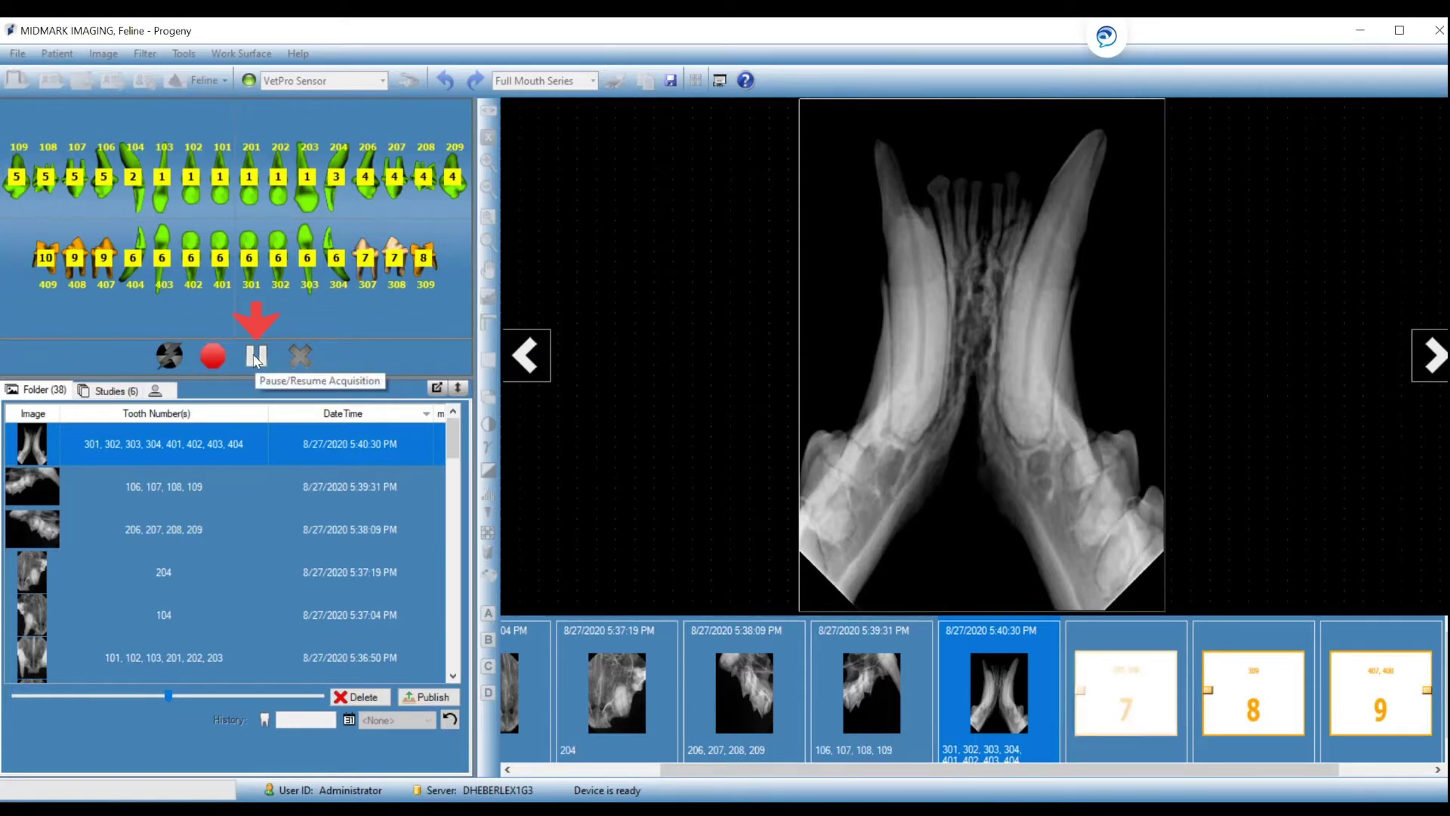
right_click(245, 266)
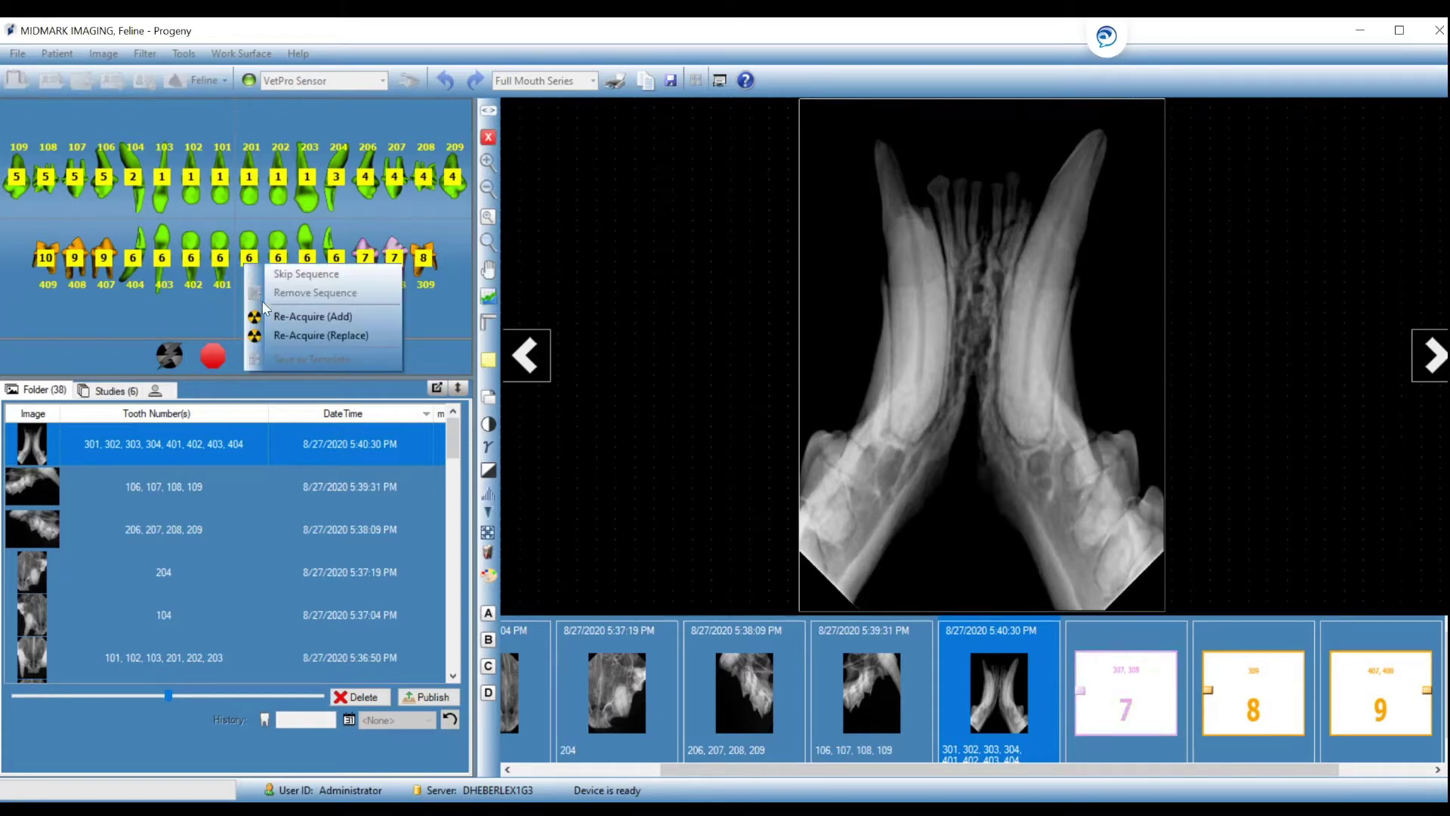
click(286, 336)
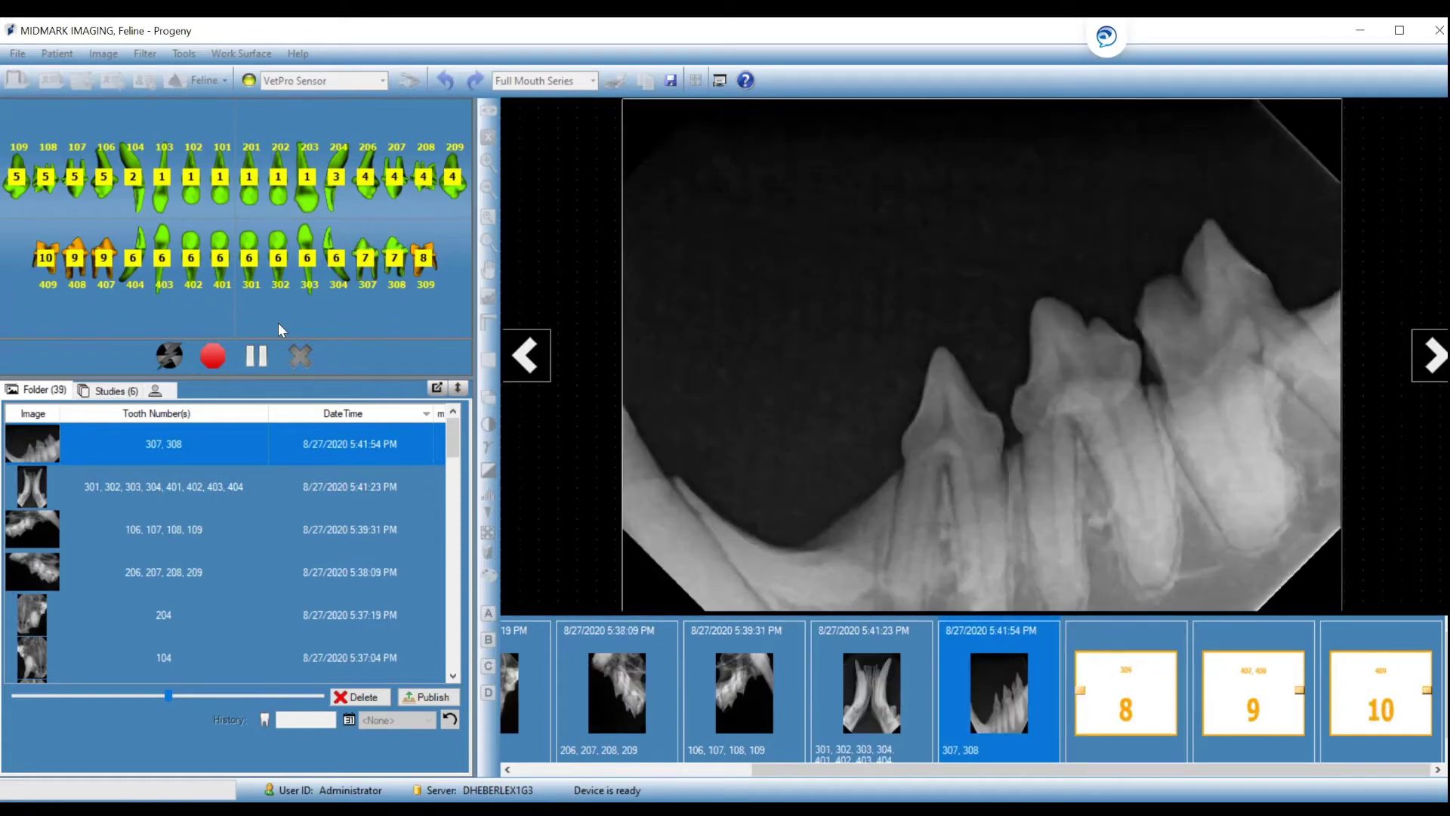
Pause and re-acquire (replace) the 307, 308 image, then capture 309, 407–408 and 409.
click(257, 357)
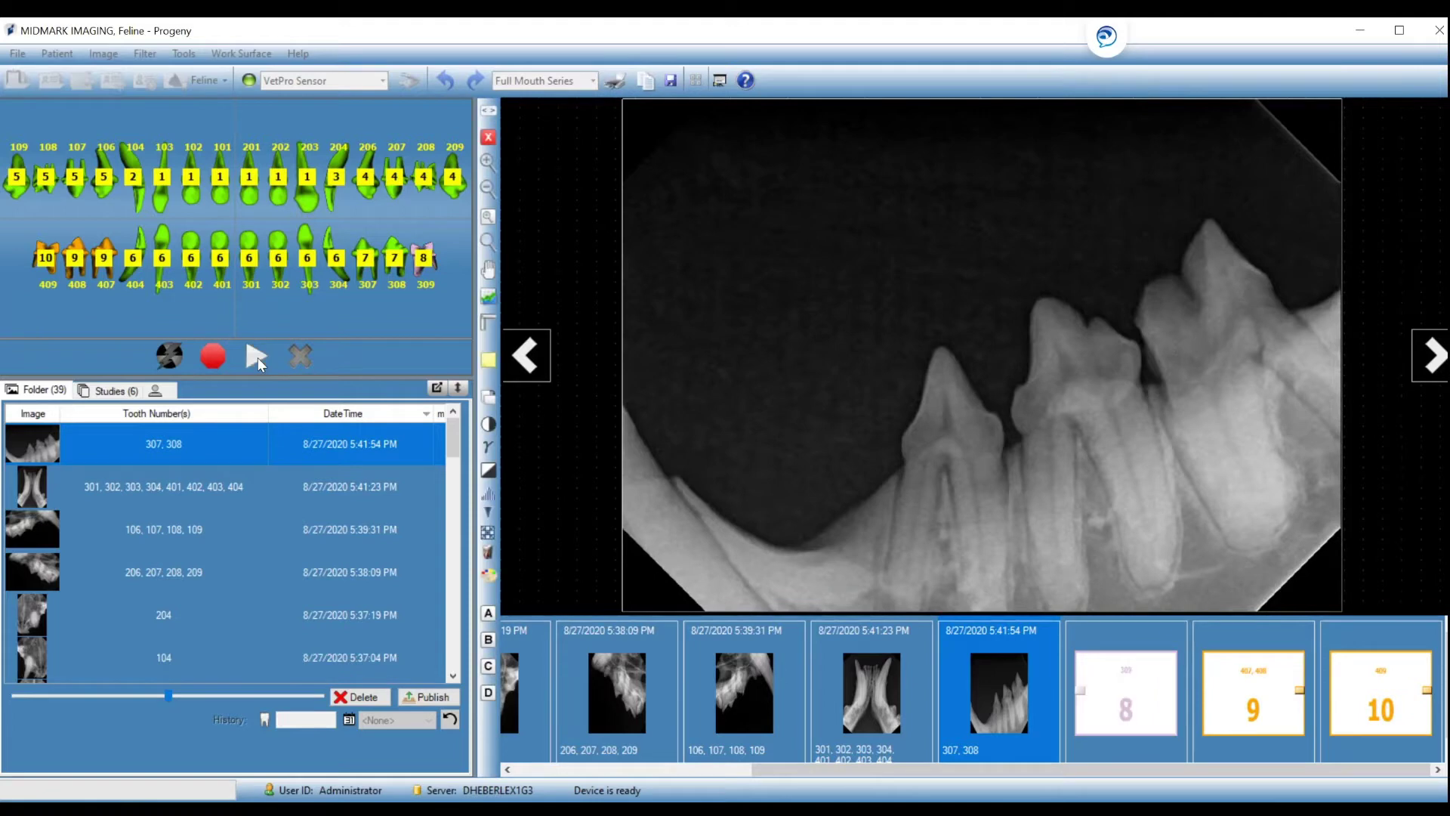
right_click(365, 259)
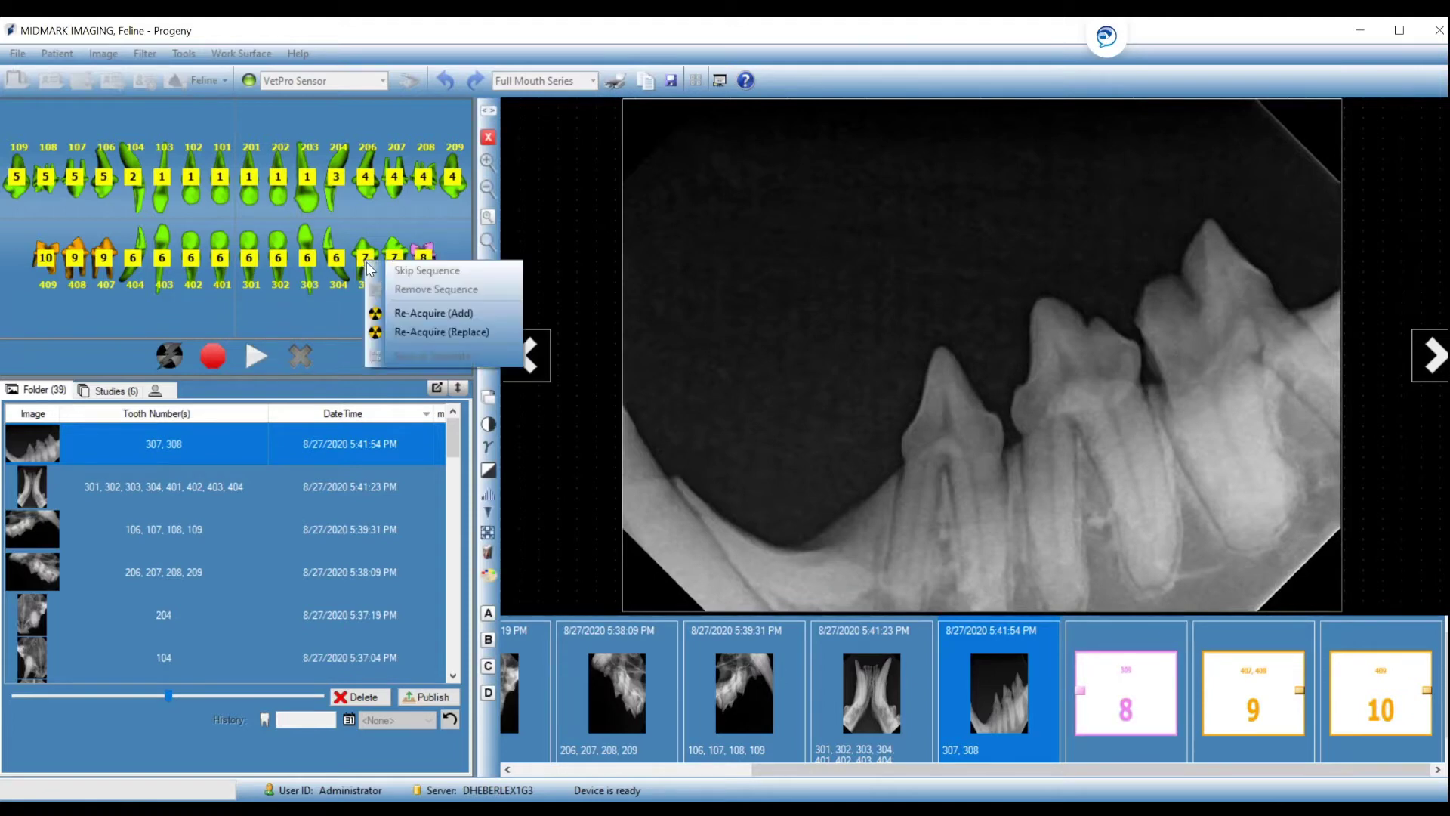
click(402, 332)
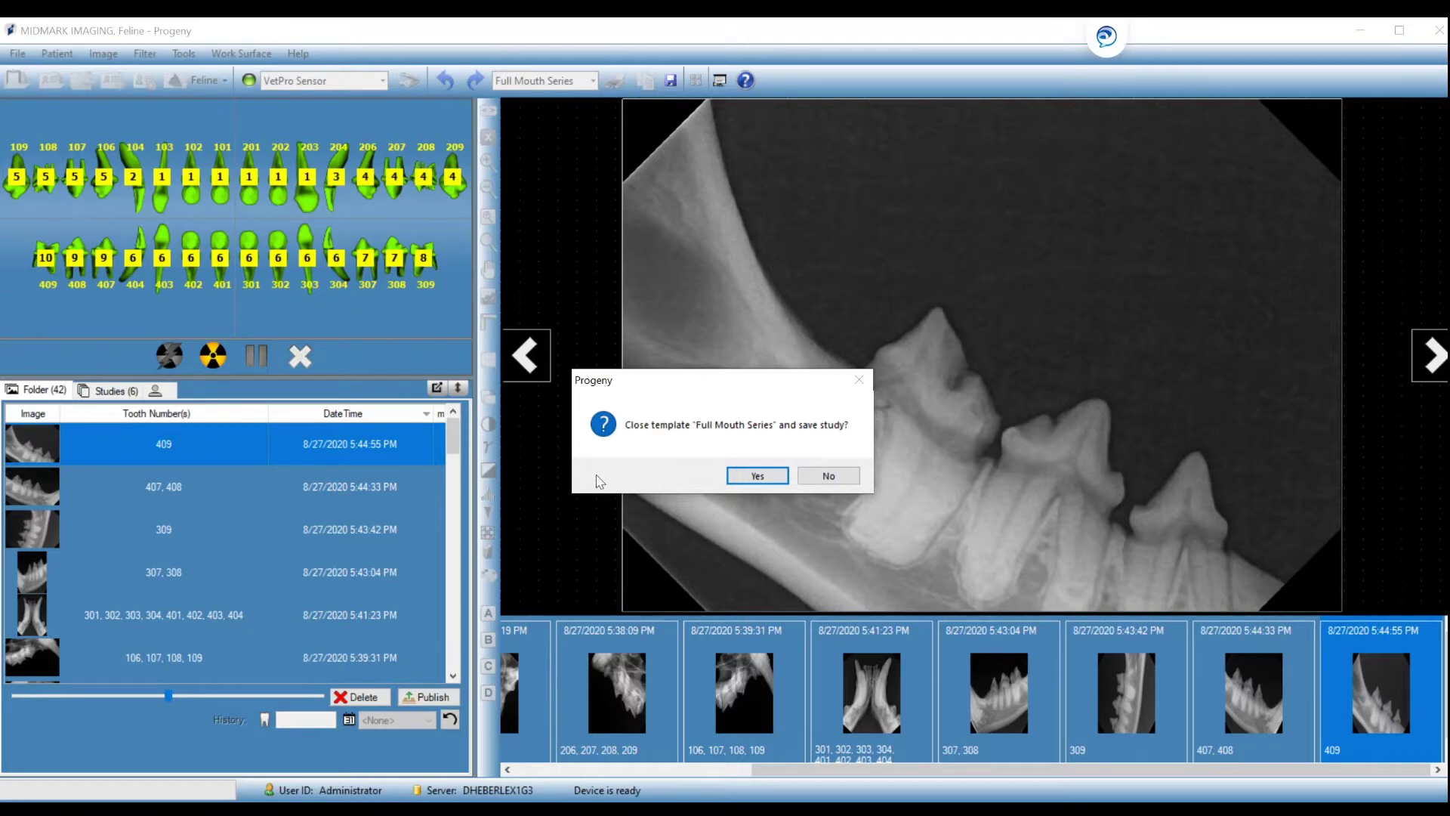
Close the Full Mouth Series template saving the study, and view the X-rays as a slideshow.
click(752, 476)
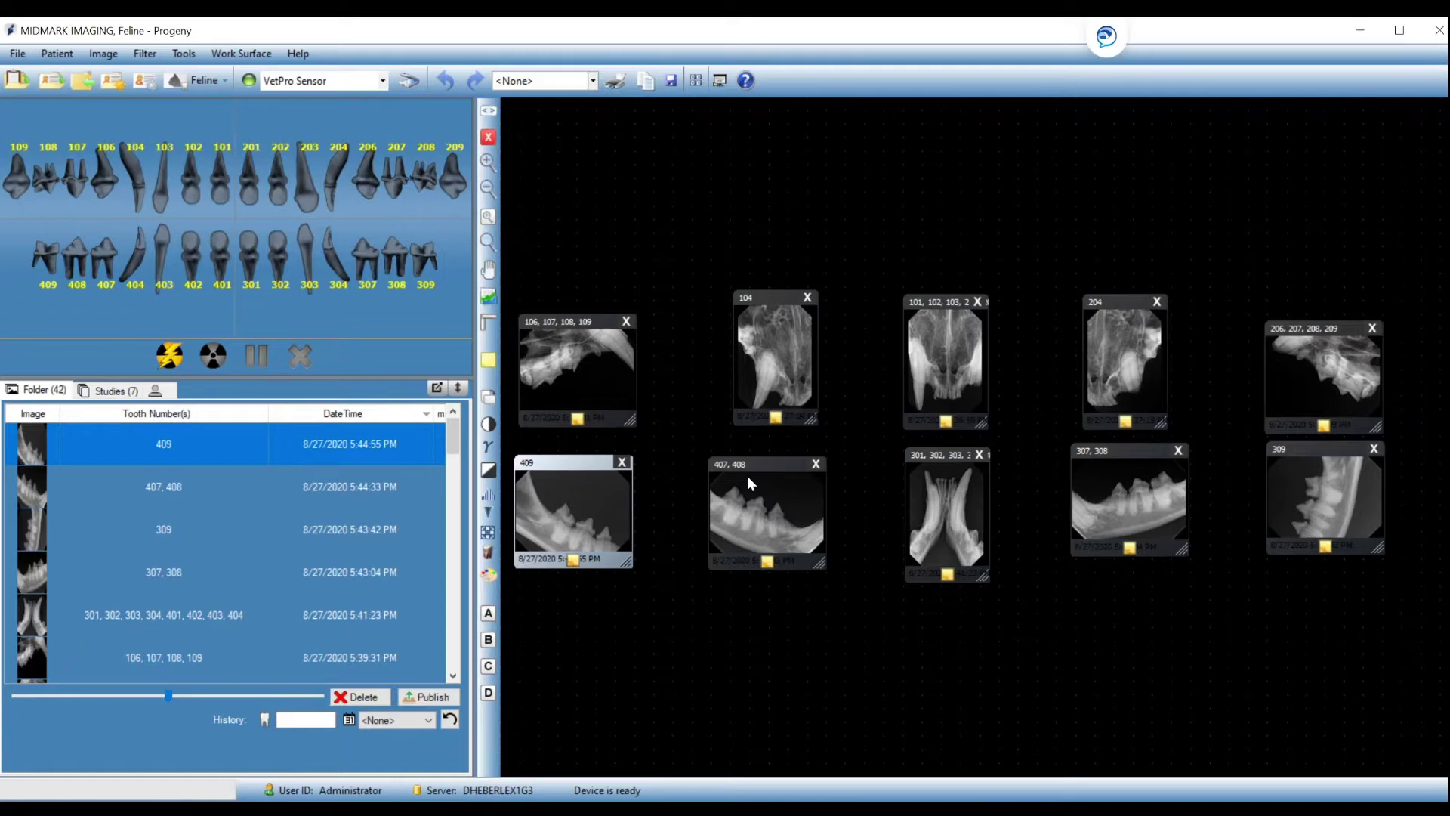
click(720, 81)
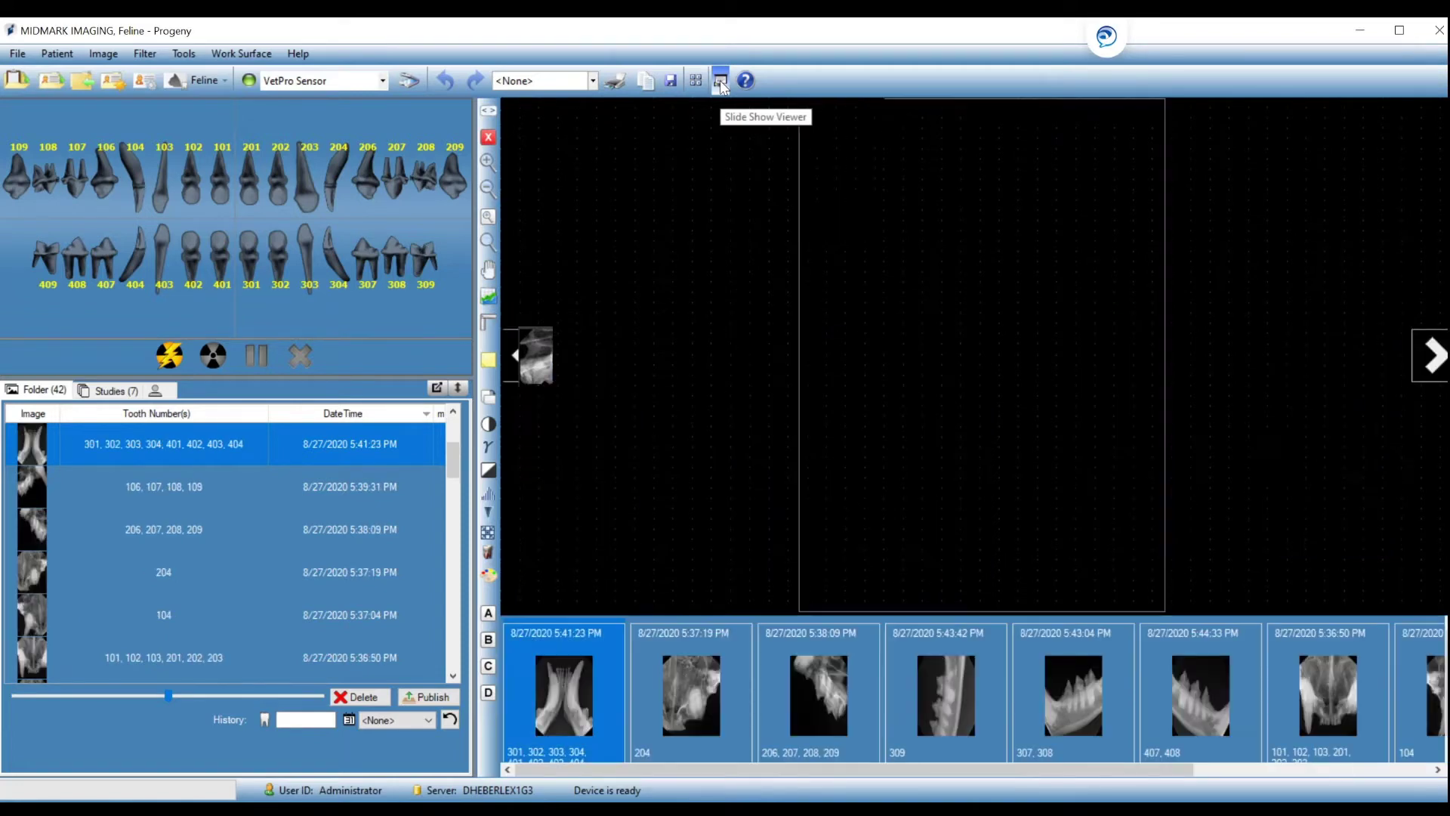
Step into the slideshow and preview the next X-ray inverted, then restore normal contrast.
click(1433, 366)
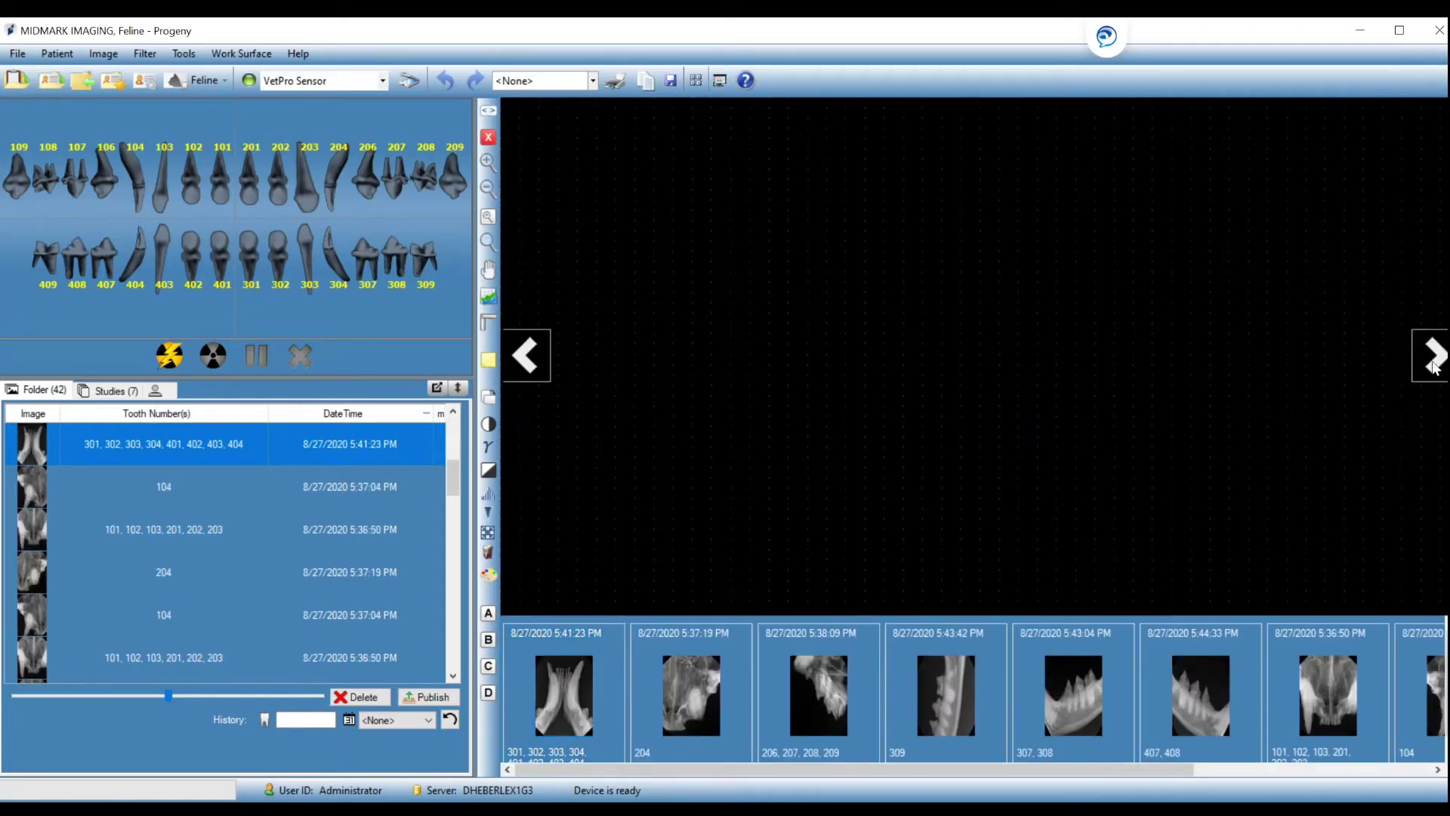
click(1433, 367)
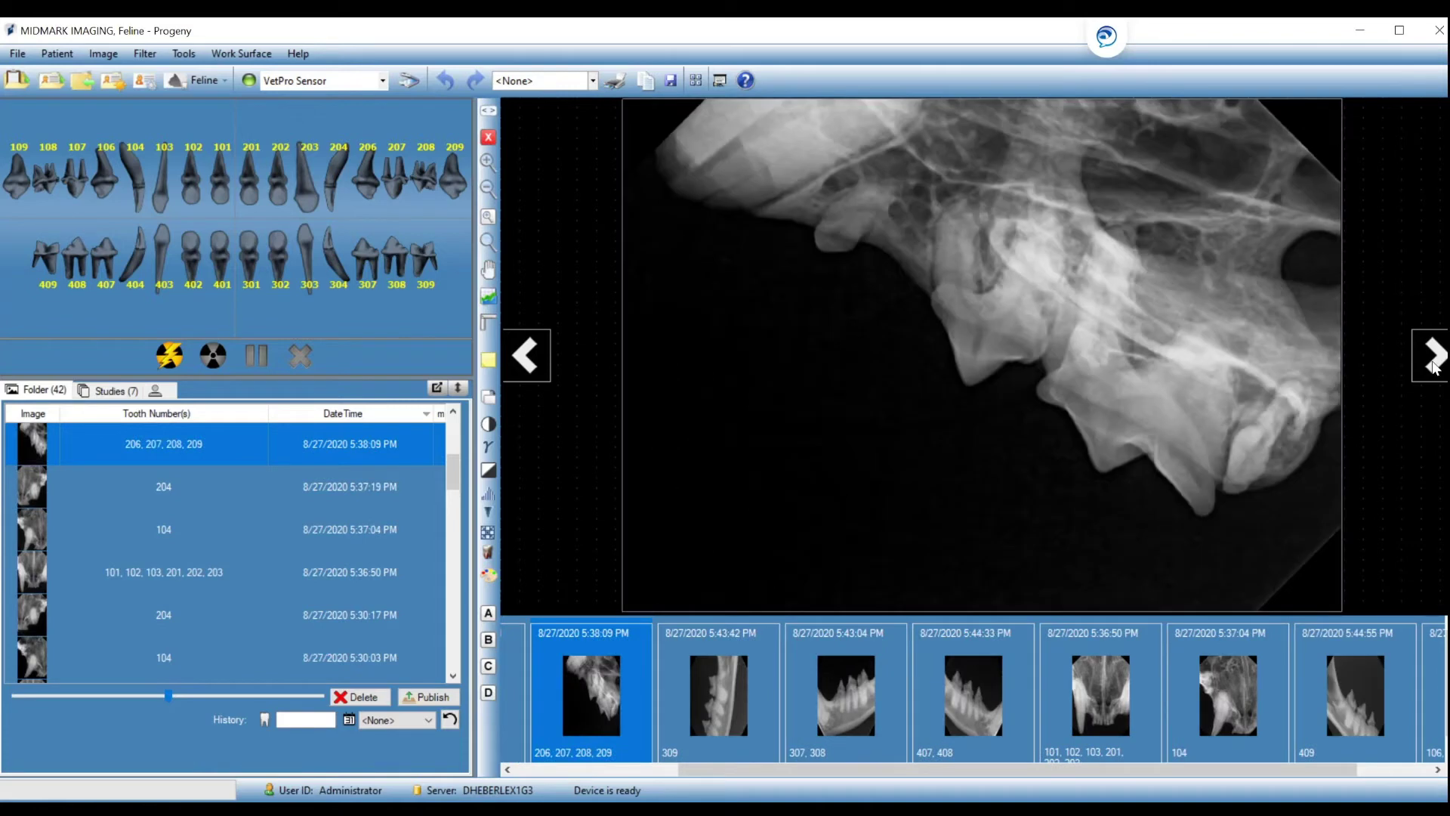
click(488, 471)
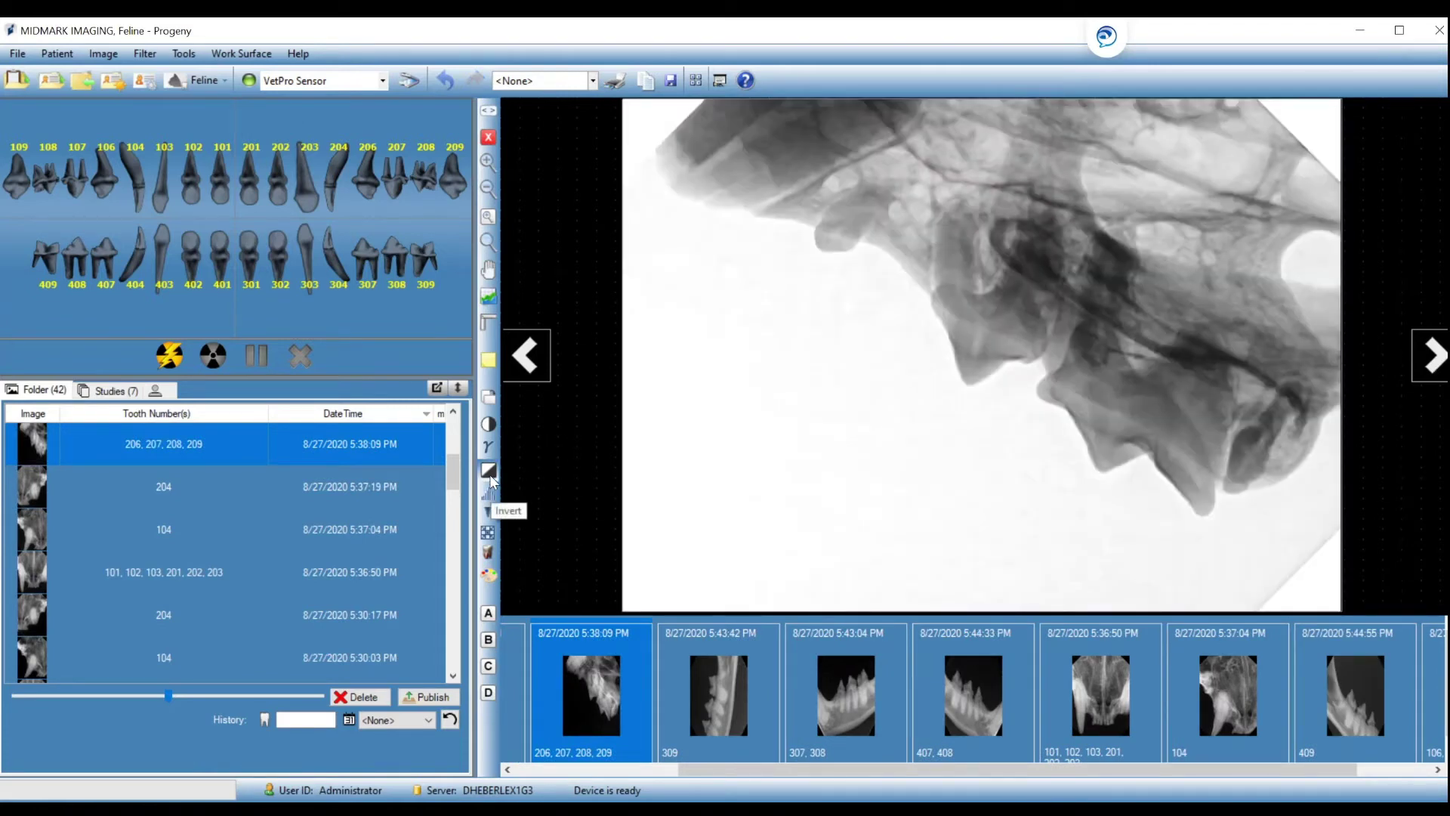
click(489, 473)
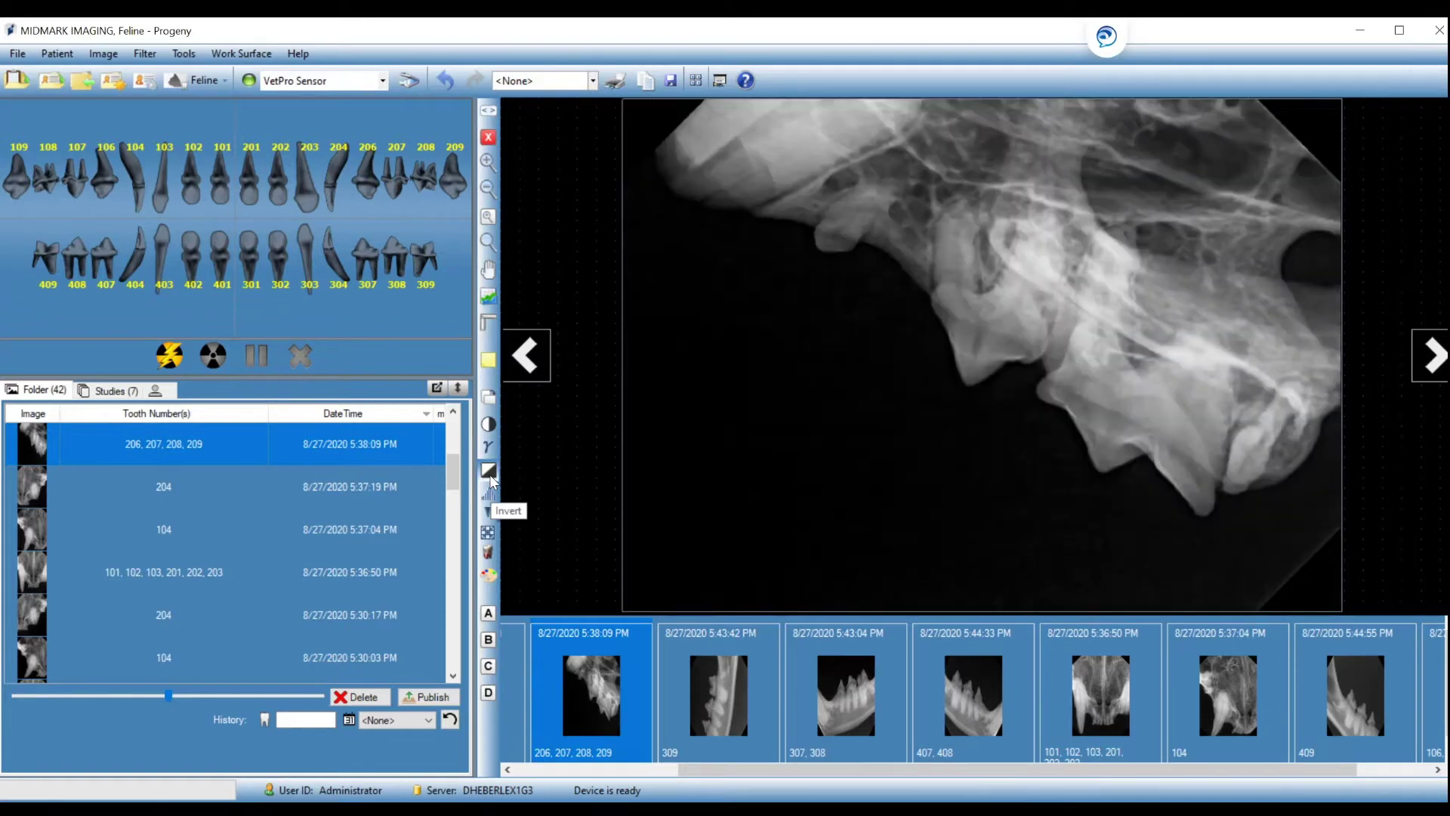
On the 309 X-ray, discard a gamma change, then sharpen it and rotate it 90°.
click(1441, 368)
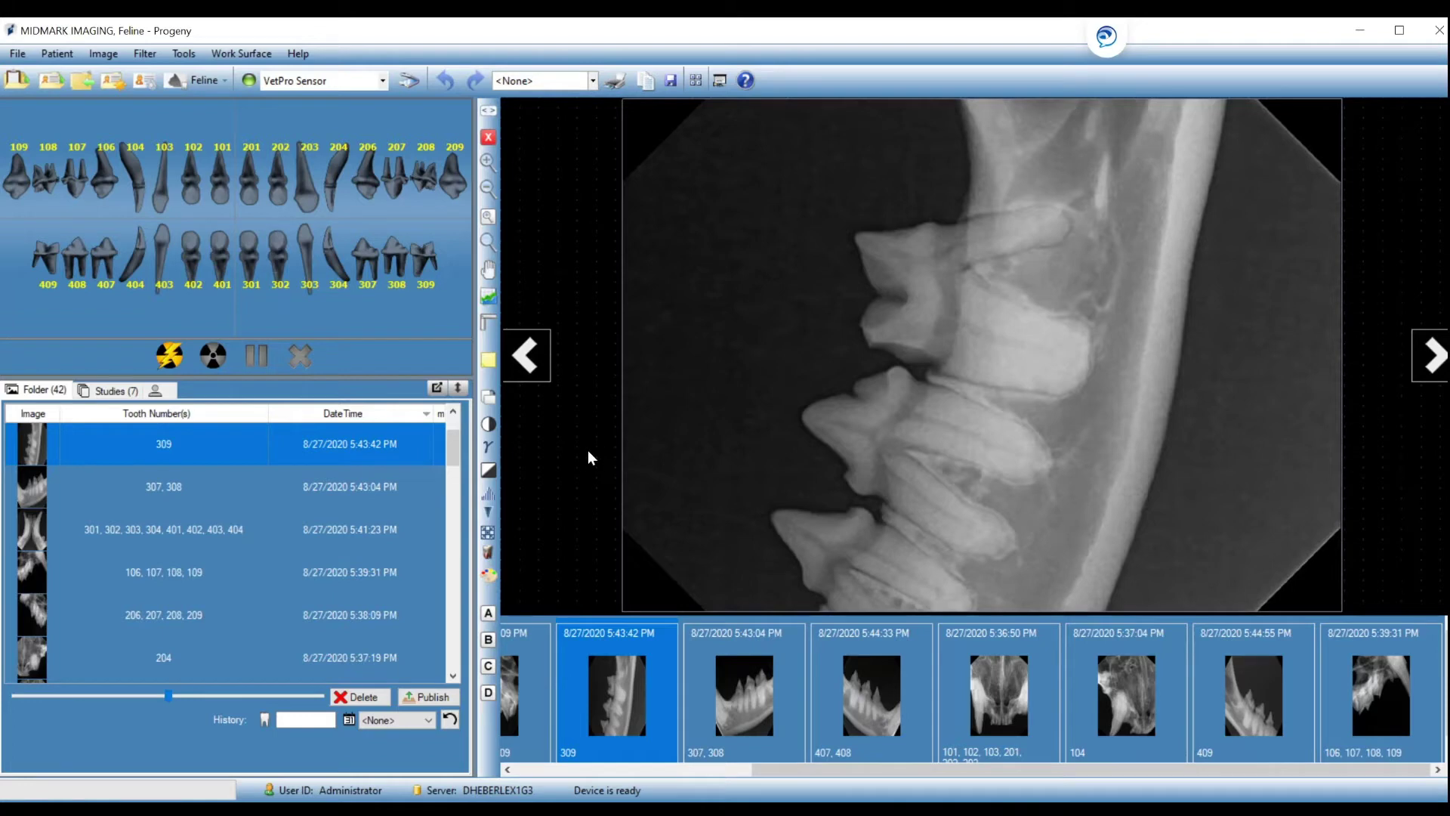
click(492, 448)
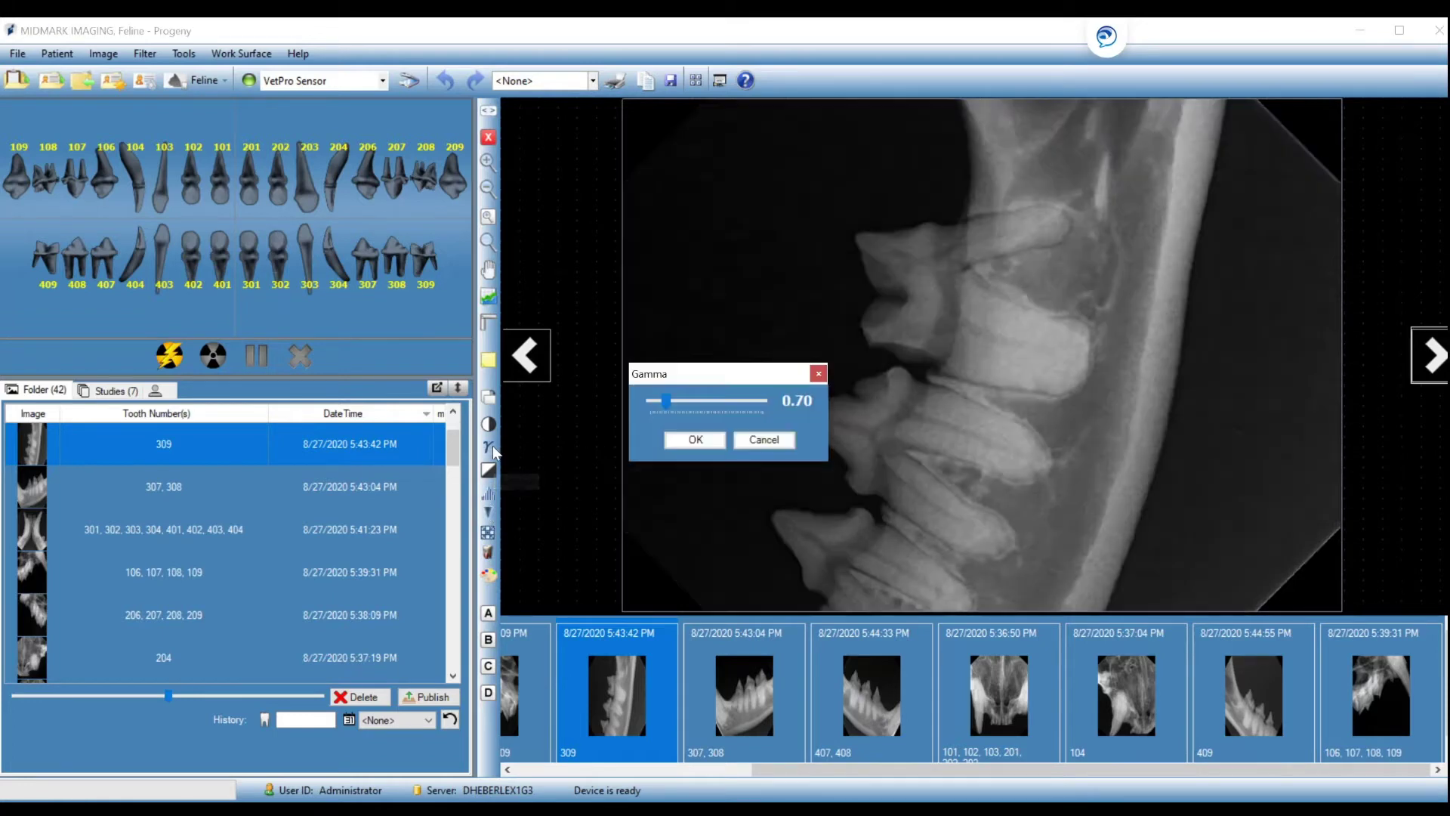
click(763, 440)
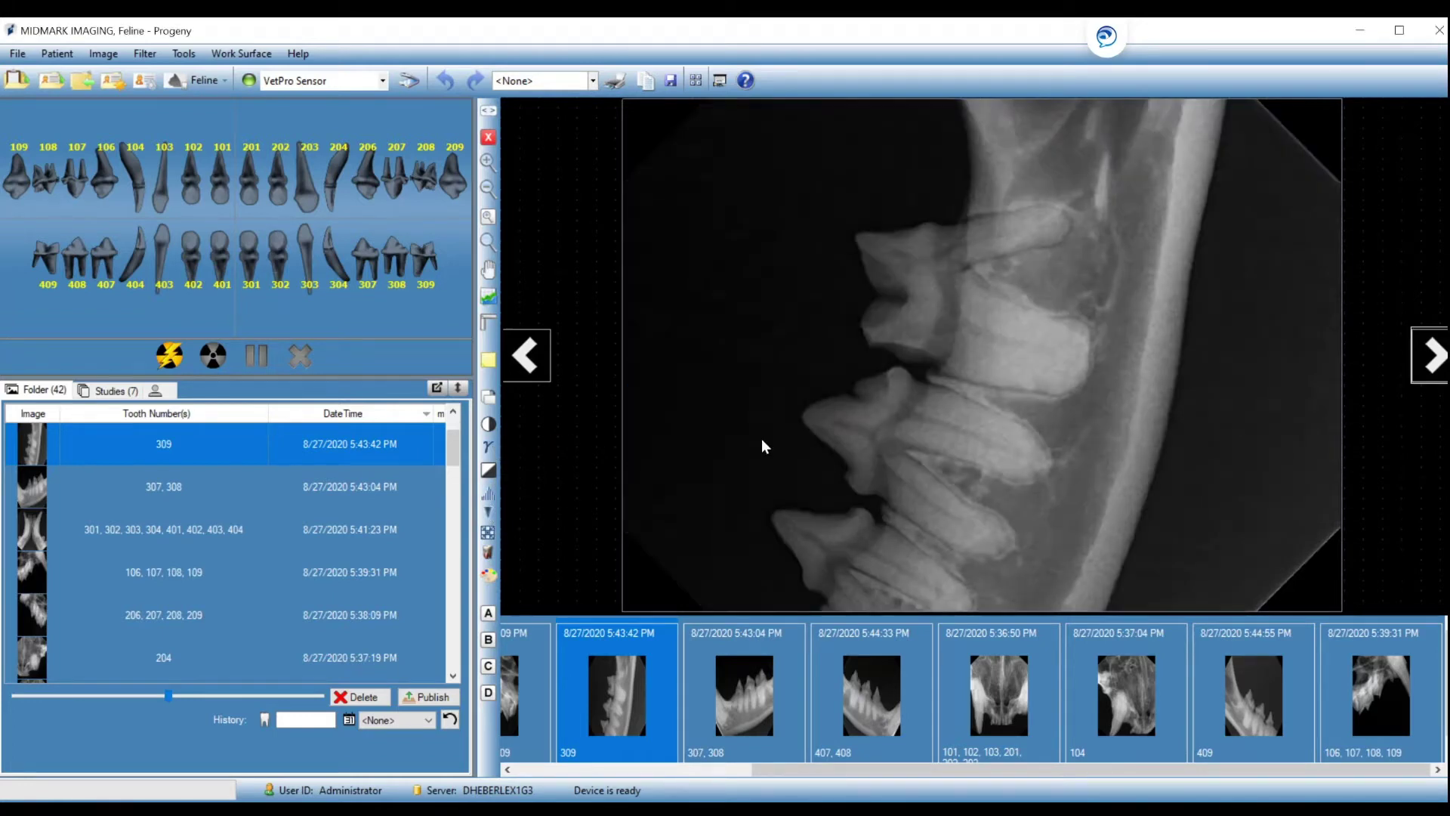
click(489, 515)
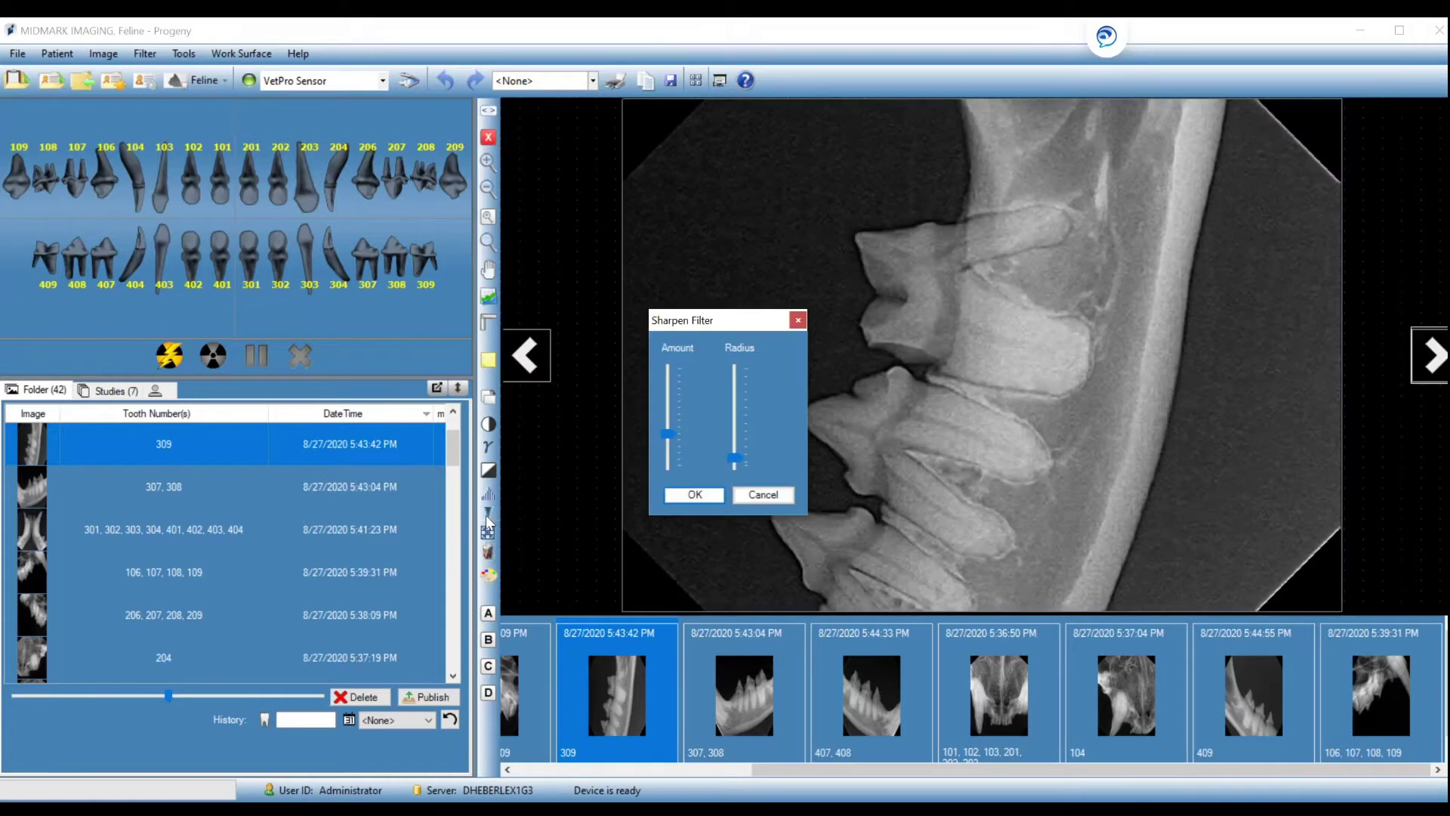
click(693, 495)
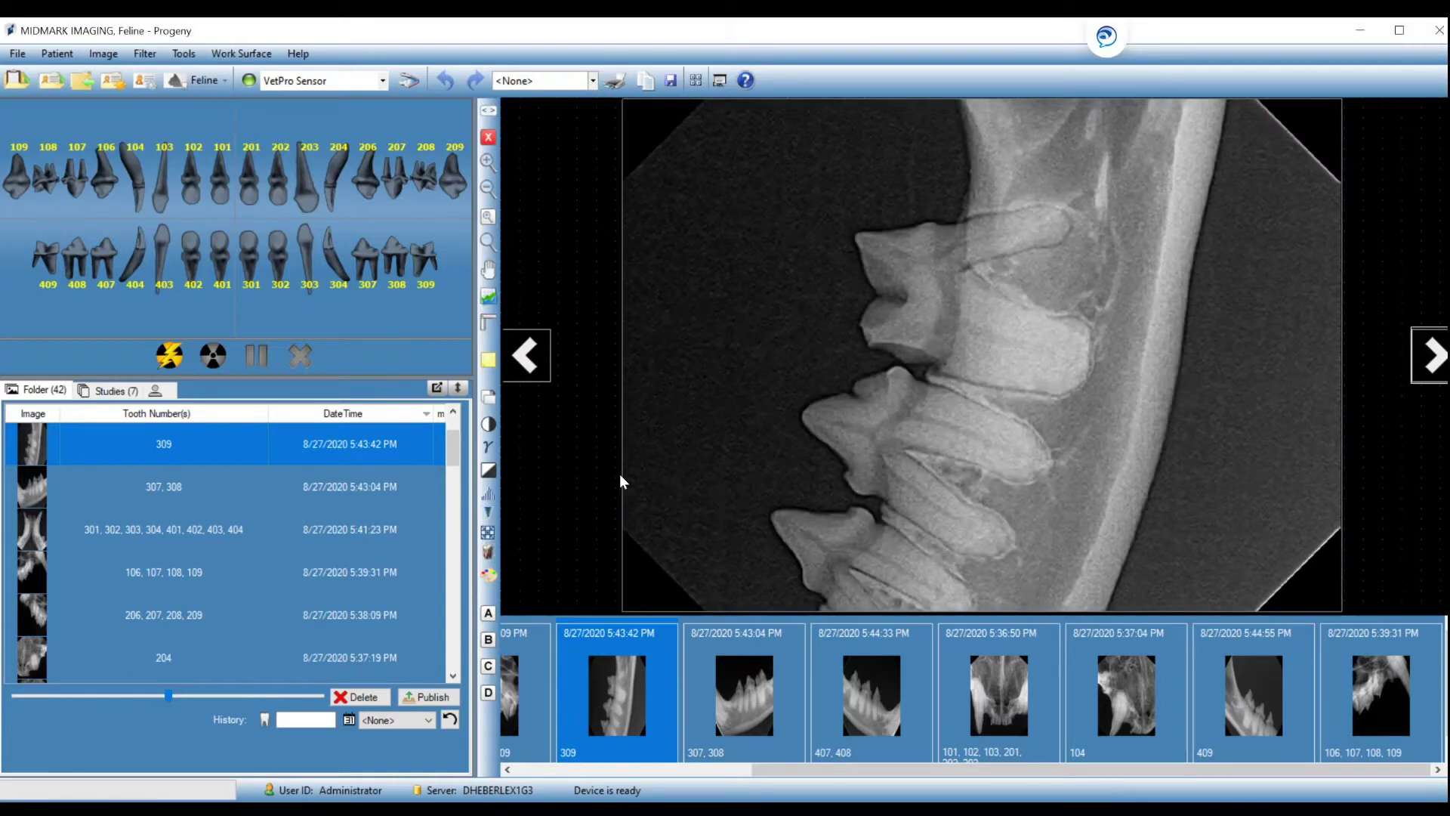
click(488, 406)
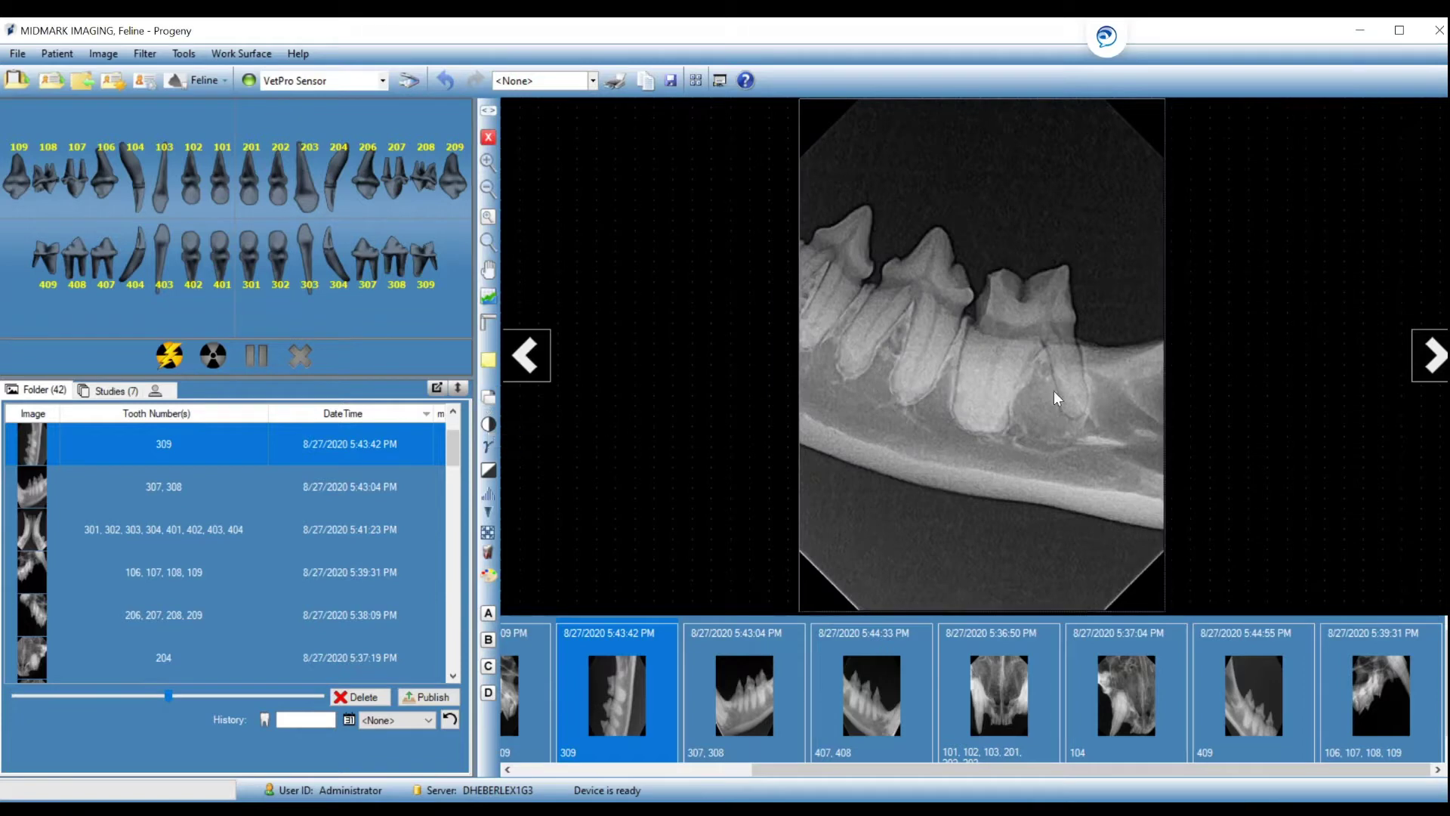
Sharpen the 307, 308 X-ray and advance to the 407, 408 X-ray.
click(1429, 370)
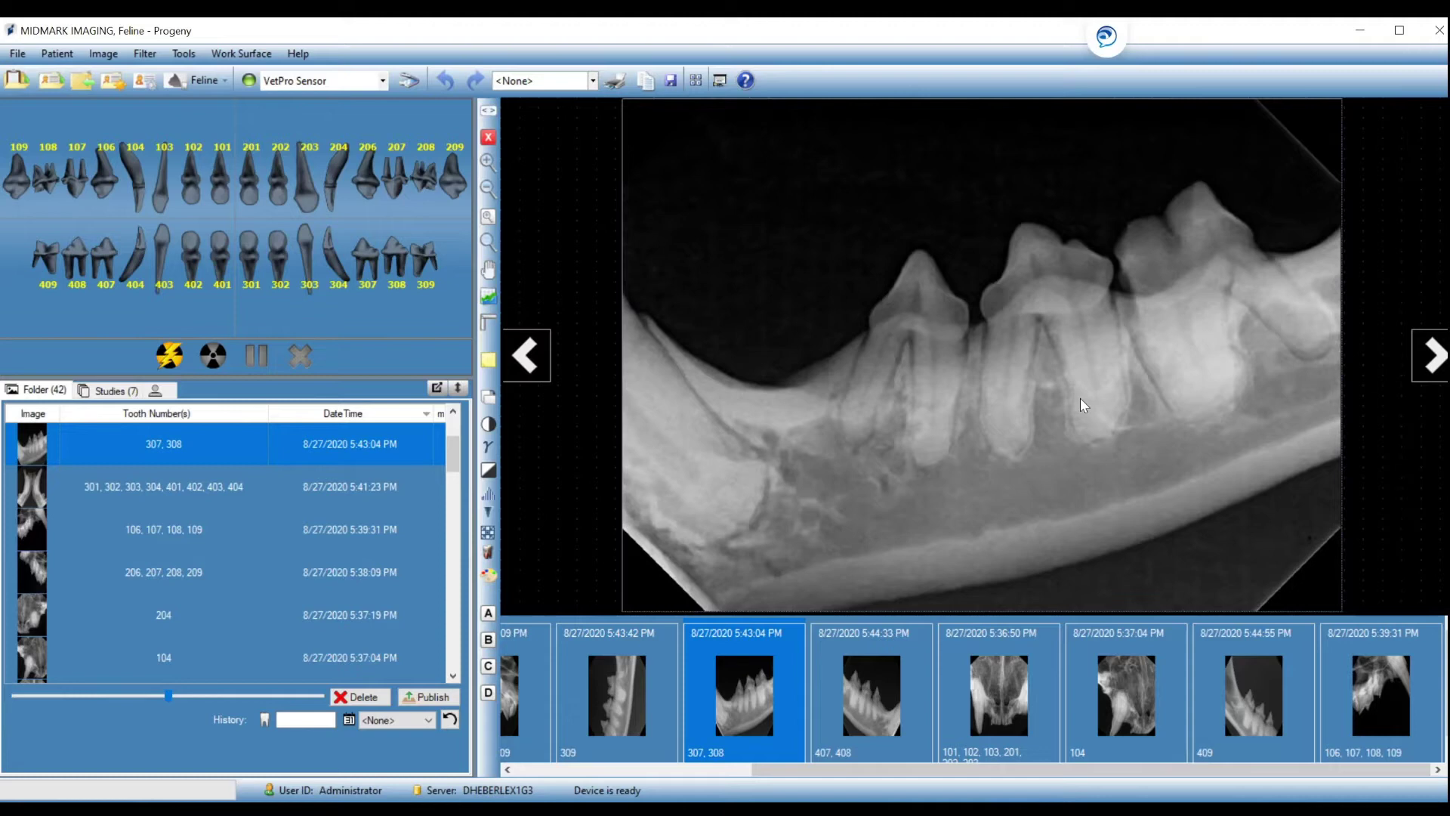
click(489, 512)
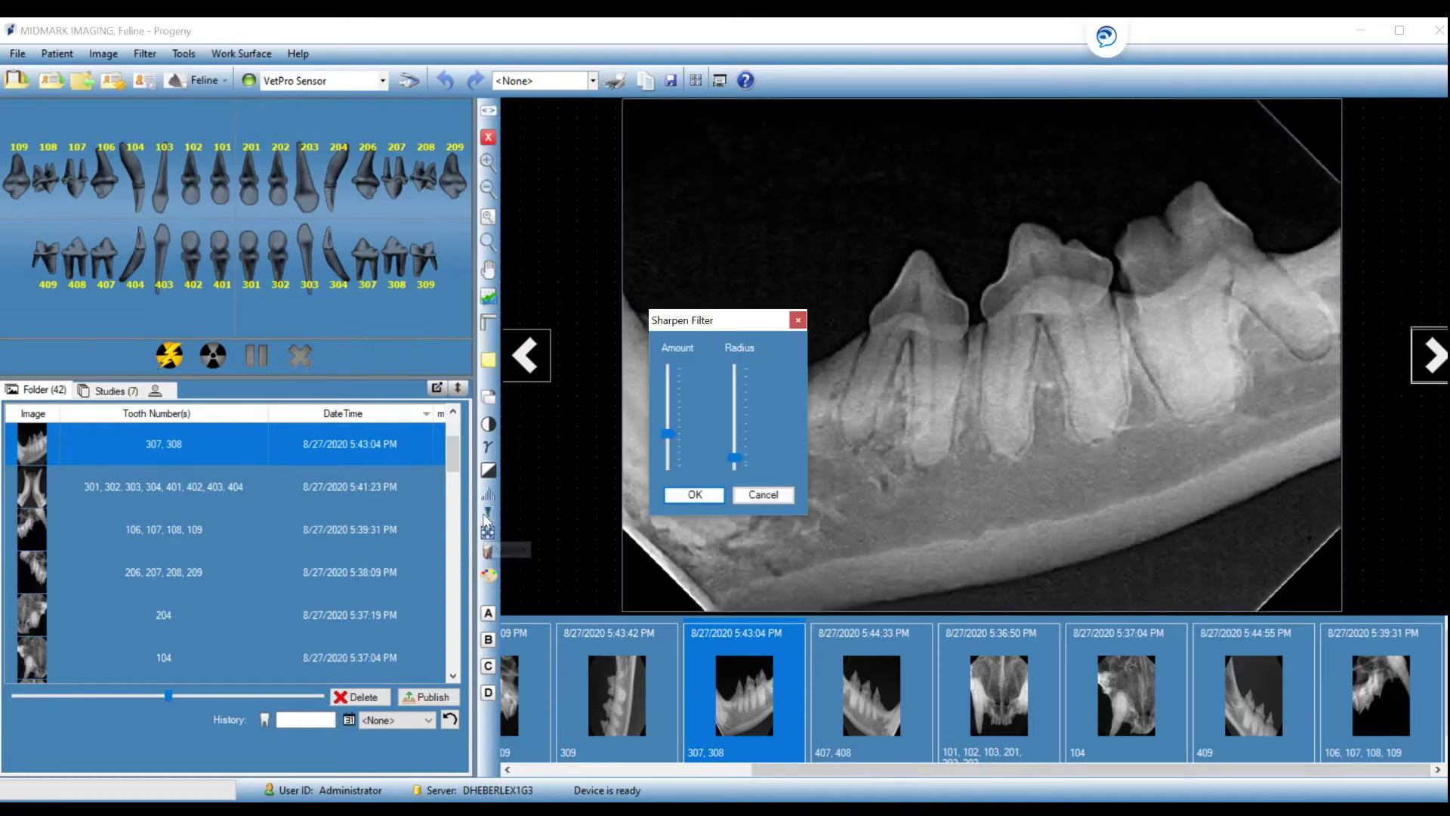
click(692, 495)
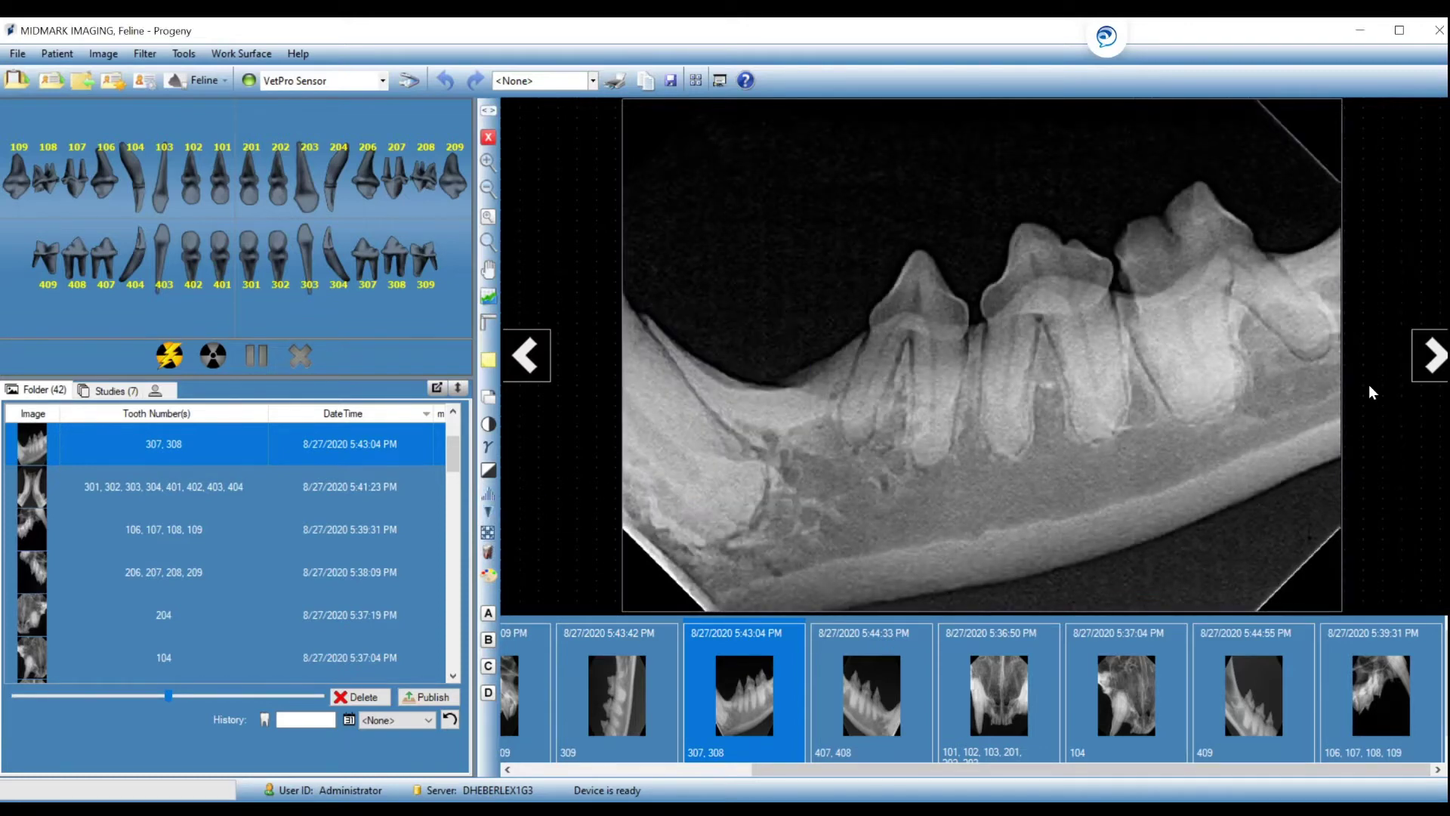
click(1434, 361)
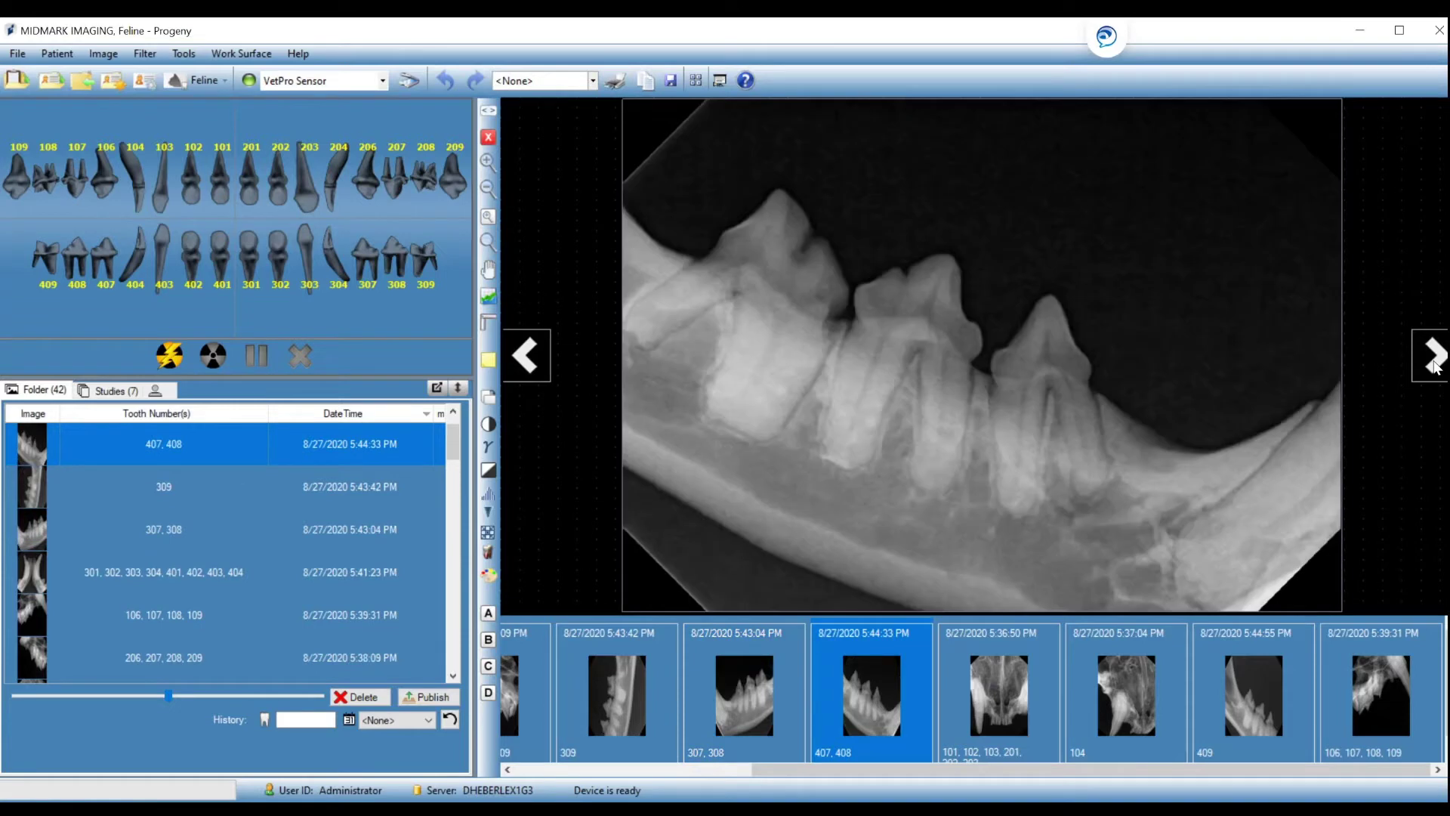
Sharpen the 407, 408 X-ray, then step ahead and sharpen the 409 X-ray.
click(488, 515)
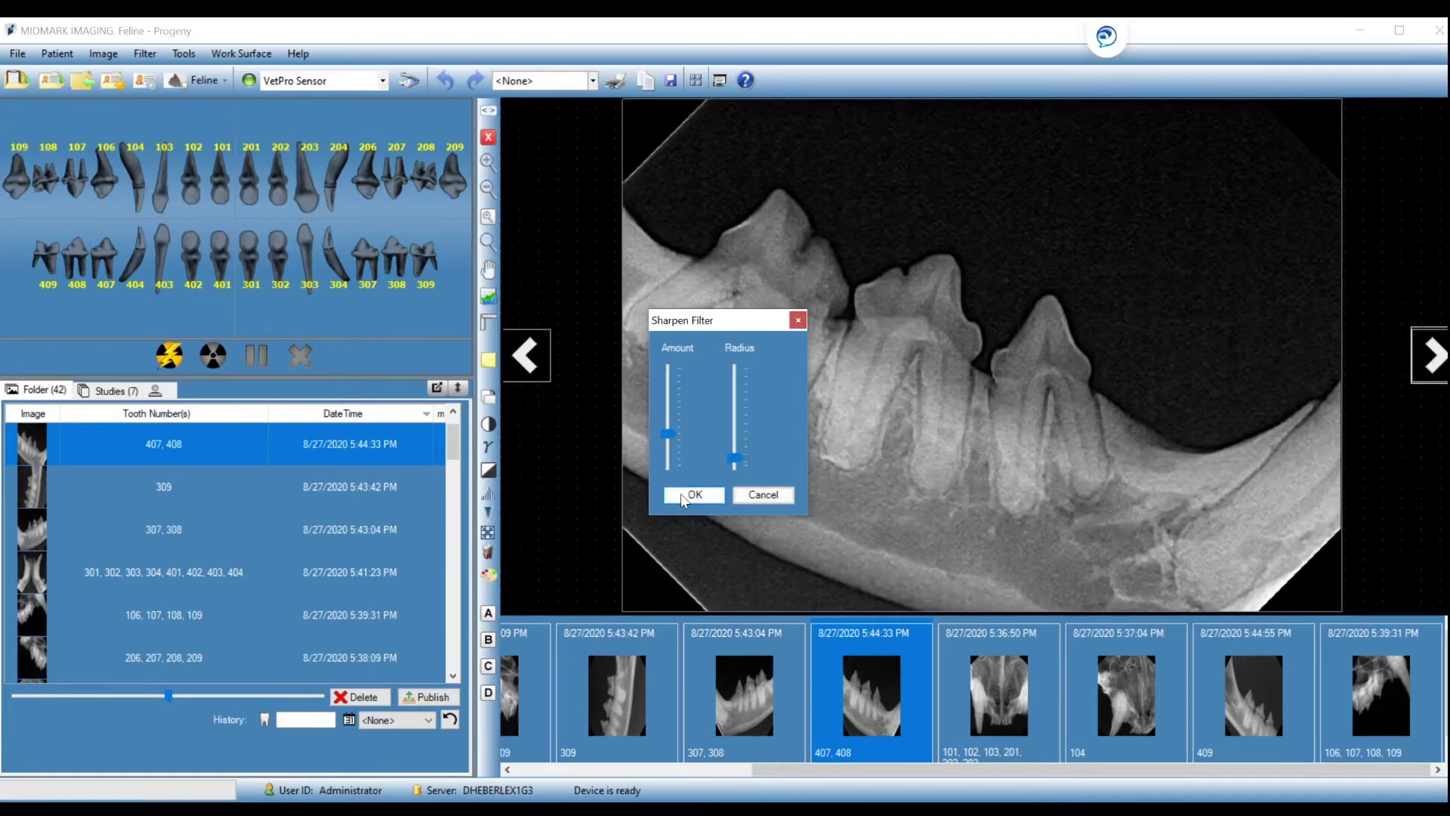
click(694, 495)
click(1432, 363)
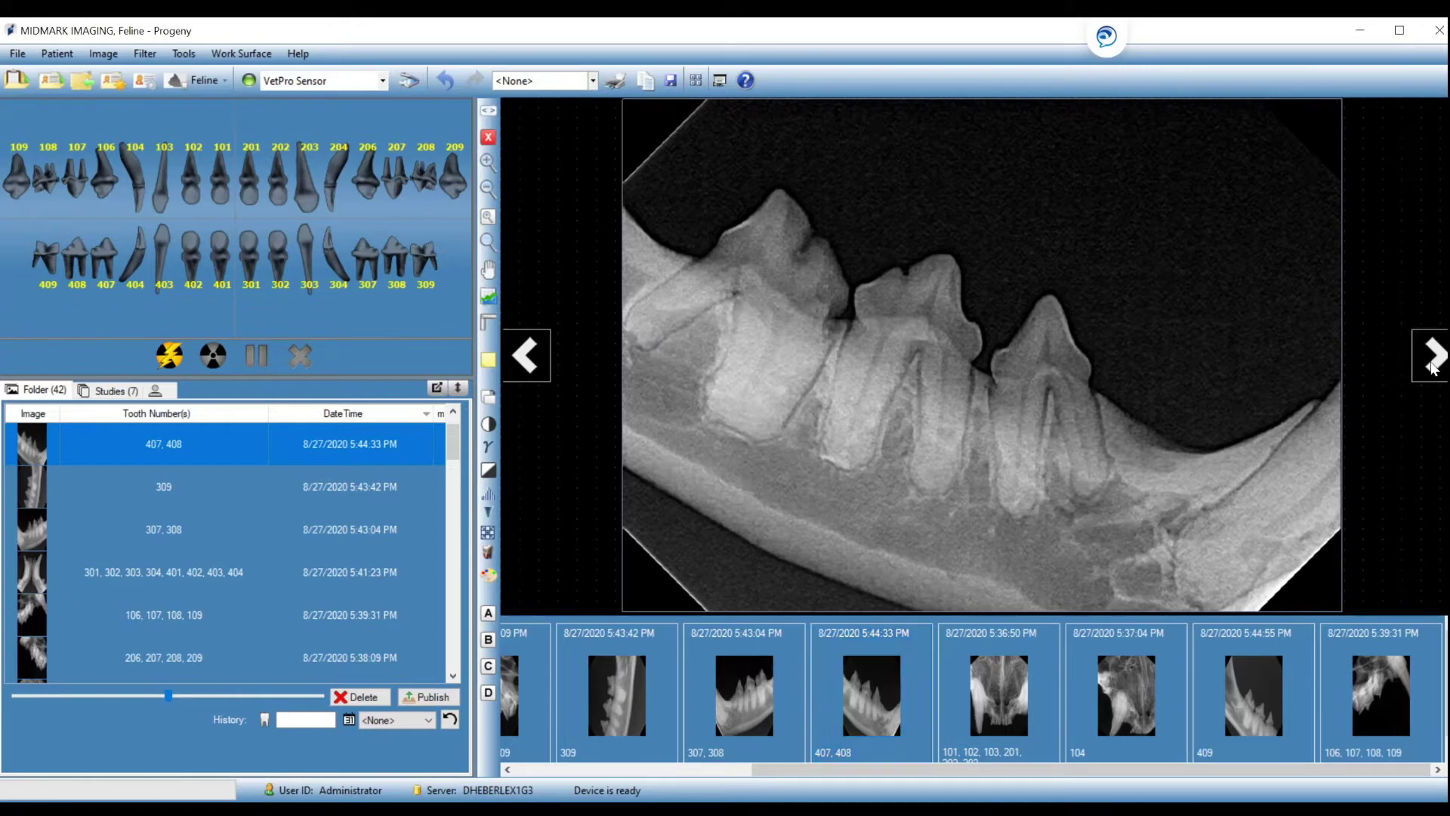
click(1431, 364)
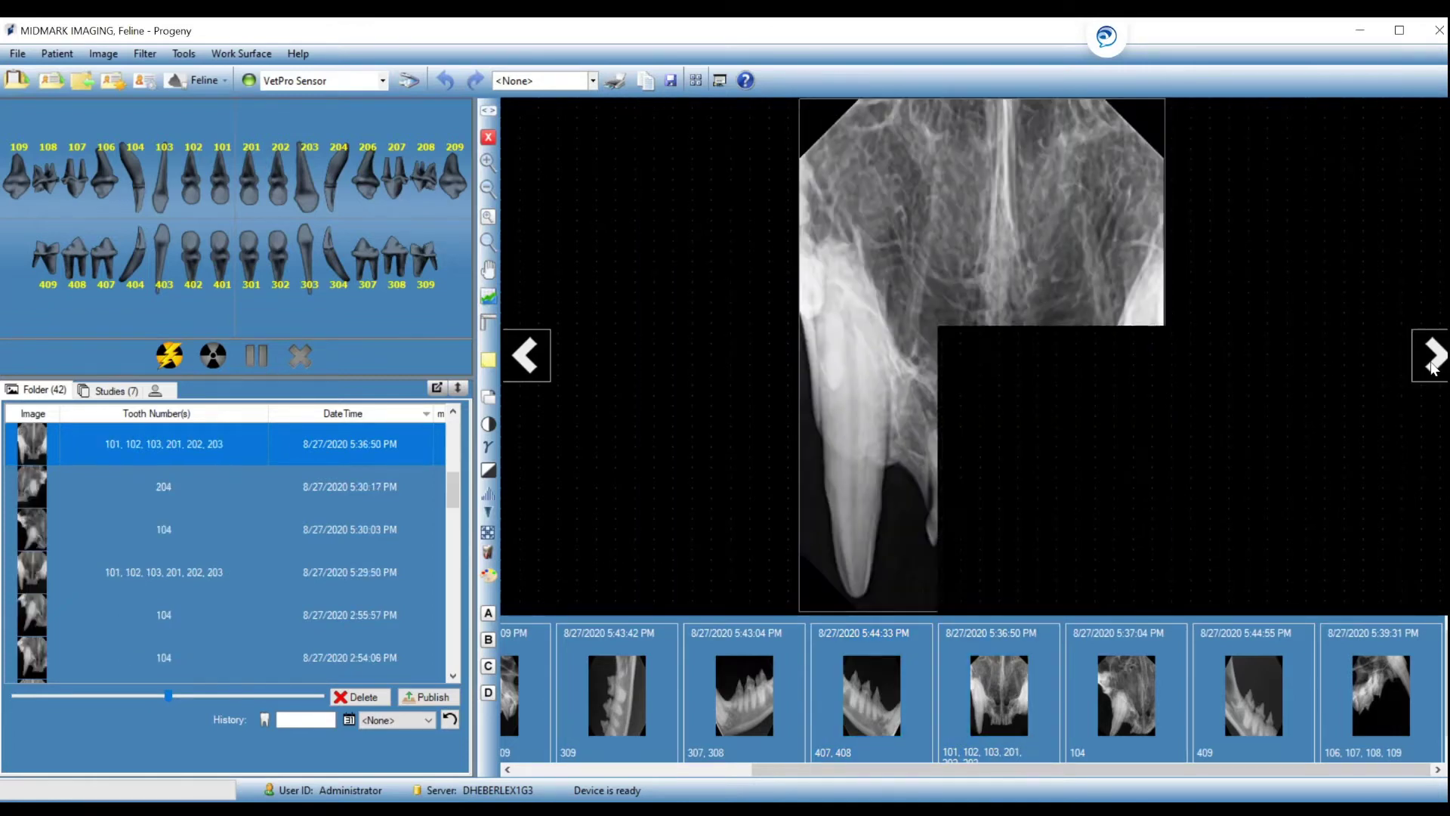
click(1431, 364)
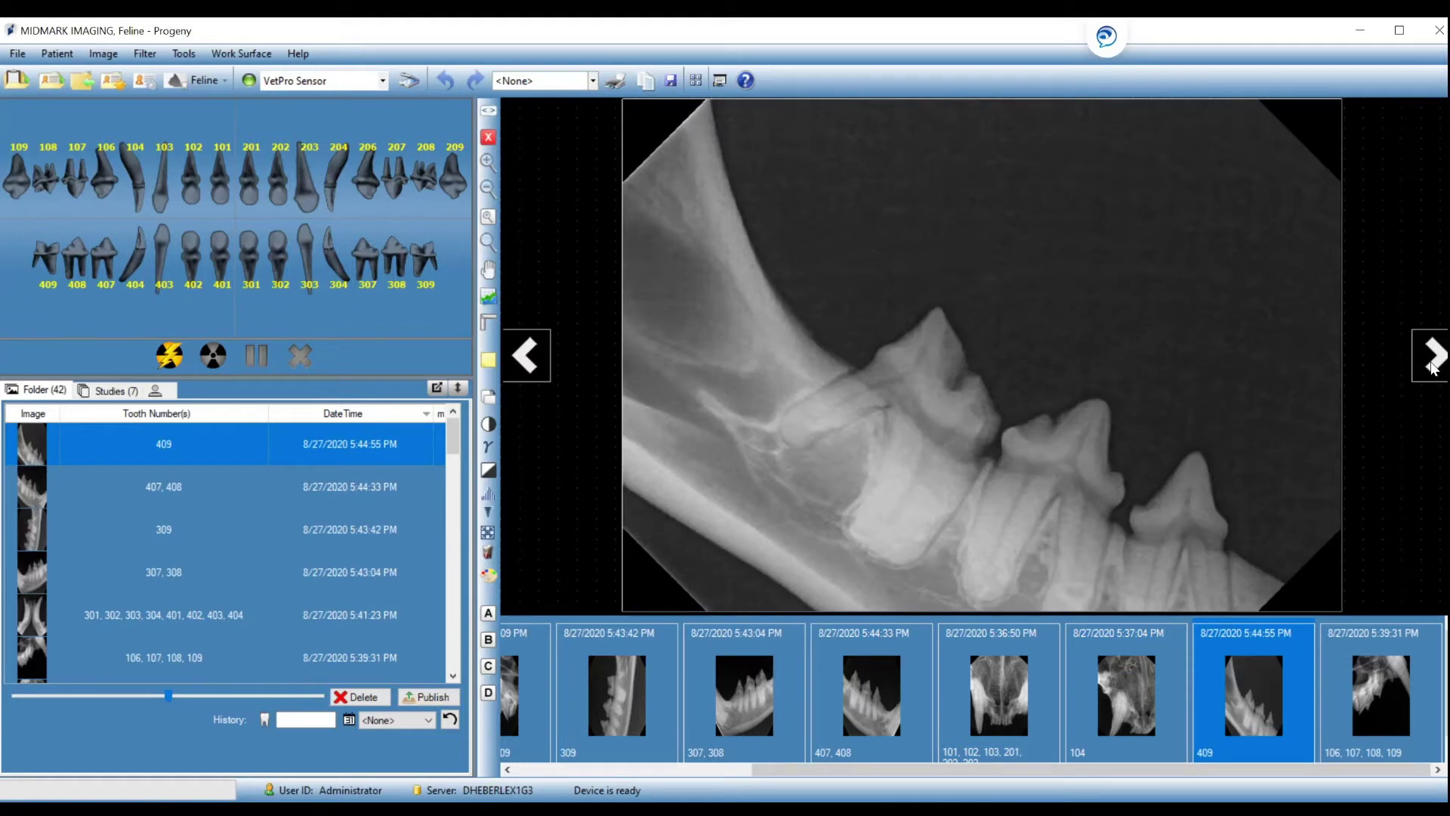
click(487, 521)
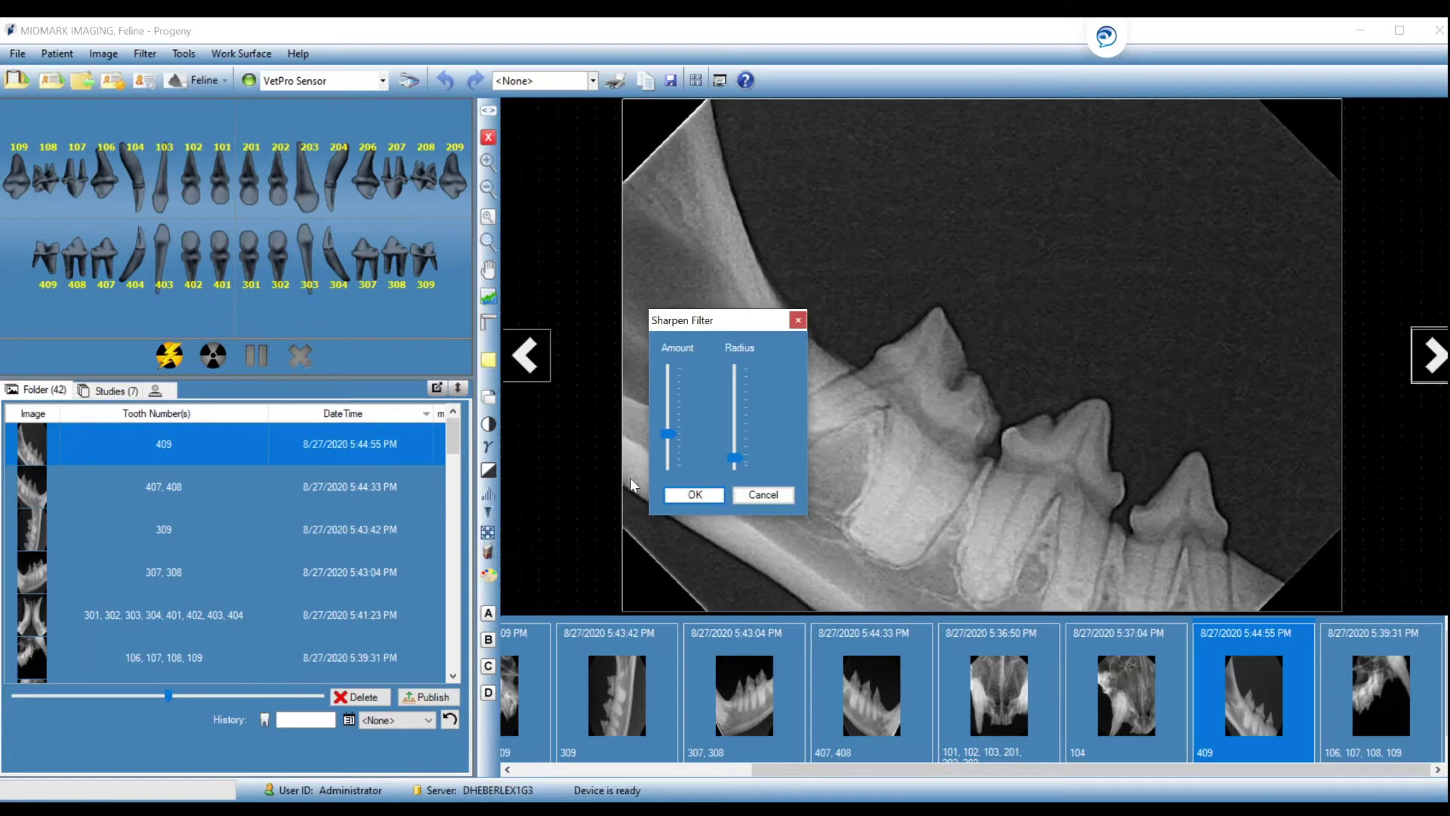
click(687, 491)
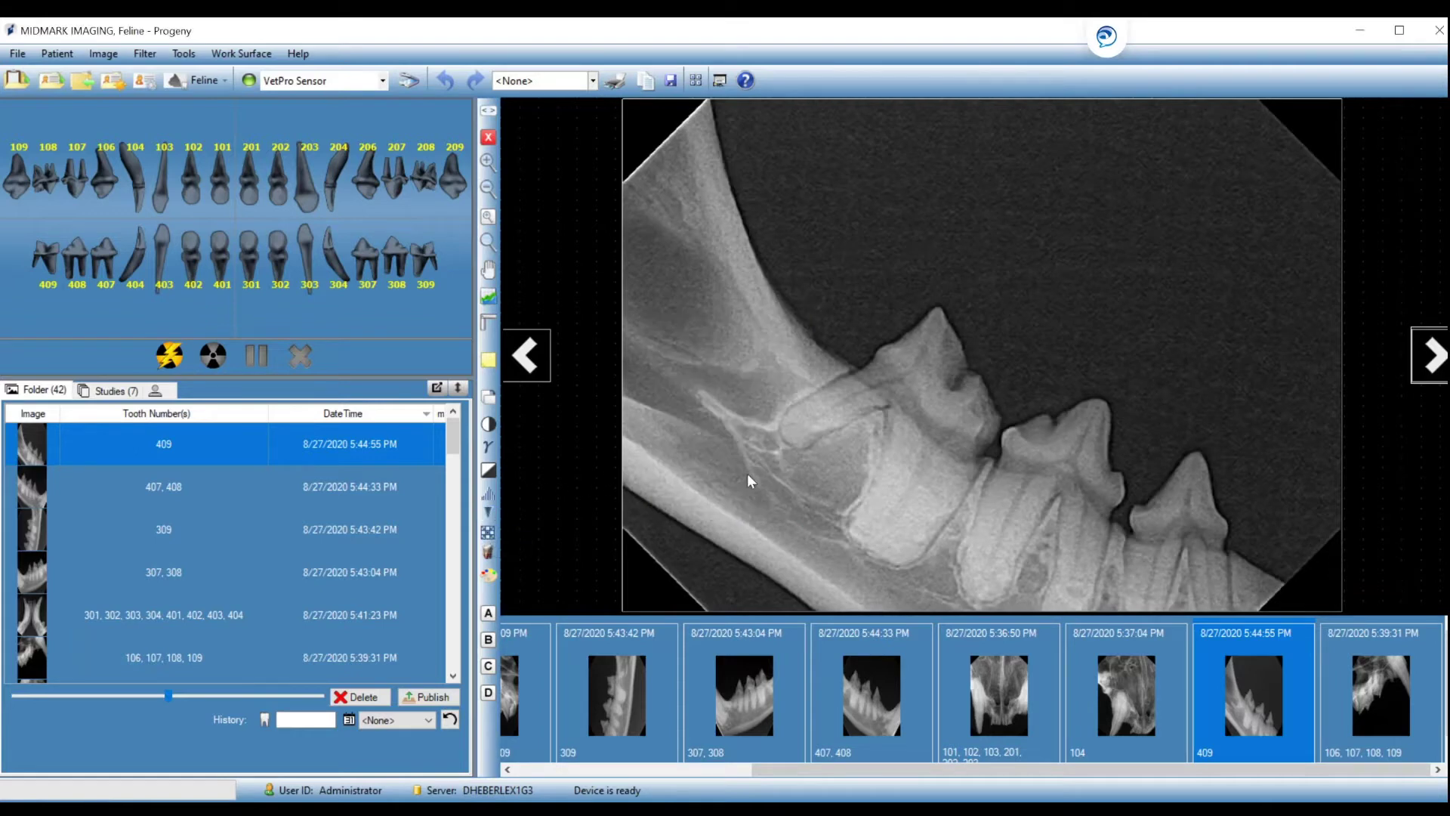
Move to the 106–109 X-ray, preview it inverted, then restore normal greyscale.
click(1435, 370)
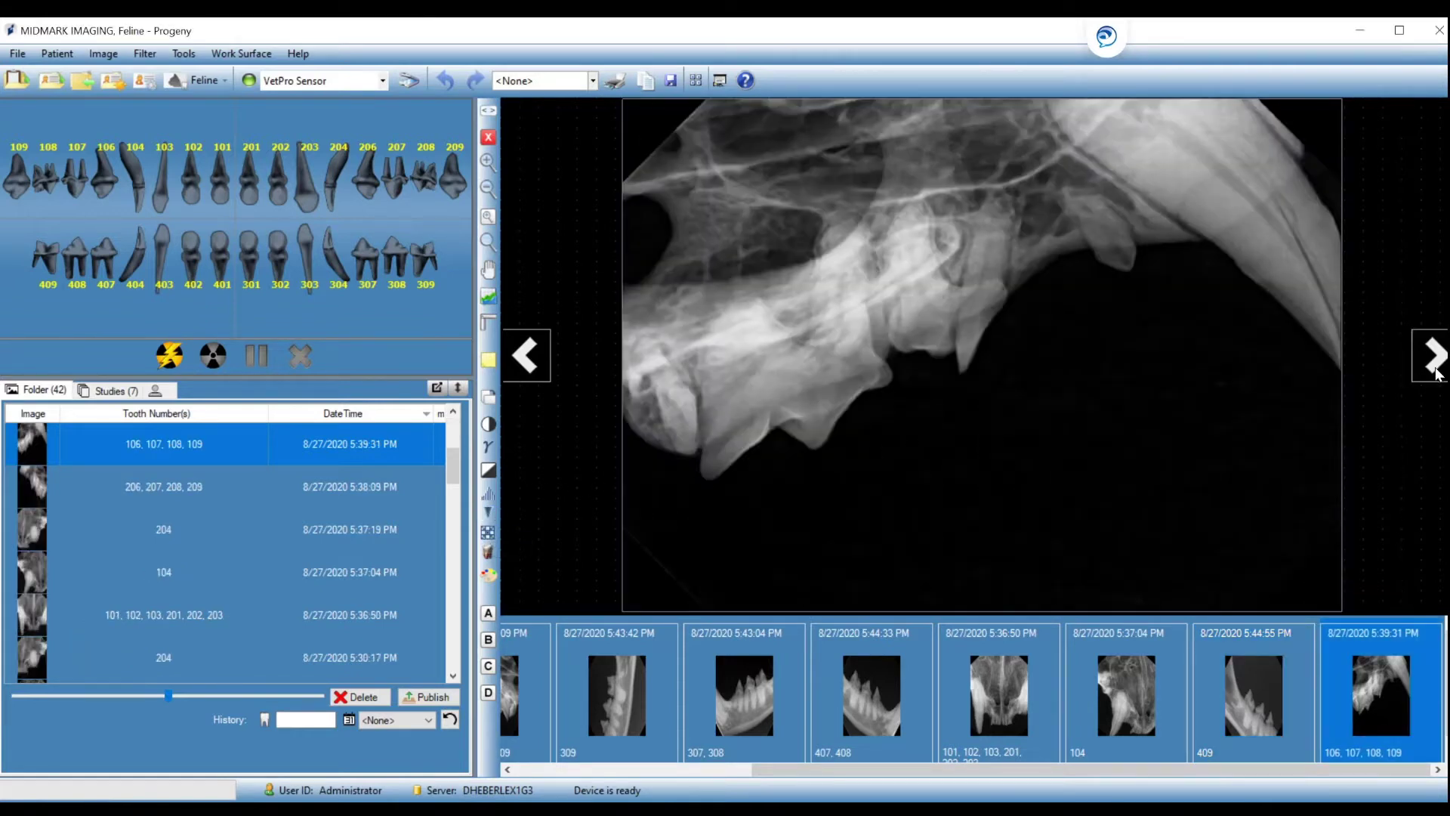
click(489, 471)
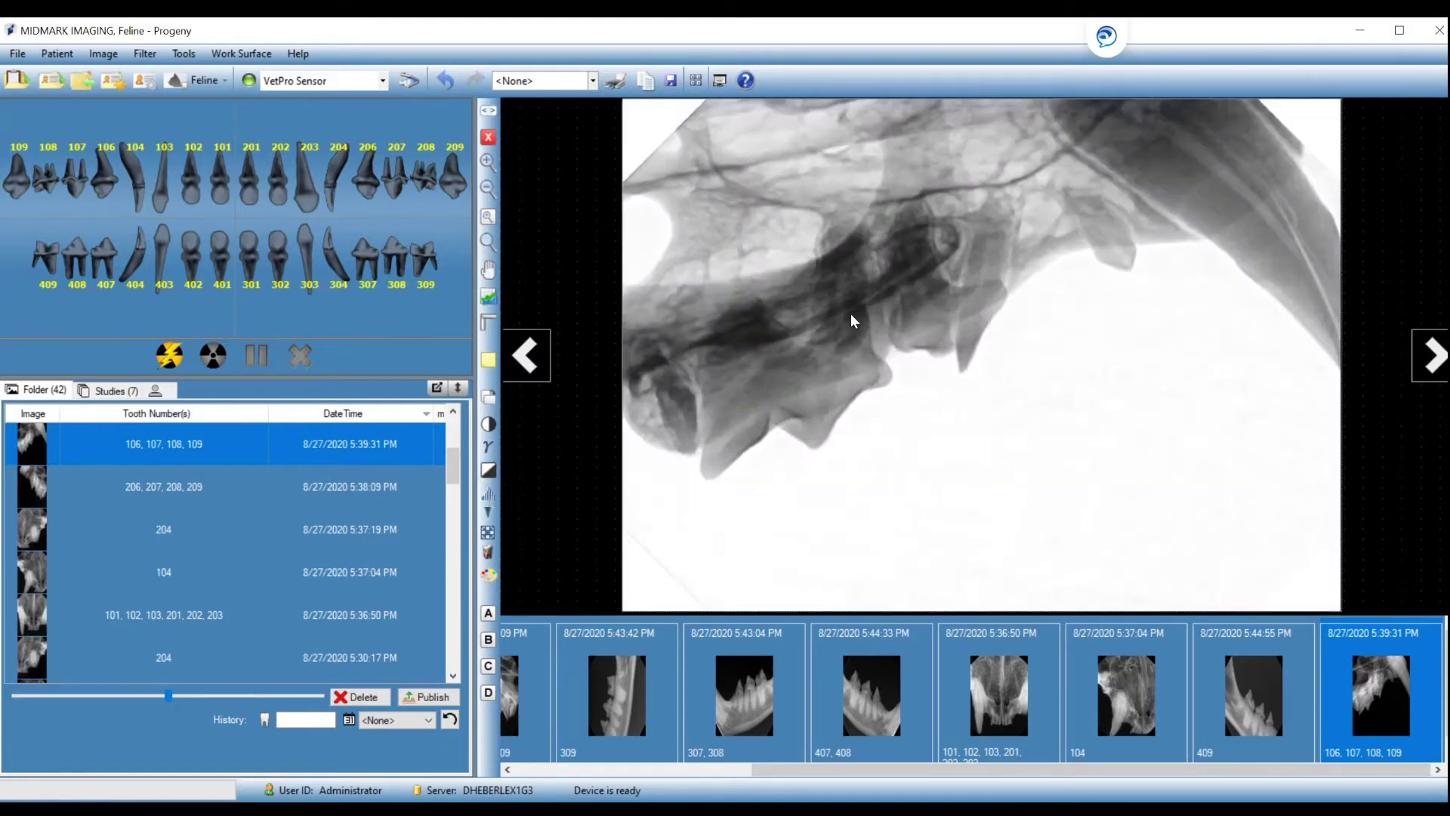
click(489, 470)
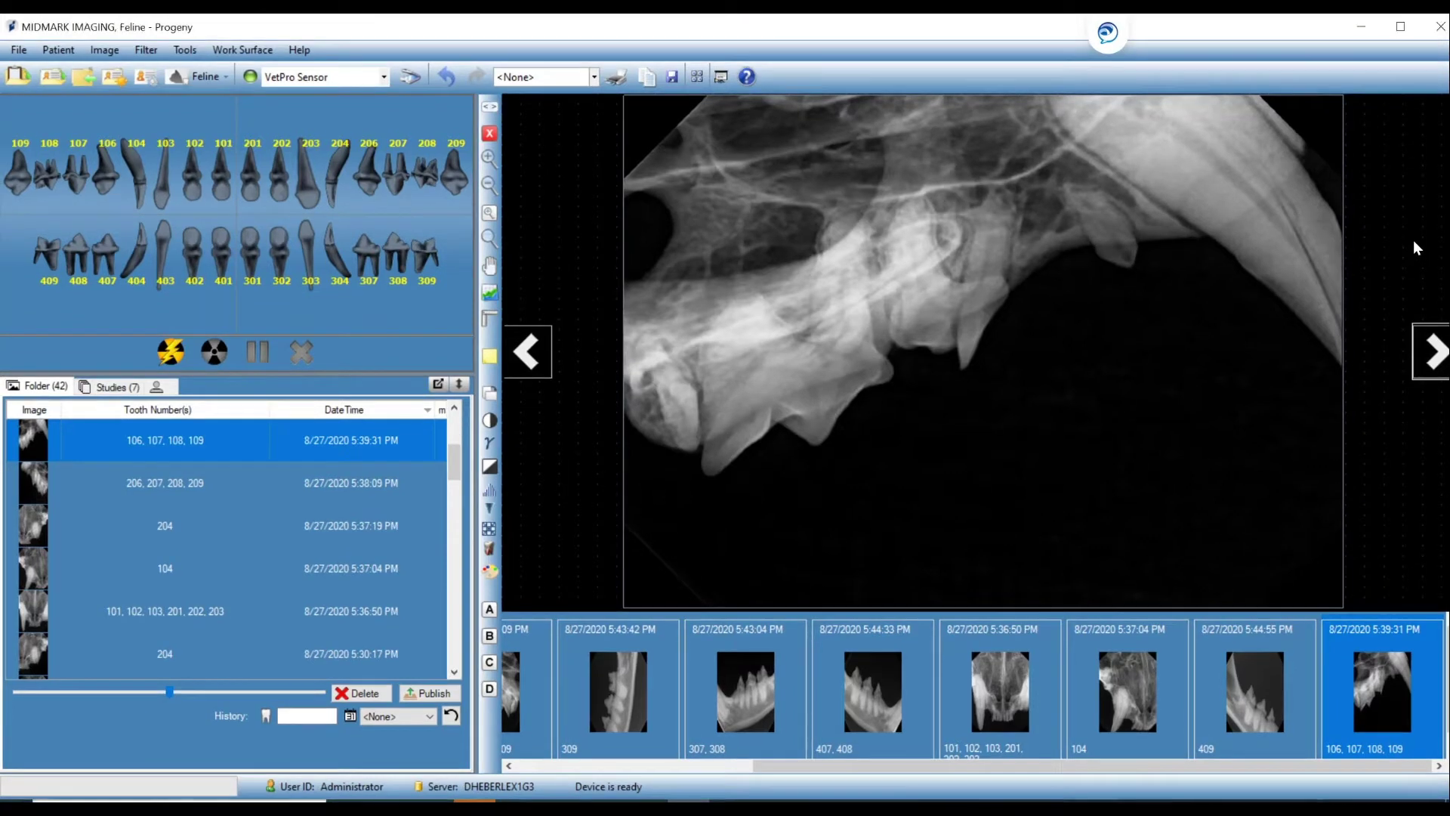
right_click(1412, 240)
Remove all images from the viewer, then acquire new X-rays of teeth 106–109 and tooth 404.
click(1371, 384)
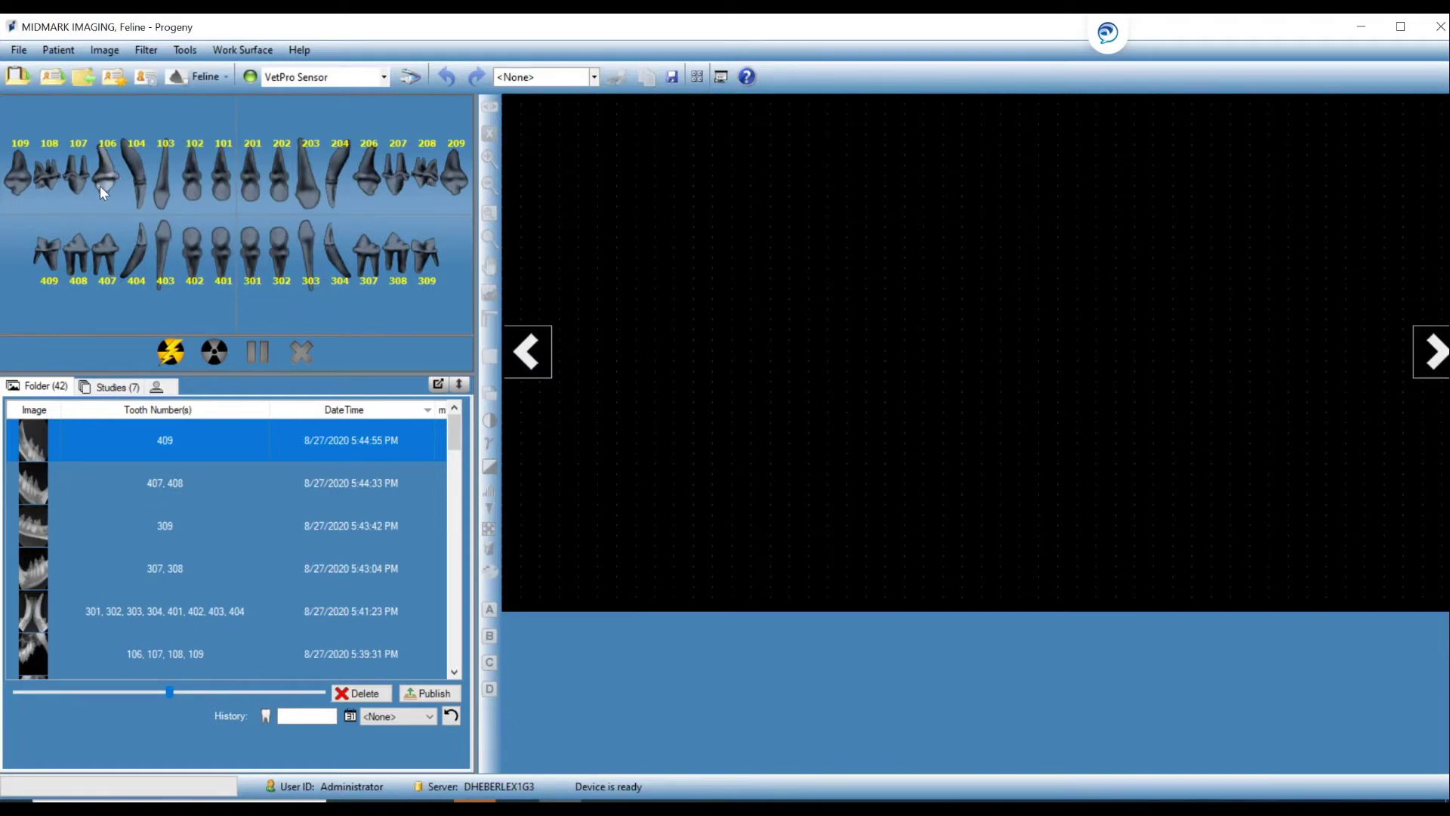
click(17, 187)
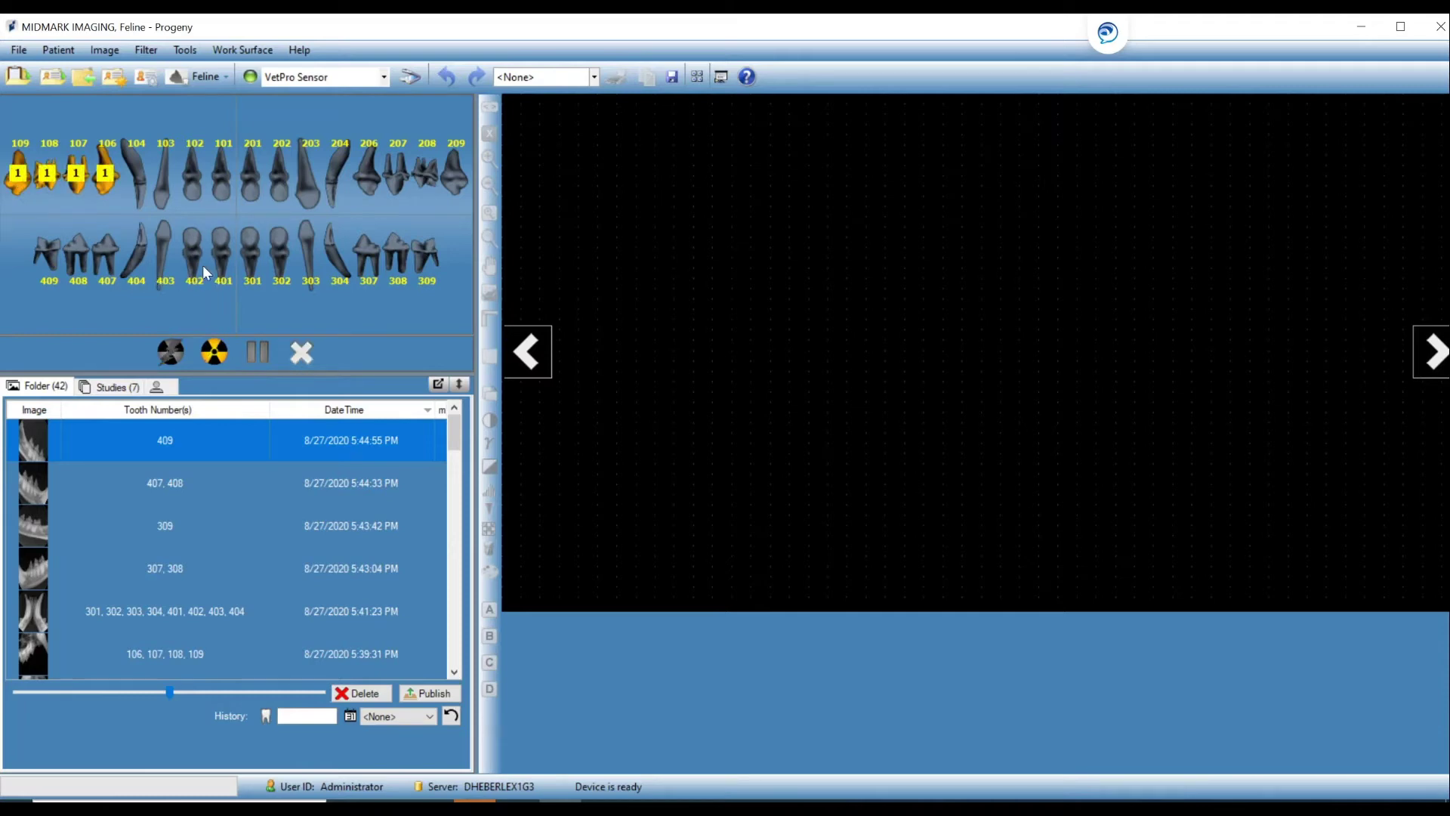
click(139, 264)
click(216, 353)
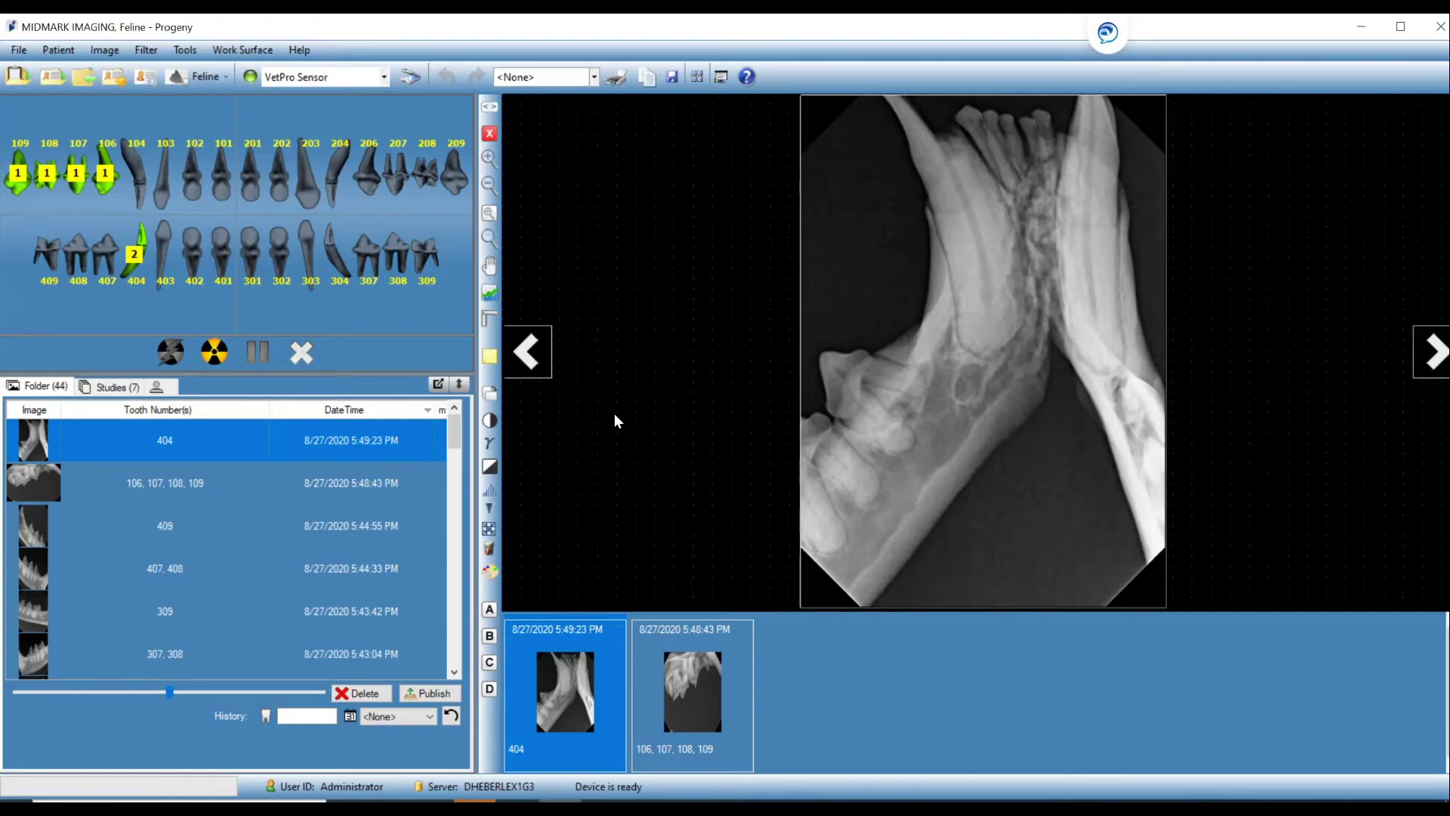
Tile the 404 and 106–109 X-rays on the work surface and give the 106–109 image 0.70 gamma.
click(718, 77)
right_click(870, 176)
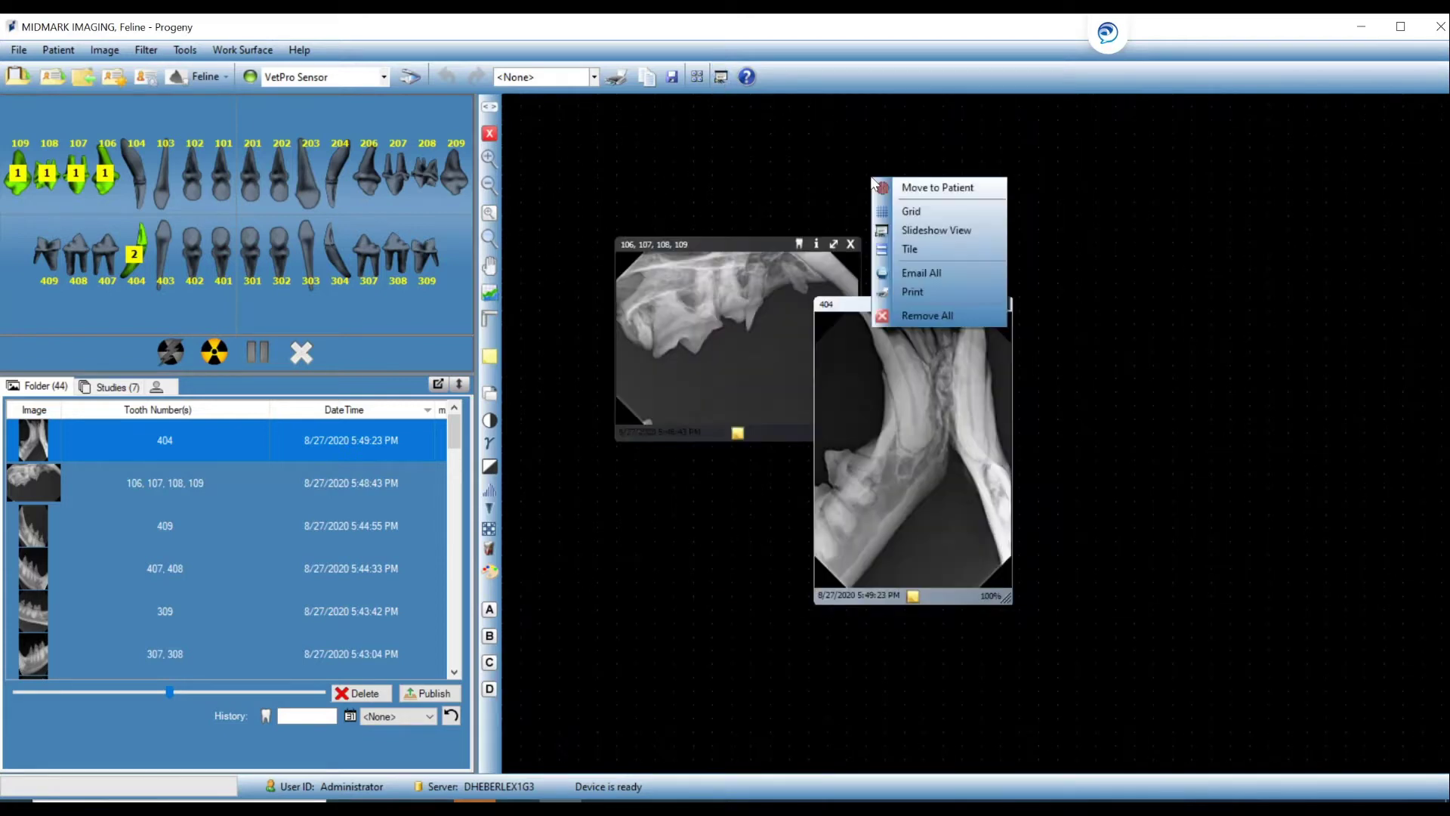
click(903, 251)
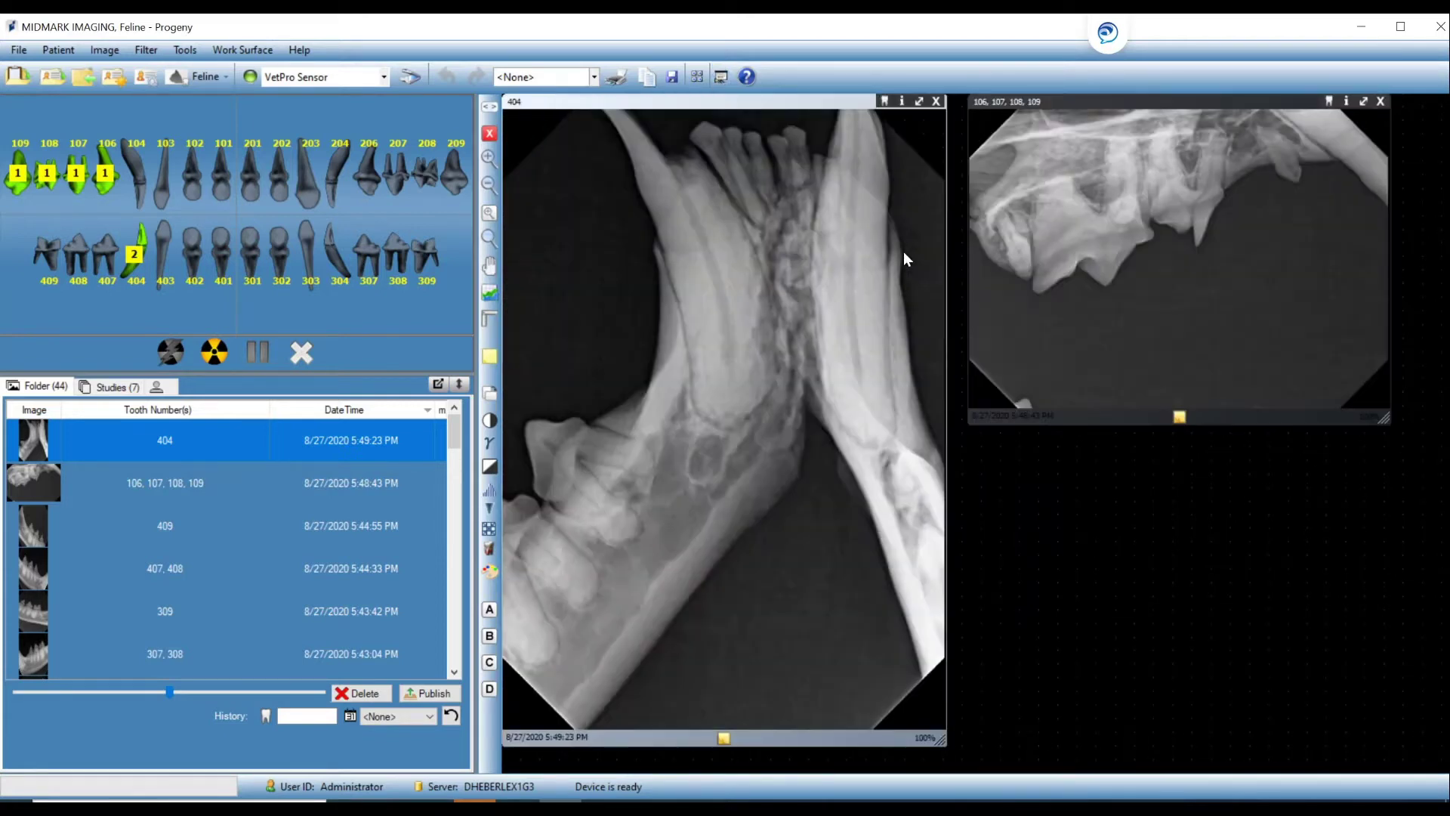
click(1158, 271)
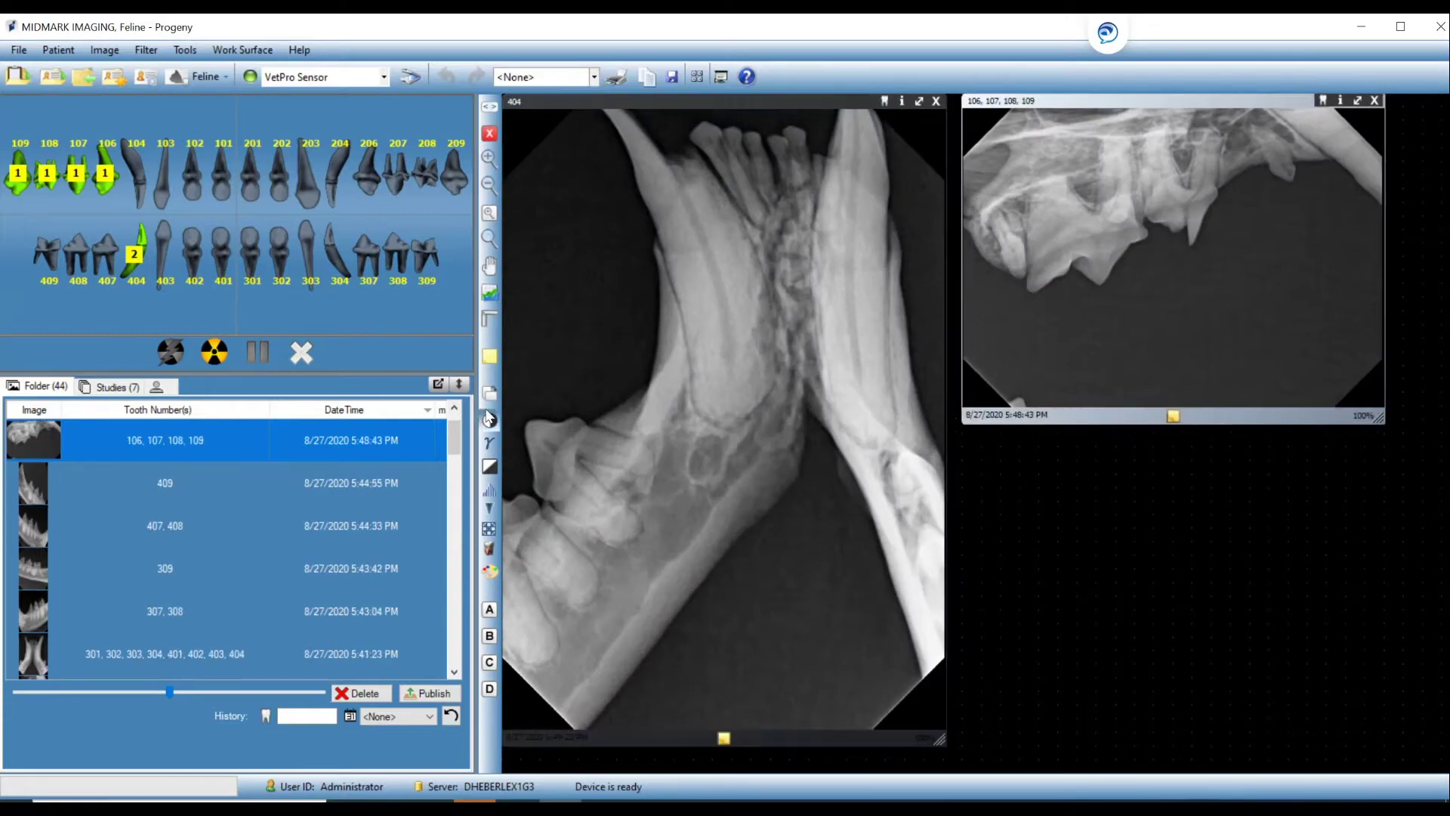
click(488, 446)
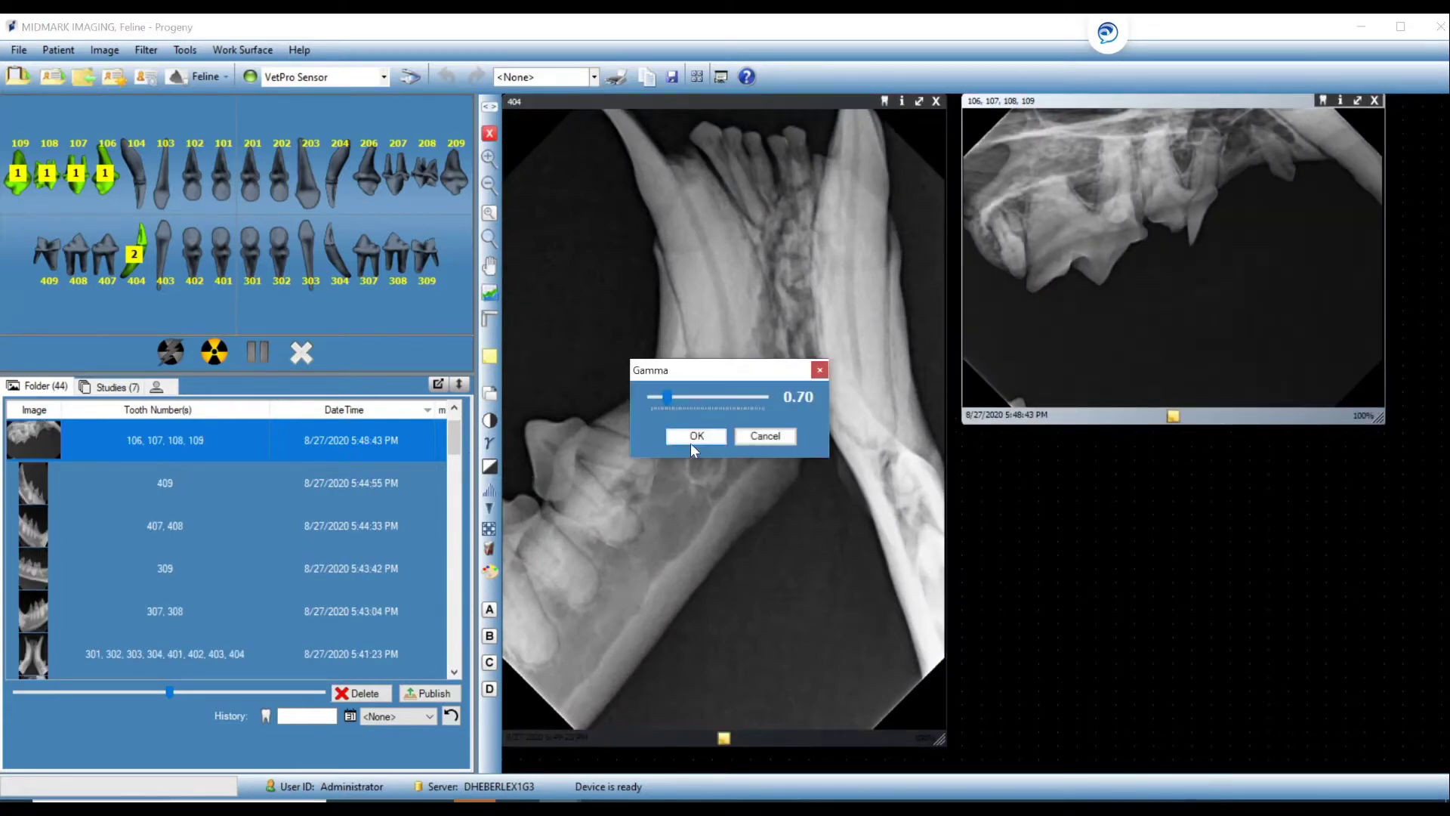
click(692, 438)
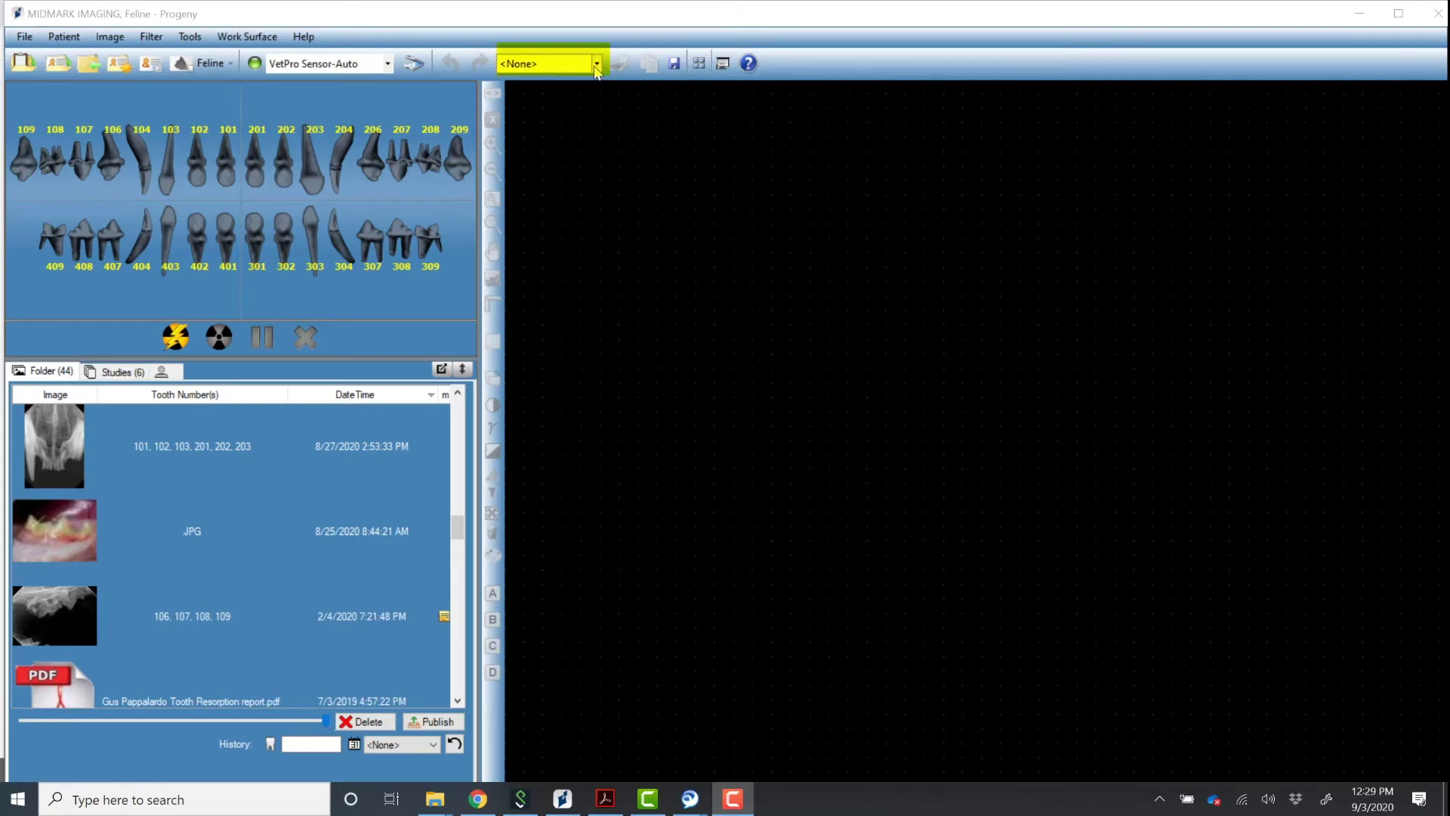
click(596, 66)
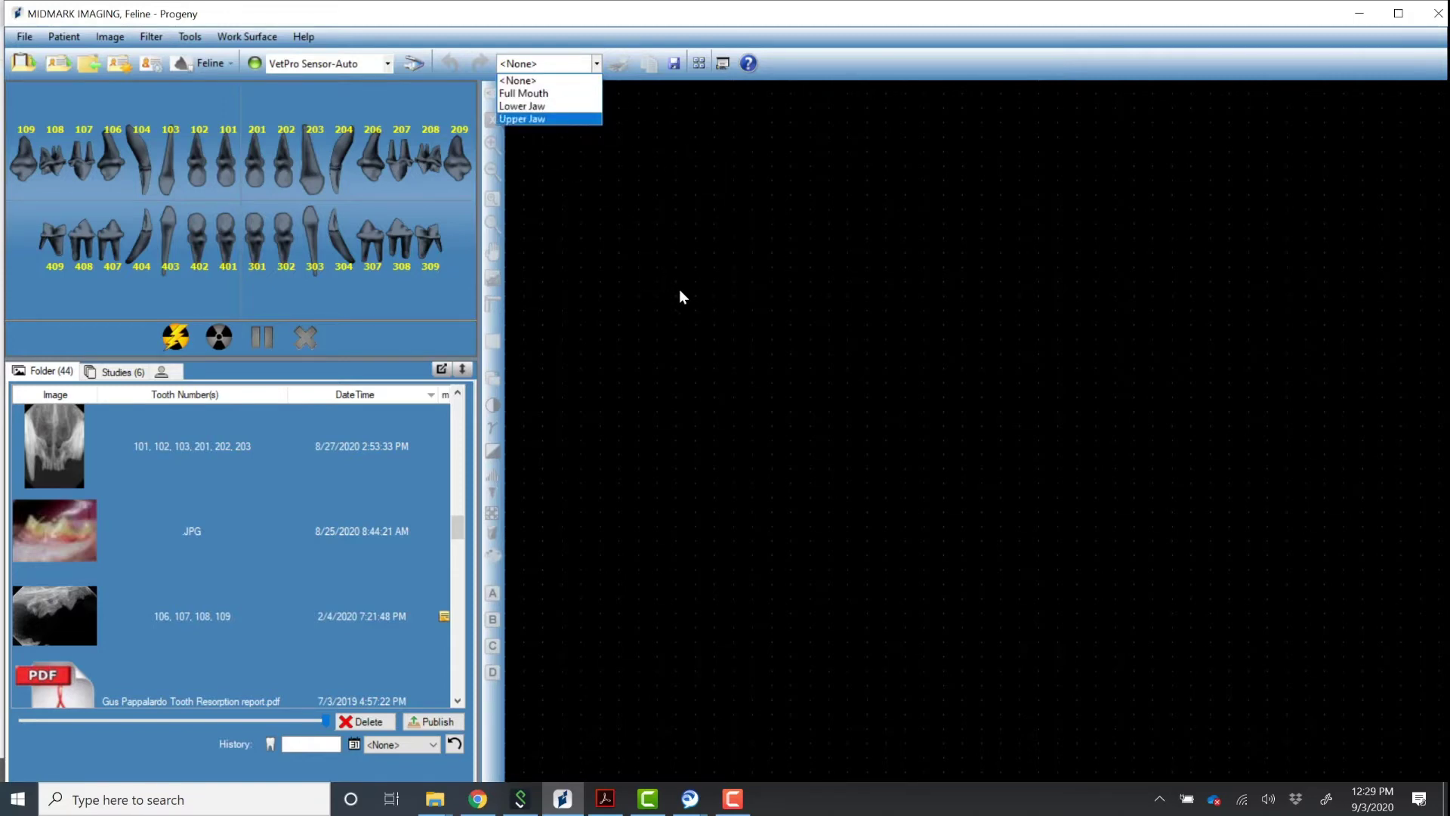
click(627, 342)
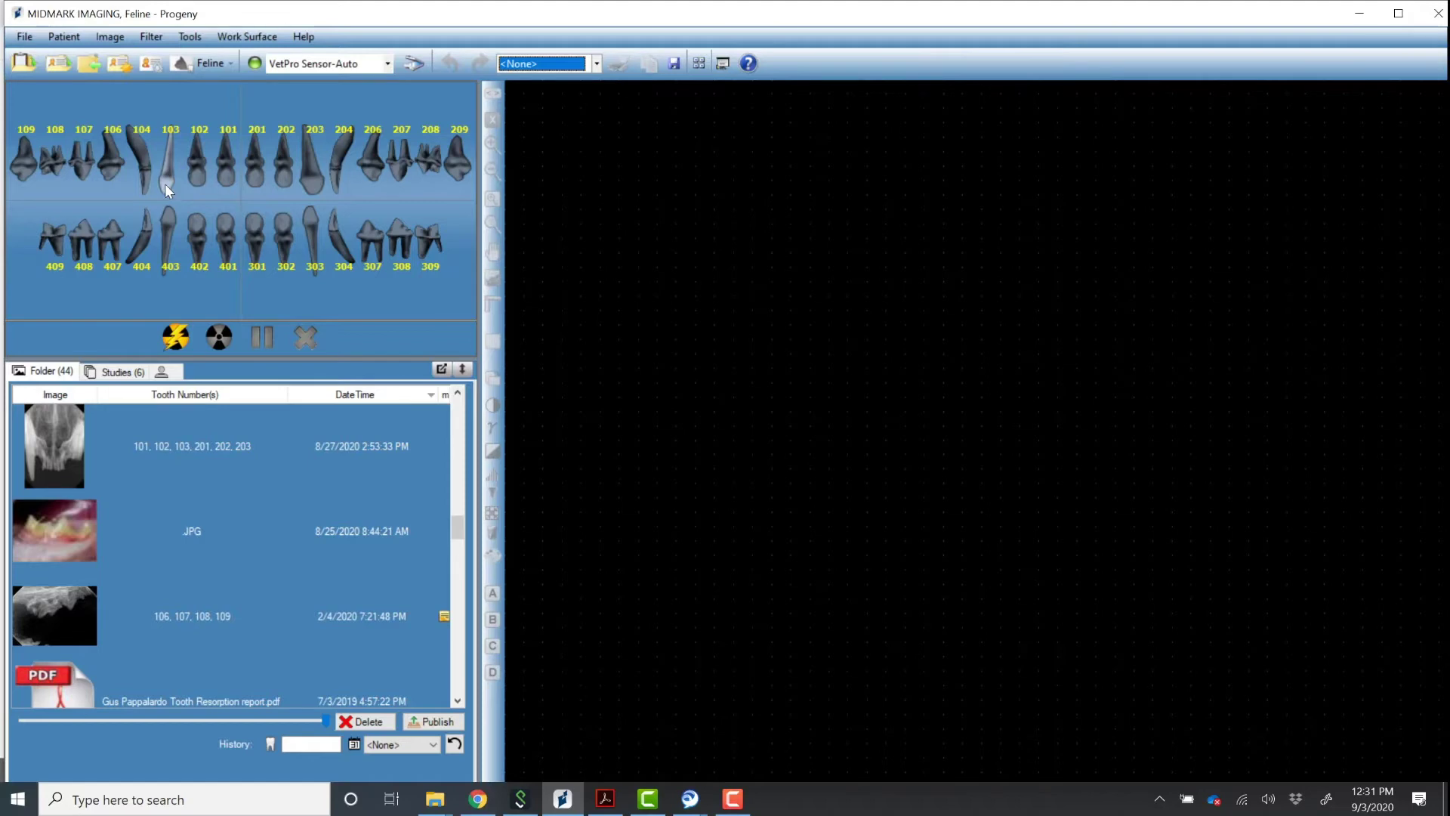
Number the upper teeth as sequences 1–5, from 103–203 through 109–106.
click(165, 184)
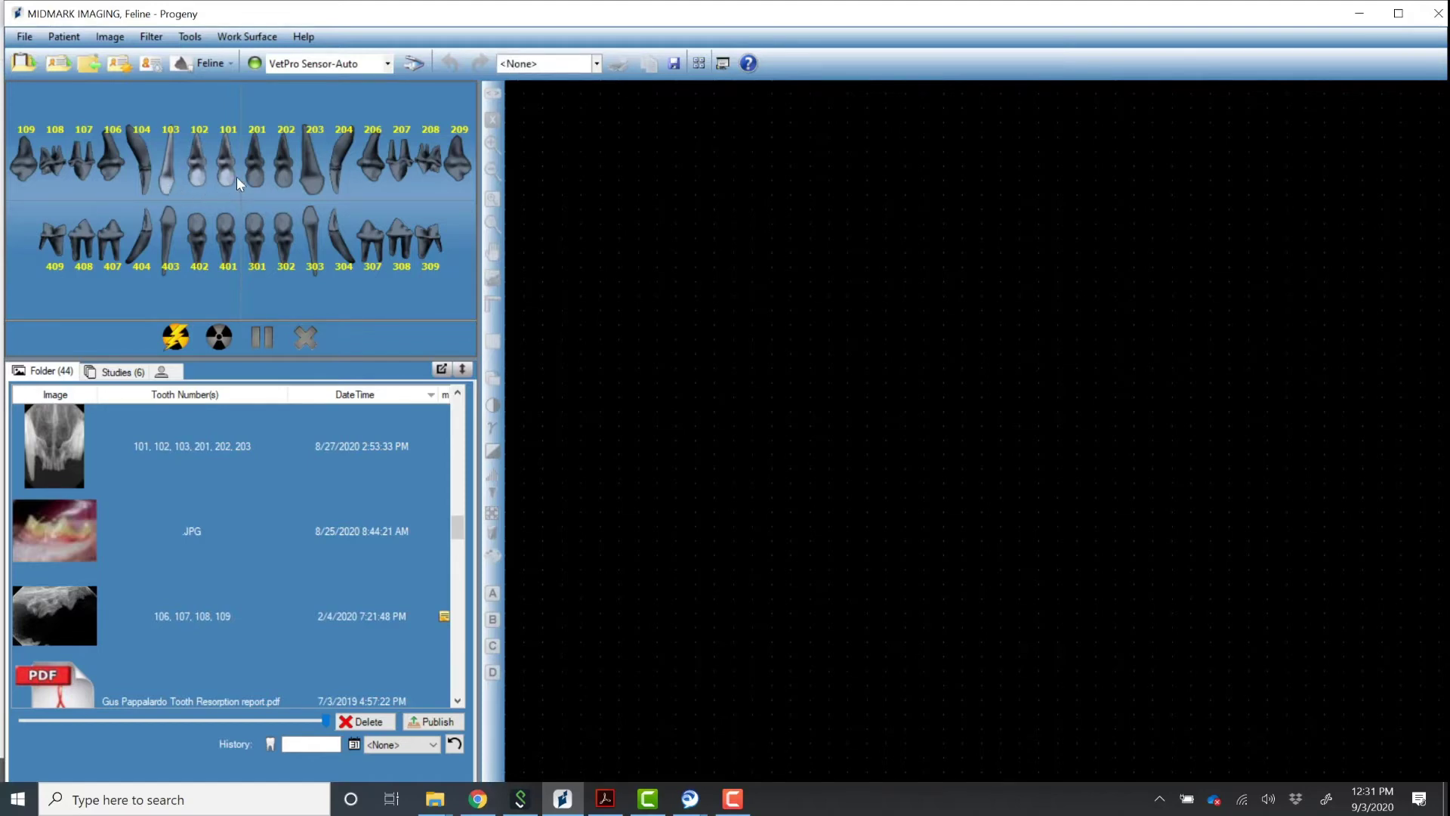
drag(309, 180, 312, 179)
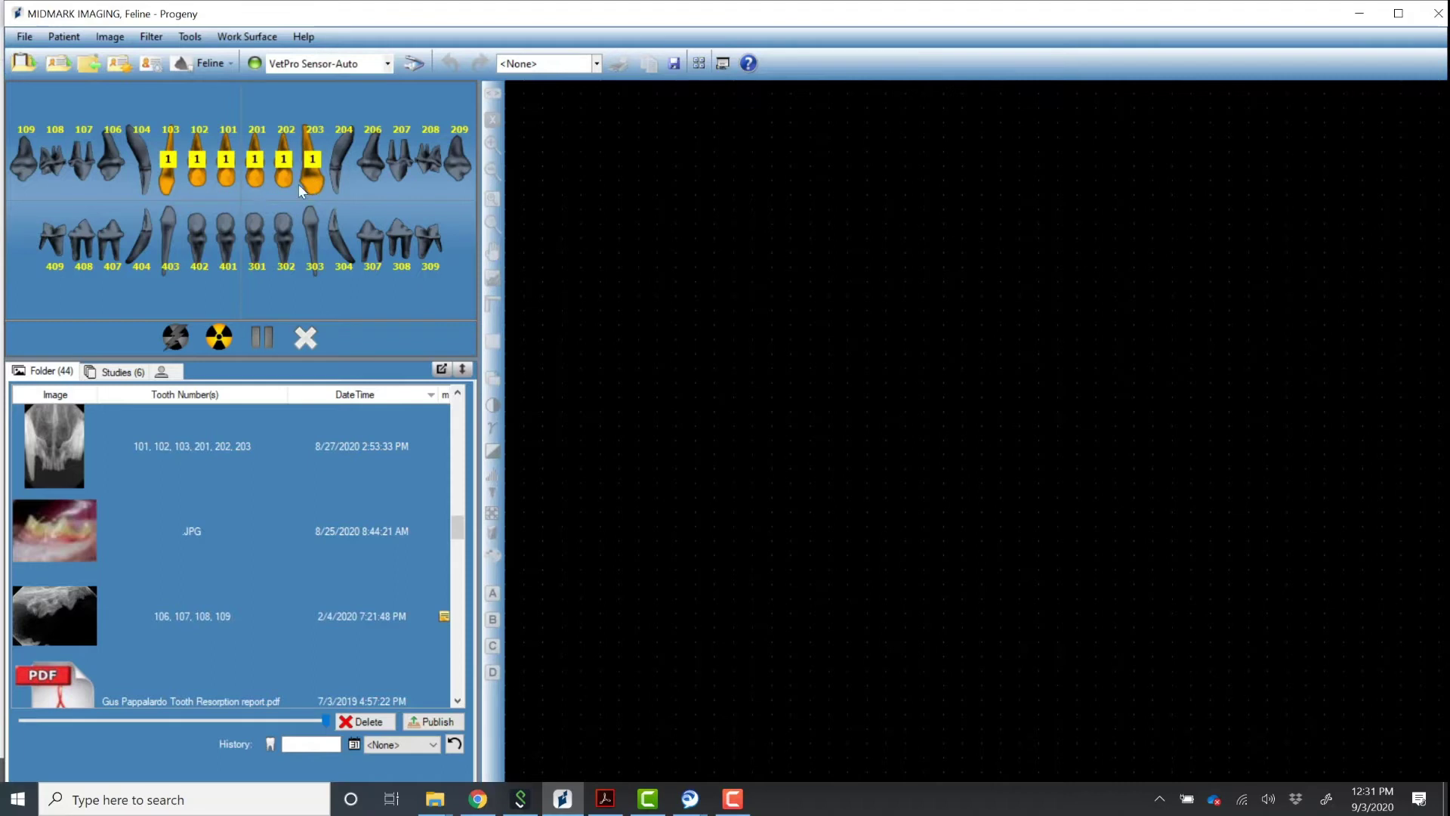
click(138, 149)
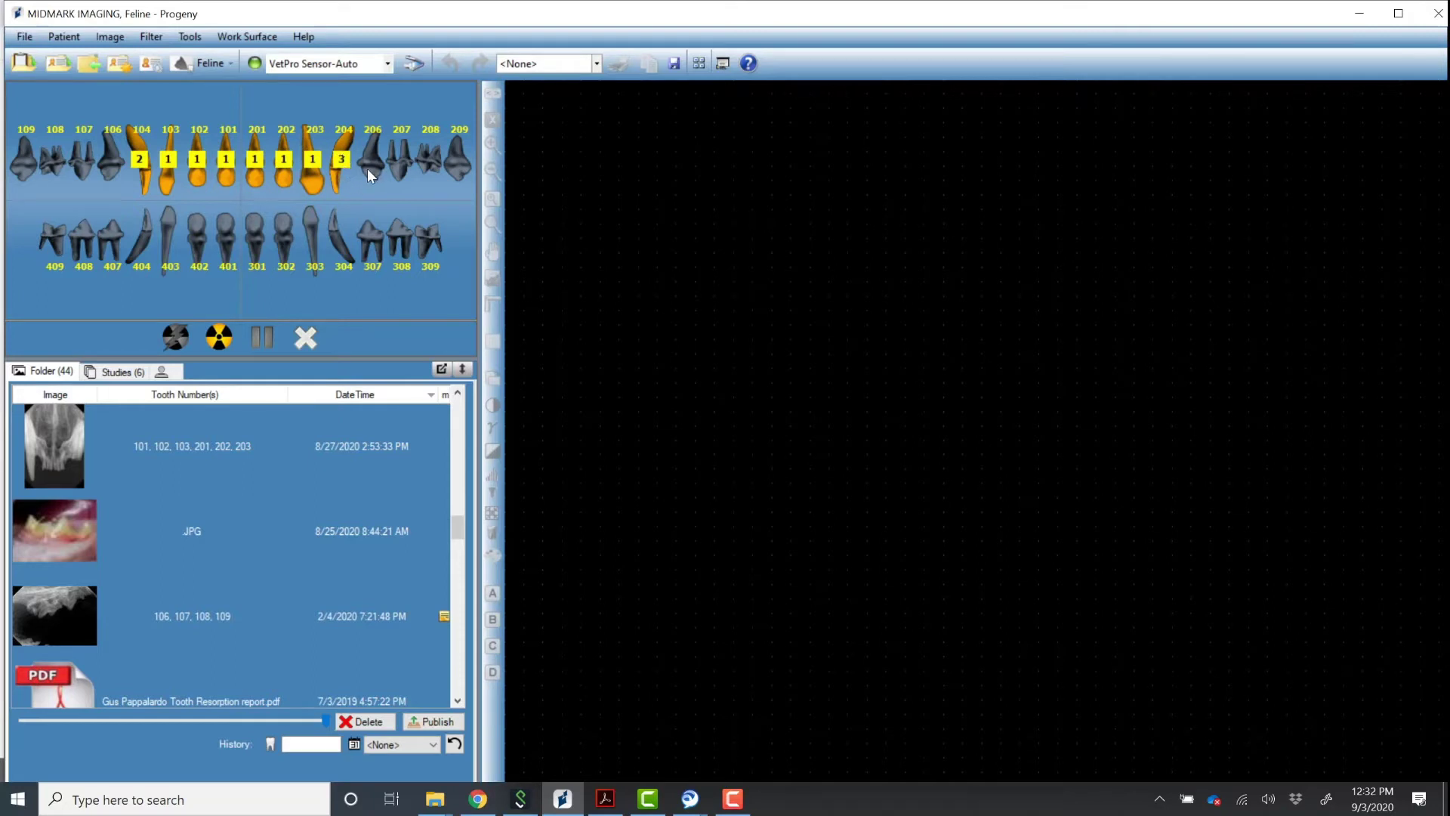
click(456, 165)
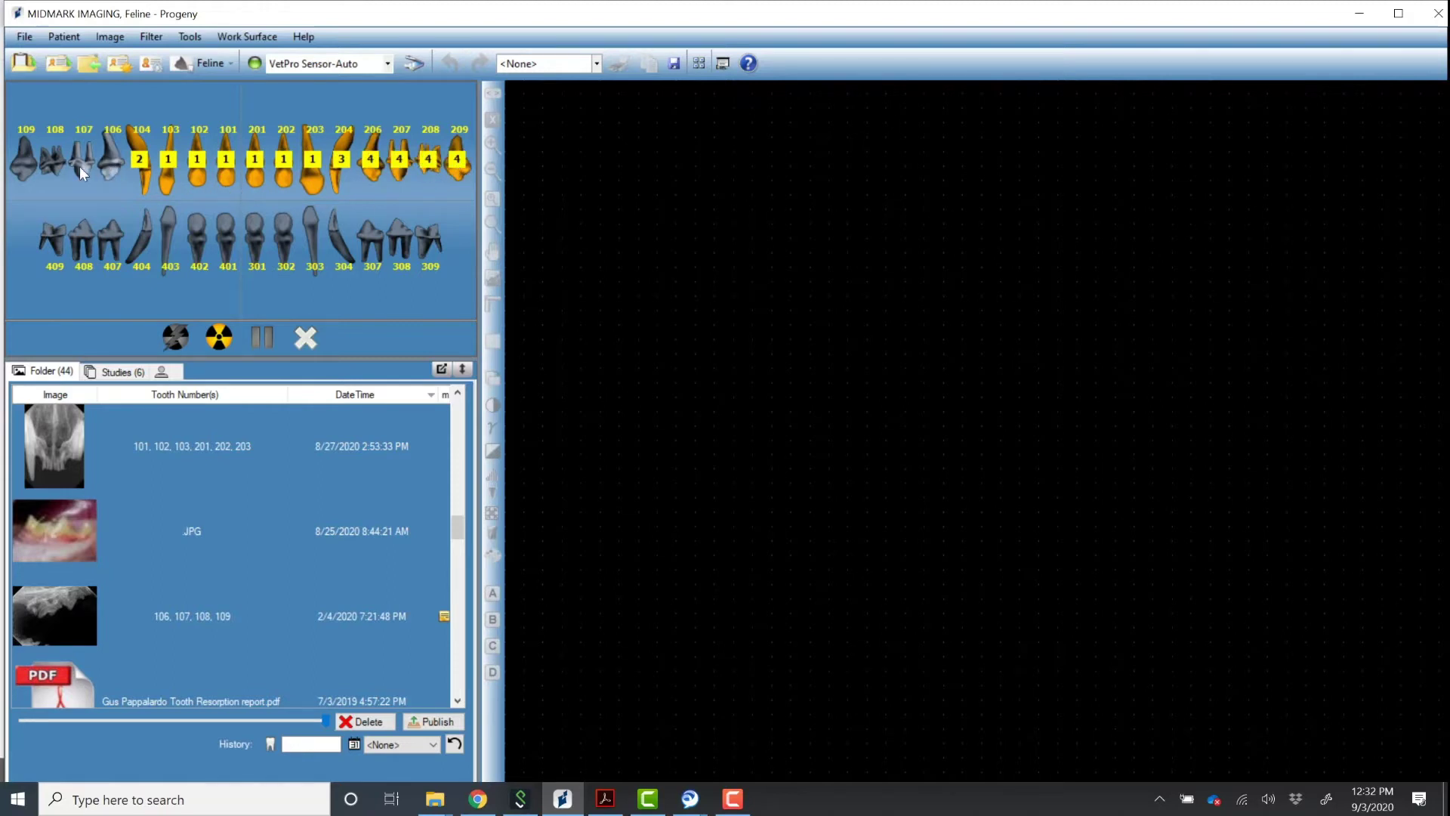
click(18, 177)
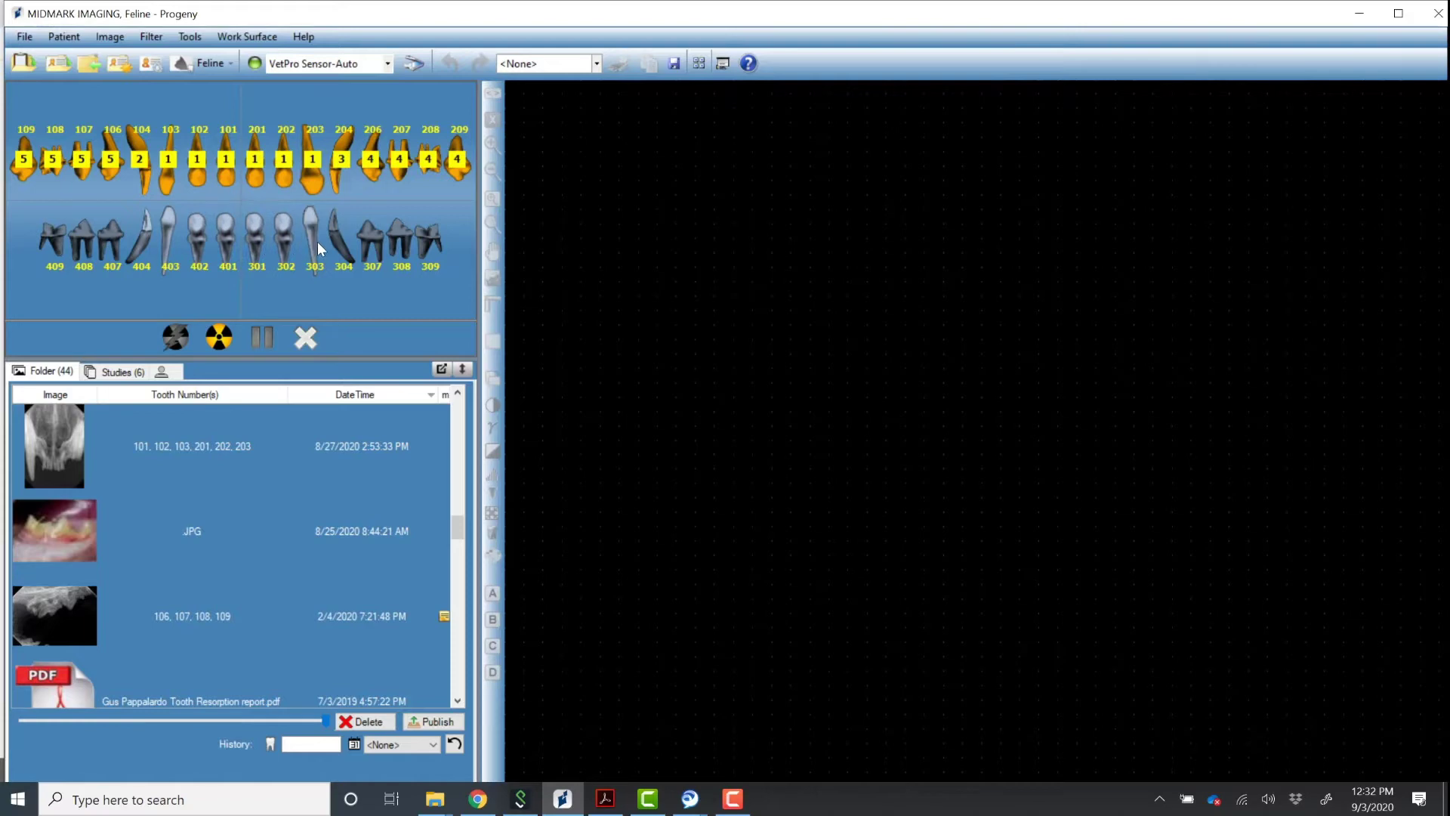
Number the lower teeth as sequences 6–10, with 407–408 as 9 and 409 as 10.
click(340, 239)
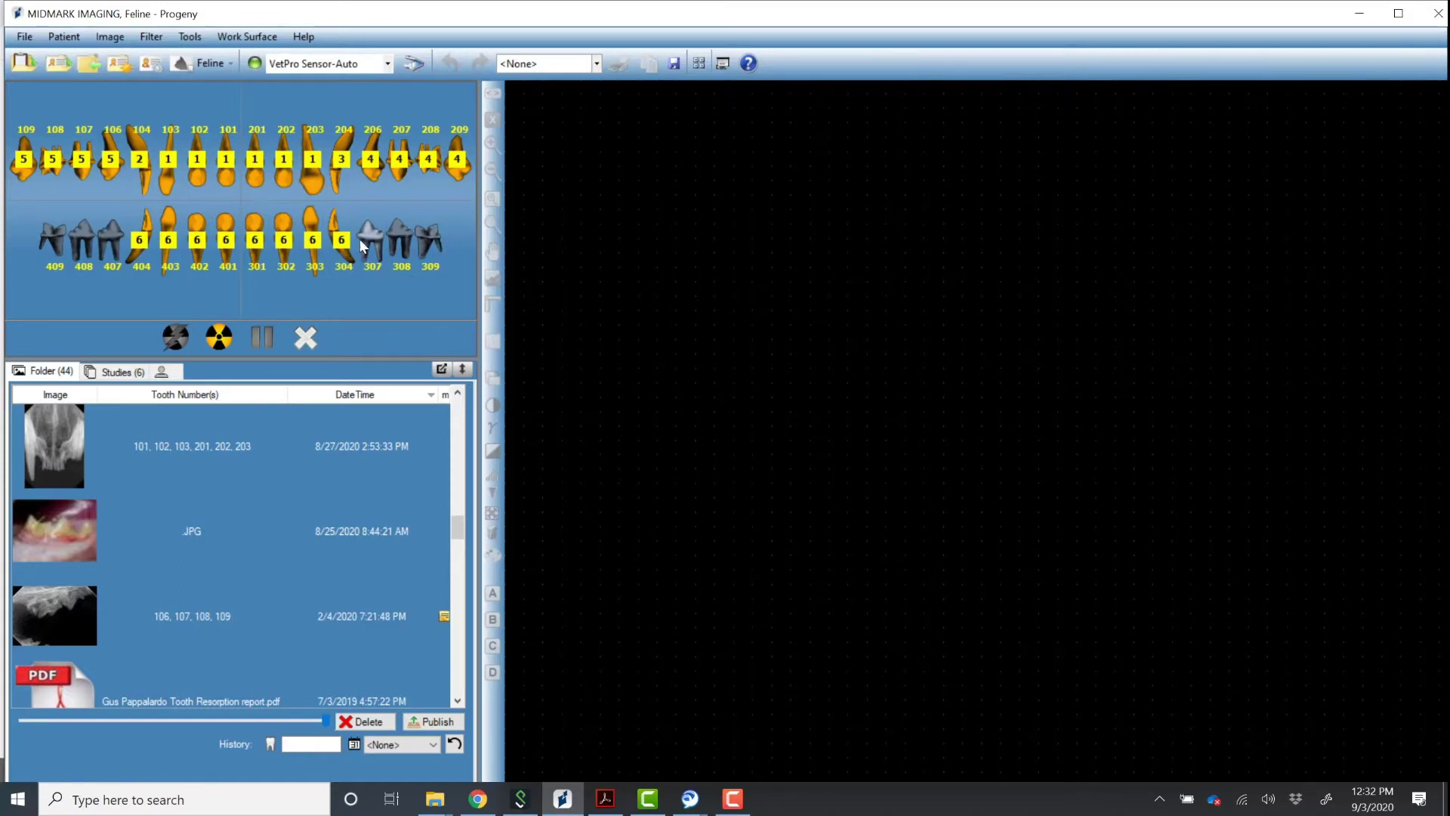
click(427, 249)
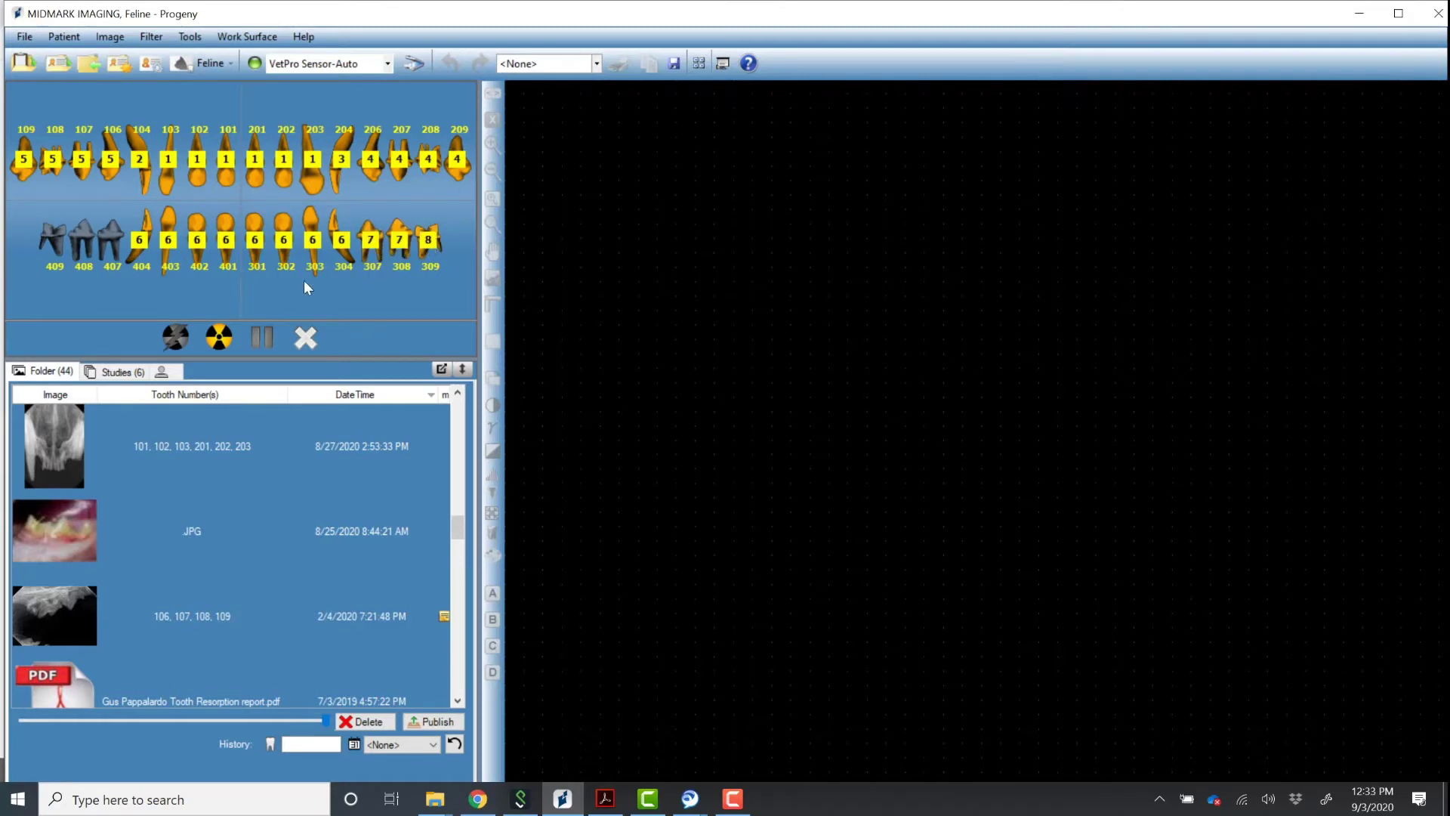
drag(116, 247, 47, 248)
click(50, 241)
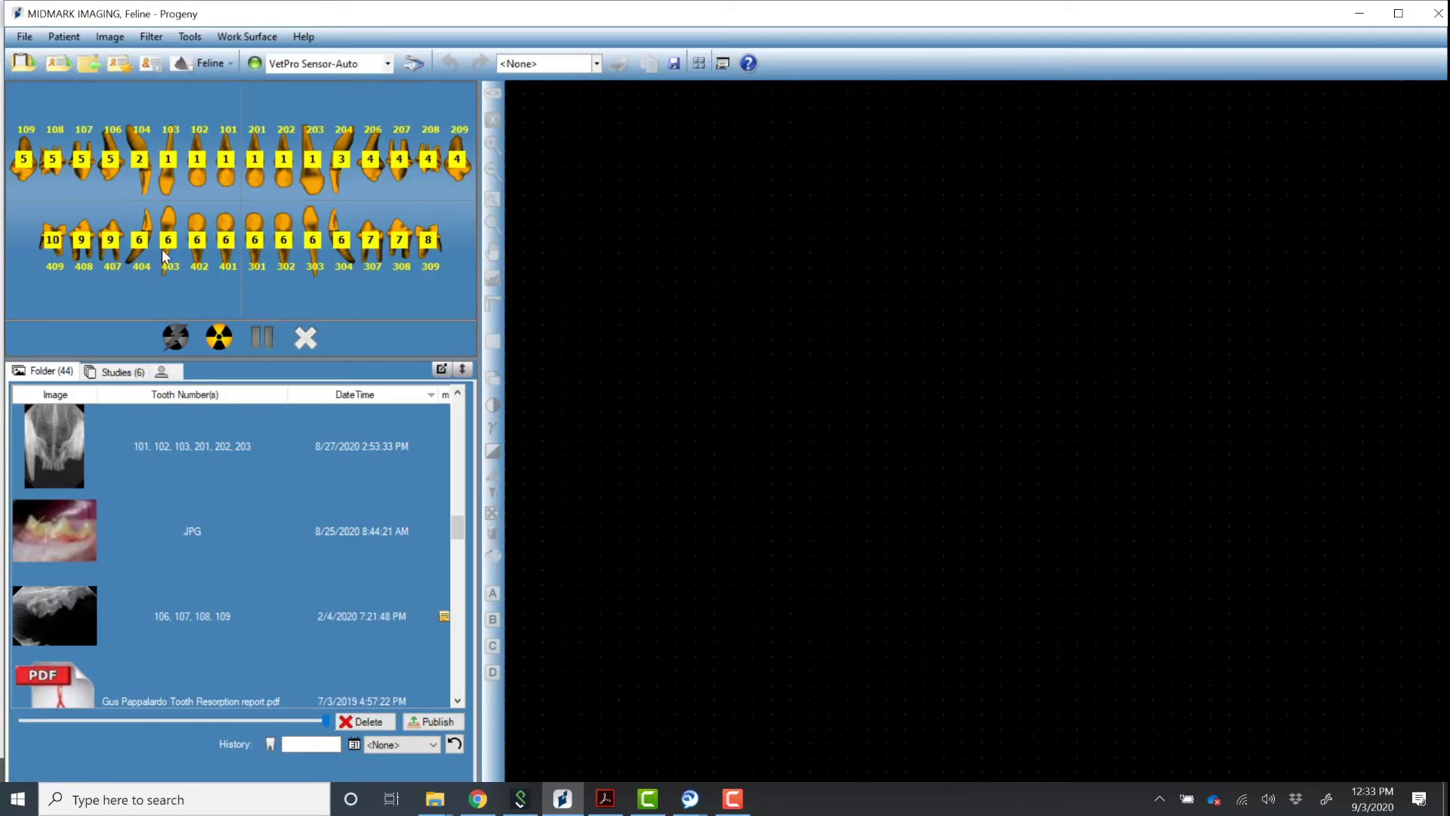
Save the current feline sequences as a new template named 'DH Full Mouth Feline'.
right_click(196, 229)
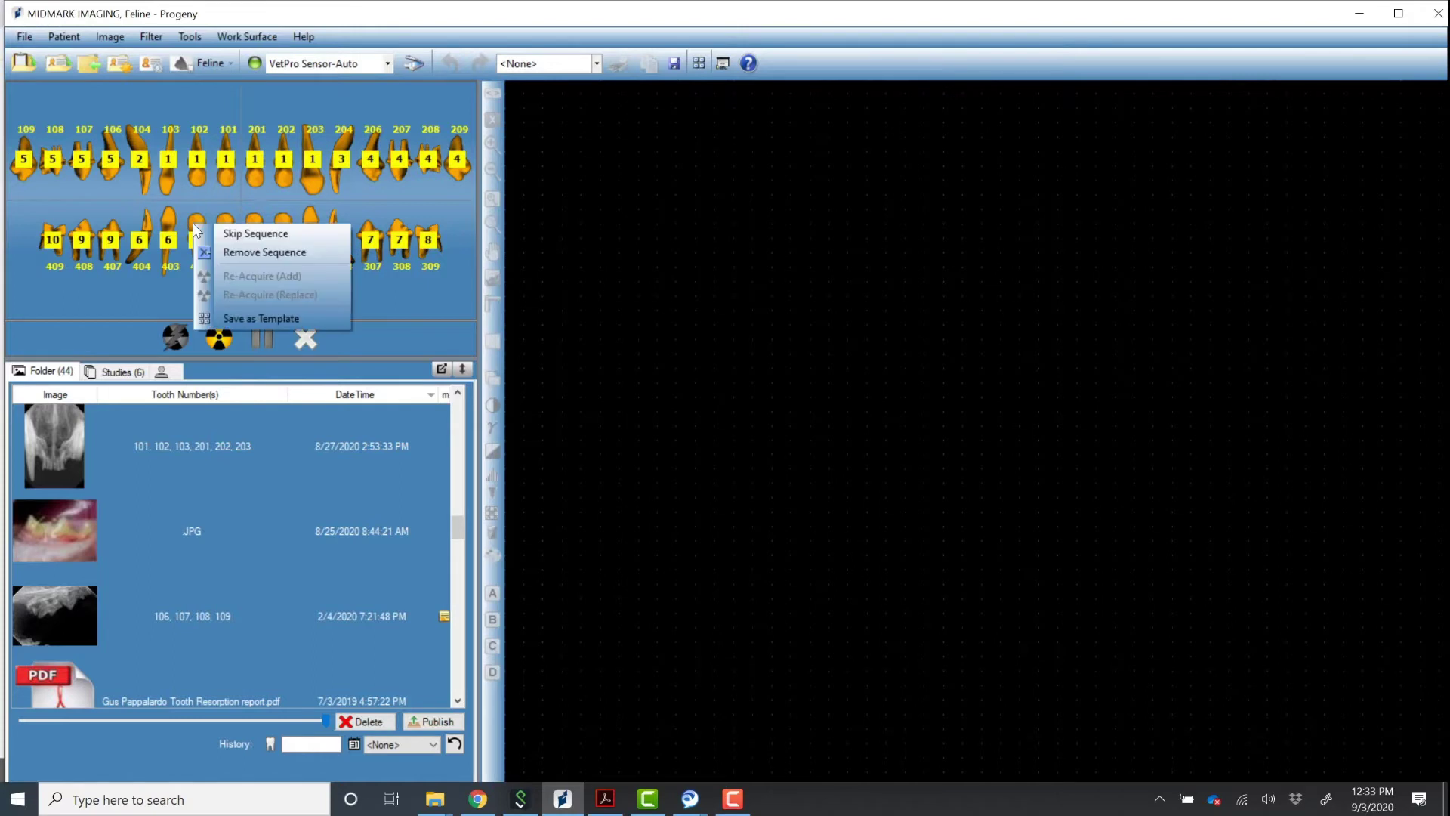
click(264, 318)
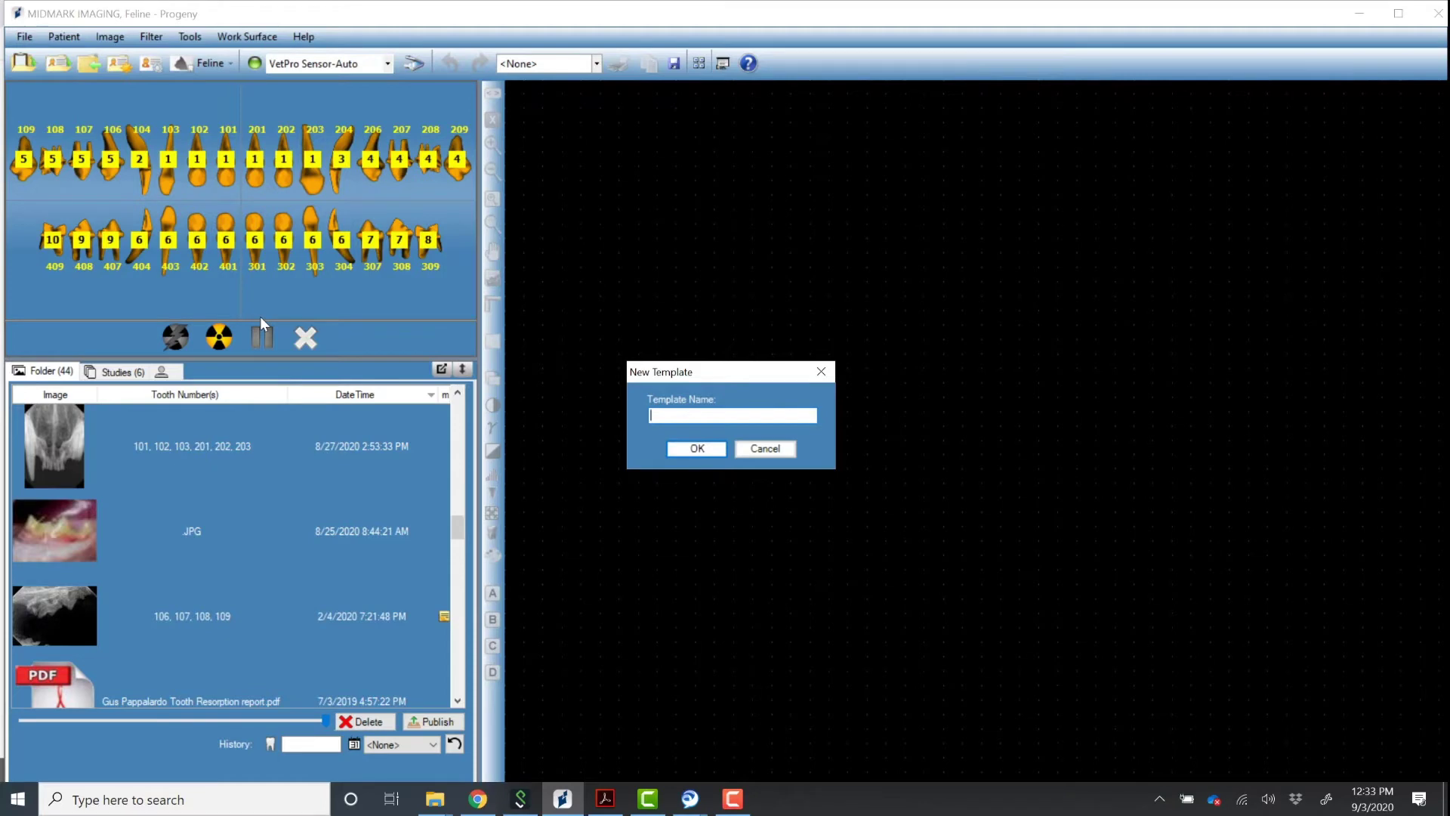
text(DH Full Mouth Feline)
click(711, 450)
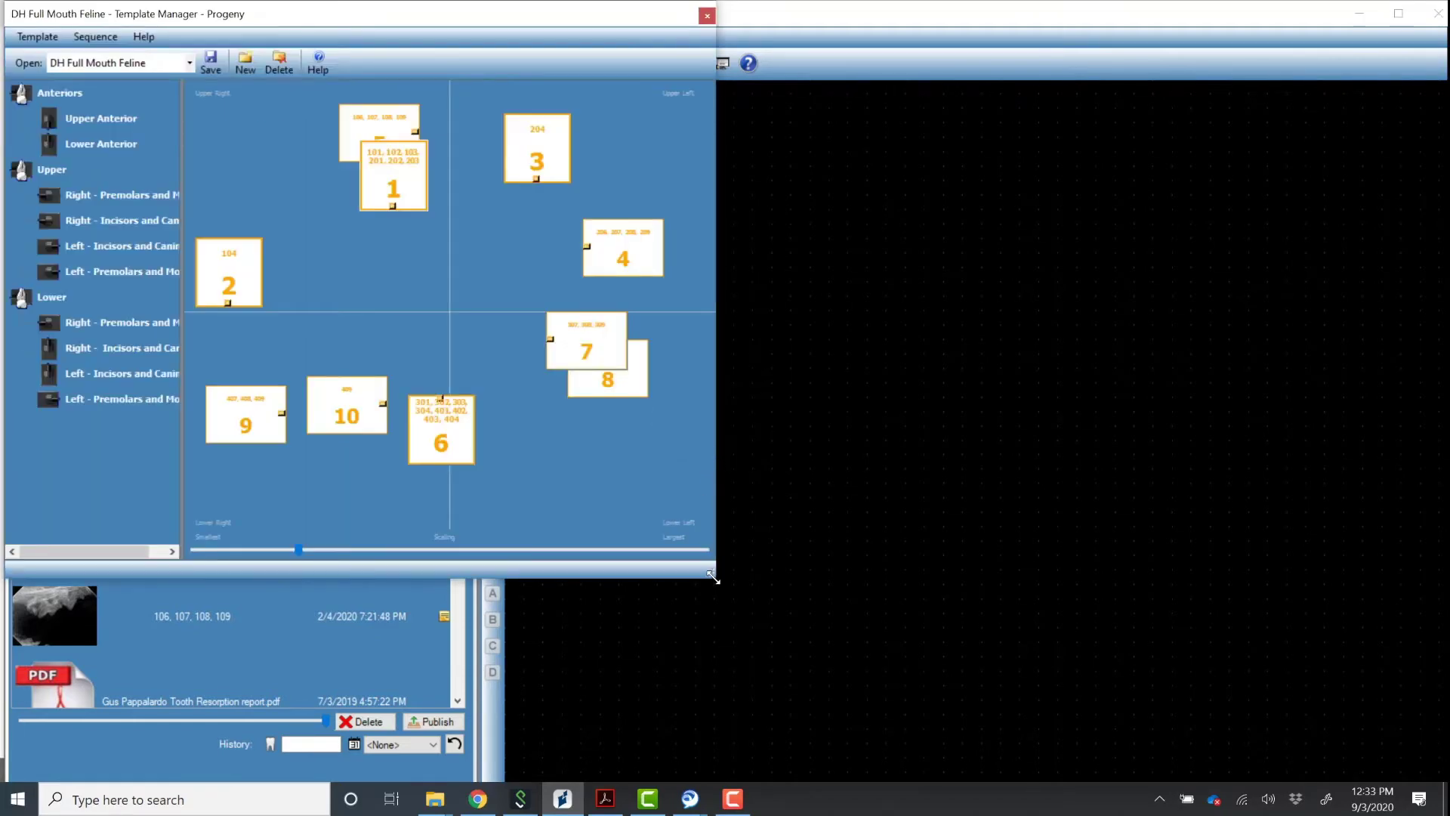
Enlarge the Template Manager and place slots 5, 2, 1, 3 and 4 in the upper row.
drag(713, 575, 917, 677)
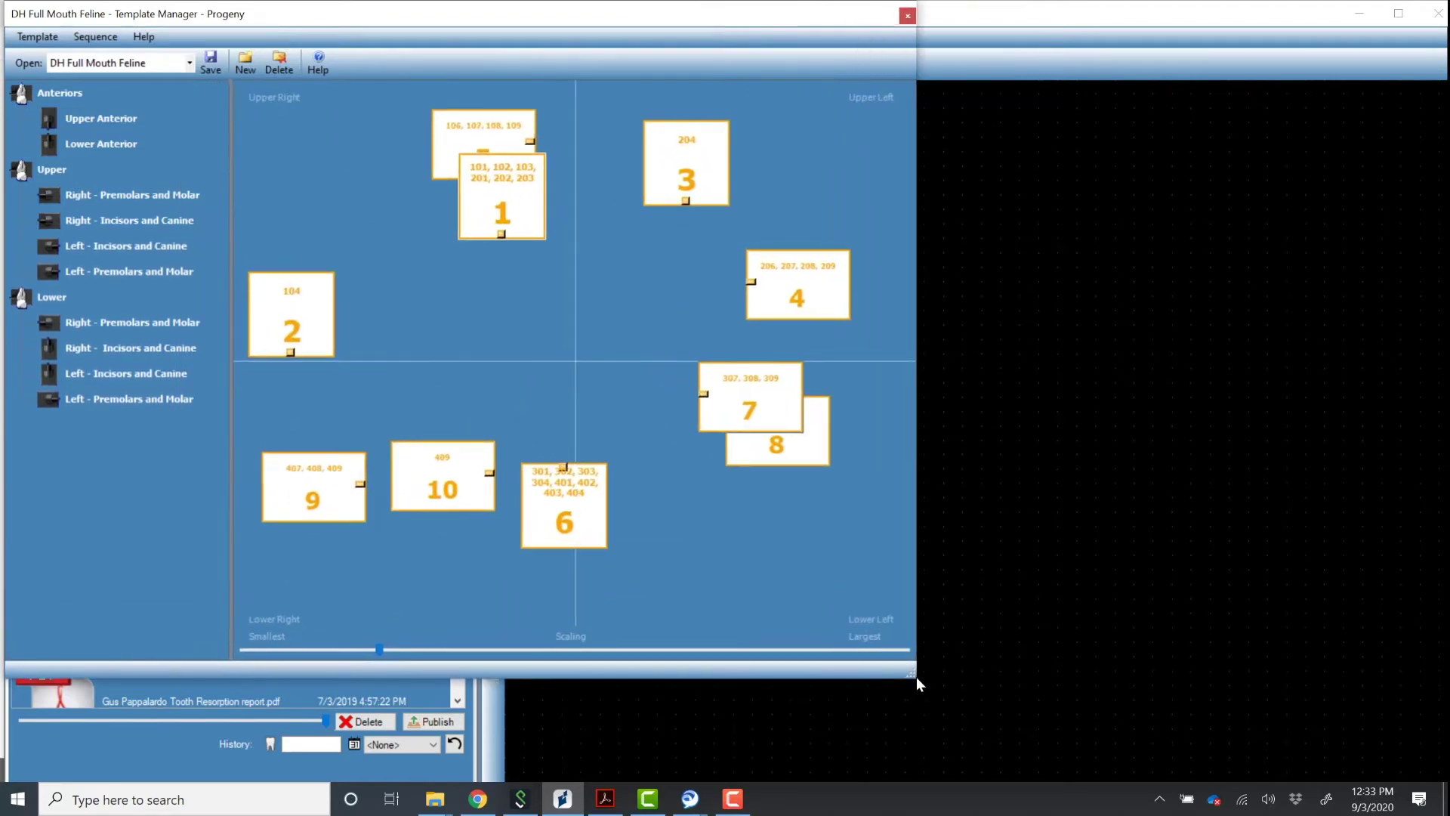
drag(497, 218, 571, 333)
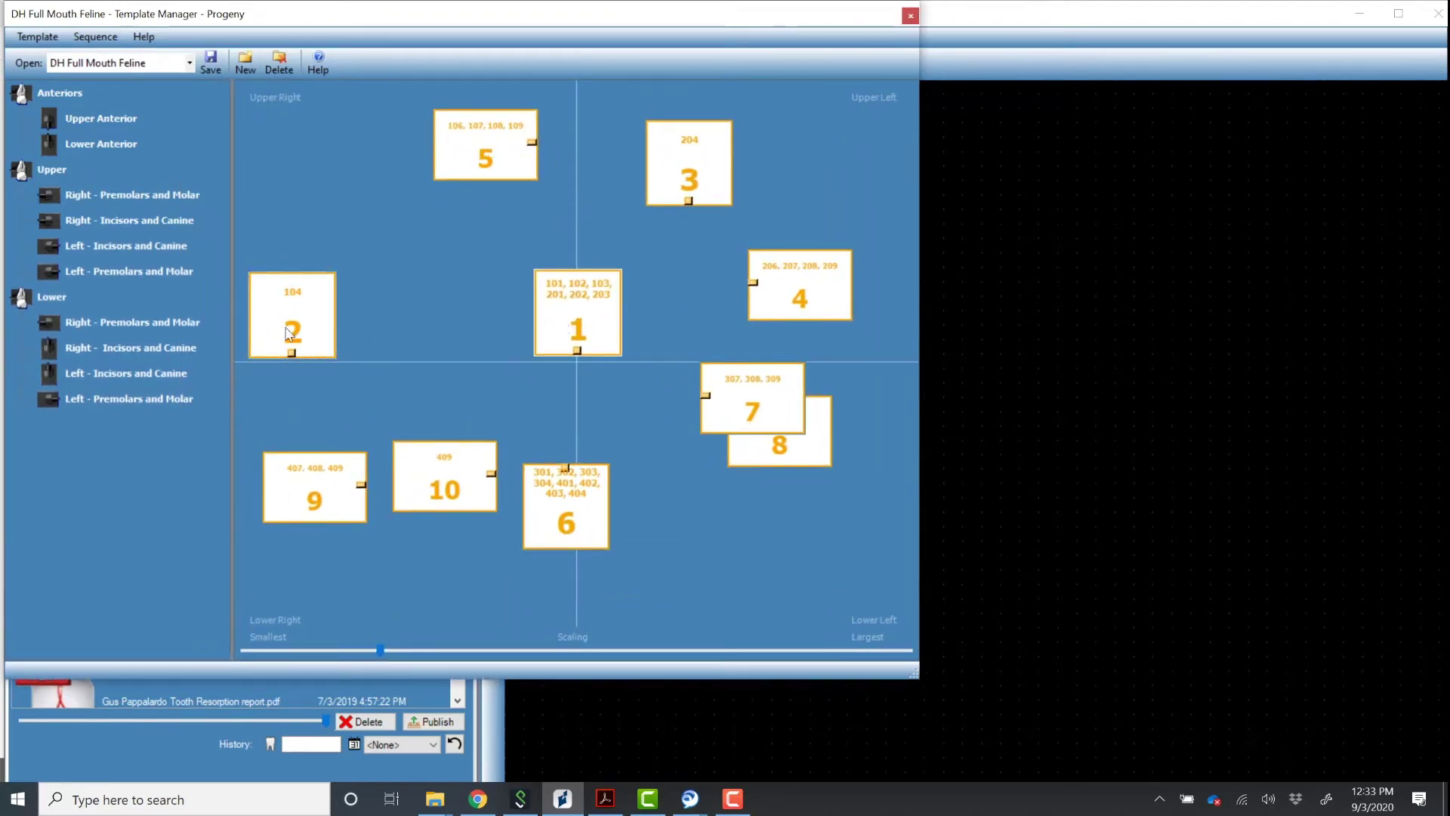
drag(293, 330, 459, 324)
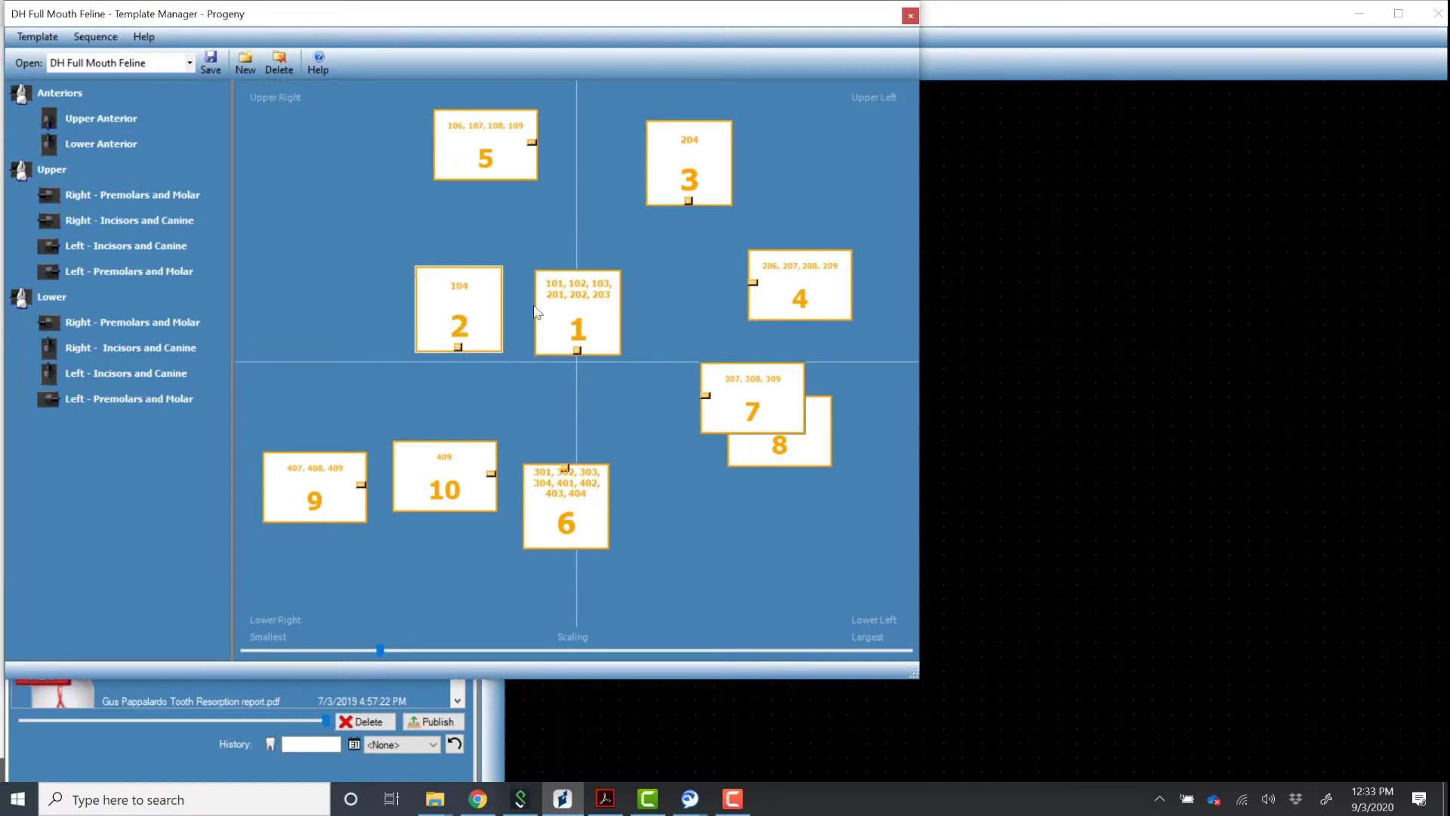
drag(686, 170, 691, 318)
drag(796, 294, 807, 327)
drag(461, 152, 308, 320)
Arrange slots 10, 9, 6, 7 and 8 into the lower row.
drag(545, 523, 555, 440)
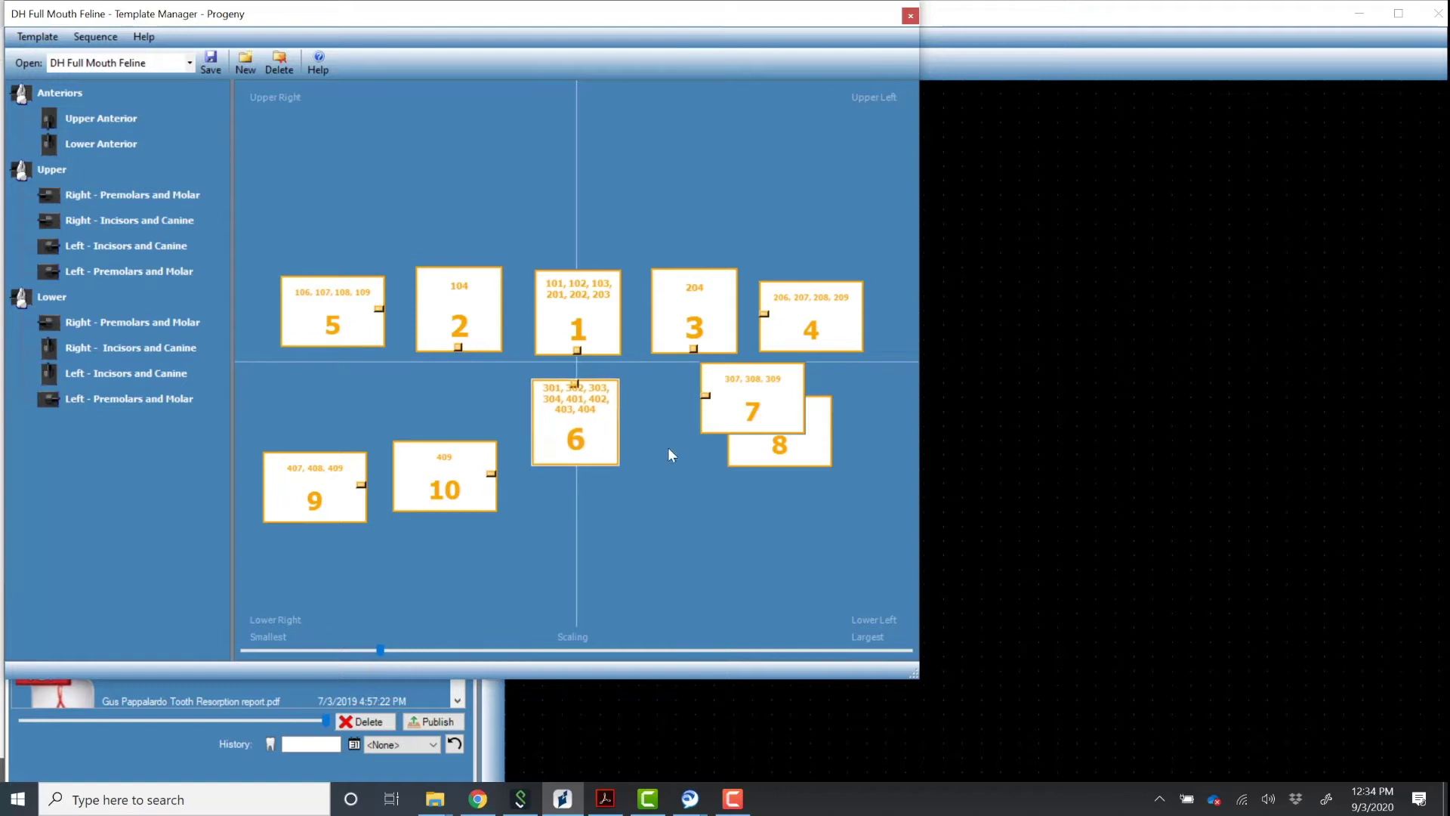
drag(752, 408, 695, 430)
drag(784, 441, 823, 424)
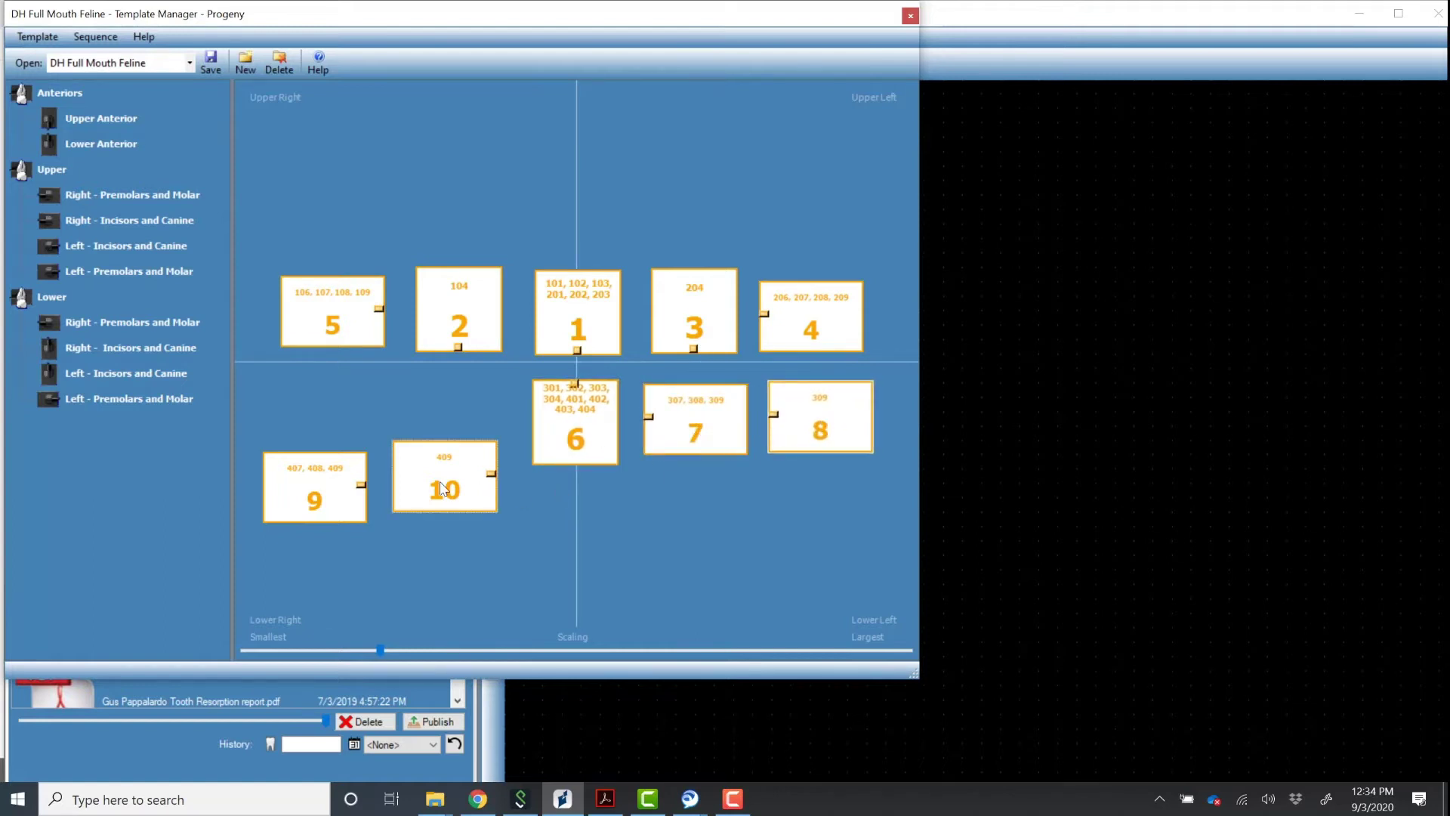
drag(317, 487, 455, 422)
drag(458, 490, 330, 435)
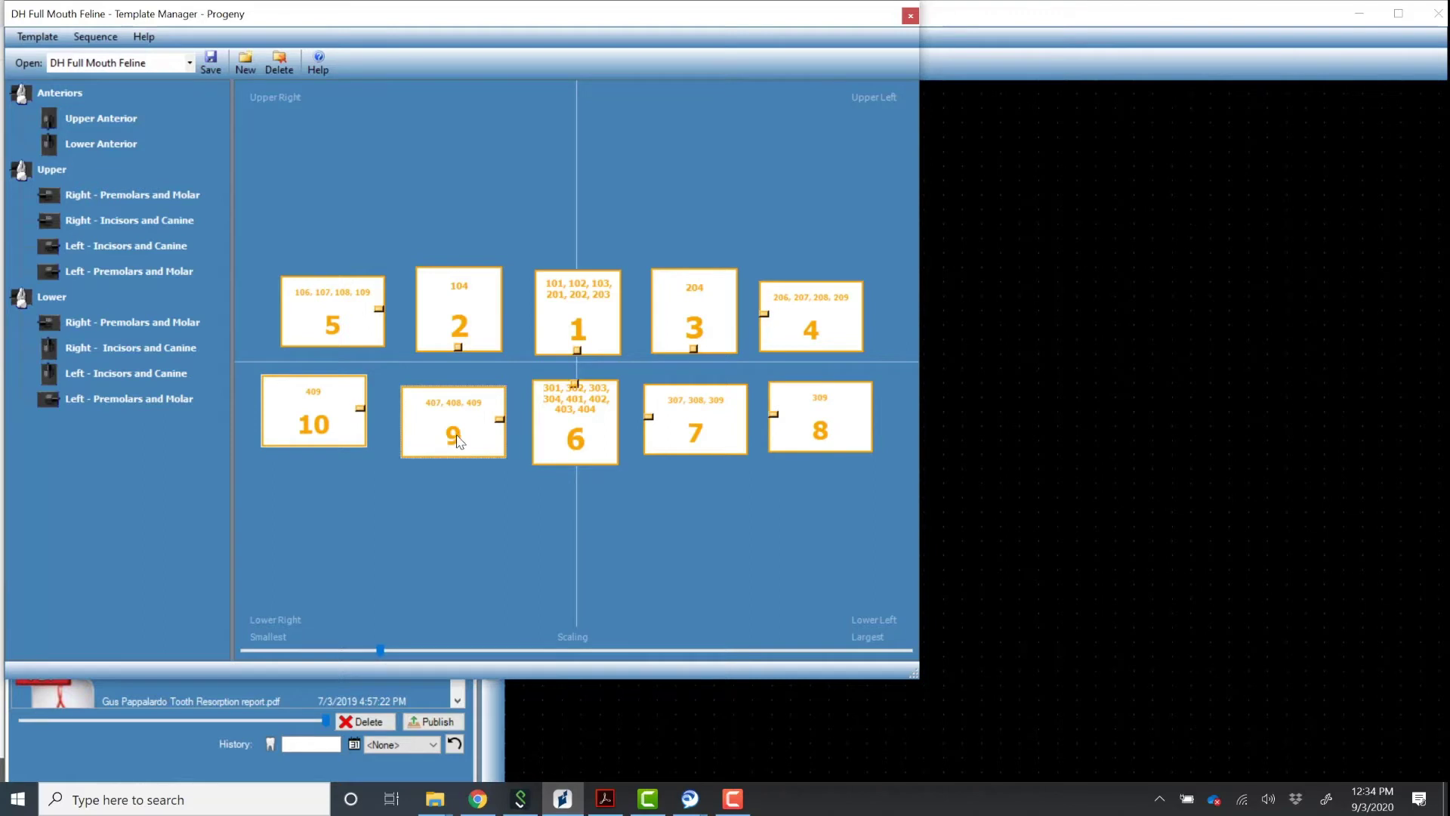
drag(456, 443, 457, 432)
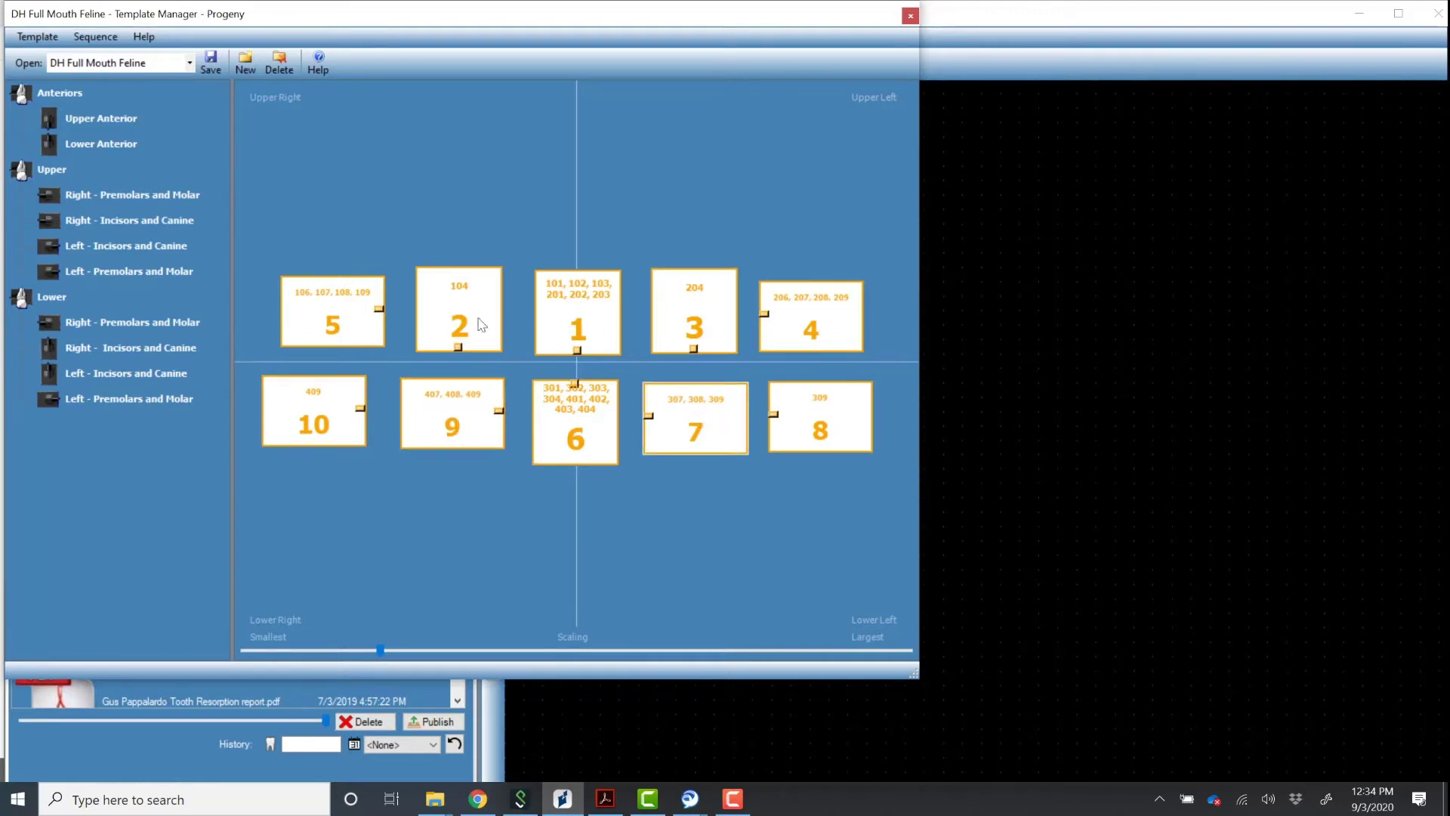
Nudge upper-row slots 5, 2, 1, 3 and 4 into line with even spacing.
drag(337, 316, 320, 315)
drag(461, 330, 454, 328)
drag(599, 326, 596, 322)
drag(690, 326, 687, 322)
drag(791, 333, 805, 332)
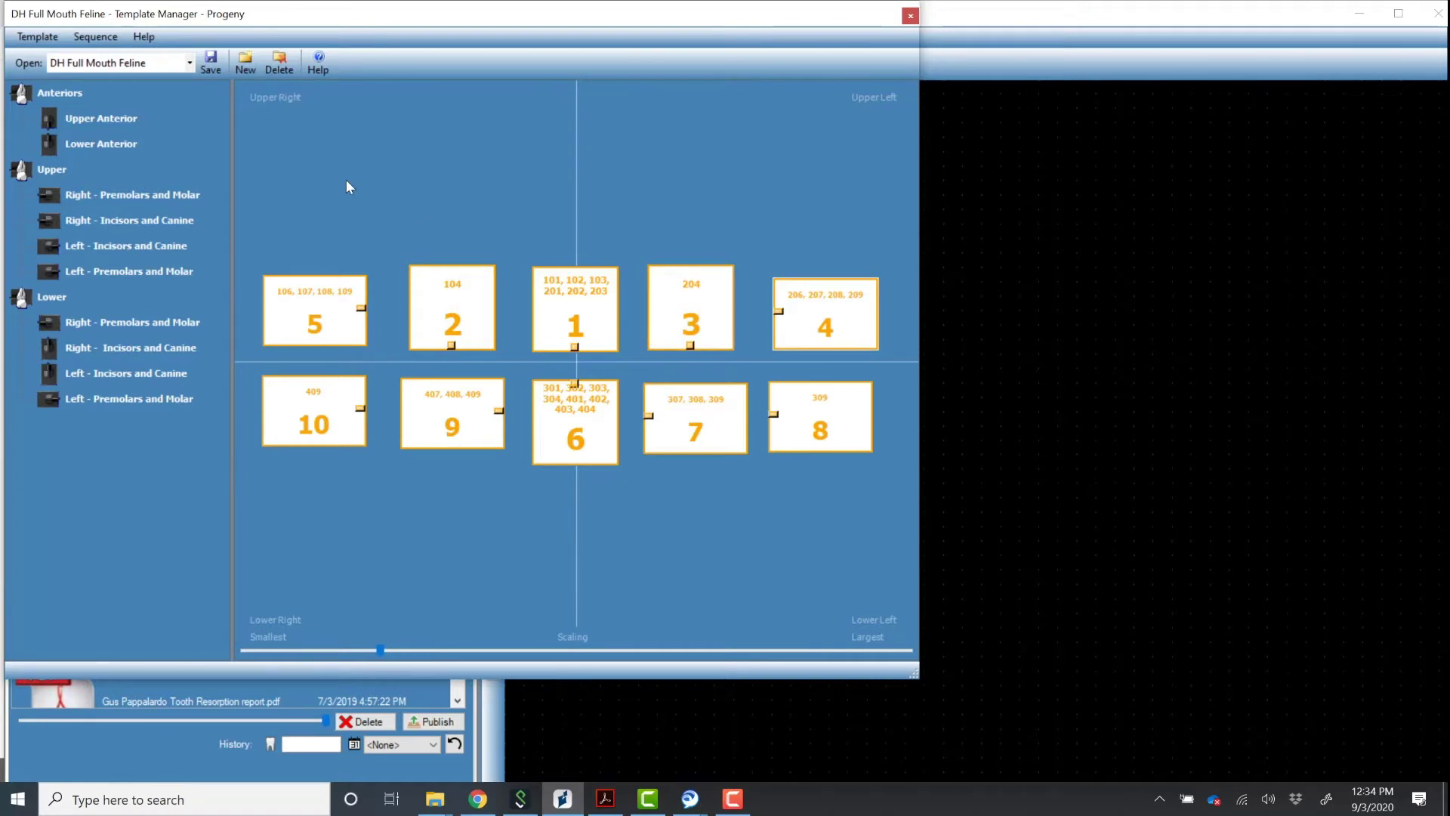
Save the rearranged DH Full Mouth Feline template and exit the Template Manager.
click(211, 71)
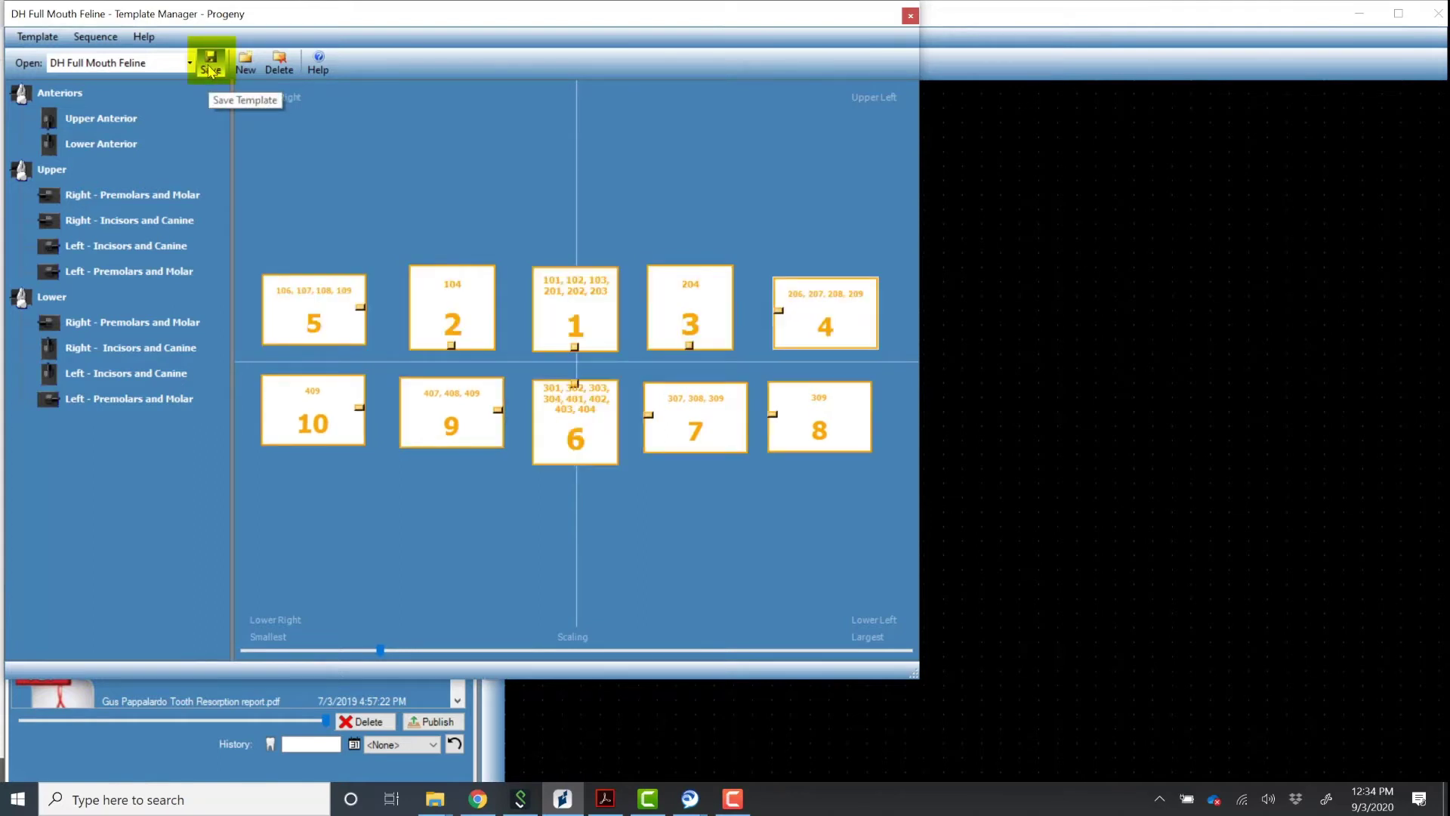
click(37, 37)
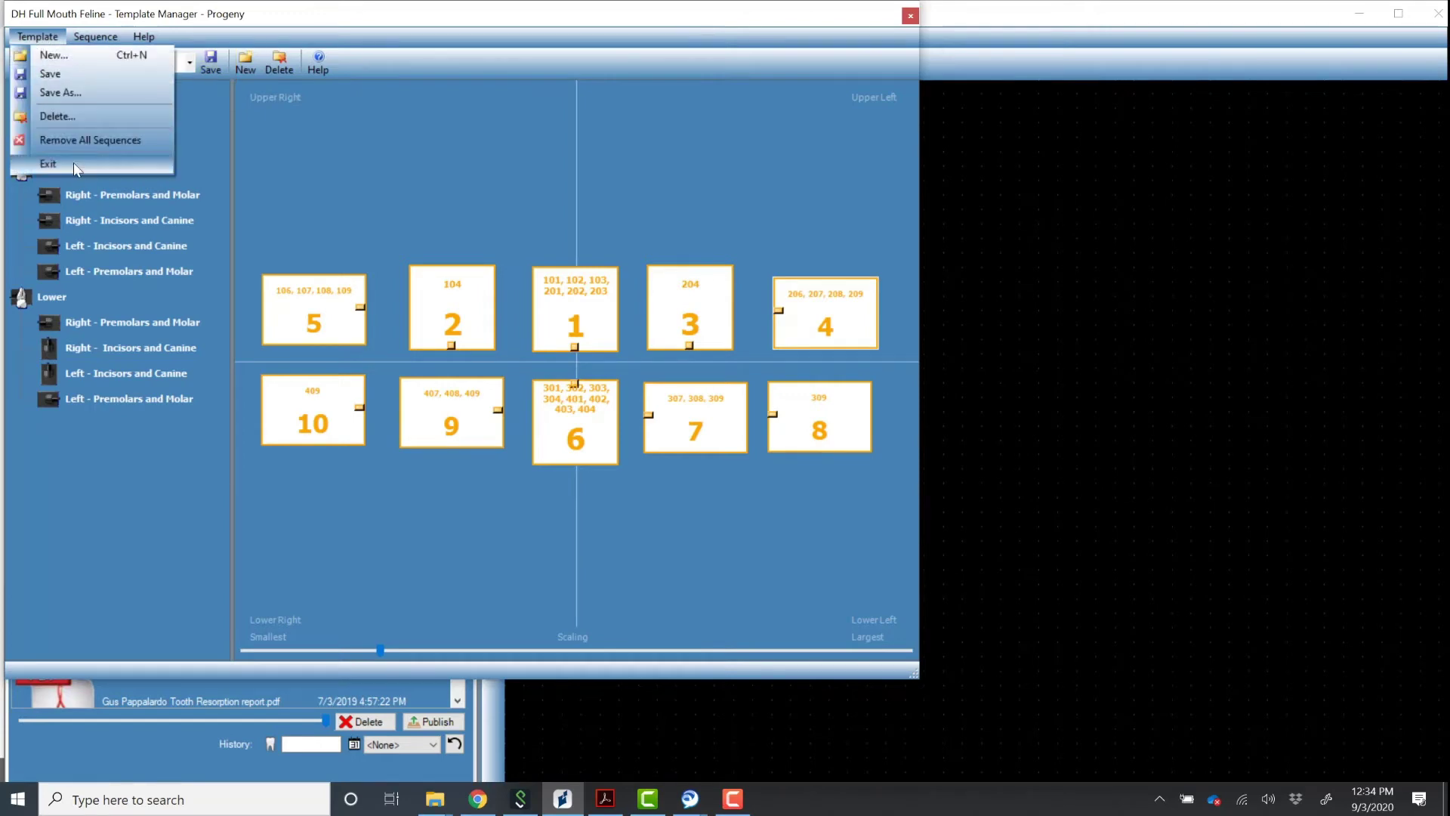
click(74, 161)
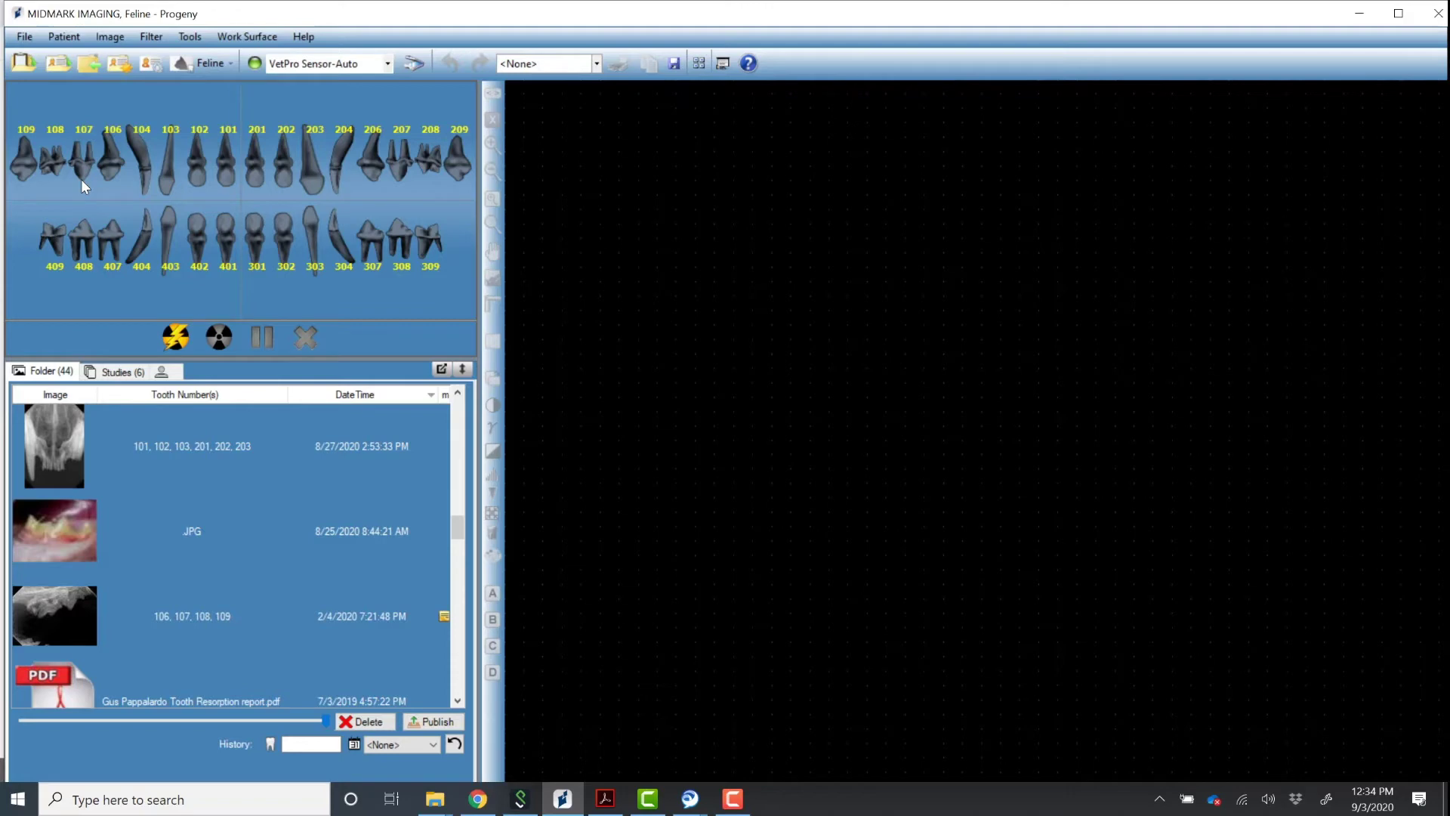
click(596, 64)
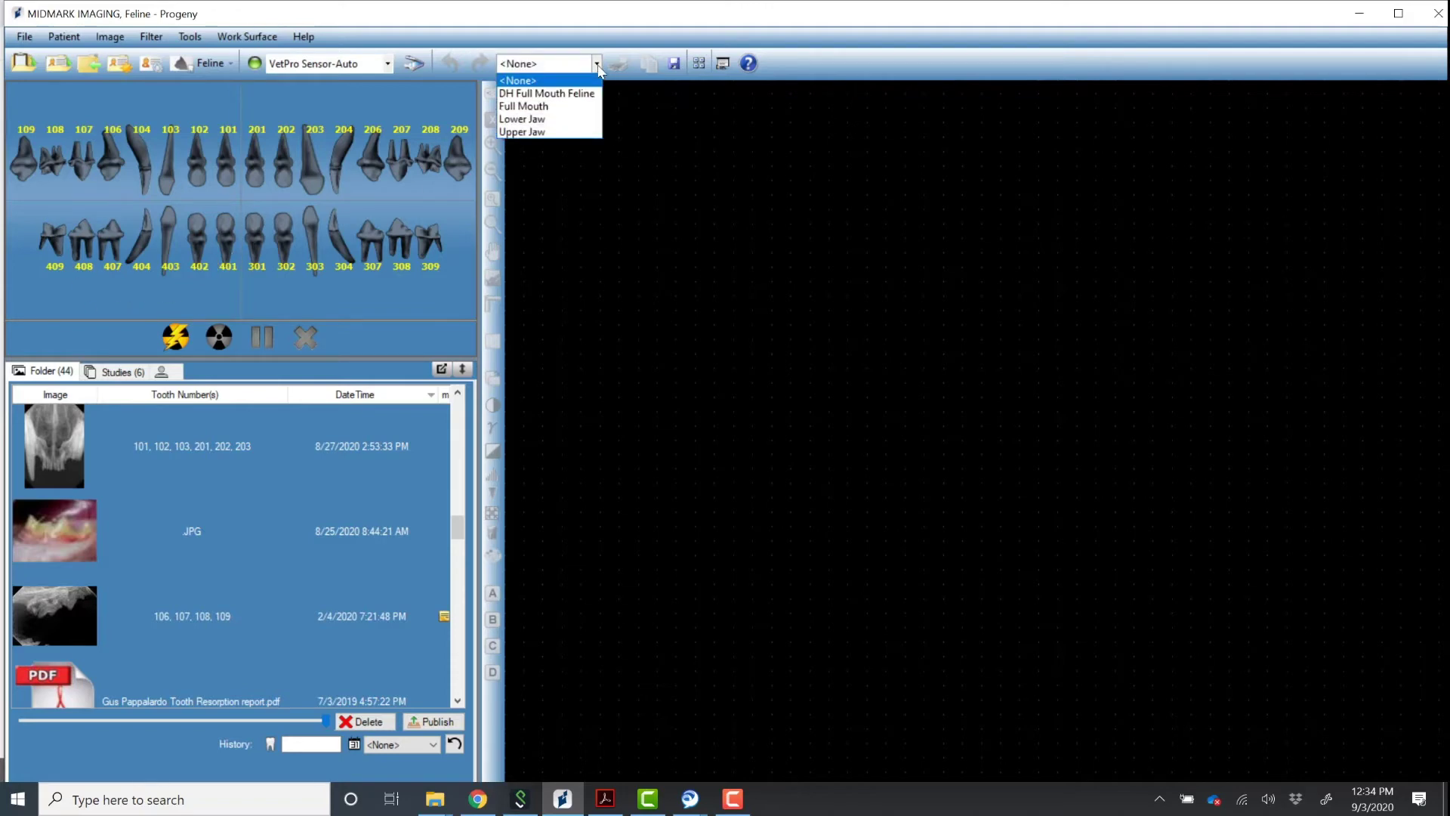
click(577, 93)
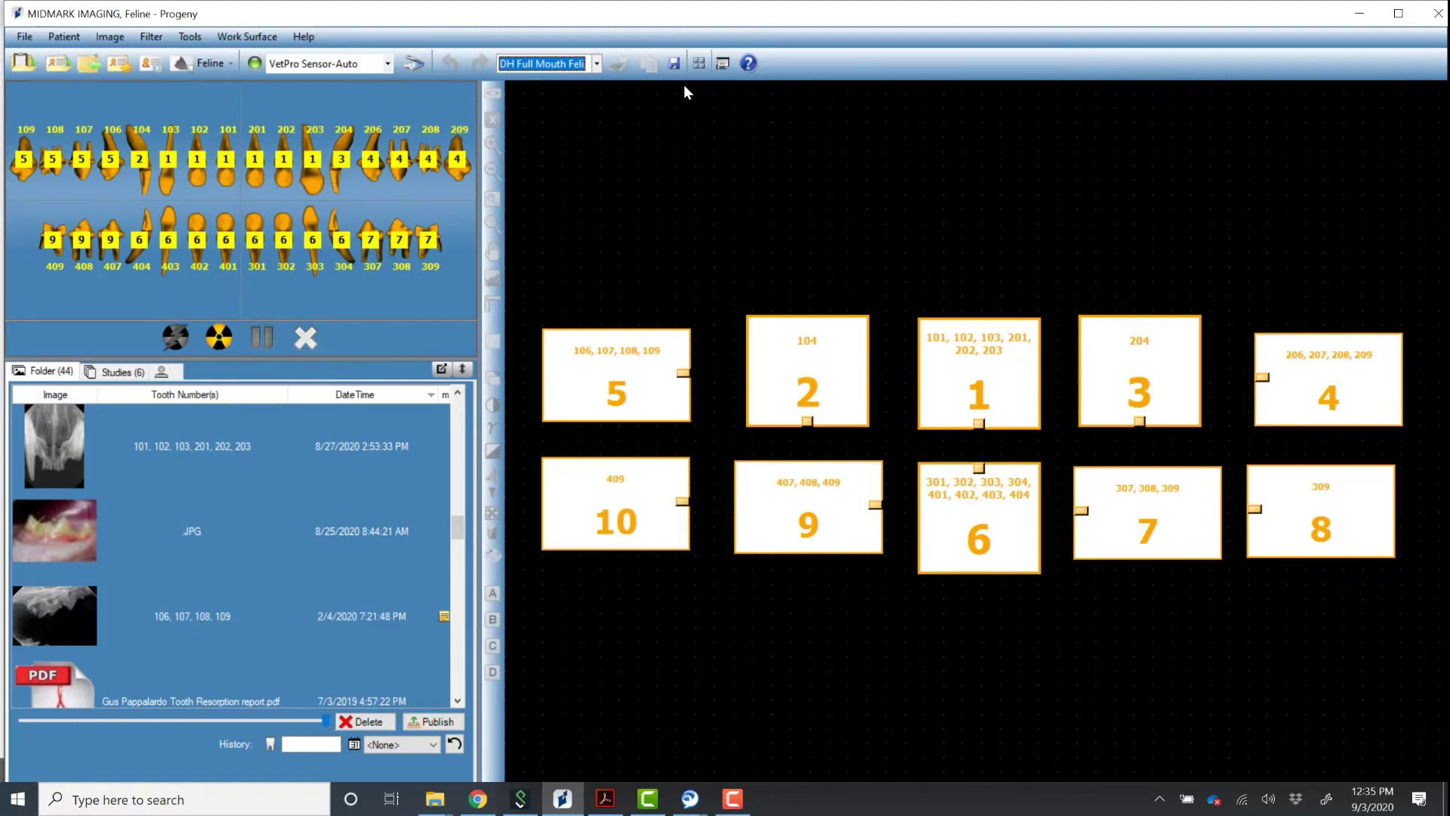
click(723, 67)
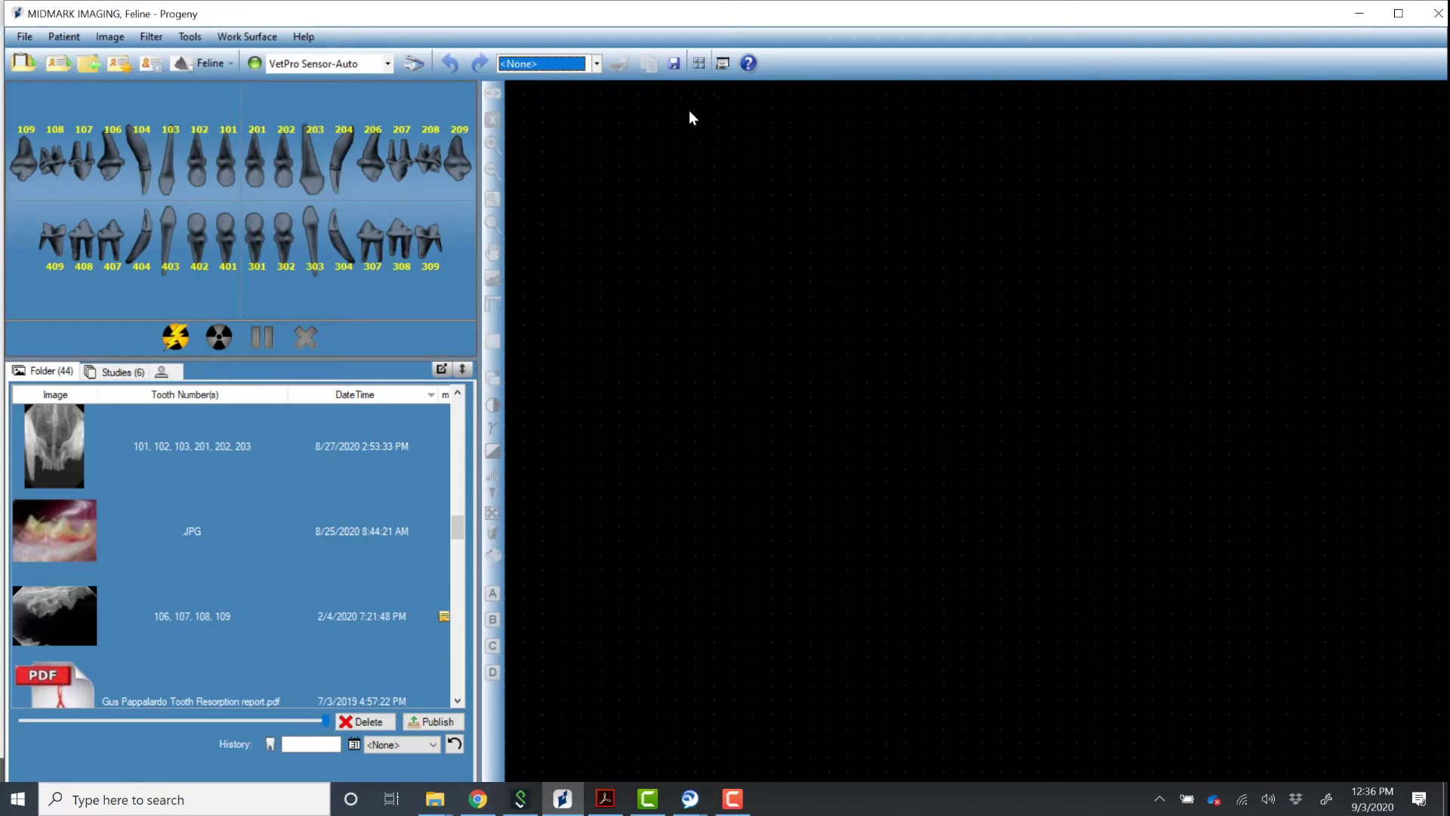
Load the Full Mouth template in the Template Manager and enlarge its window.
click(698, 64)
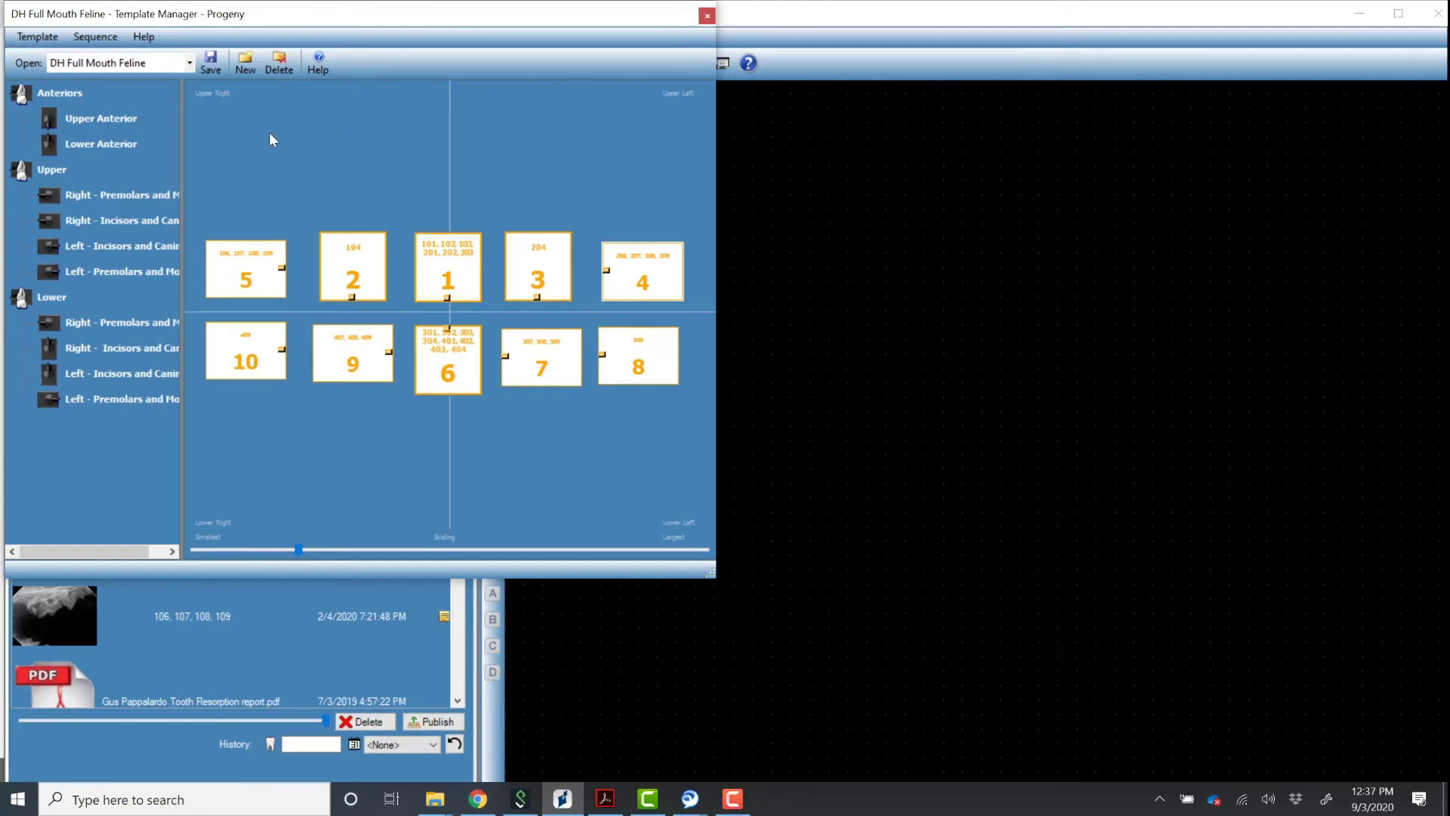
click(189, 65)
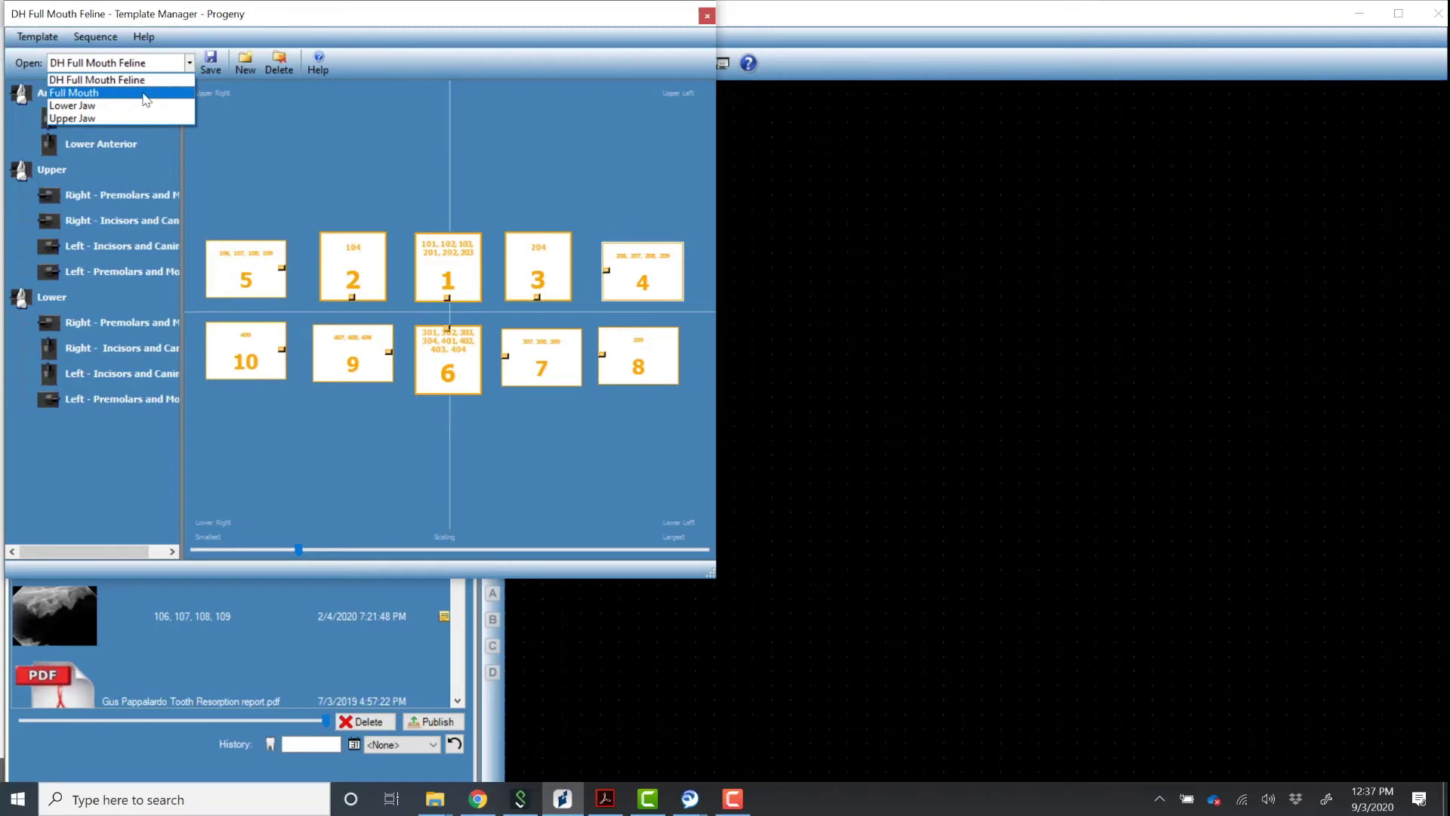
click(146, 93)
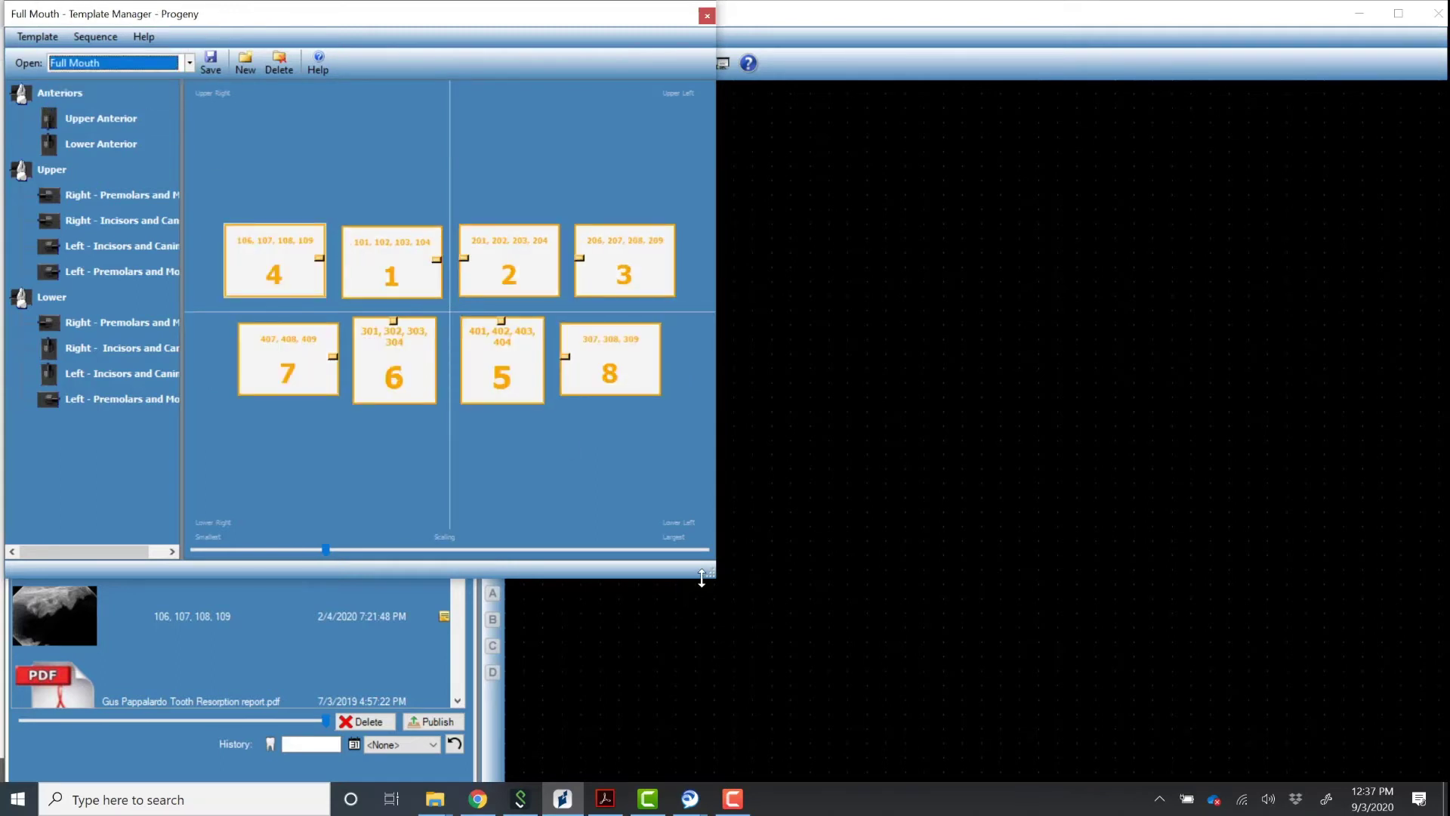
drag(723, 579, 1107, 723)
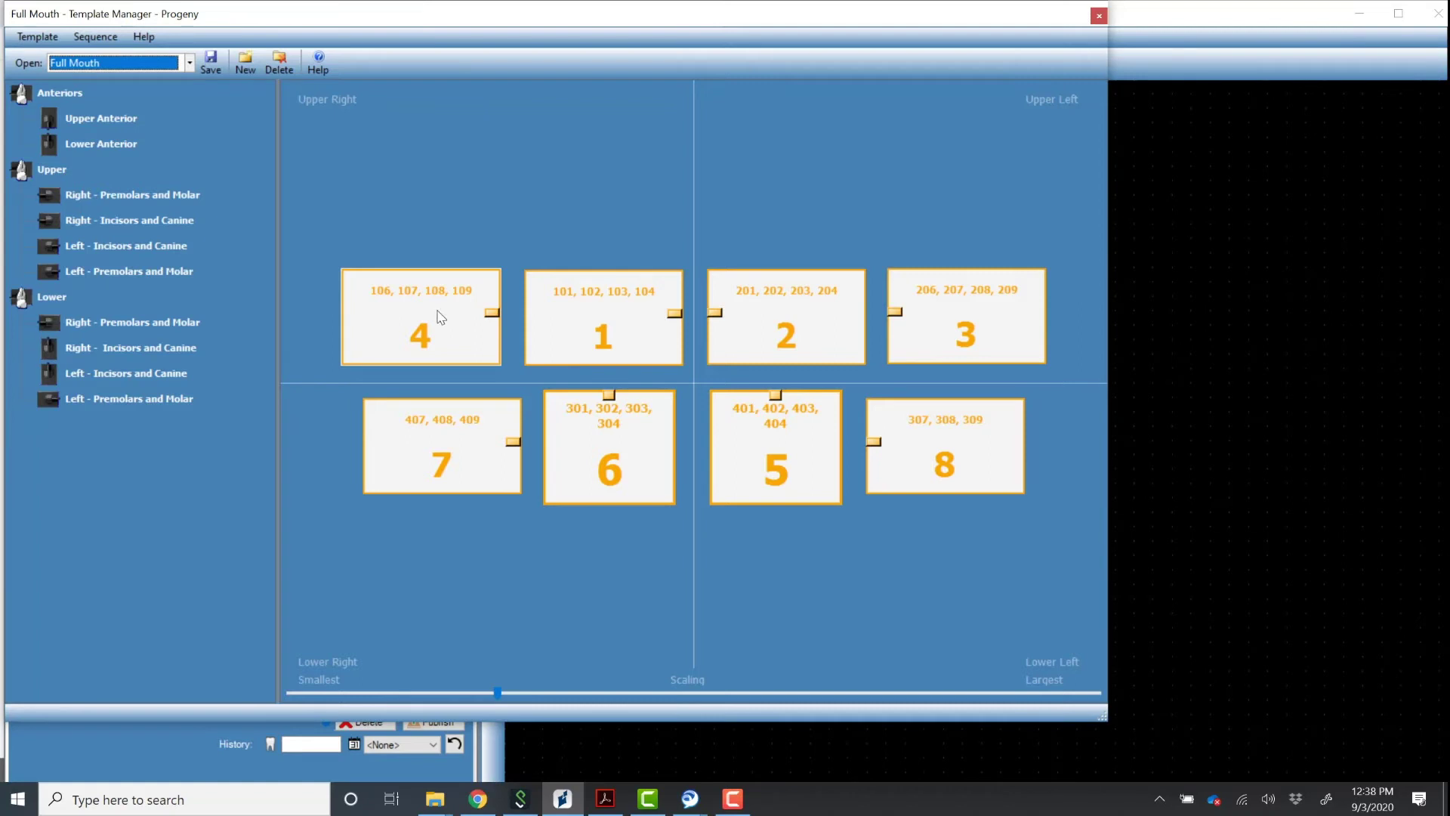
Move the 106–109 sequence slot up to first place.
right_click(441, 317)
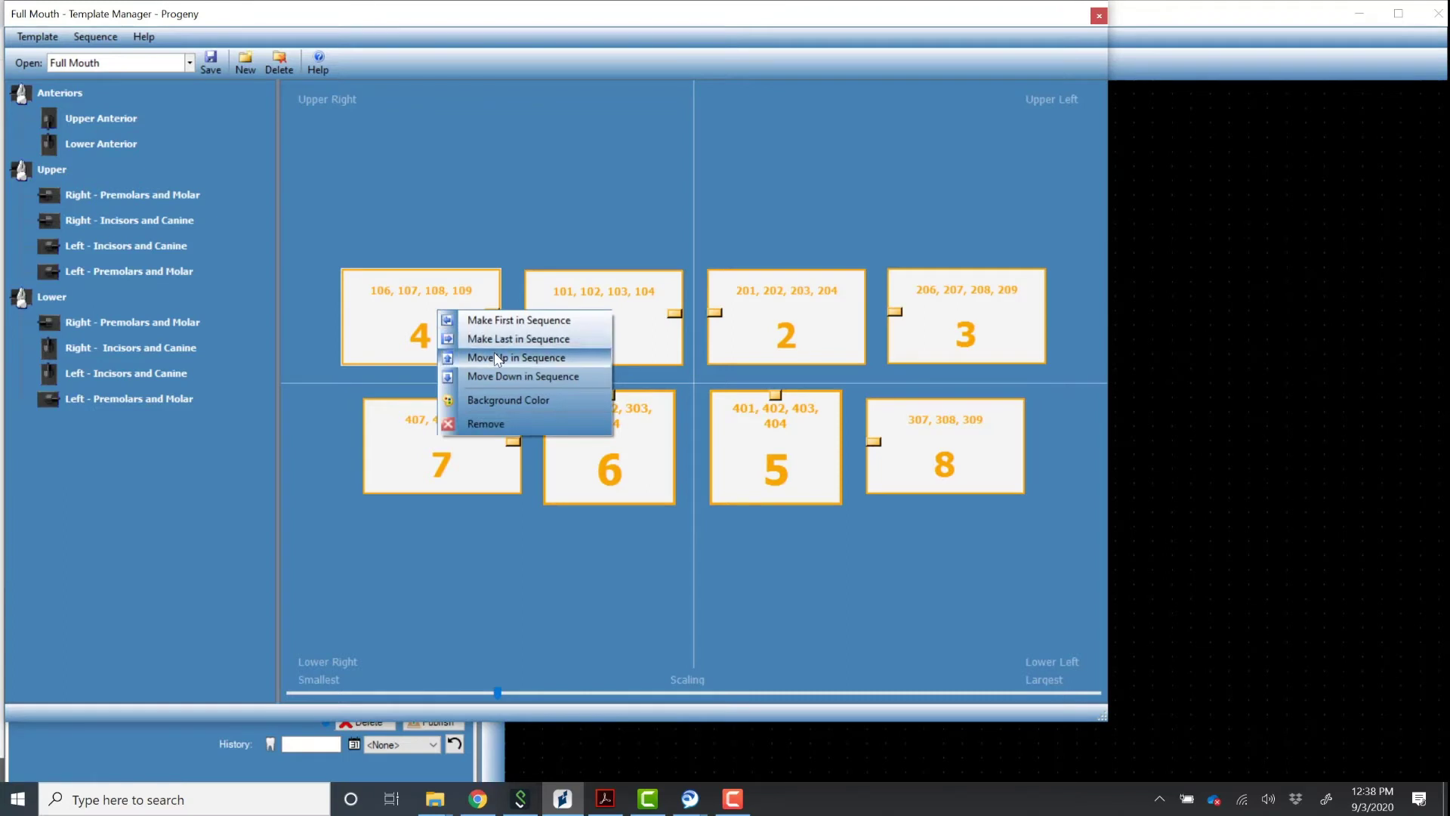
click(508, 376)
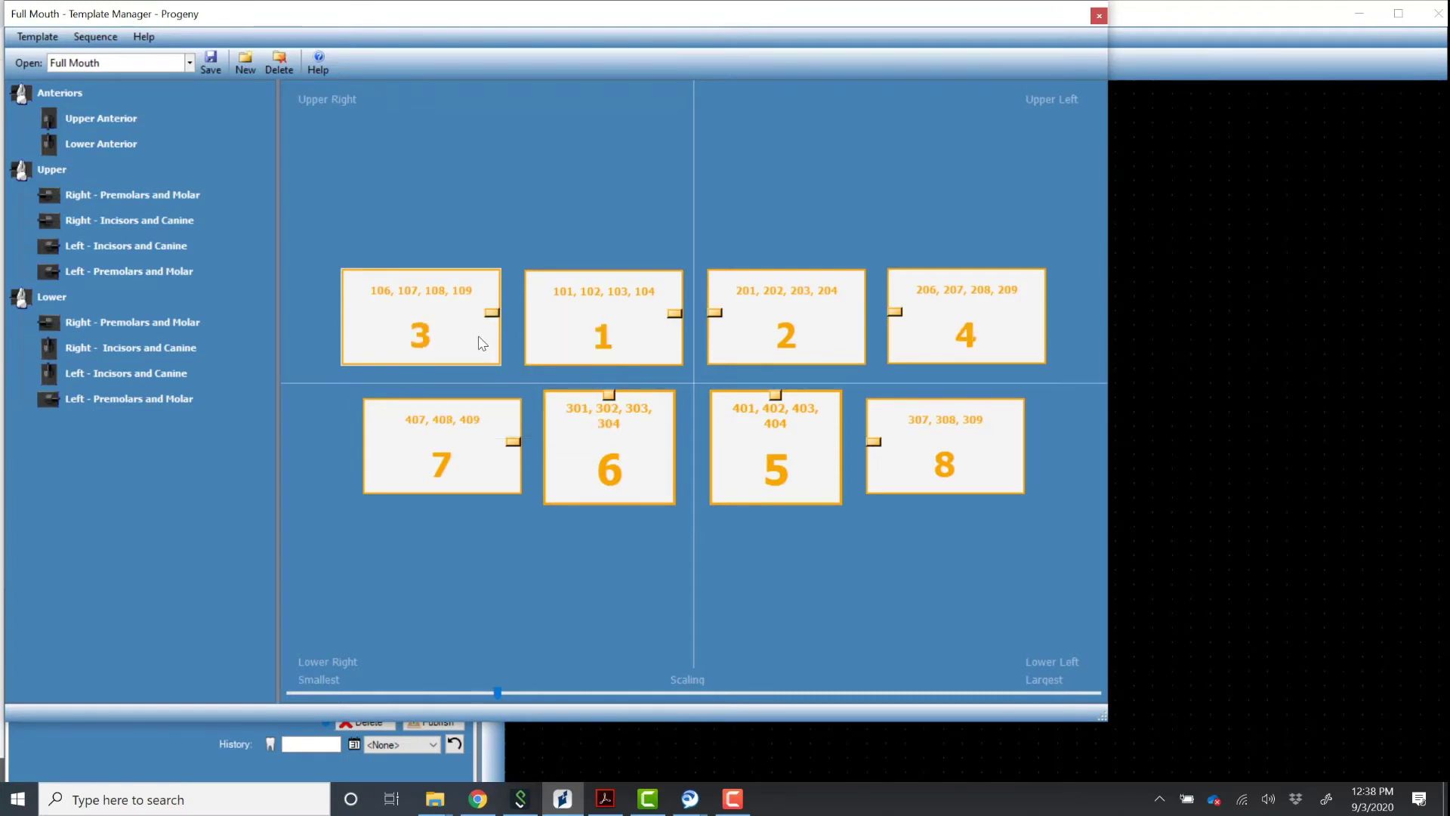
right_click(481, 344)
click(532, 403)
right_click(476, 337)
click(514, 392)
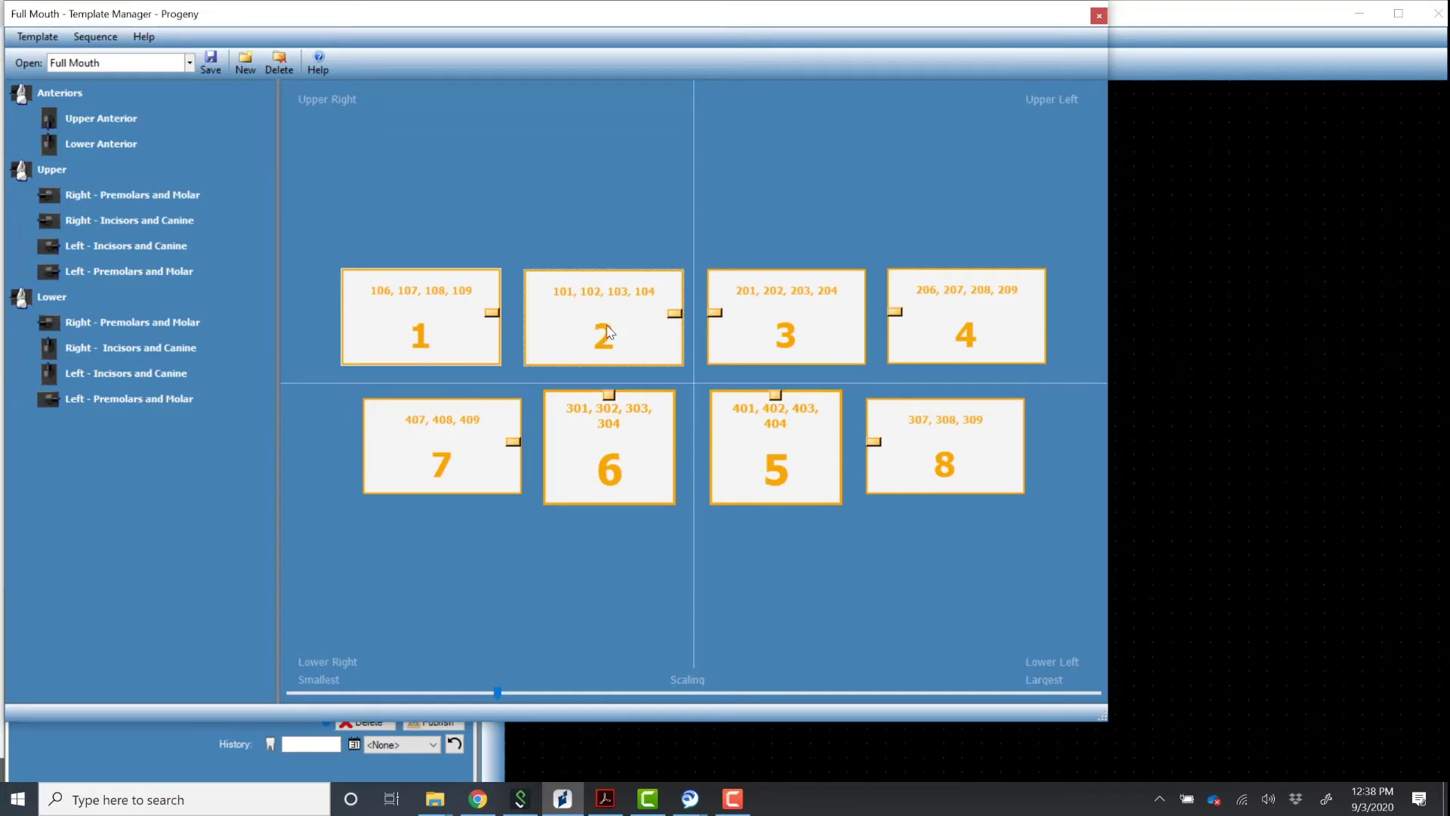
Move the 407–409 sequence slot up to third place.
right_click(452, 441)
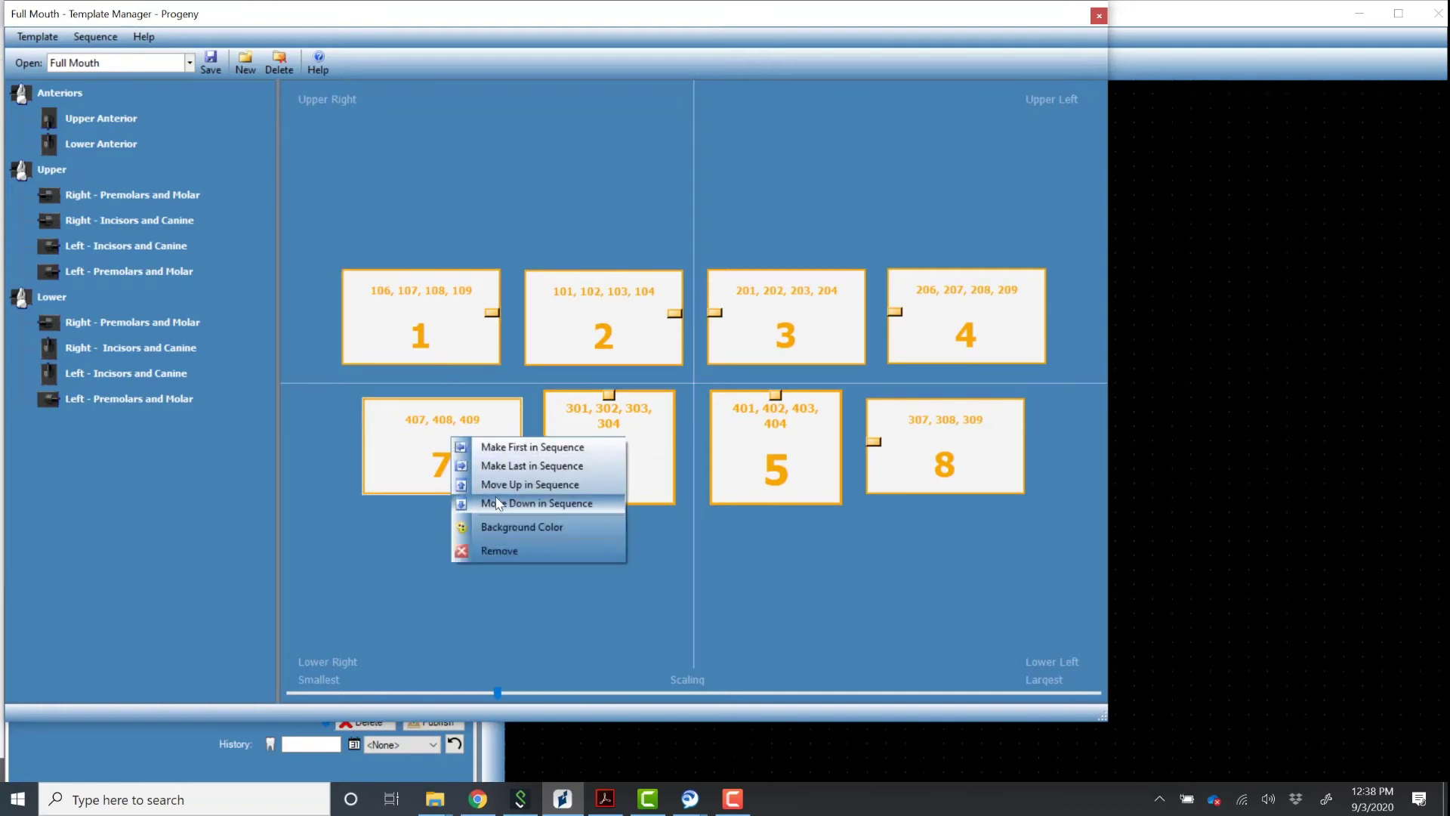
click(495, 498)
right_click(470, 428)
click(498, 488)
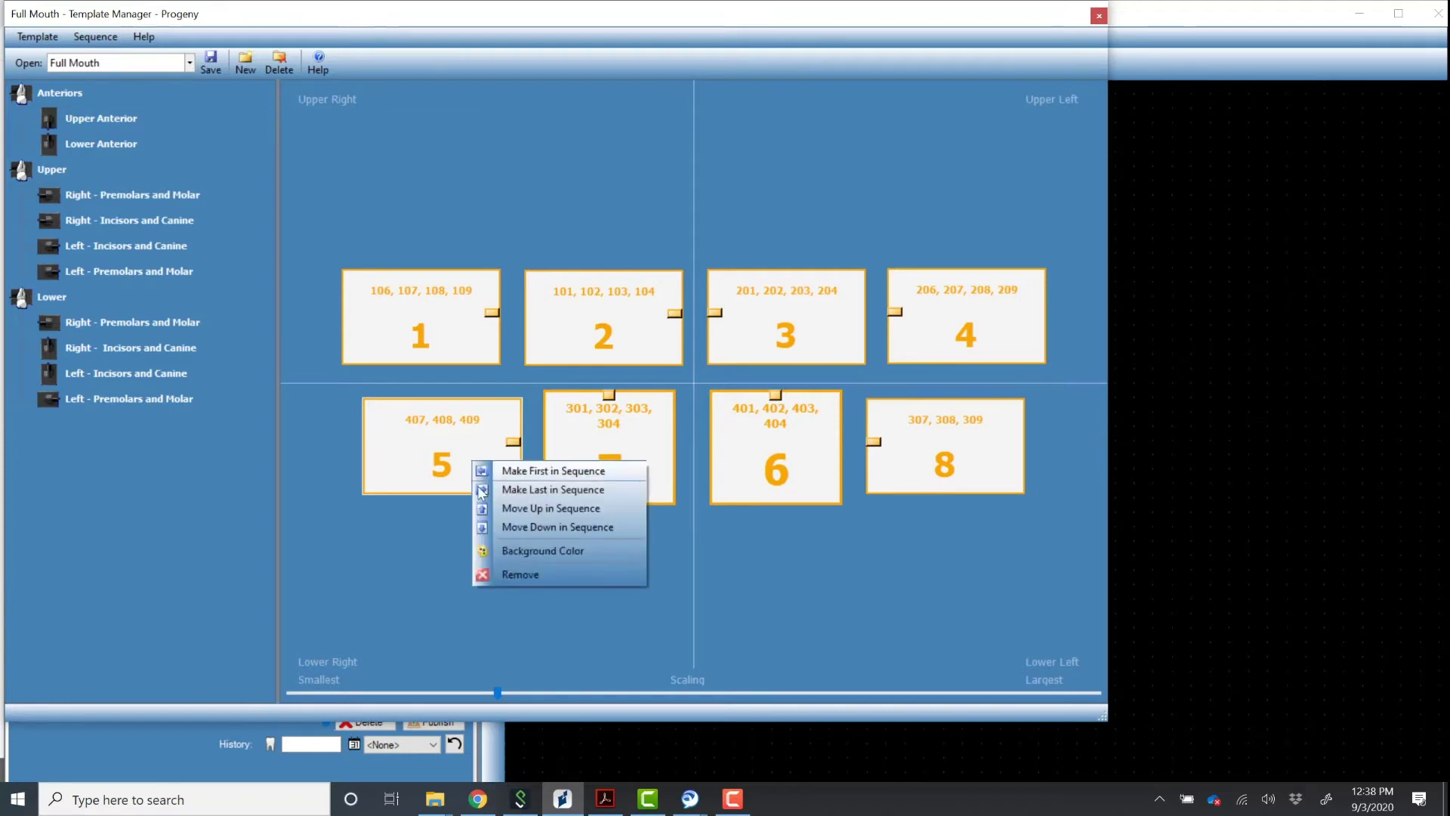
click(516, 527)
right_click(488, 481)
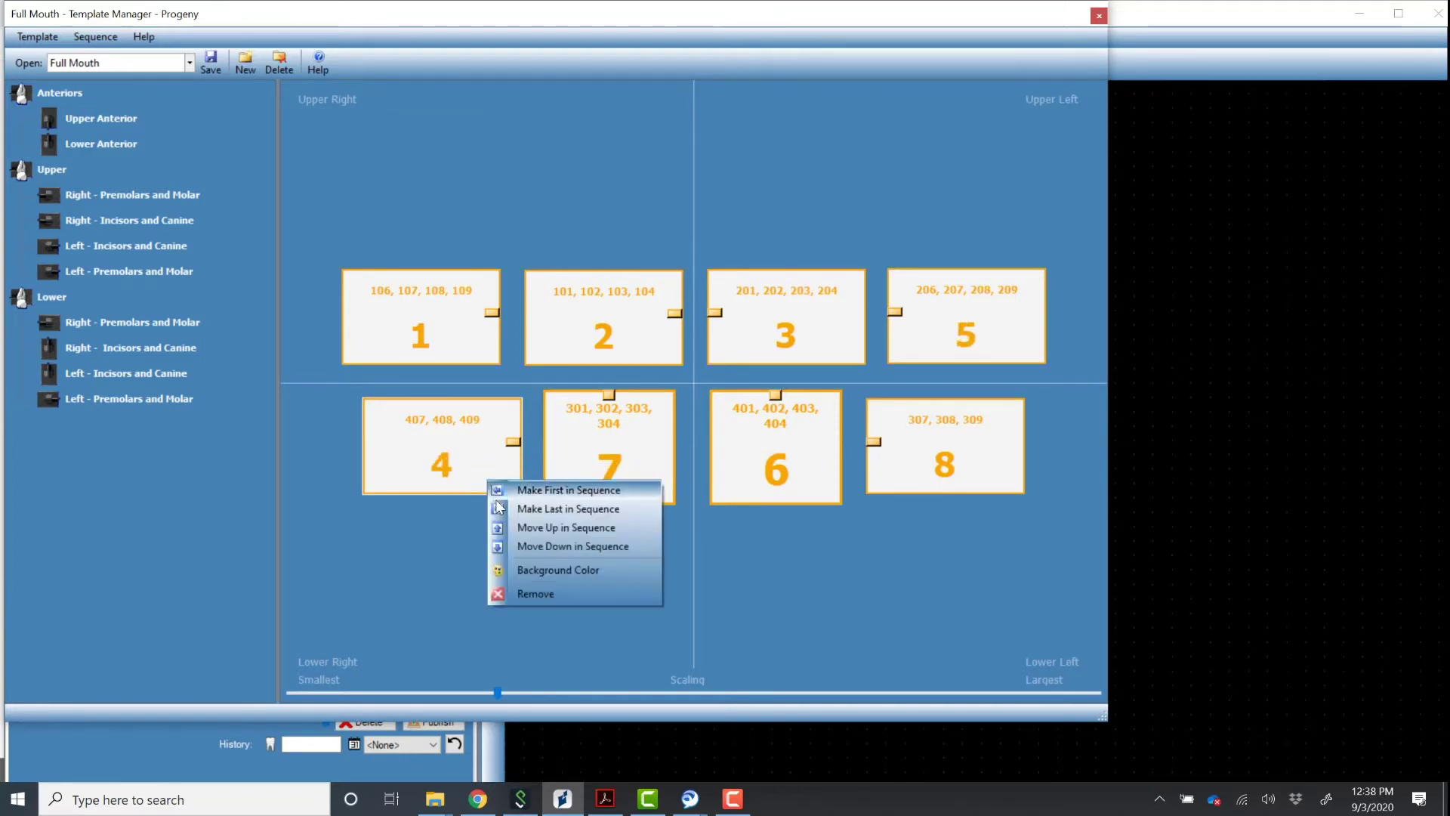
click(527, 546)
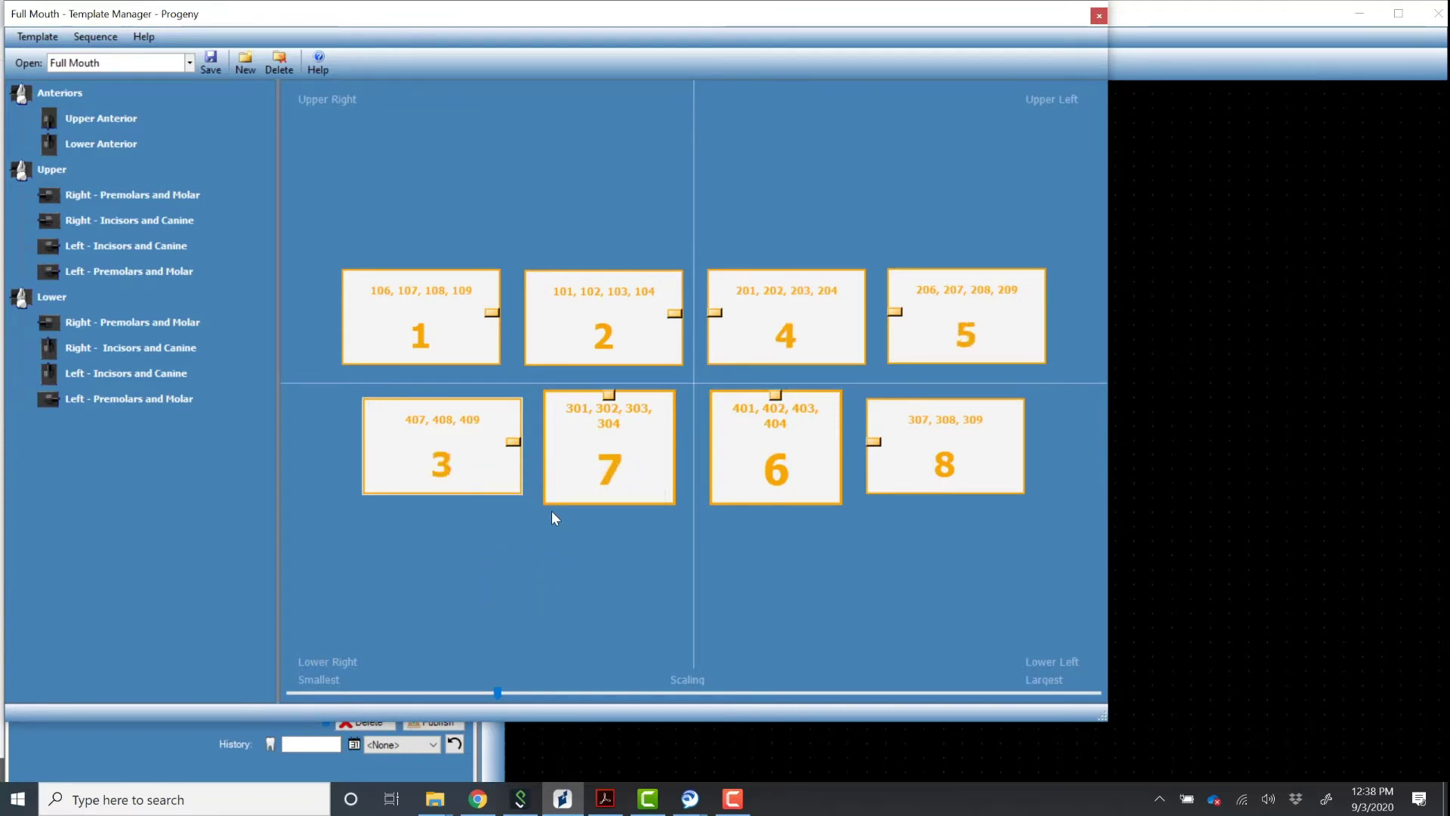
Move the 301–304 sequence slot up to fourth place.
right_click(623, 454)
click(654, 500)
right_click(623, 468)
click(658, 533)
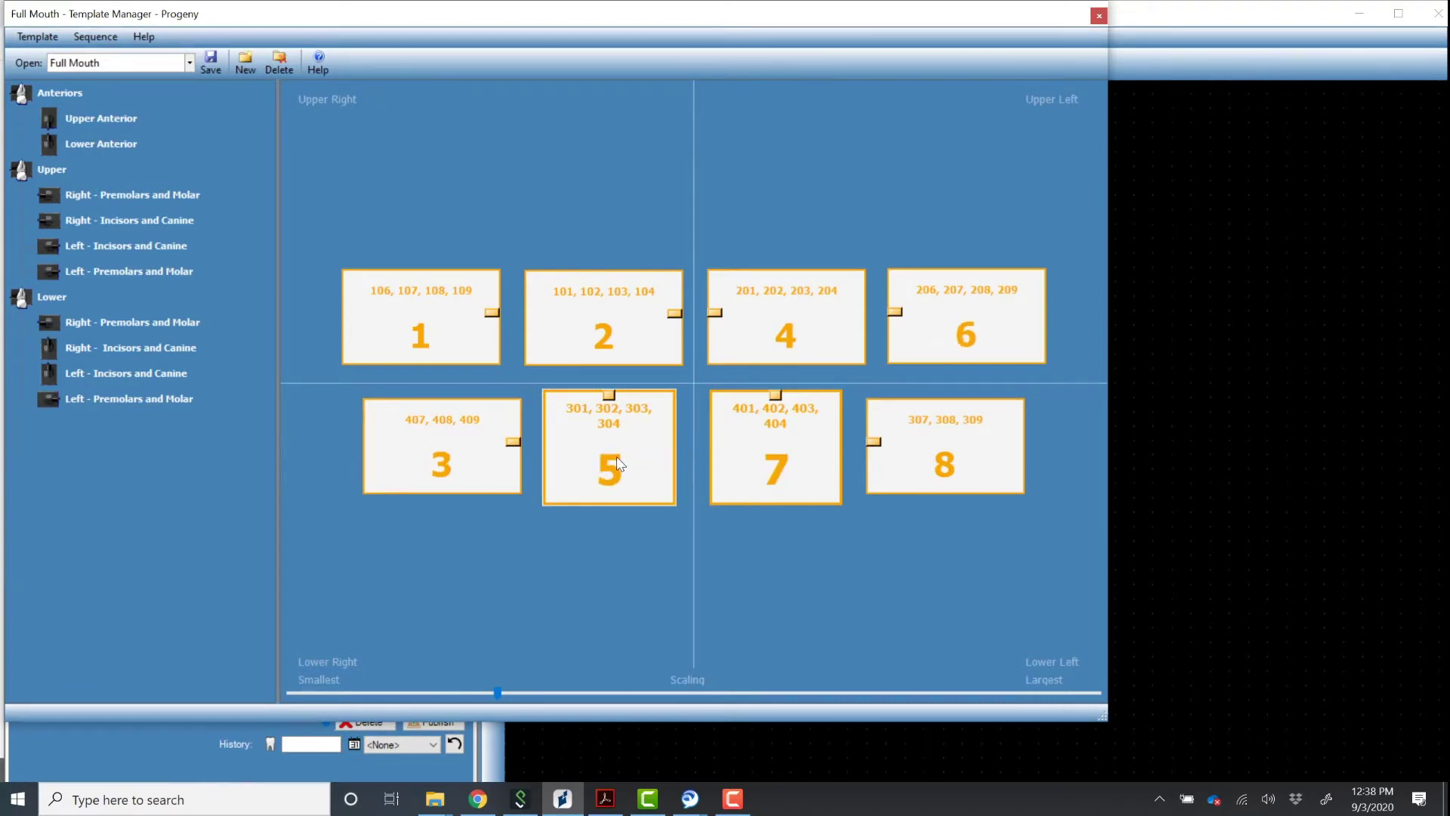
right_click(617, 456)
click(654, 524)
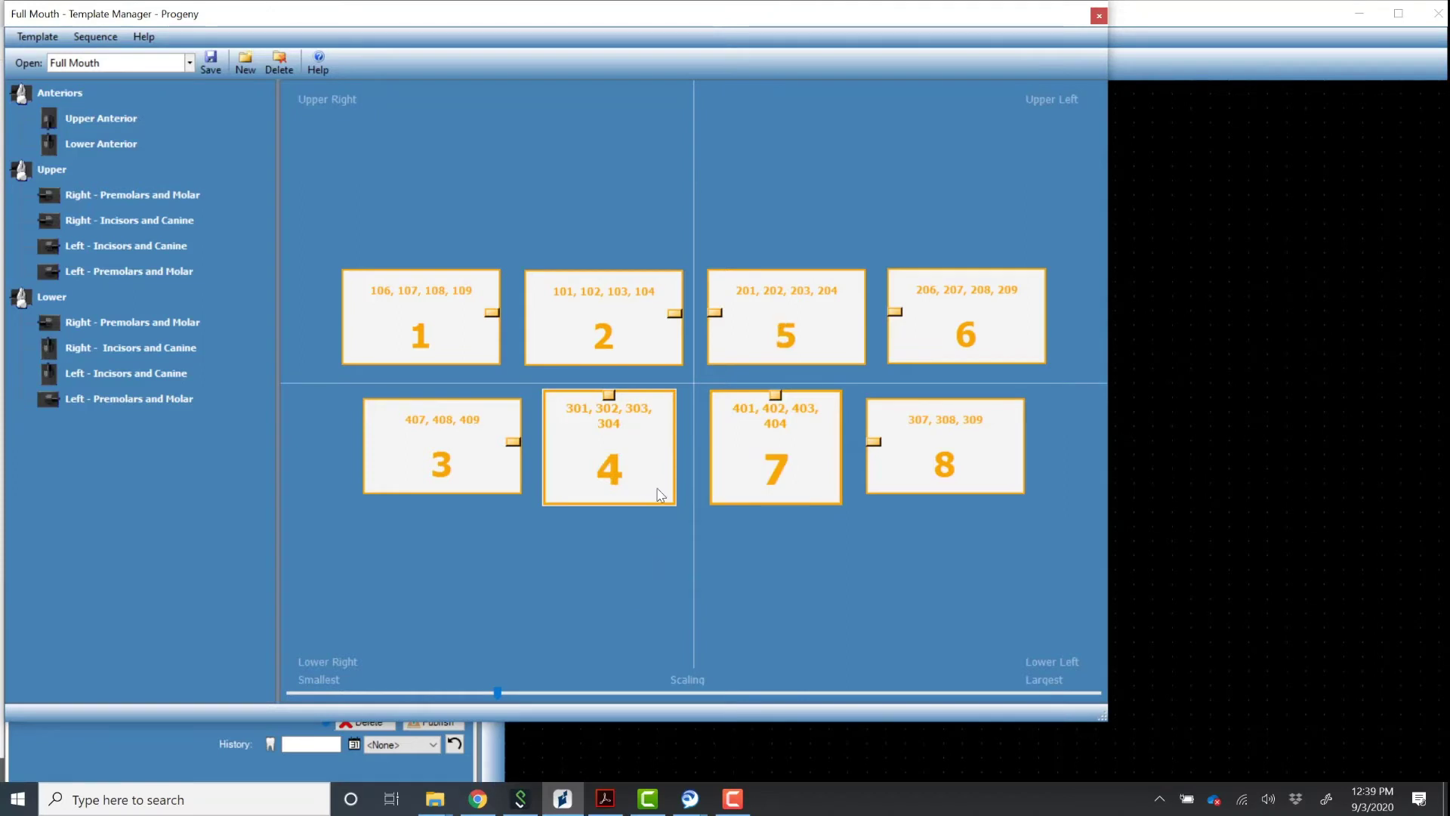
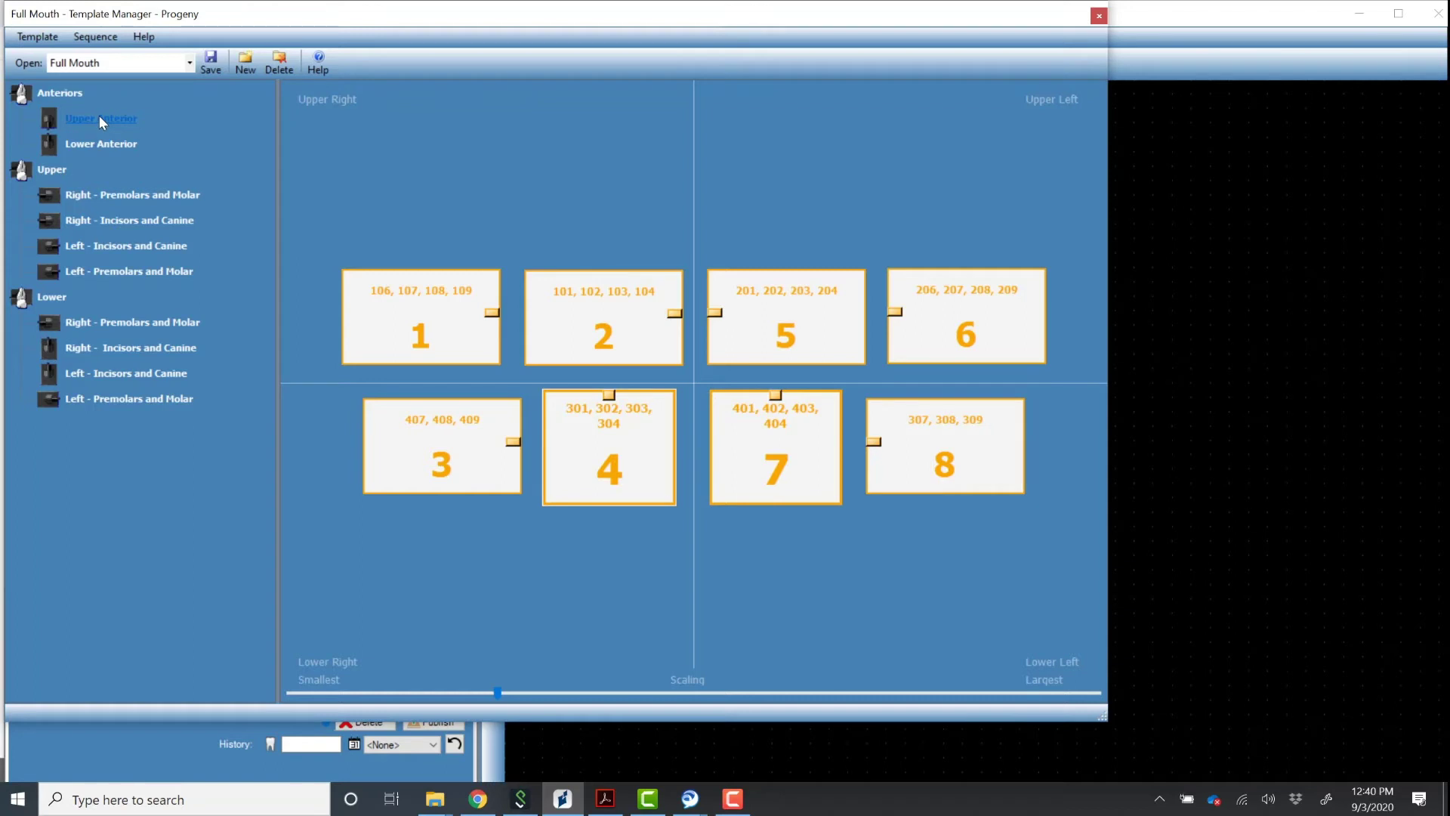
Add Upper Anterior and Lower Anterior views to the Full Mouth template and shift boxes 1 and 2 left.
drag(98, 114, 323, 143)
drag(691, 226, 692, 228)
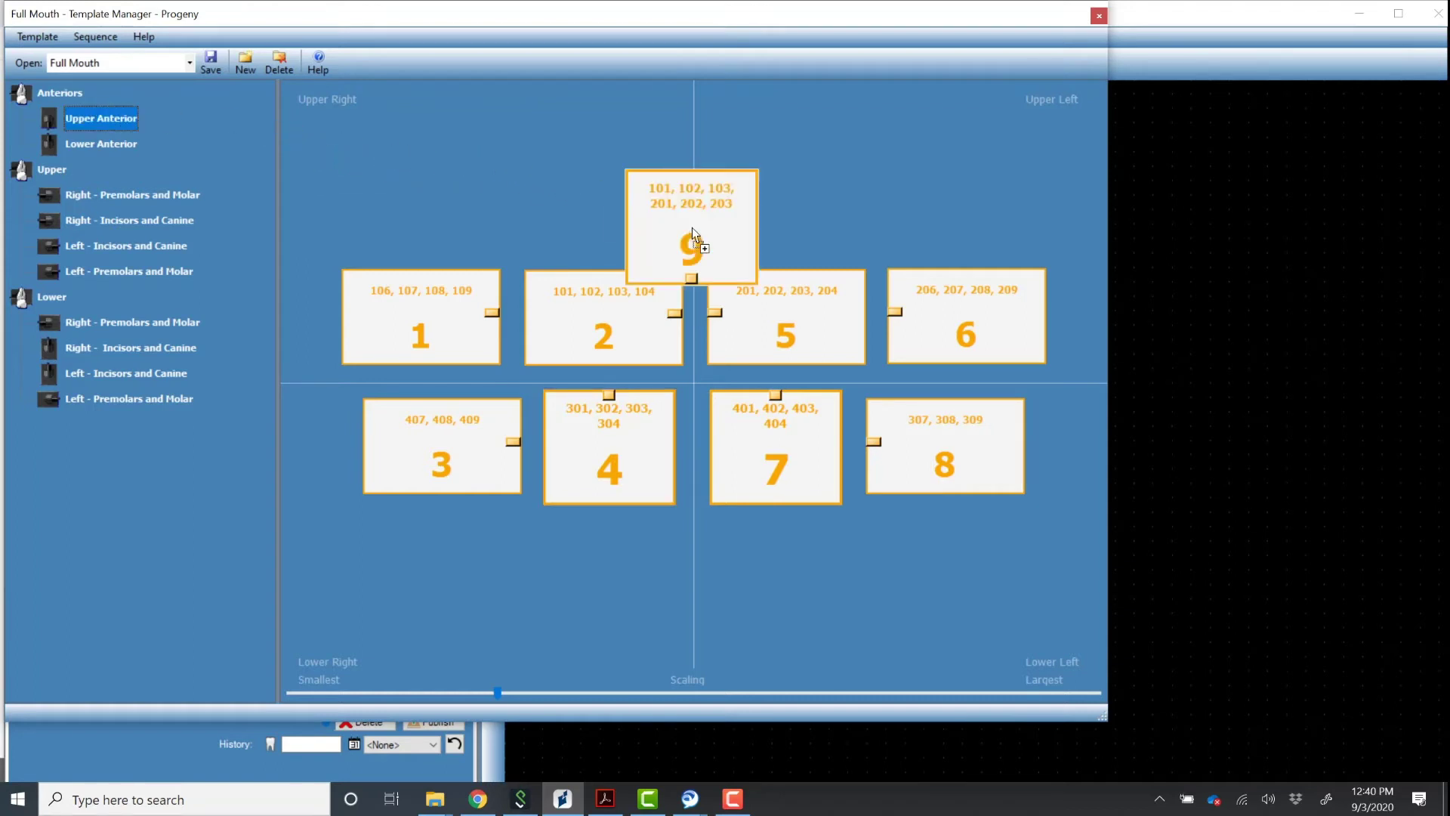
drag(105, 145, 695, 473)
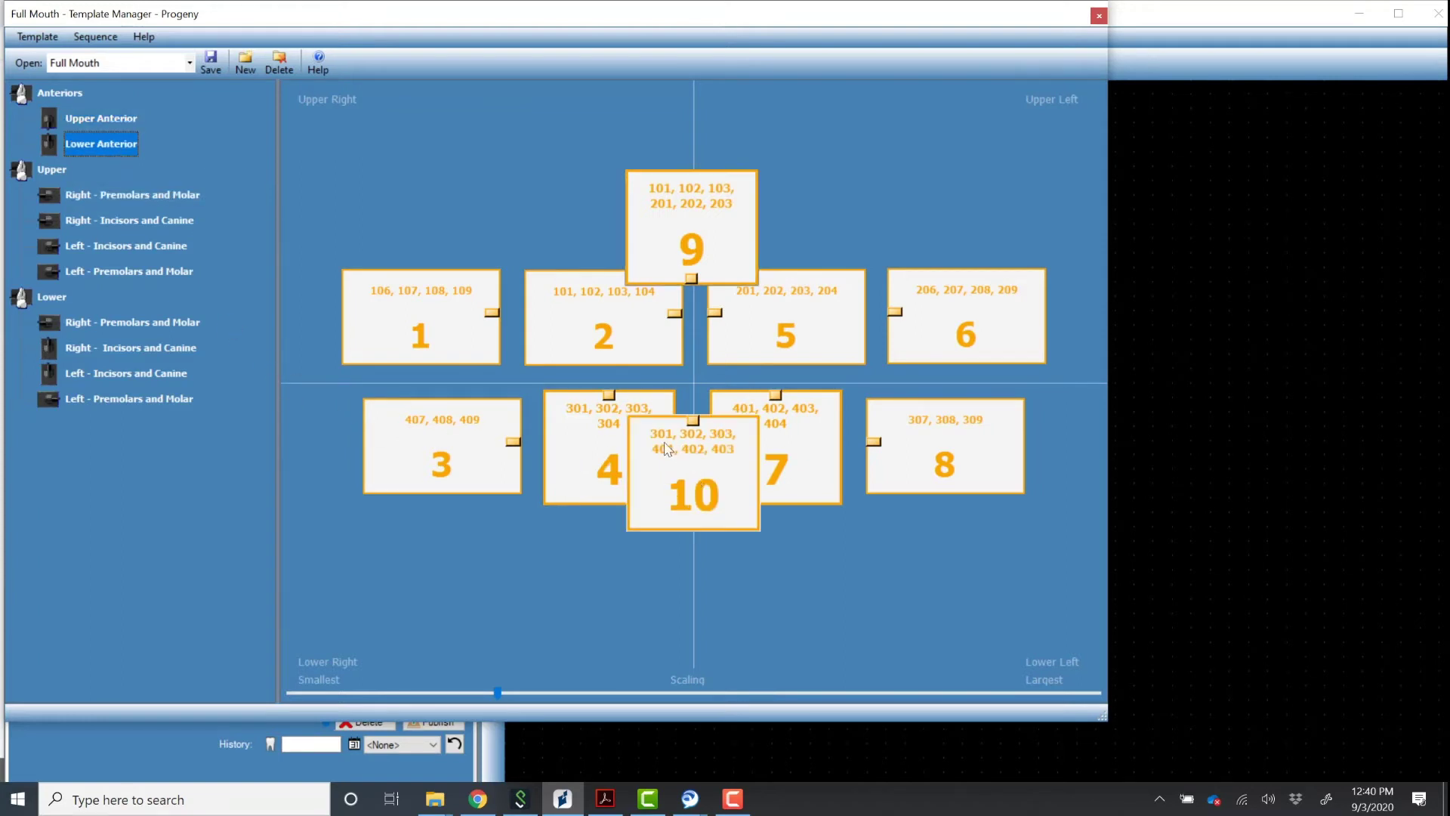
drag(448, 325, 382, 335)
drag(604, 343, 533, 350)
Move the upper anterior view earlier in sequence repeatedly until it is third.
right_click(658, 245)
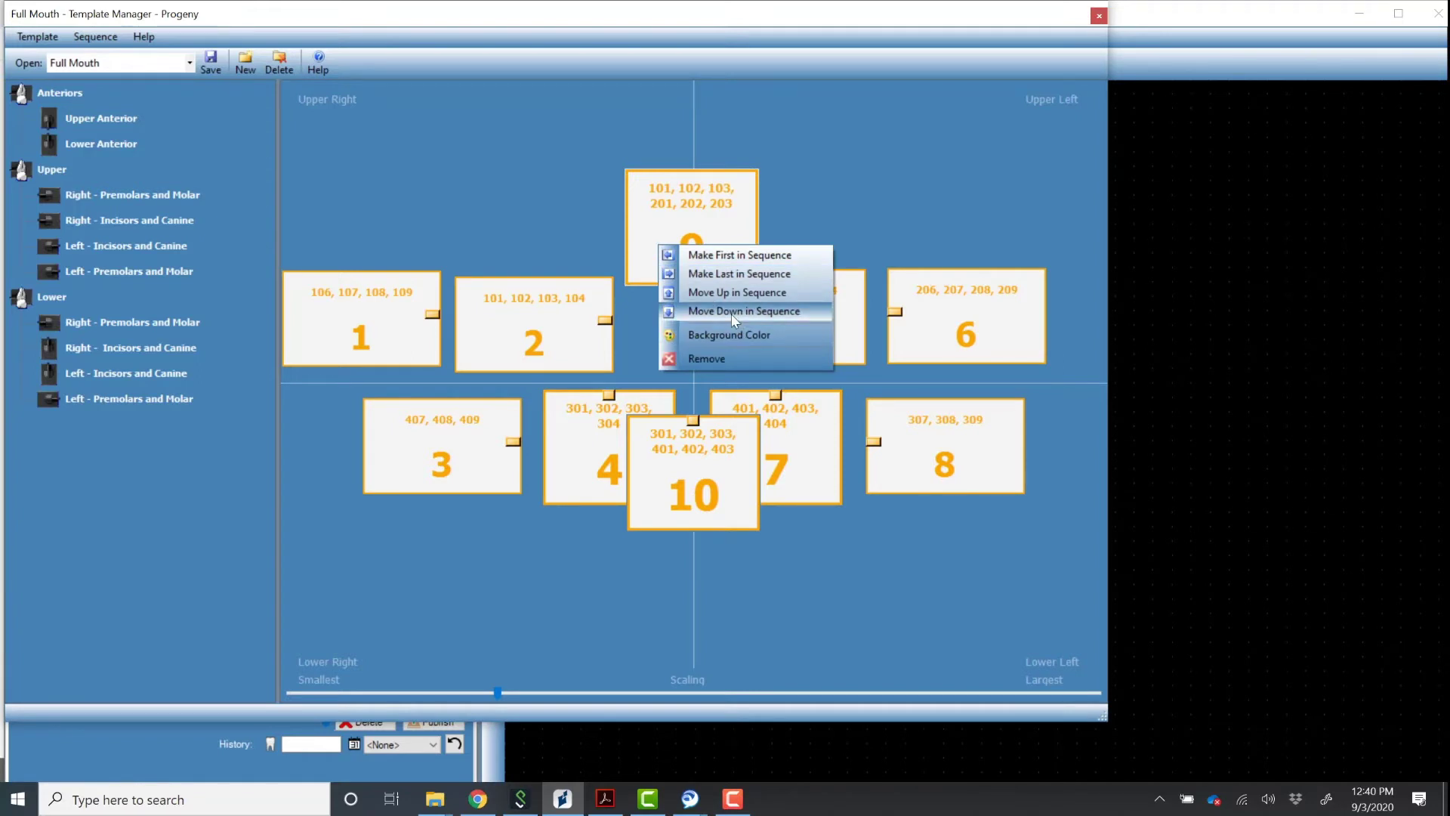
click(731, 313)
right_click(684, 240)
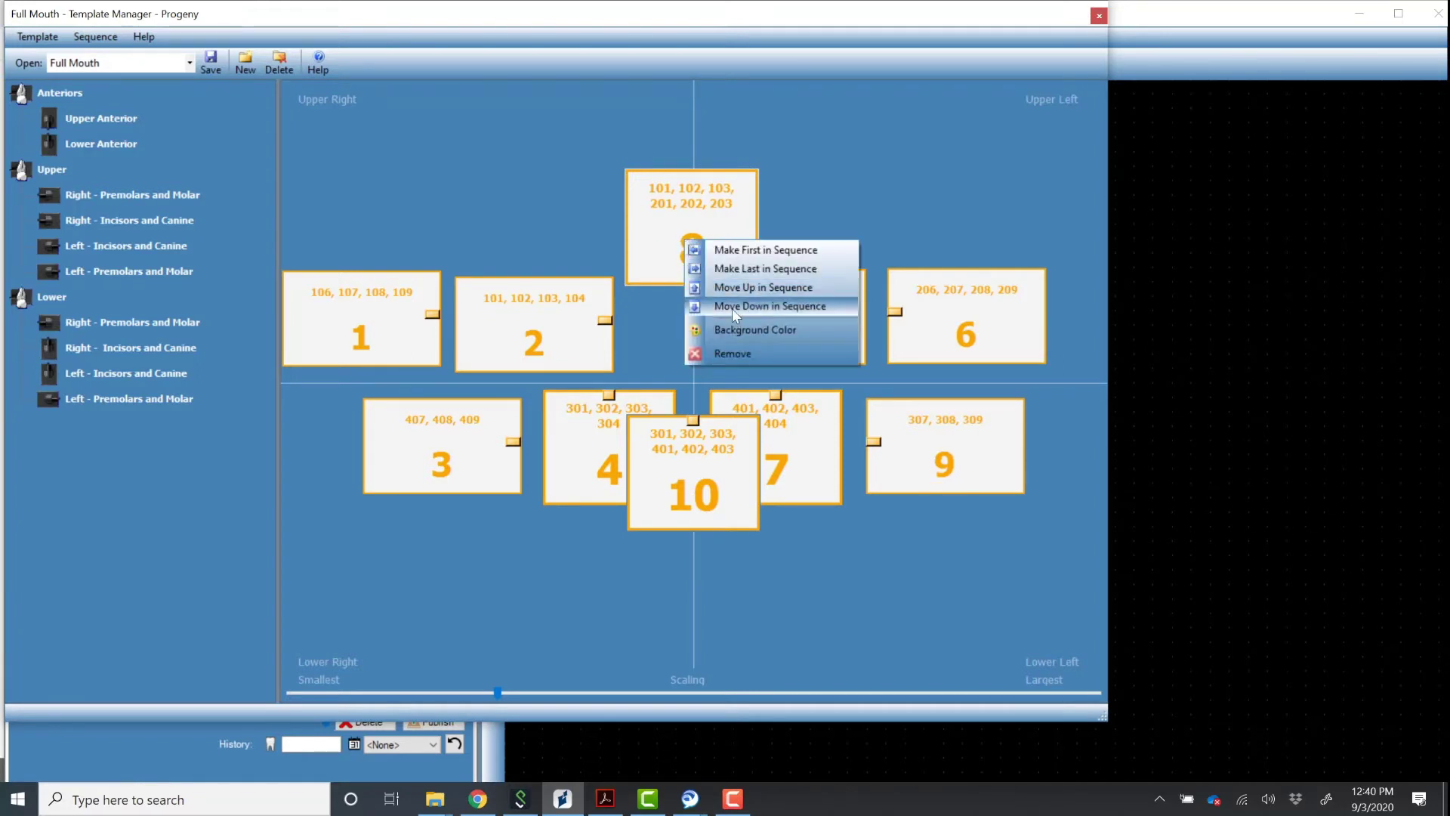
click(732, 308)
right_click(680, 243)
click(720, 311)
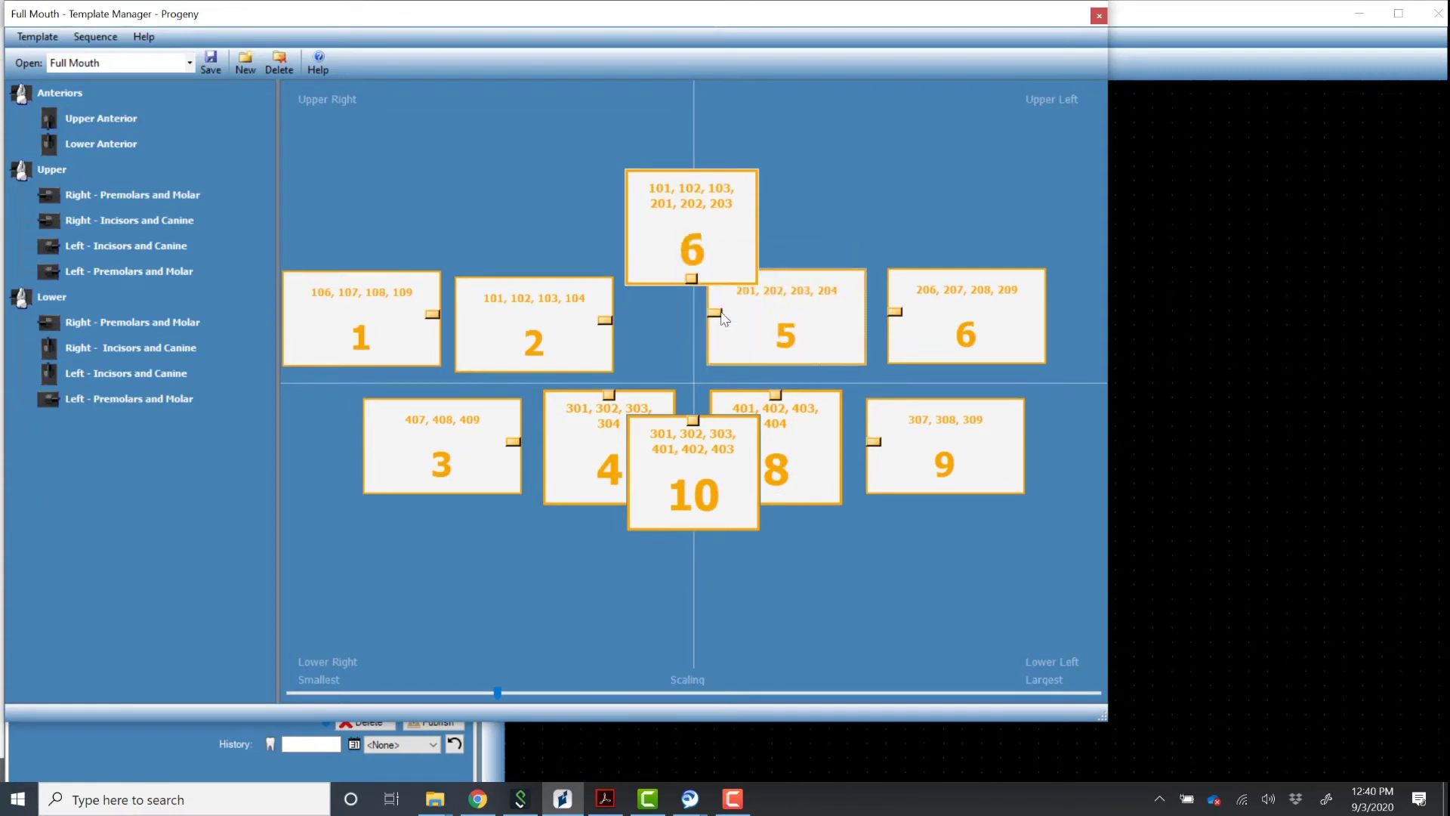
right_click(686, 243)
click(719, 308)
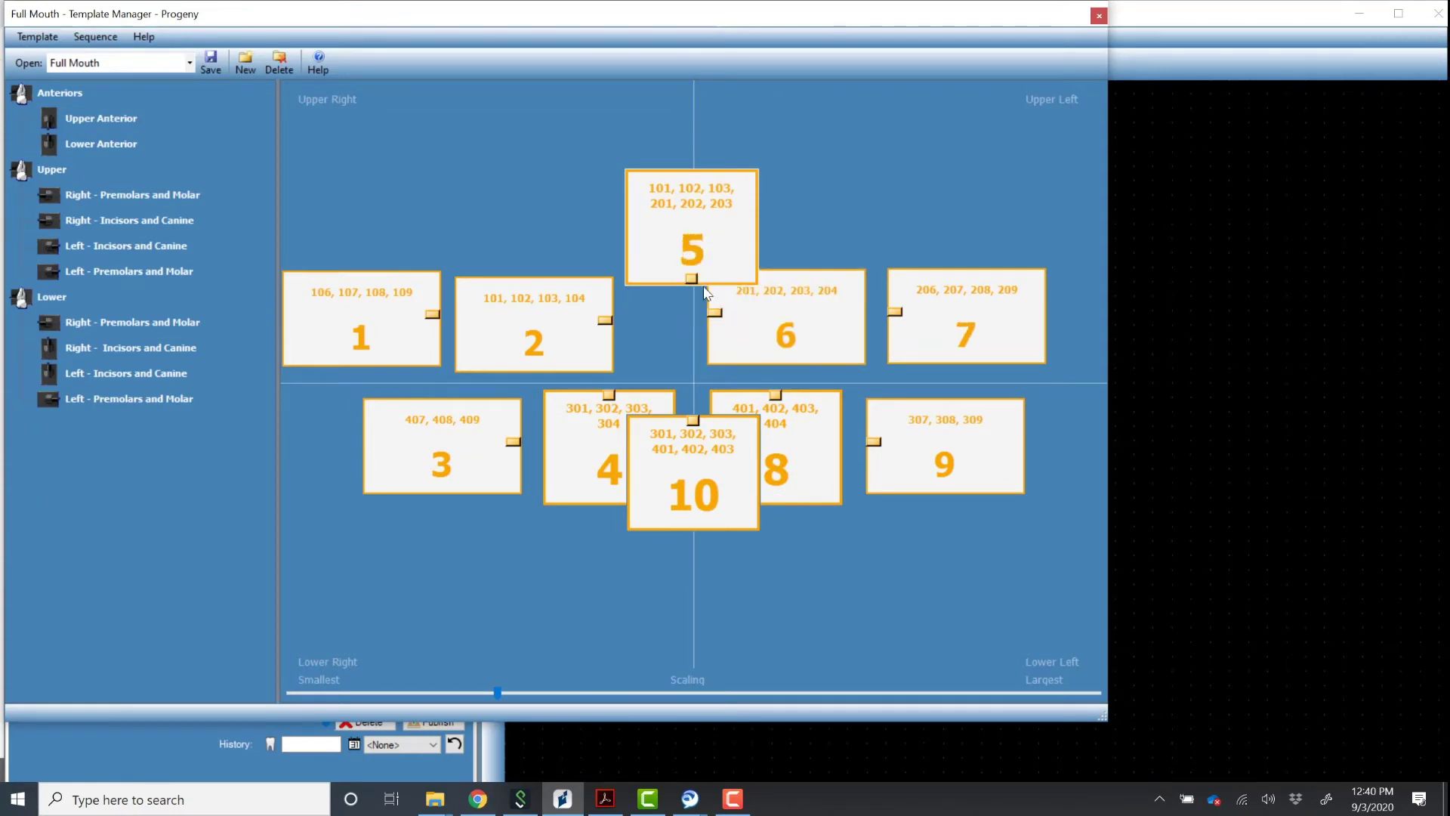
right_click(690, 257)
click(731, 320)
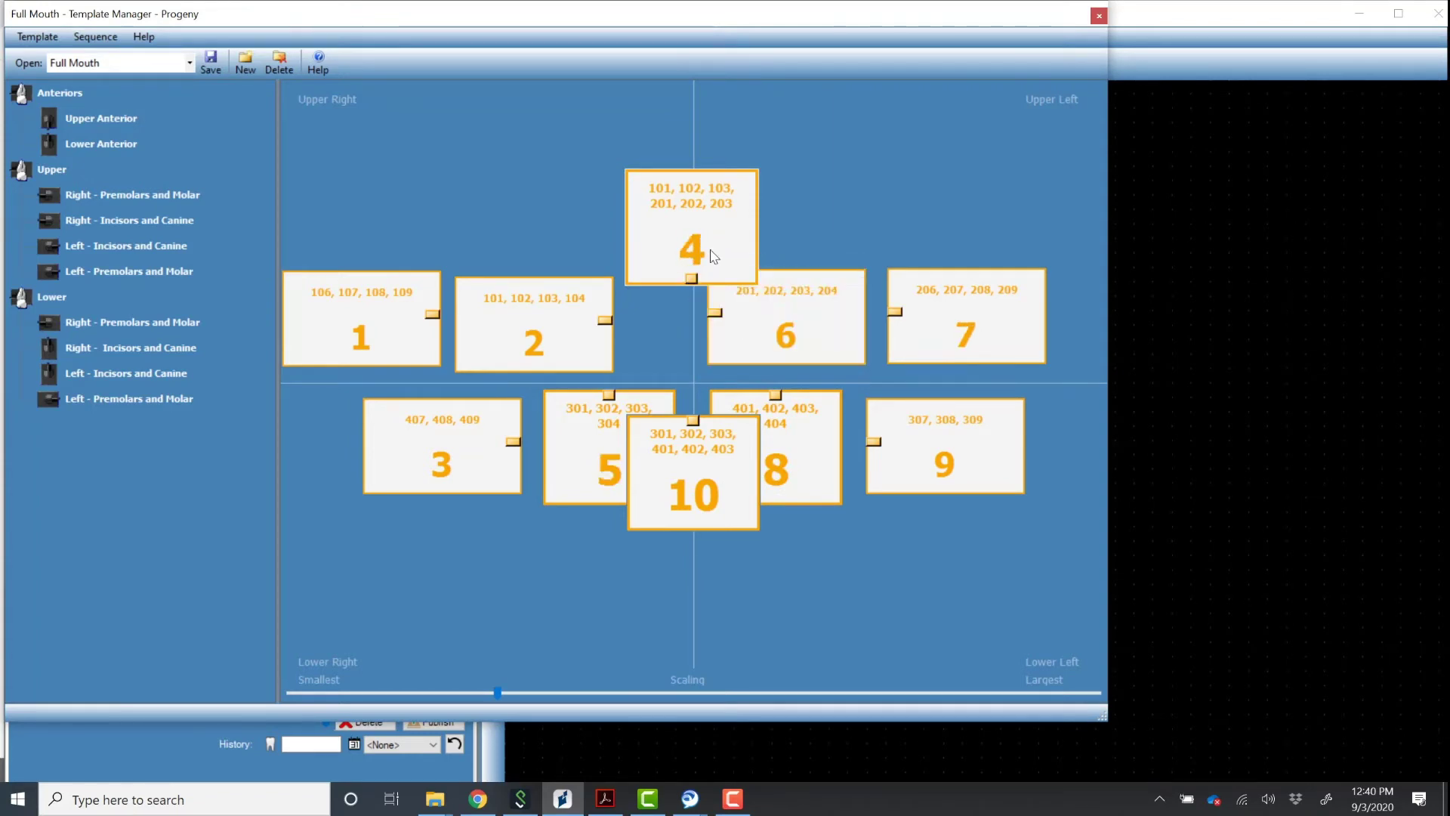
right_click(714, 257)
click(731, 317)
Lay out the top row with box 3 between boxes 2 and 6, and box 7 at the end.
drag(710, 260, 690, 333)
drag(838, 343, 876, 350)
drag(968, 320, 1018, 329)
drag(791, 337, 815, 341)
mouse_move(677, 308)
mouse_down()
mouse_move(695, 306)
mouse_move(684, 329)
mouse_up()
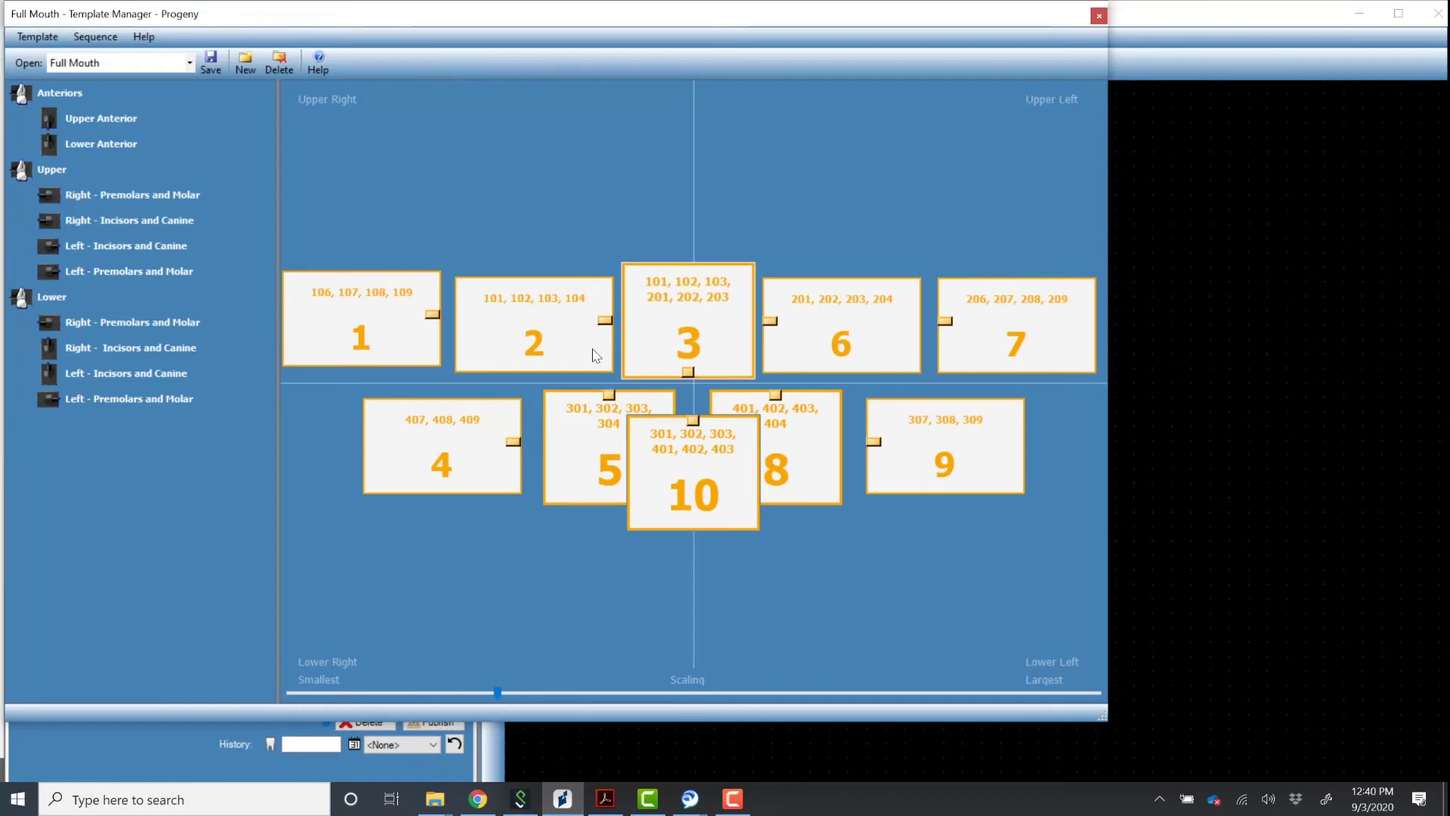
Start the bottom row with boxes 4 and 5, then the lower anterior box before box 8.
drag(471, 444, 393, 444)
drag(618, 441, 537, 440)
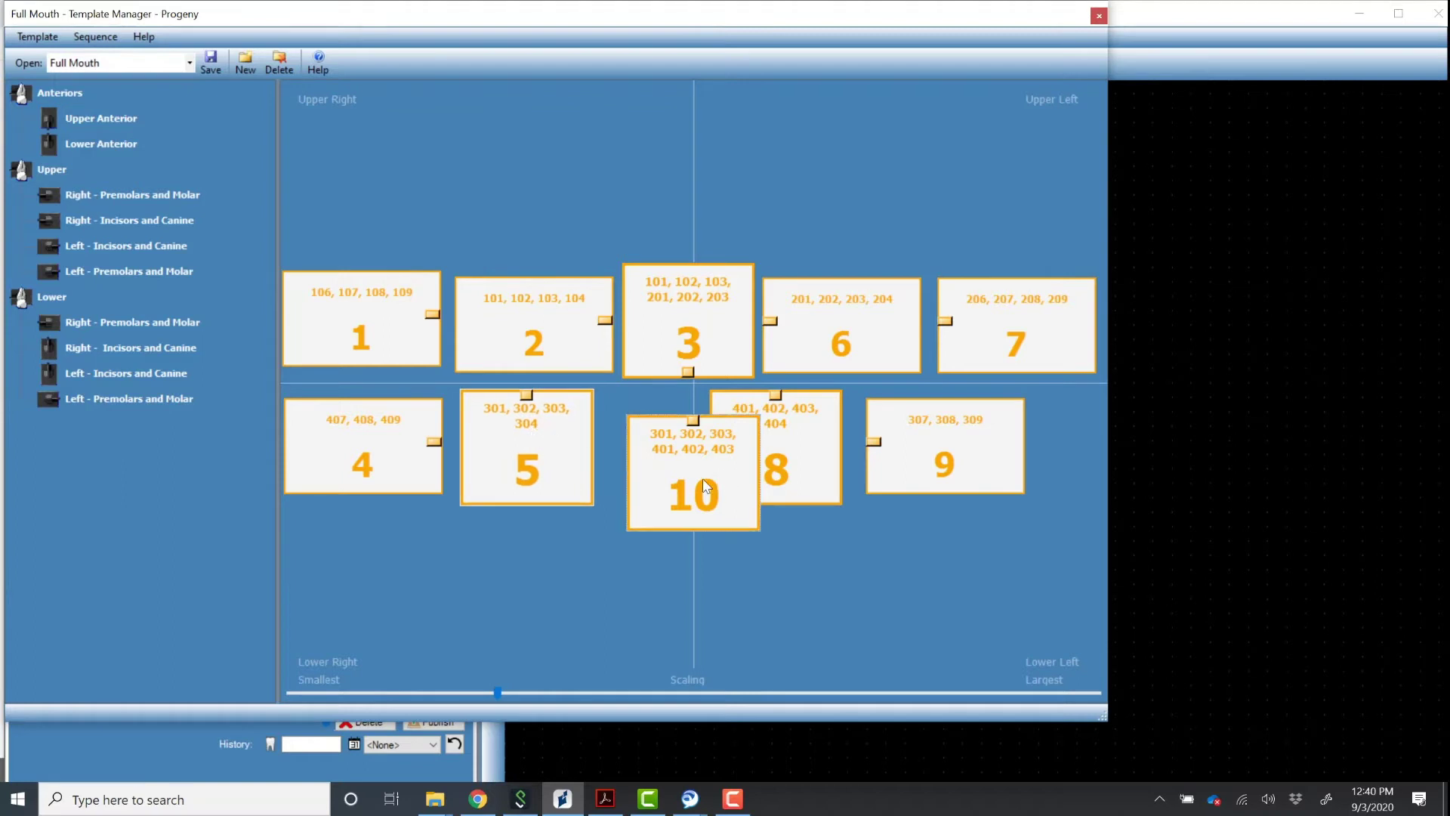
drag(706, 487, 682, 470)
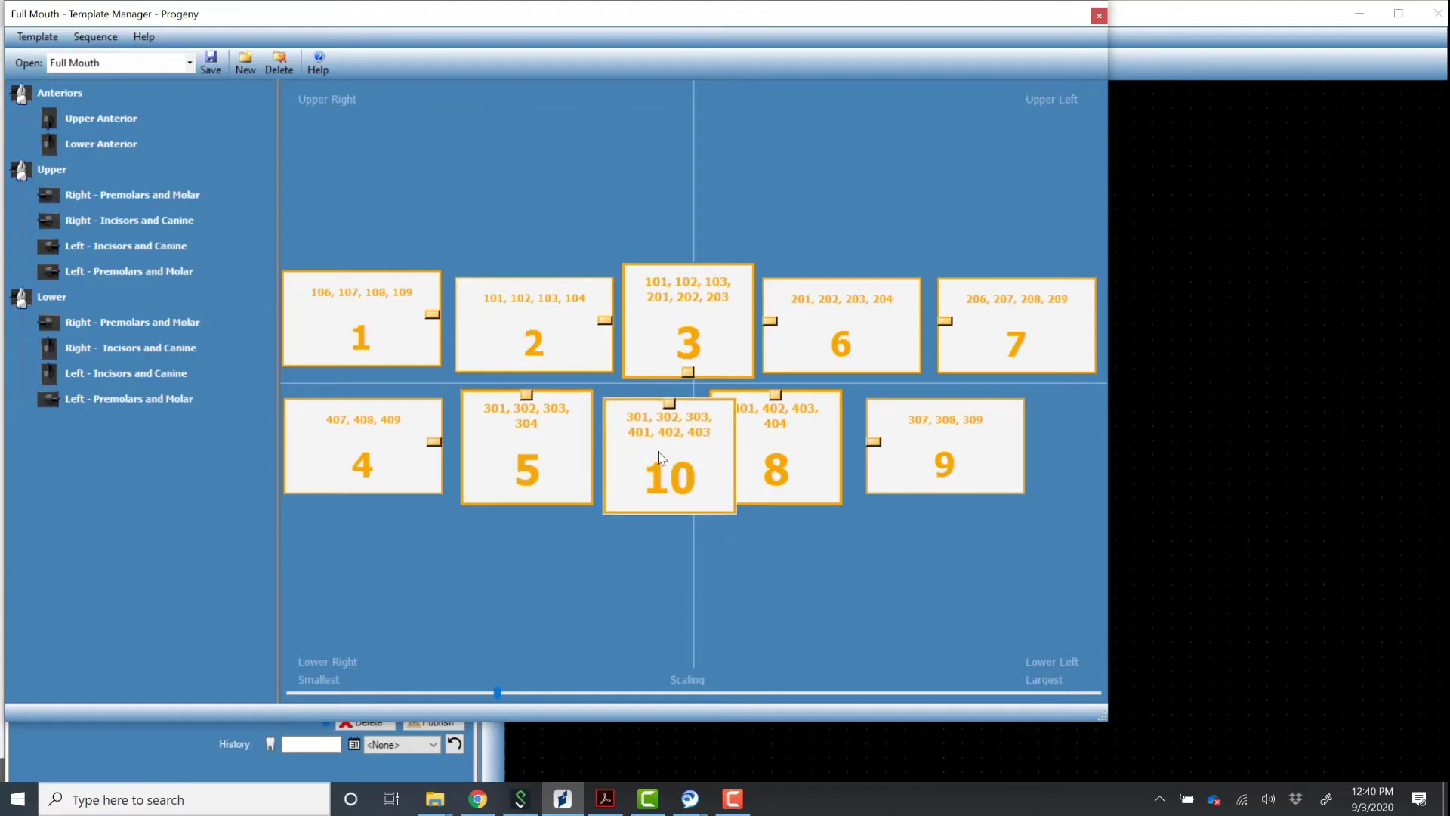
Move the lower anterior view earlier in sequence until it is sixth.
right_click(658, 451)
click(696, 516)
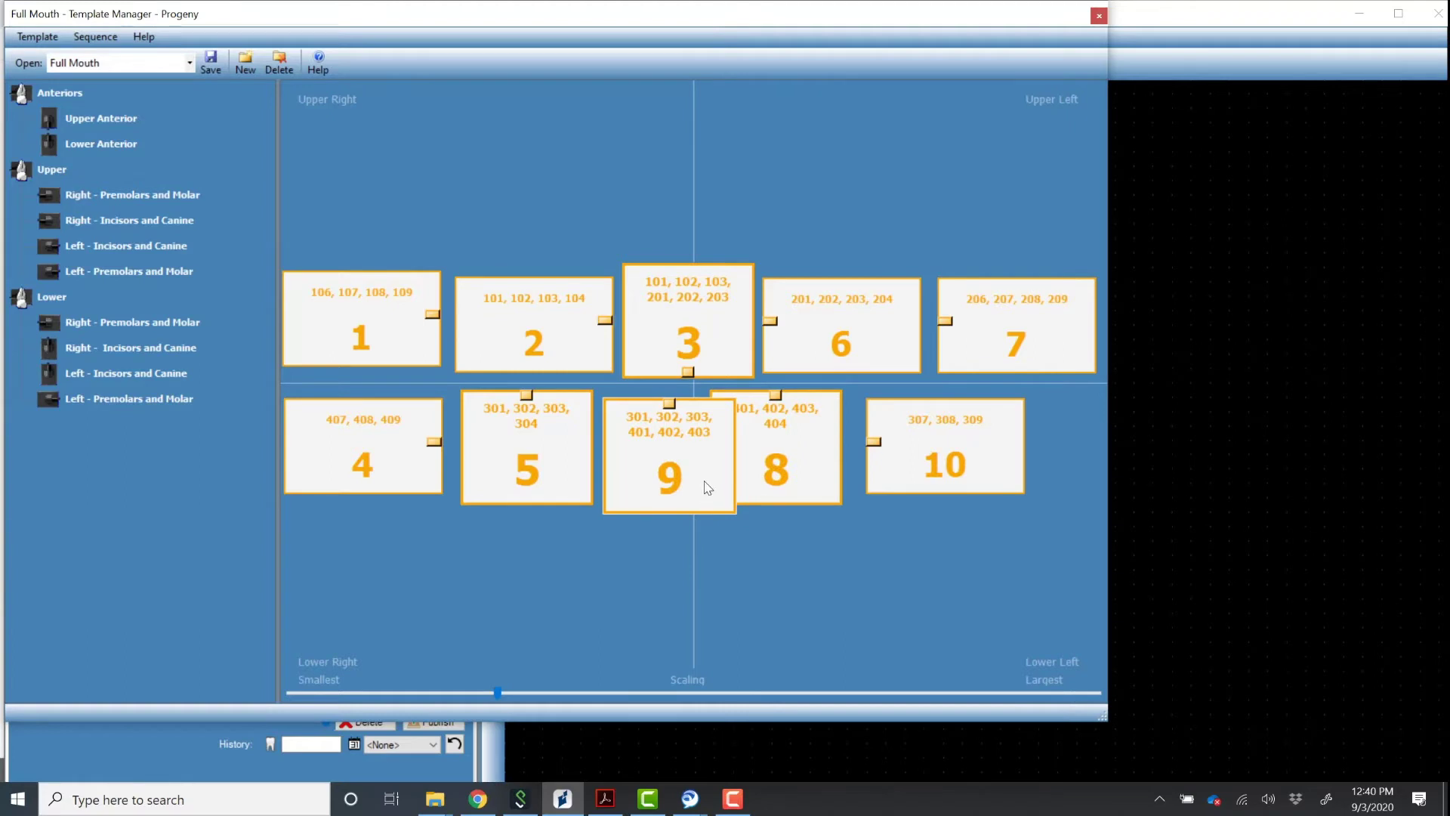
right_click(704, 482)
click(744, 548)
right_click(690, 456)
click(722, 524)
right_click(697, 467)
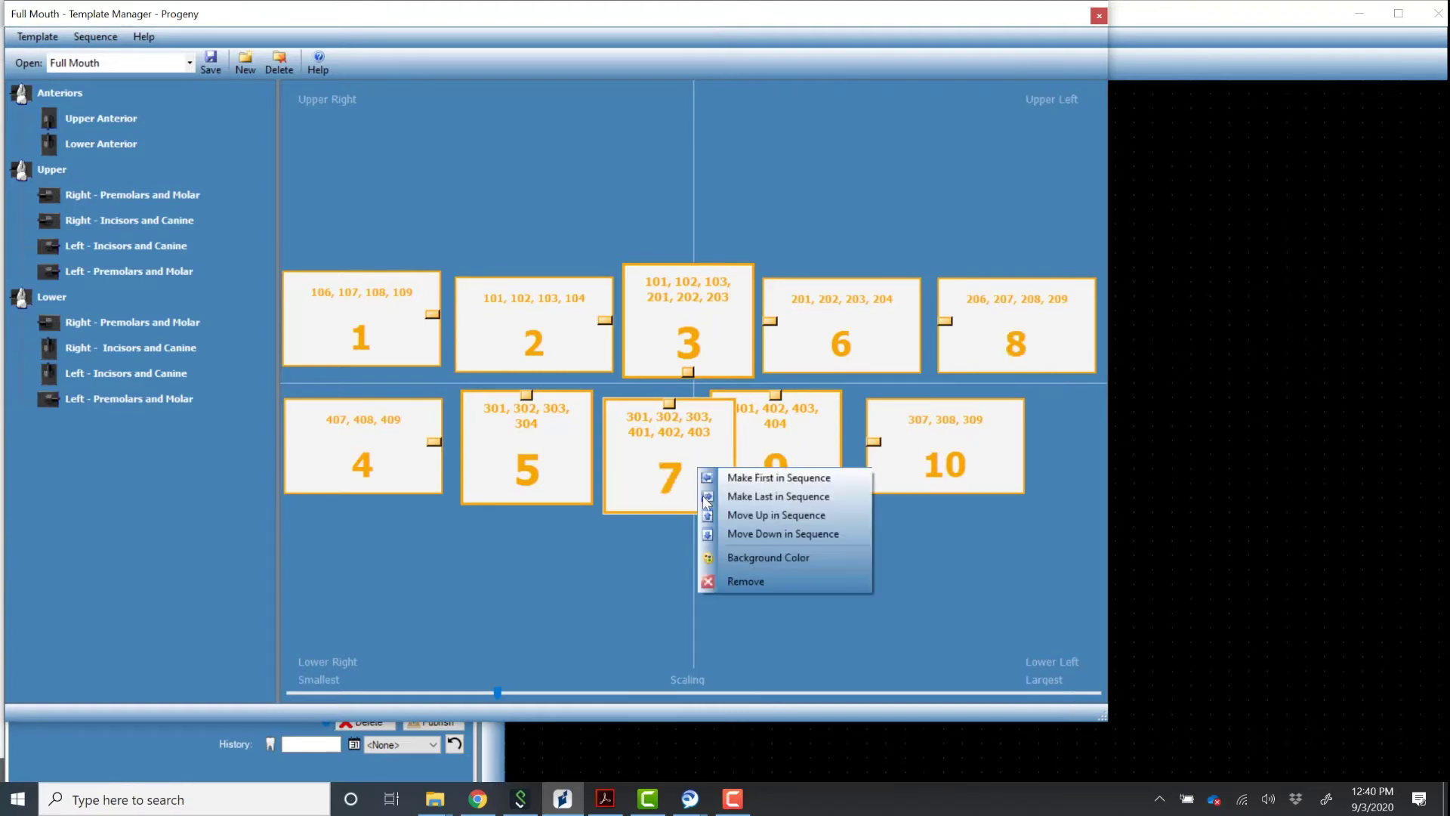
click(741, 537)
Space out boxes 9, 10 and 6 in the bottom row and align boxes 1 and 2 on top.
drag(770, 482, 797, 480)
click(906, 458)
drag(909, 464, 971, 463)
drag(784, 473, 818, 474)
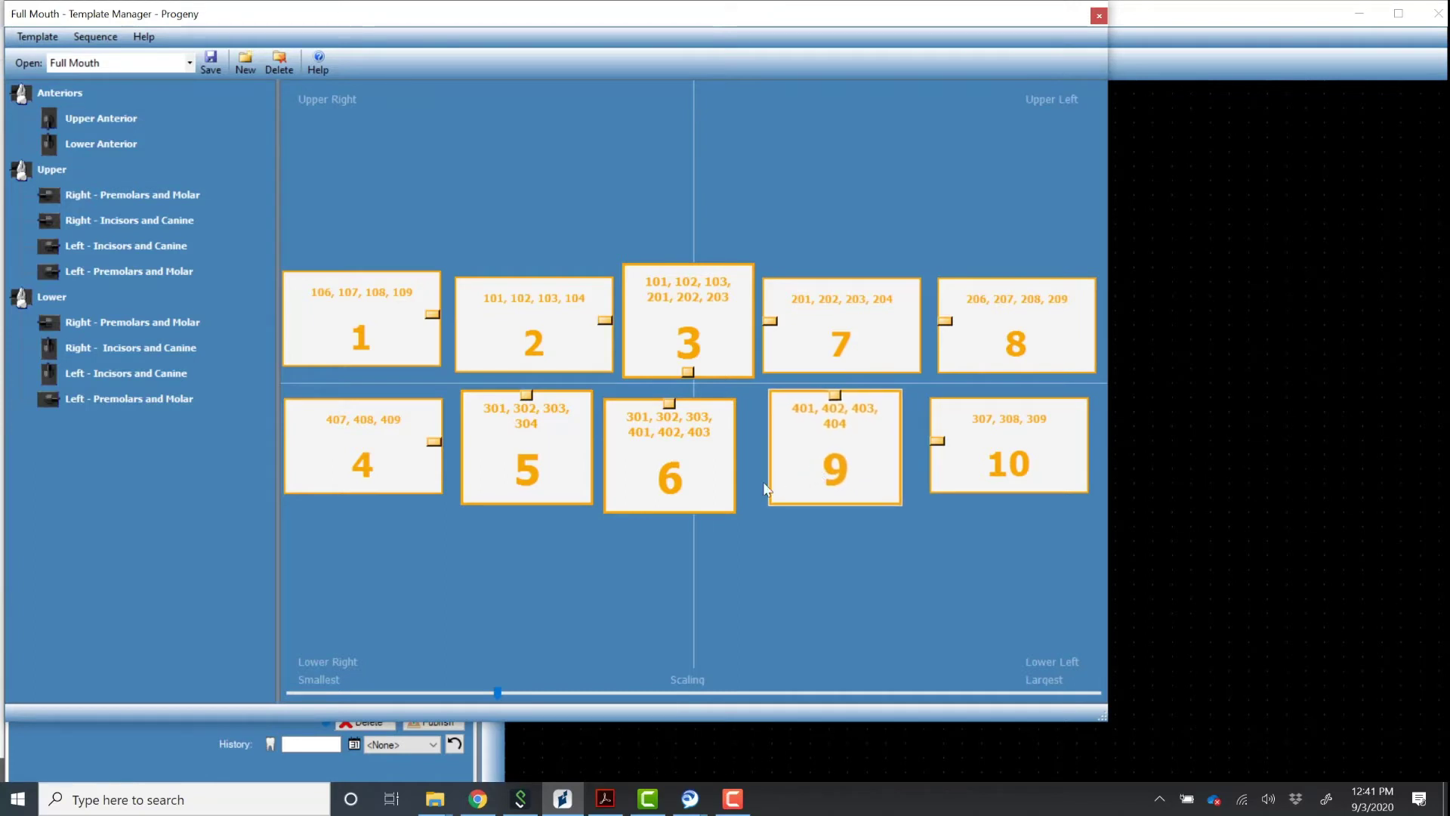
drag(669, 482, 688, 476)
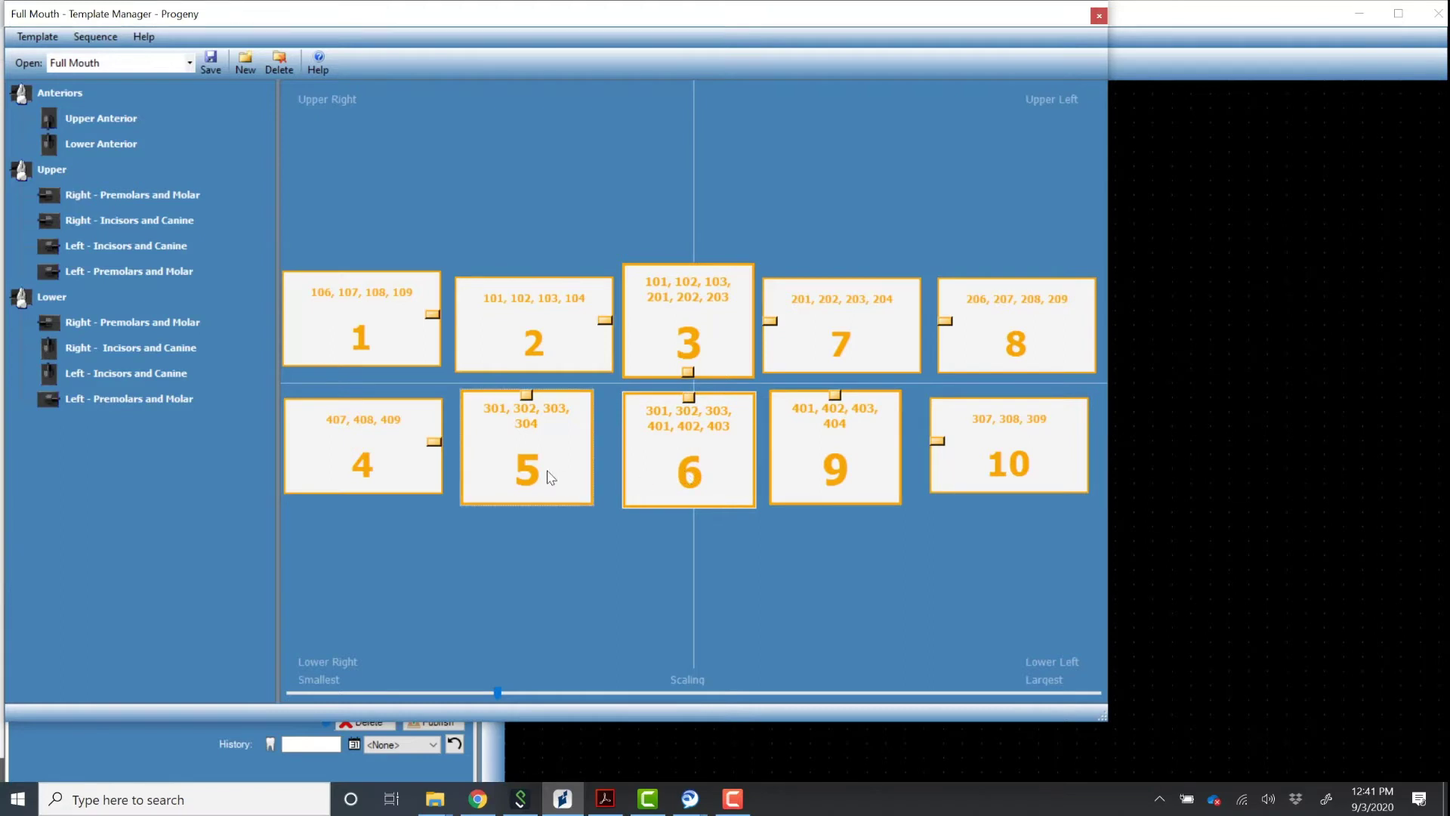
click(531, 470)
drag(541, 348, 538, 352)
drag(388, 332, 378, 356)
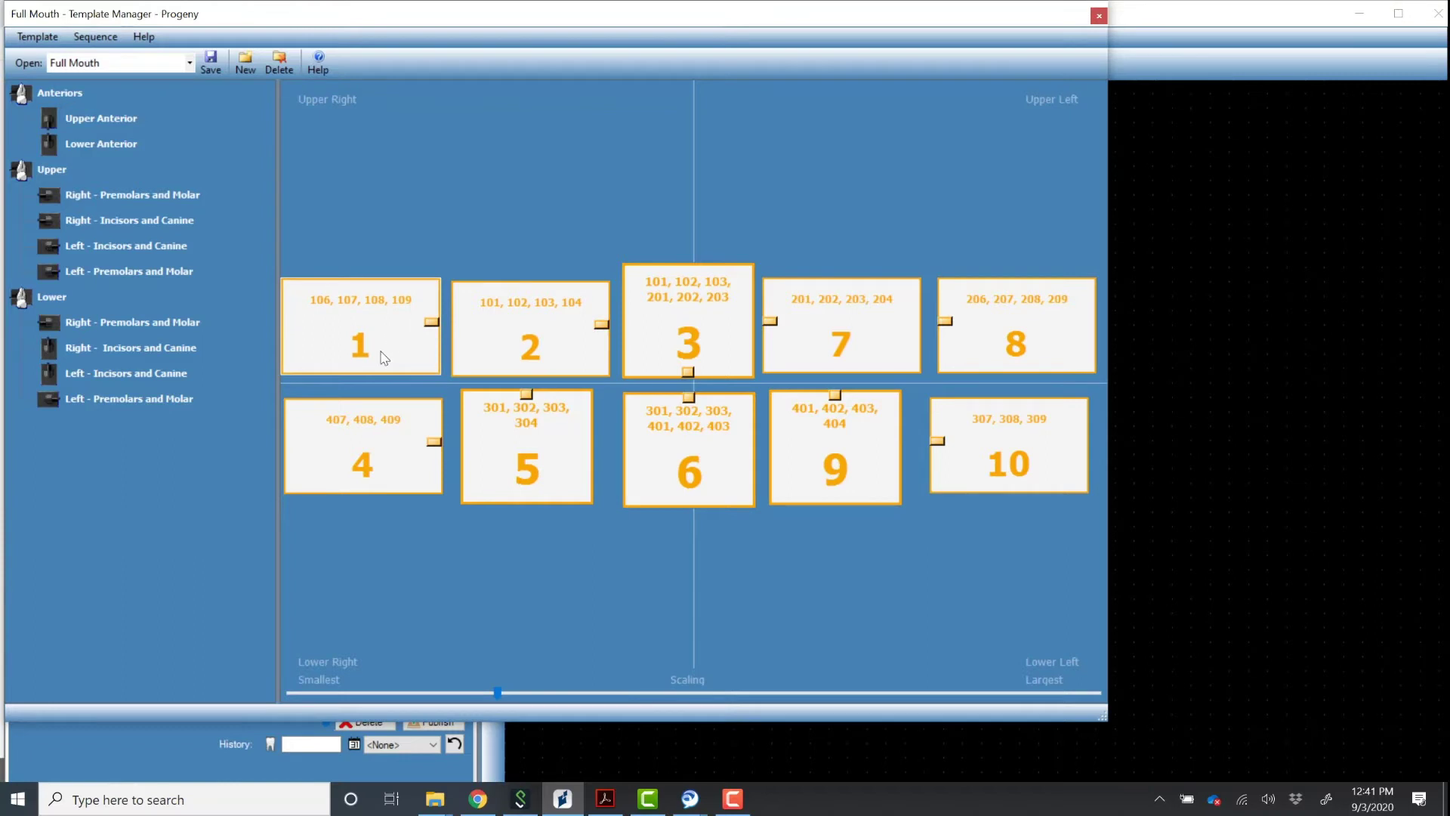
Save the Full Mouth template and exit the Template Manager.
click(212, 64)
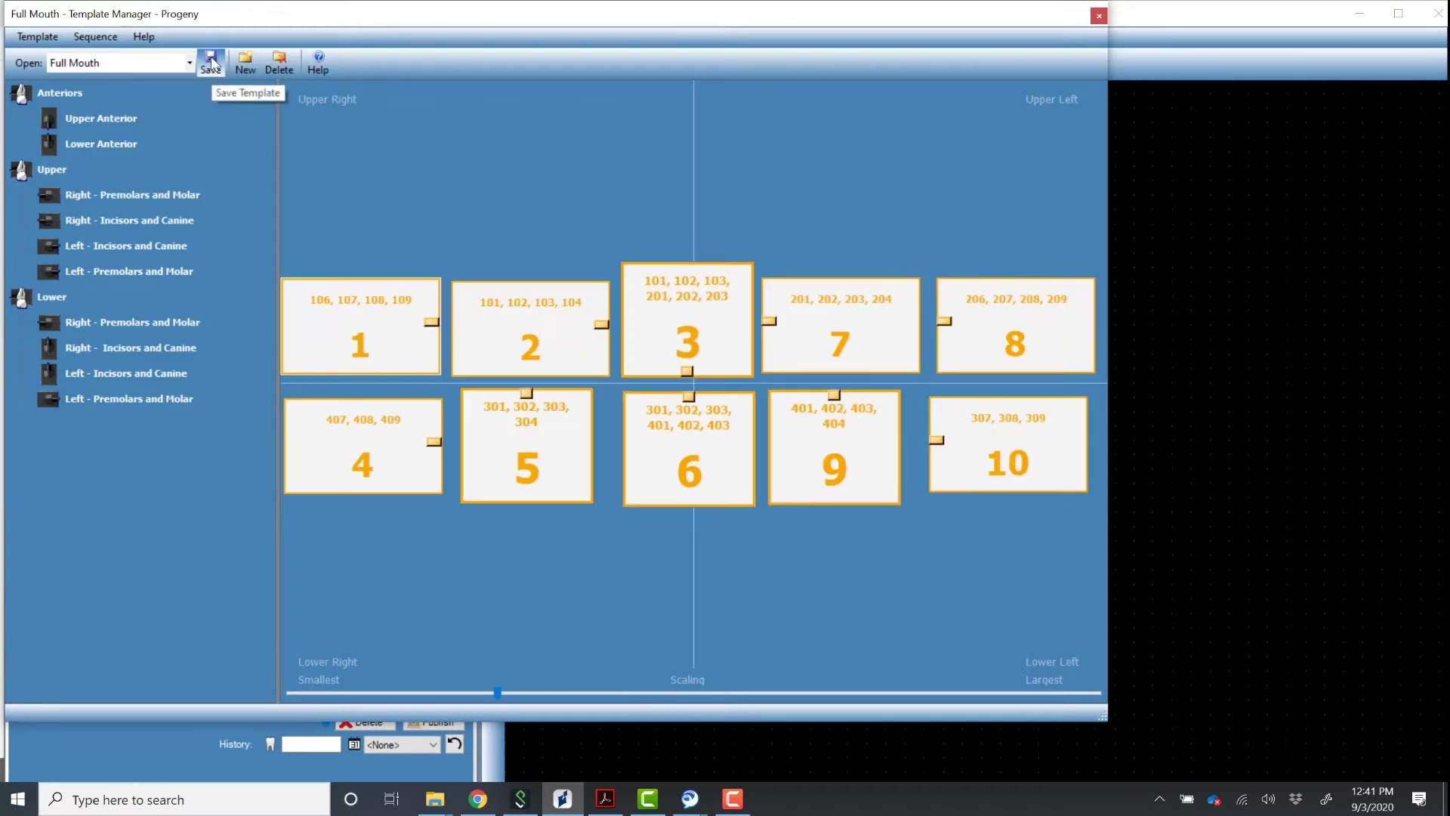
click(38, 37)
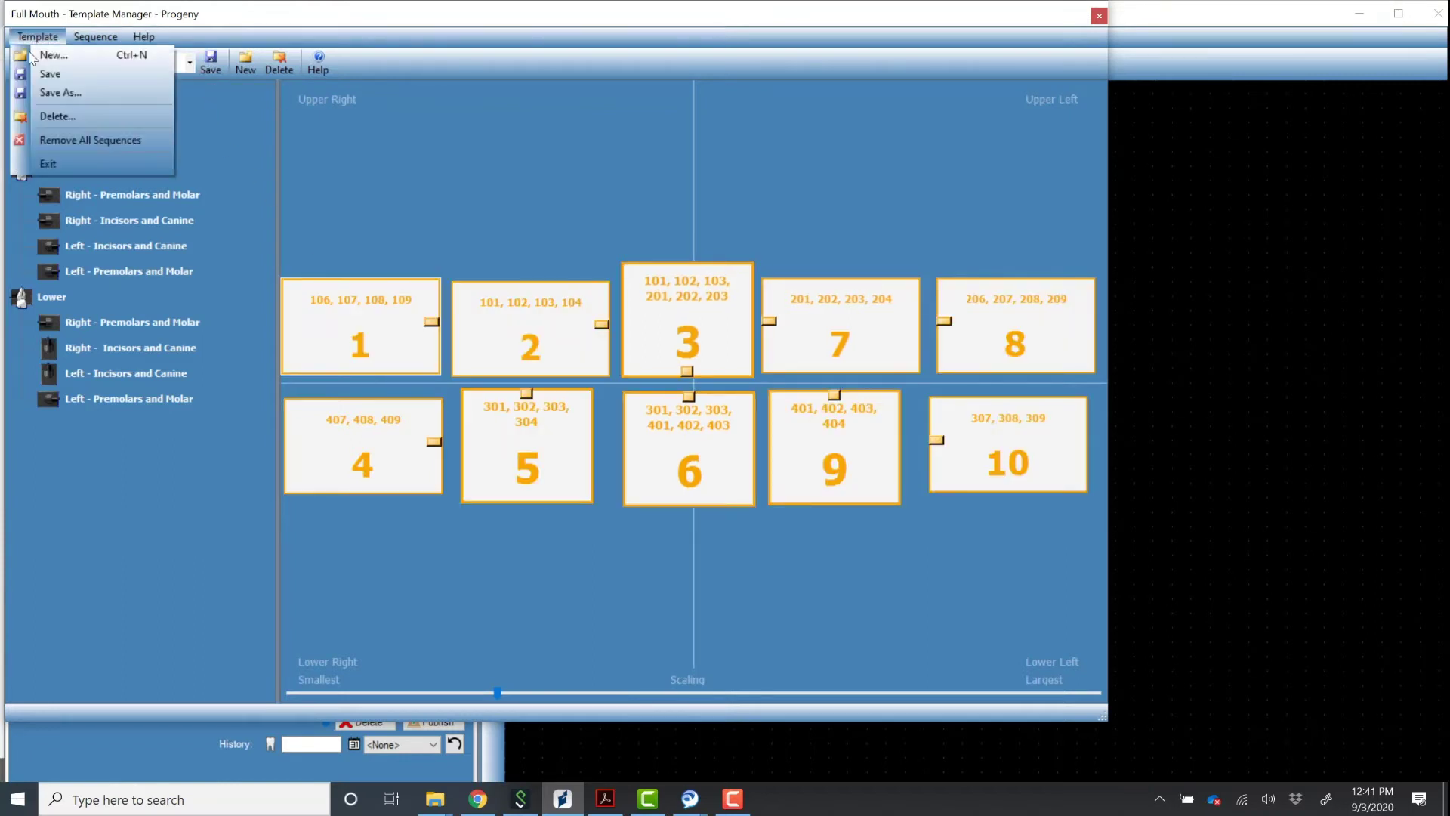
click(66, 162)
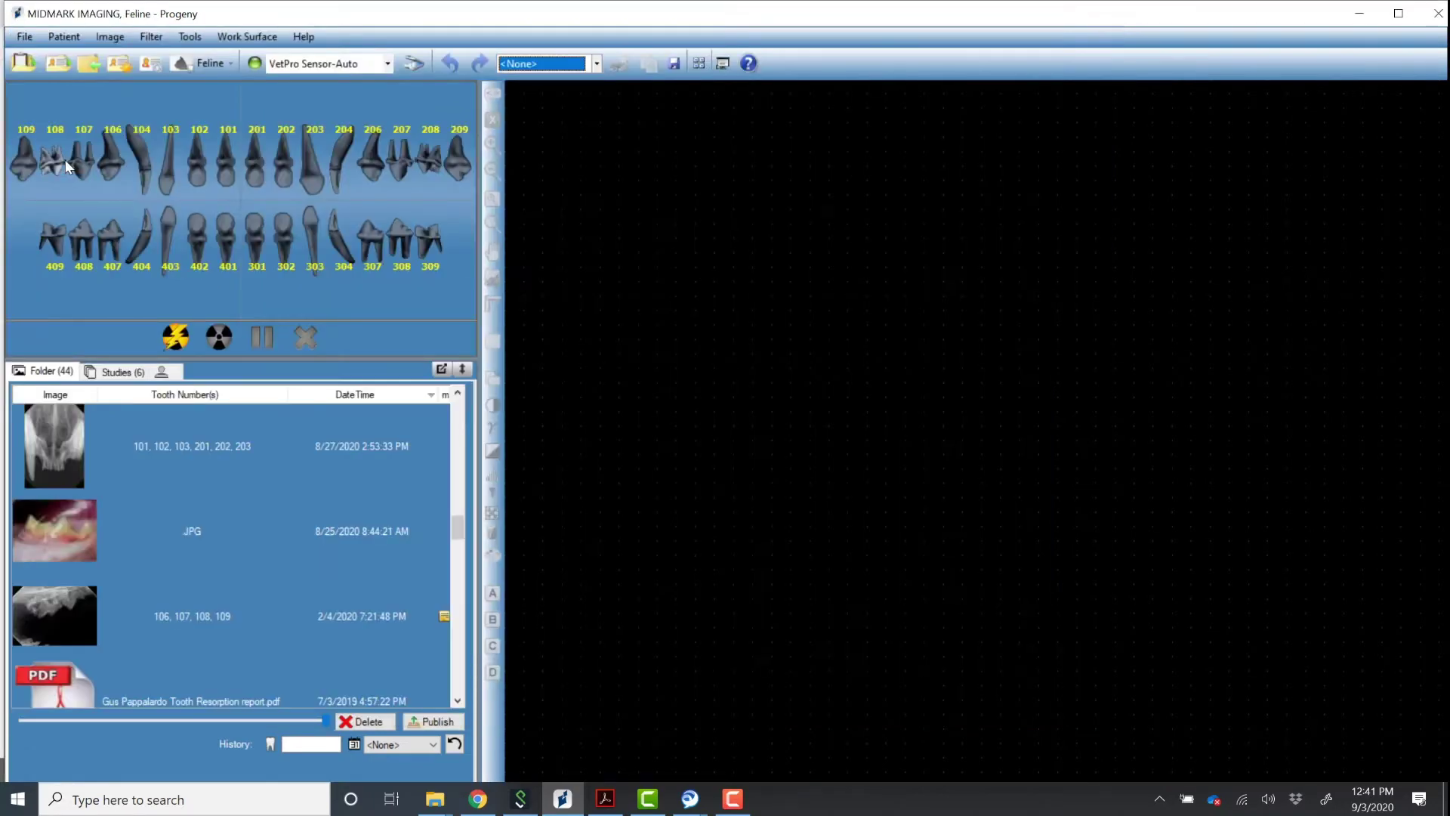
click(596, 64)
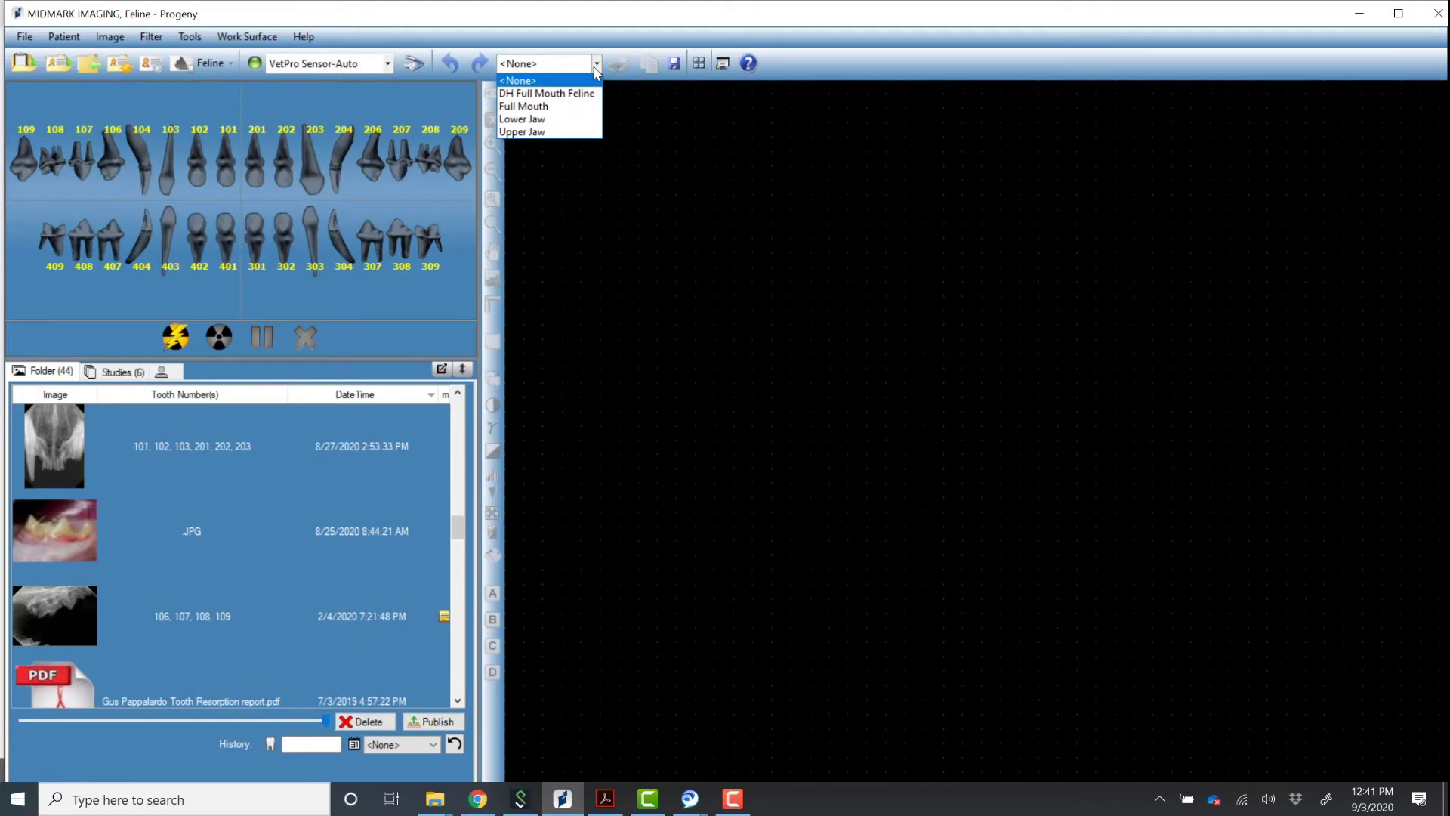
click(523, 107)
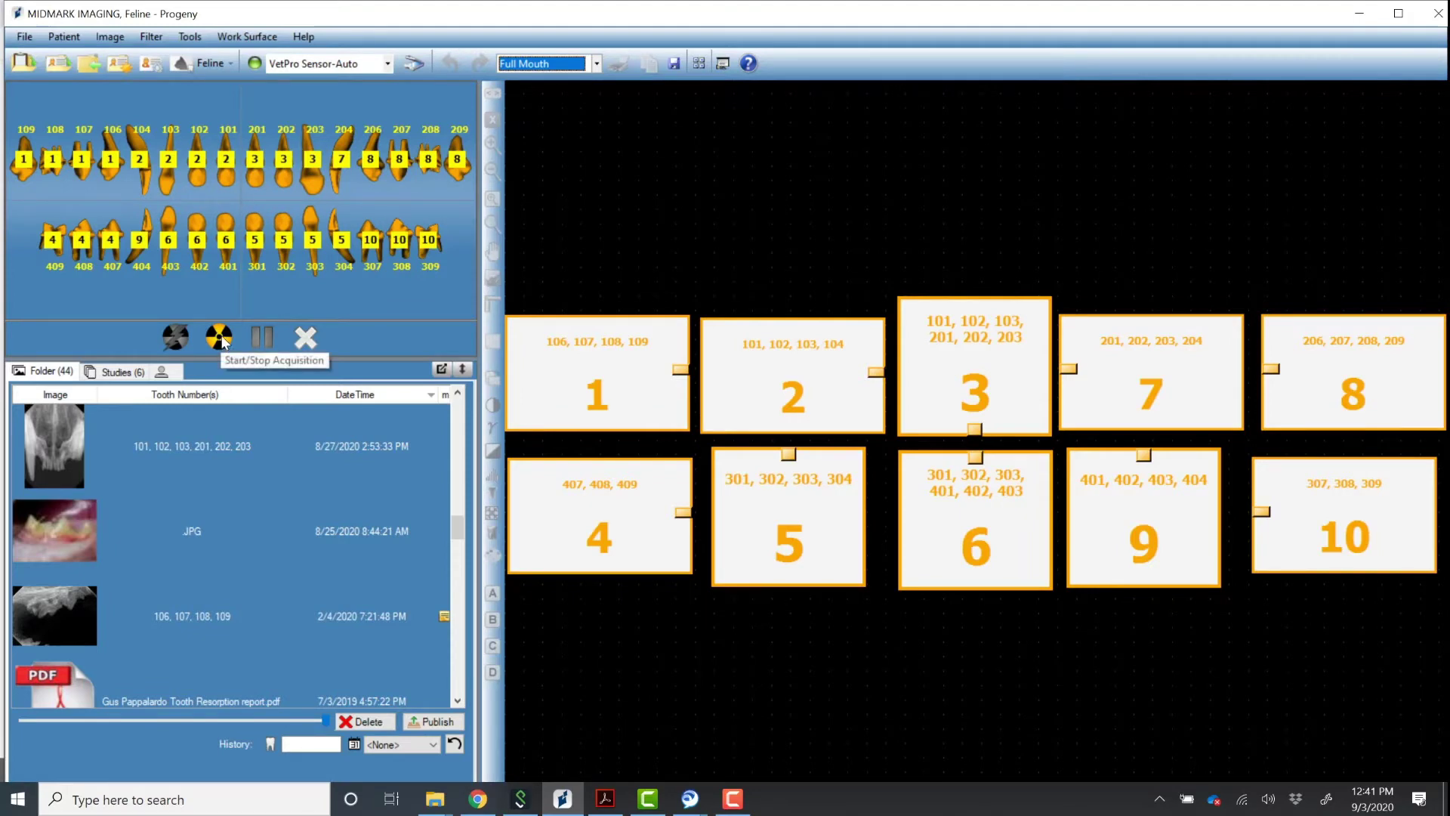
click(723, 63)
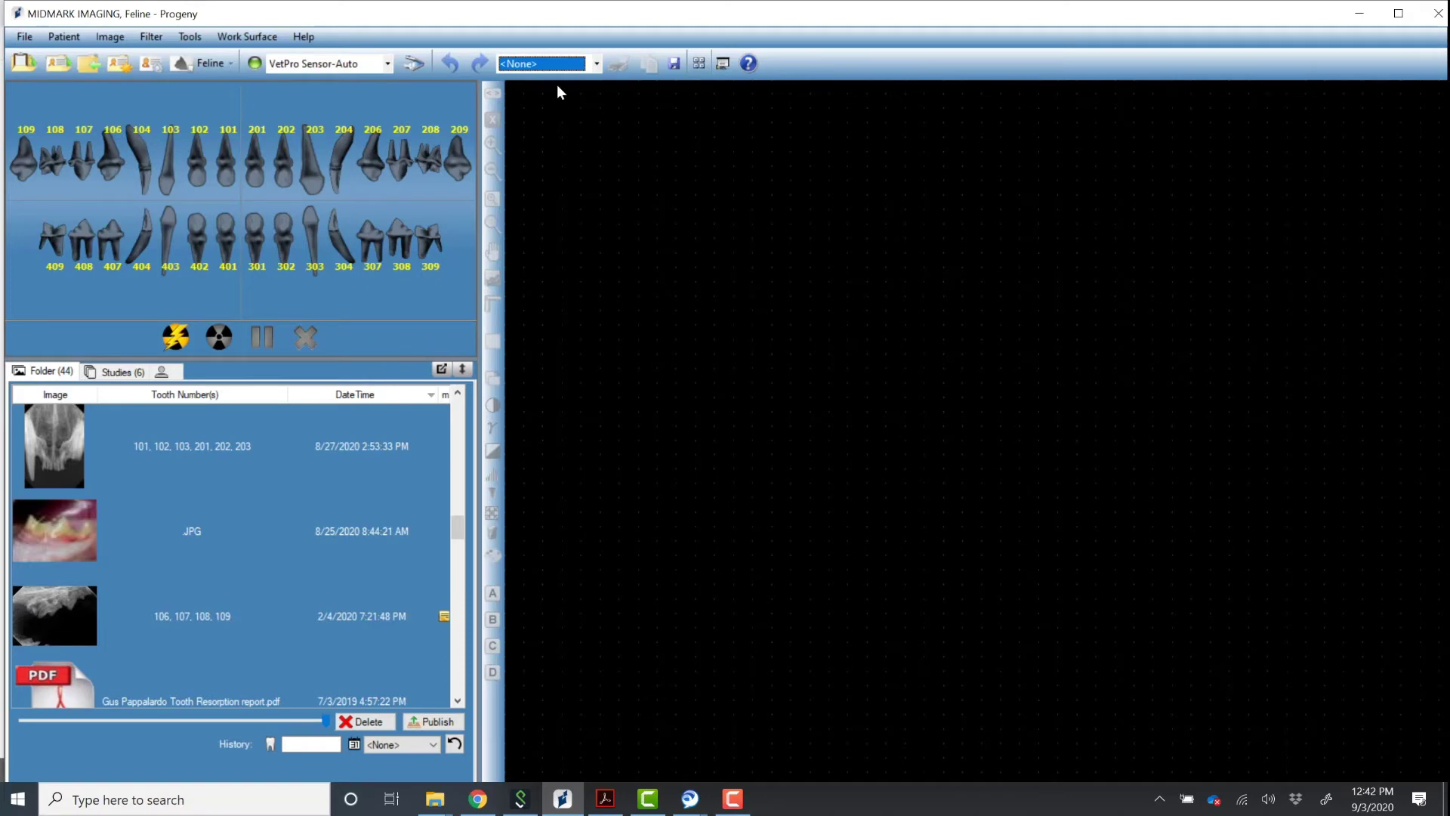
Load the DH Full Mouth Feline template from the toolbar template list.
click(595, 65)
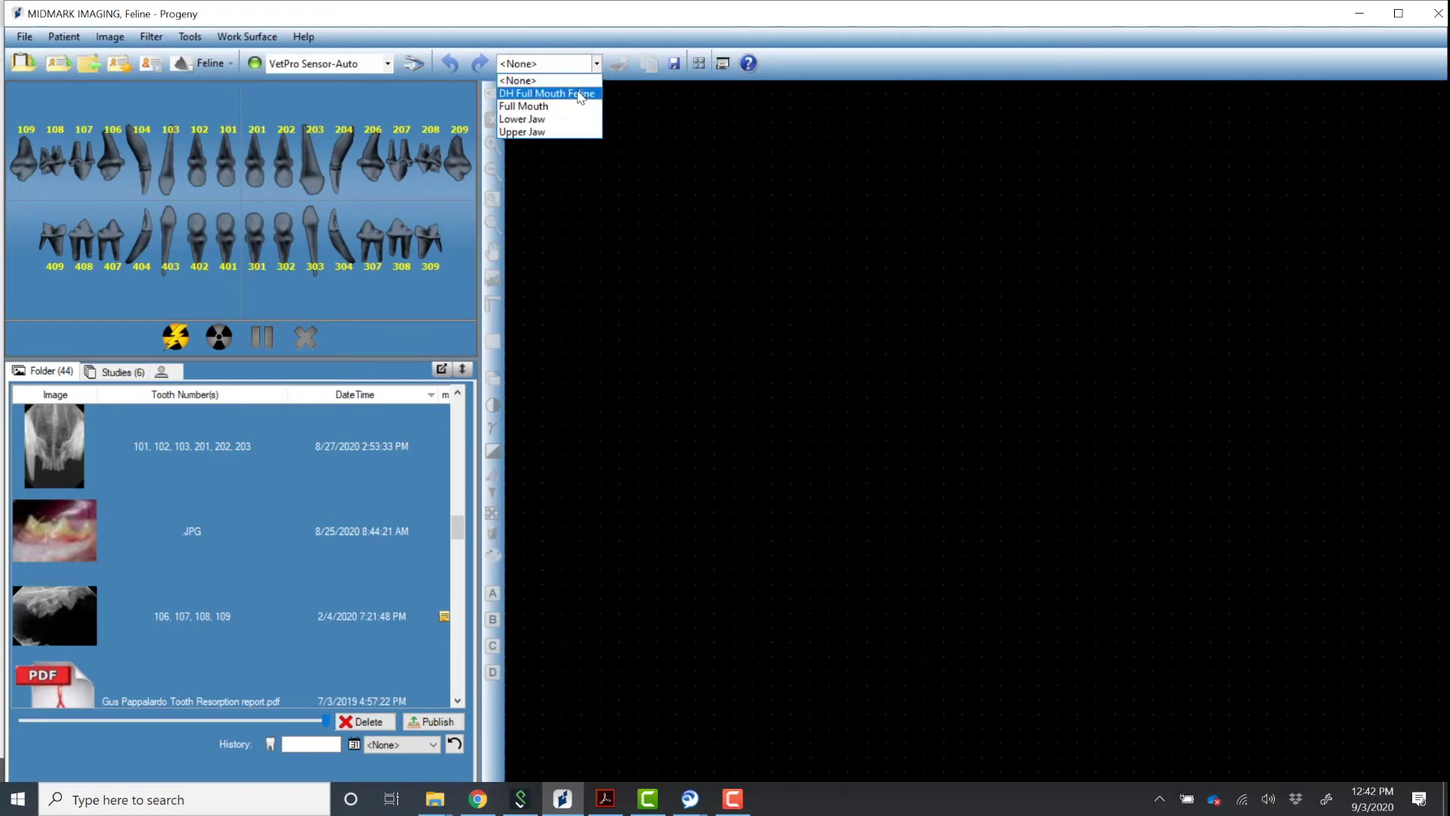
click(577, 91)
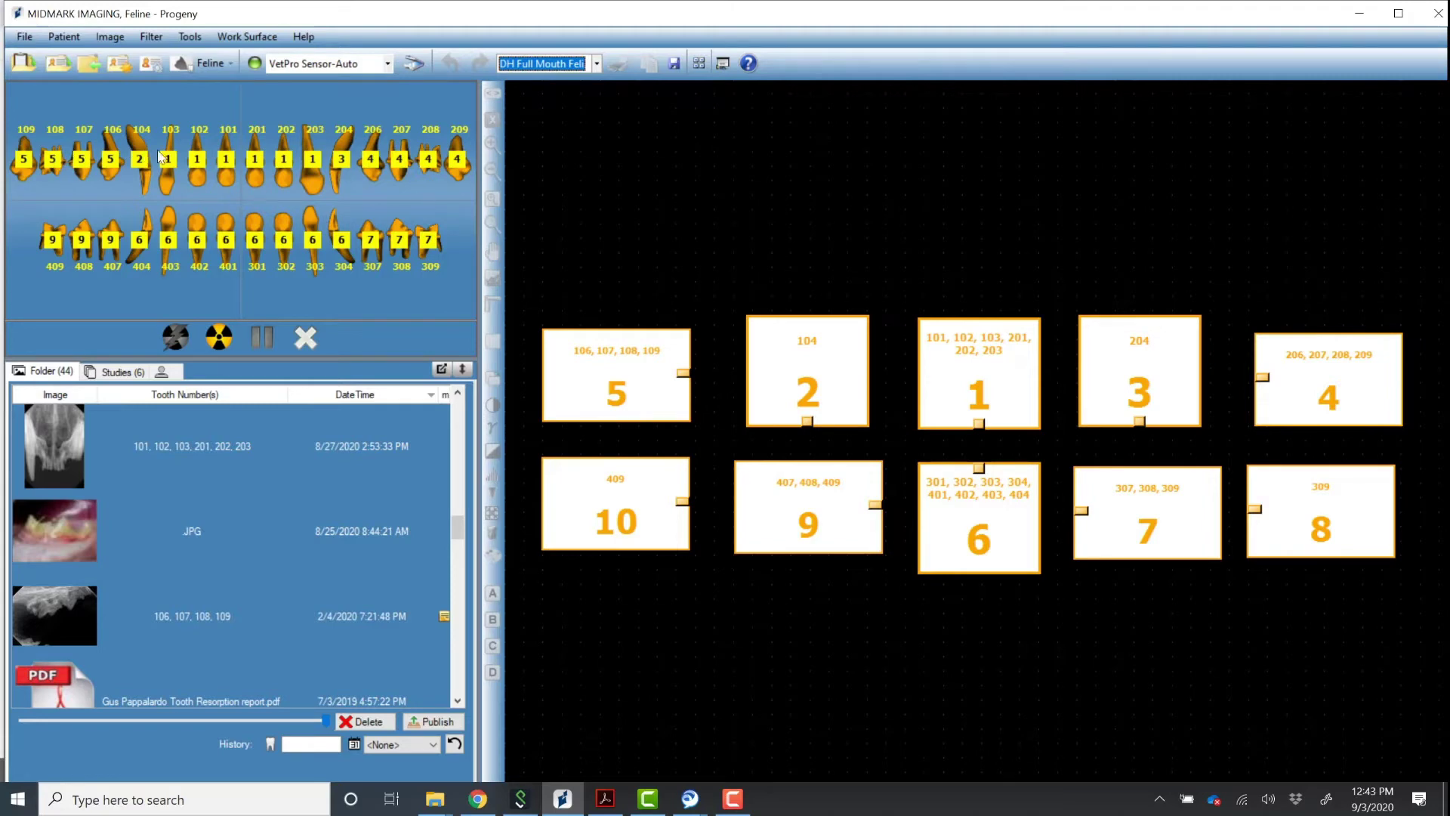
Skip the 106–109, 301–304/401–404 and 307–309 sequences on the tooth chart.
right_click(84, 166)
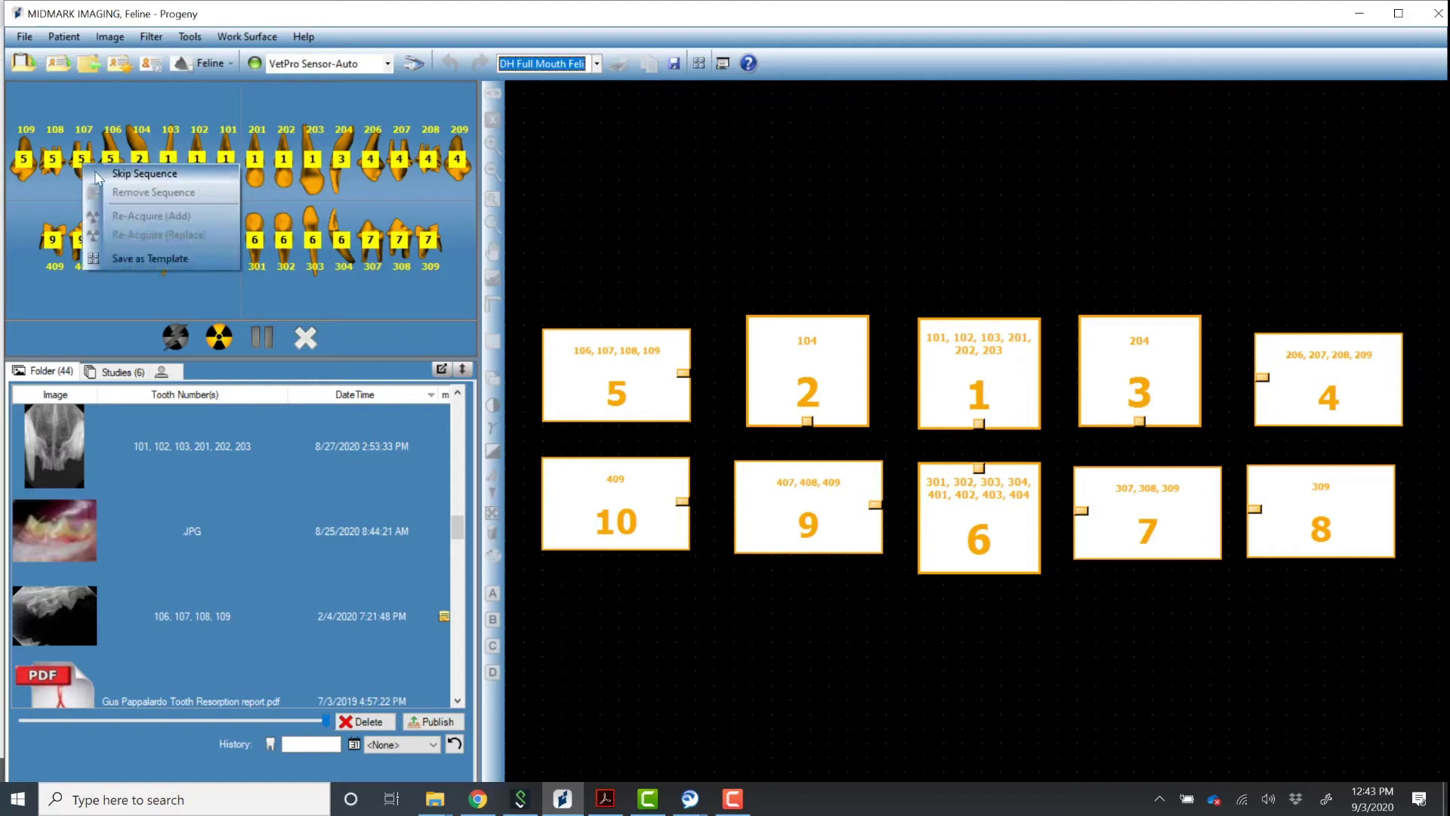
click(137, 173)
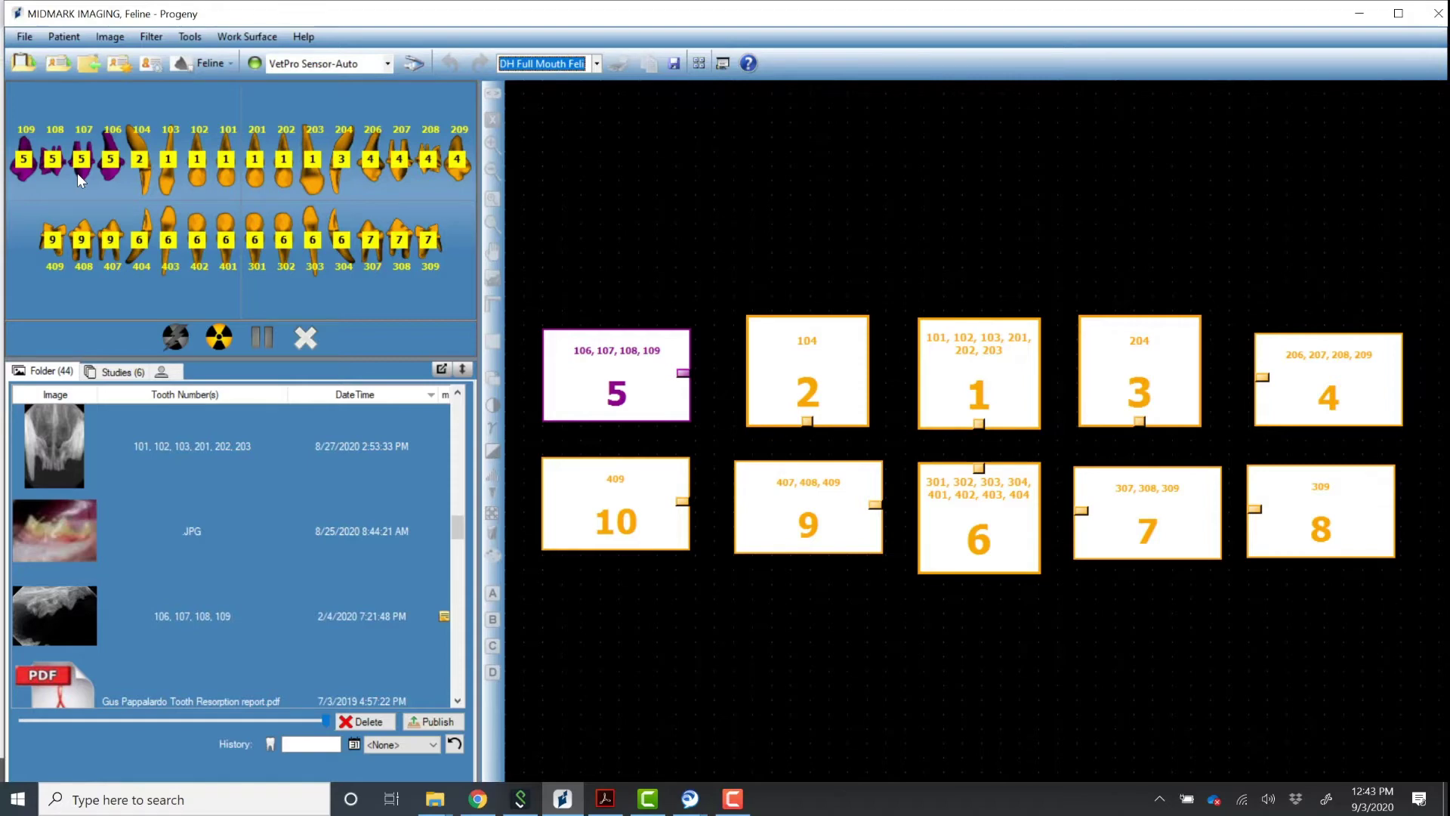
right_click(227, 244)
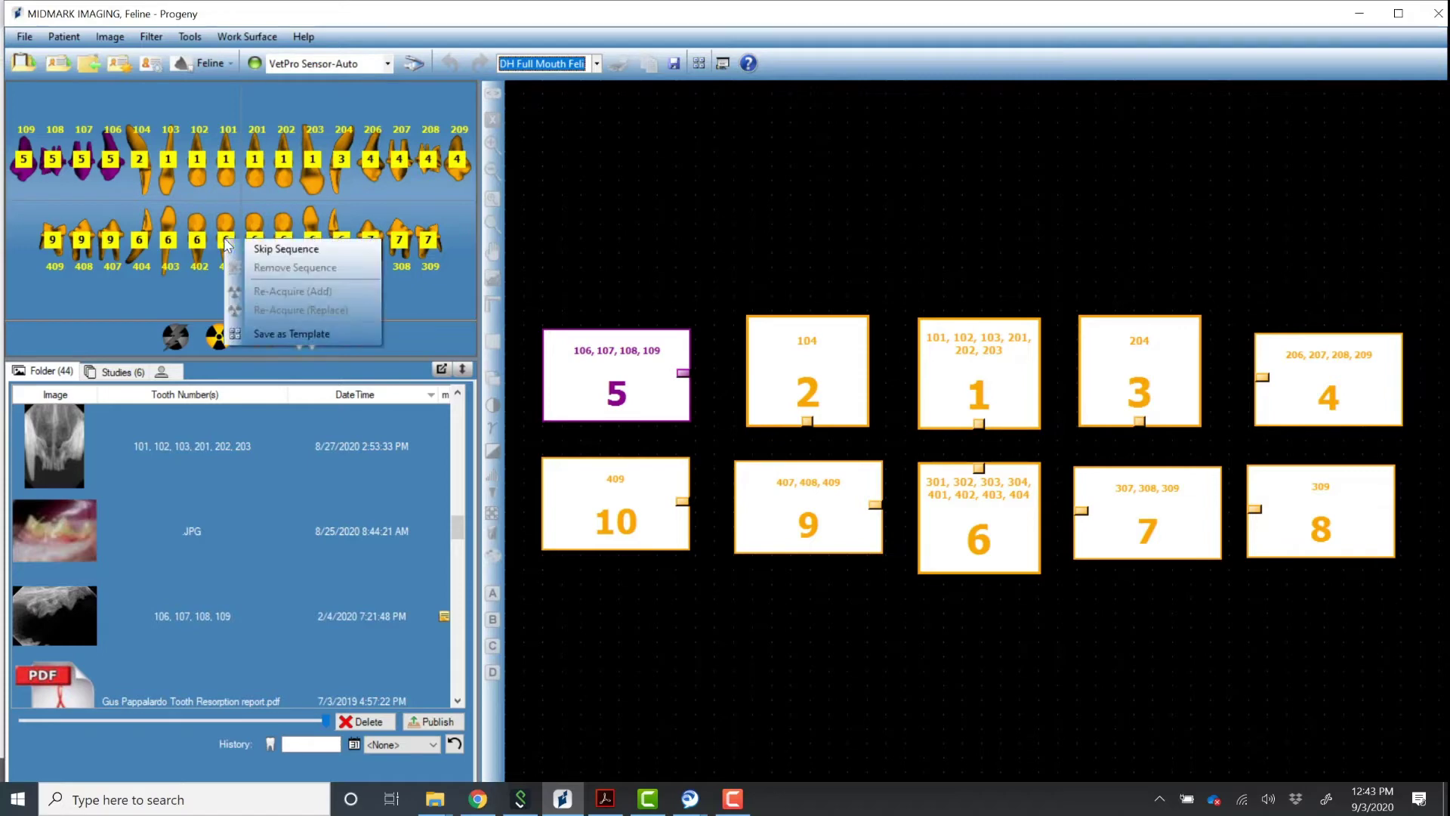
click(259, 254)
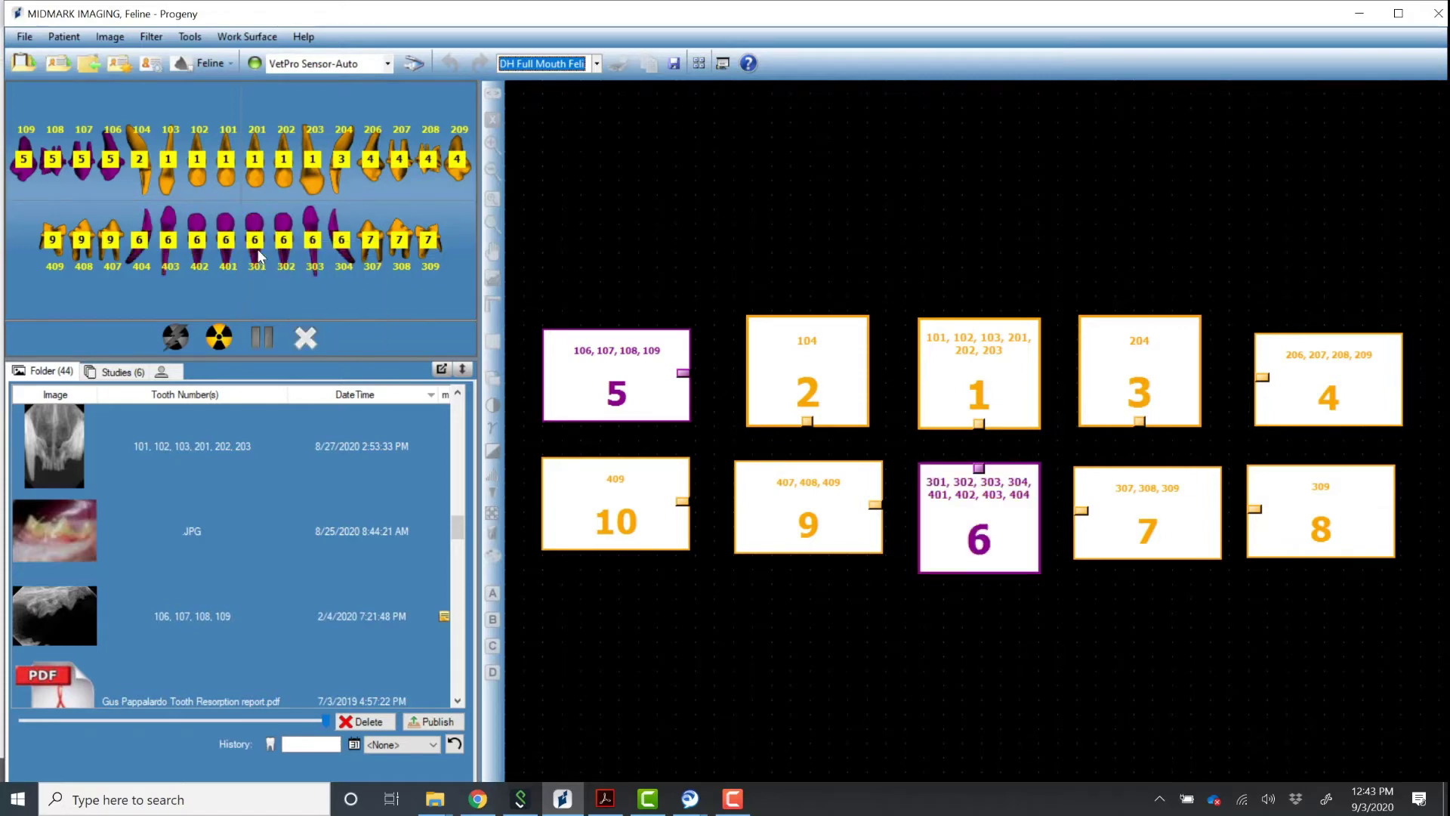
right_click(400, 248)
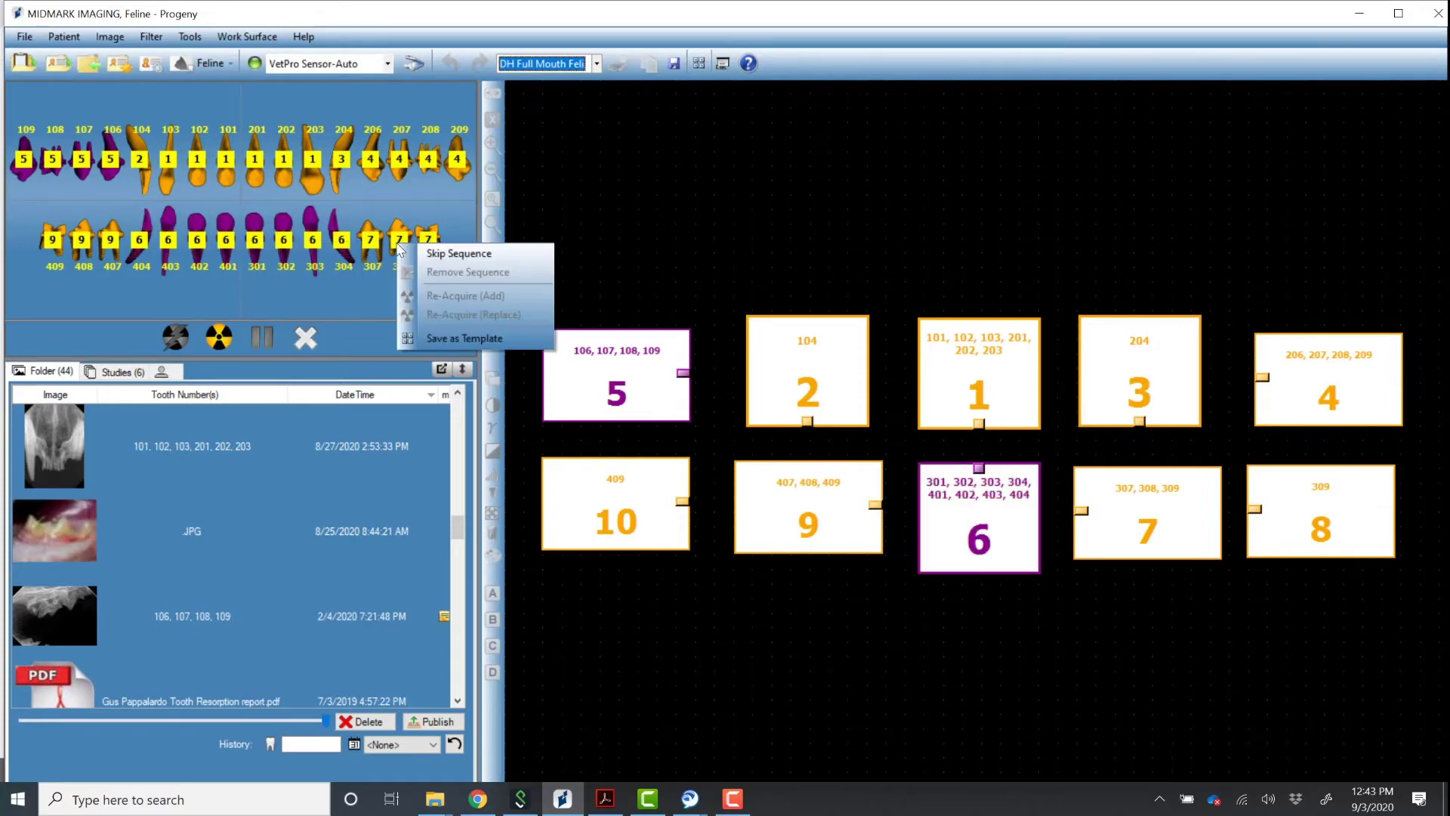
click(437, 256)
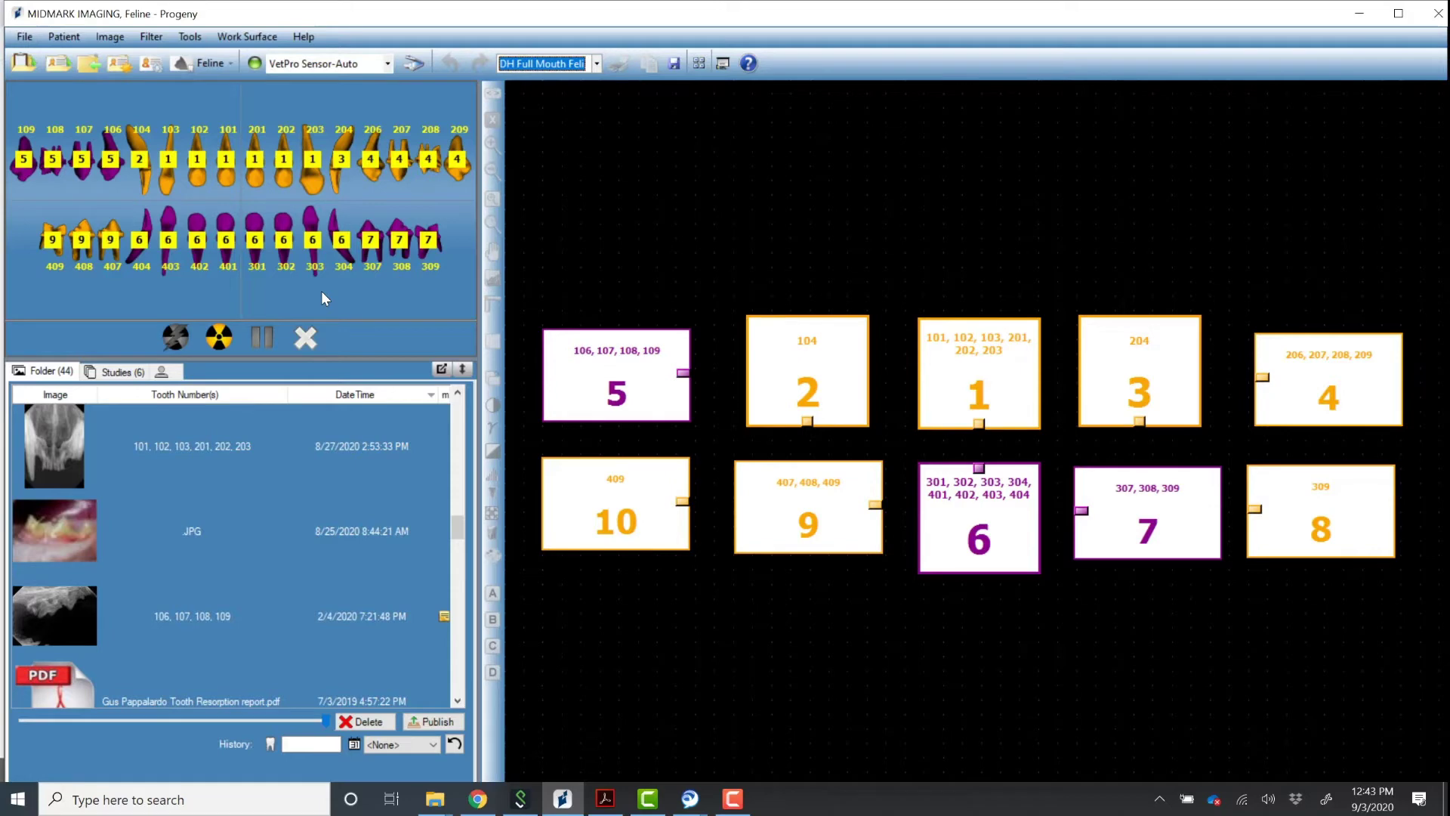
Start X-ray acquisition for the DH Full Mouth Feline template.
click(219, 337)
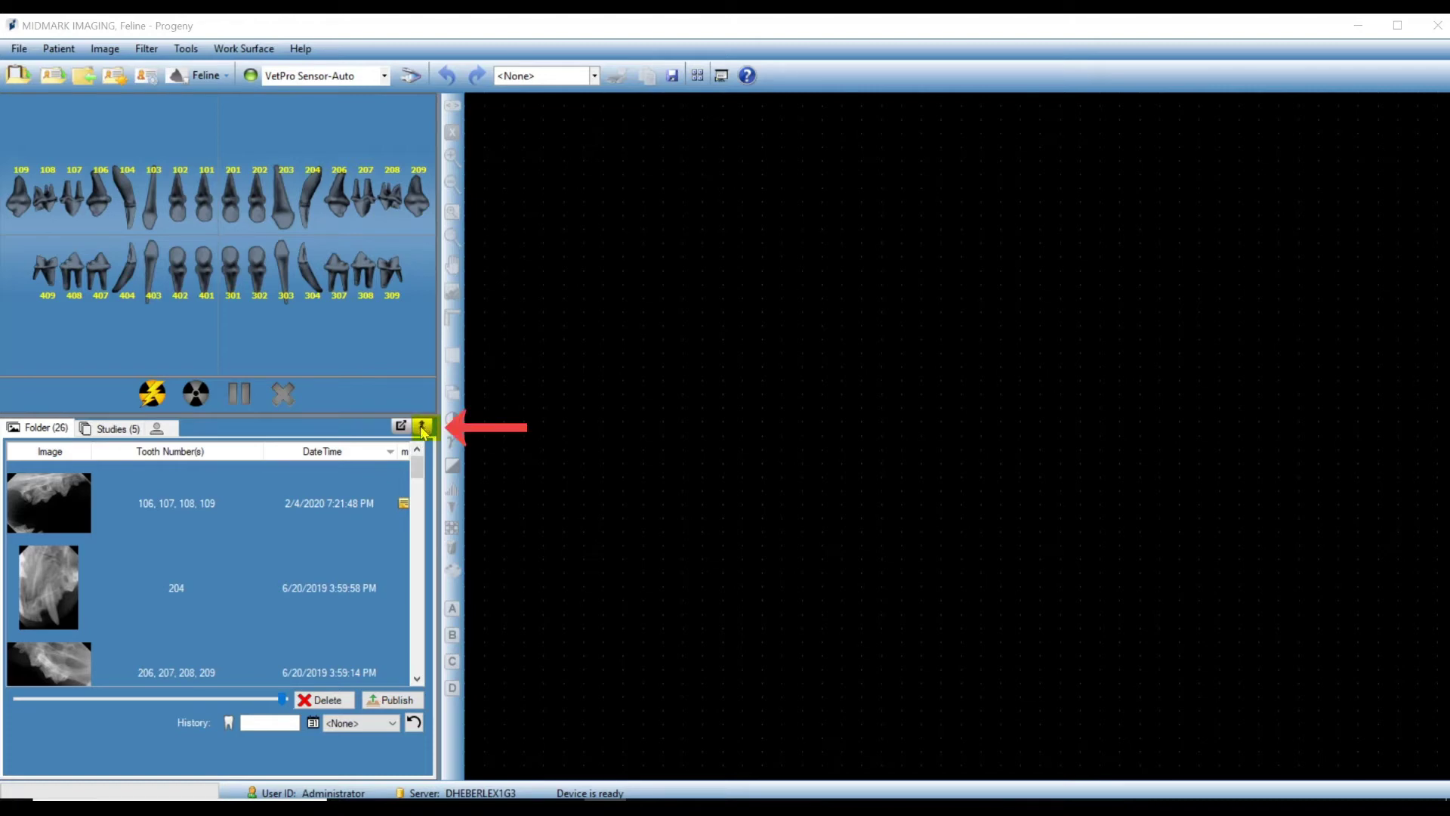
Collapse the tooth chart to enlarge the image list, then drag the thumbnail-size slider smaller.
click(421, 429)
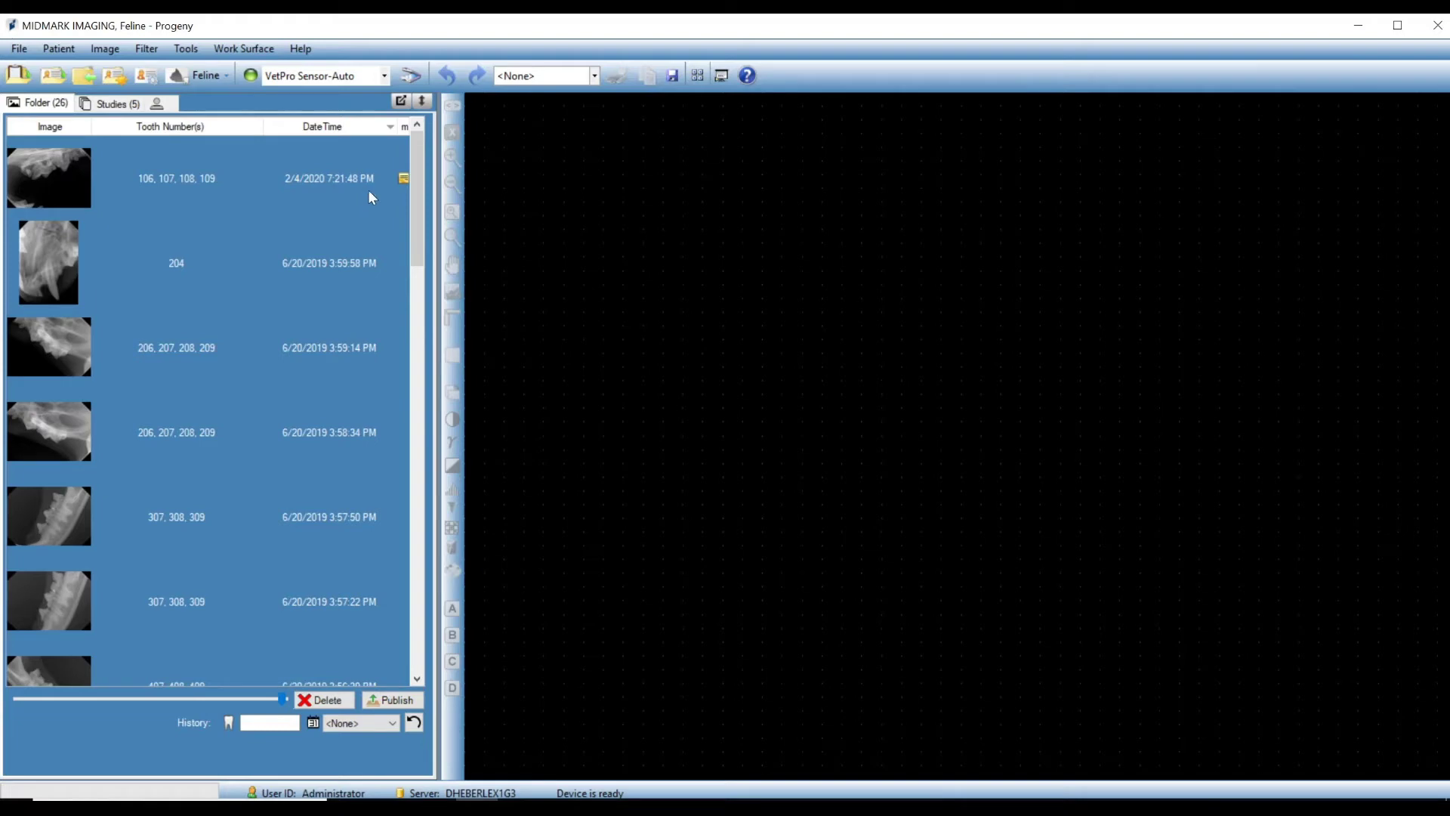
drag(415, 187, 394, 616)
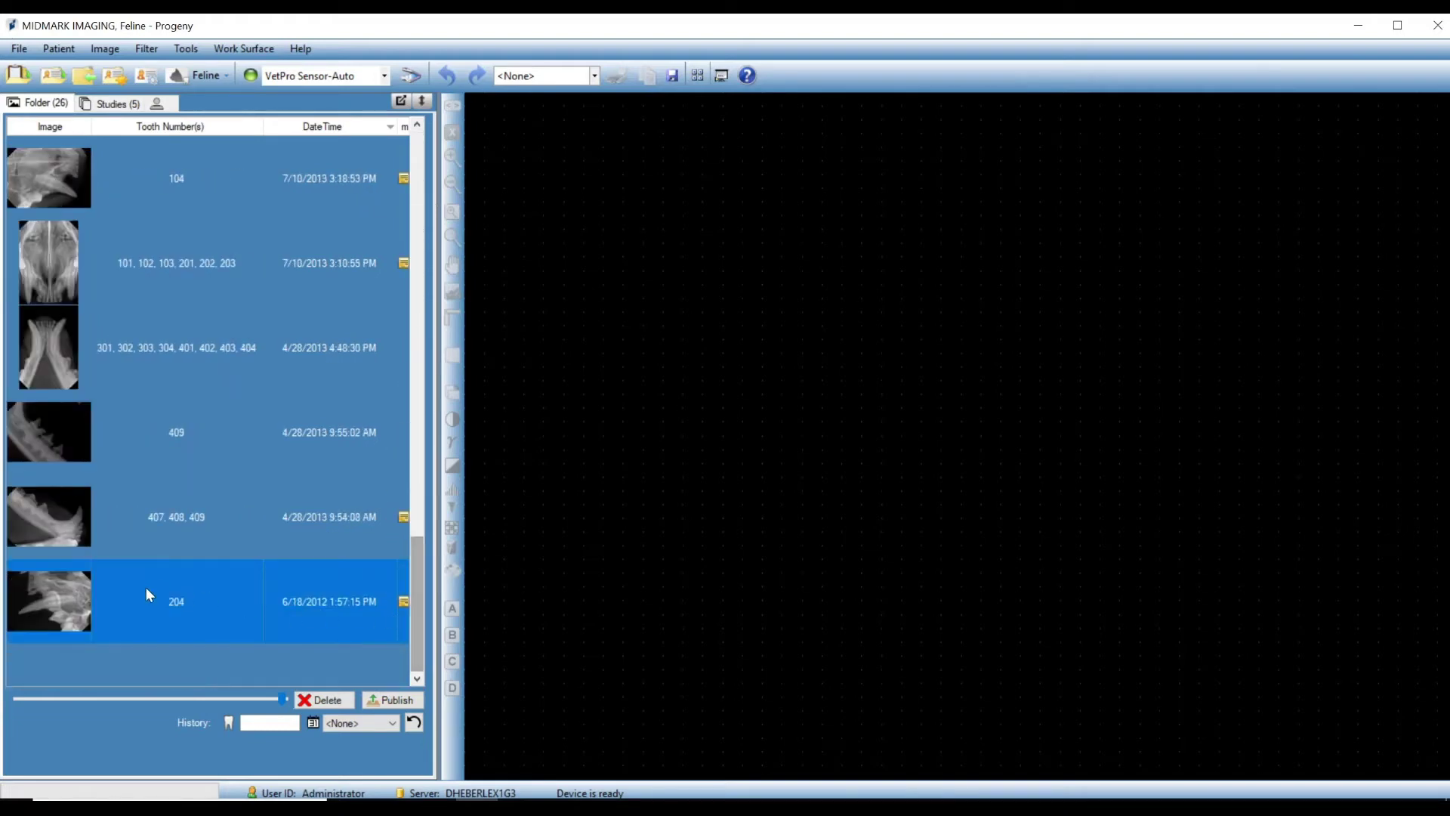
drag(423, 626, 431, 216)
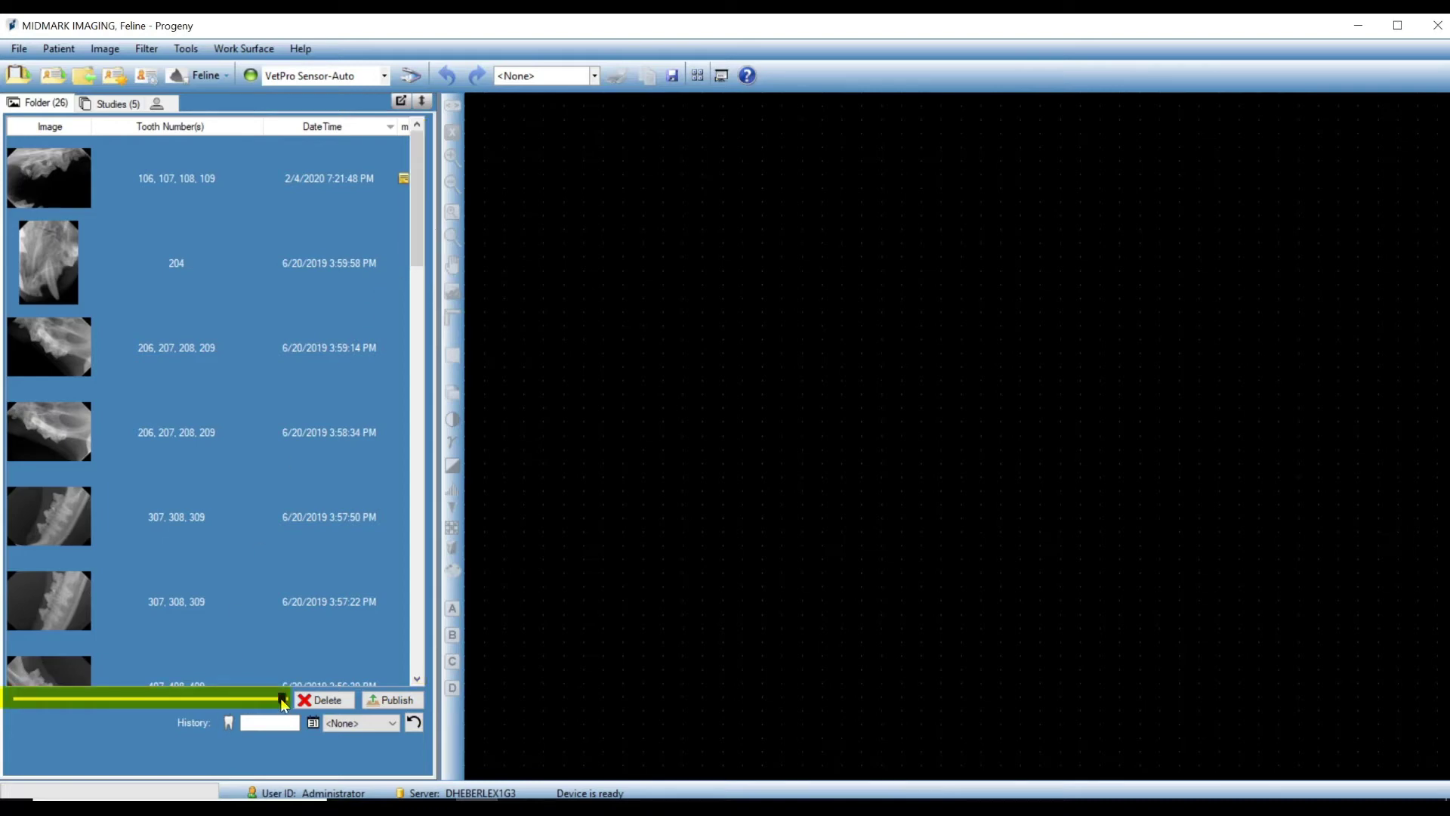
mouse_move(281, 698)
mouse_down()
mouse_move(165, 710)
mouse_move(167, 695)
mouse_move(284, 701)
mouse_up()
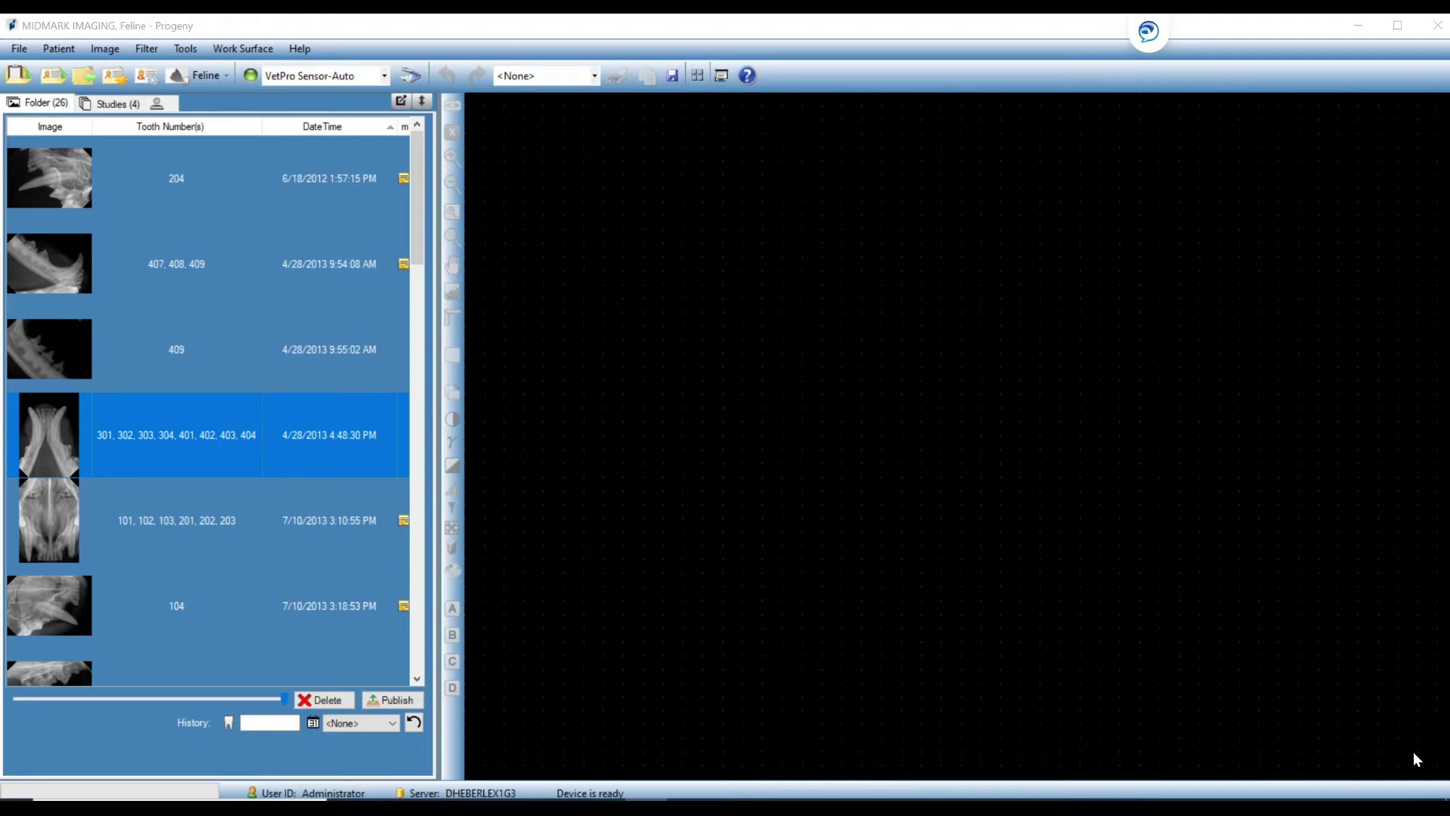
Filter the images to tooth 104, reset the filter, and open the History date list.
click(247, 723)
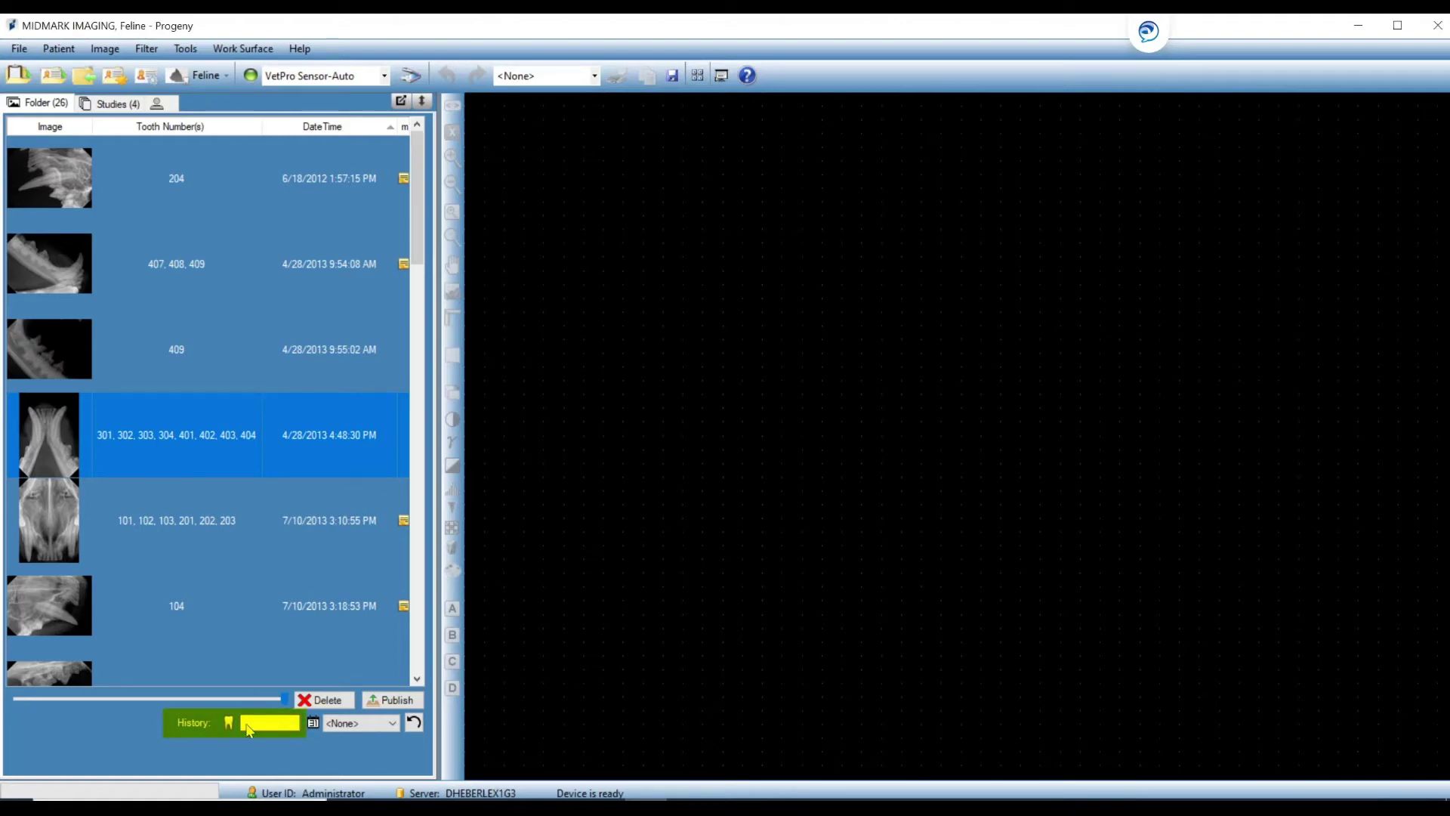
text(104)
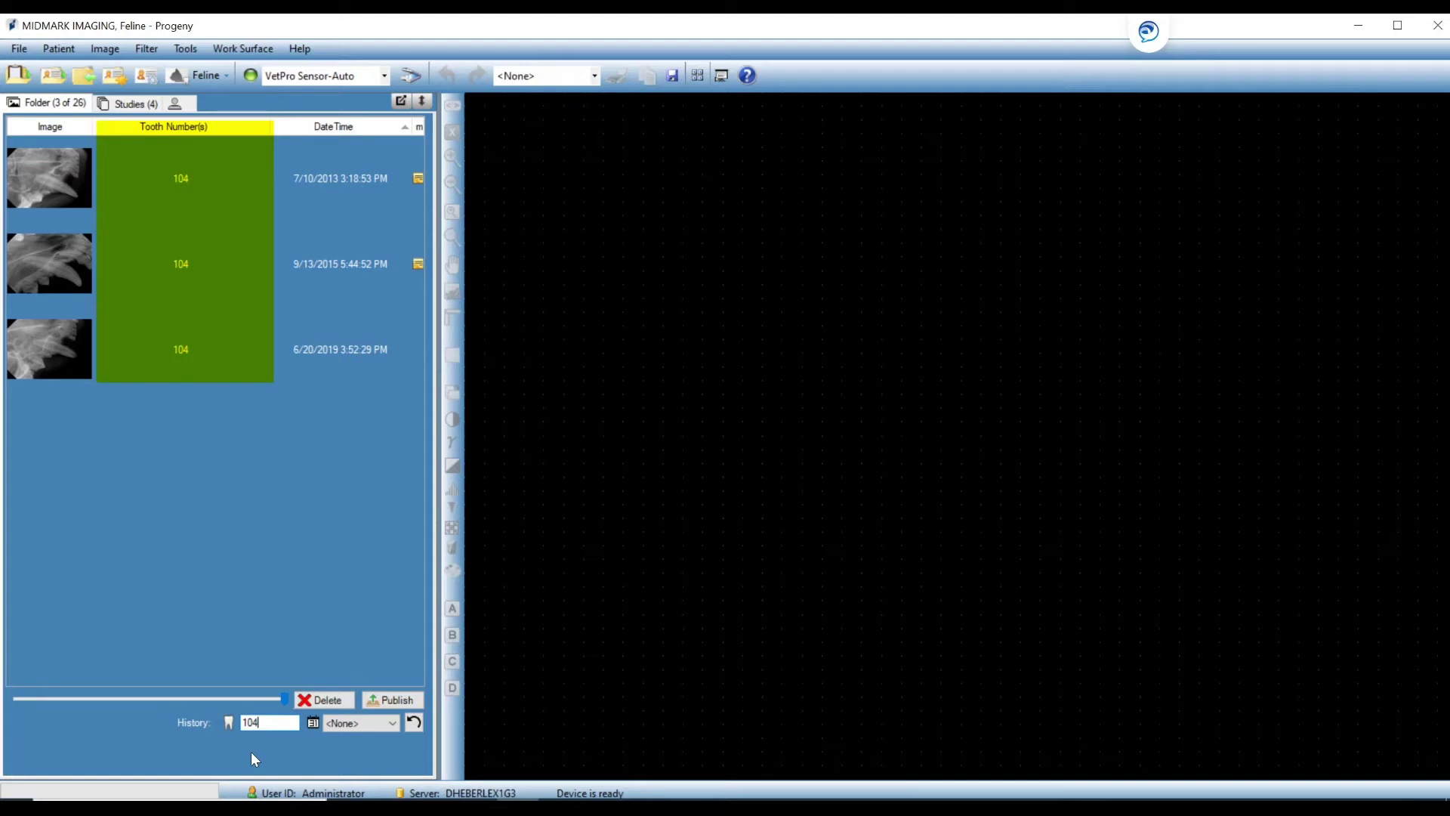
click(414, 725)
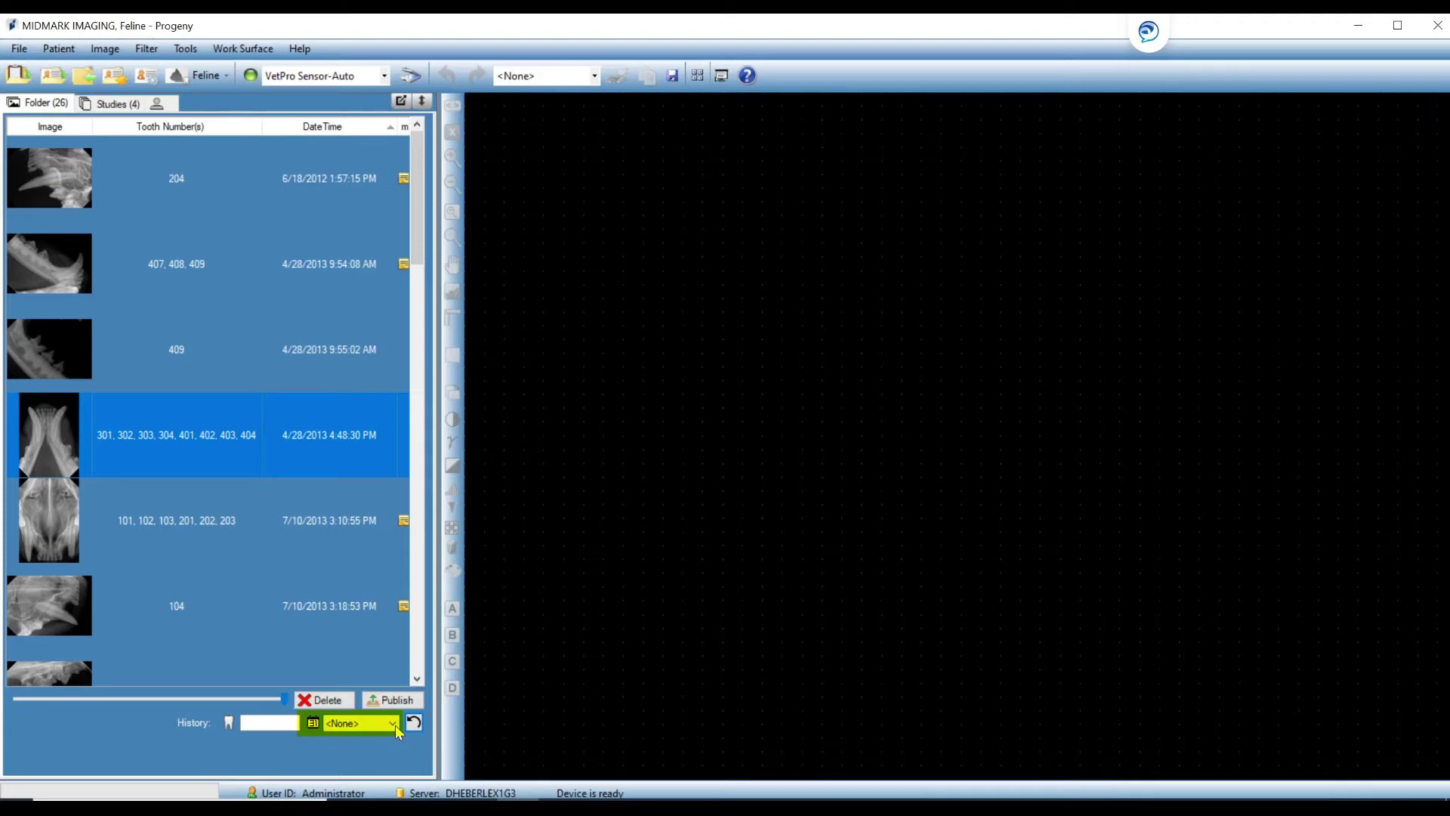
click(393, 725)
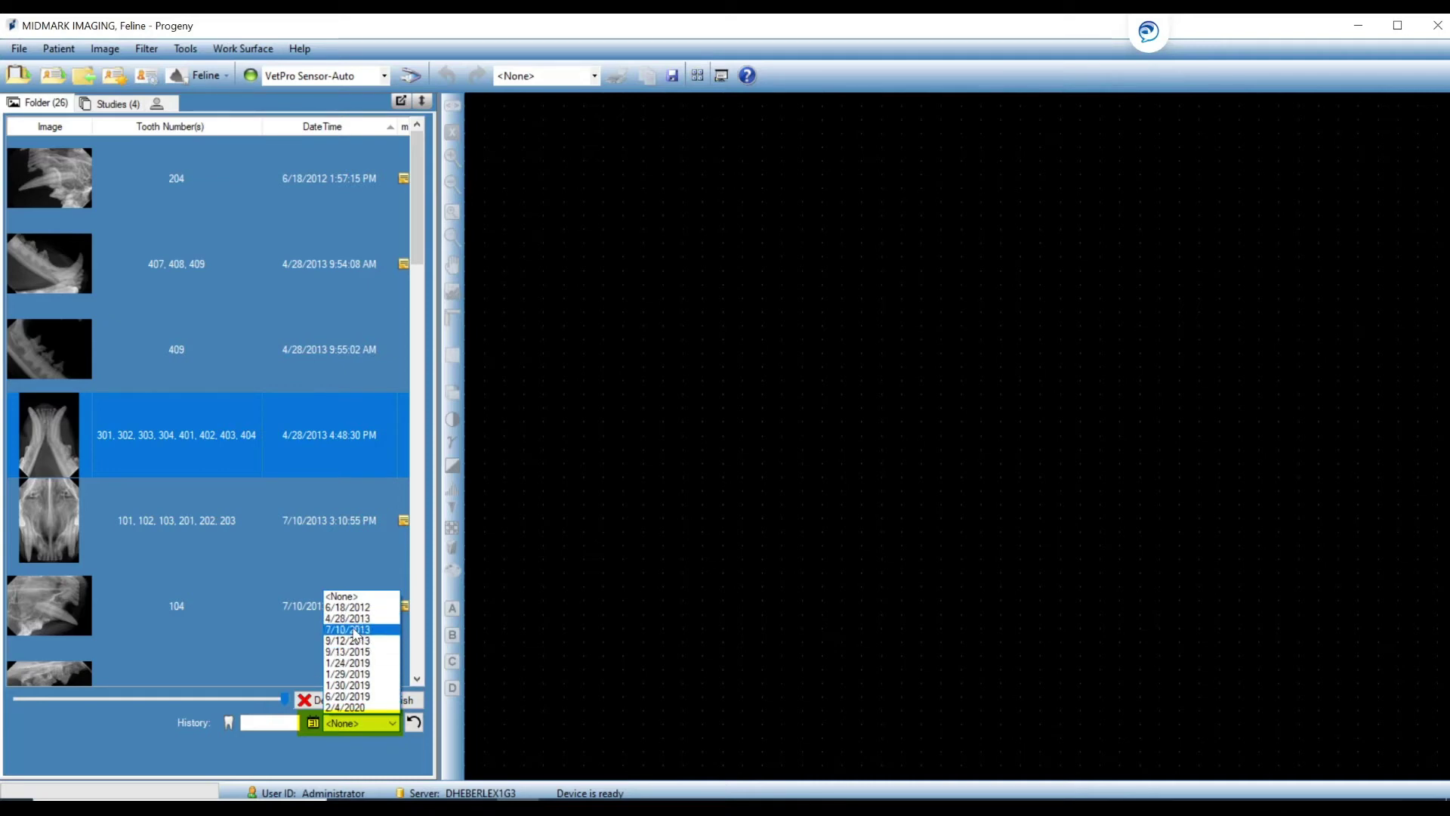
Filter the History list to 4/28/2013, then reset it to <None> to list all 26 images.
click(352, 619)
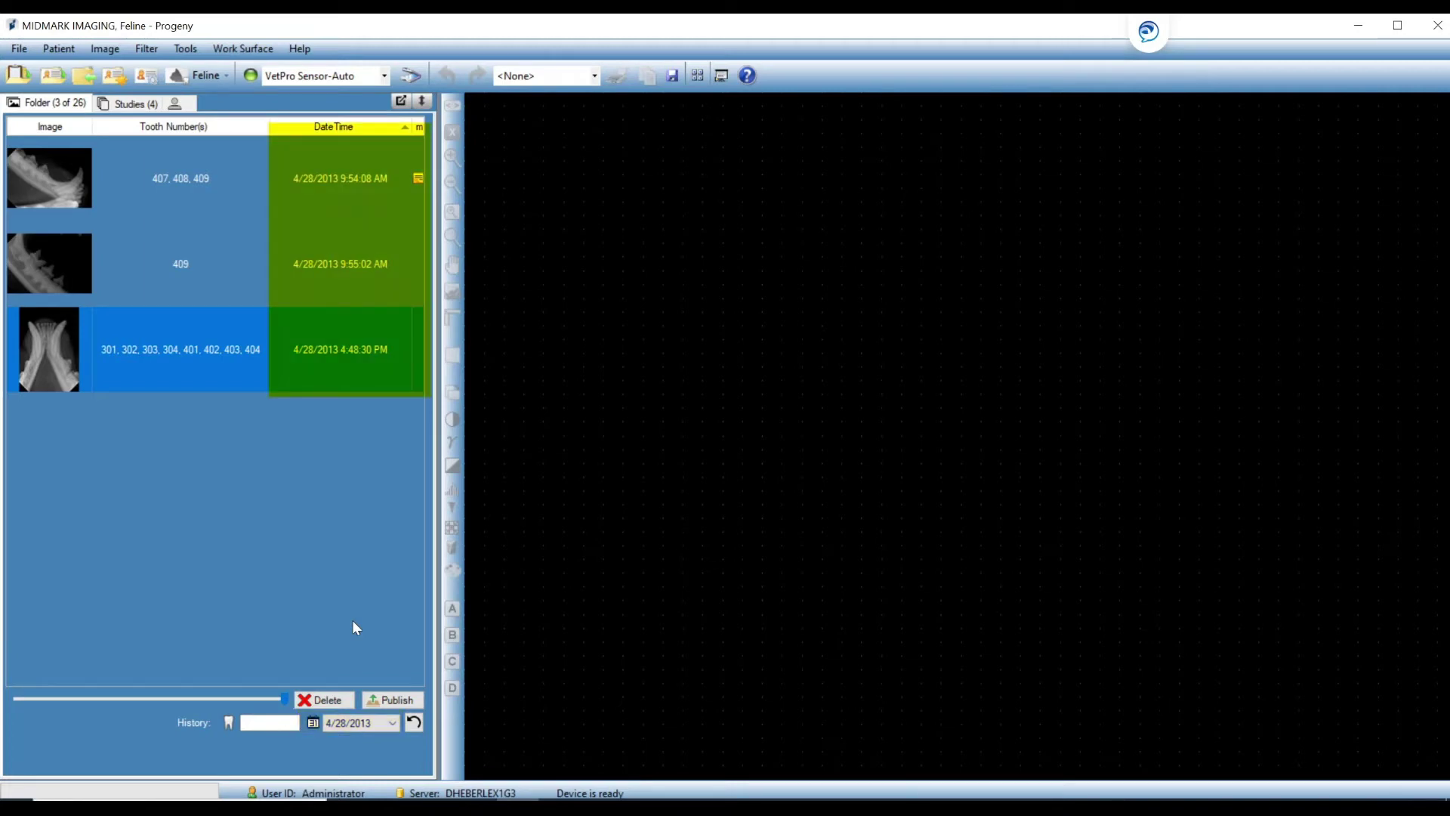
click(415, 723)
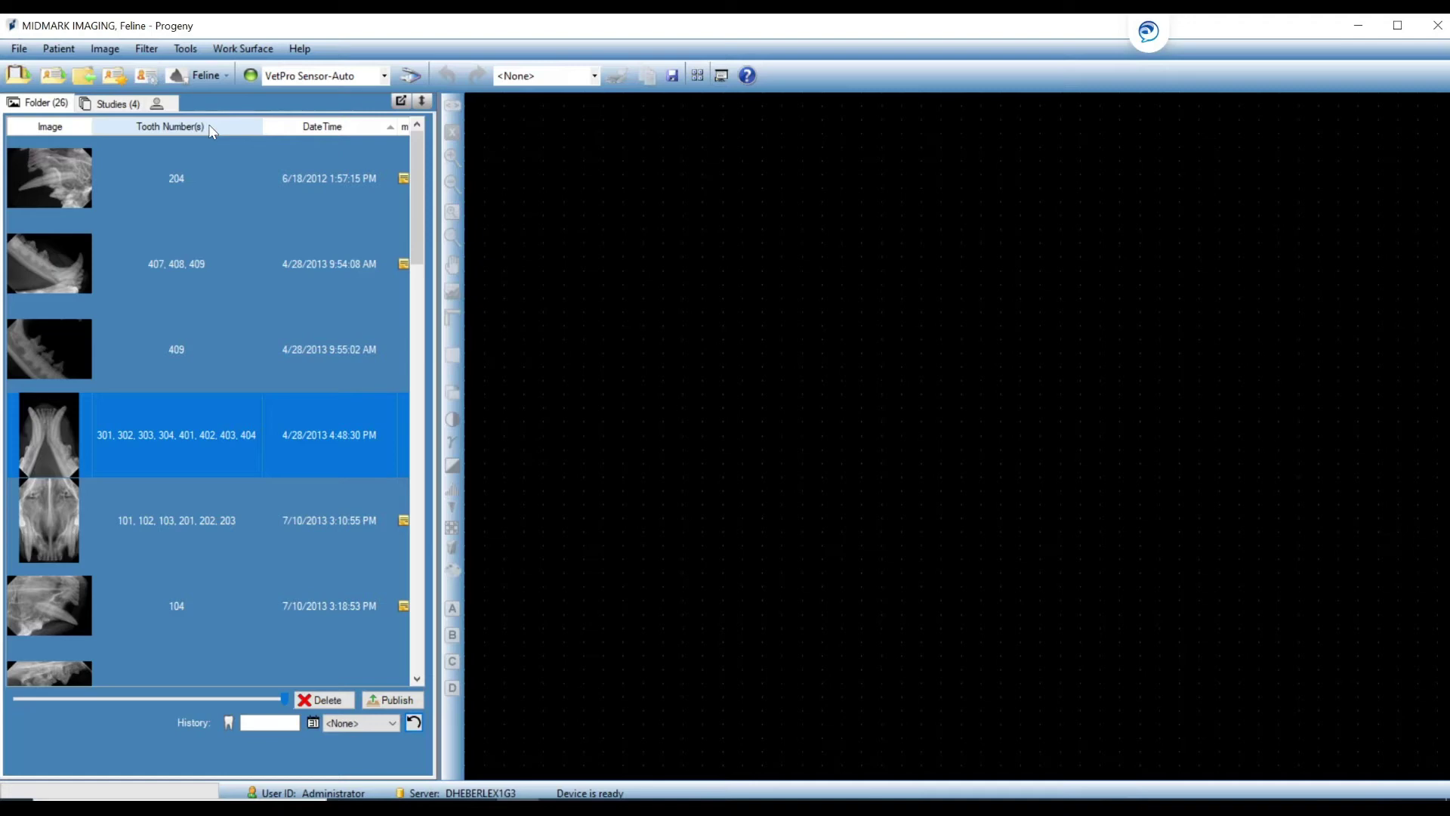
Sort the image list by Tooth Number(s), browse it, then re-sort by DateTime newest first.
click(191, 128)
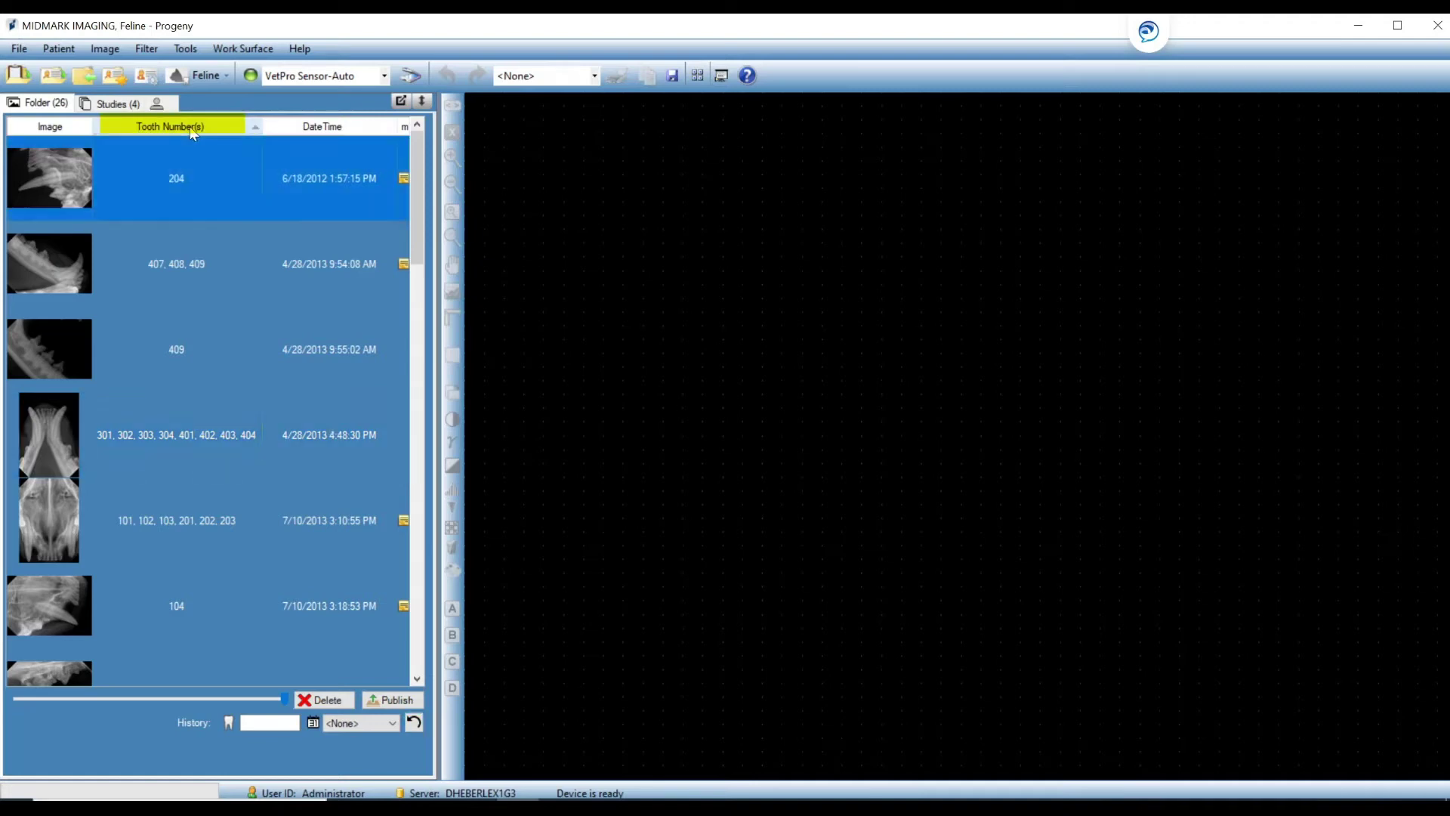
click(189, 125)
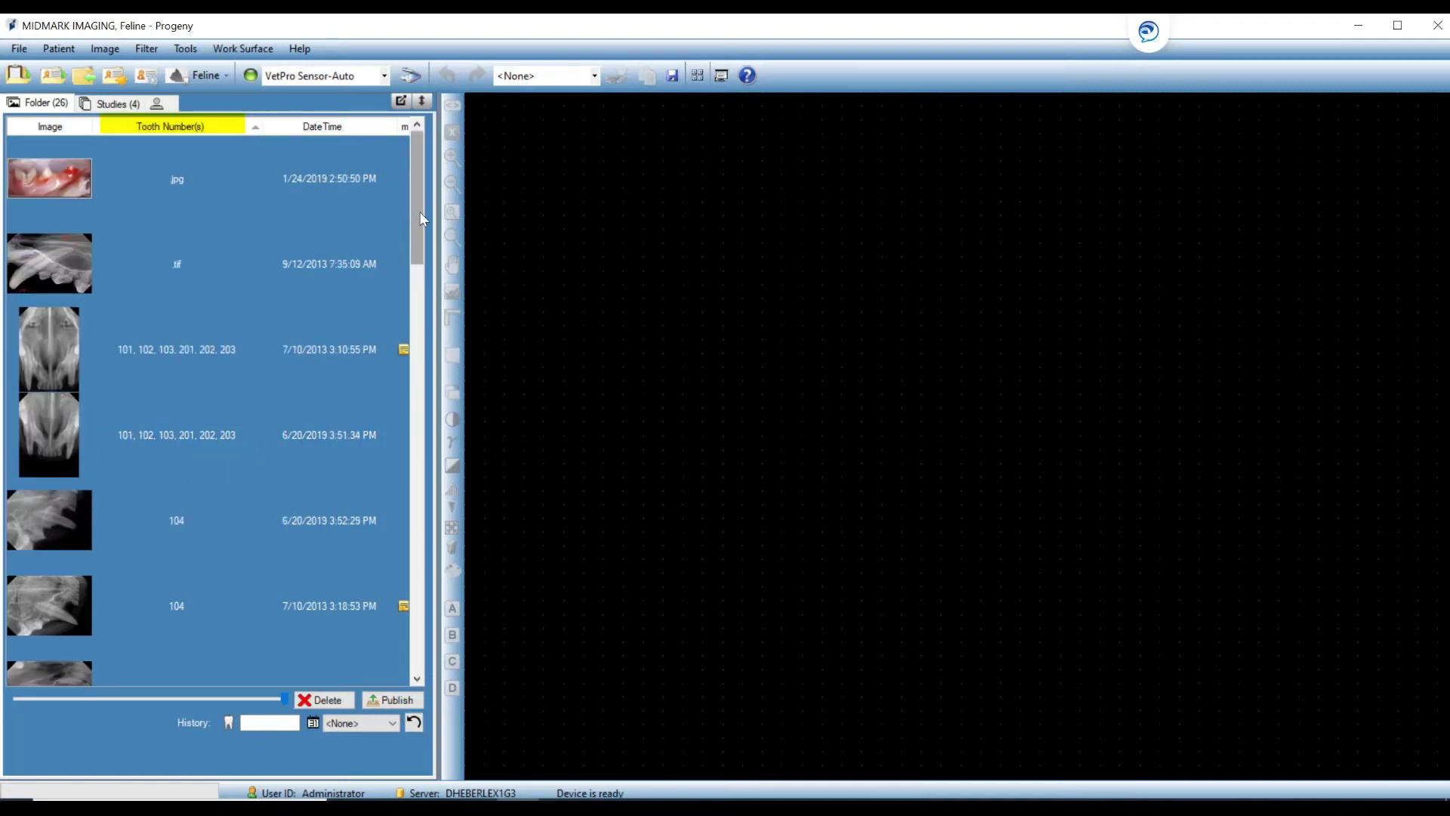
drag(419, 216, 417, 262)
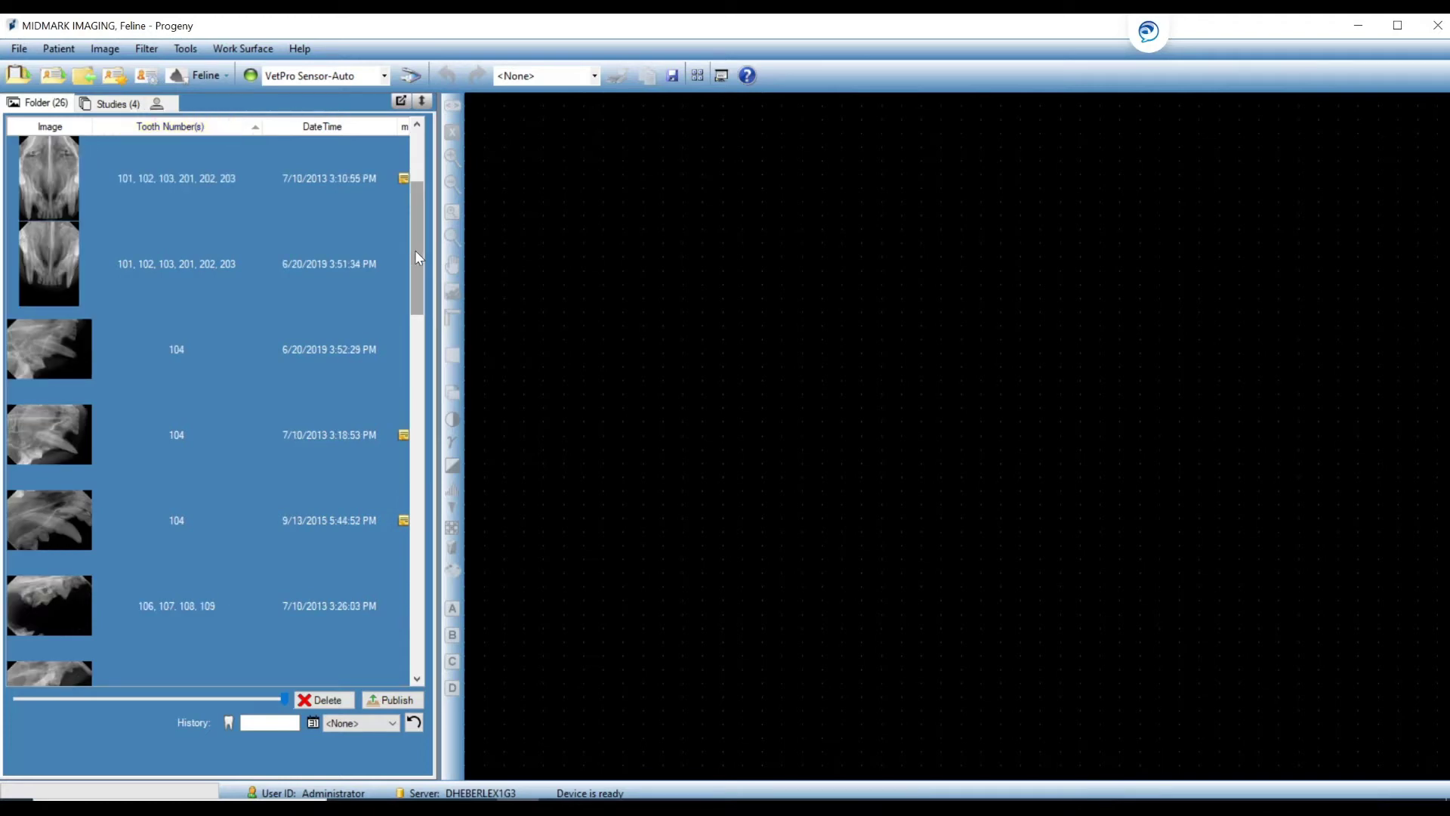
drag(414, 252, 372, 526)
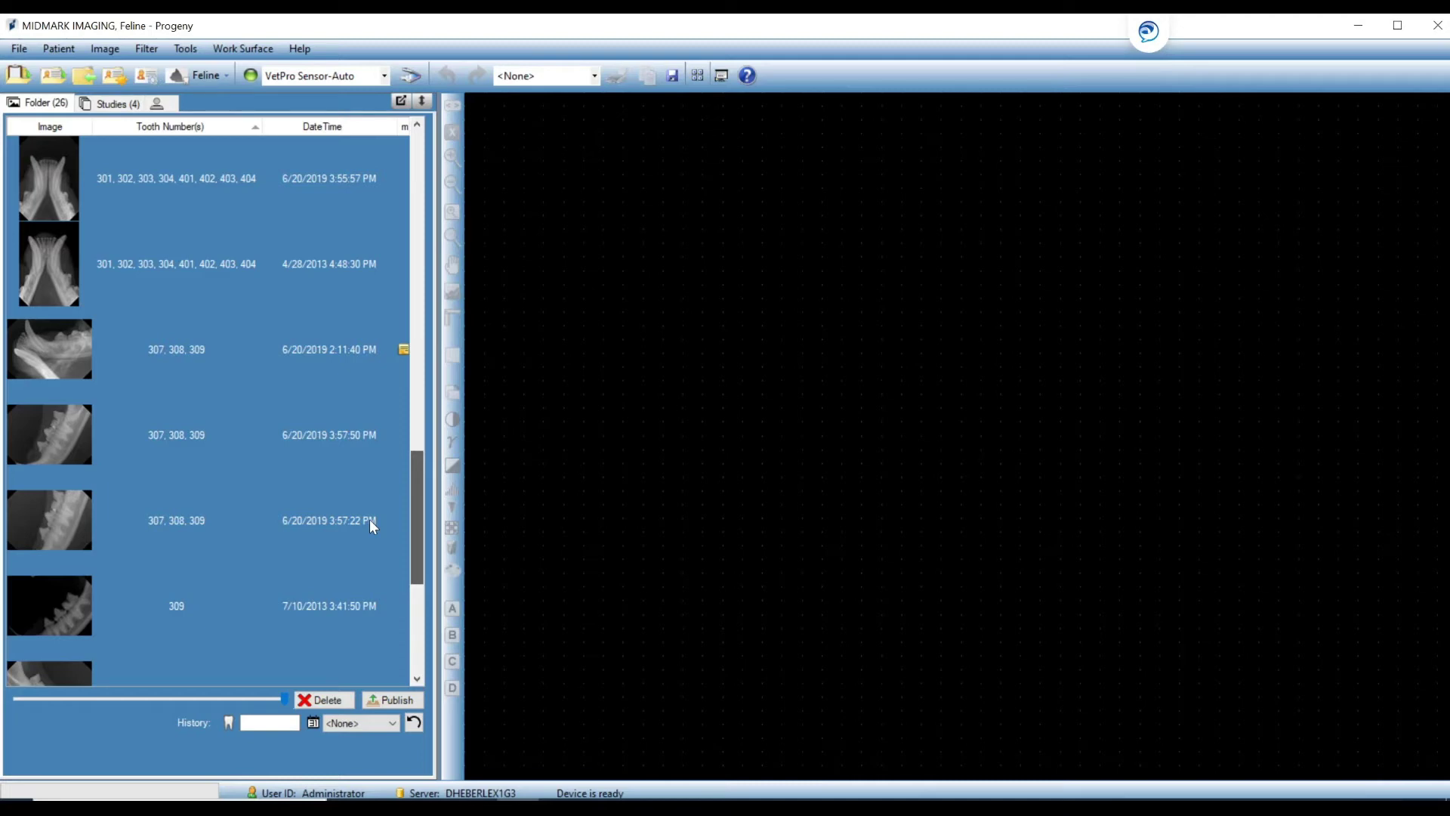
drag(370, 519, 370, 519)
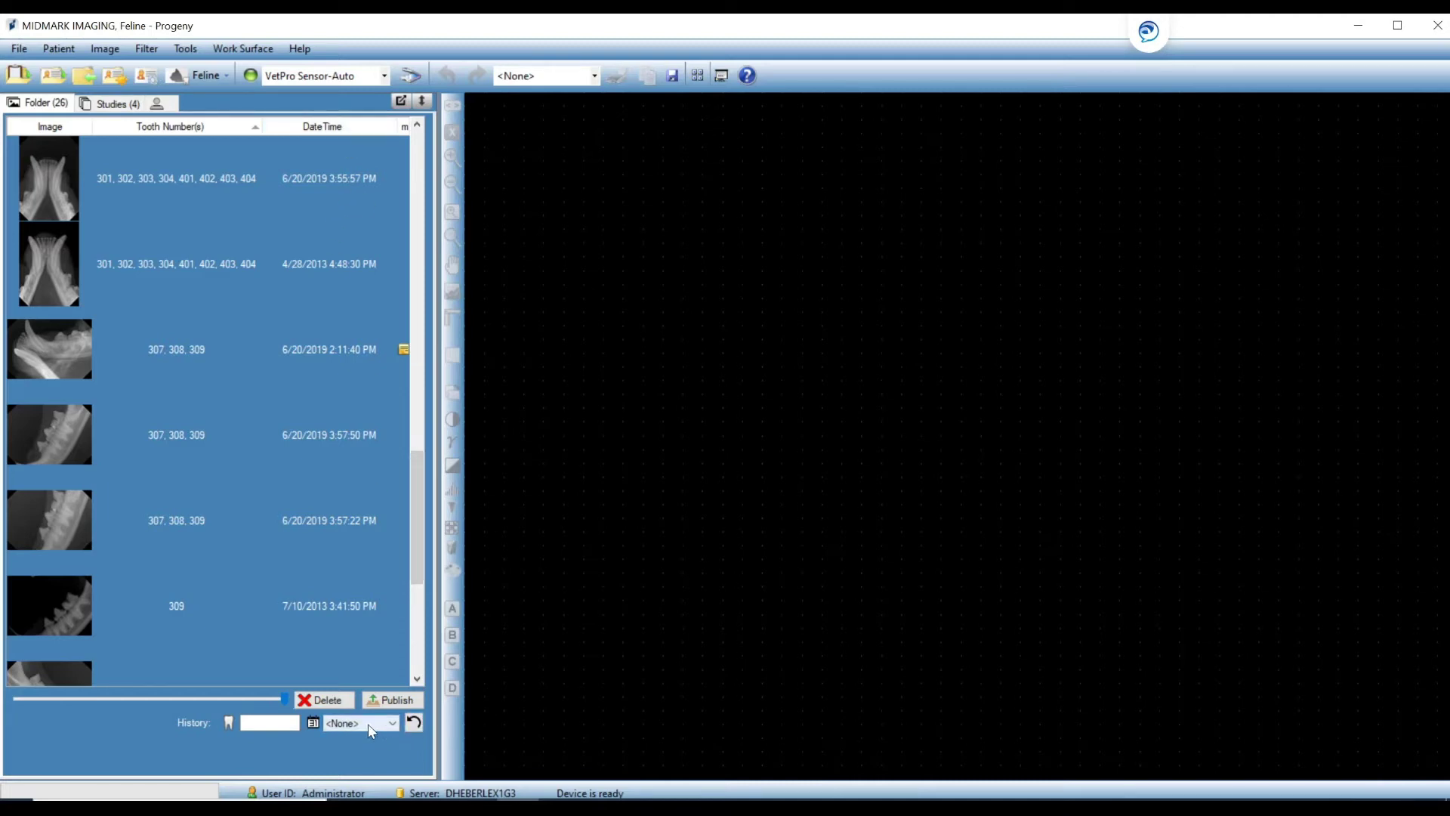
click(327, 128)
drag(412, 486, 460, 130)
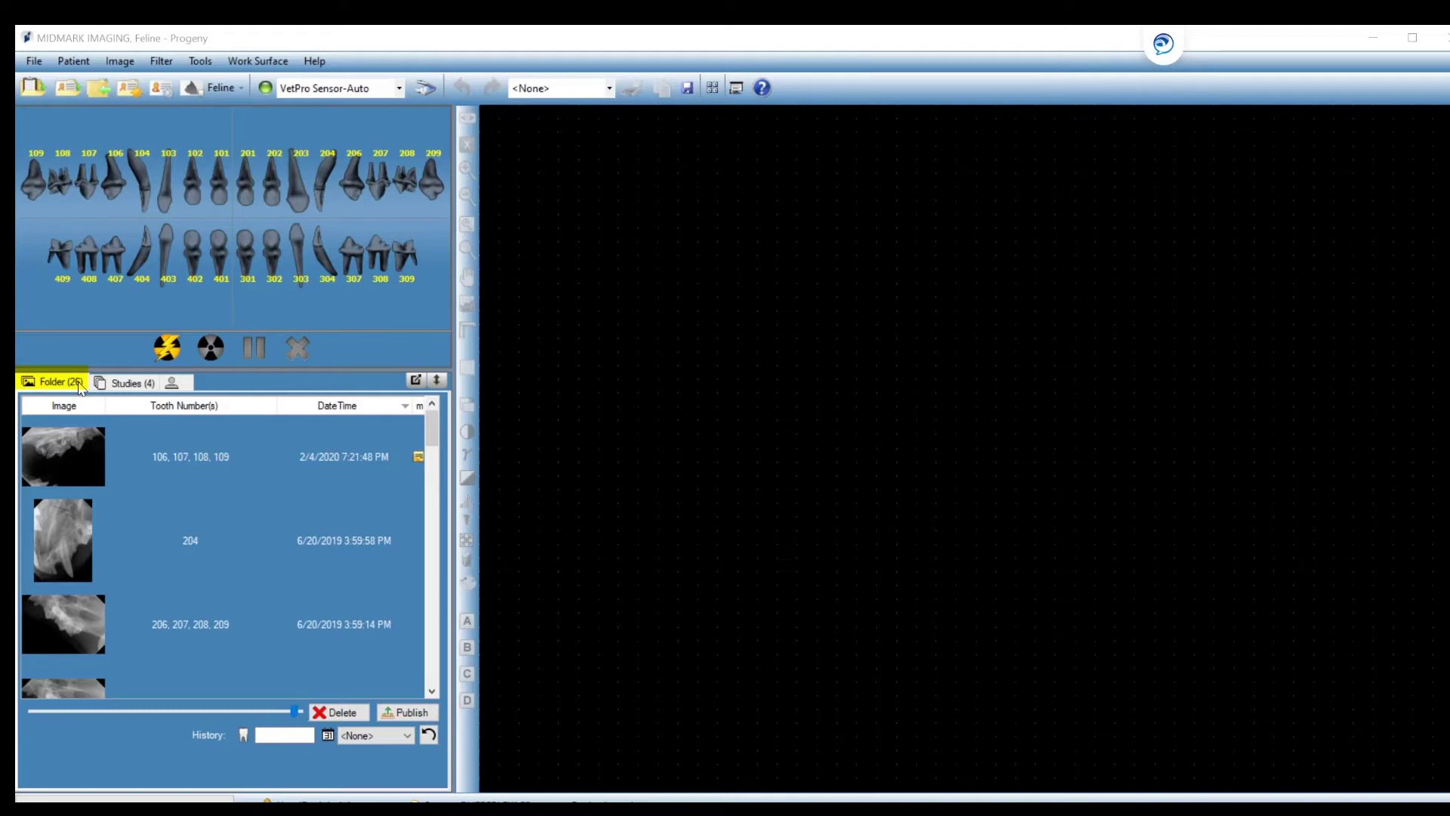
click(126, 384)
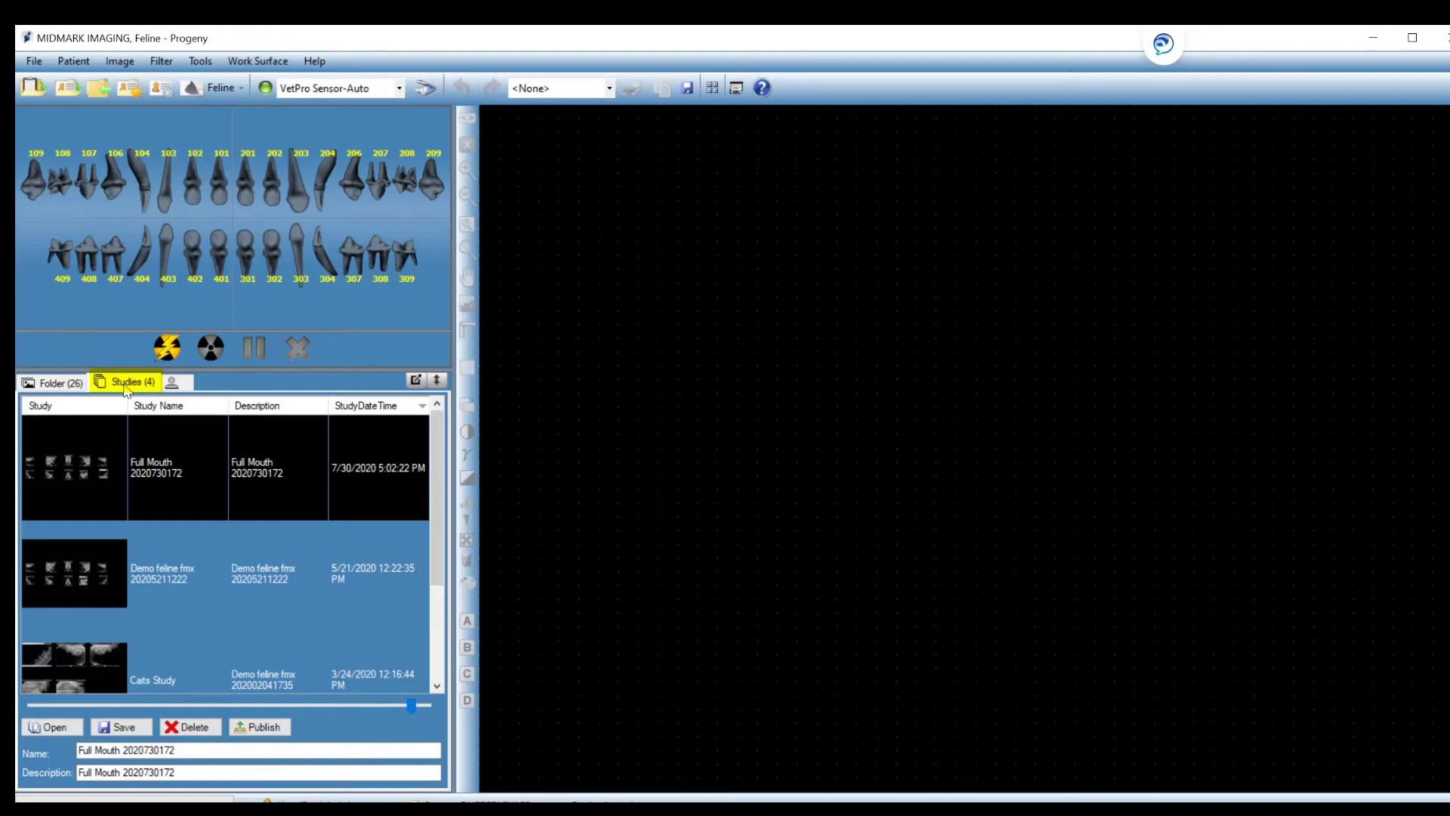
mouse_move(433, 535)
mouse_down()
mouse_move(423, 604)
mouse_move(446, 553)
mouse_up()
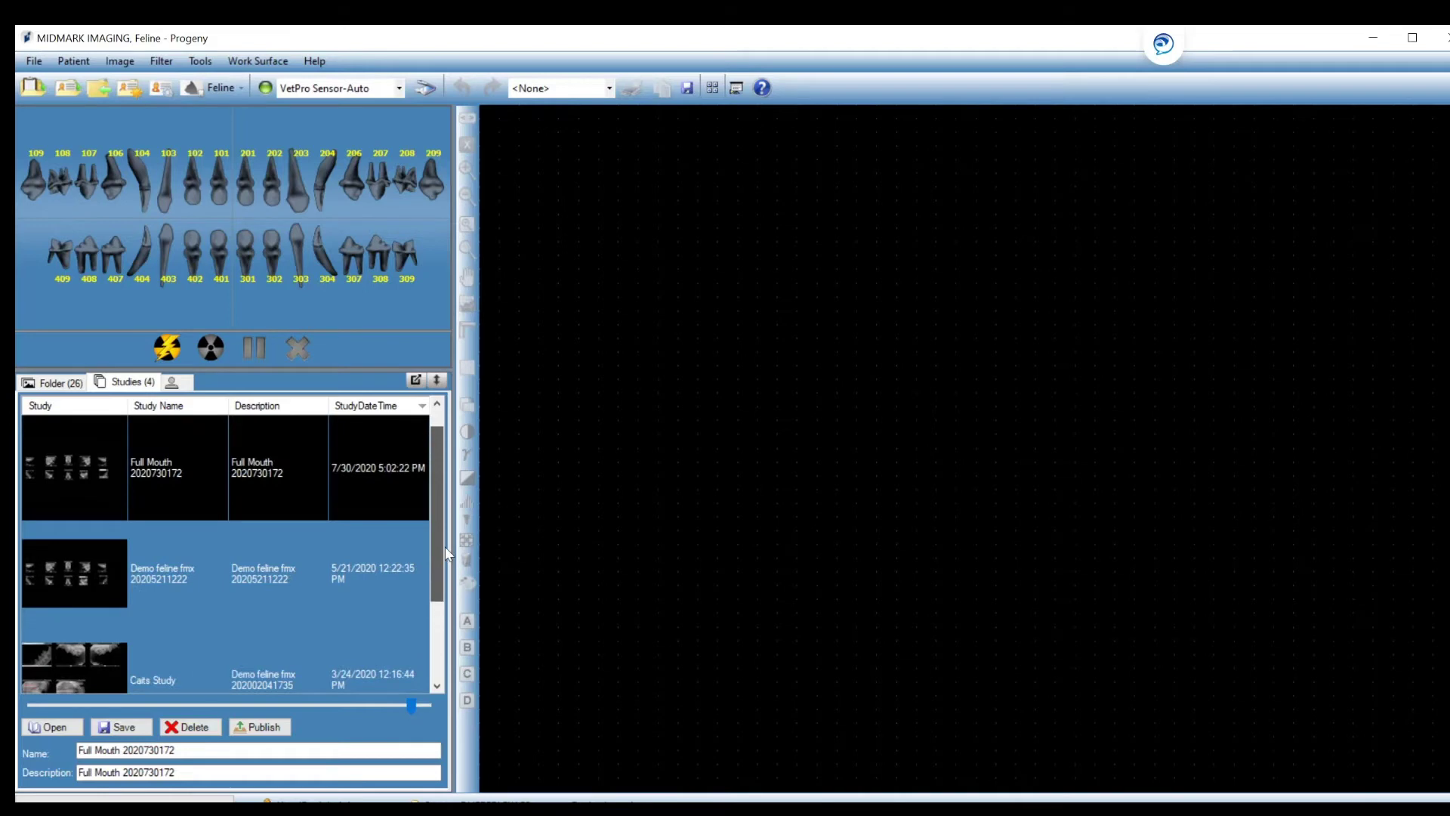
click(172, 383)
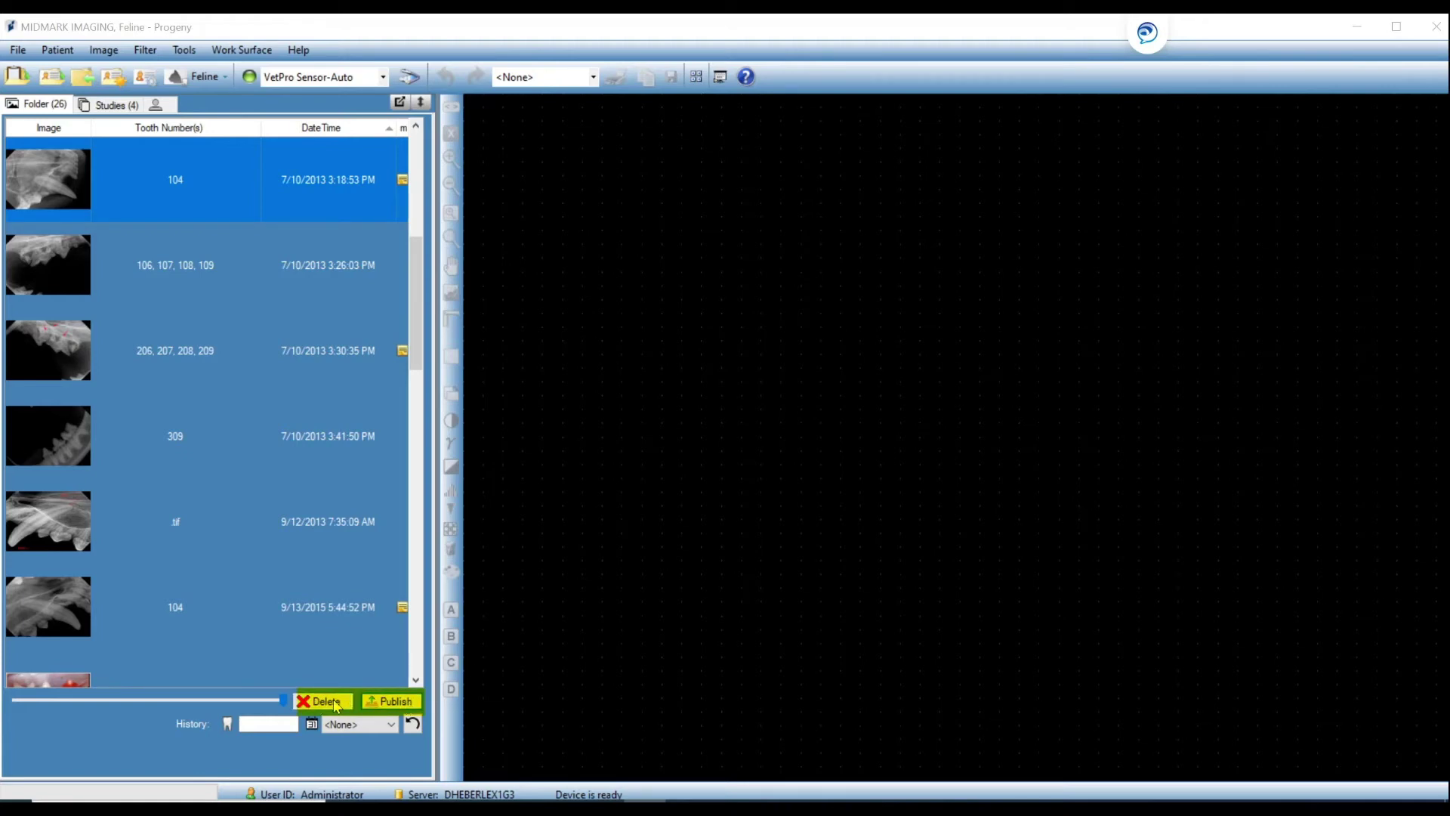
Start deleting the 206–209 image but answer No, then open the tooth 309 X-ray.
click(308, 355)
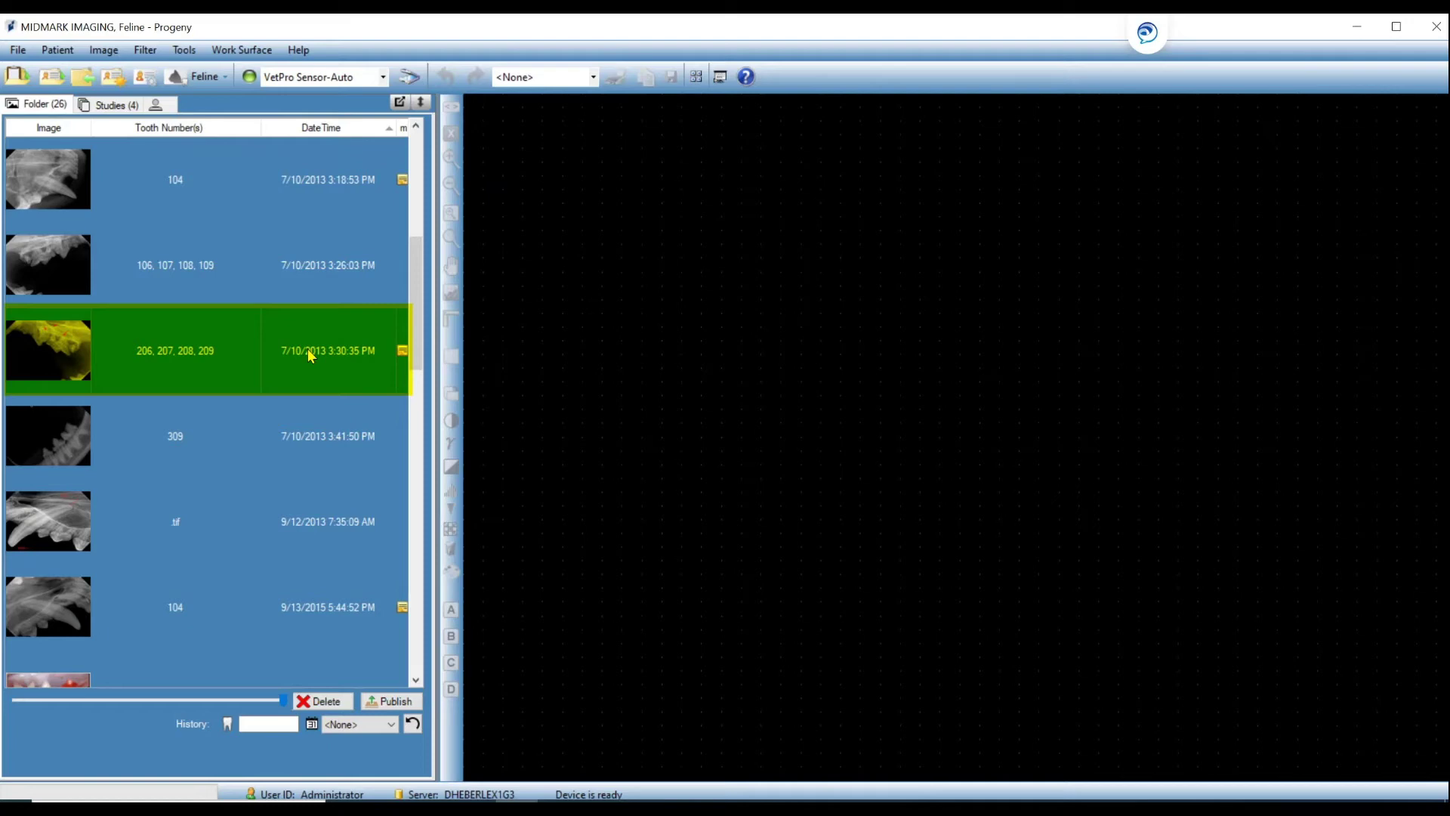
click(324, 702)
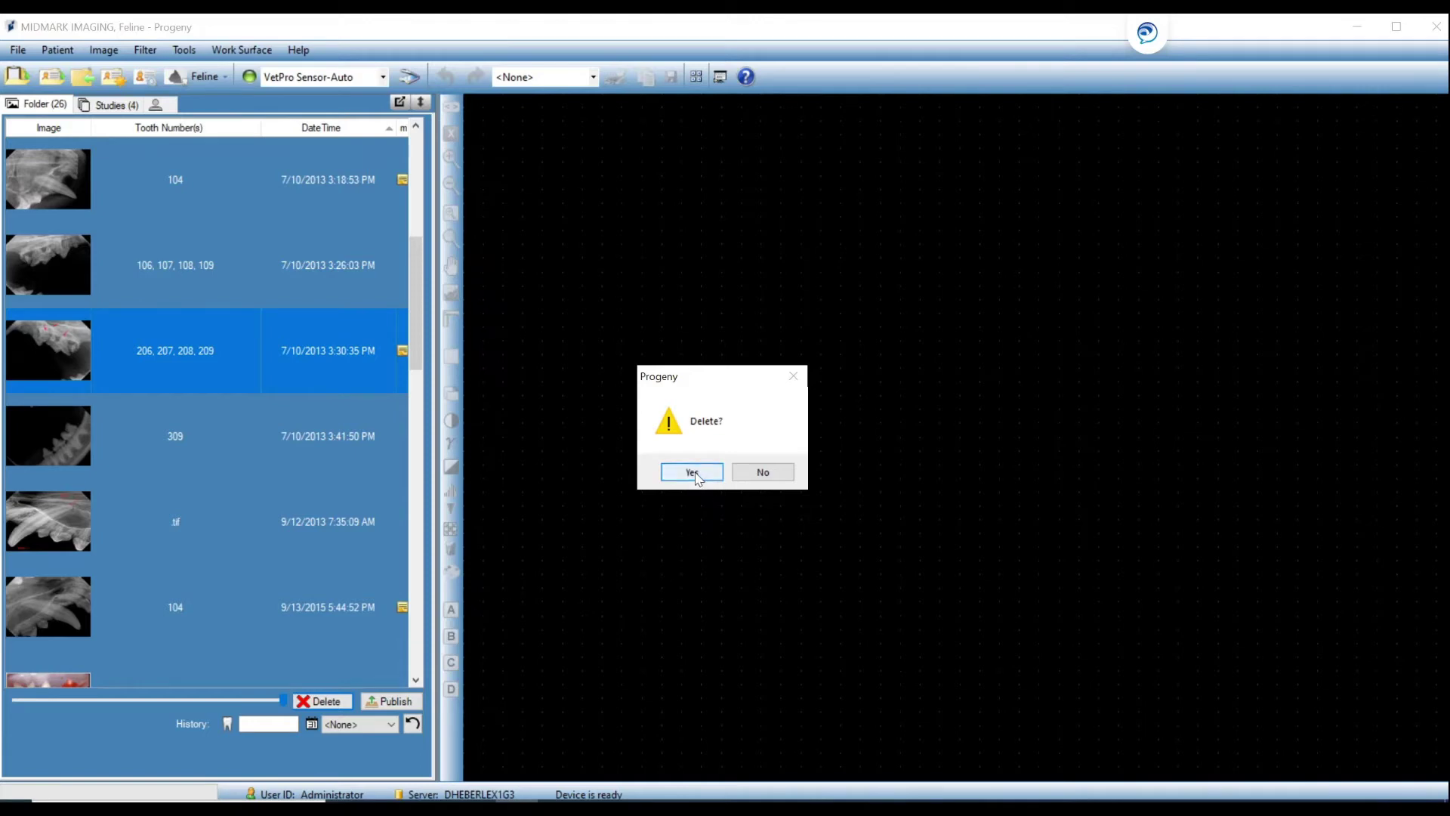
click(766, 476)
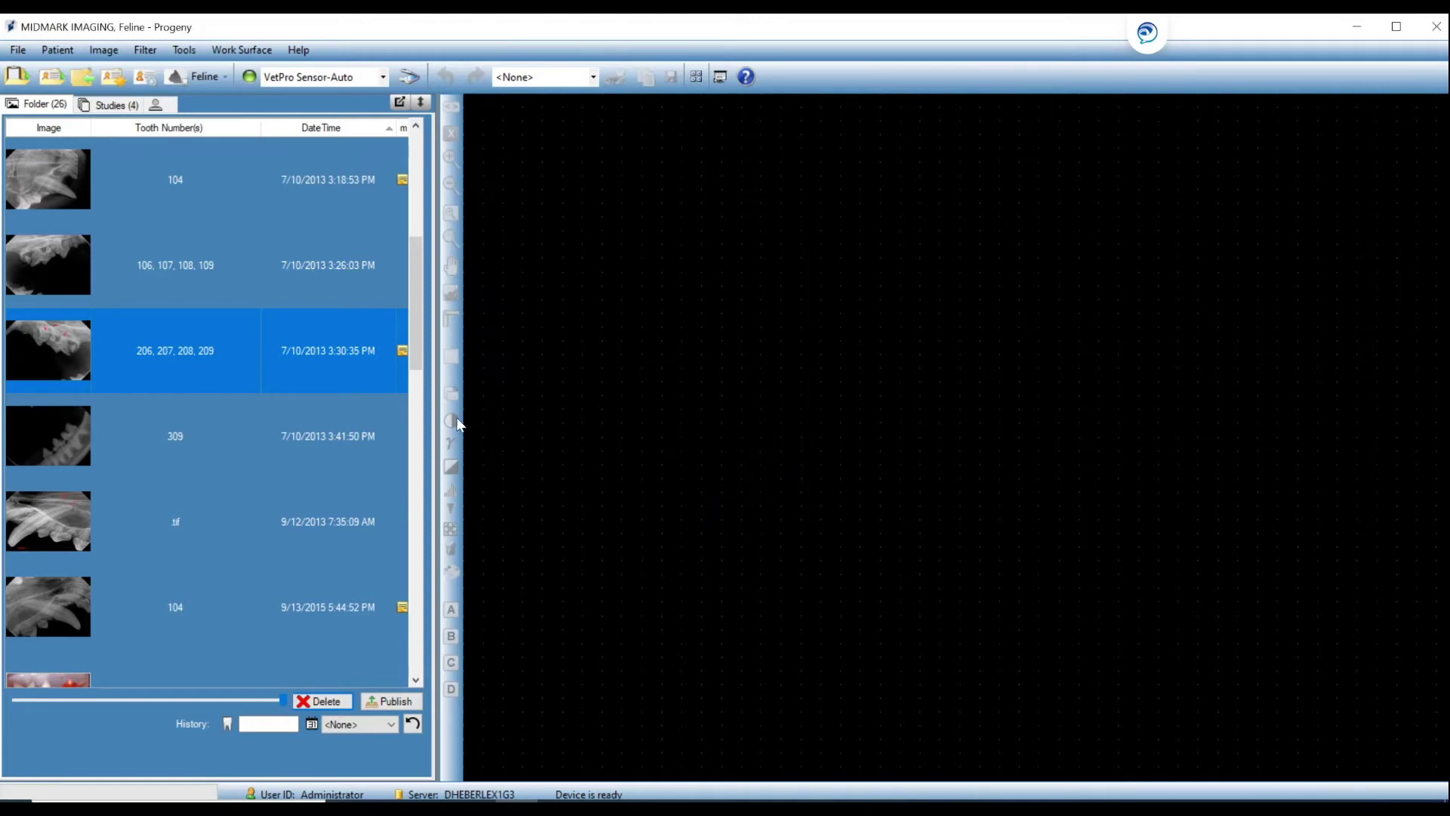
double_click(274, 434)
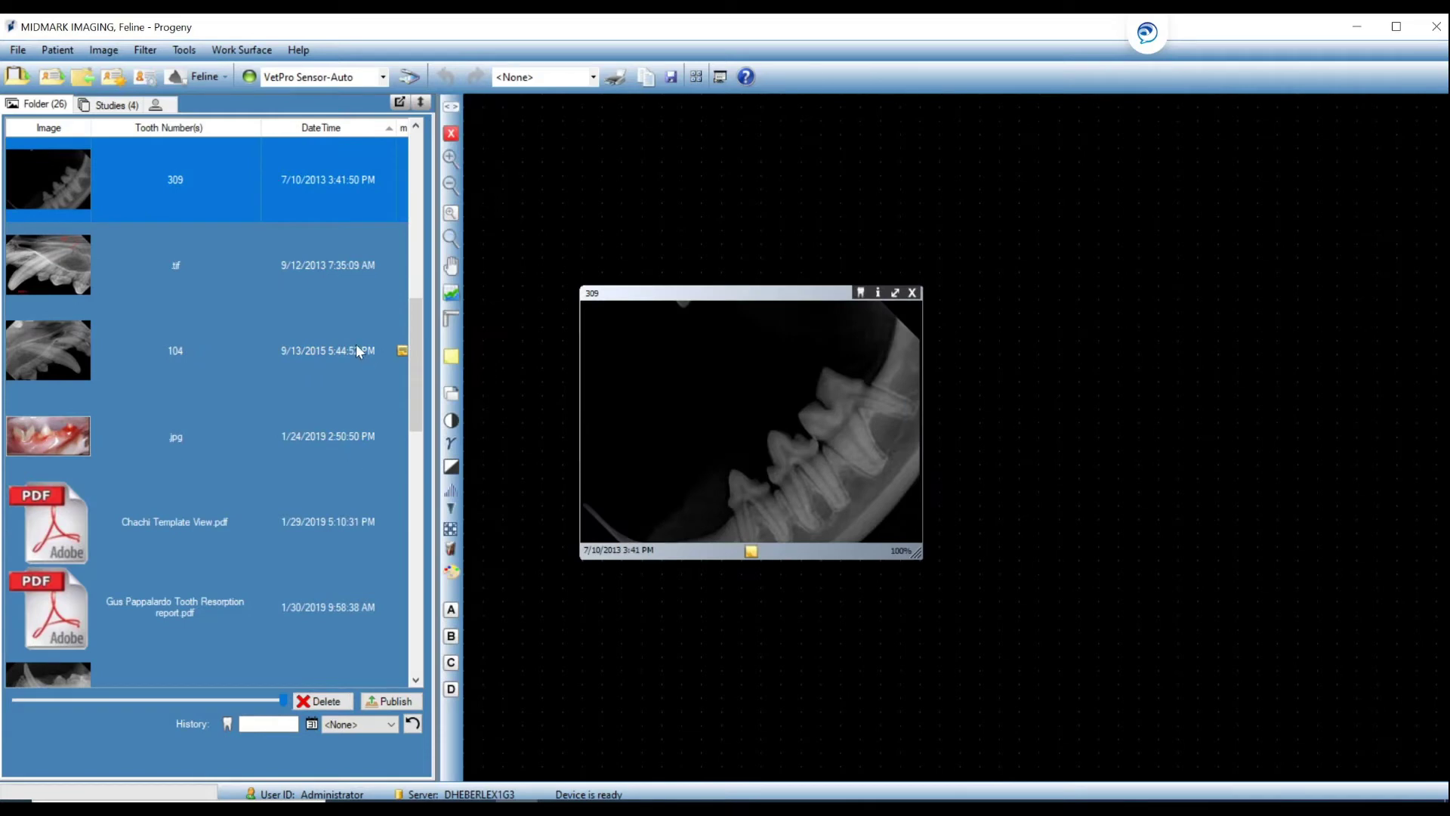
Place the TIFF X-ray beside the tooth 309 X-ray, then publish the 309 image to the server.
double_click(348, 270)
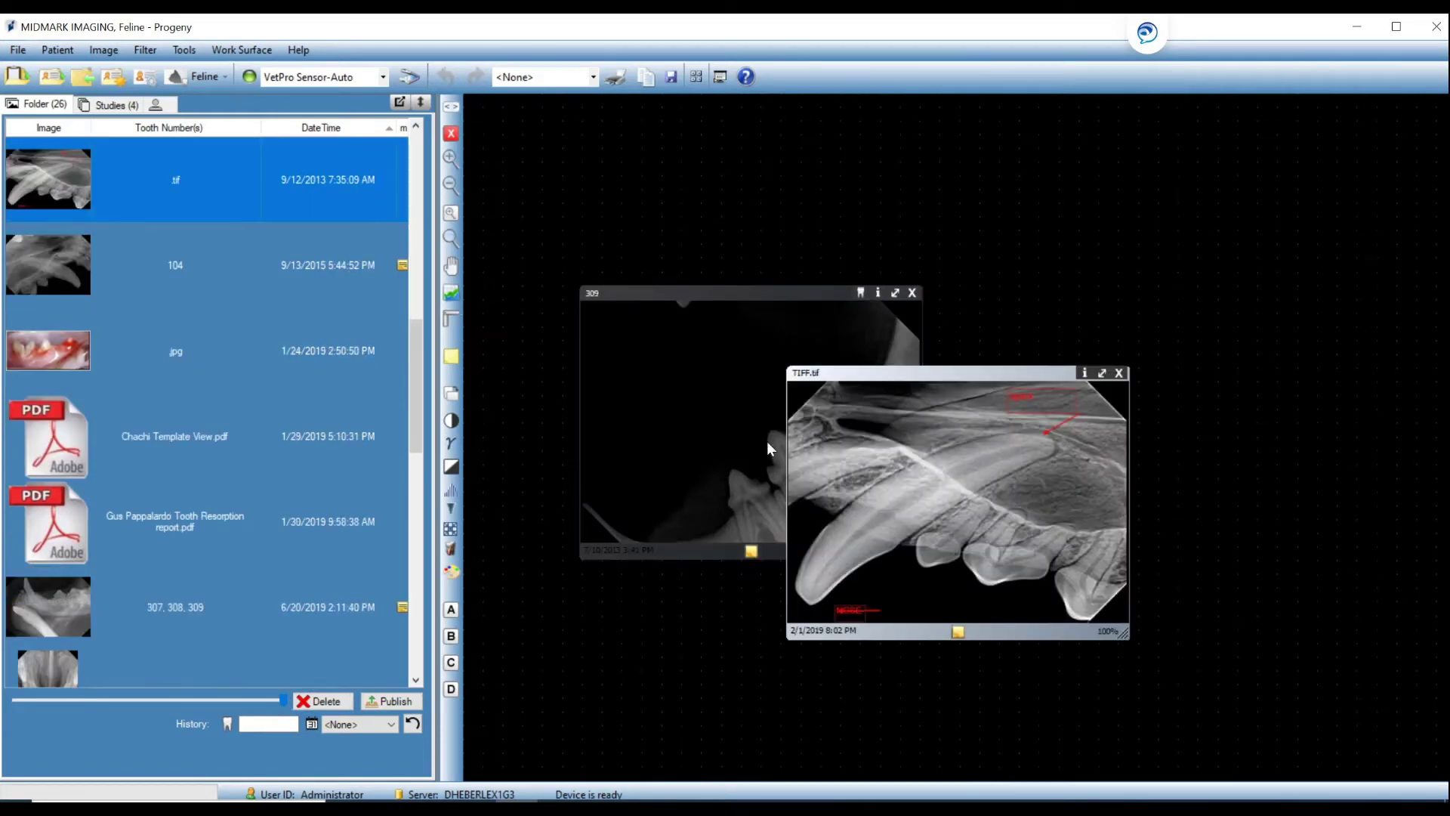
drag(854, 415, 1041, 330)
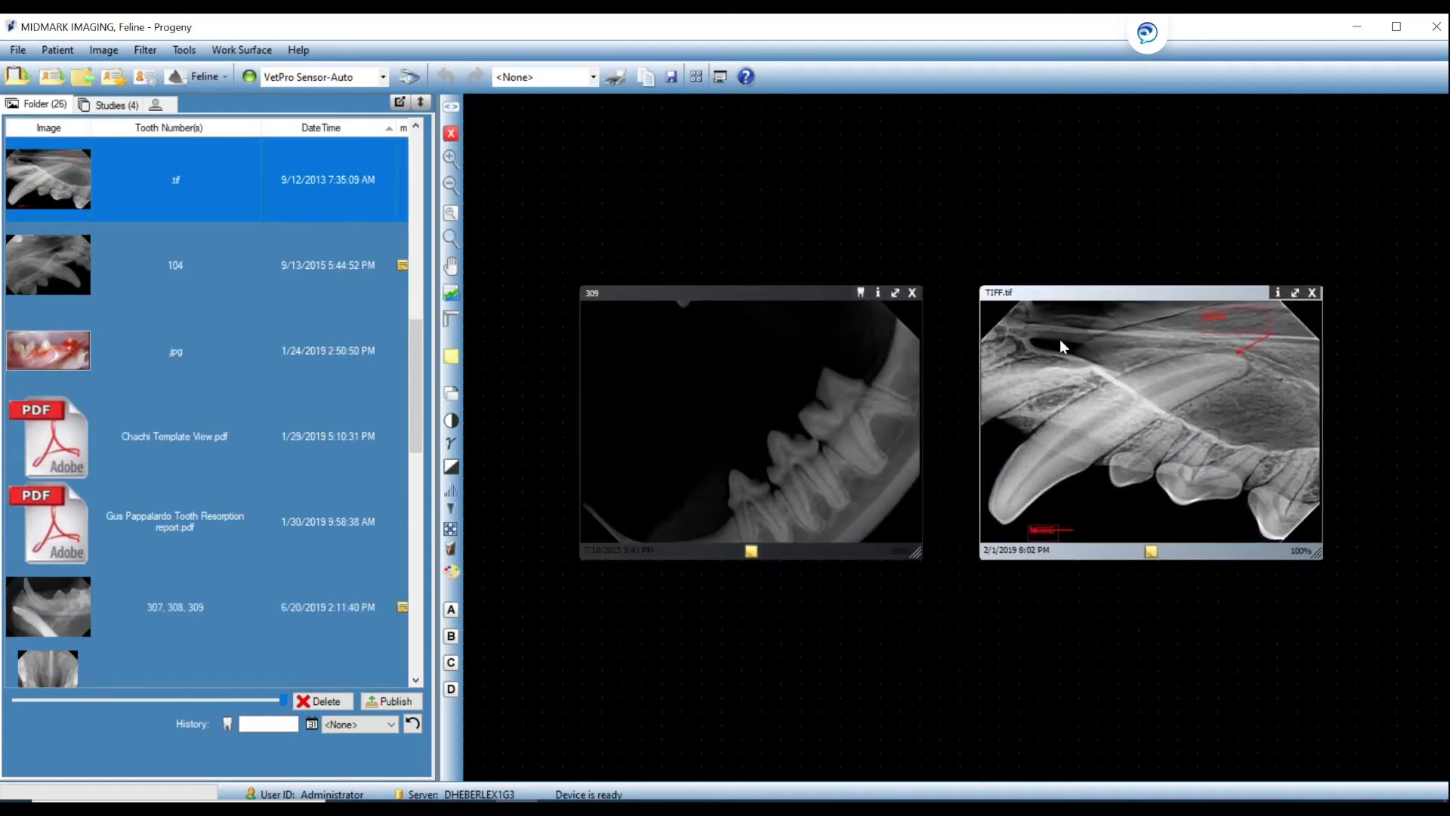
click(799, 323)
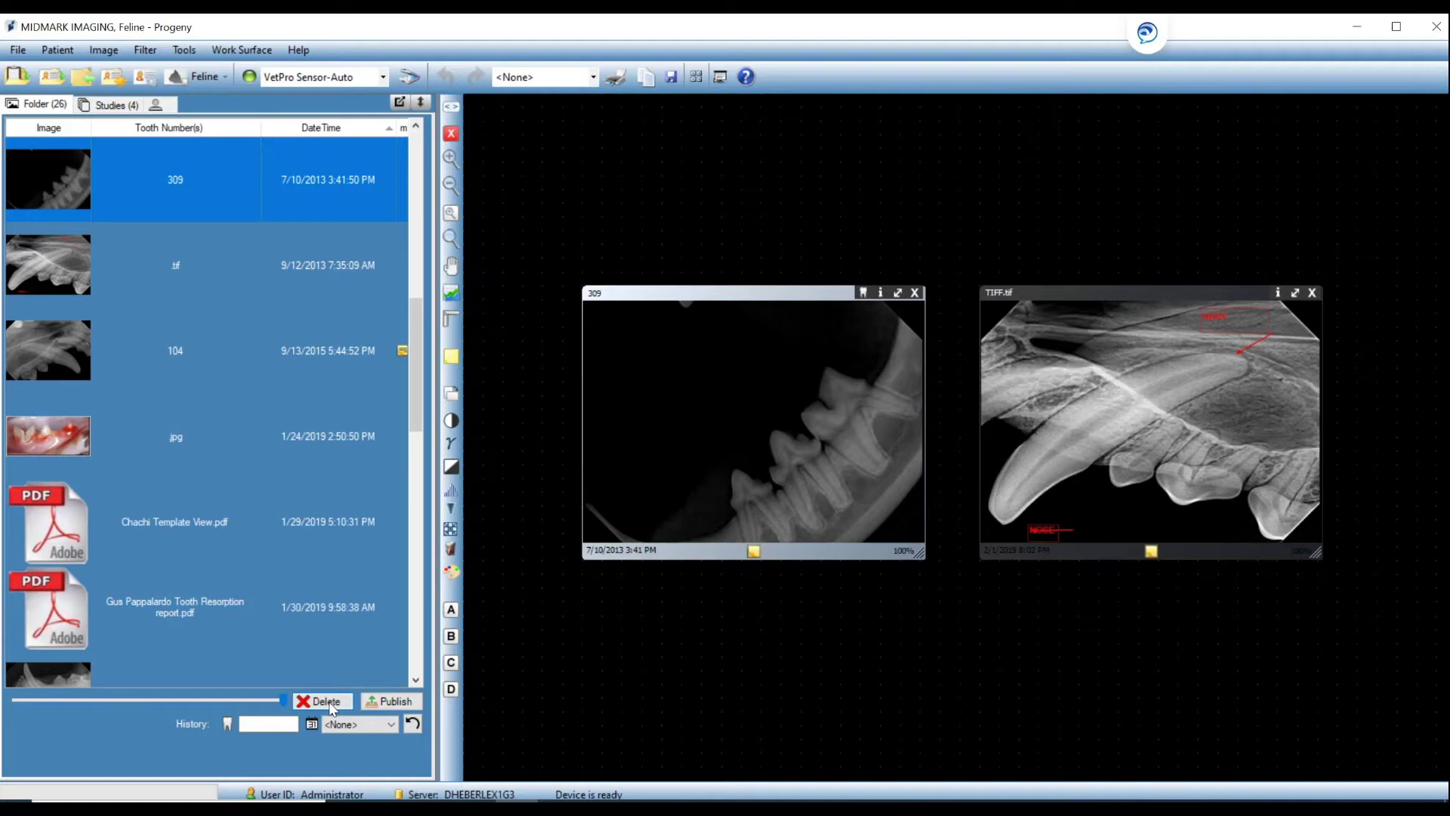
click(383, 702)
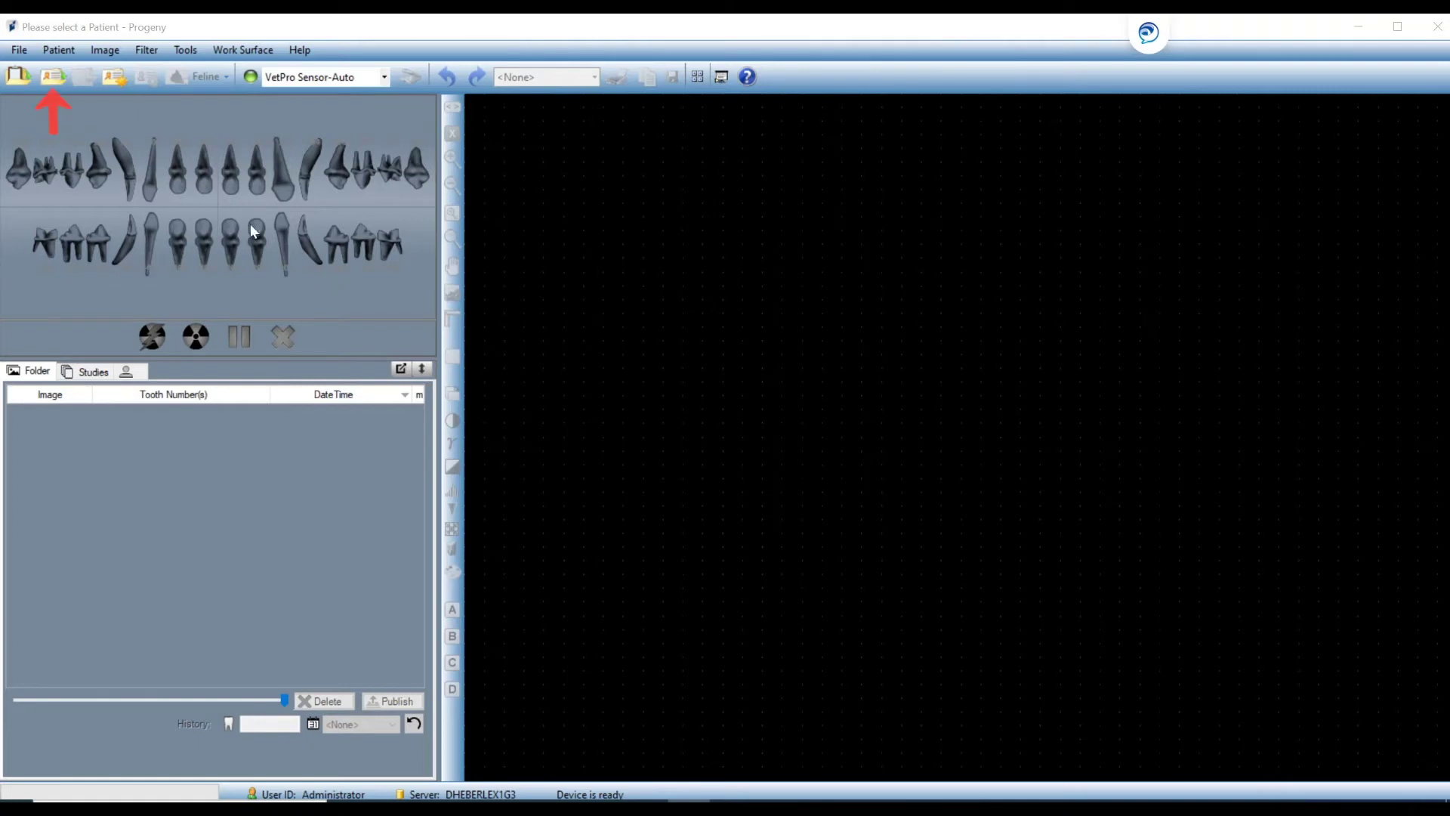
Reopen the MIDMARK IMAGING feline patient and expand its 26-image list to show more rows.
click(54, 78)
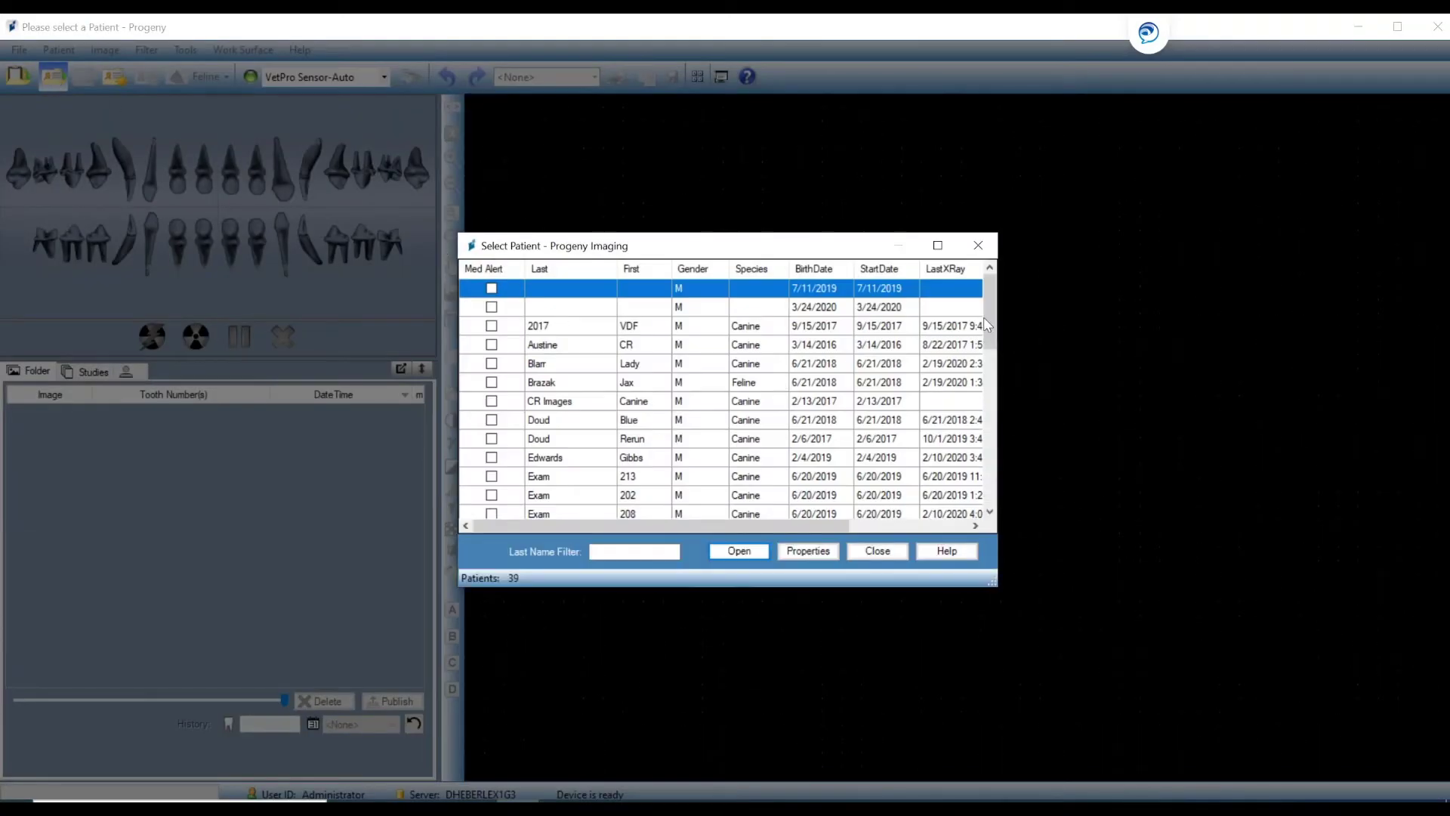
drag(988, 319, 1000, 419)
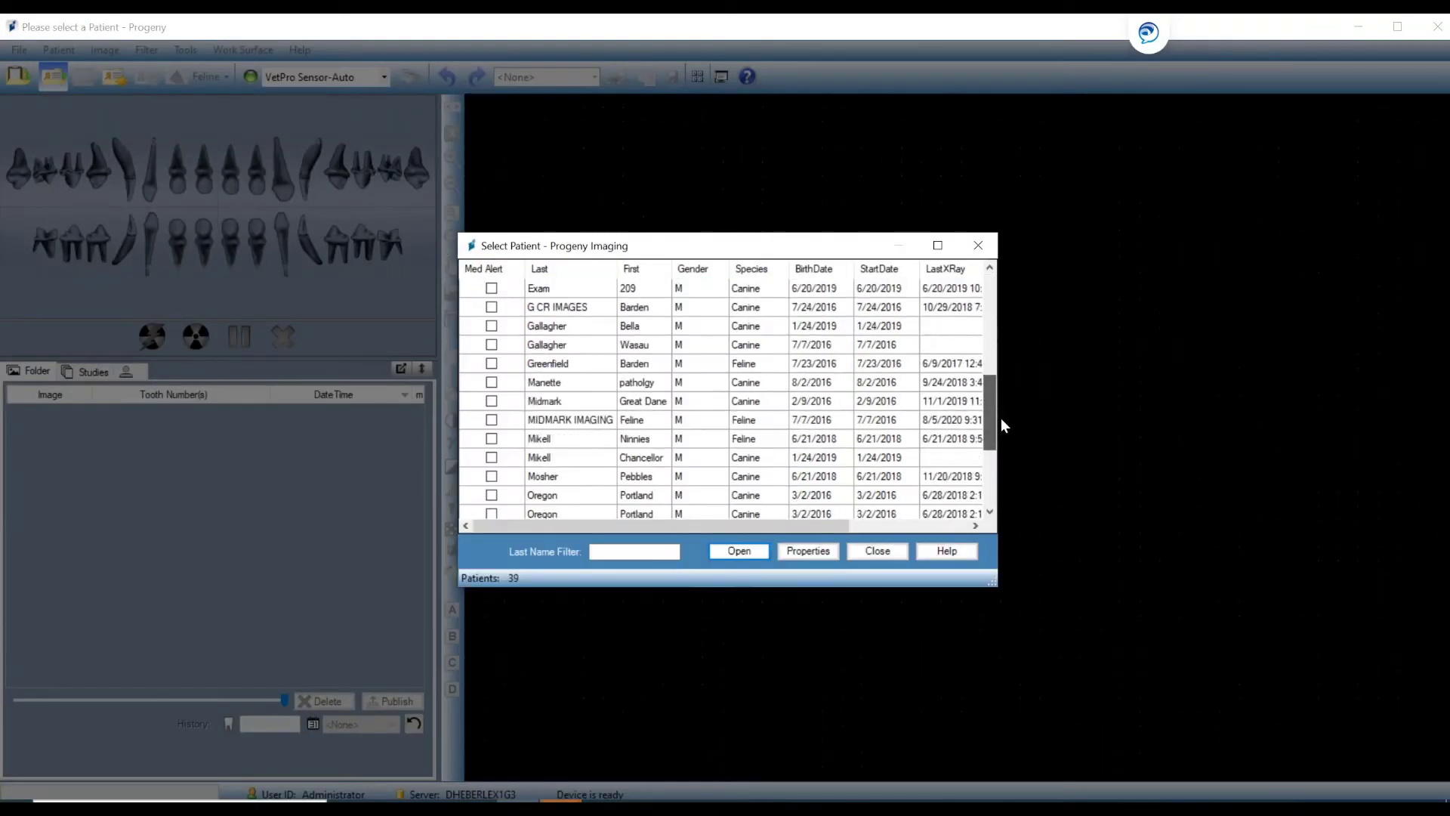
double_click(583, 421)
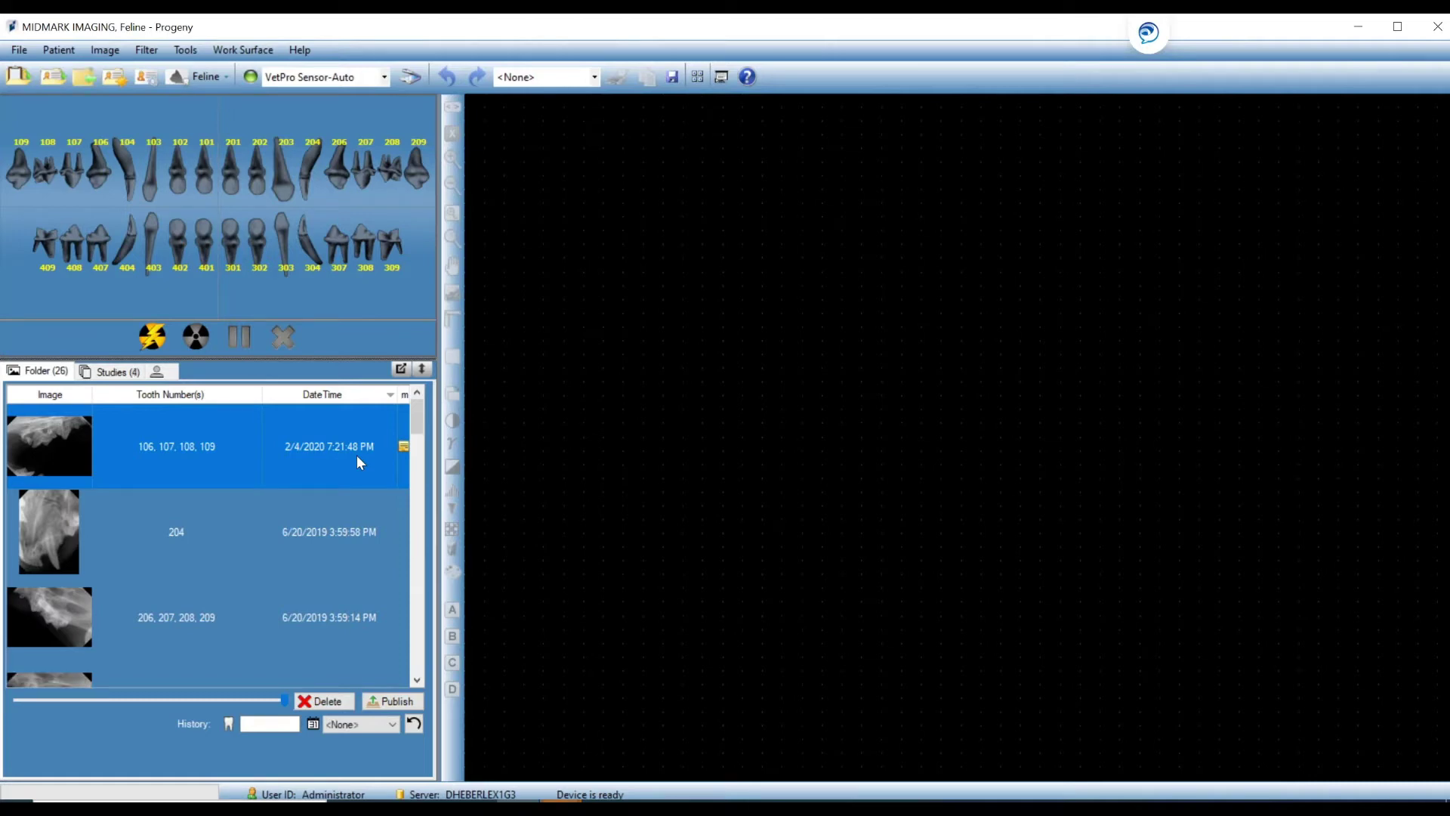
click(423, 368)
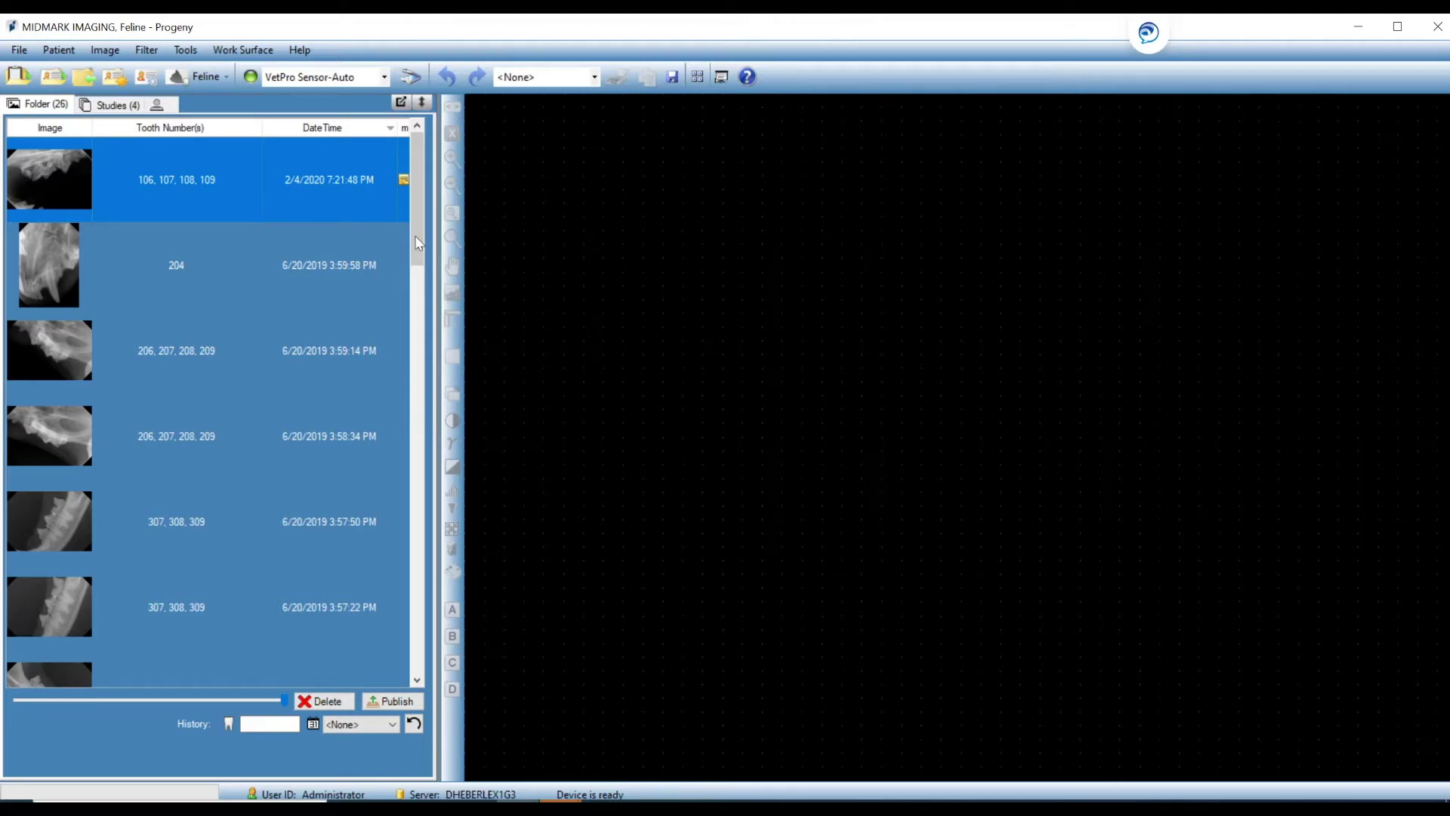
mouse_move(415, 239)
mouse_down()
mouse_move(414, 423)
mouse_move(417, 244)
mouse_up()
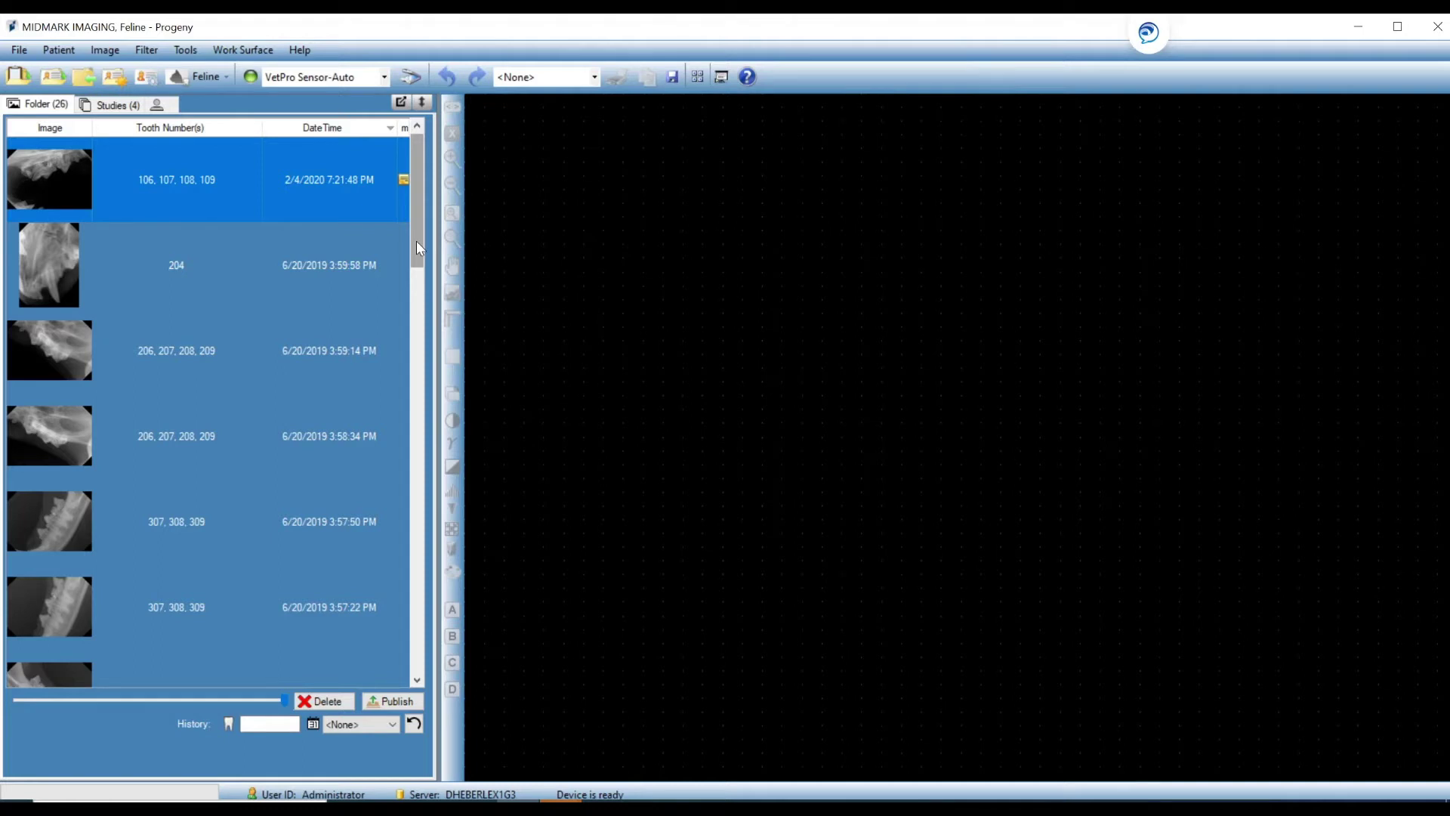
double_click(318, 266)
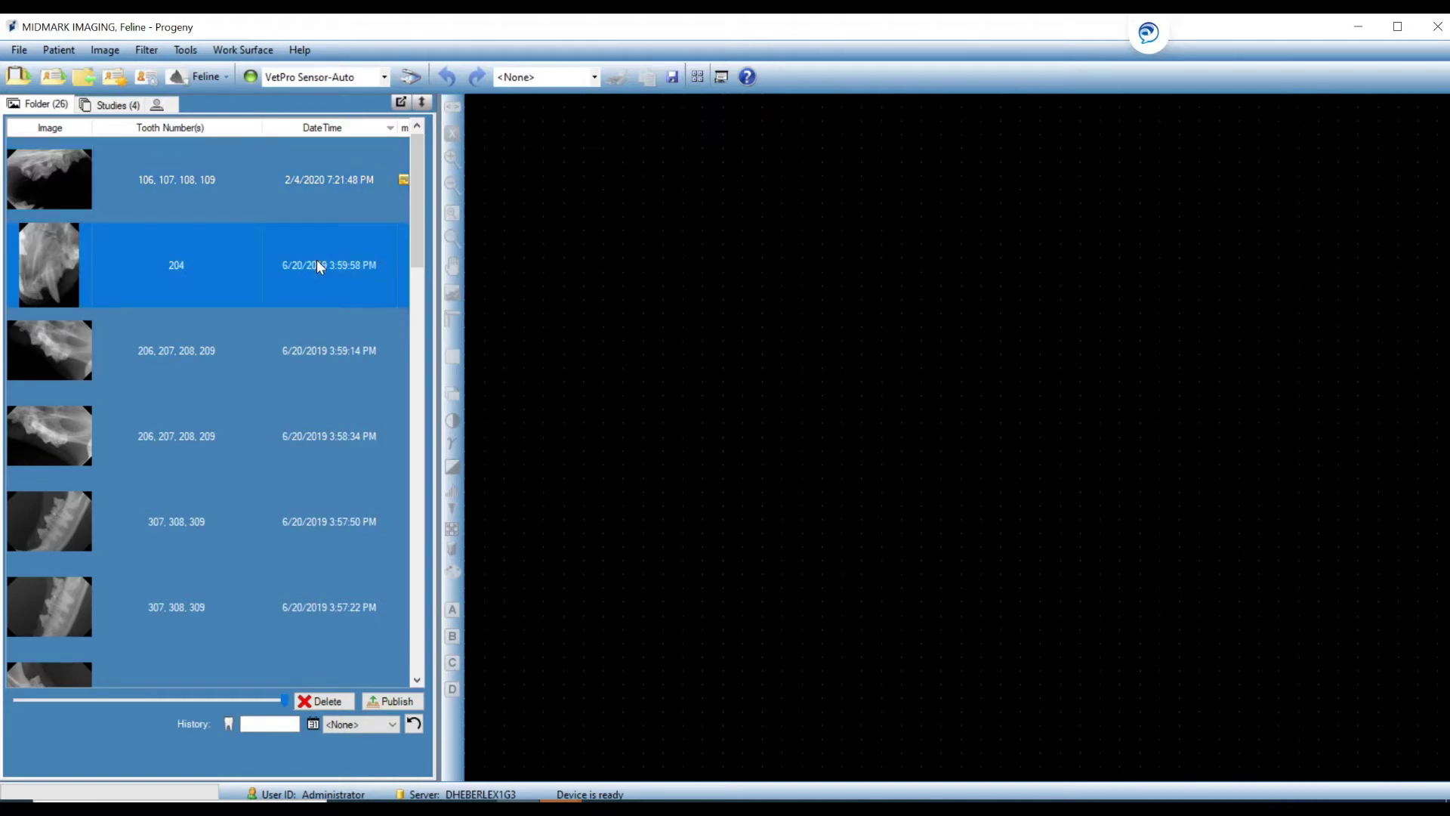
drag(728, 428, 1101, 333)
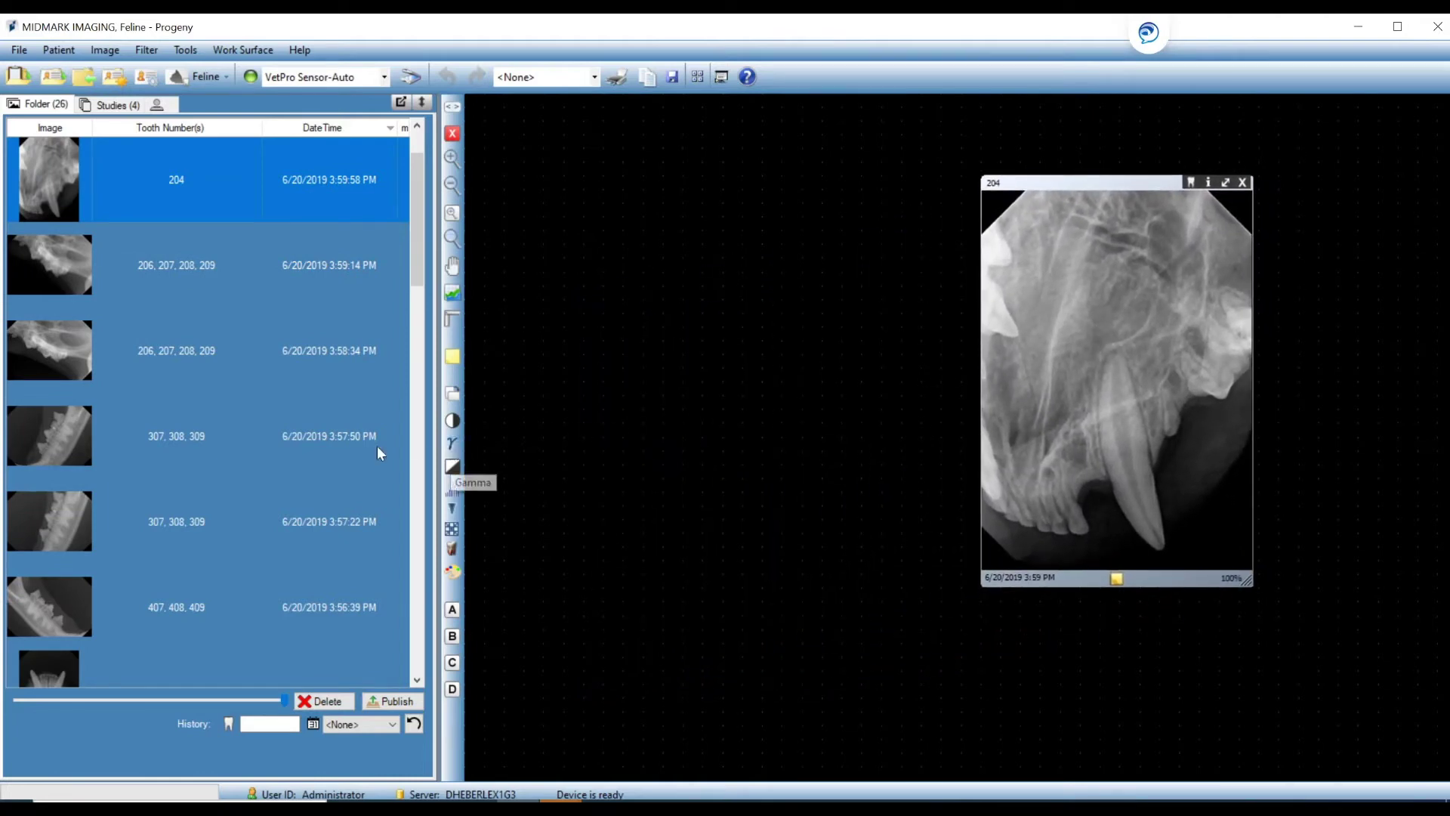
click(330, 435)
drag(330, 429, 710, 402)
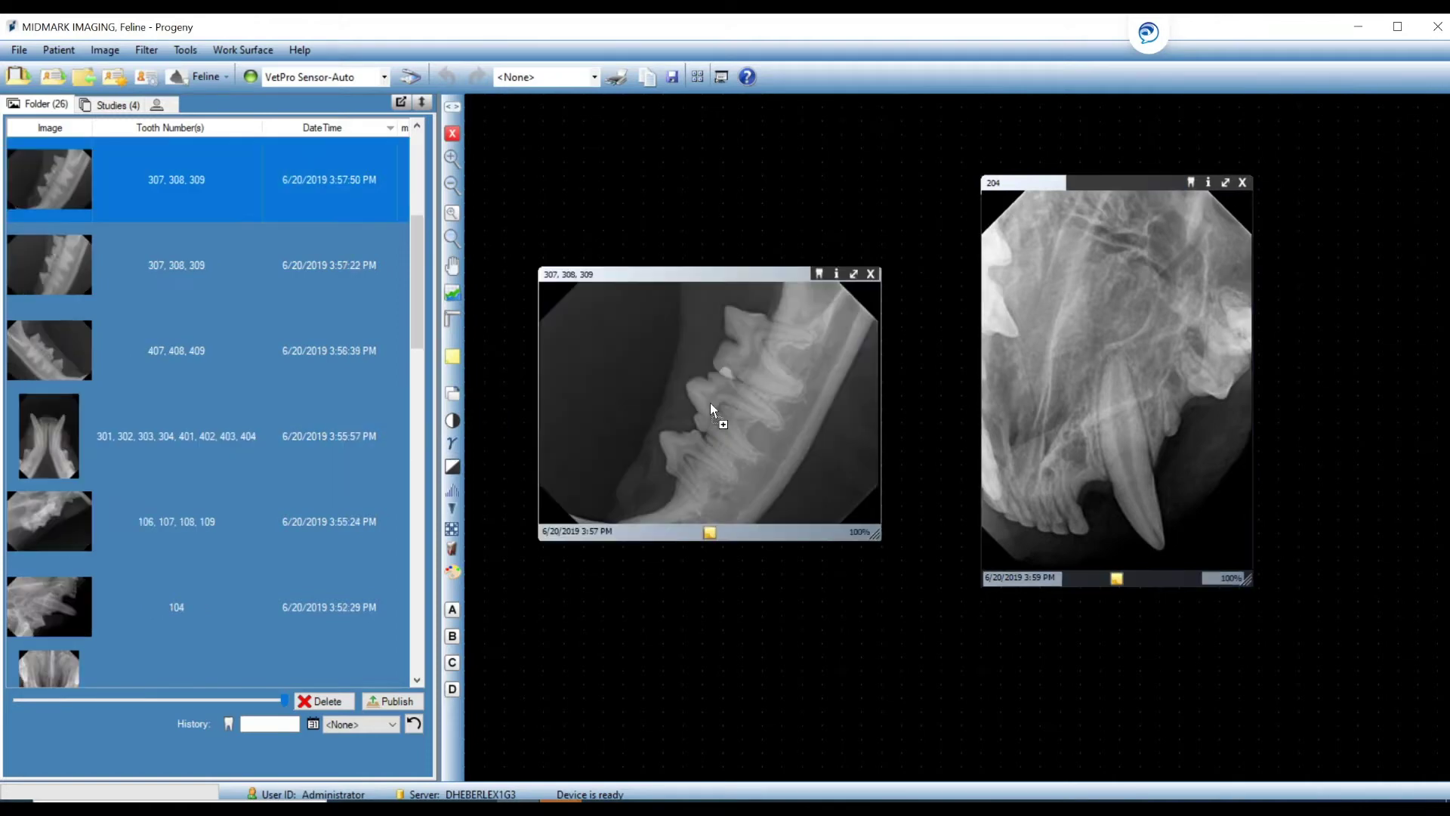
right_click(731, 202)
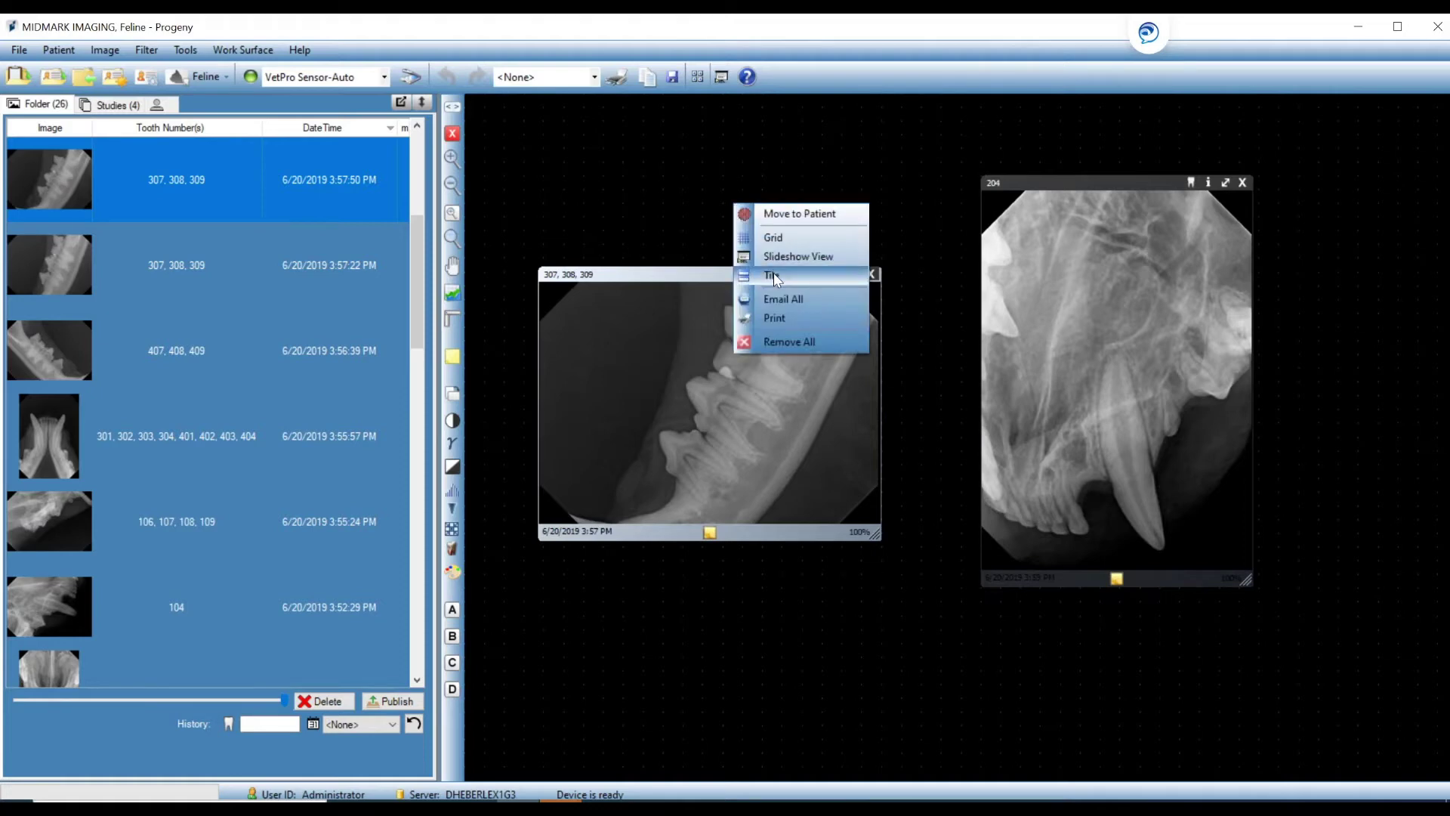
click(773, 277)
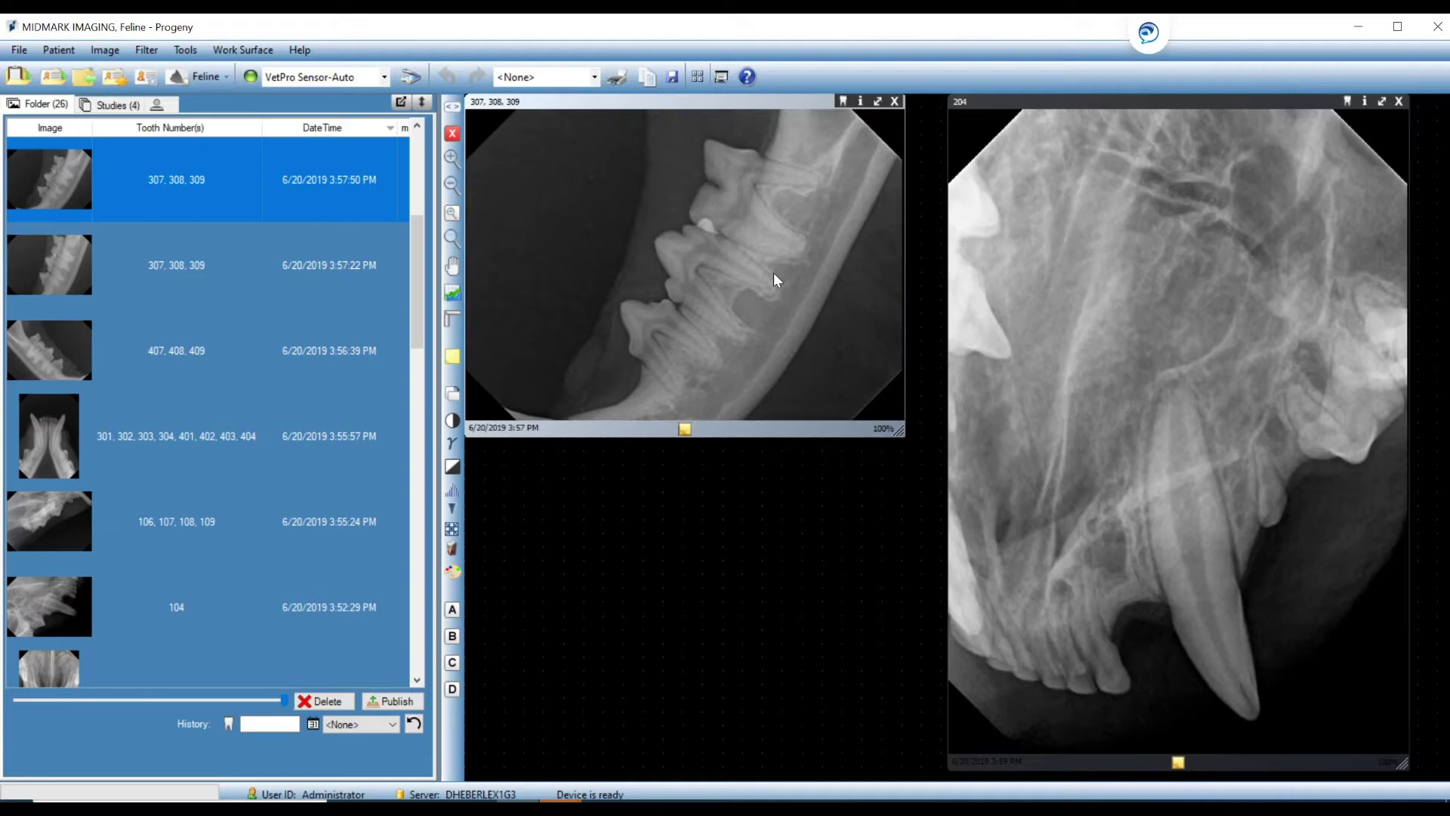
double_click(644, 501)
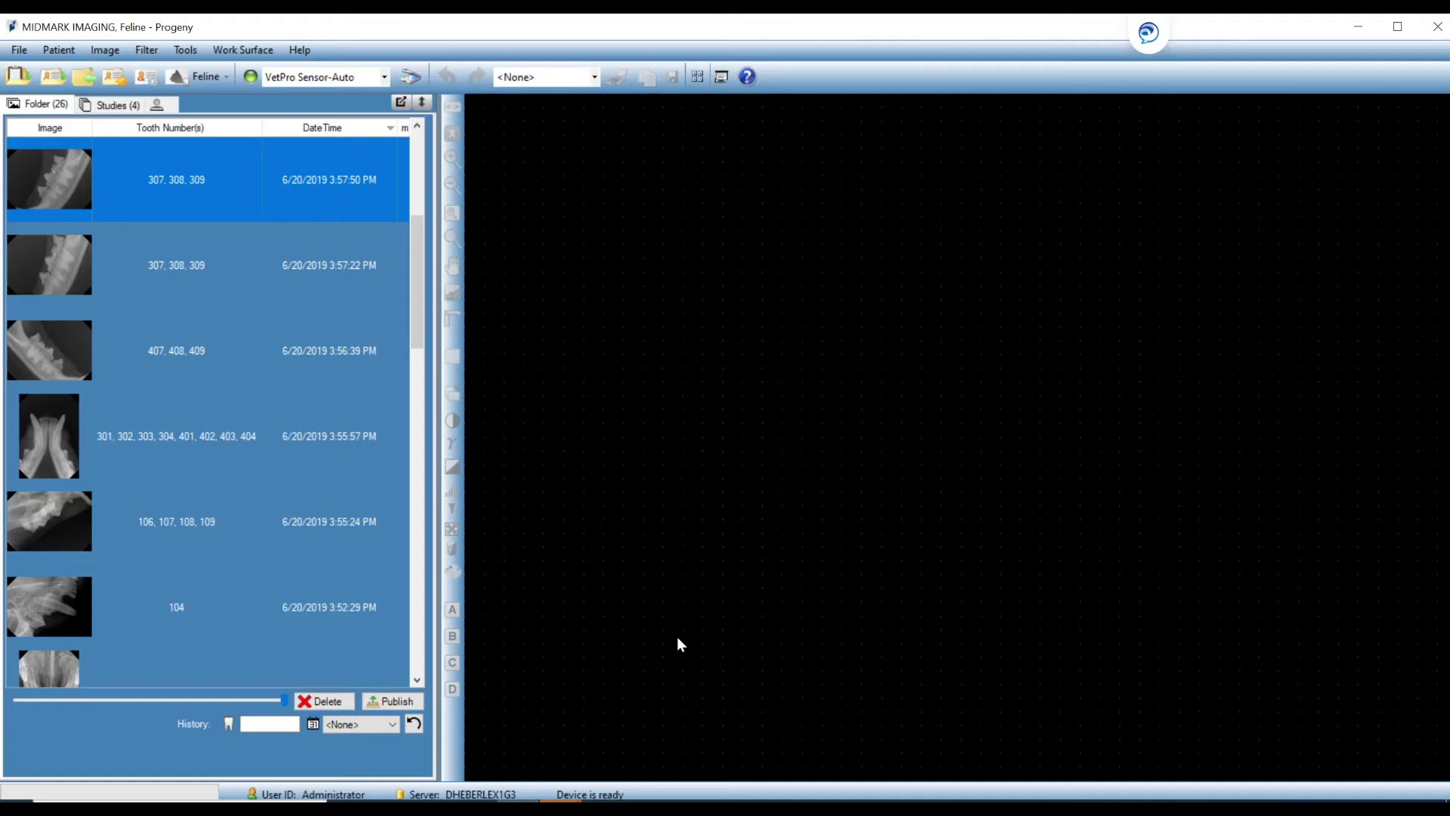
Select the five images from tooth 204 through 307, 308, 309 and tile them in a grid.
drag(416, 340, 413, 245)
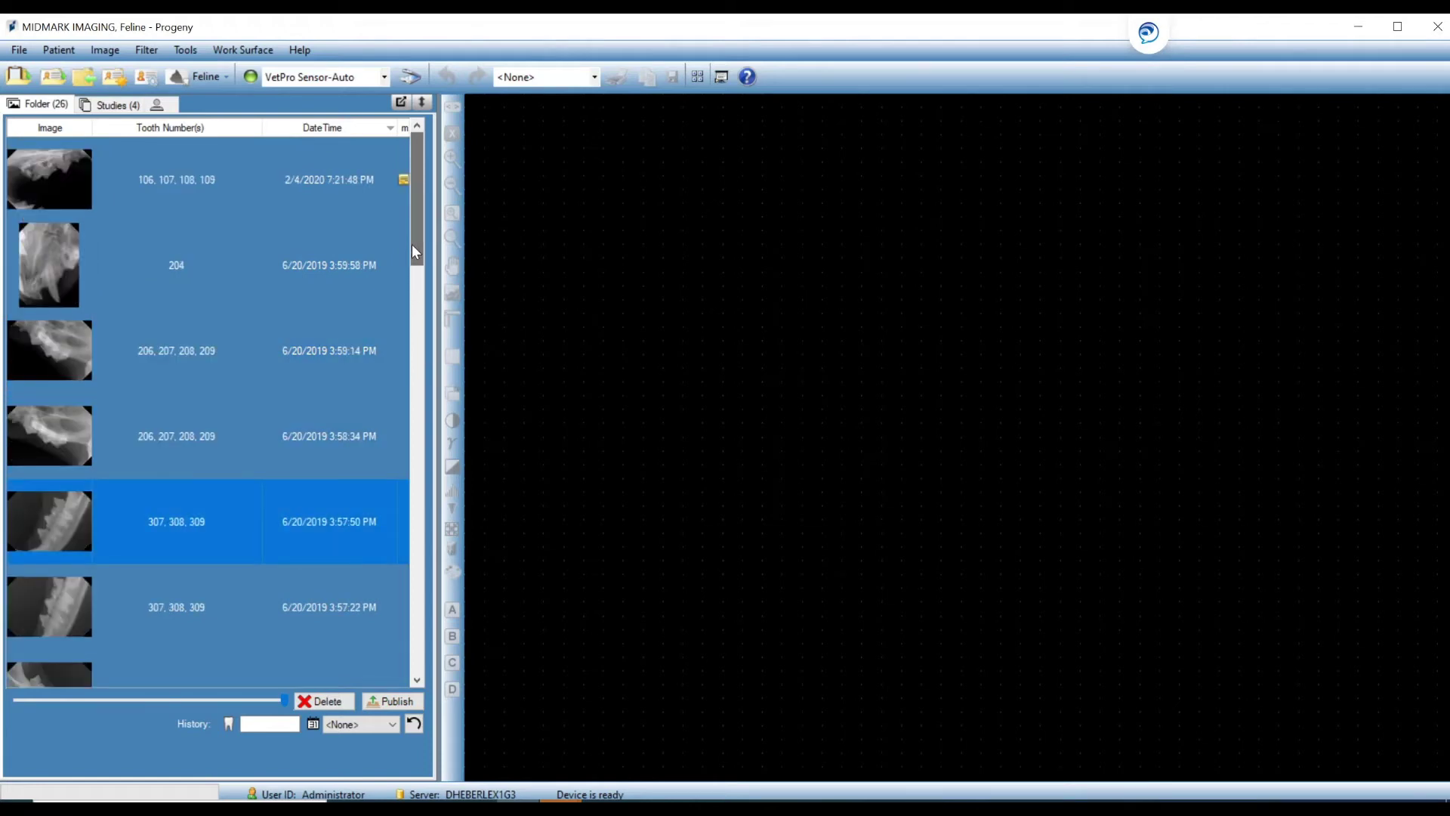
click(332, 266)
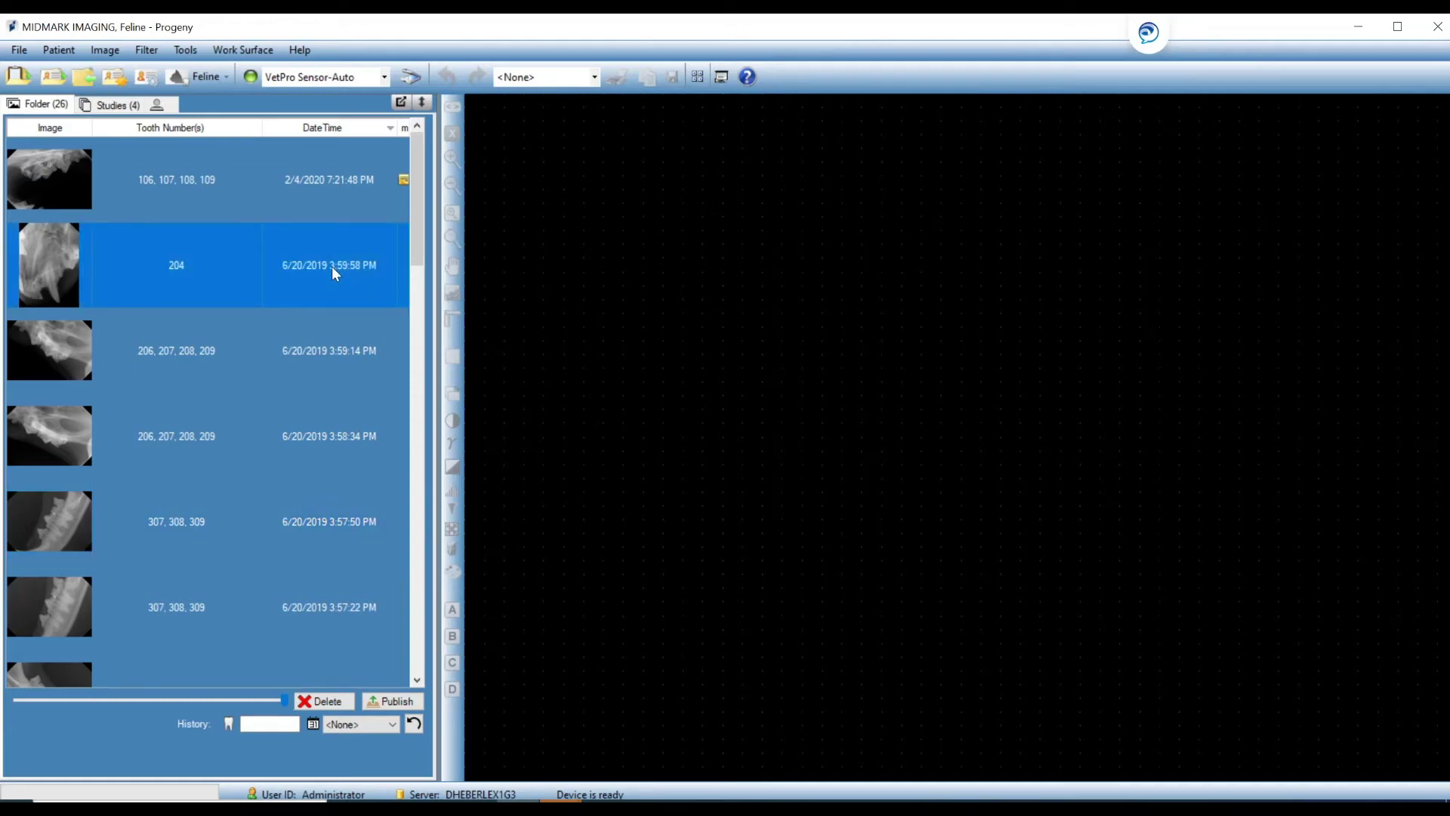
drag(332, 266, 324, 405)
drag(327, 486, 934, 493)
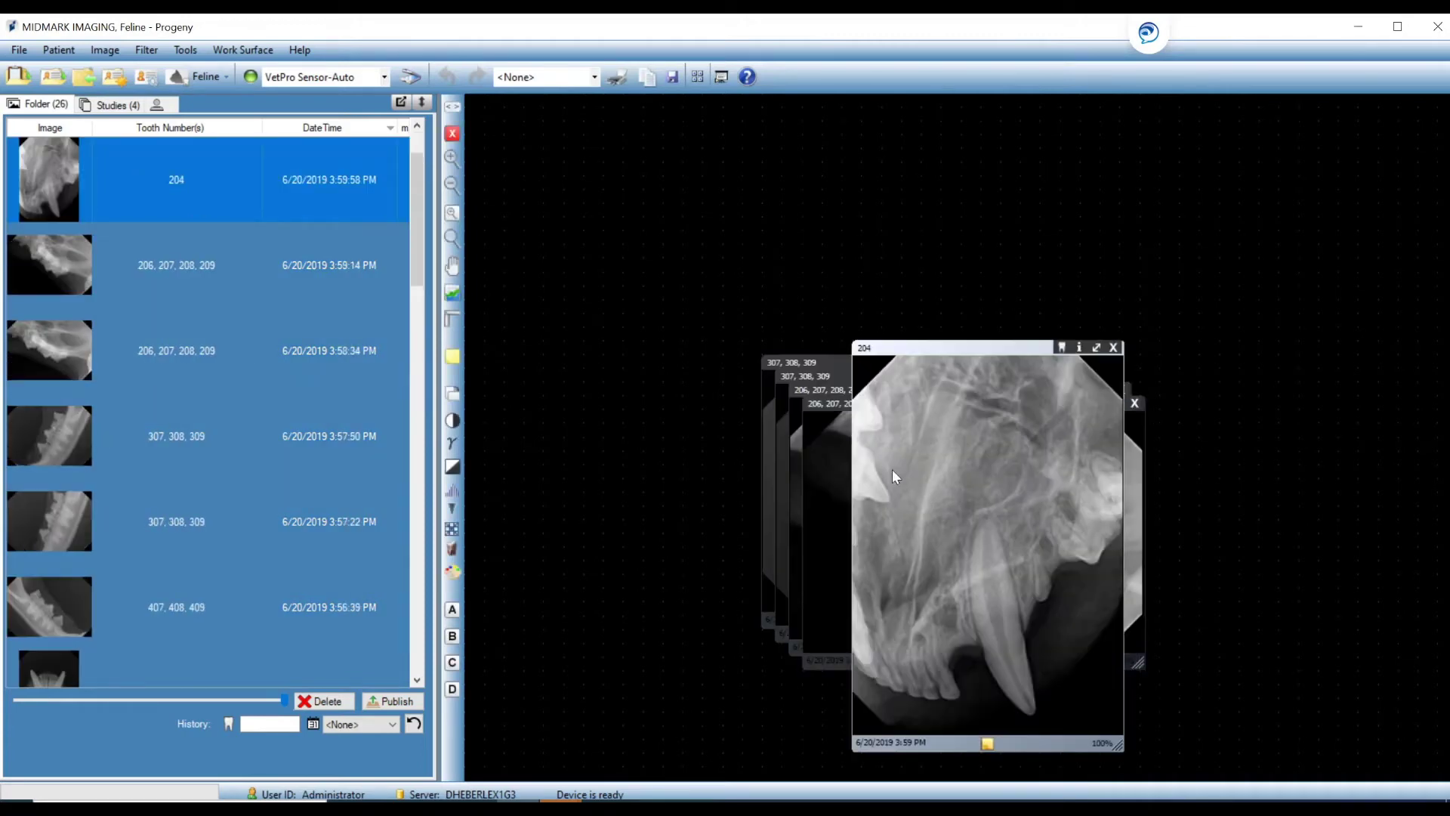
right_click(653, 263)
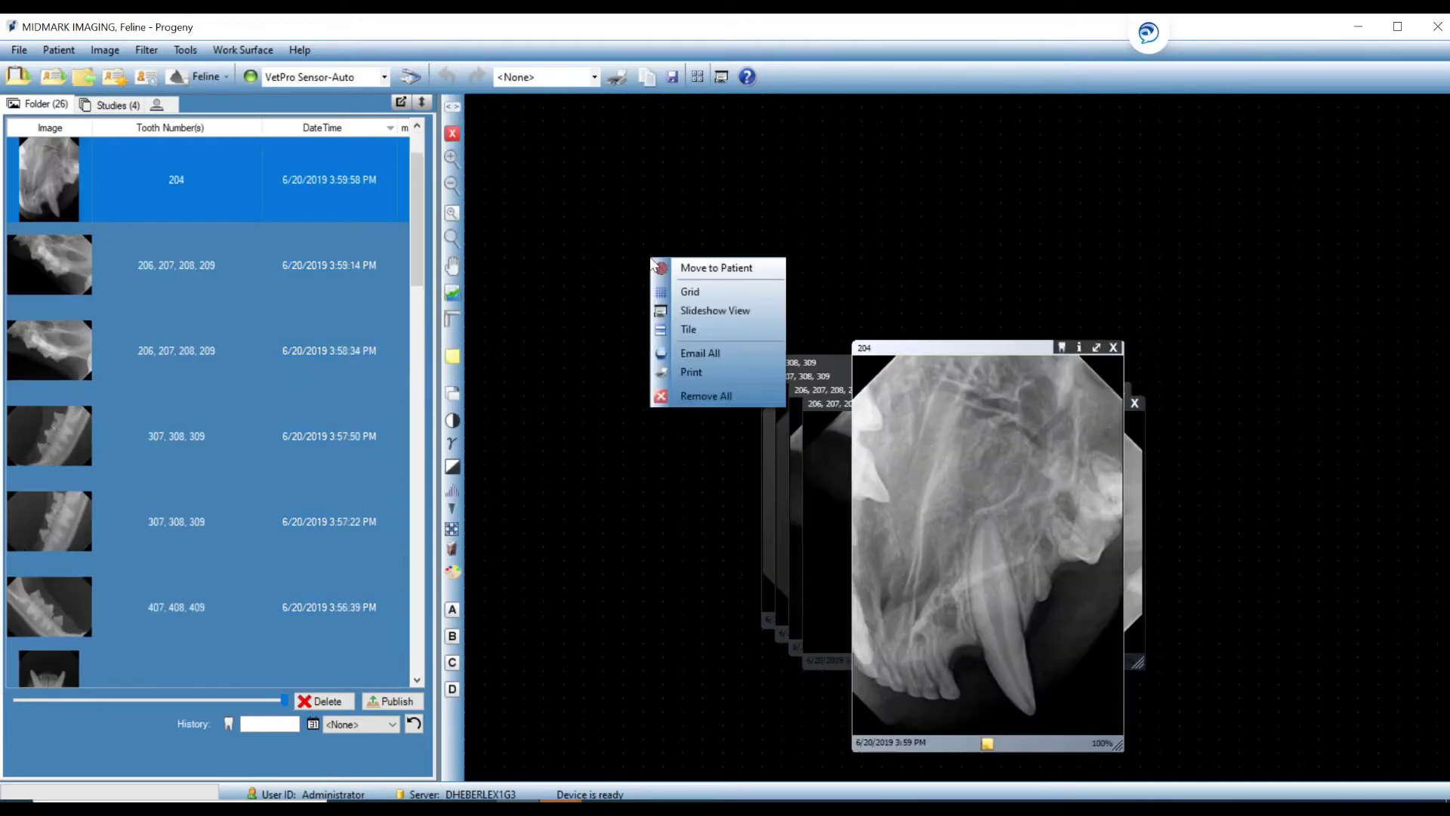
click(695, 330)
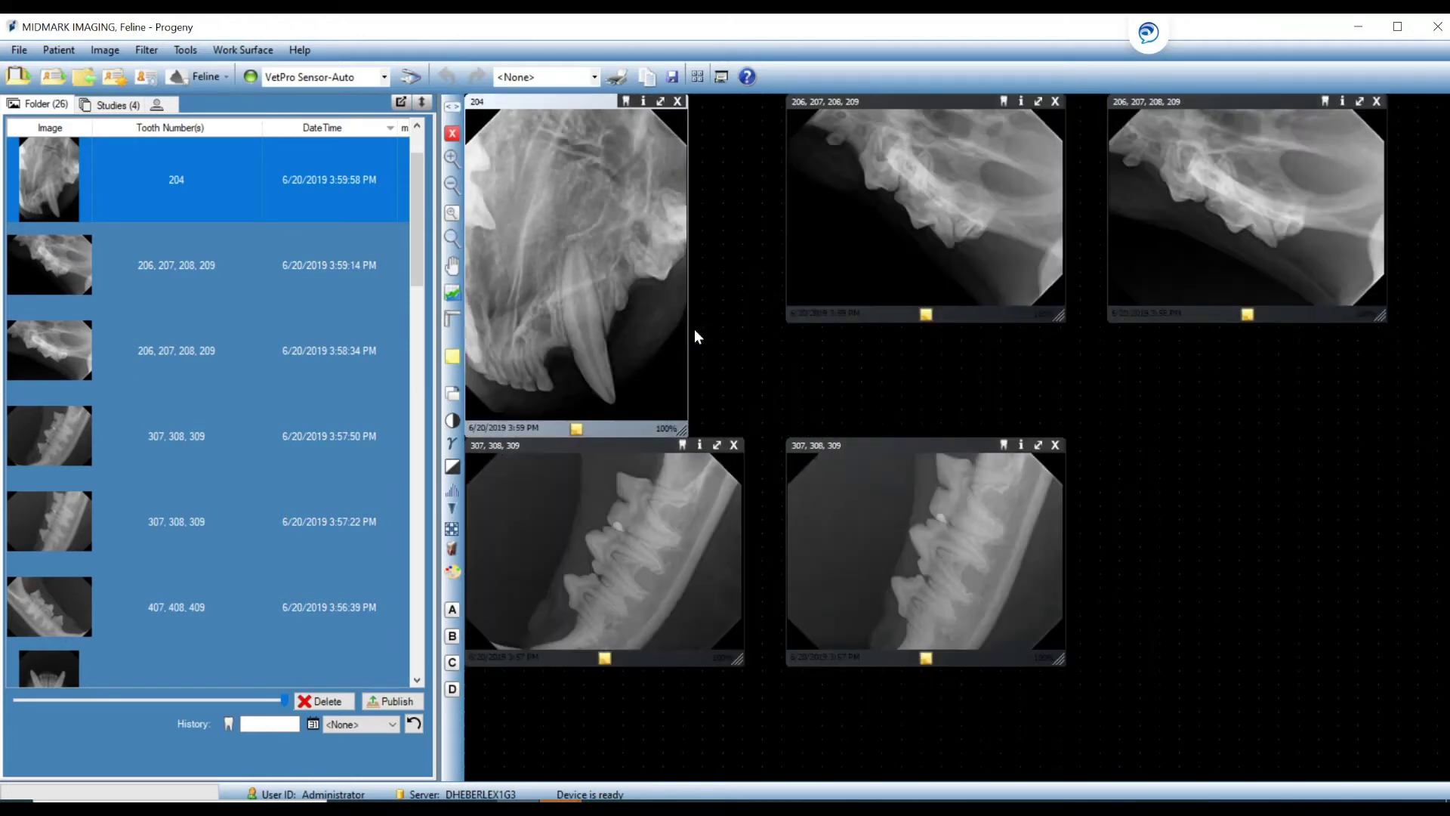
Step through the five images as a slideshow, ending back on the 3:57:50 PM image.
click(724, 77)
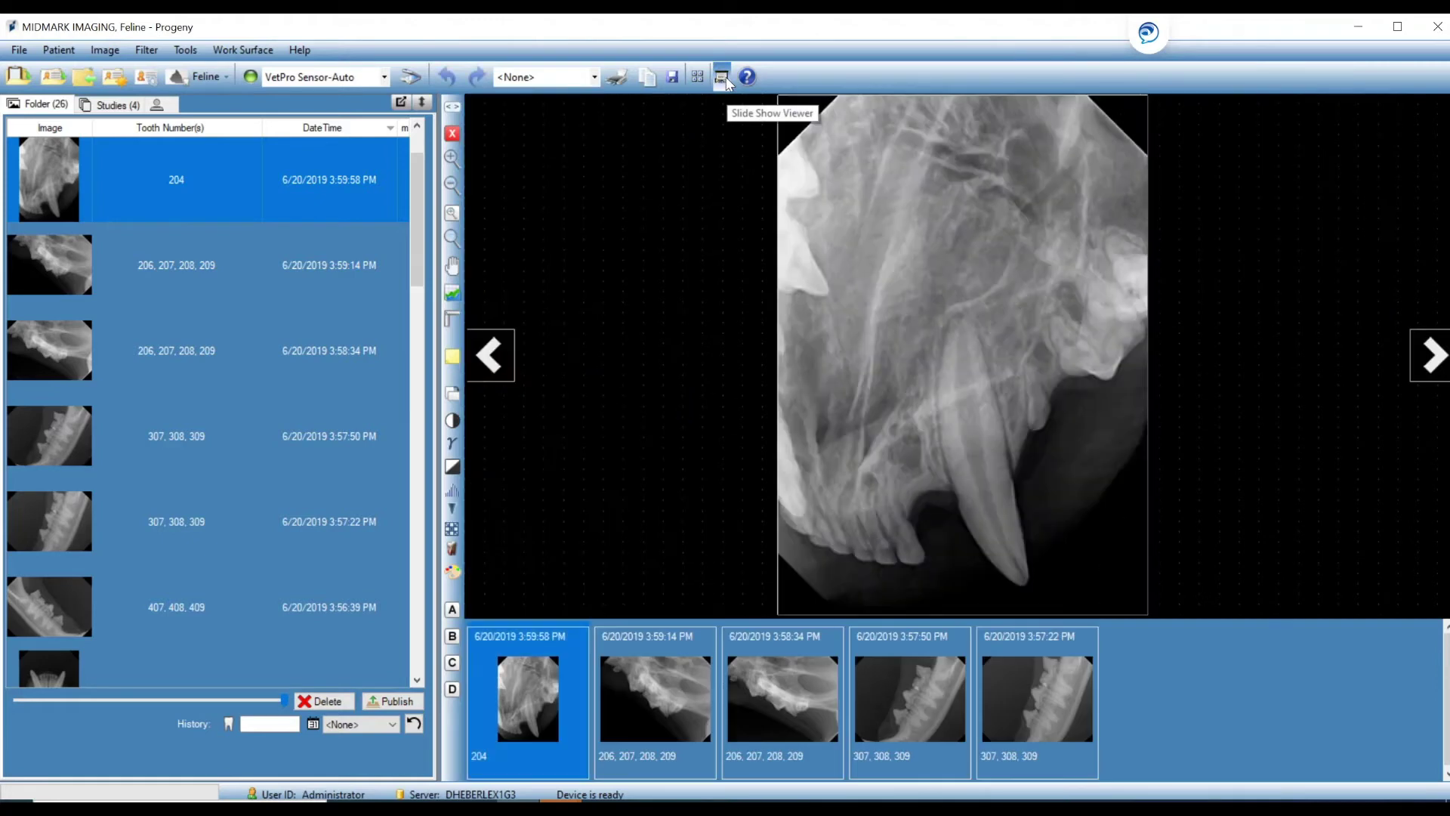
click(1425, 361)
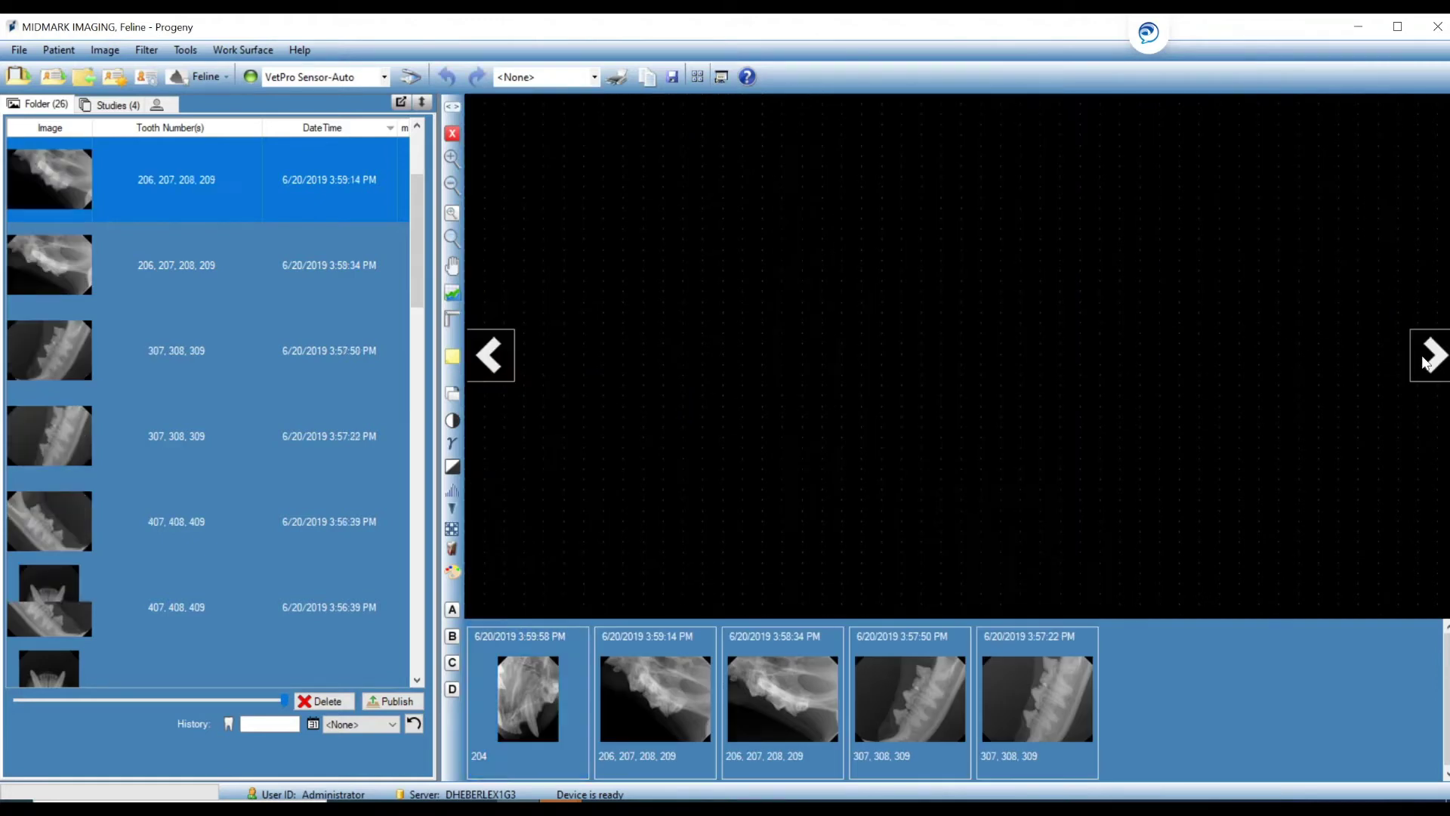
click(1425, 361)
click(1425, 361)
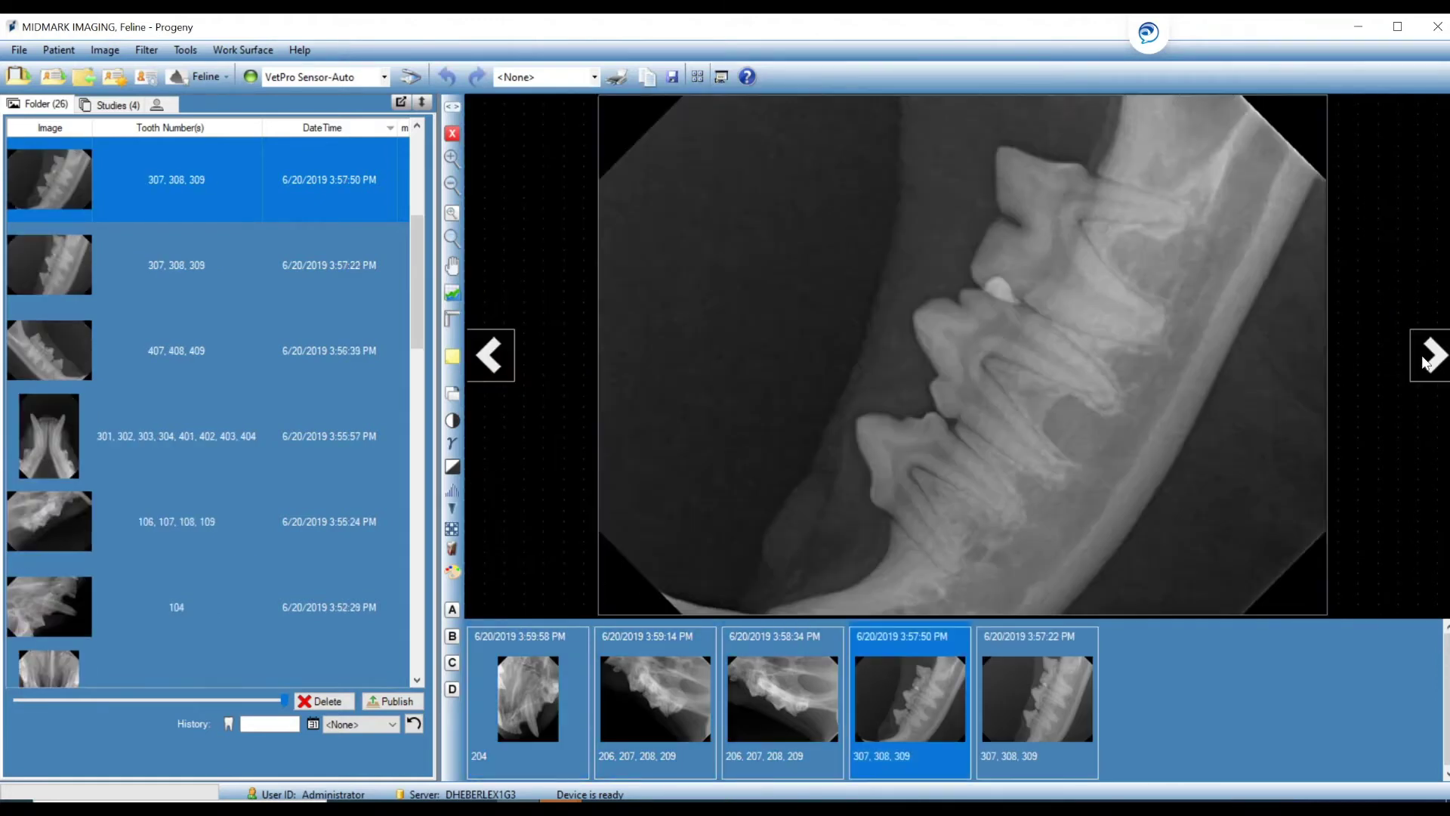
click(1425, 361)
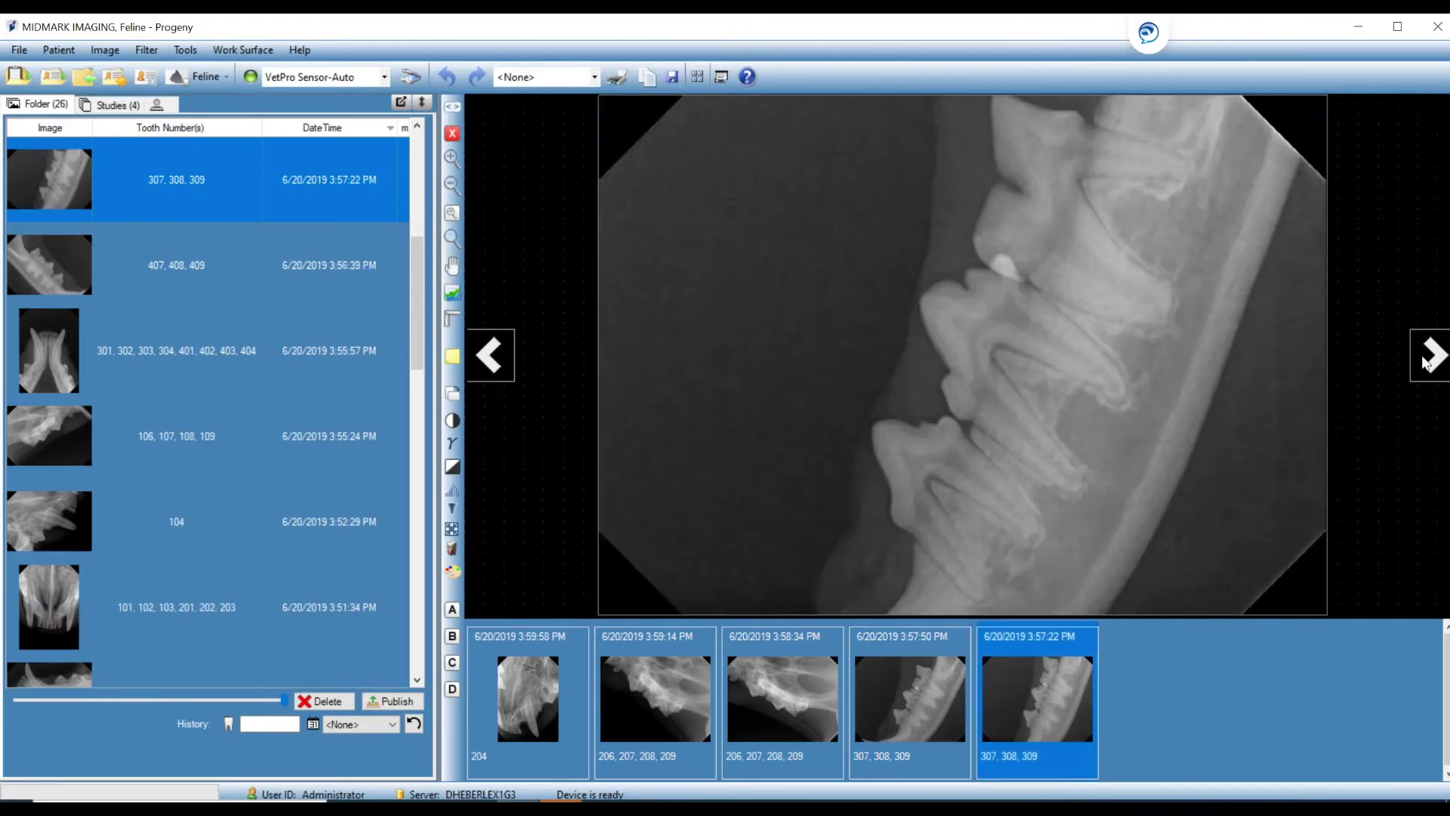
click(494, 367)
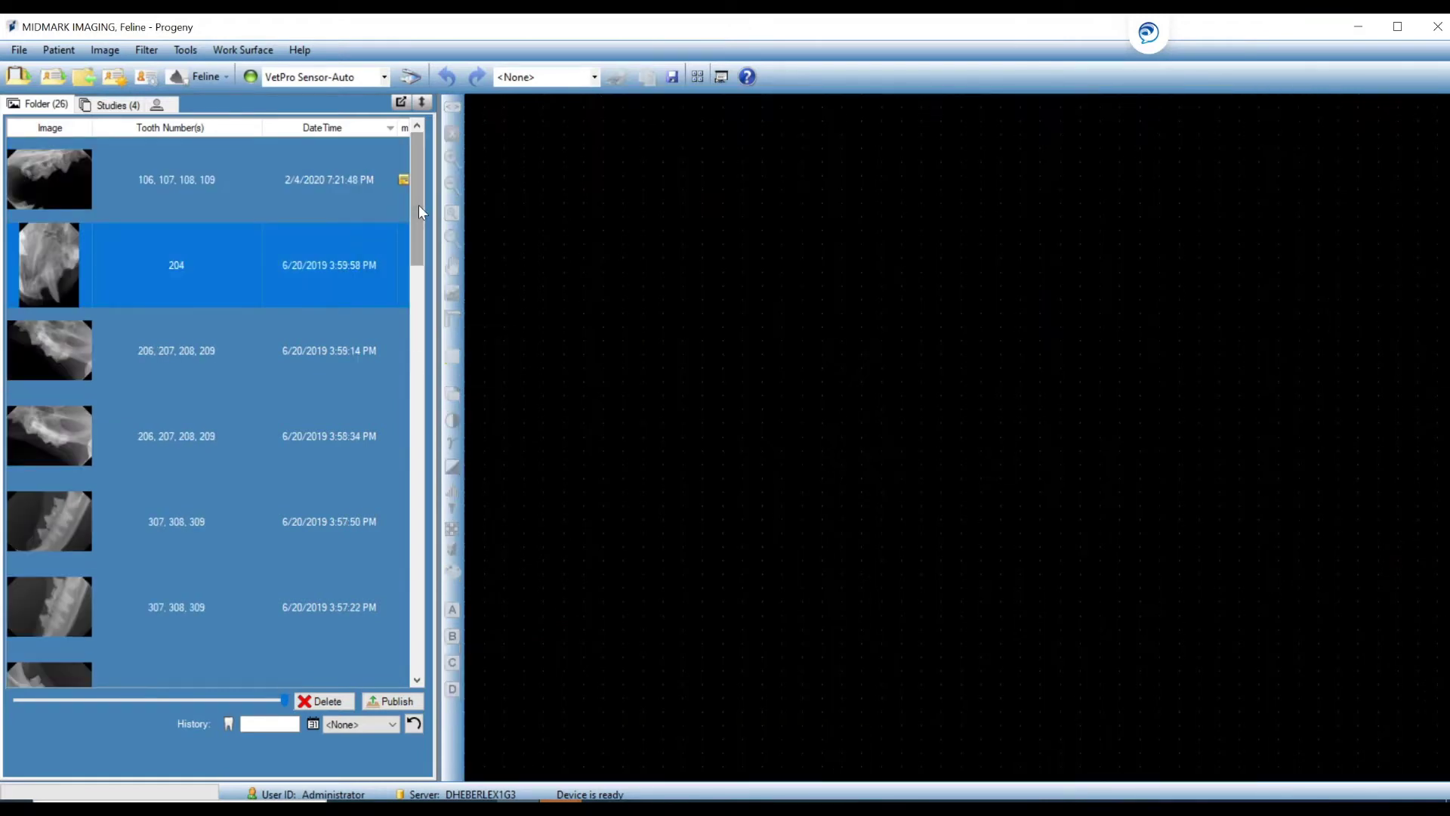
Filter the image list by tooth number 104 in the History box.
click(247, 722)
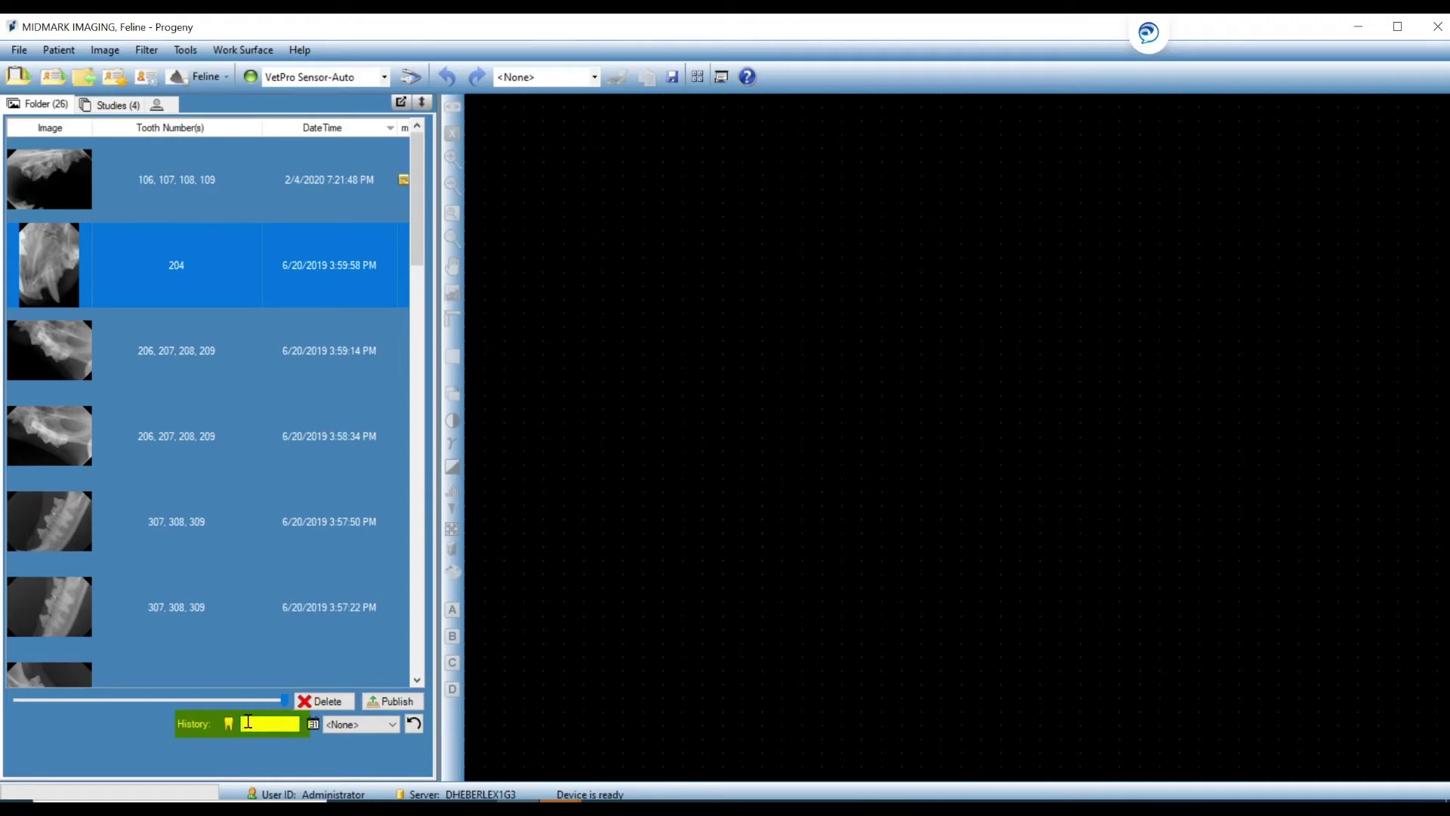
text(104)
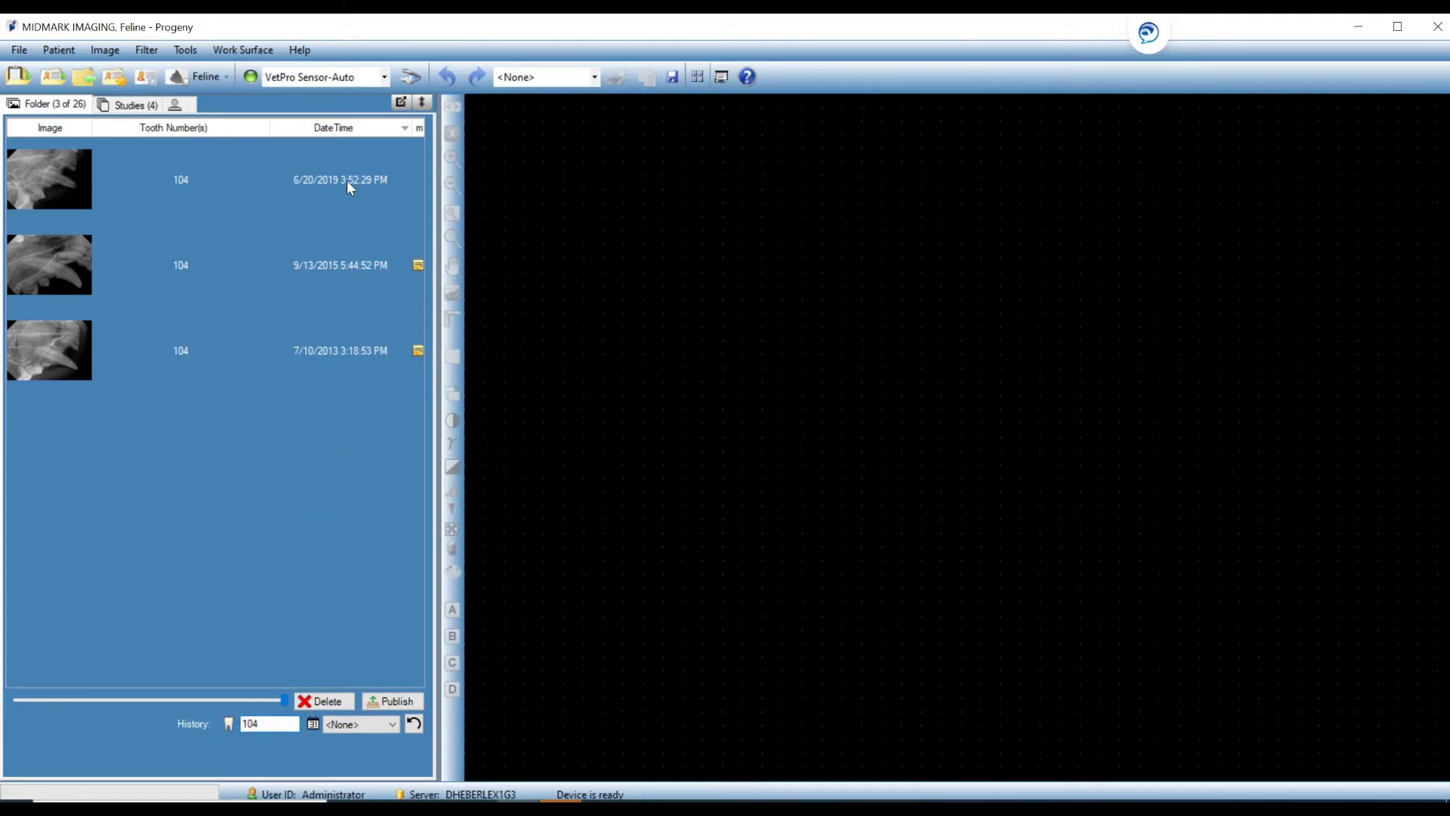
Select the three tooth 104 X-rays and tile them.
drag(347, 180, 872, 276)
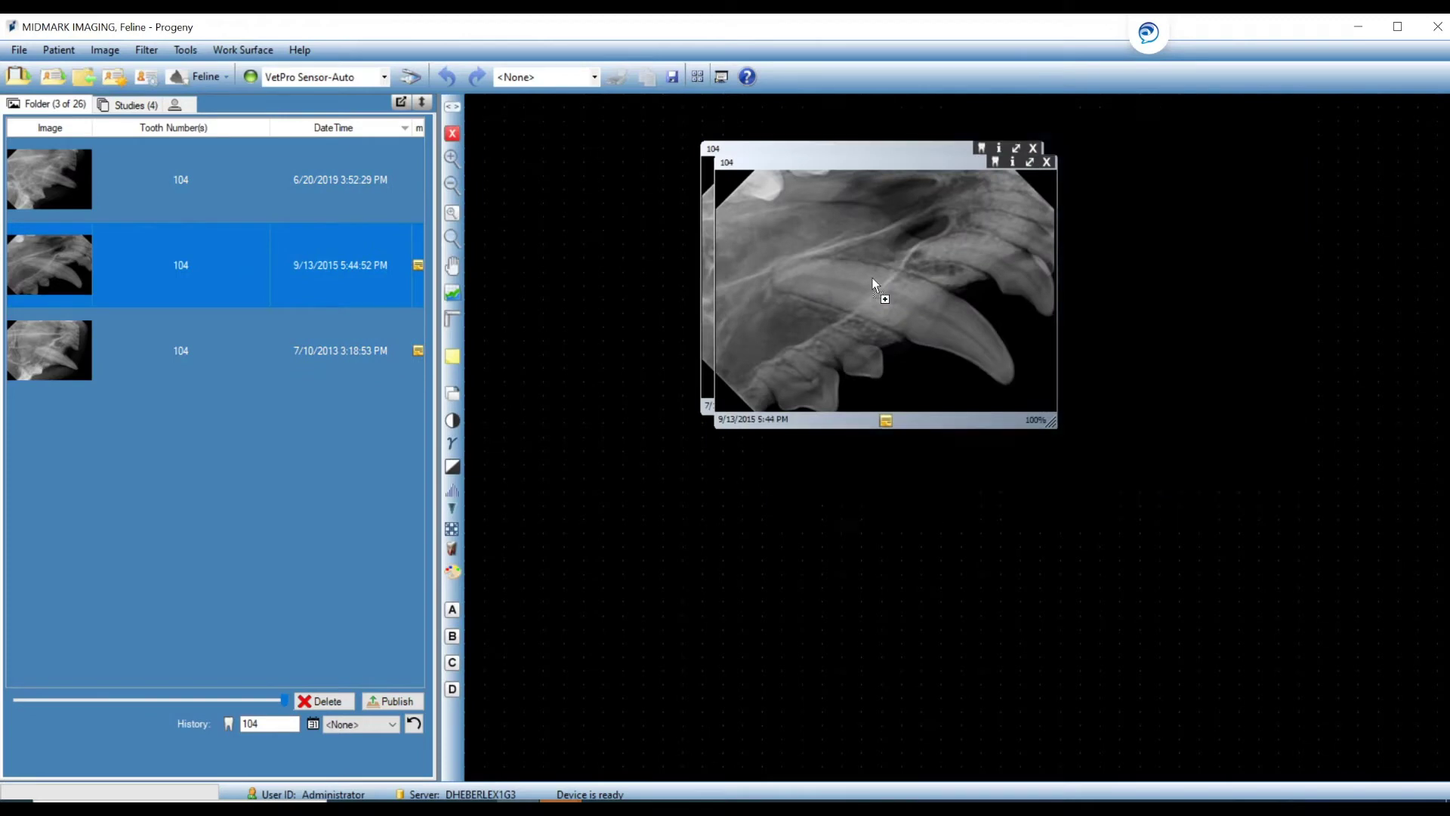
right_click(554, 430)
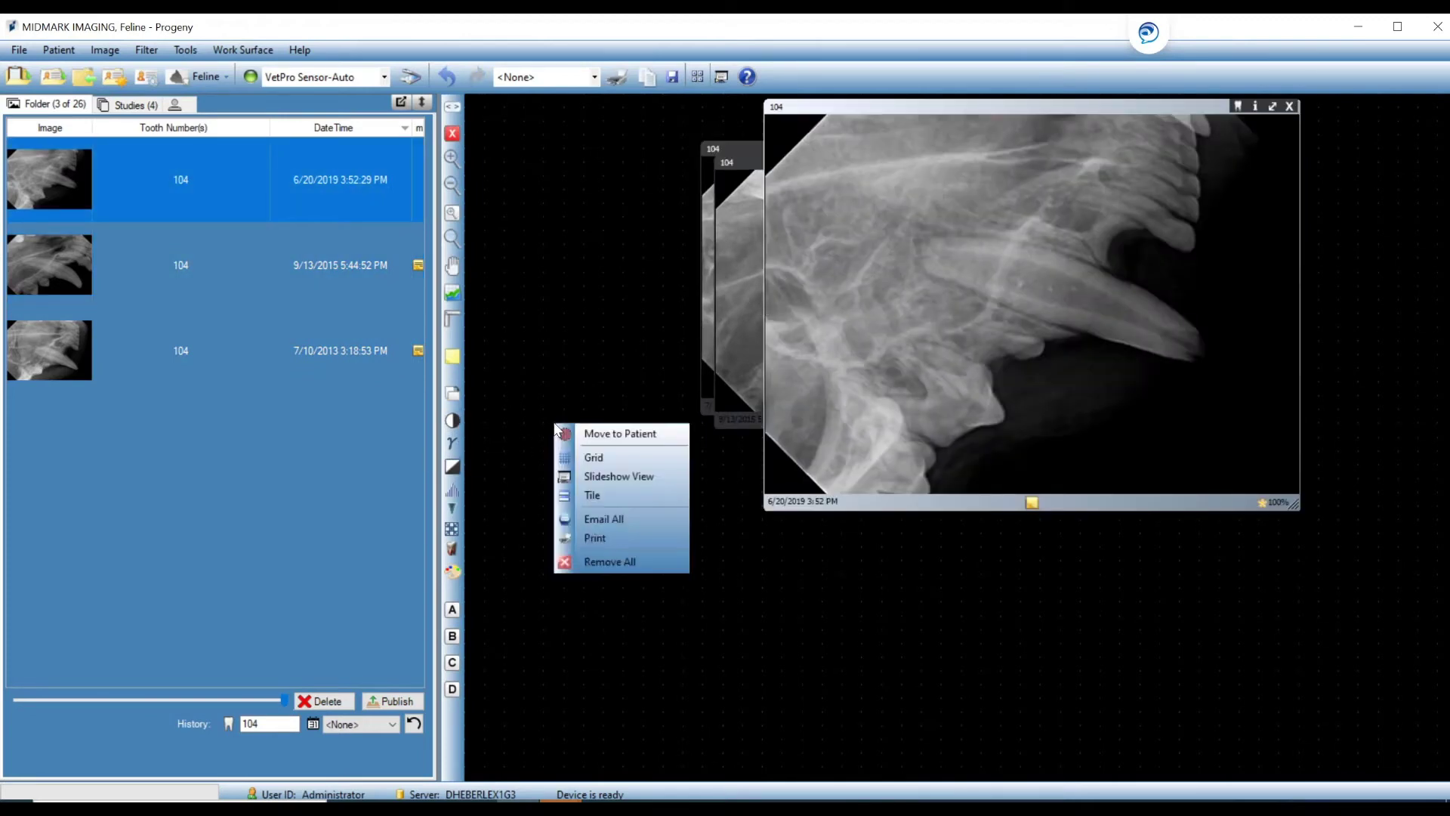
click(596, 497)
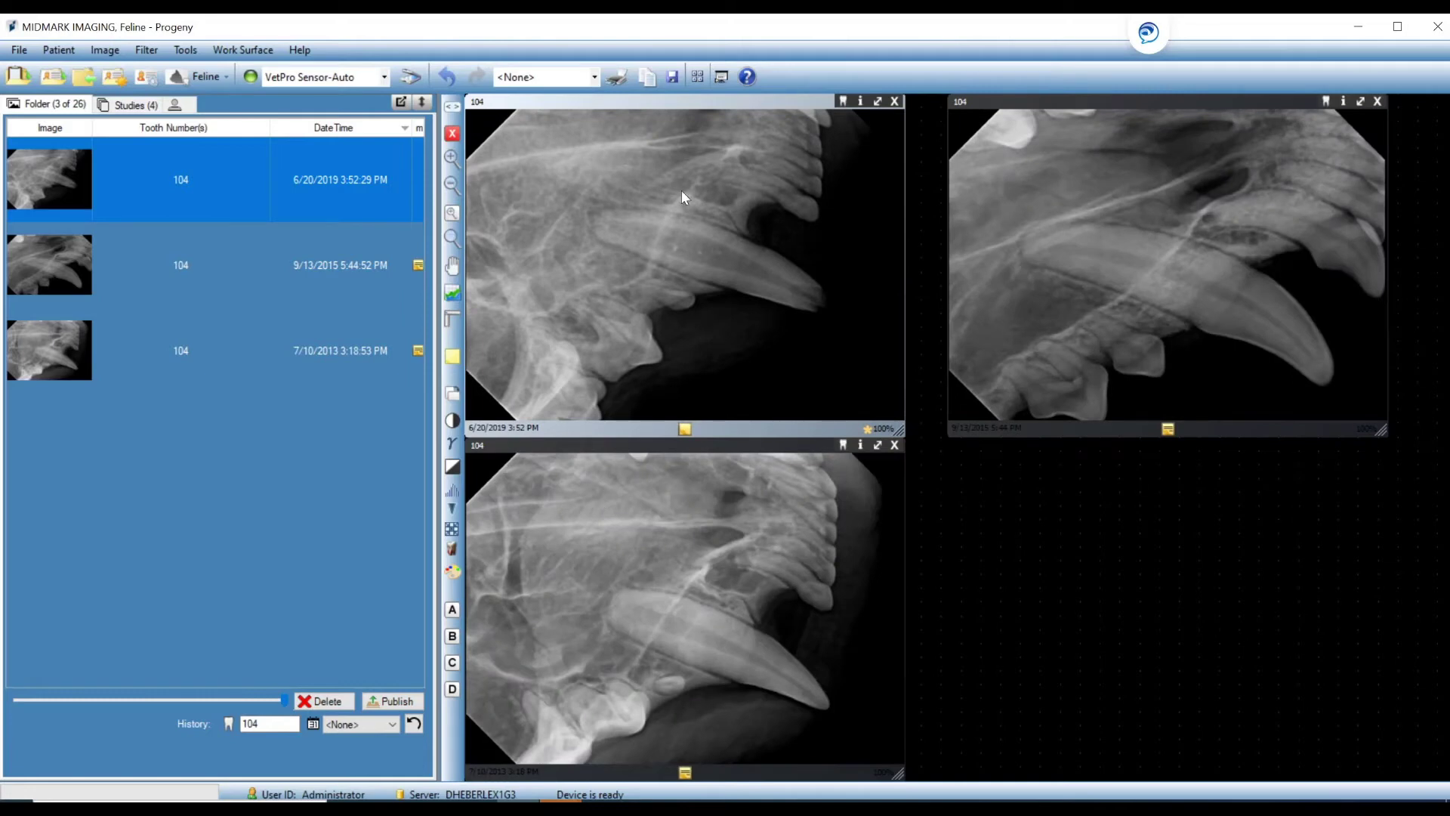
Run the tooth 104 slideshow through the 9/13/2015 and 7/10/2013 images until it closes.
click(722, 76)
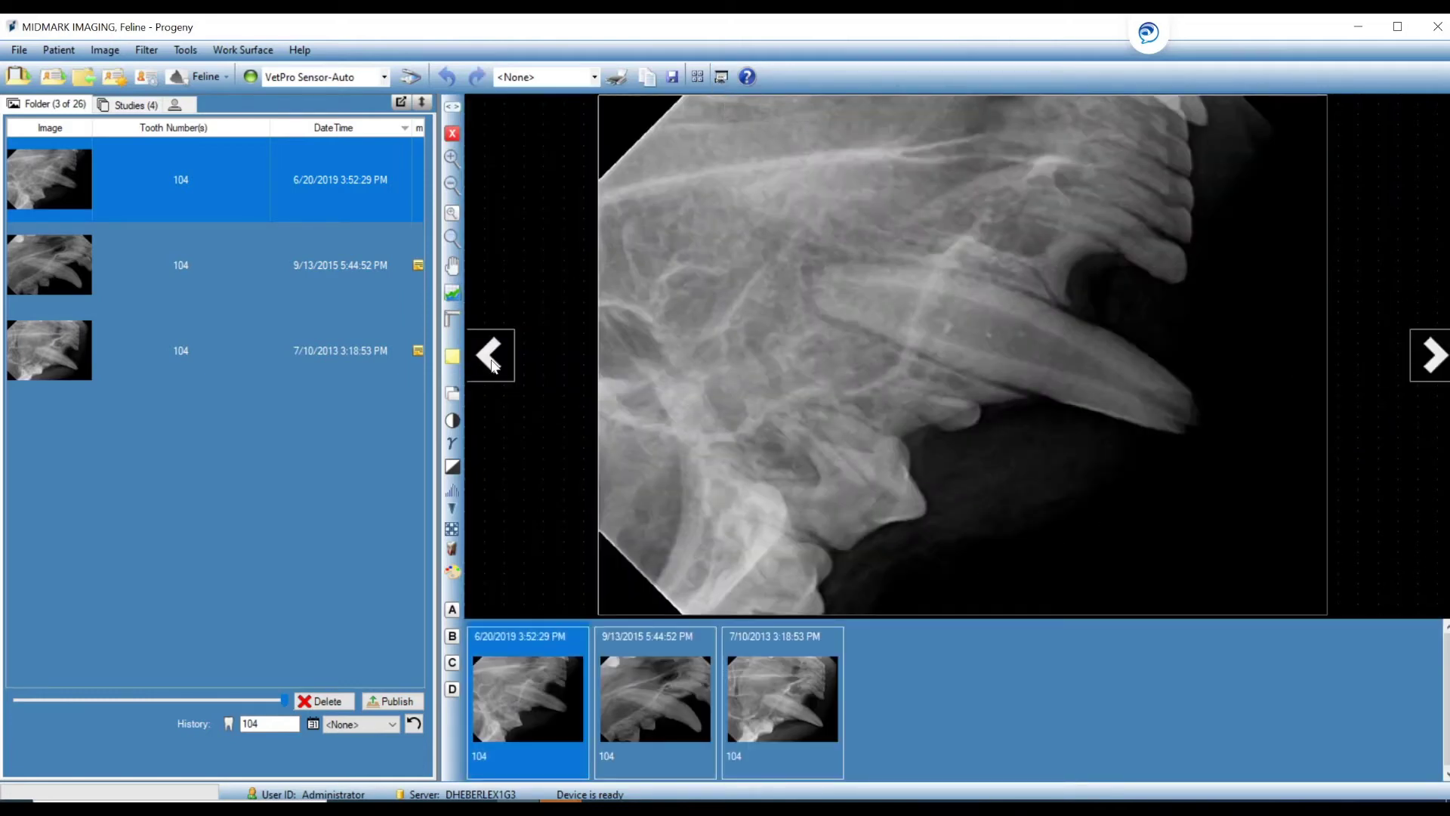
click(1430, 359)
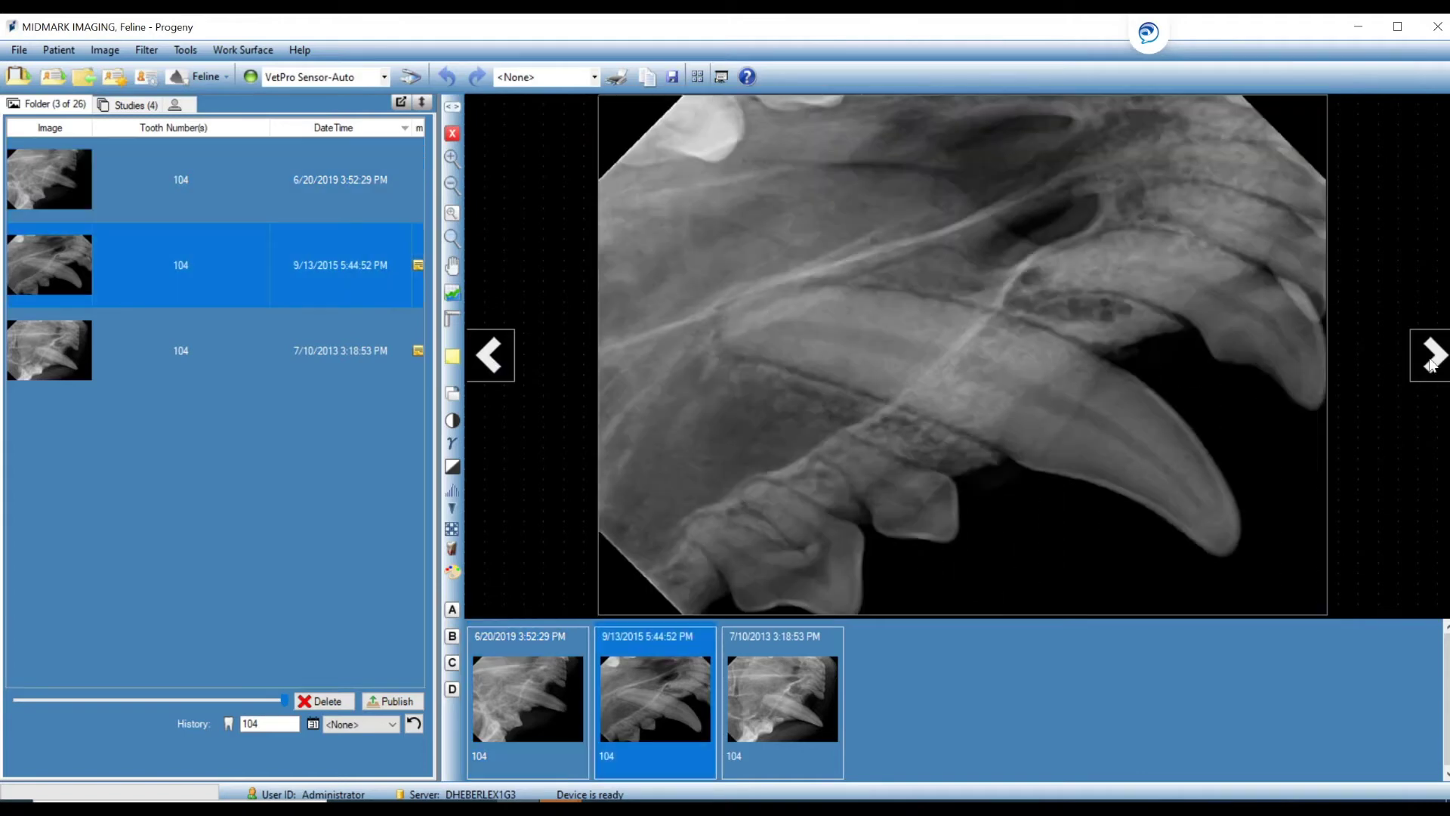
click(1430, 358)
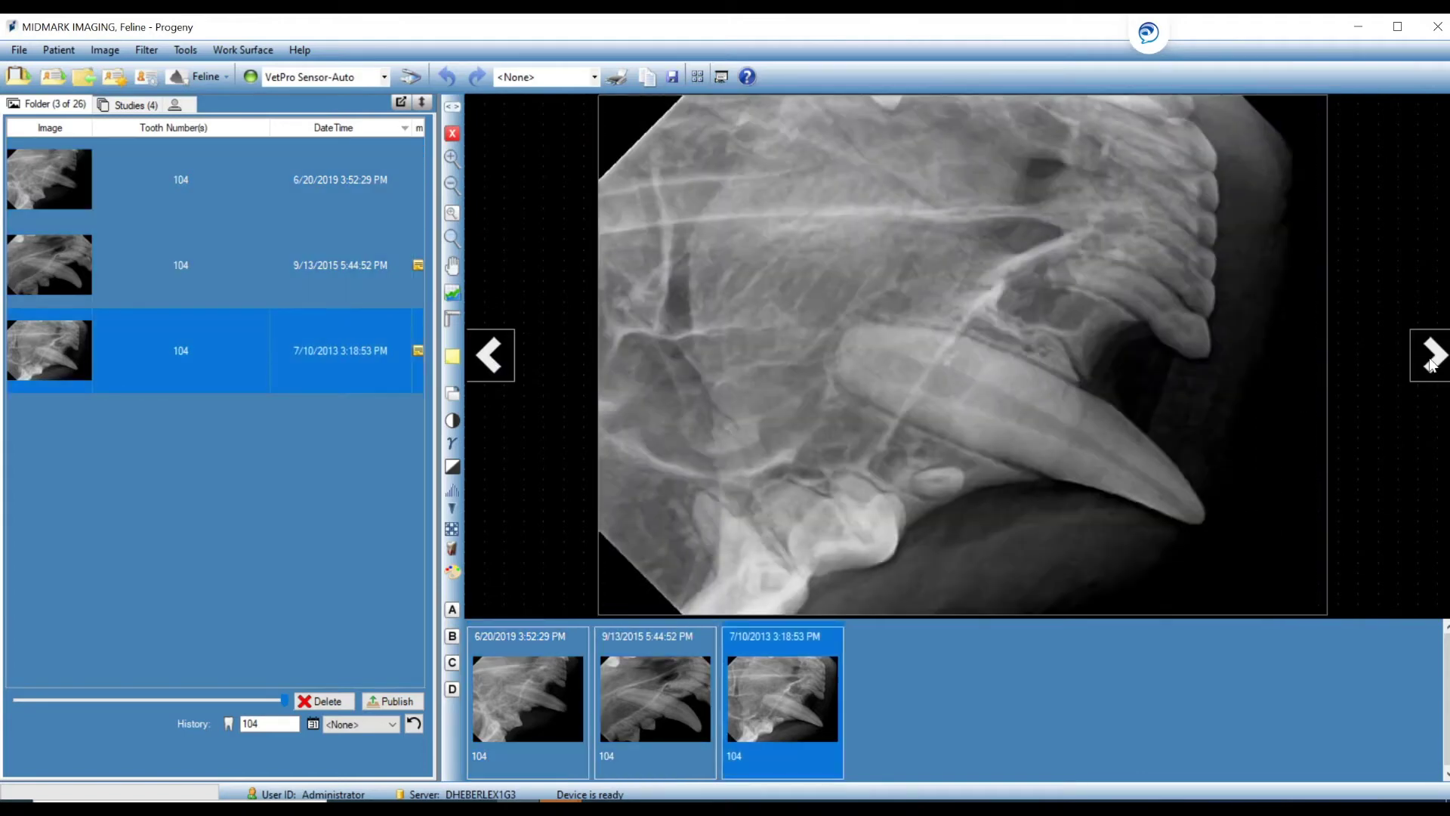
click(1430, 360)
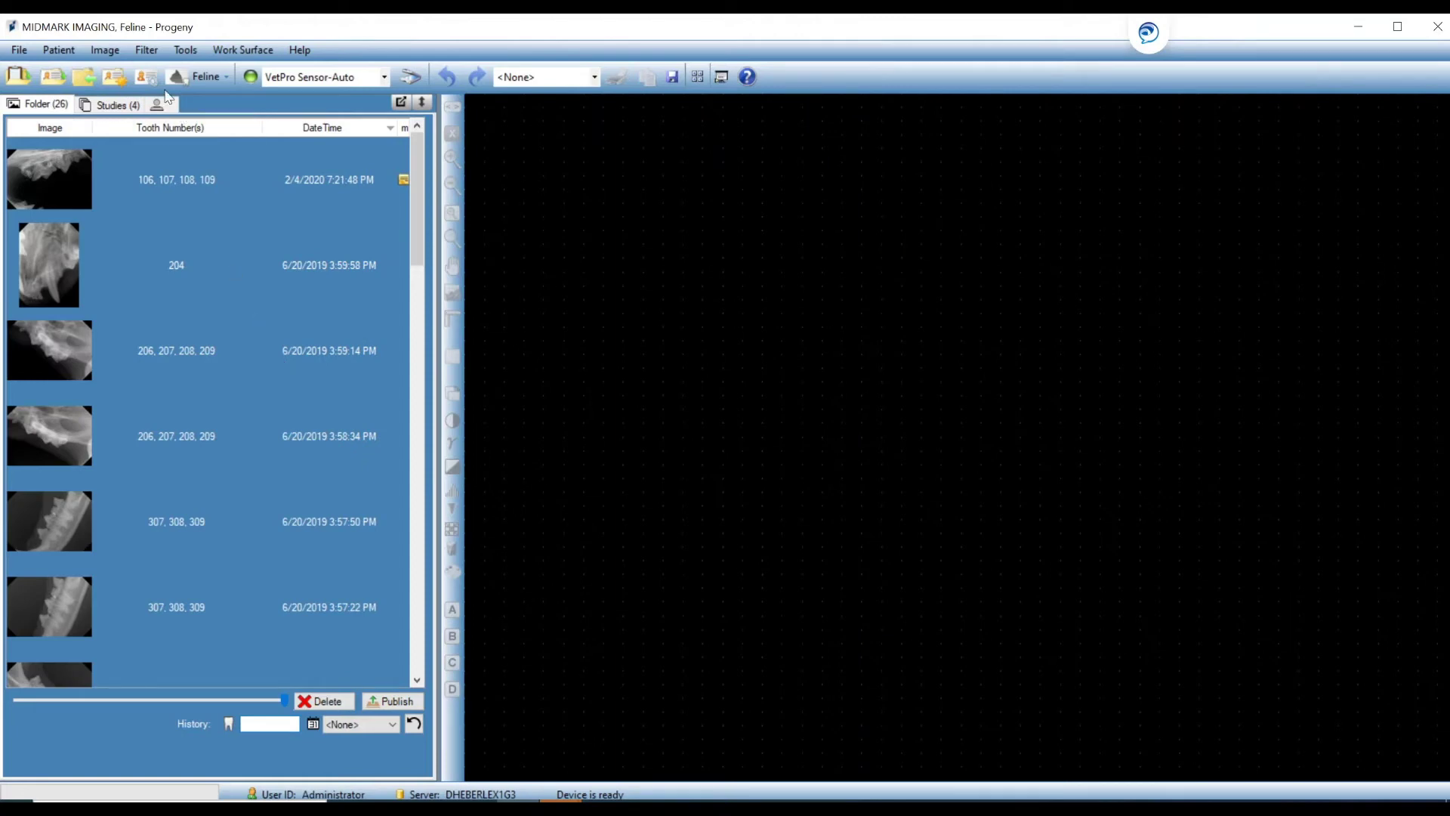
click(113, 108)
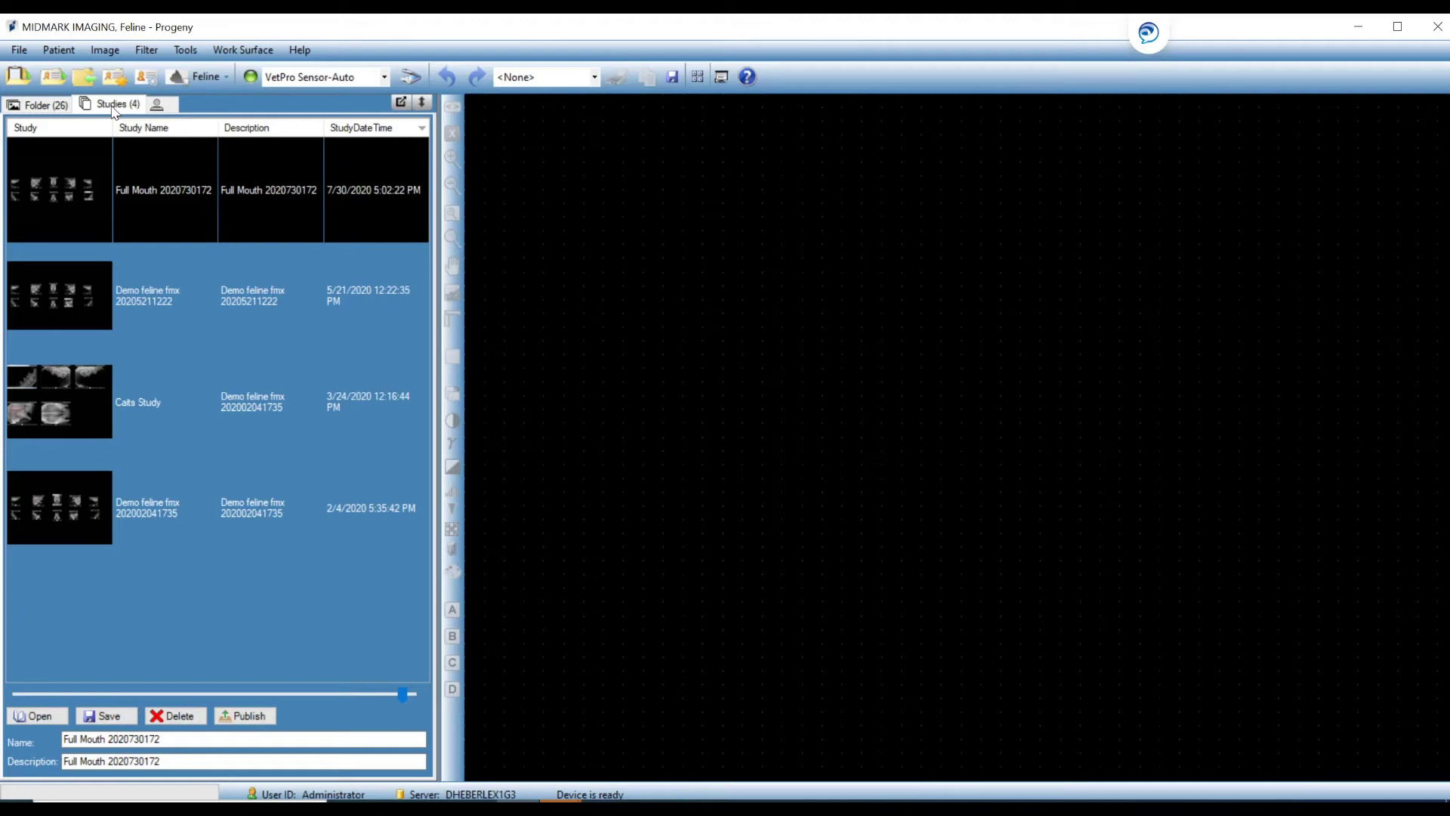
double_click(180, 175)
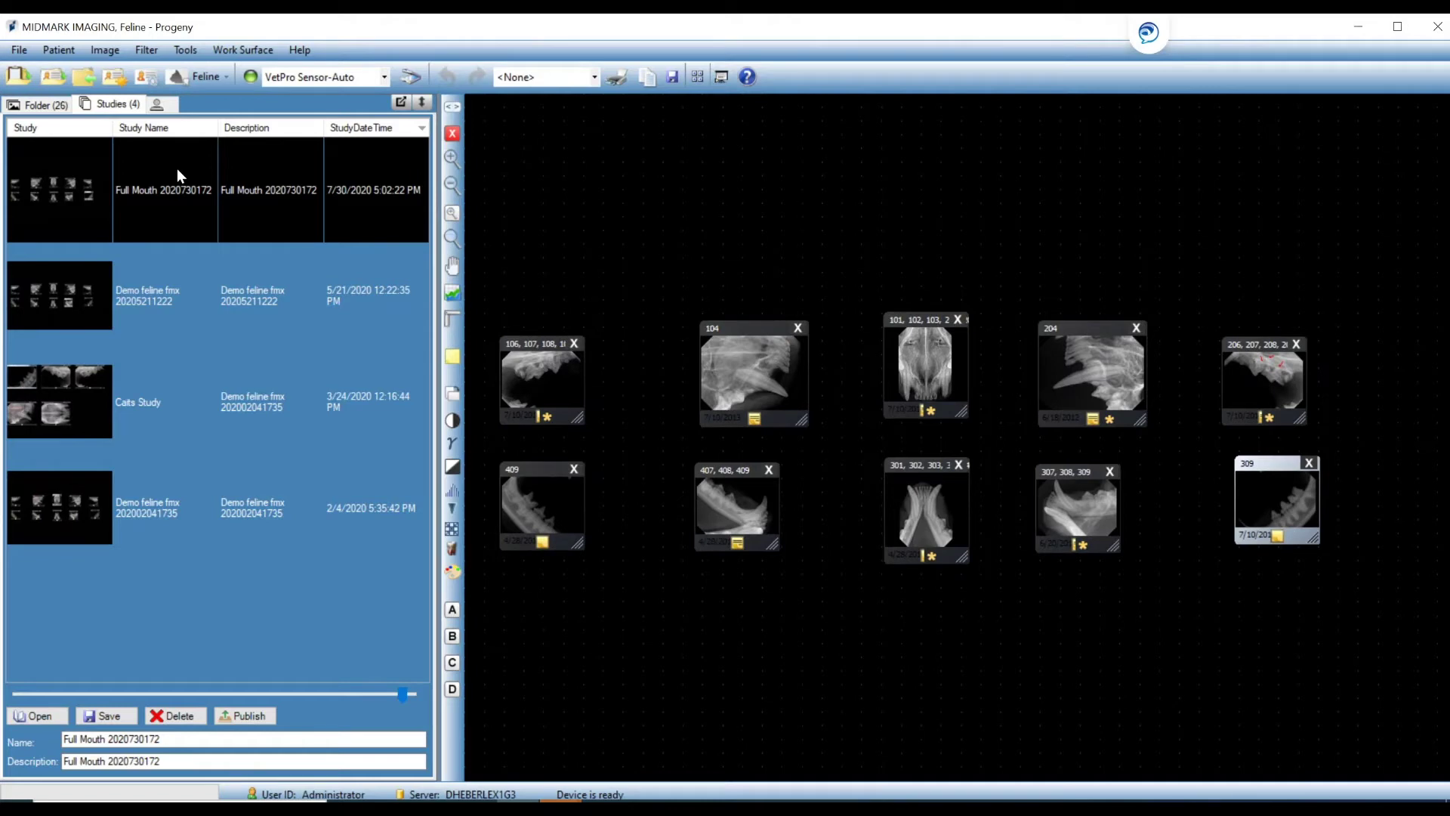
Slideshow forward through teeth 309, 206–209, 106–109, 104, 101–103, then back to 106–109.
click(721, 78)
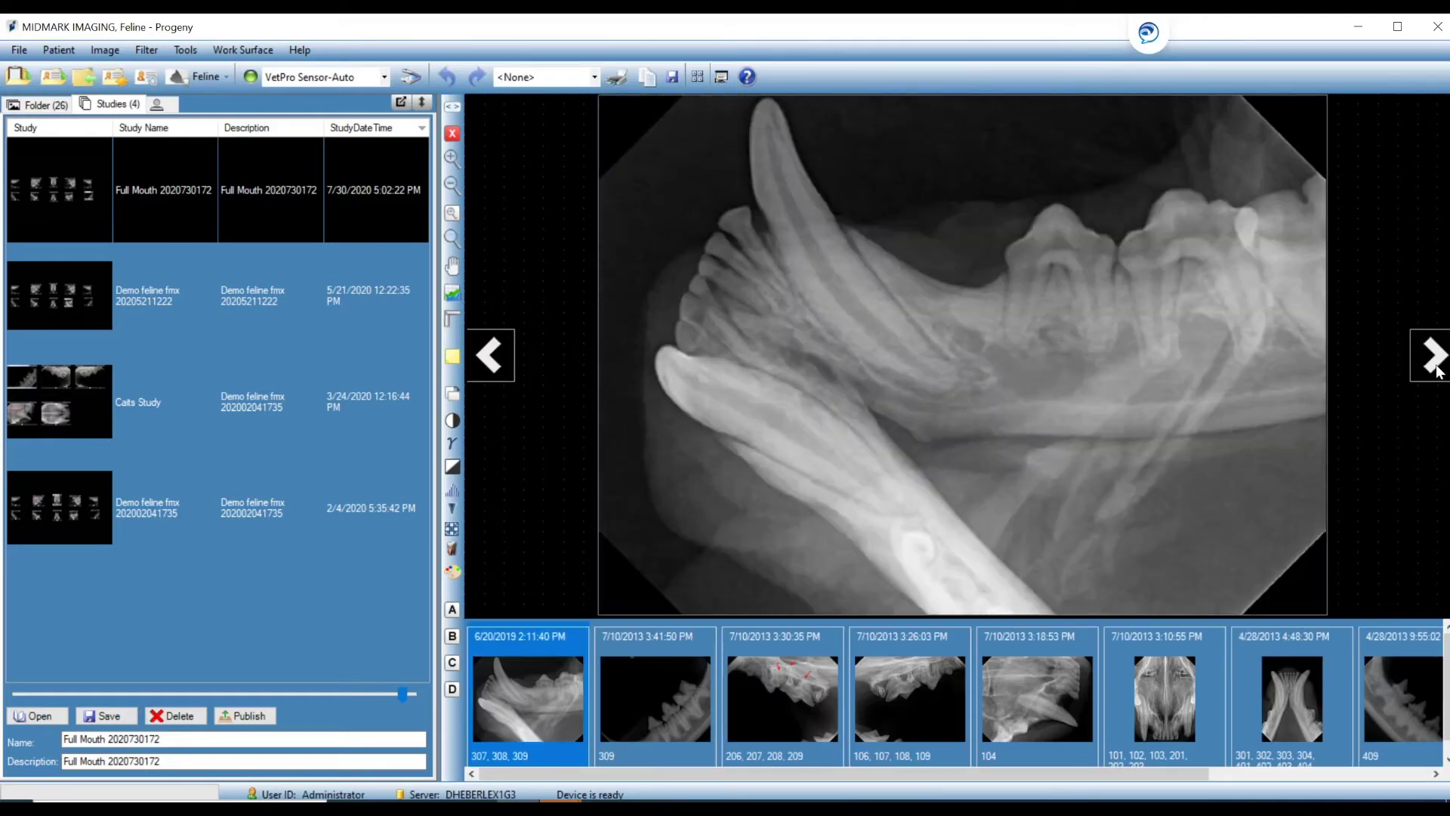
click(1435, 368)
click(1435, 368)
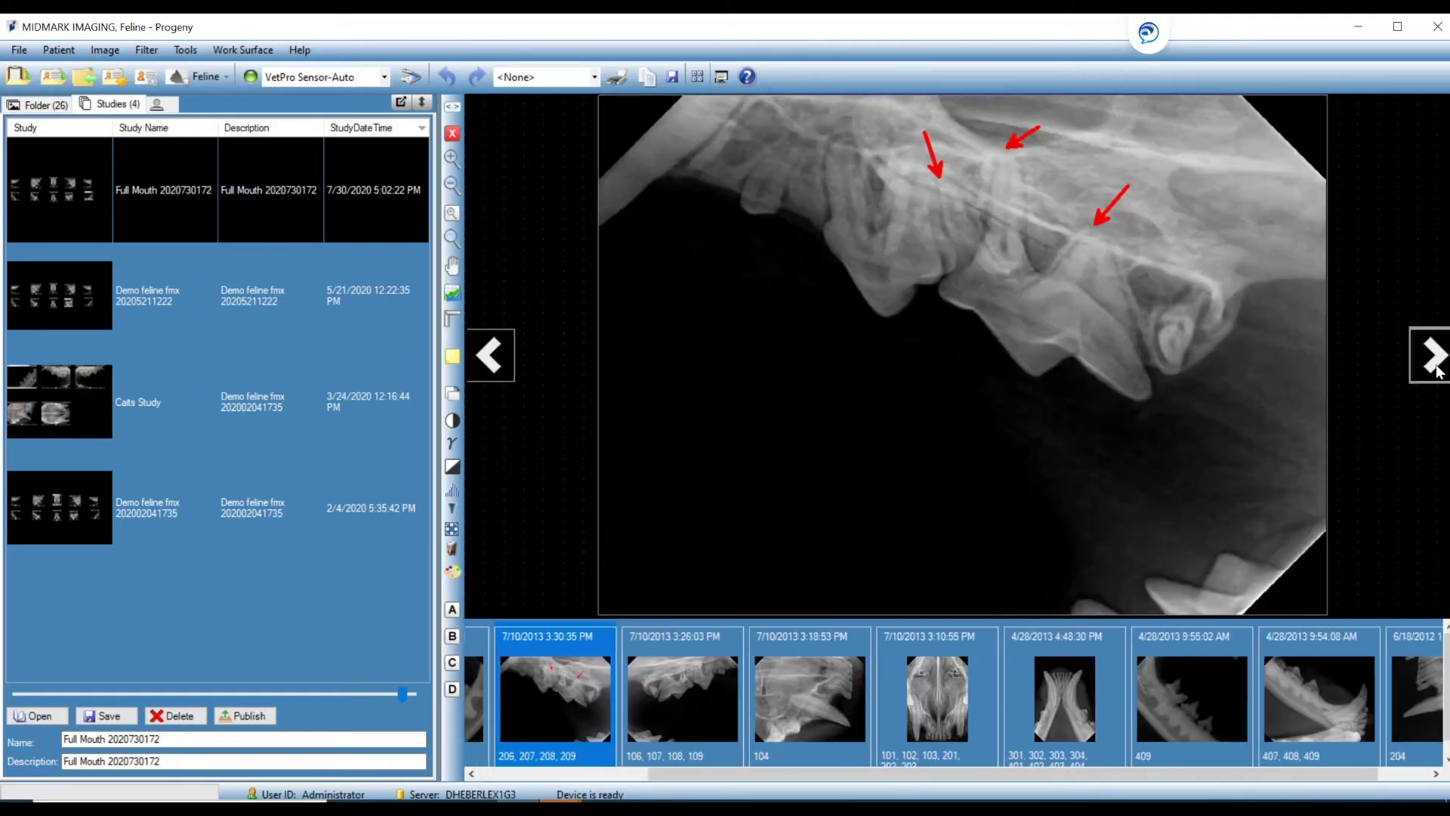
click(1435, 369)
click(1435, 368)
click(1435, 369)
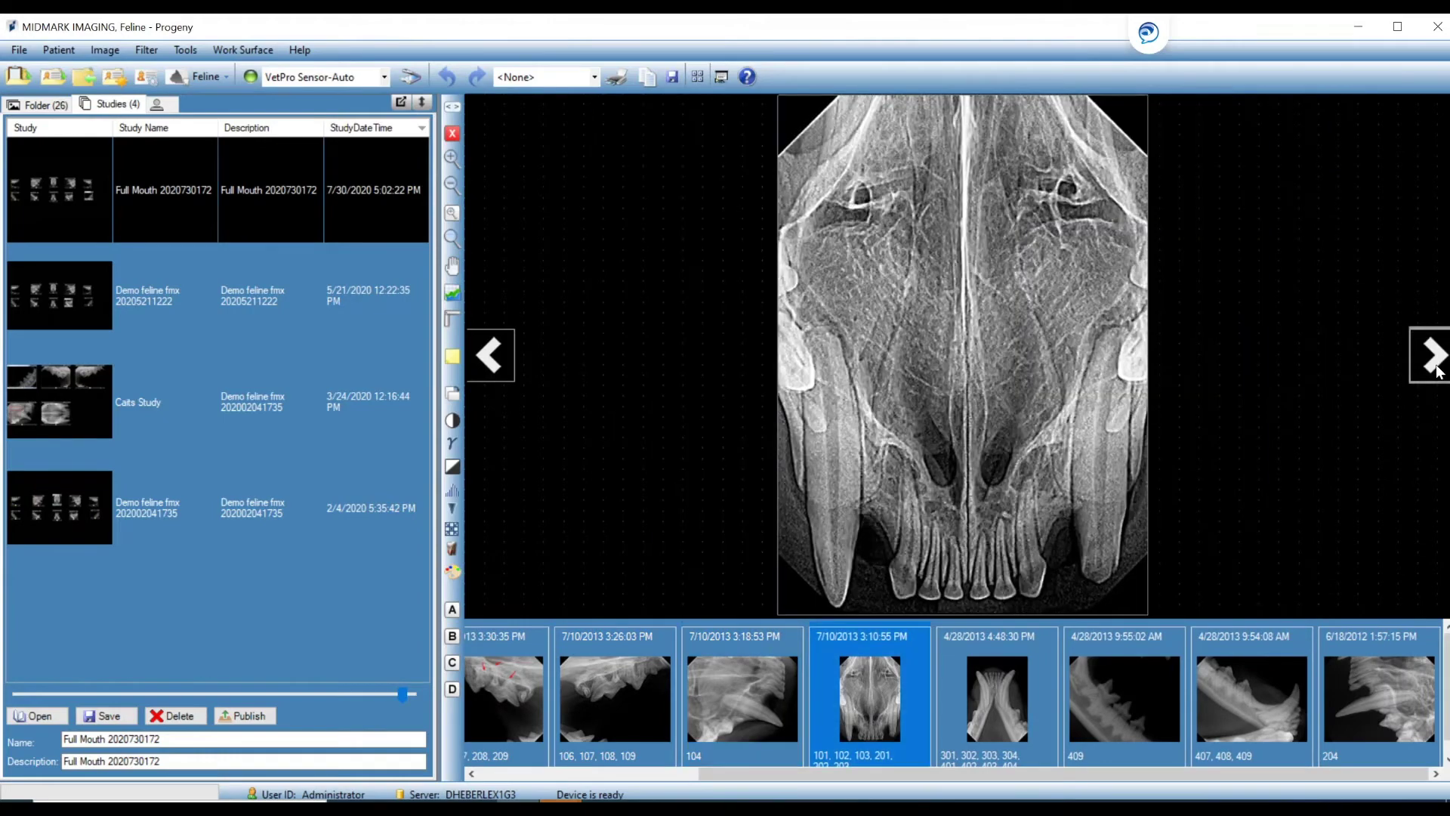
click(1435, 368)
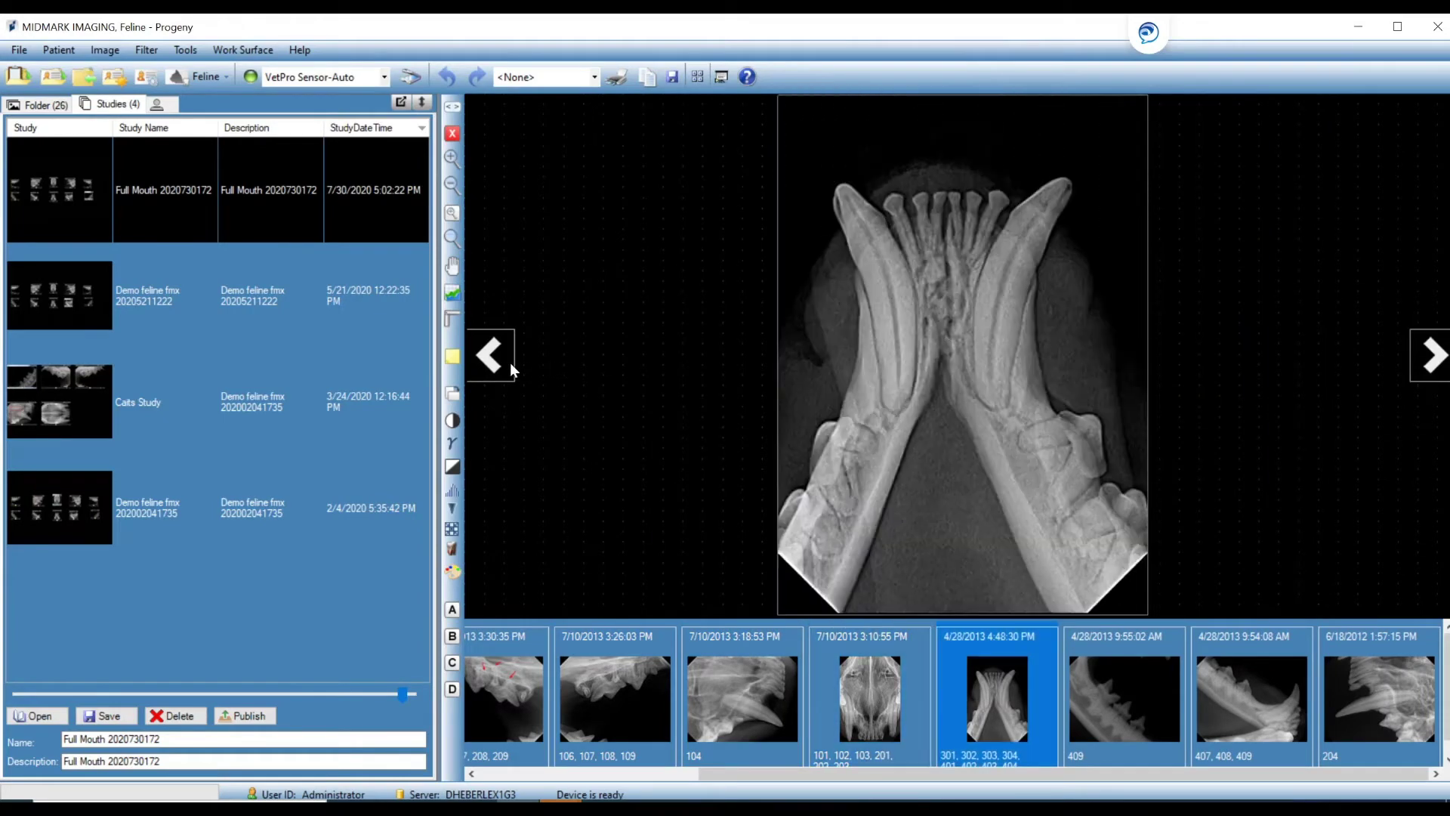
click(500, 362)
click(500, 363)
click(500, 363)
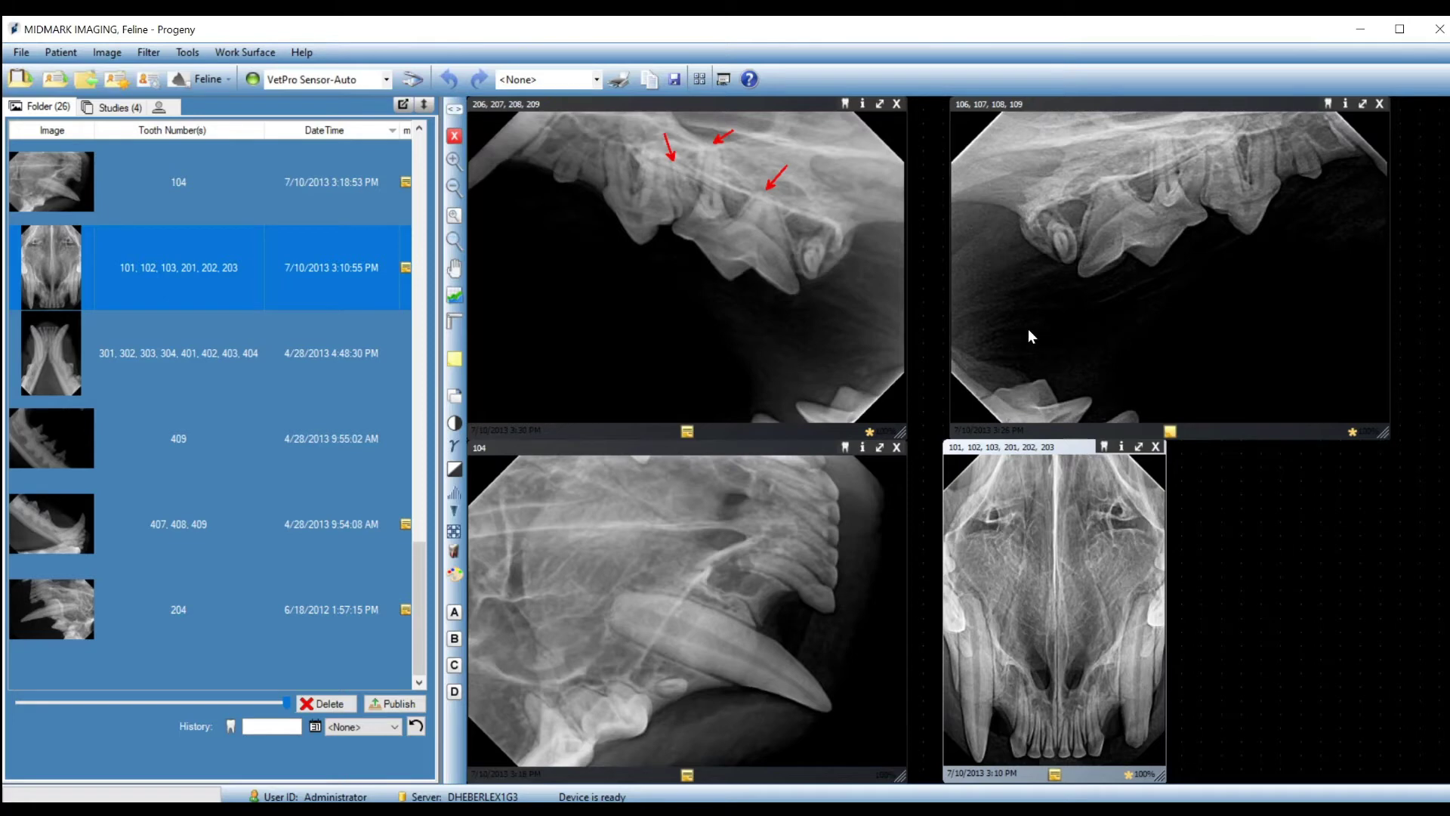
Close the yellow annotated 206–209 X-ray and lay out the work surface as small thumbnails.
click(898, 106)
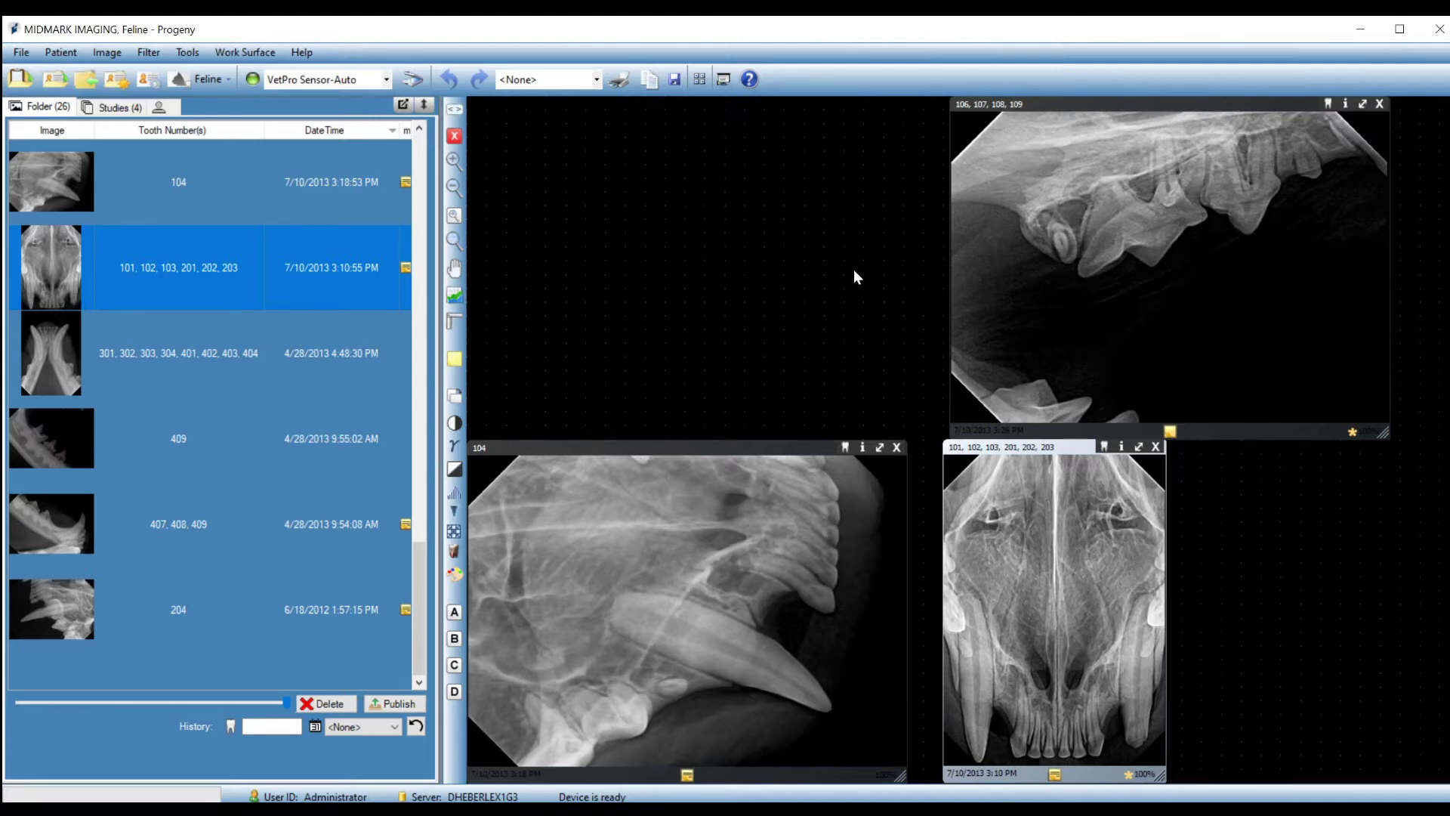
click(235, 56)
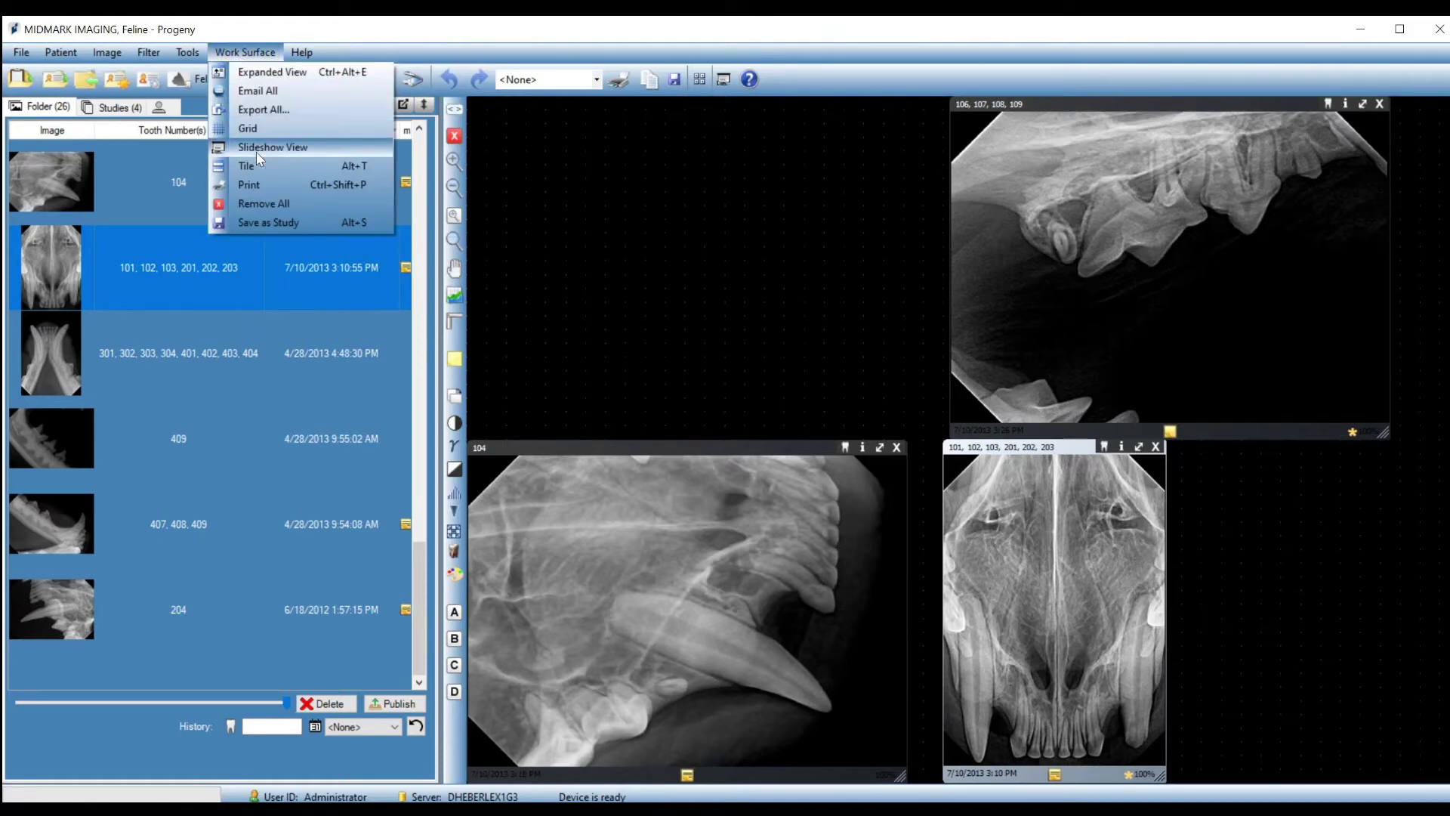
click(262, 204)
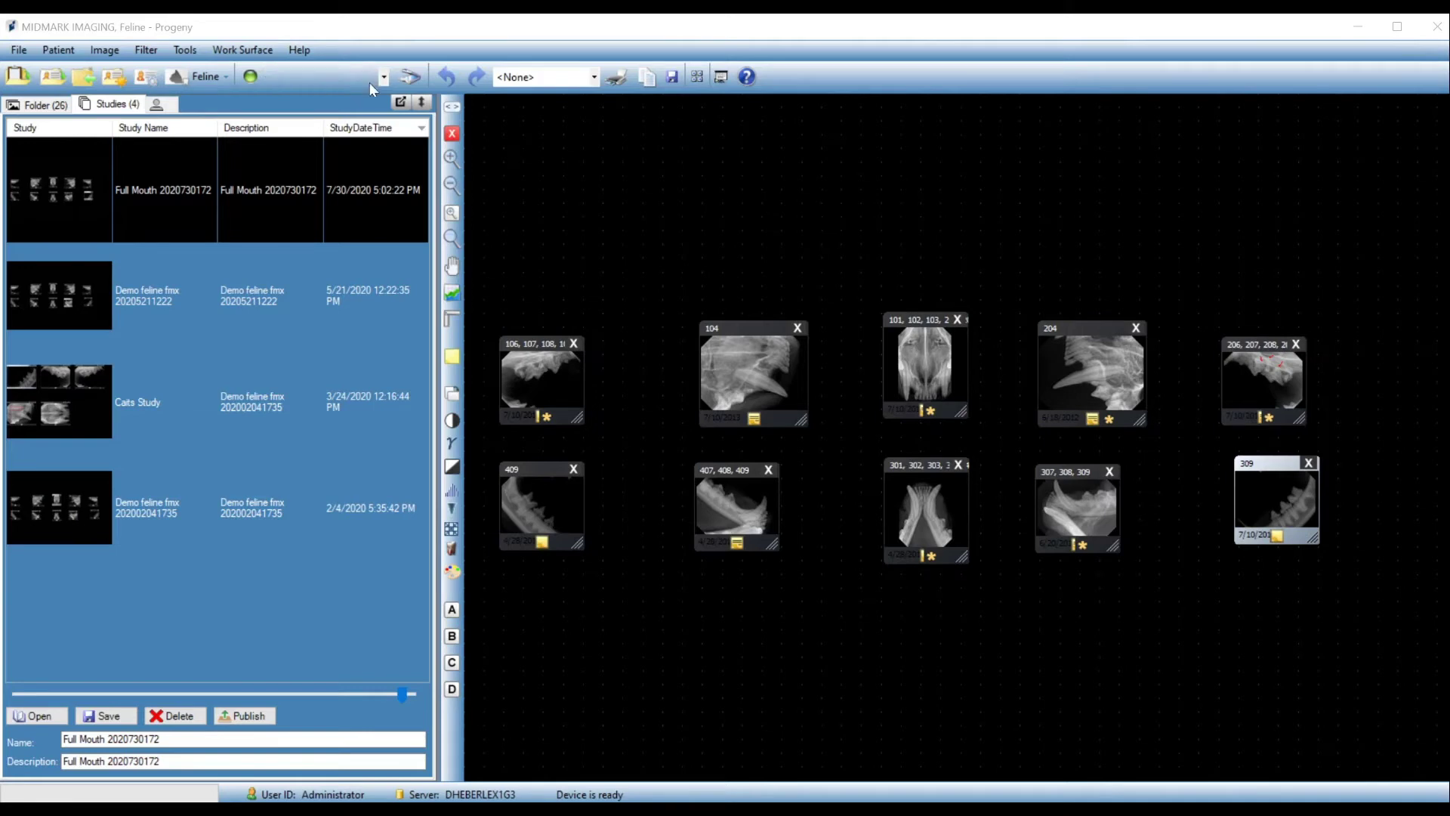
Switch the work surface to the one-image film-strip view, then remove all images.
click(264, 53)
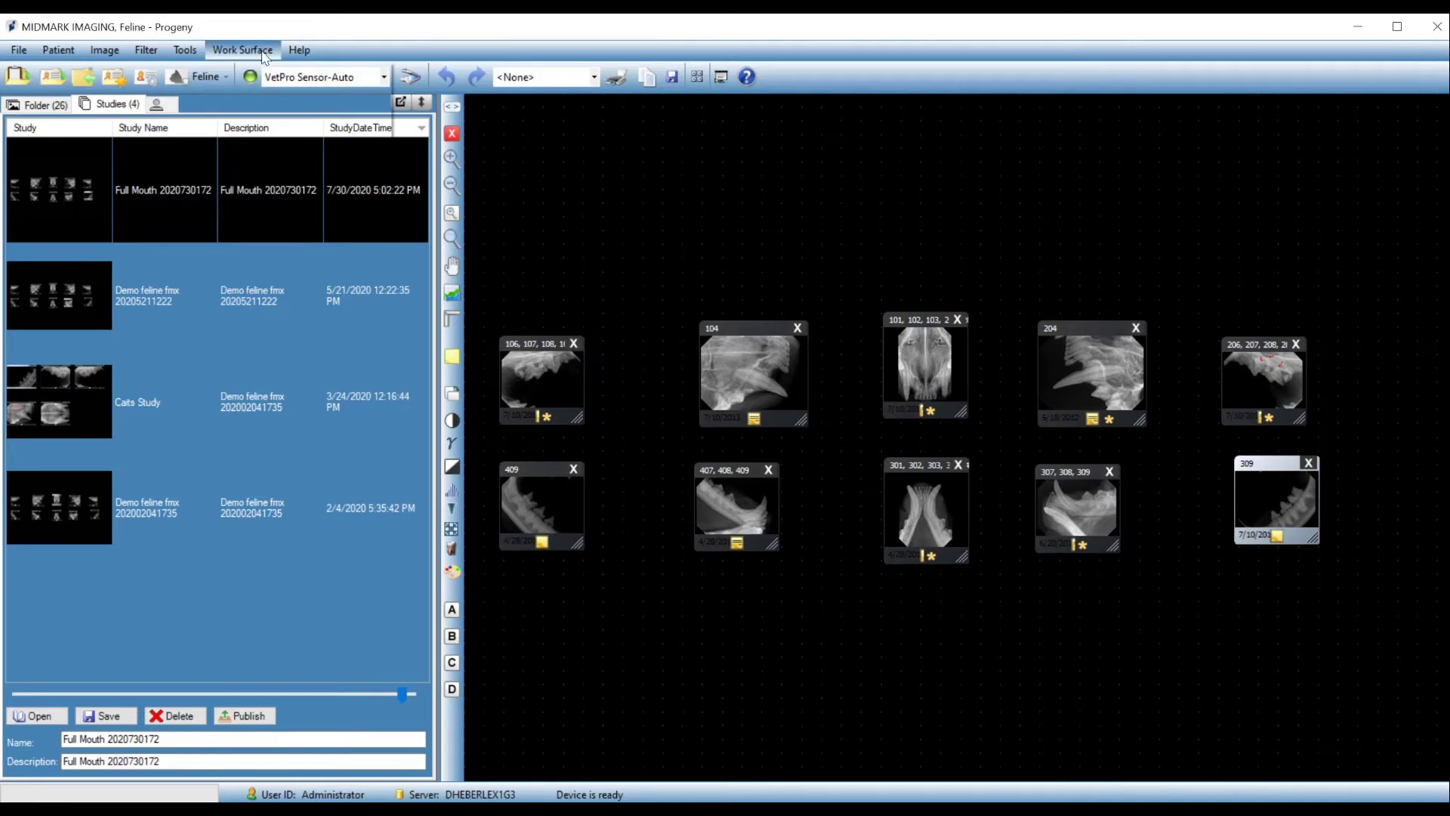
click(264, 52)
click(261, 201)
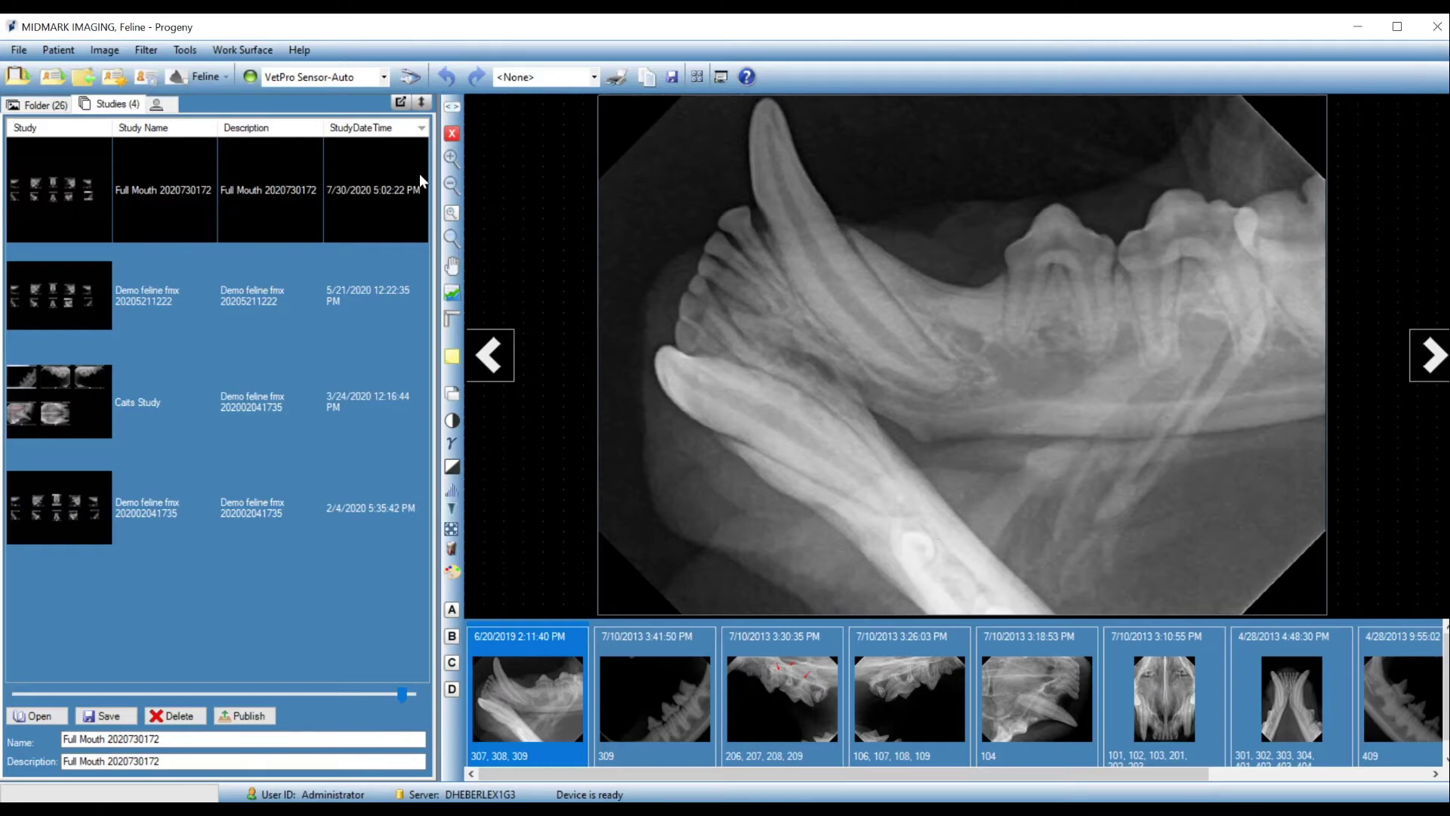
click(246, 50)
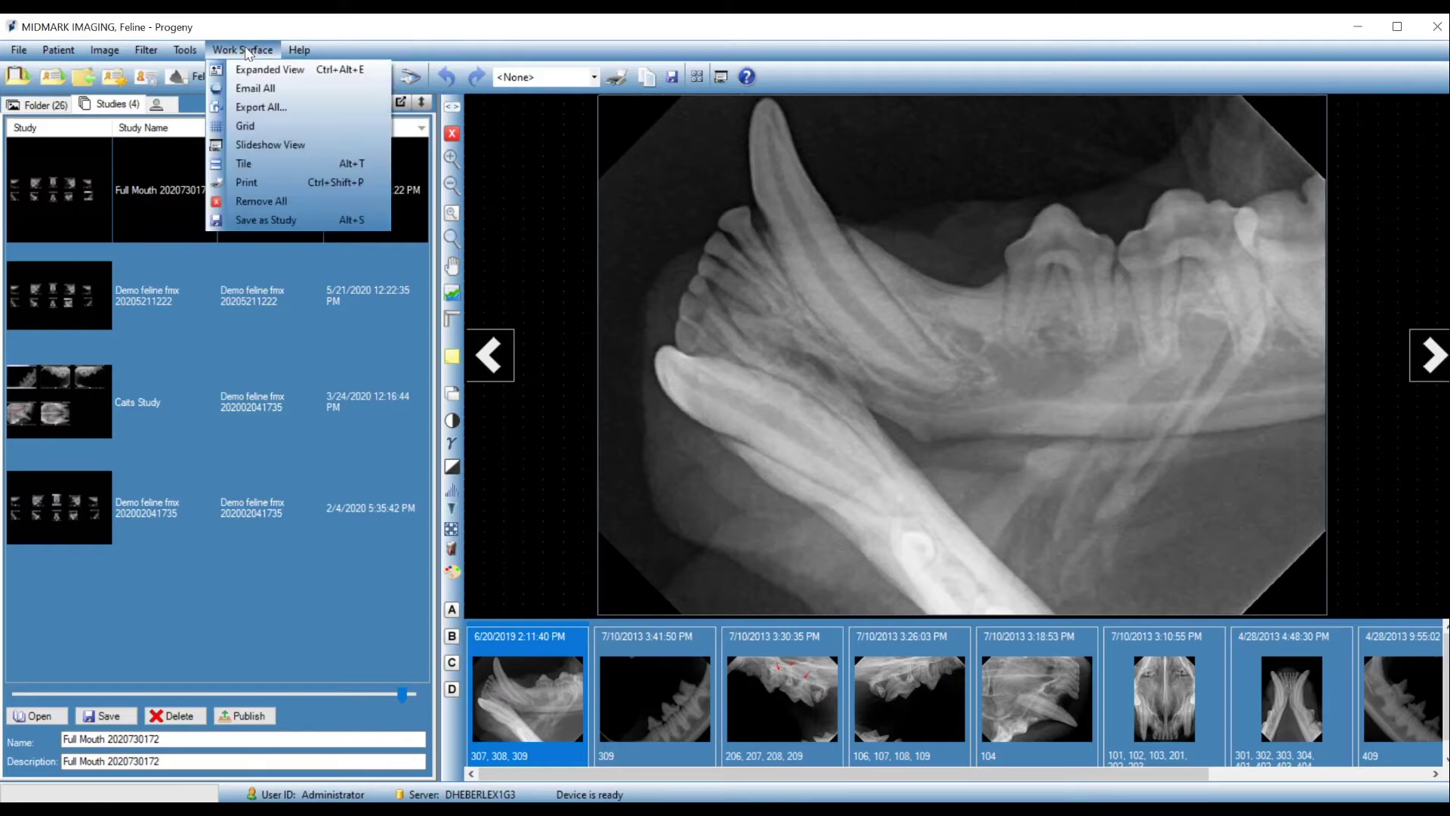
click(266, 202)
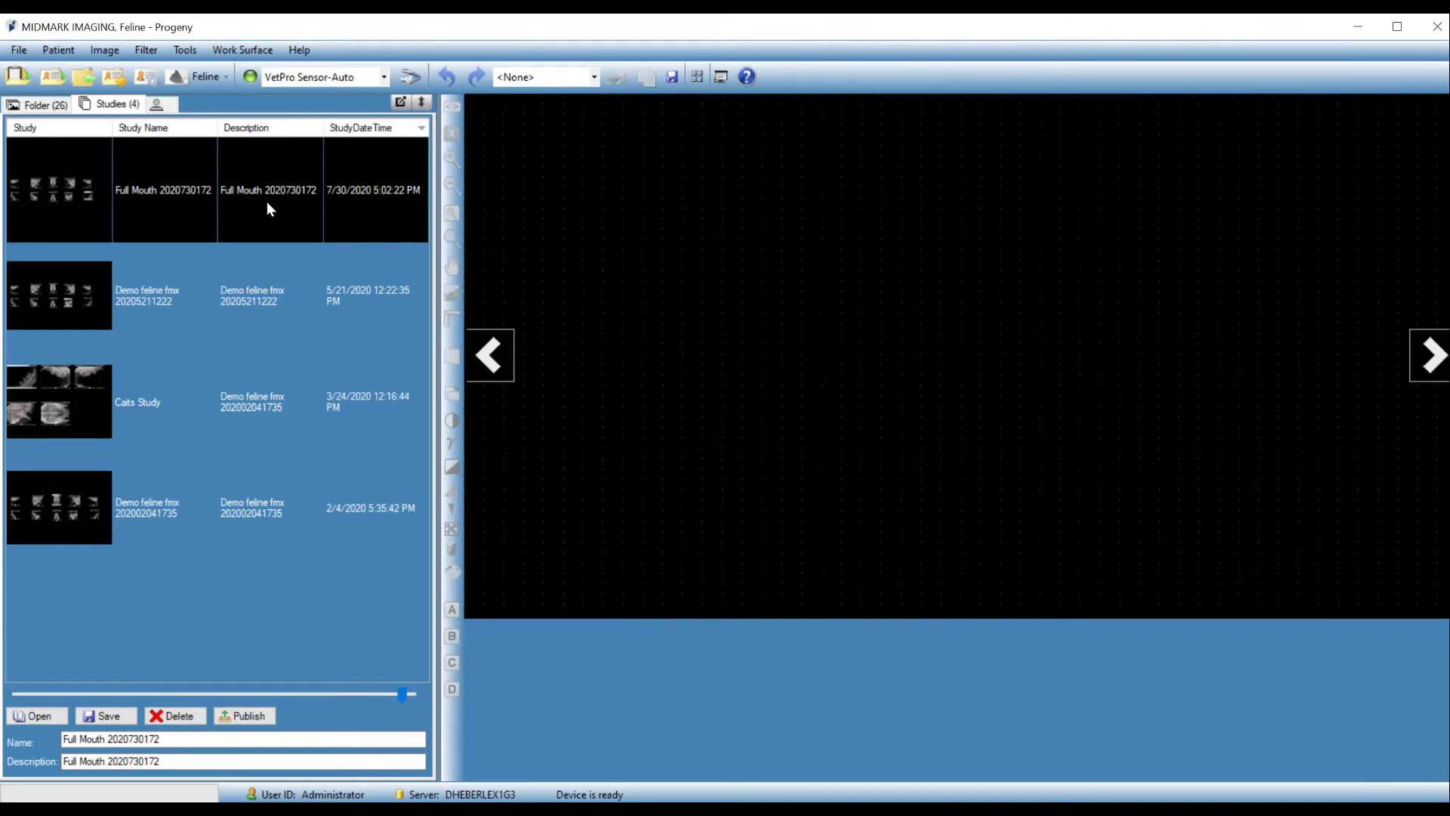
double_click(265, 201)
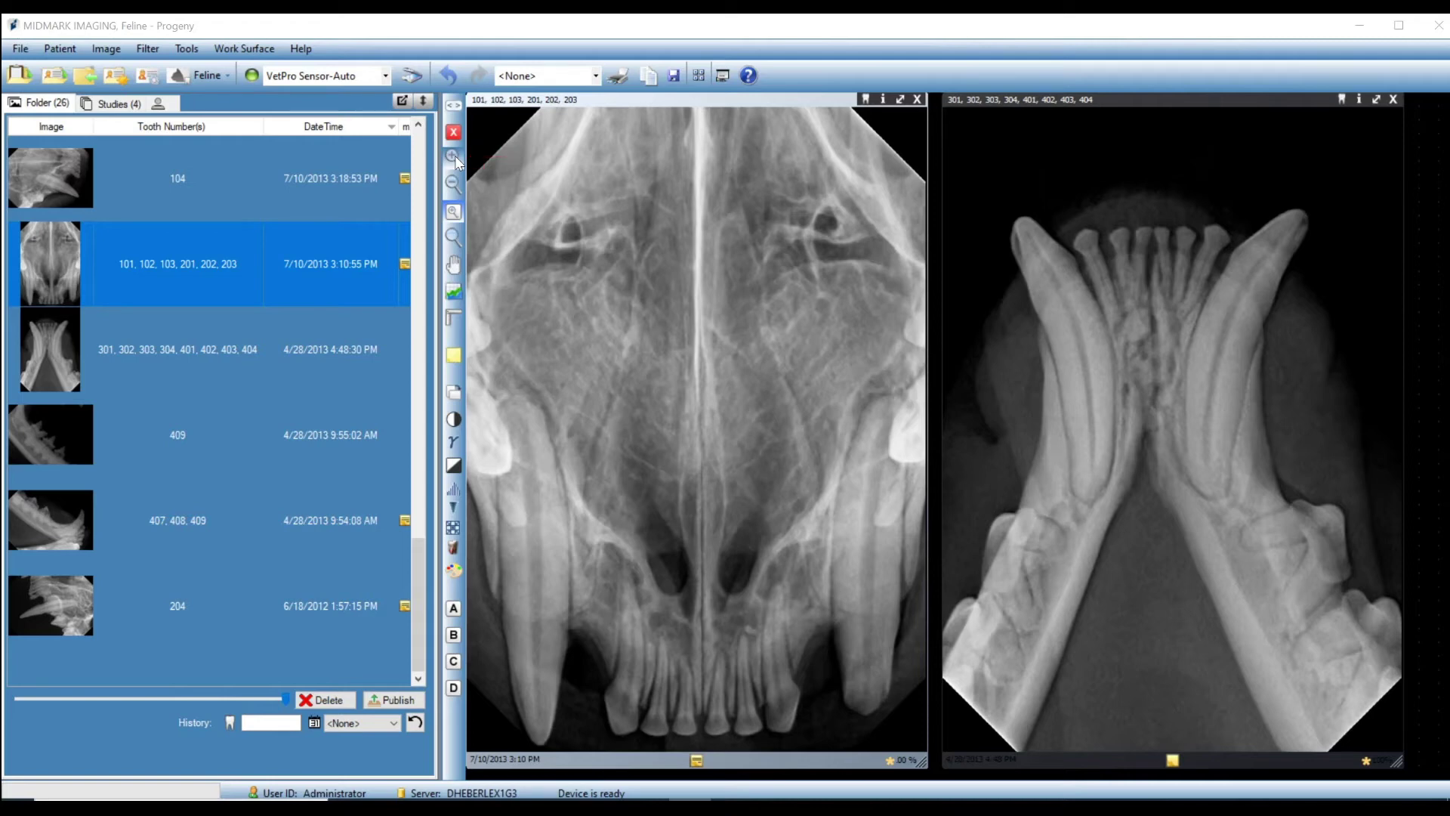
click(453, 155)
click(454, 156)
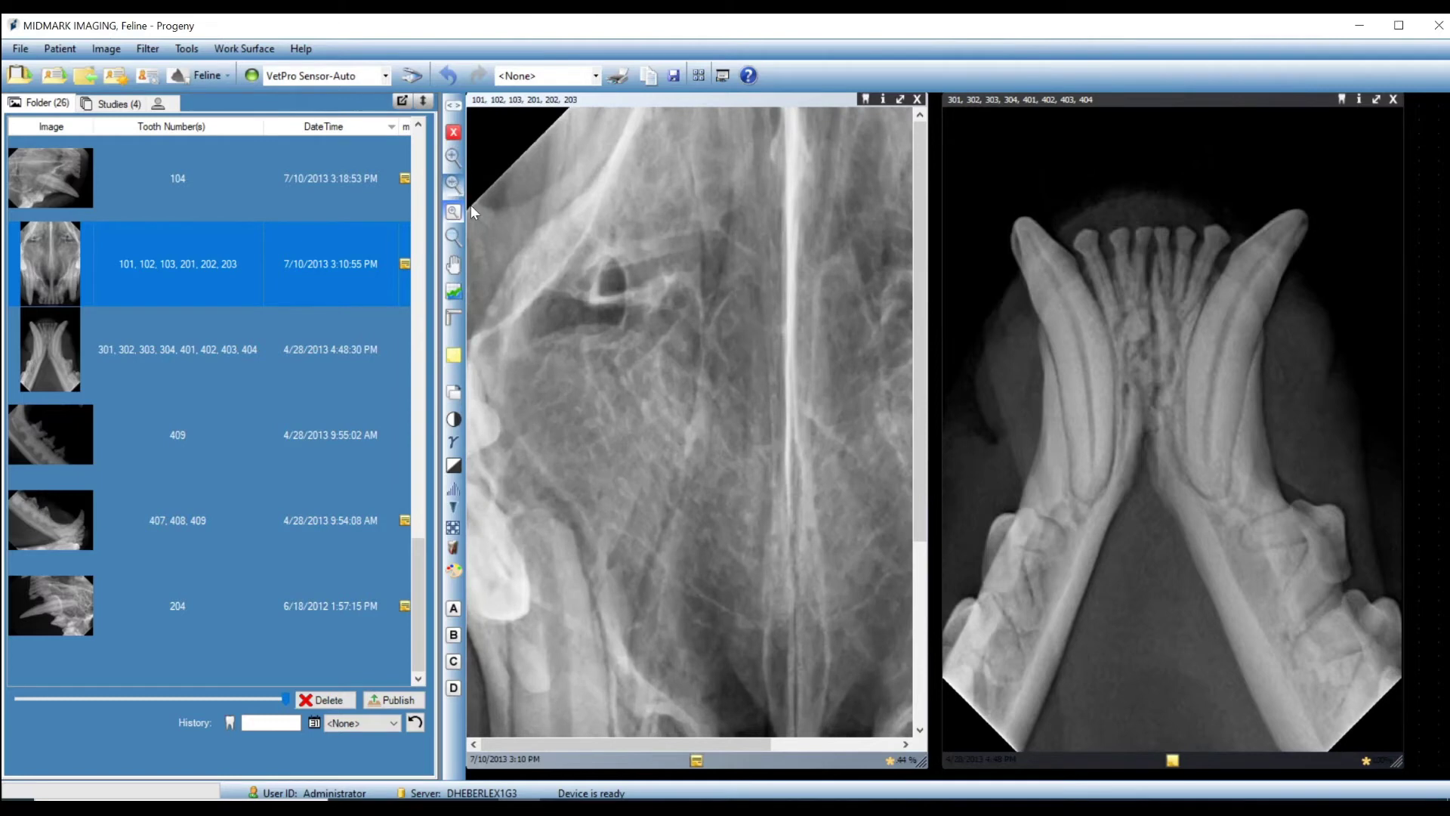
drag(633, 740, 756, 758)
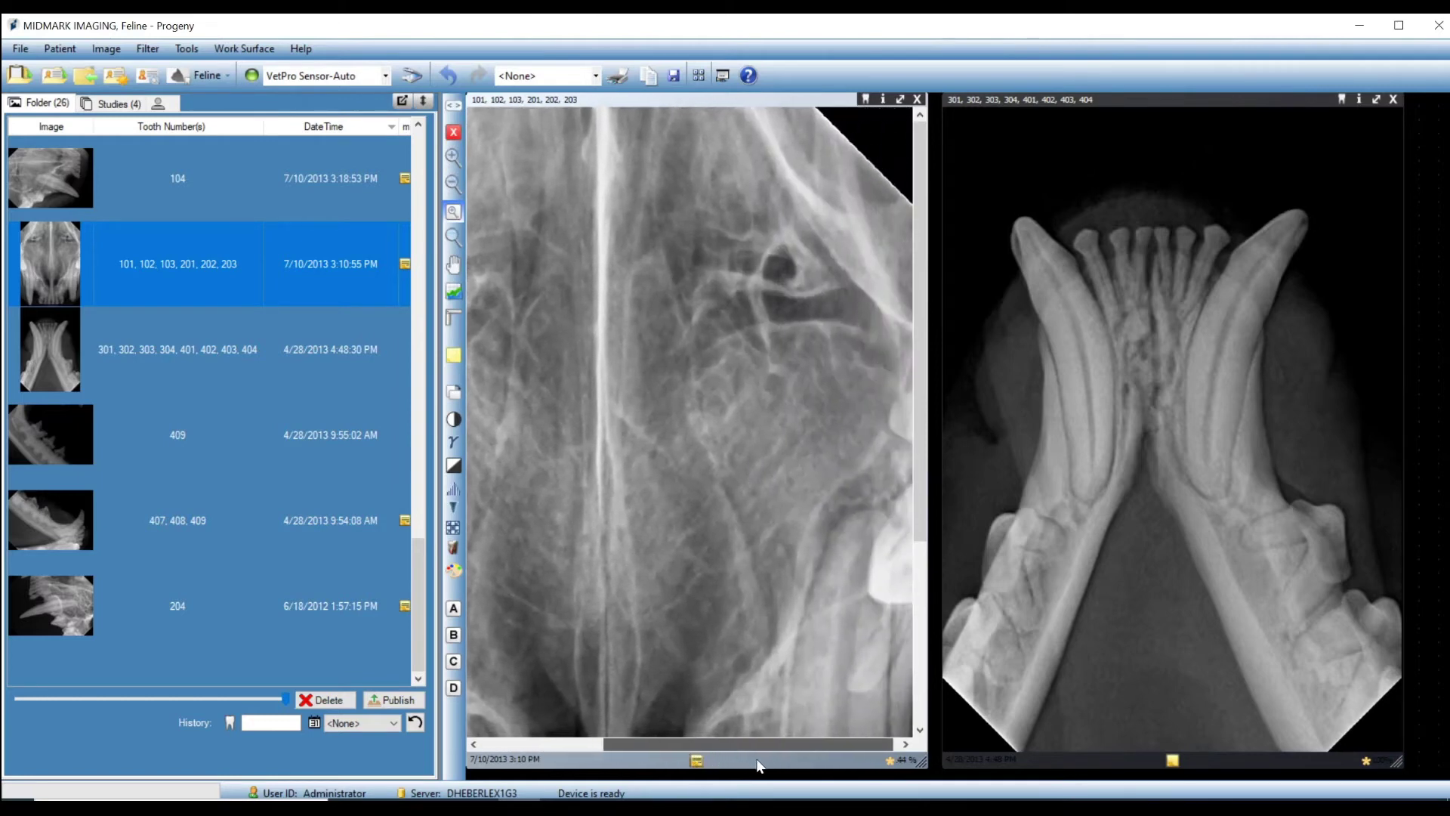
mouse_move(922, 470)
mouse_down()
mouse_move(914, 668)
mouse_move(922, 462)
mouse_up()
drag(728, 745, 604, 743)
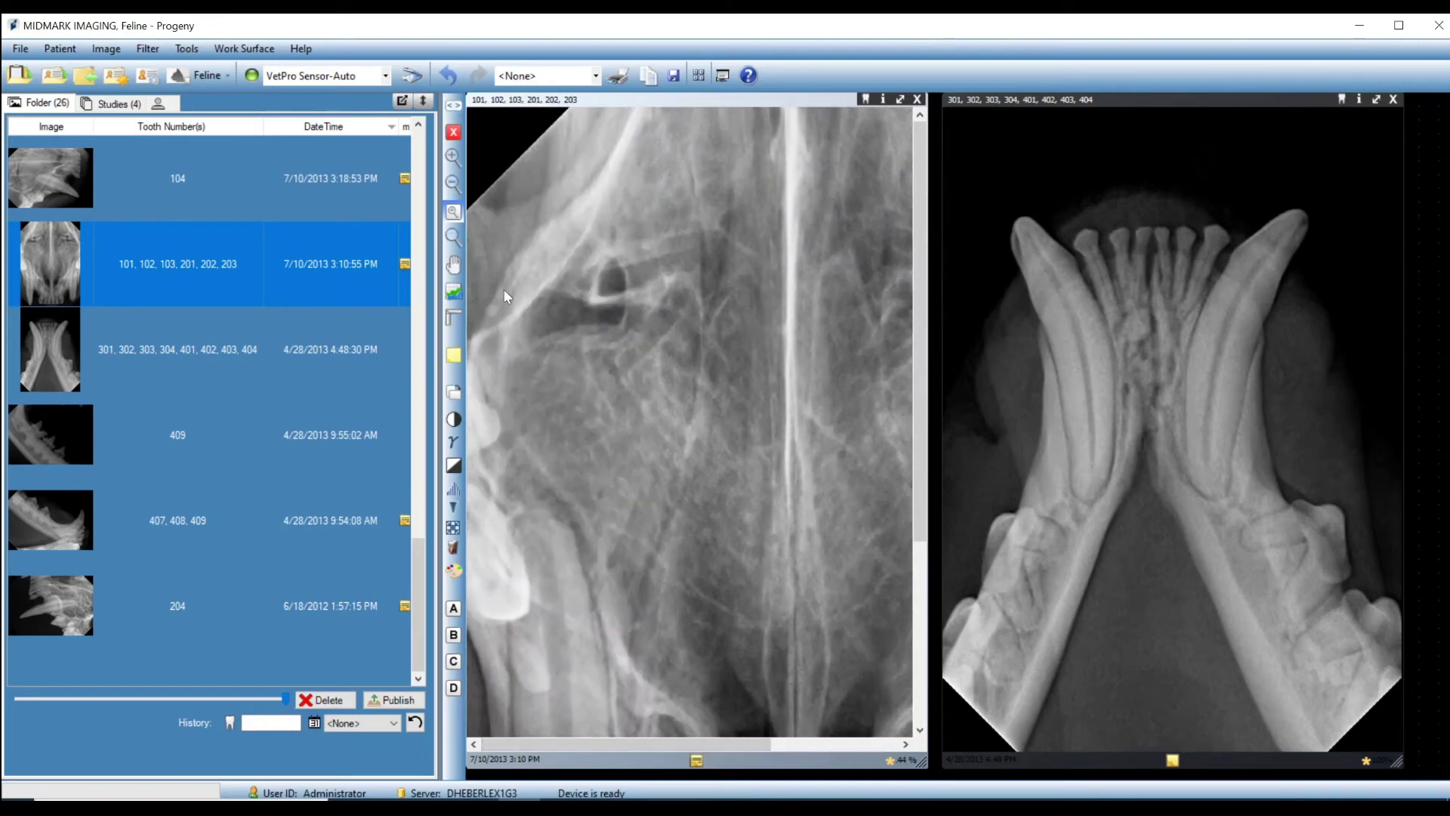
click(453, 292)
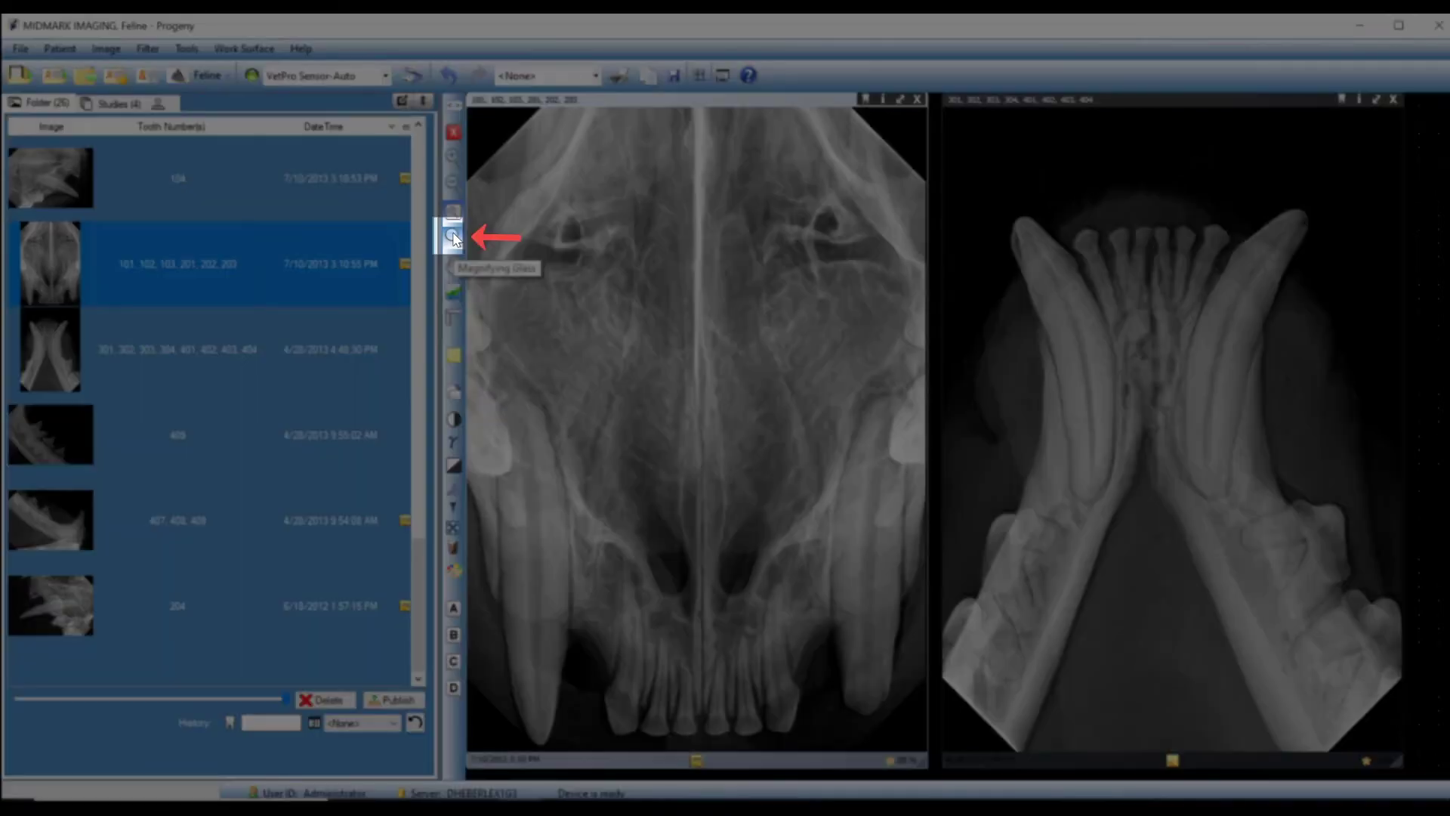
Inspect details of the skull X-ray with the magnifying glass.
click(453, 237)
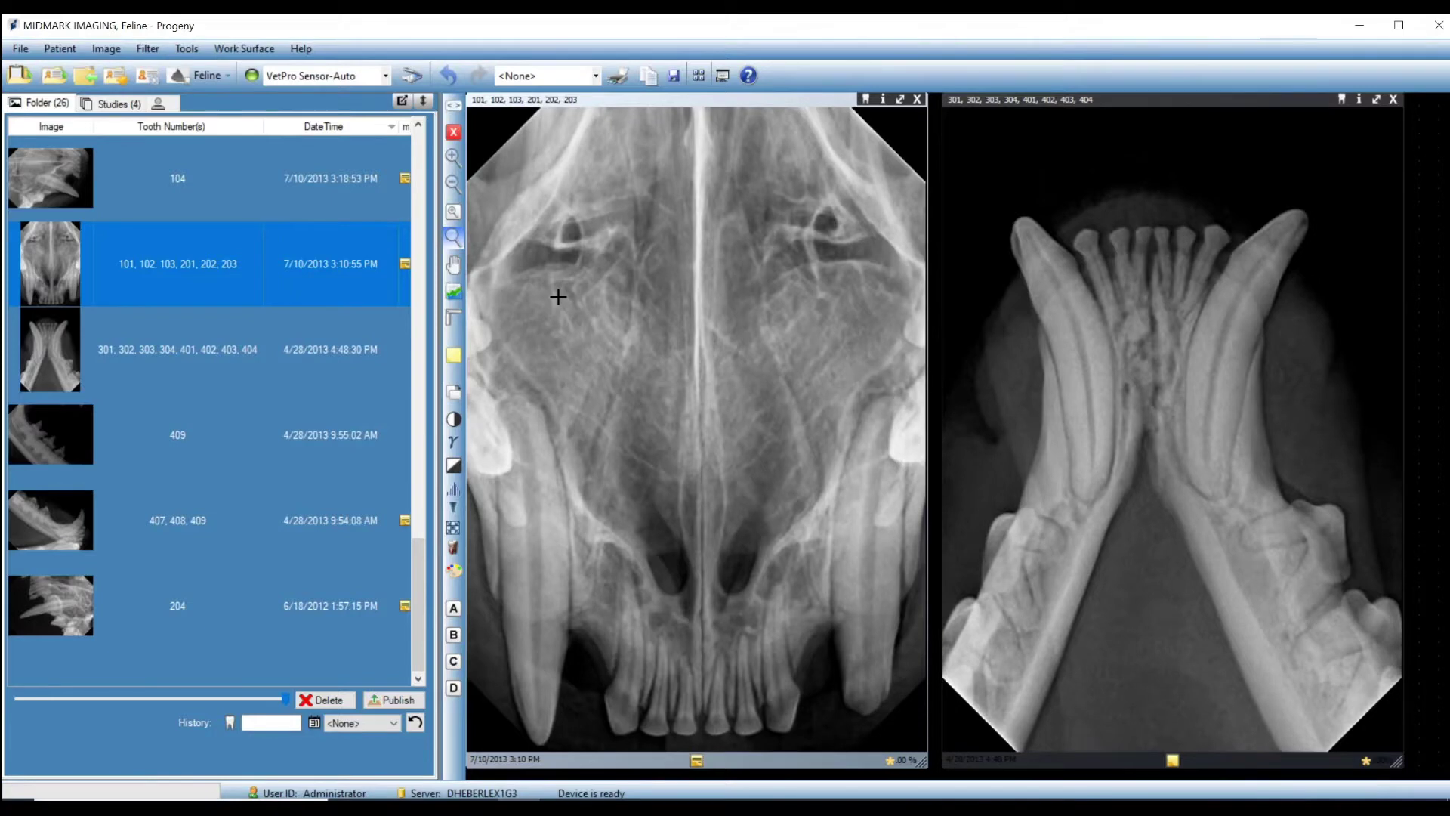
drag(558, 297, 658, 544)
drag(656, 541, 709, 437)
Rotate the skull X-ray by 90° four times, a full turn.
click(455, 393)
click(454, 393)
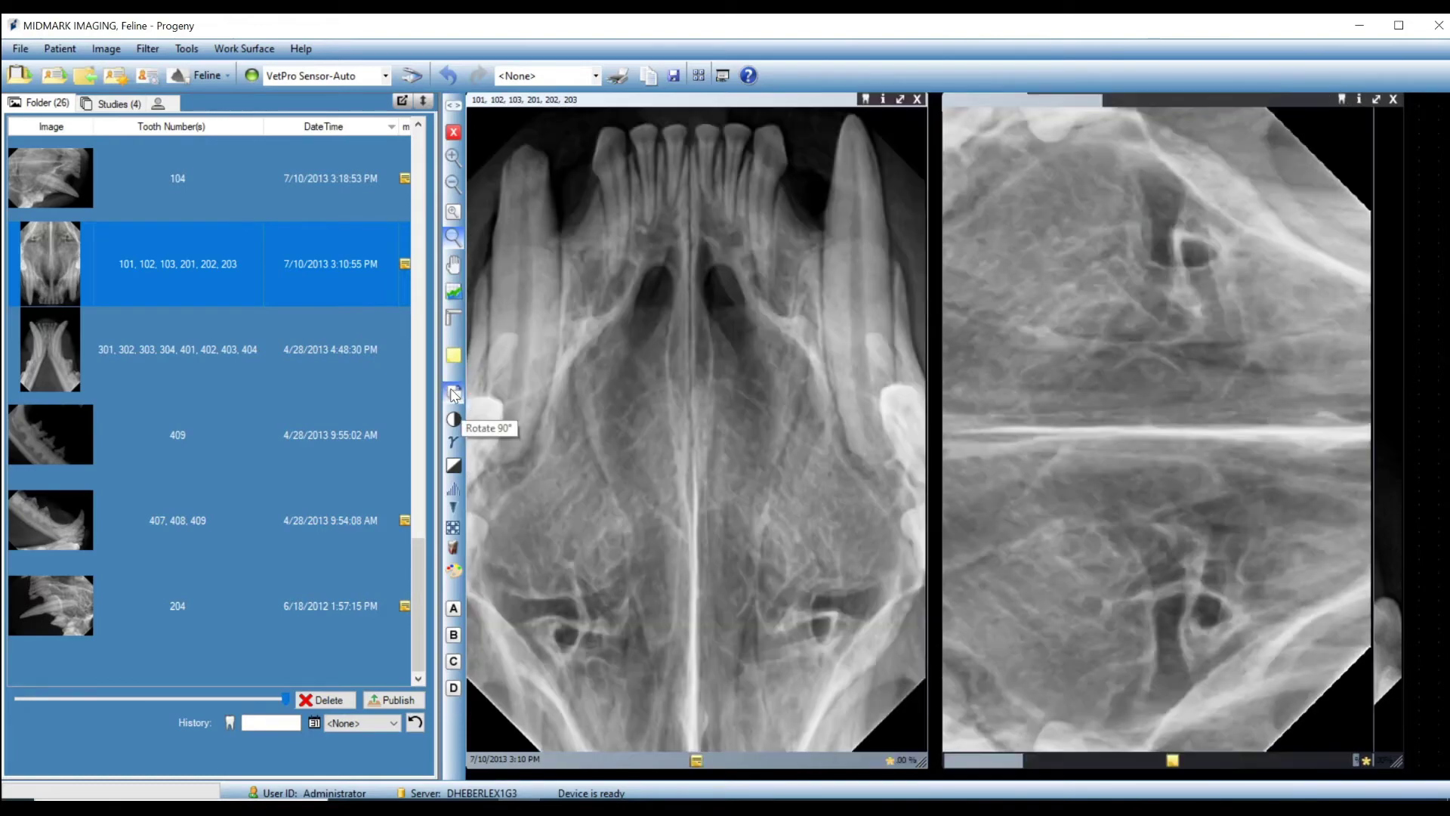
click(454, 394)
click(455, 394)
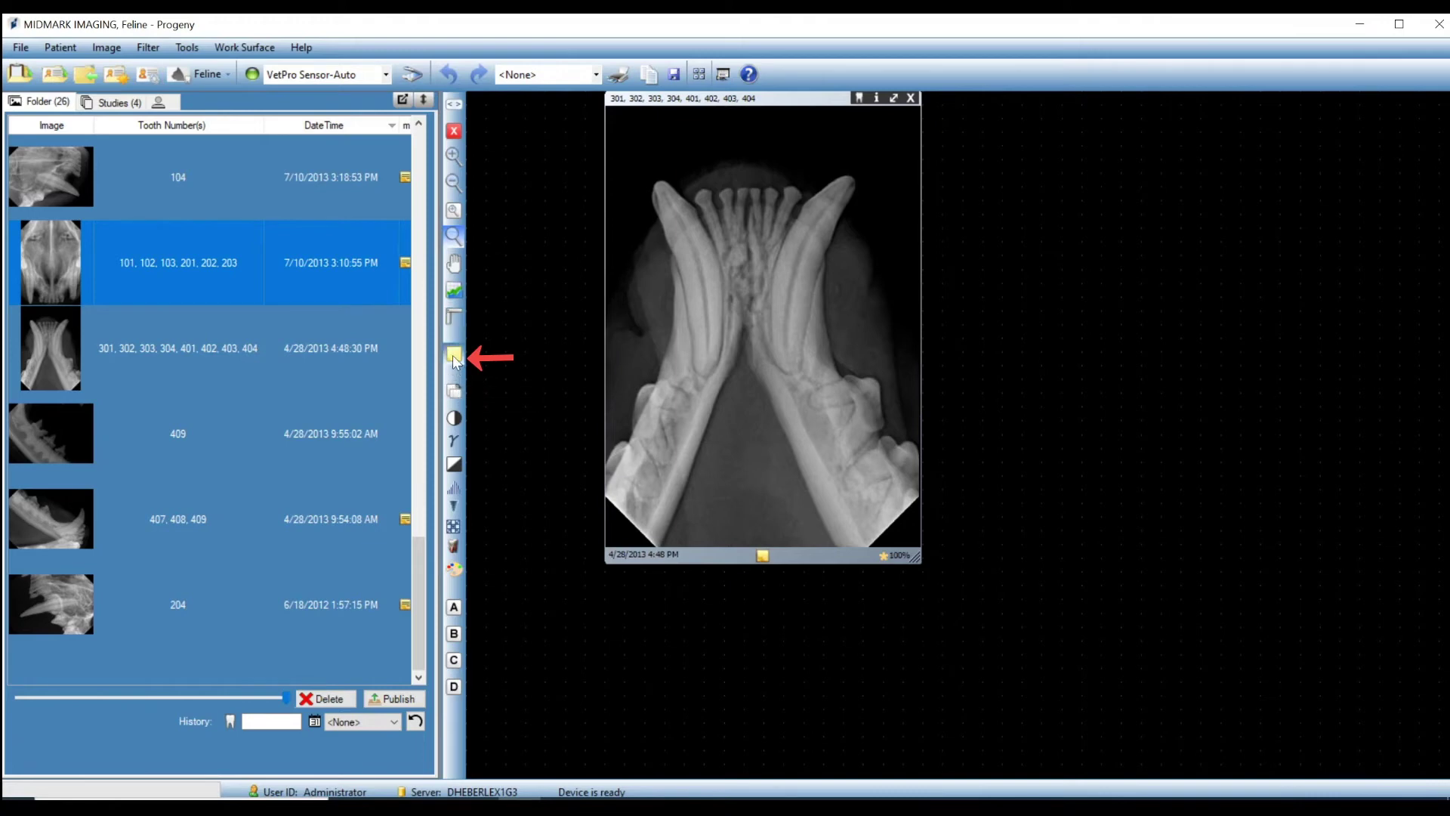
Add the note 'NSF' to the lower-jaw X-ray and reopen it to confirm.
click(762, 557)
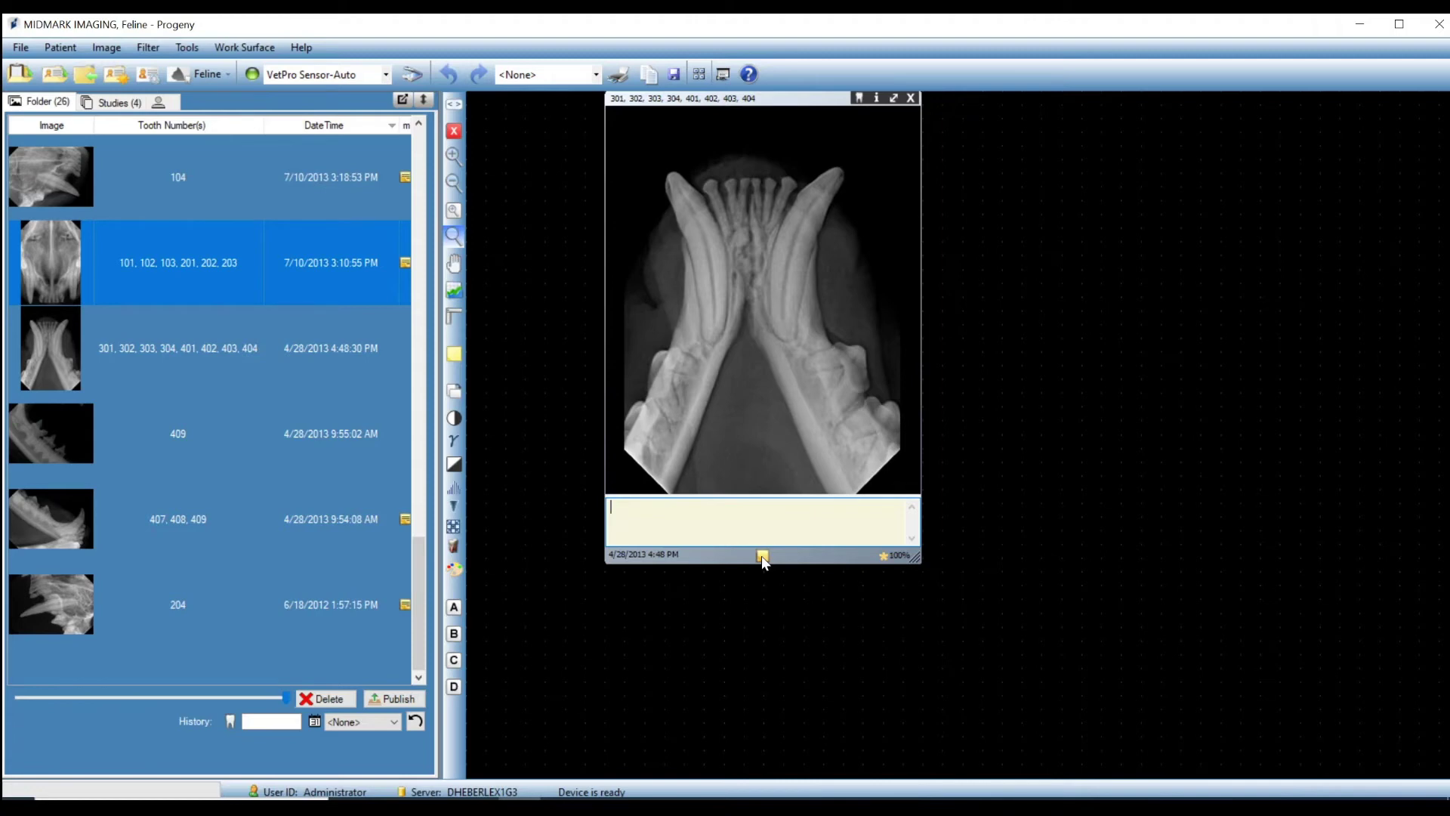
text(NSF)
click(763, 557)
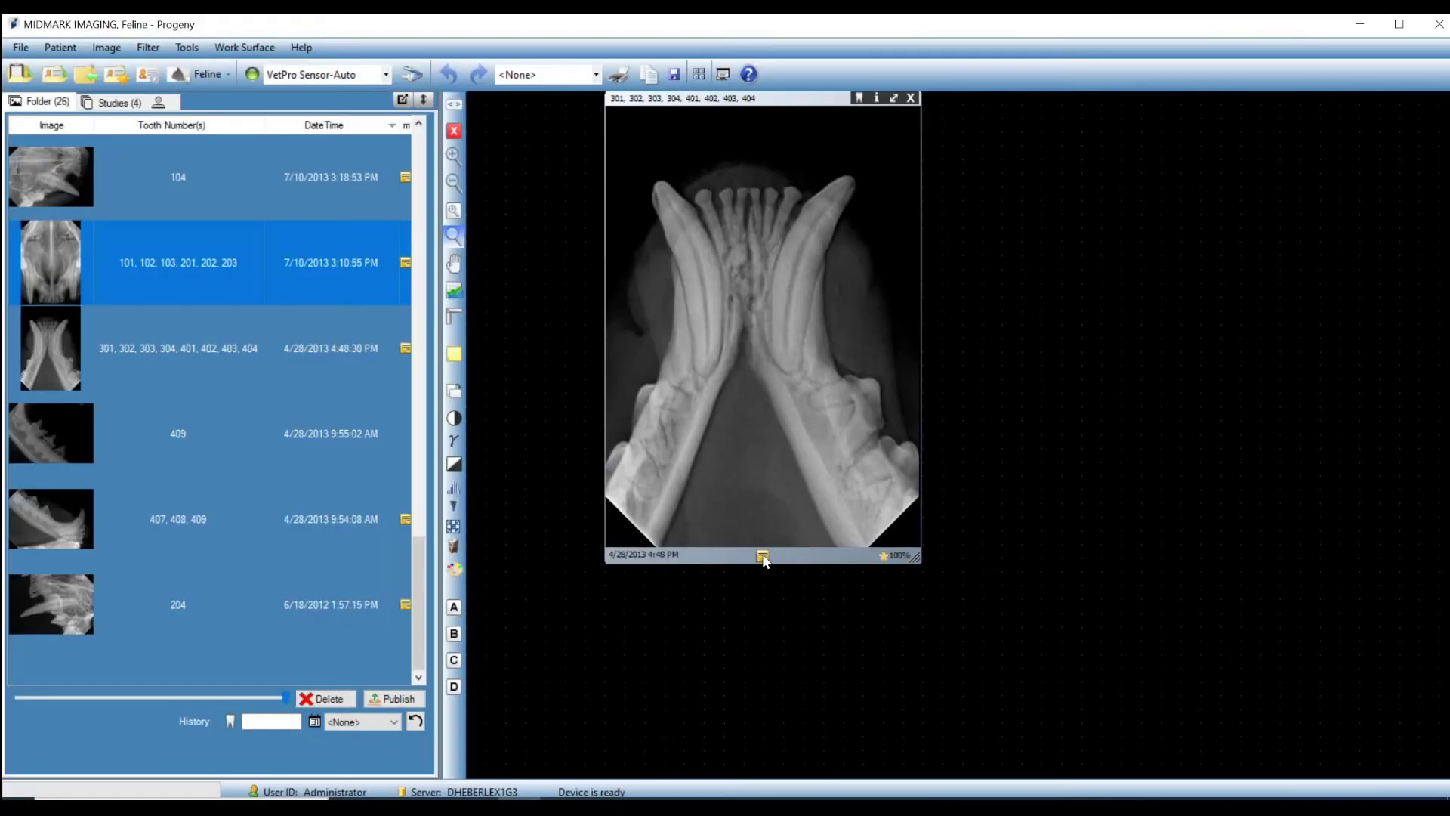
click(763, 557)
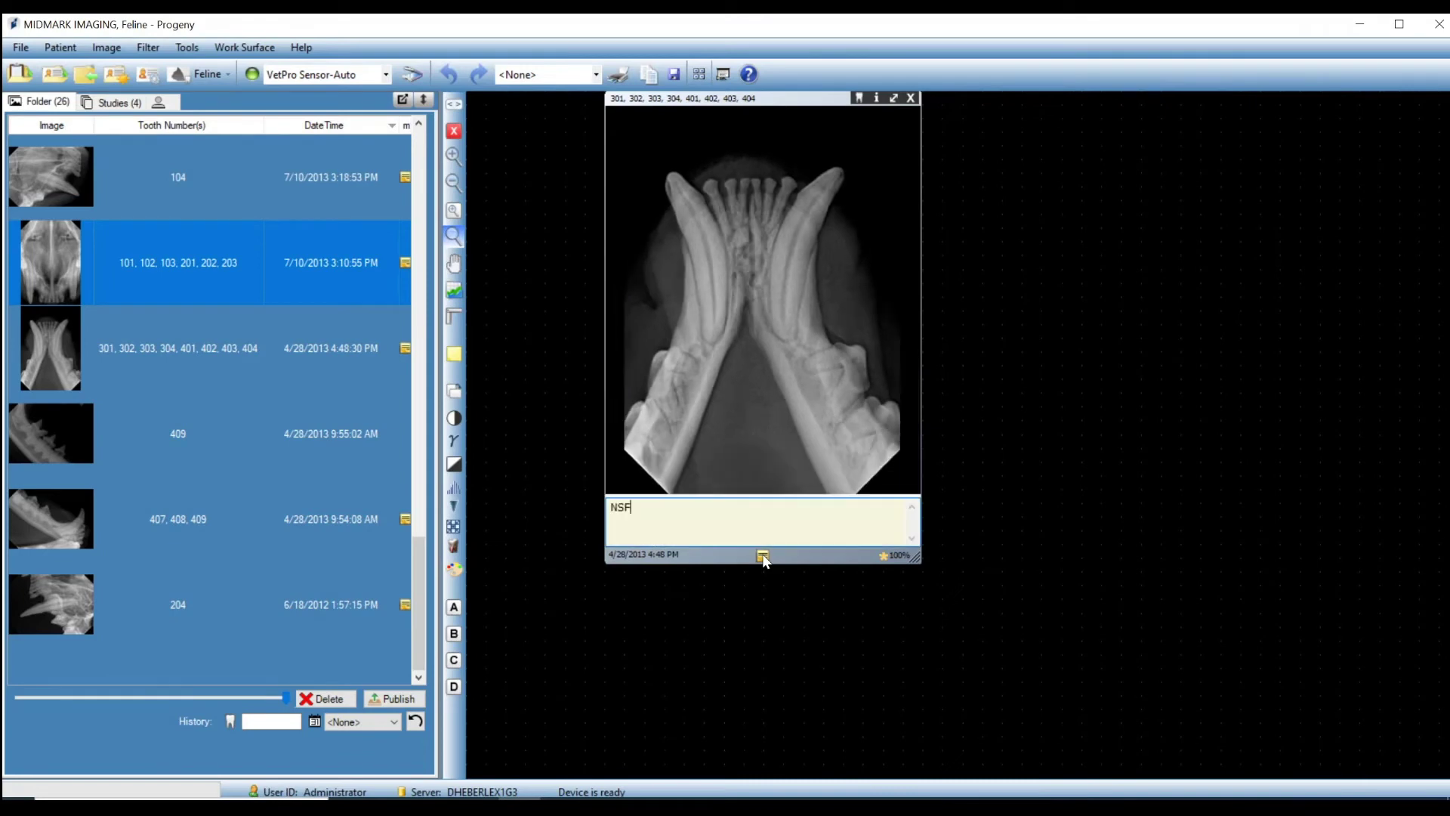
click(763, 556)
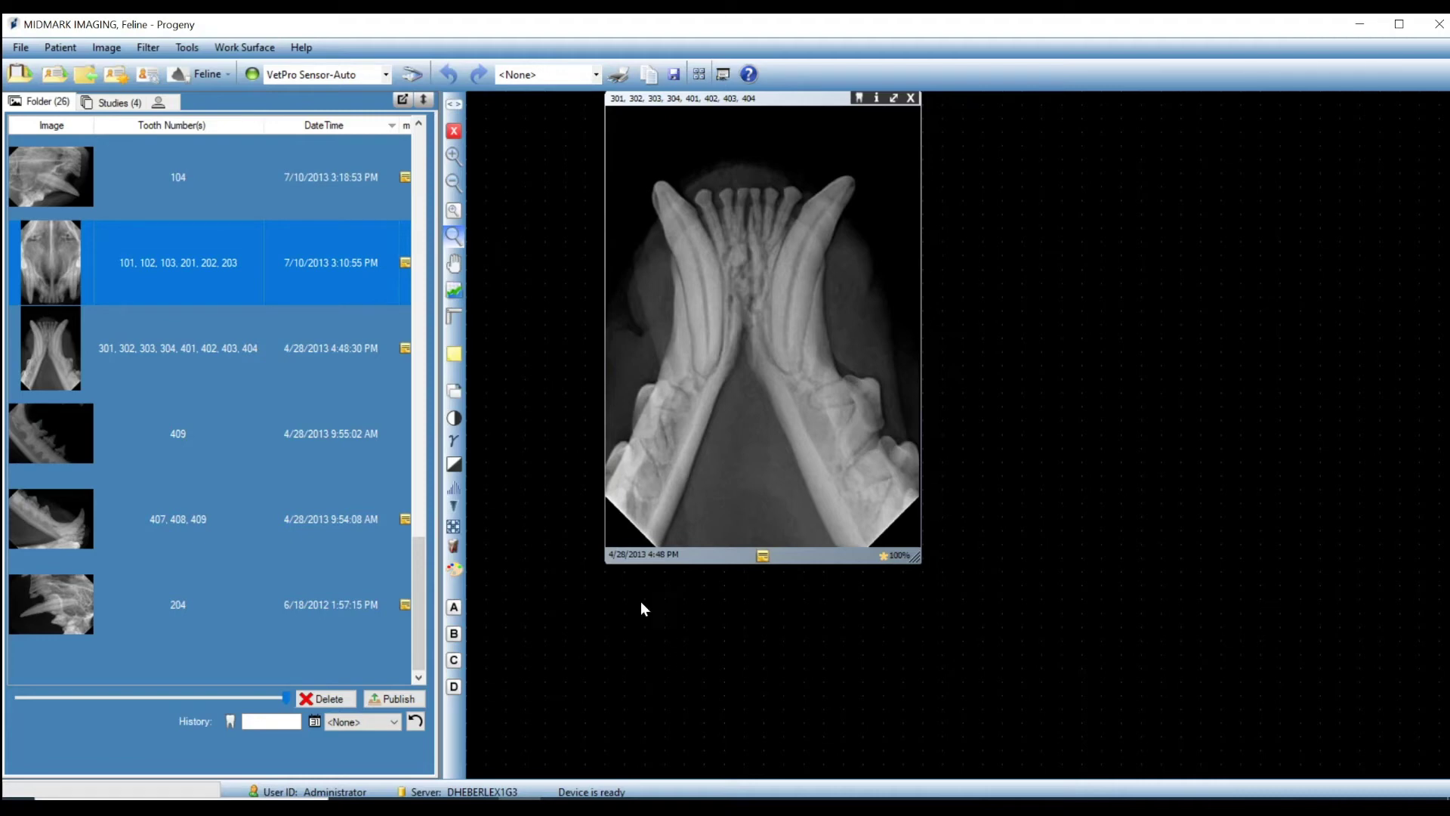
Reduce the lower-jaw X-ray's contrast slightly with the brightness/contrast/intensity adjustment.
click(453, 418)
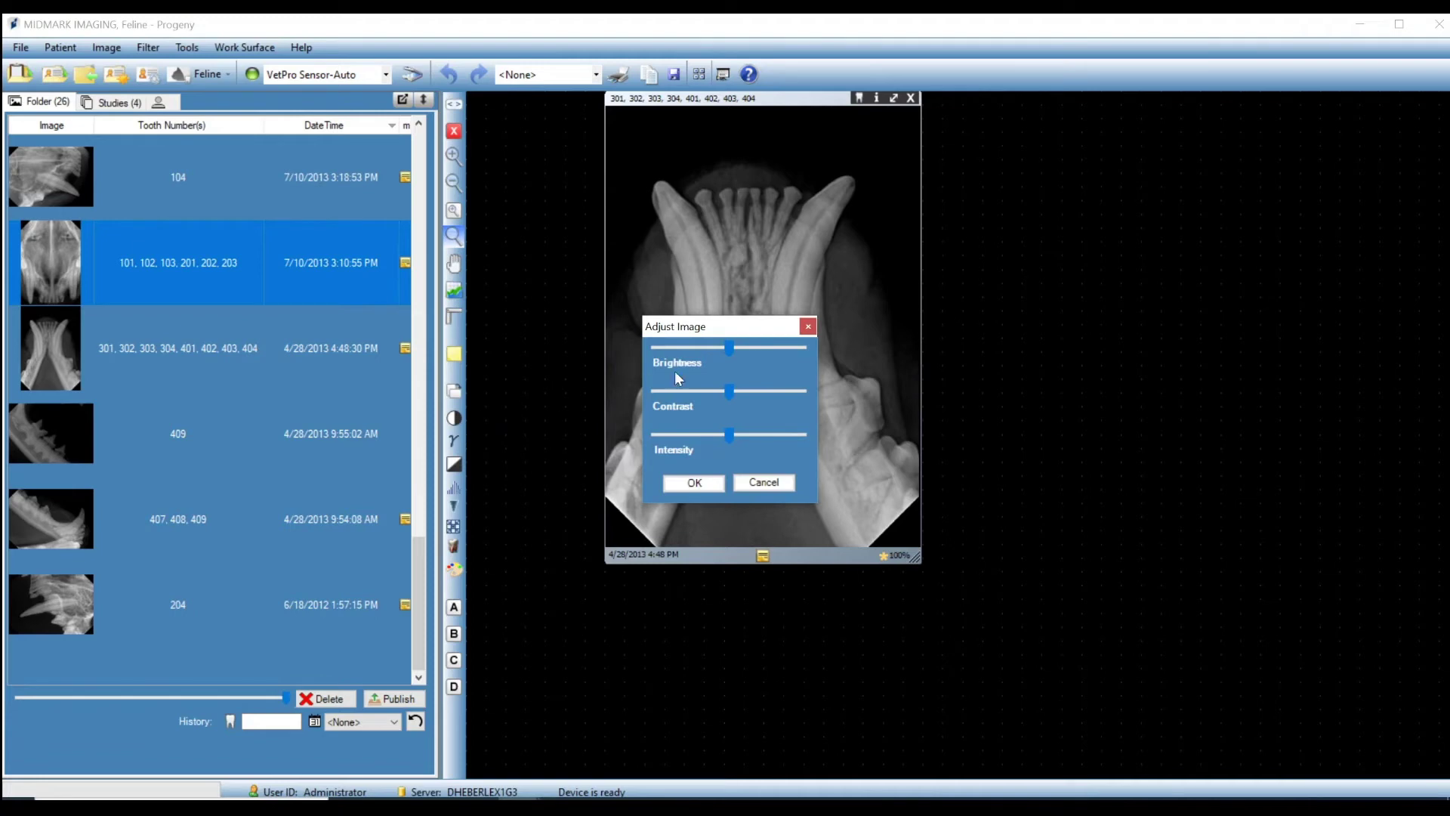
drag(762, 327, 1079, 304)
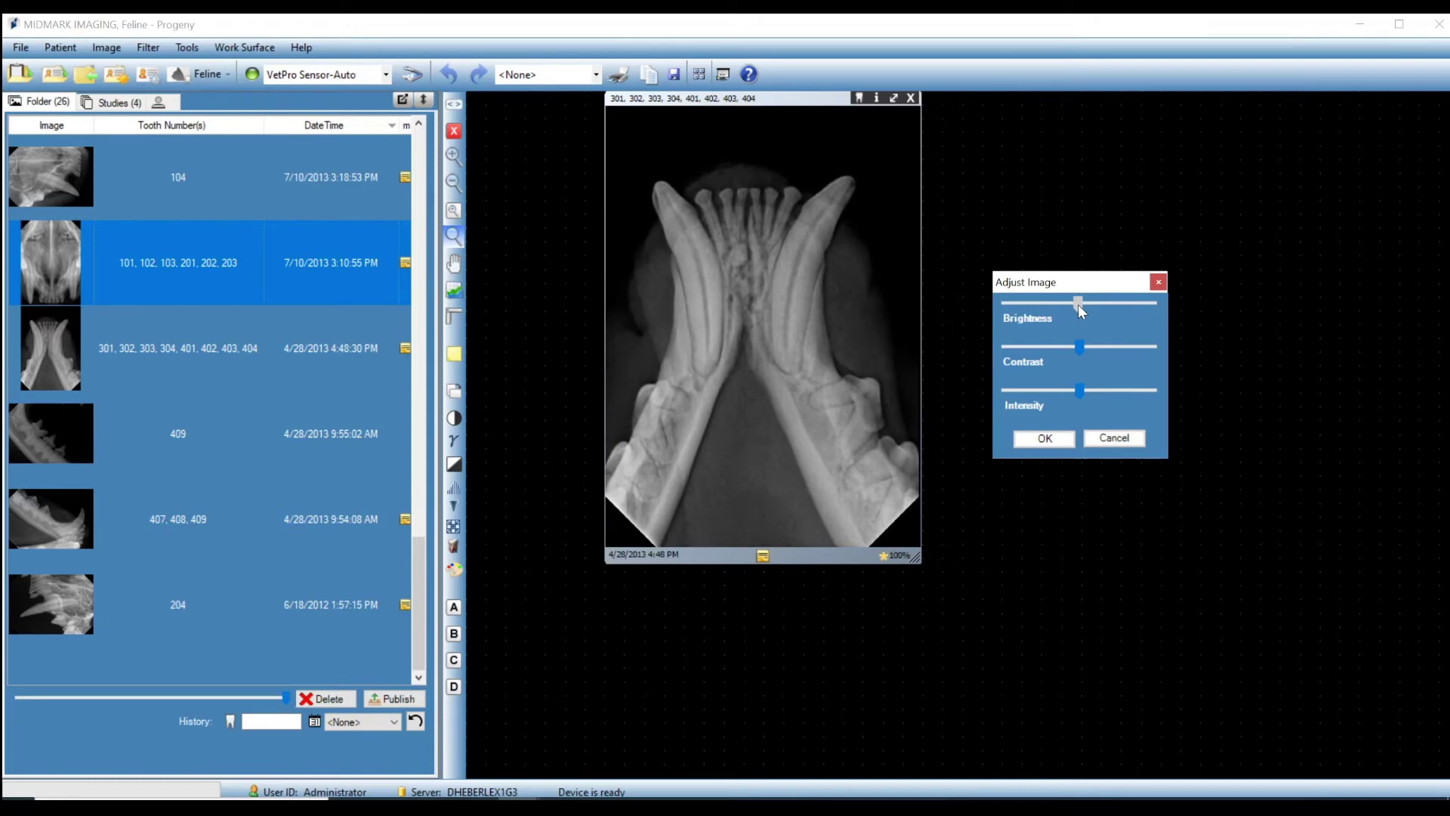
drag(1079, 350, 1073, 395)
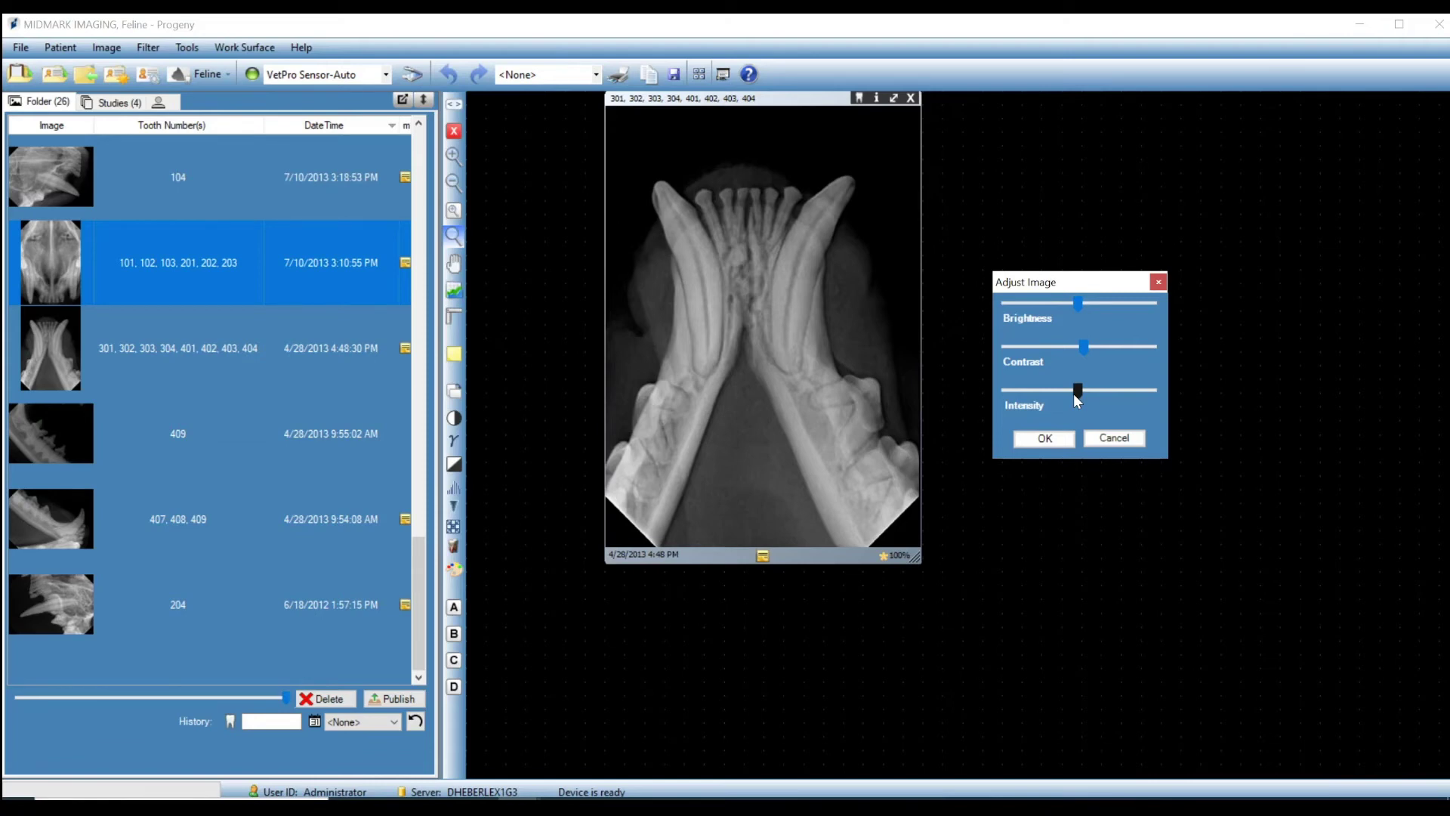
click(1045, 439)
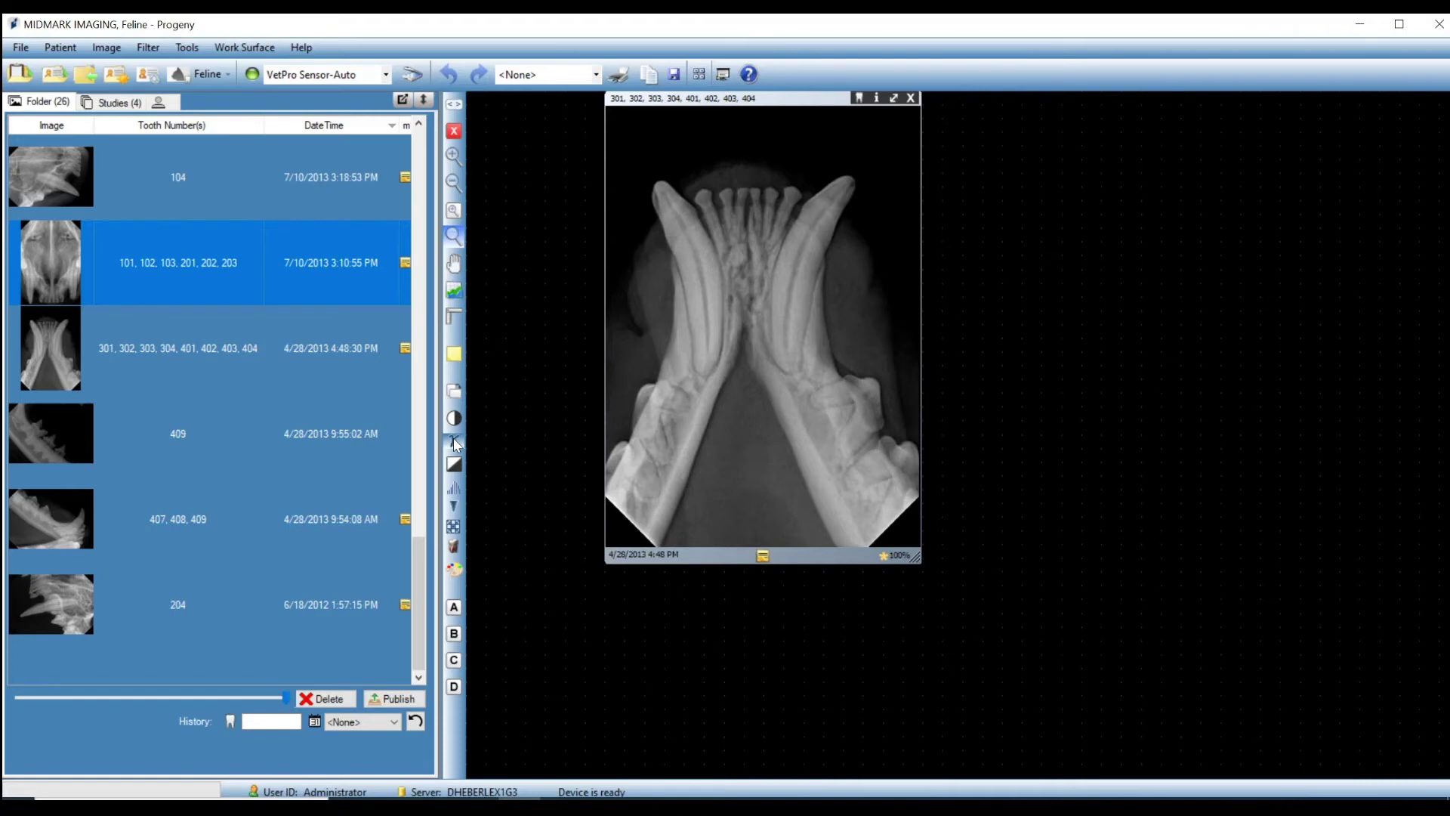
click(453, 438)
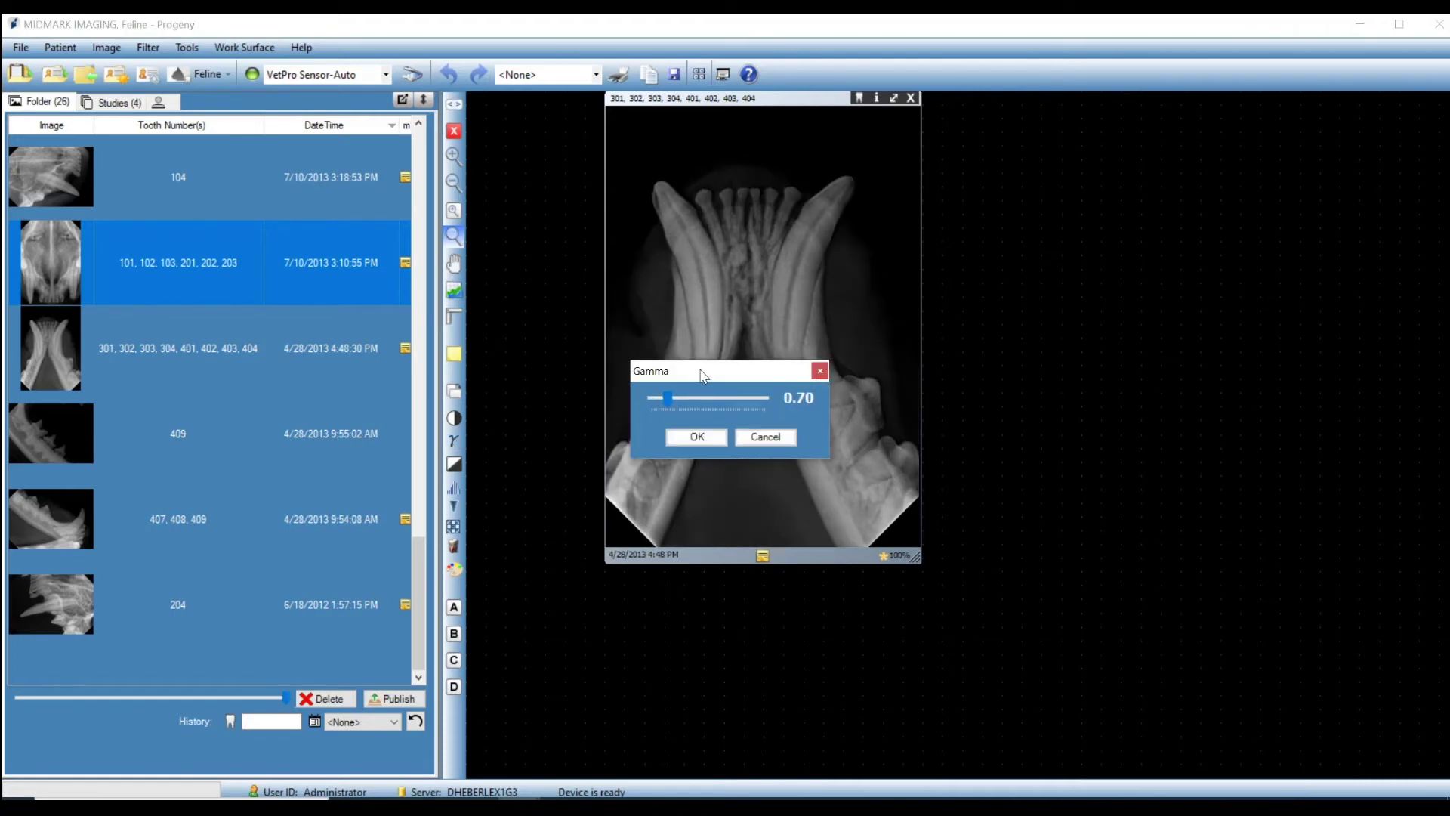
drag(714, 388, 1030, 338)
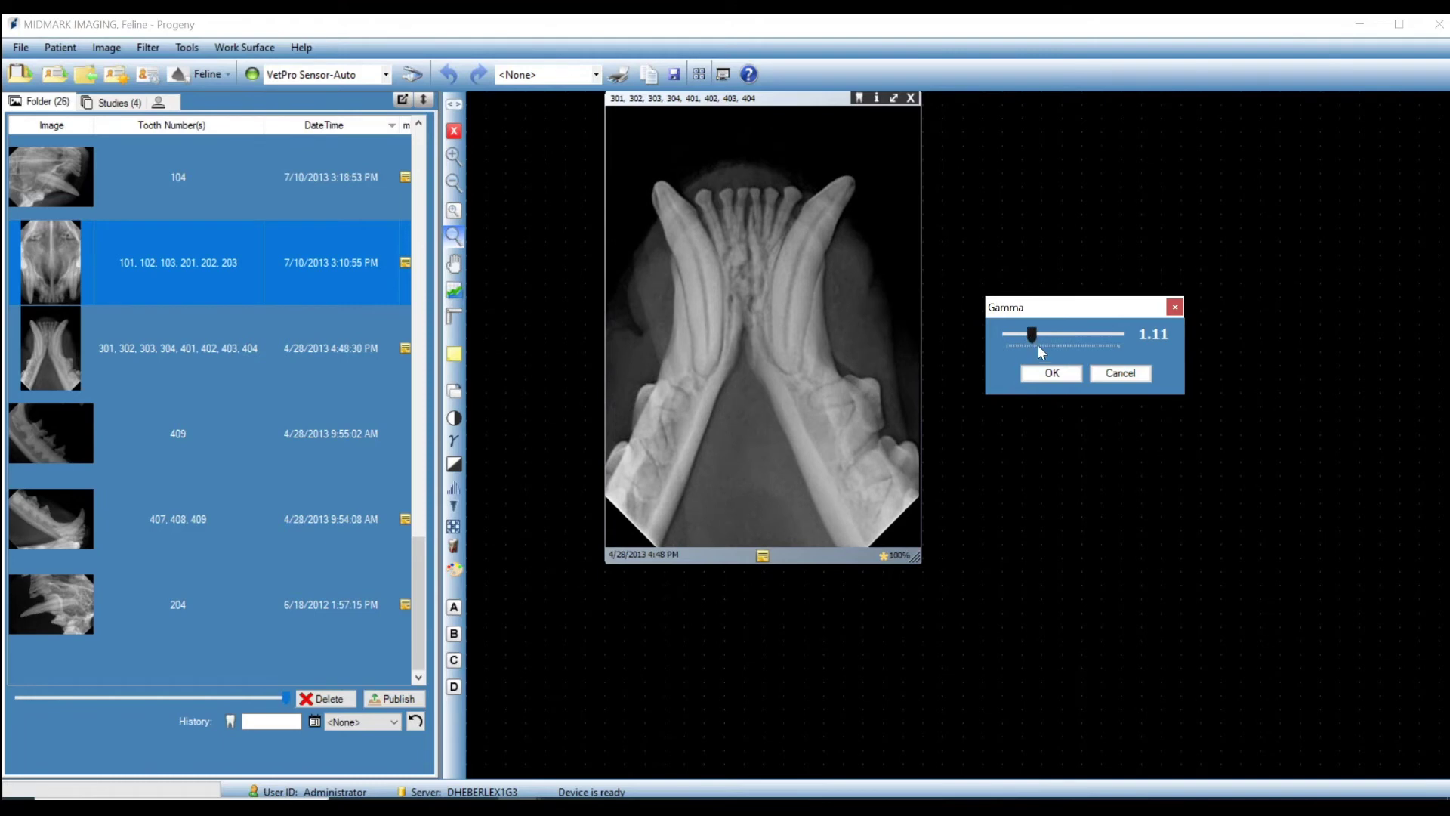
click(1117, 375)
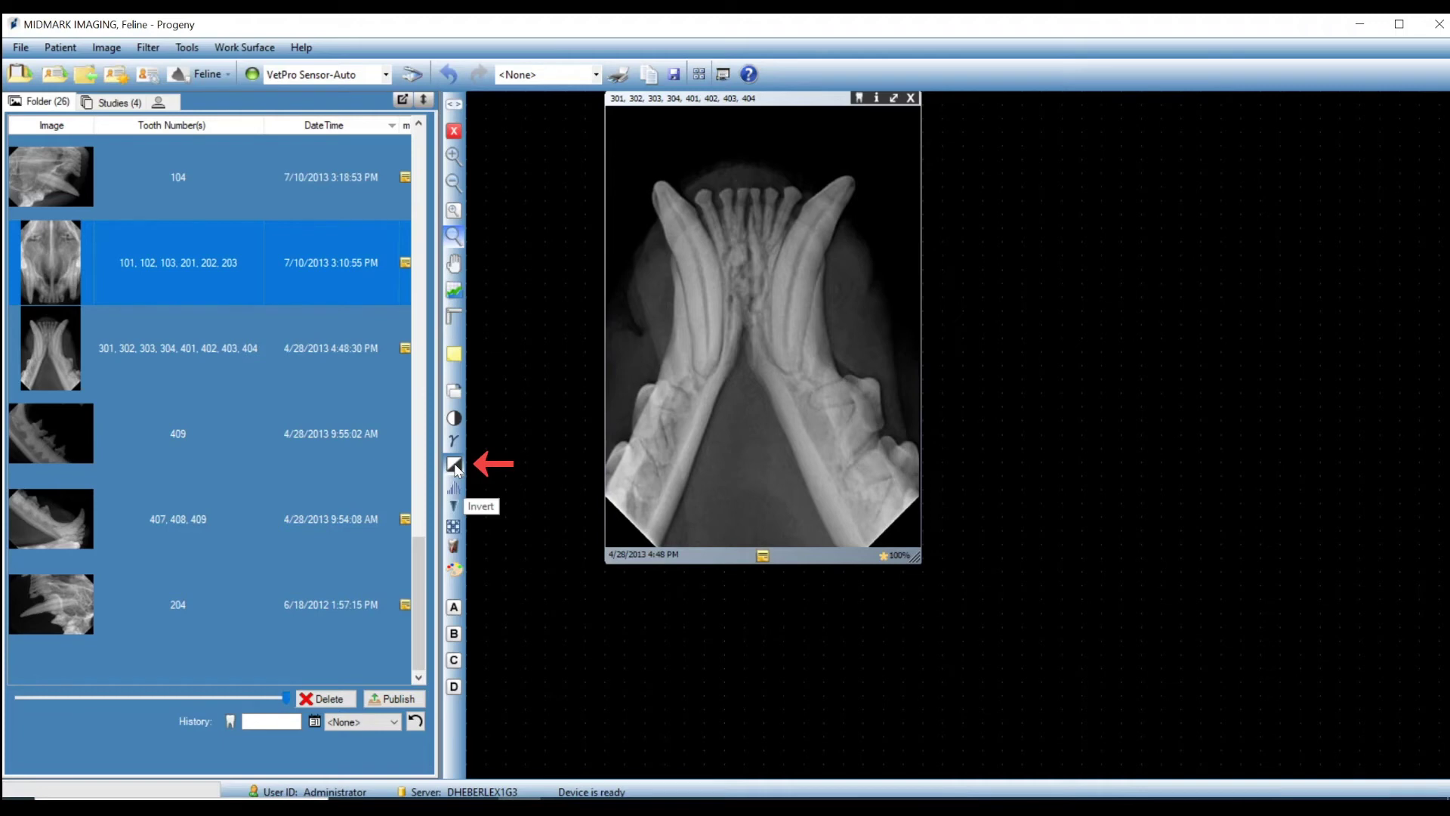
click(454, 464)
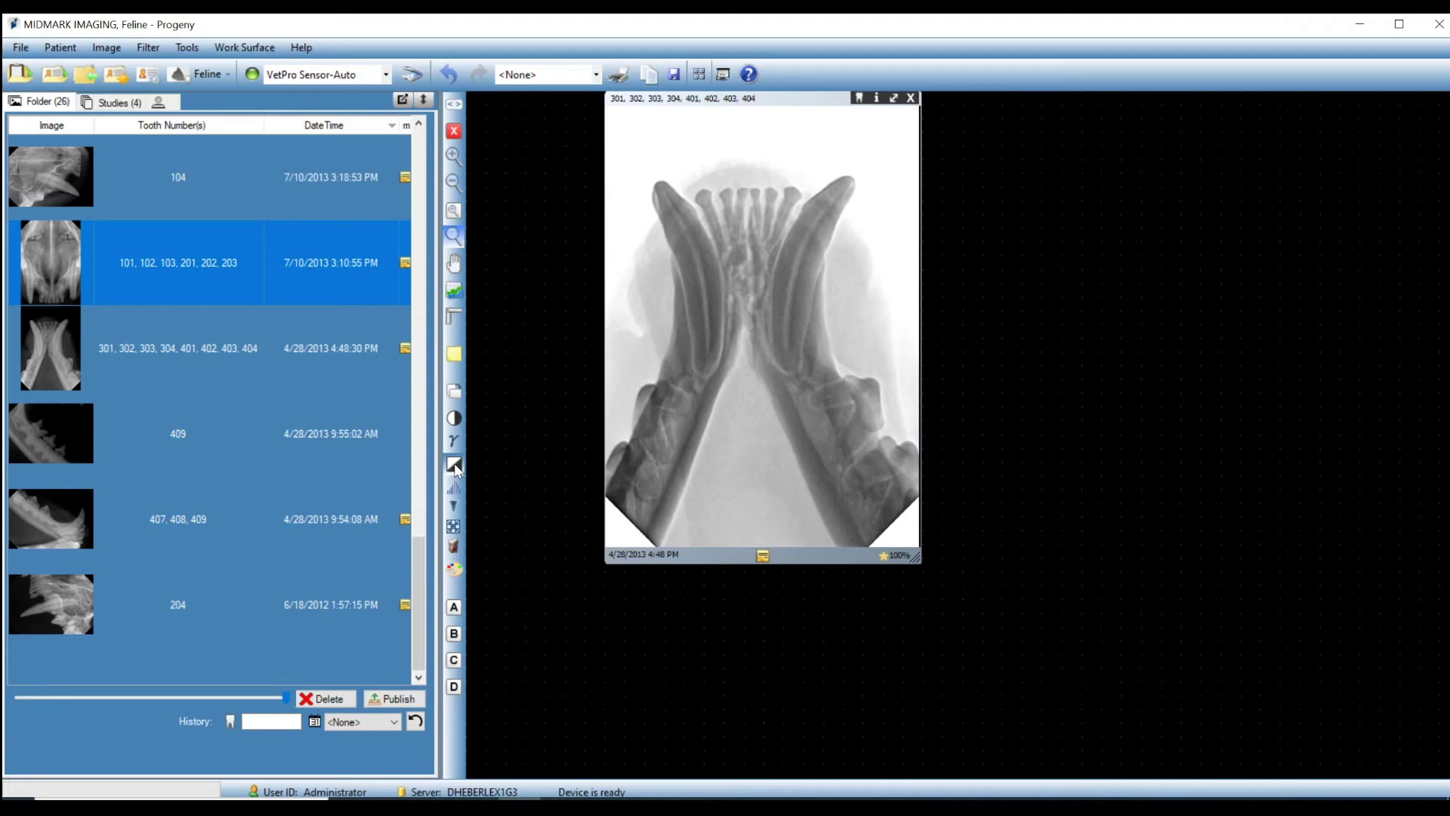
click(455, 464)
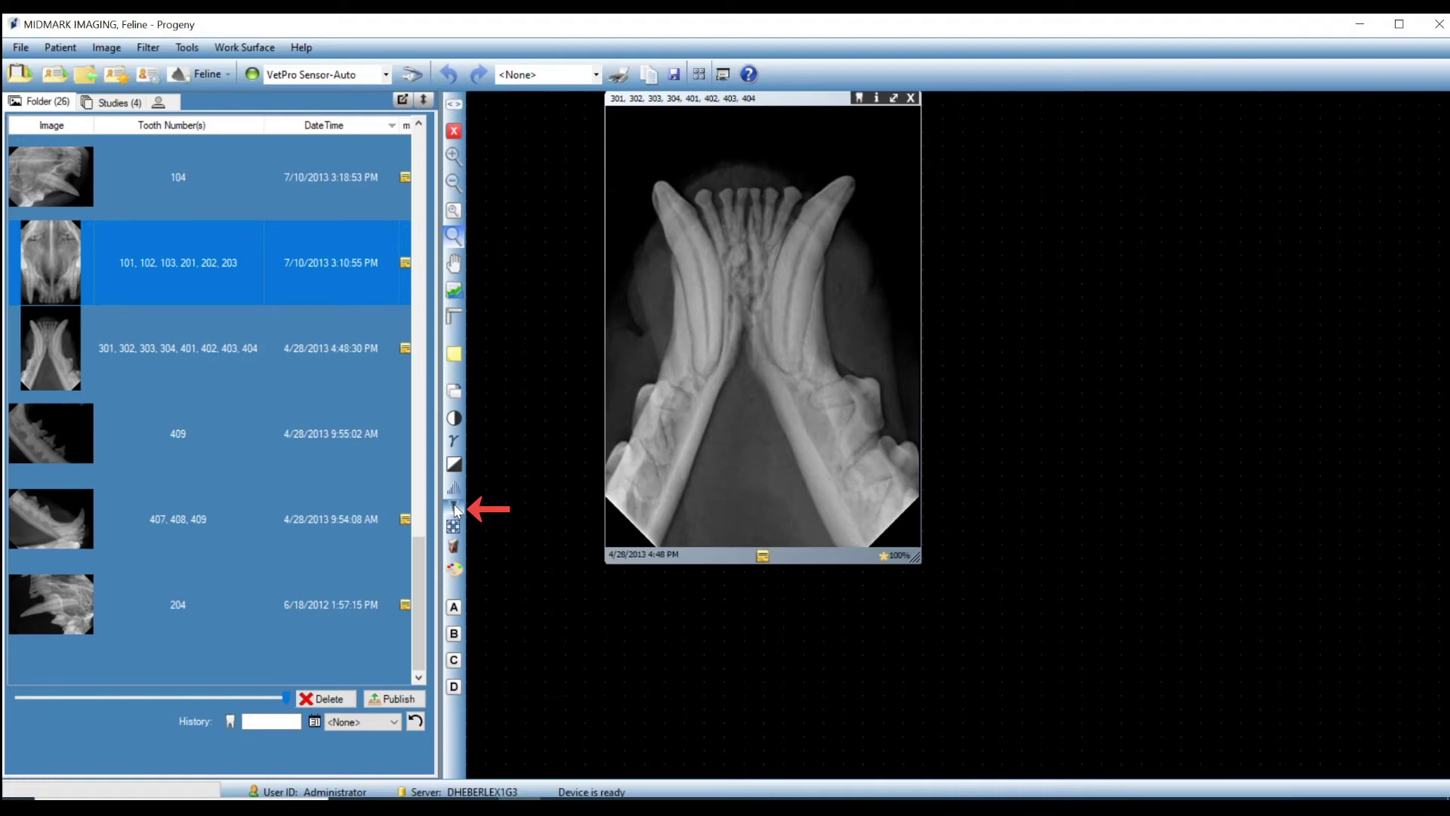
Apply the Sharpen filter to the lower-jaw X-ray.
click(454, 507)
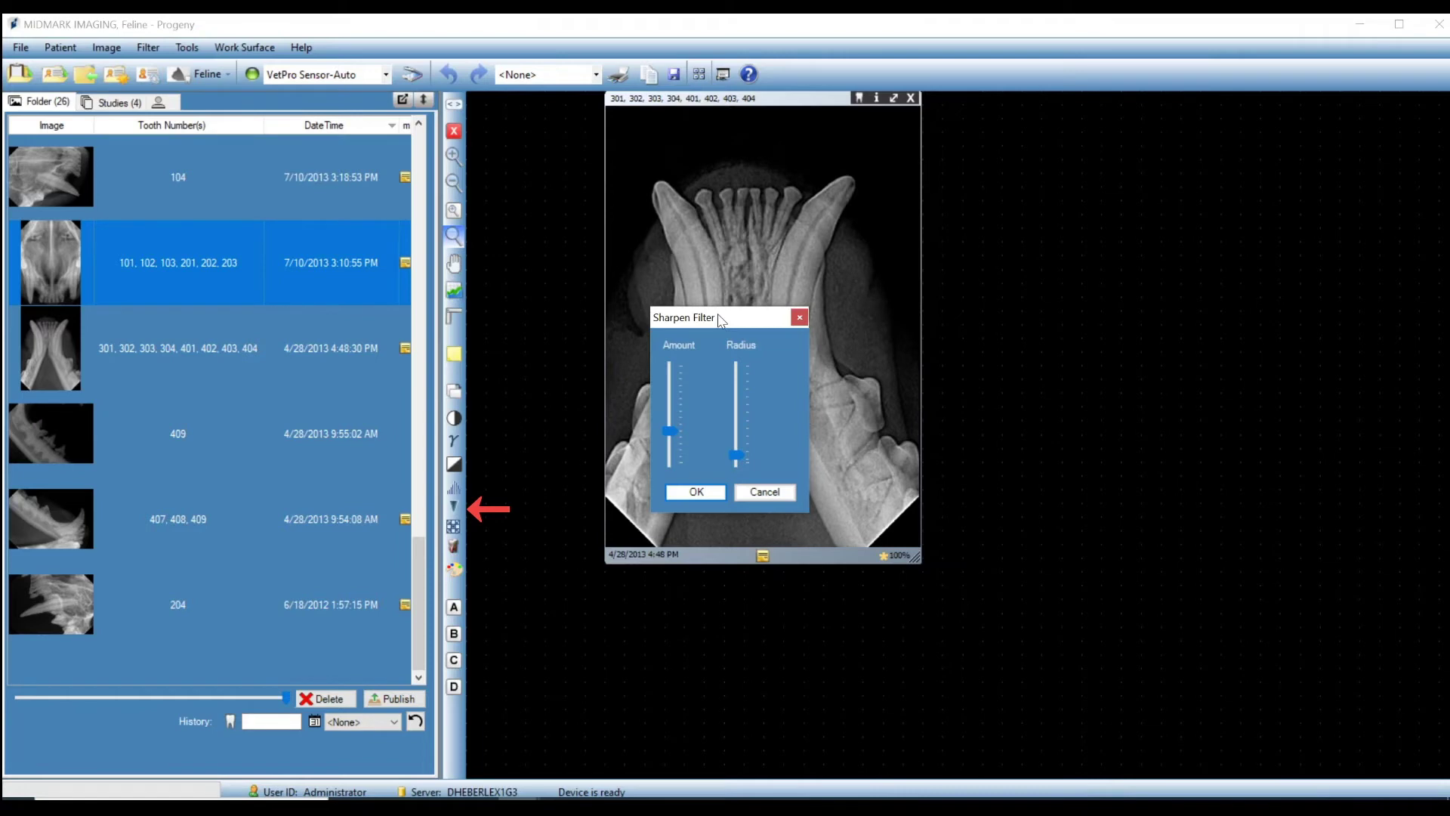
drag(721, 320, 1078, 293)
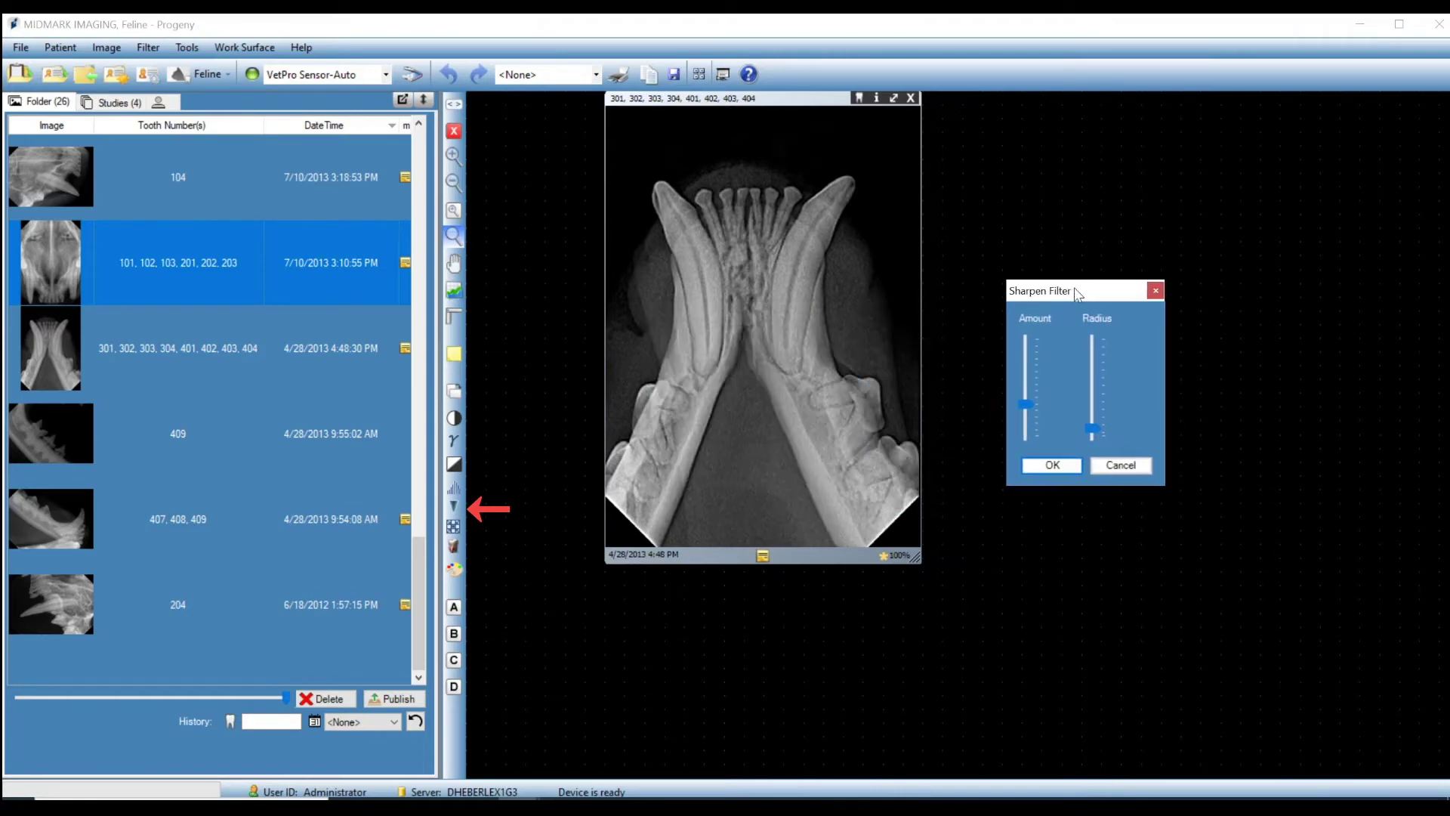
click(1077, 469)
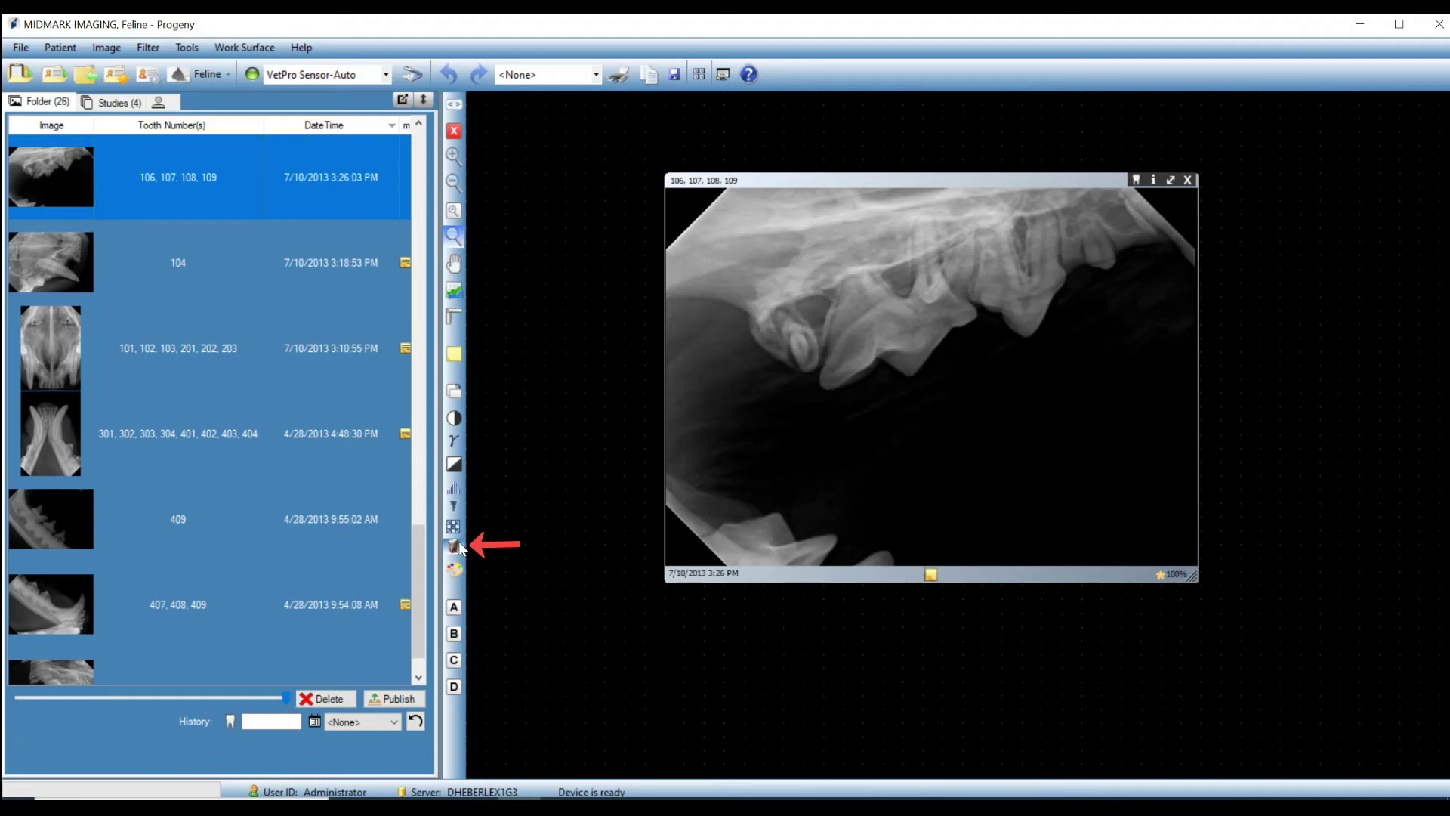
Preview an emboss effect on the teeth 106–109 X-ray and cancel it.
click(454, 545)
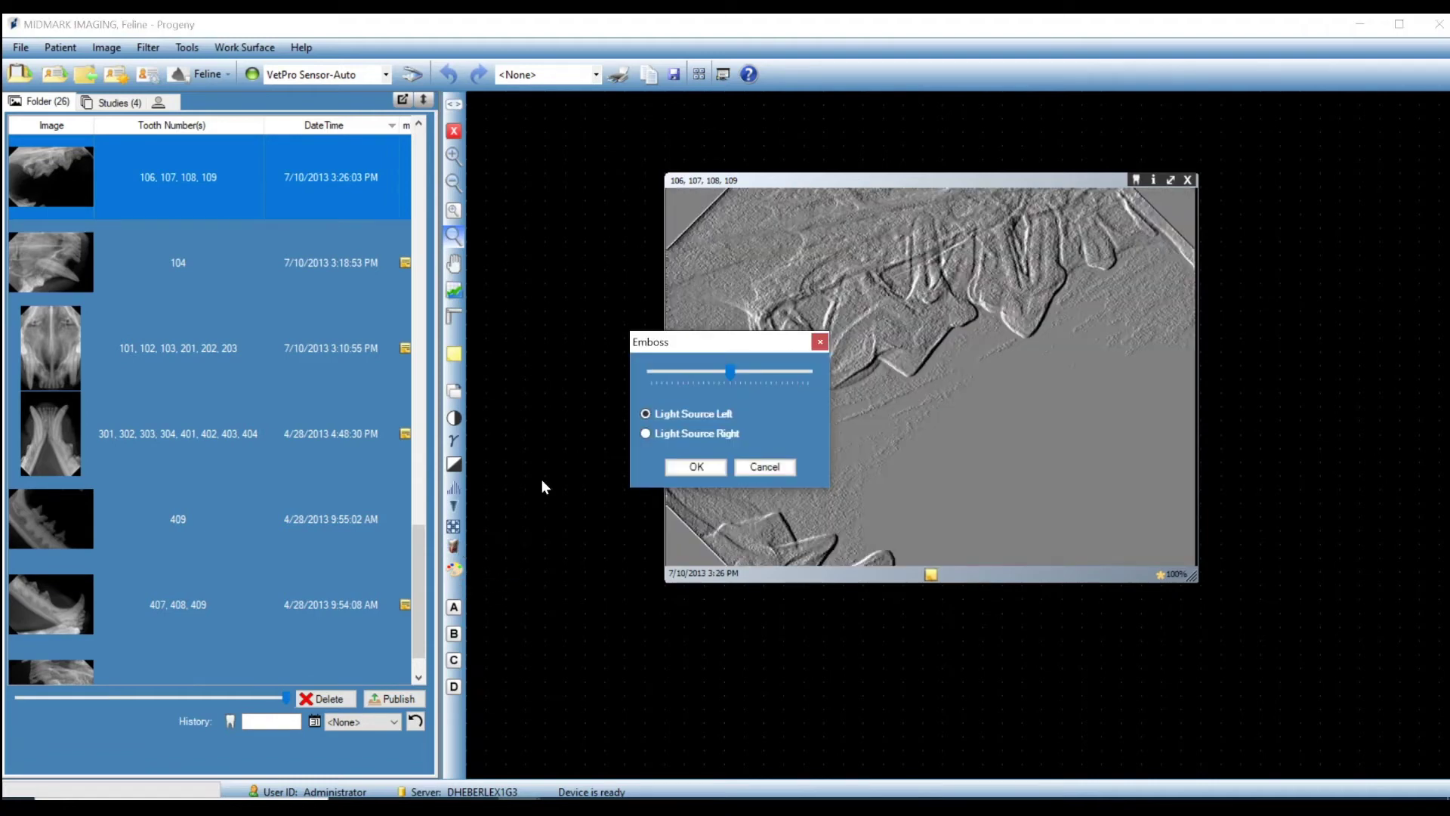
drag(744, 352, 586, 493)
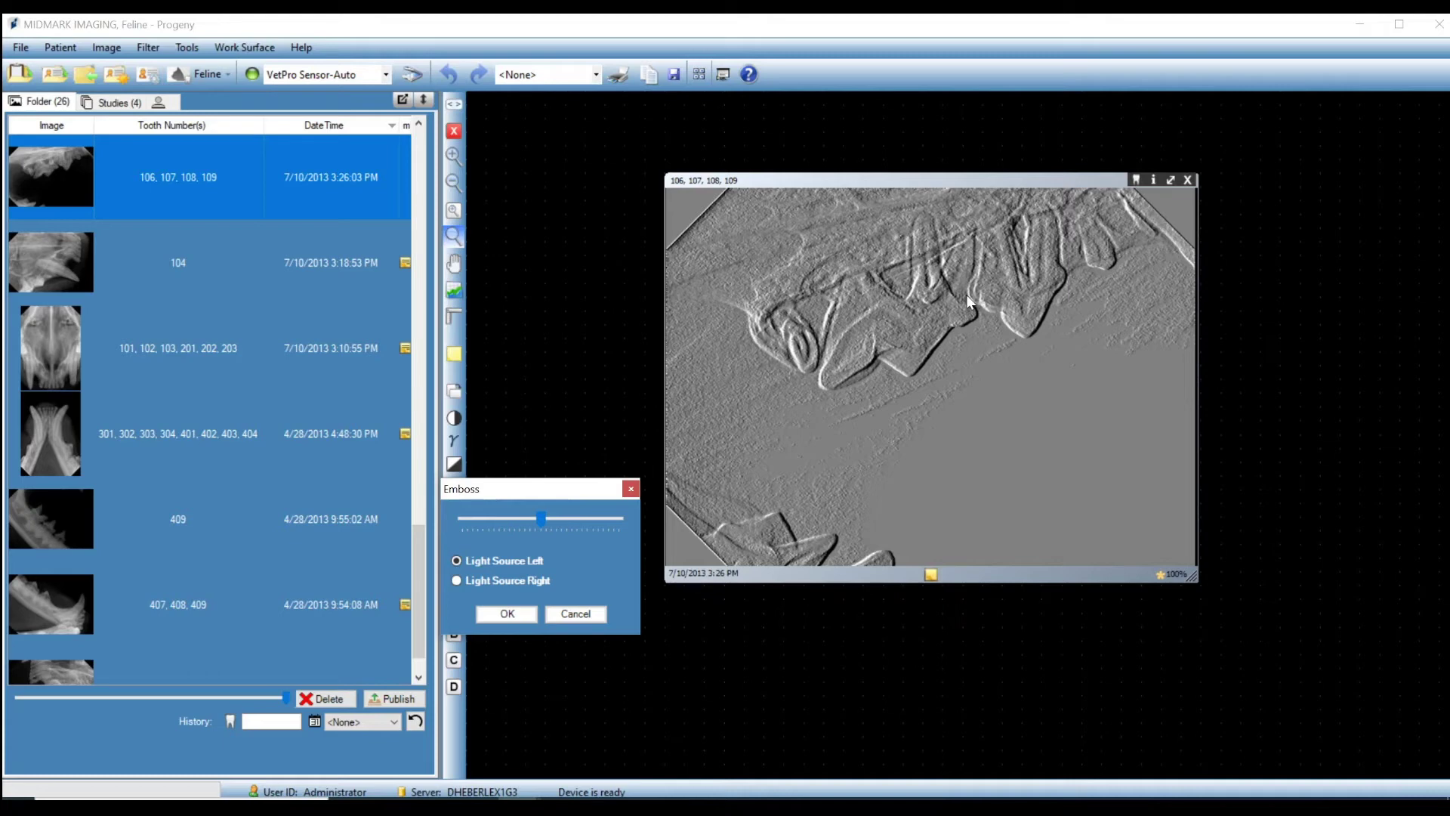
click(572, 615)
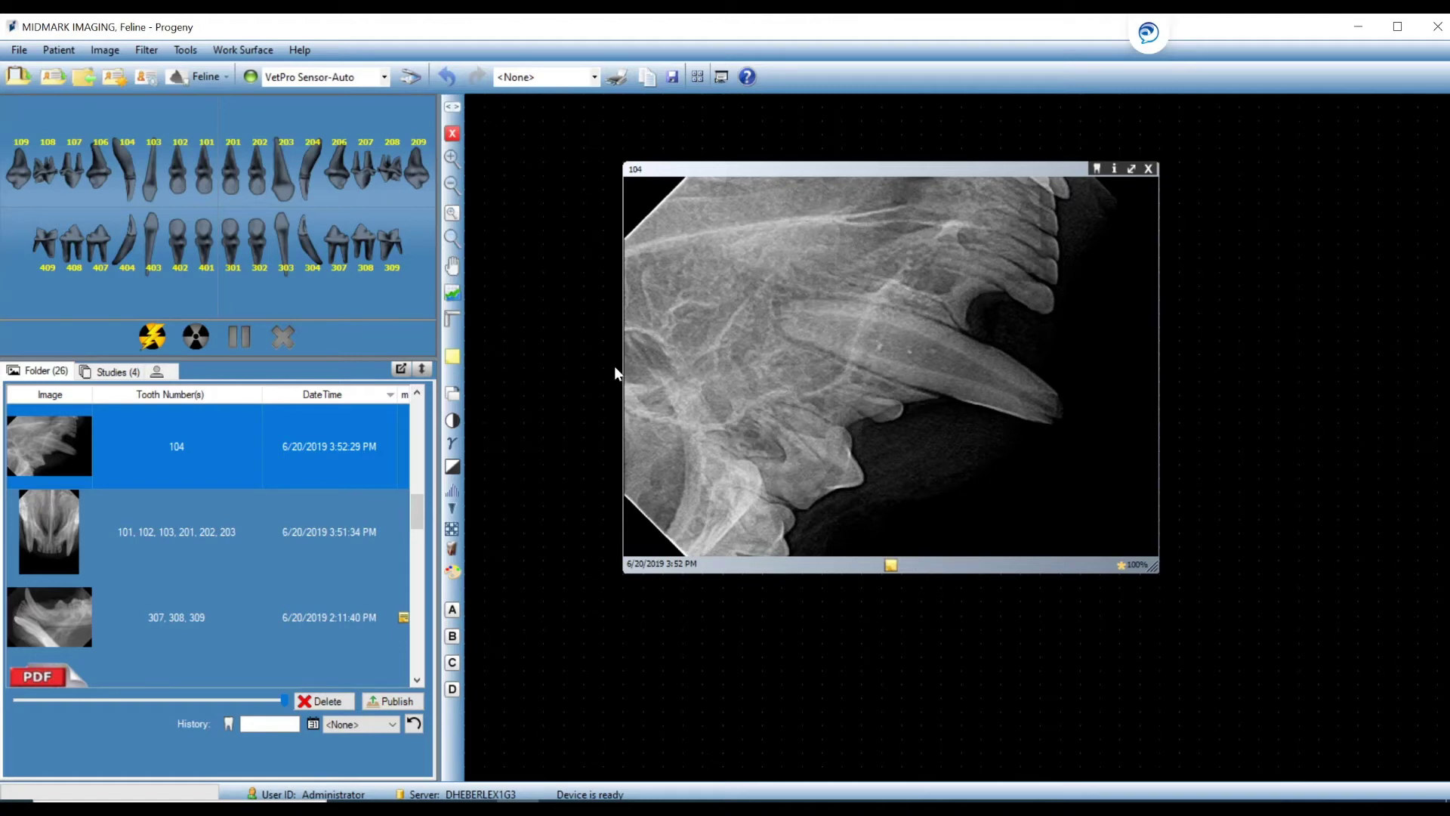
Place a pin marker on the tooth 104 X-ray.
click(453, 323)
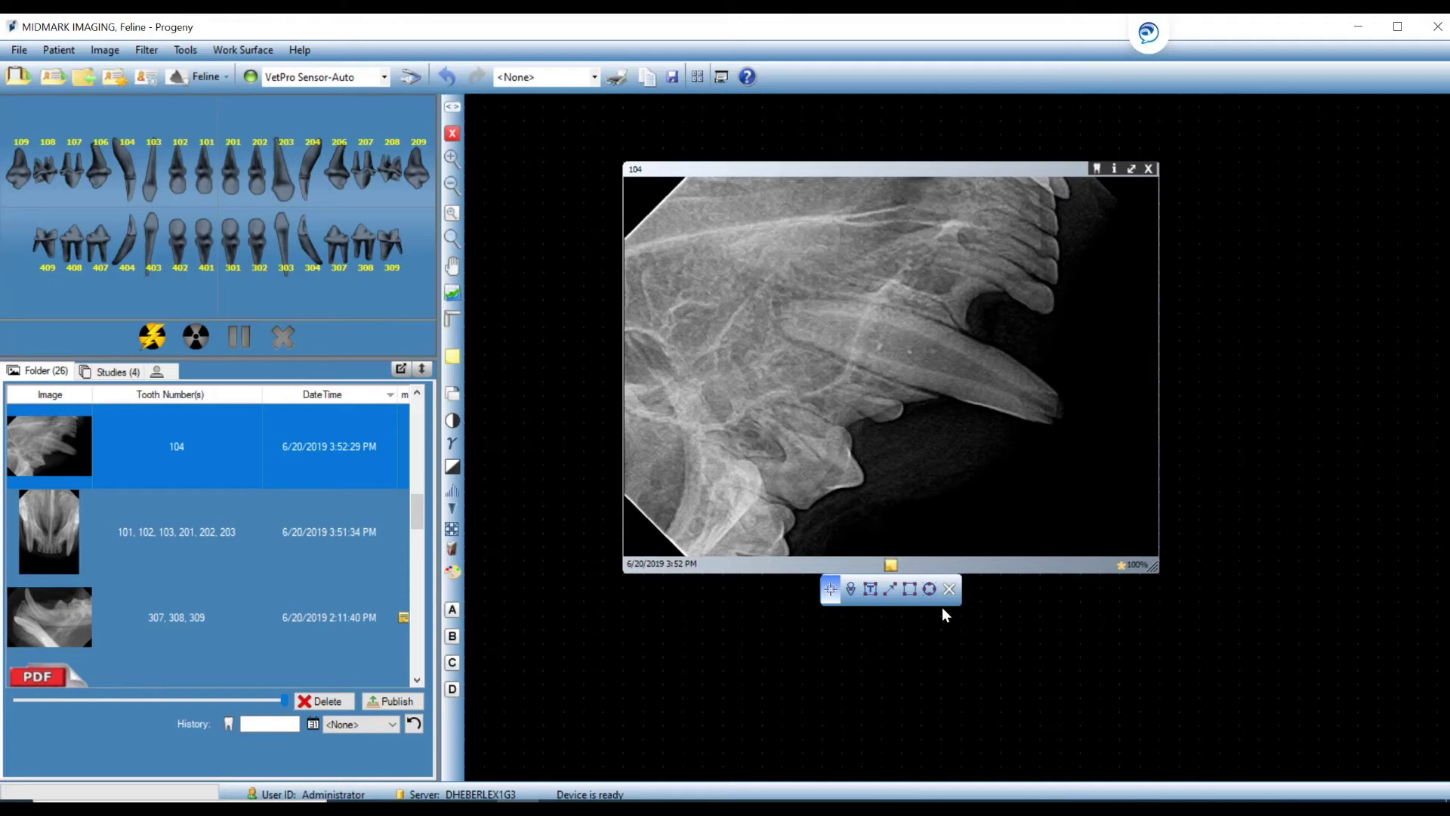
click(851, 591)
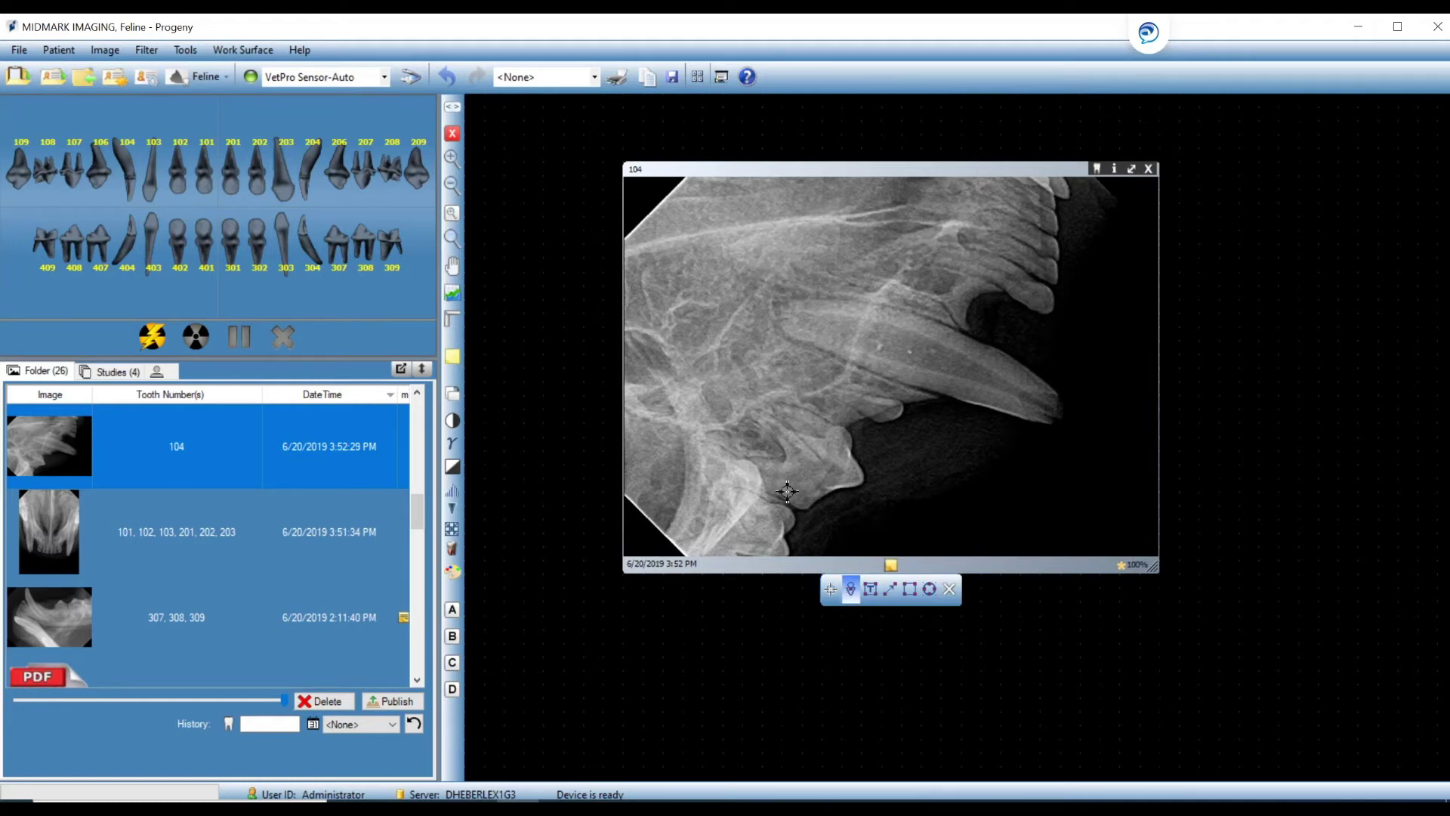
click(752, 405)
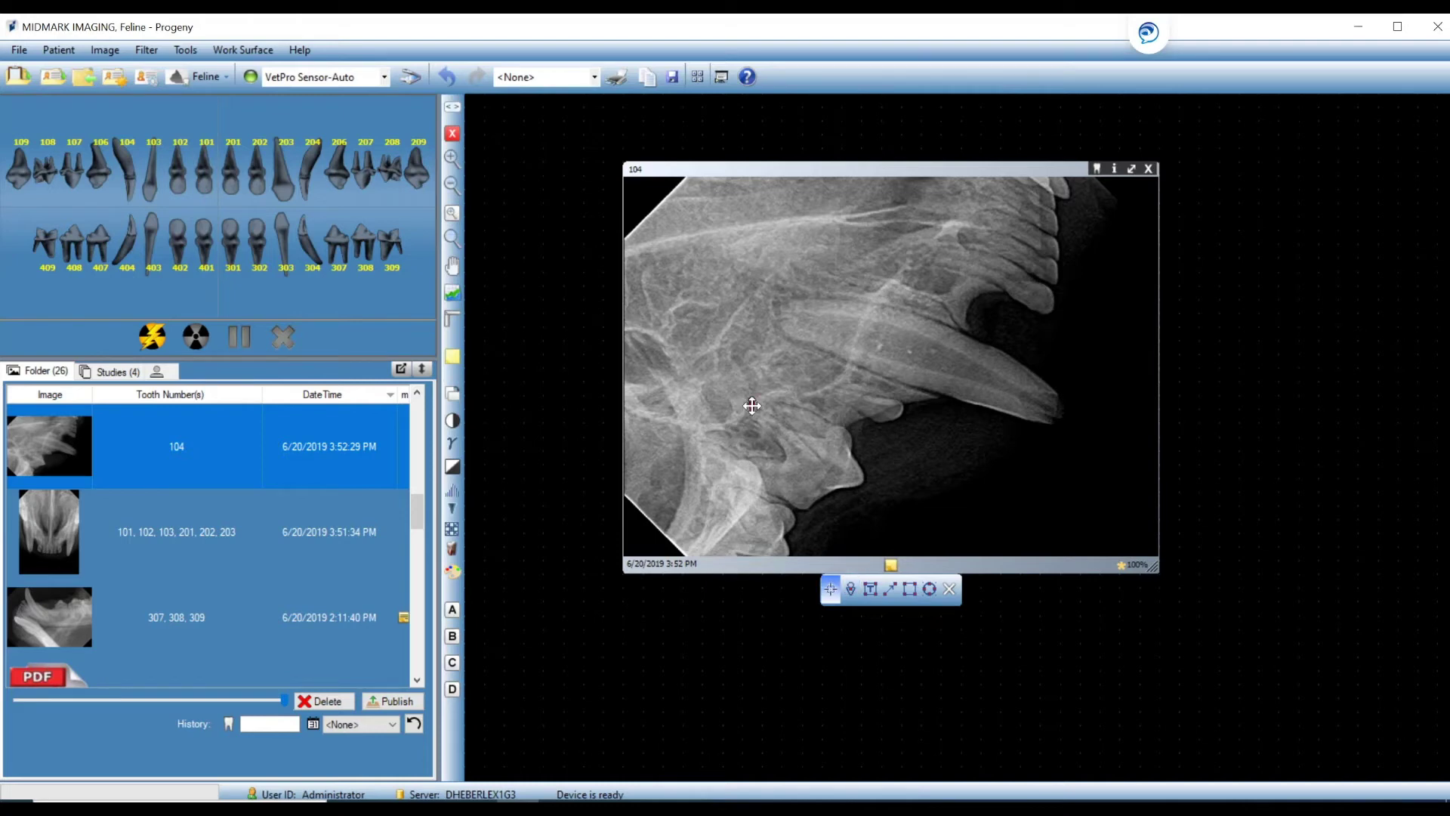
mouse_move(751, 398)
mouse_down()
mouse_move(767, 394)
mouse_move(742, 413)
mouse_move(767, 391)
mouse_move(748, 392)
mouse_up()
click(833, 481)
Add a 'Tooth fracture' text annotation in a box below the tooth.
click(870, 590)
click(871, 590)
mouse_move(893, 474)
mouse_down()
mouse_move(1065, 481)
mouse_move(1069, 533)
mouse_up()
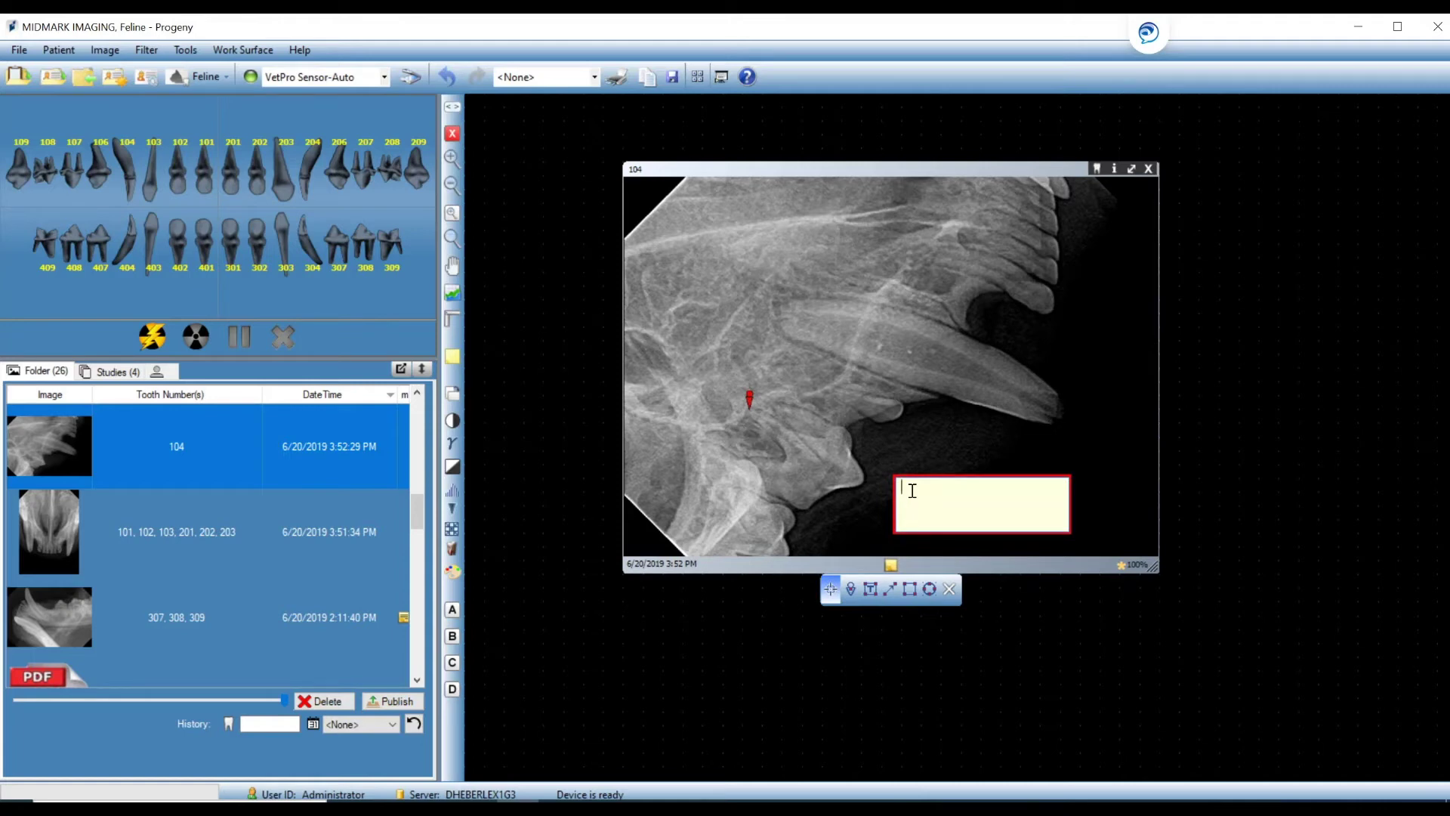
text(Tooth fracture)
key(Return)
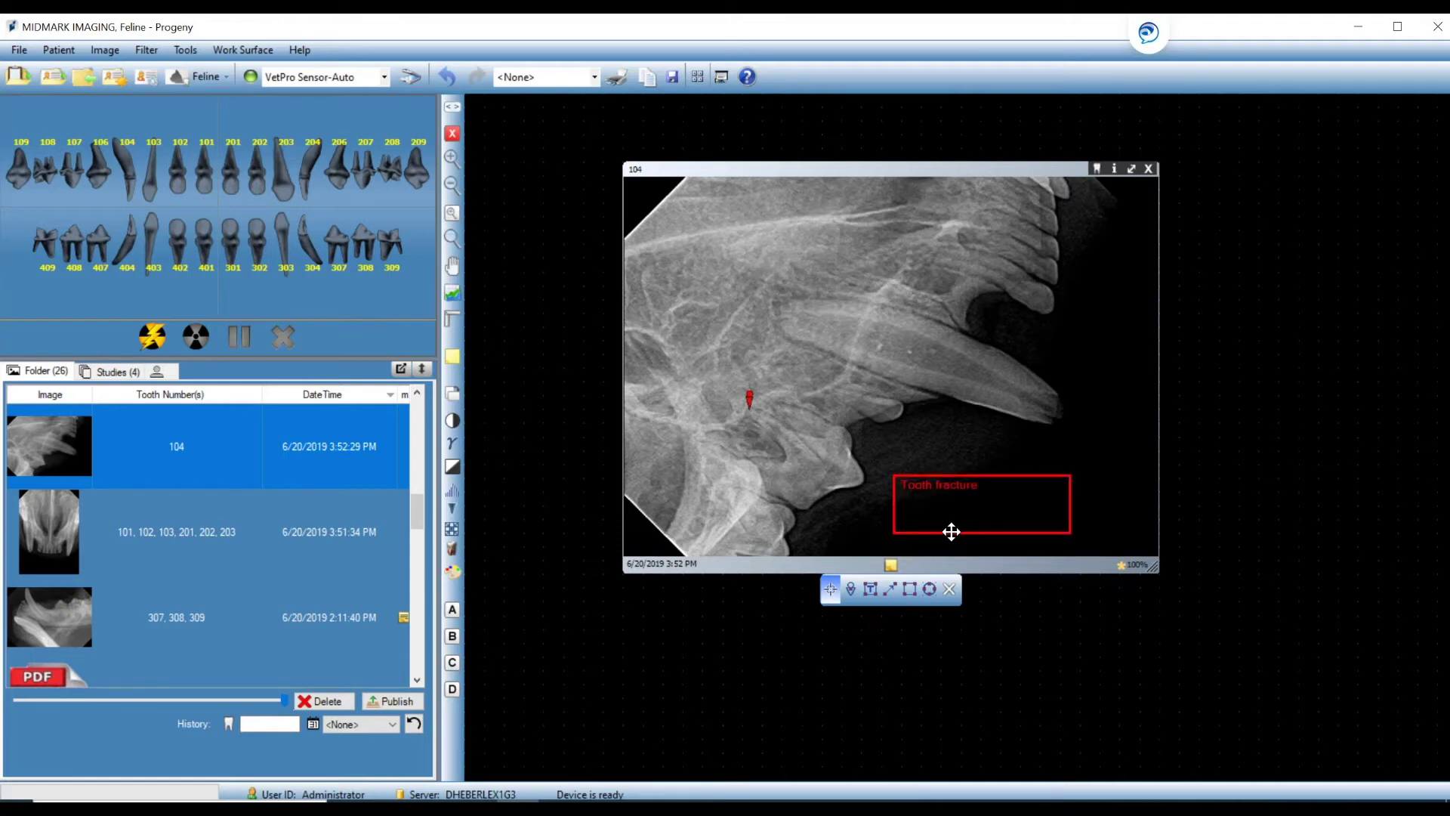
Draw two red arrows: one from the note to the tooth tip, one on the jaw.
click(892, 589)
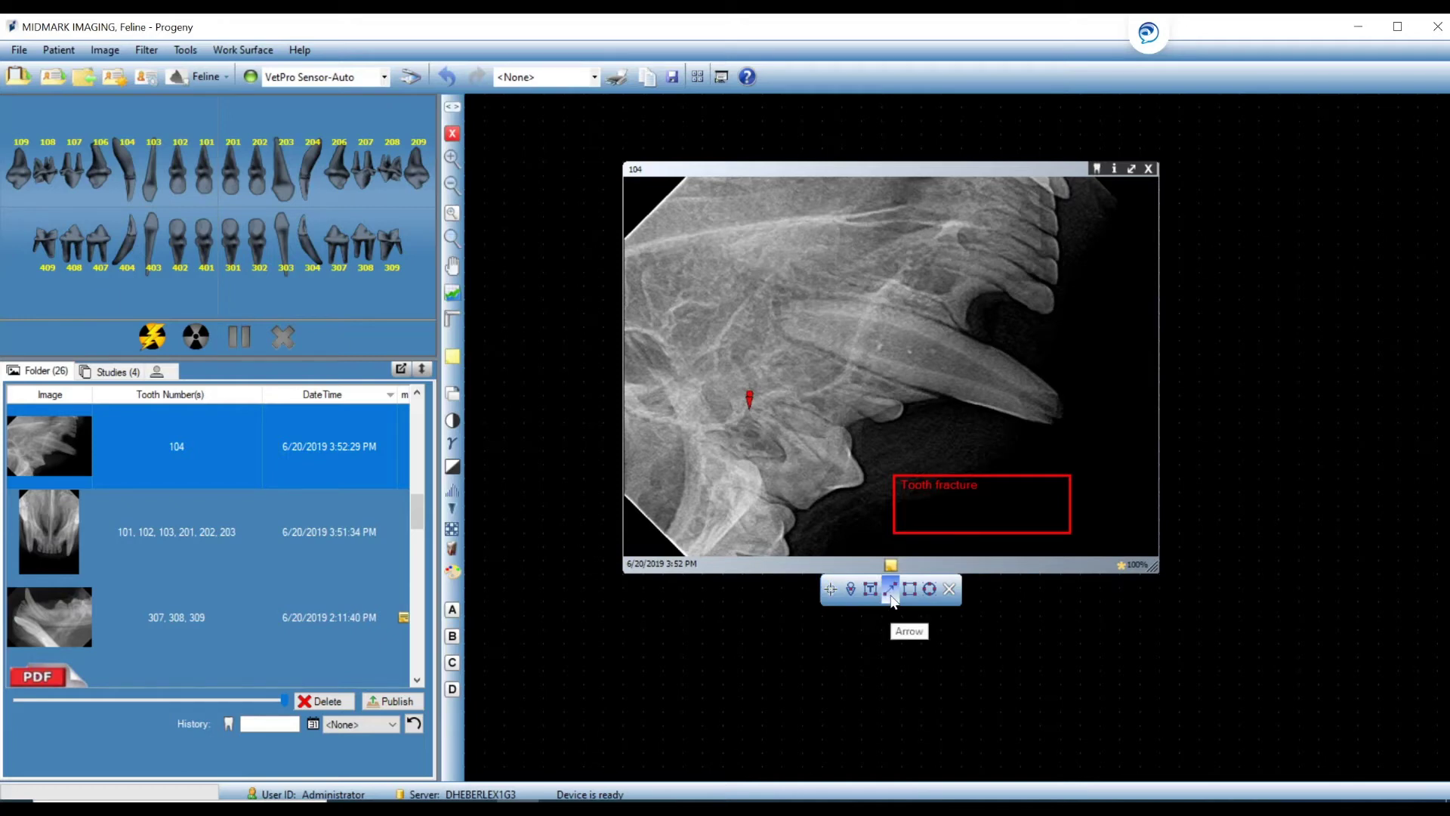
drag(1049, 421, 1007, 475)
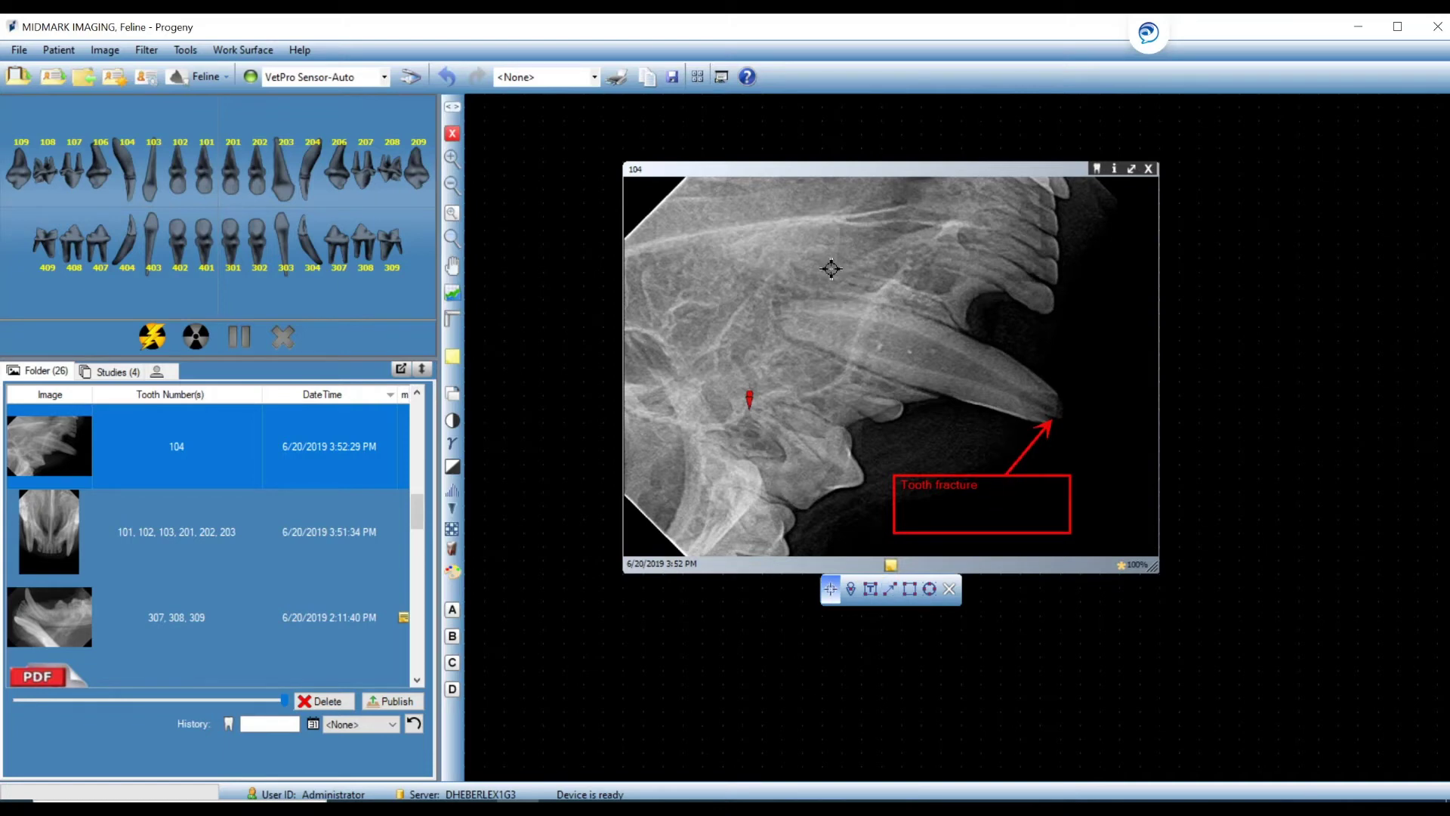
click(890, 588)
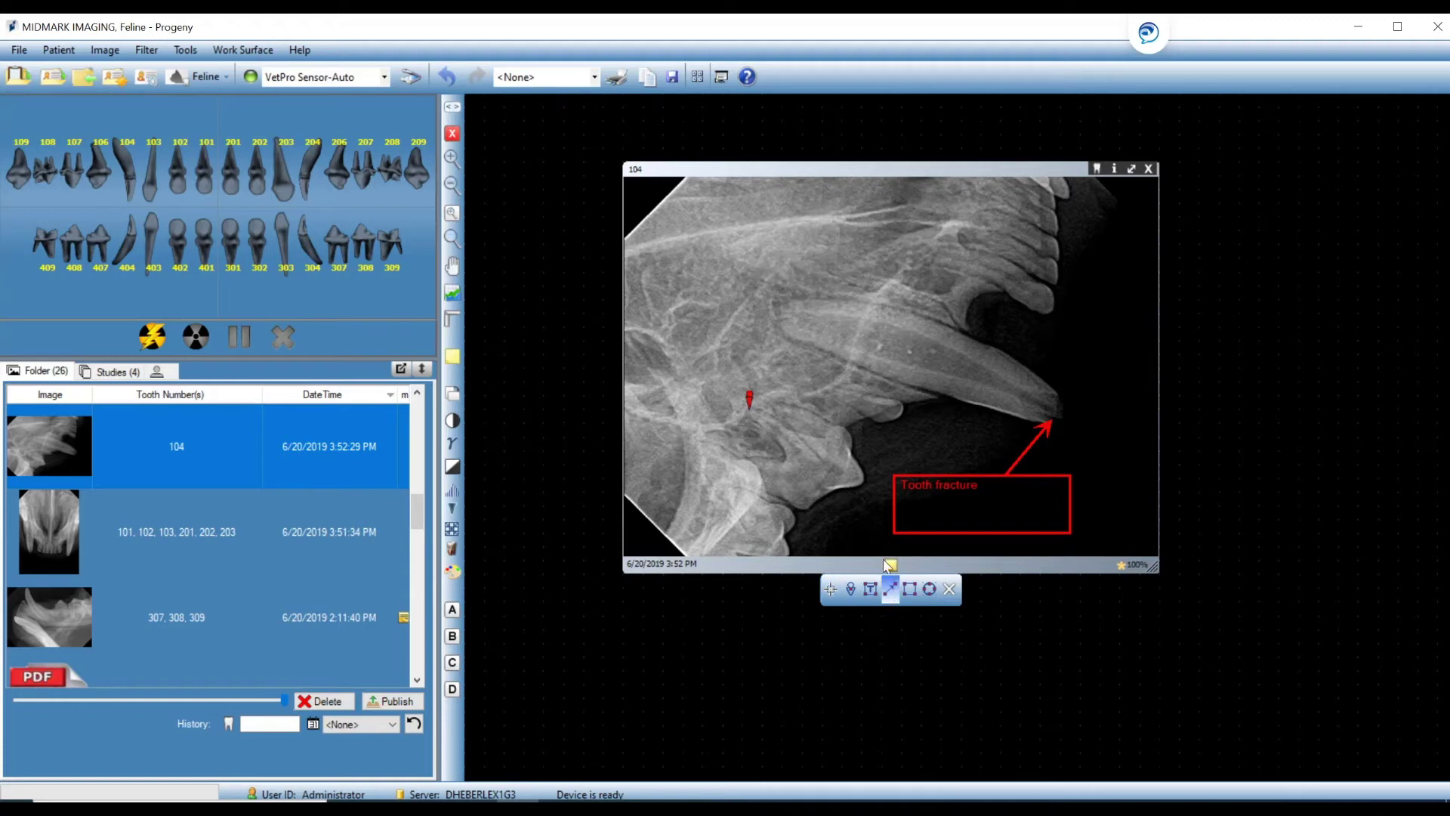
mouse_move(819, 293)
mouse_down()
mouse_move(769, 222)
mouse_move(734, 291)
mouse_move(781, 357)
mouse_move(730, 239)
mouse_move(848, 212)
mouse_move(926, 231)
mouse_move(757, 227)
mouse_move(746, 284)
mouse_up()
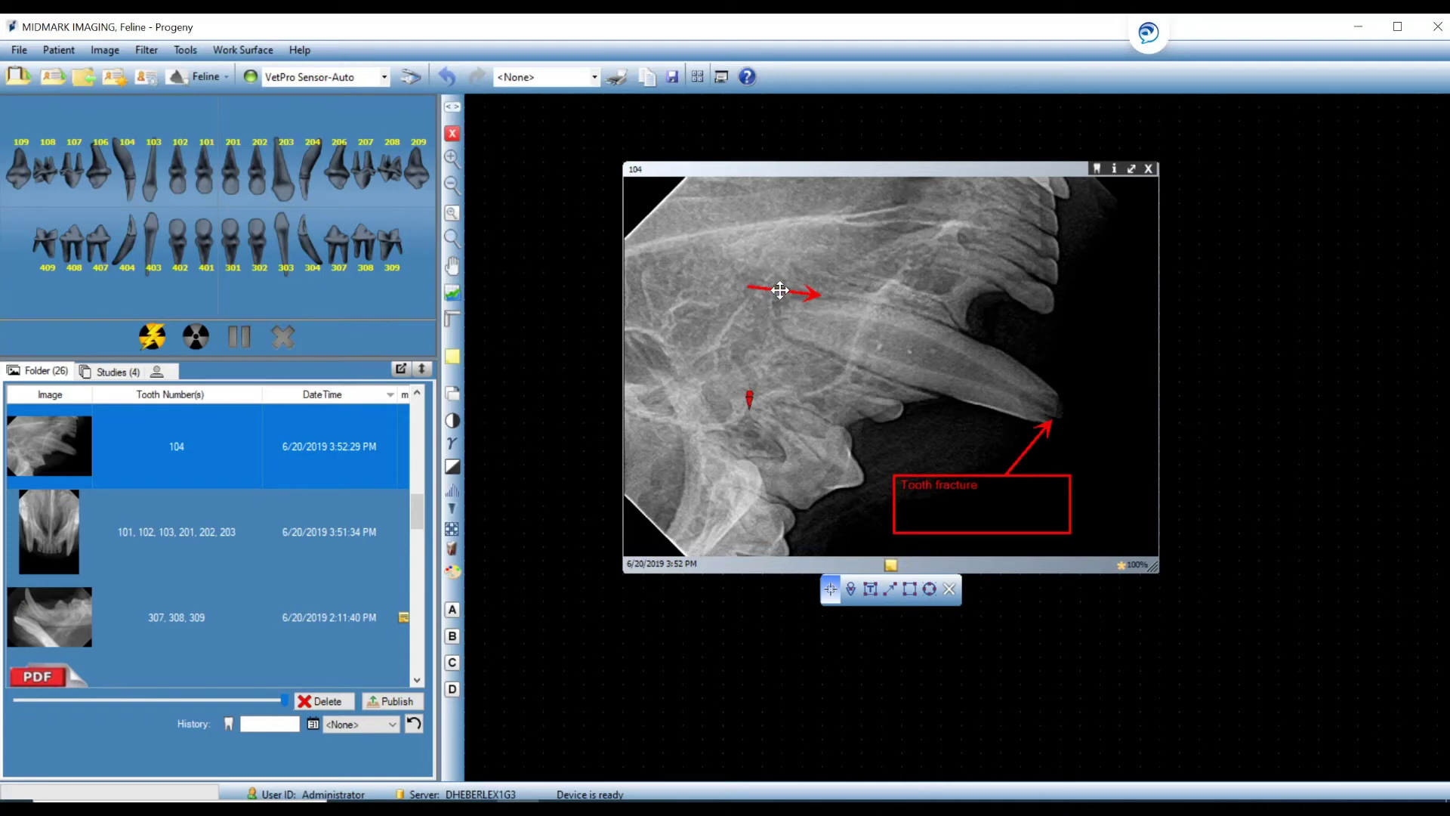
mouse_move(781, 290)
mouse_down()
mouse_move(787, 231)
mouse_move(905, 266)
mouse_move(897, 323)
mouse_move(793, 256)
mouse_move(748, 313)
mouse_move(731, 308)
mouse_up()
Draw a red rectangle framing the upper teeth.
click(910, 592)
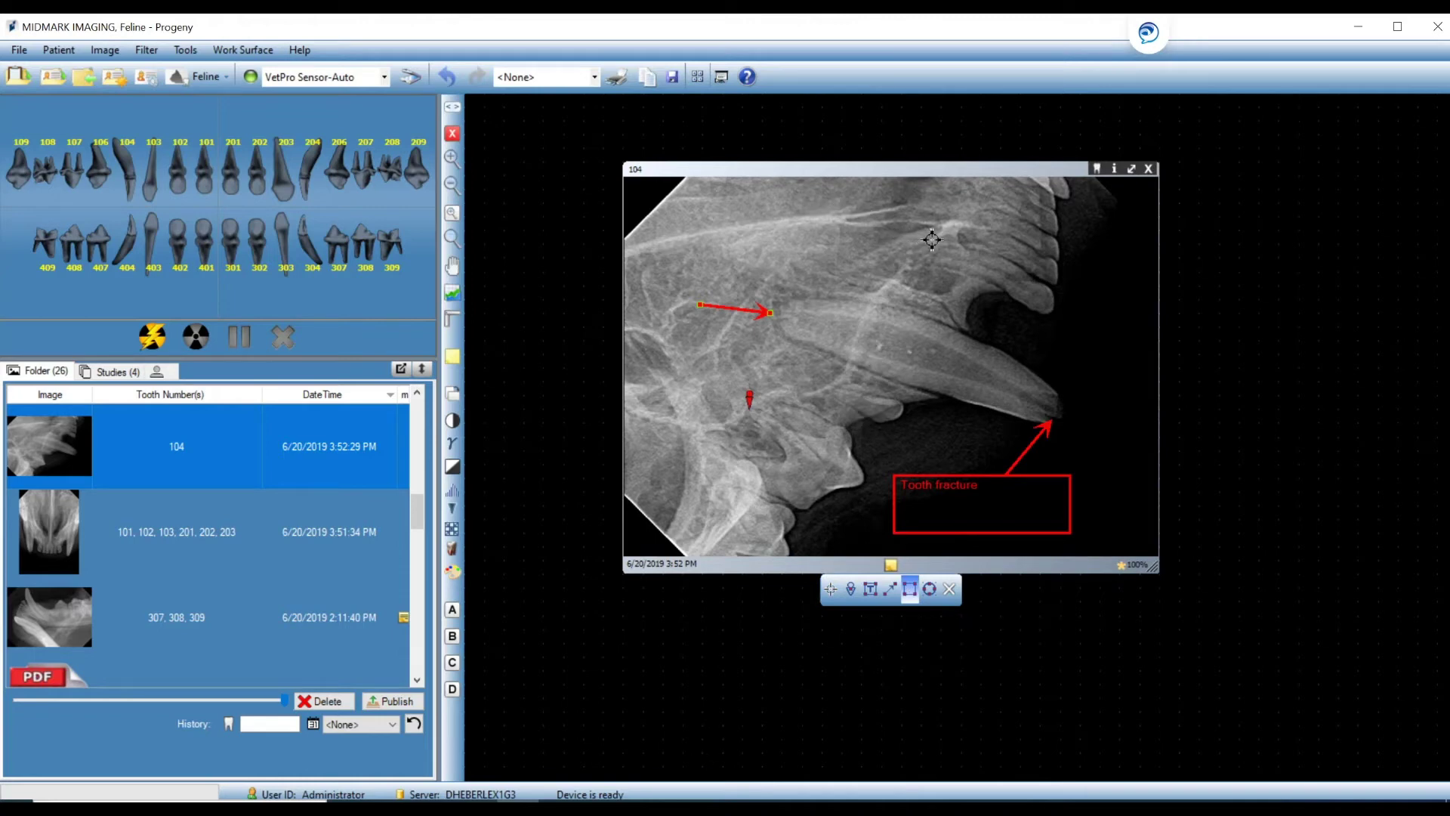
mouse_move(932, 238)
mouse_down()
mouse_move(992, 246)
mouse_move(1028, 282)
mouse_up()
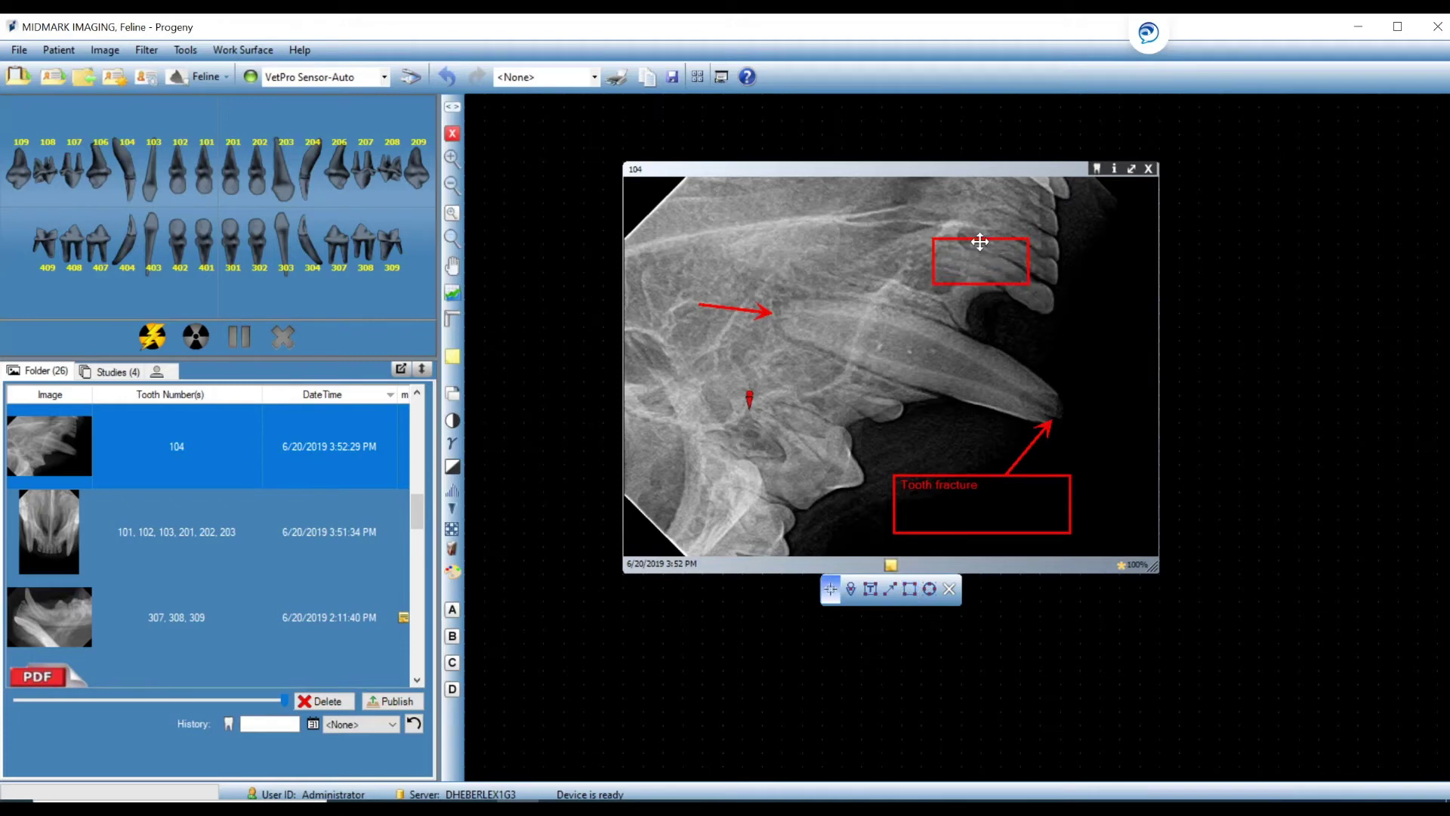
drag(960, 236, 935, 238)
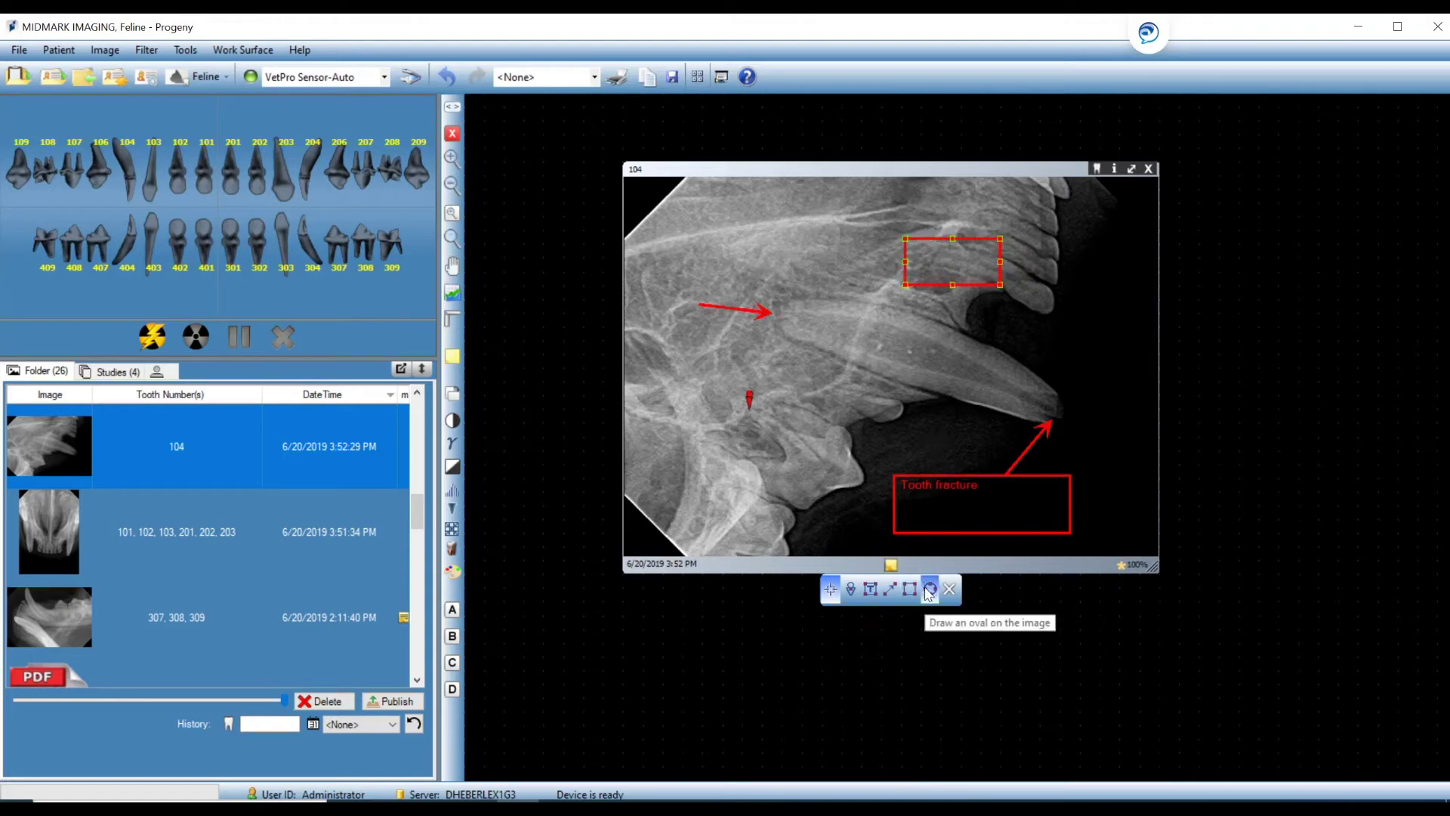
Circle the fractured tooth tip with a red oval, then close the annotation toolbar.
click(929, 590)
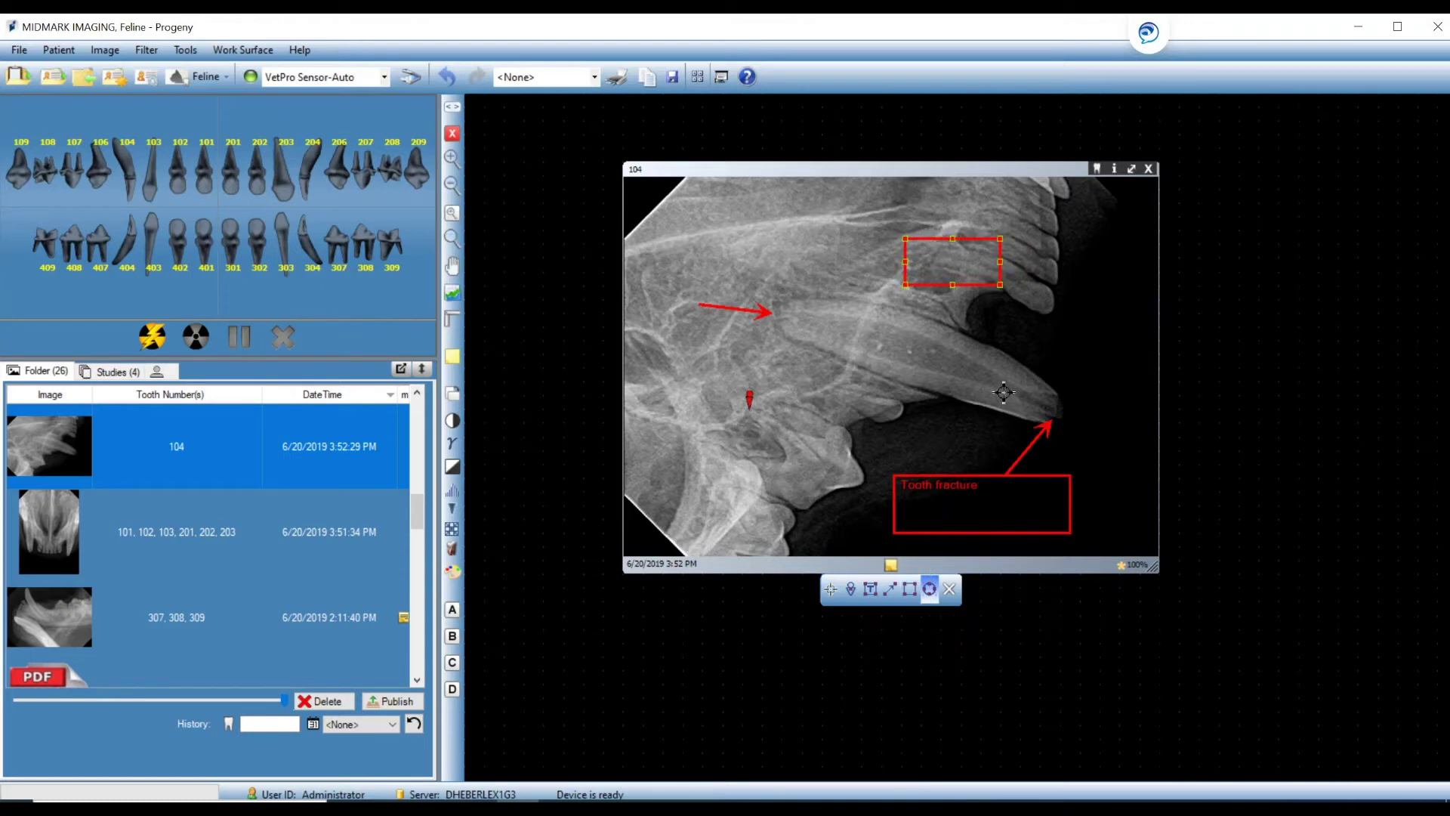
mouse_move(1003, 382)
mouse_down()
mouse_move(1076, 386)
mouse_move(1086, 416)
mouse_move(1045, 361)
mouse_up()
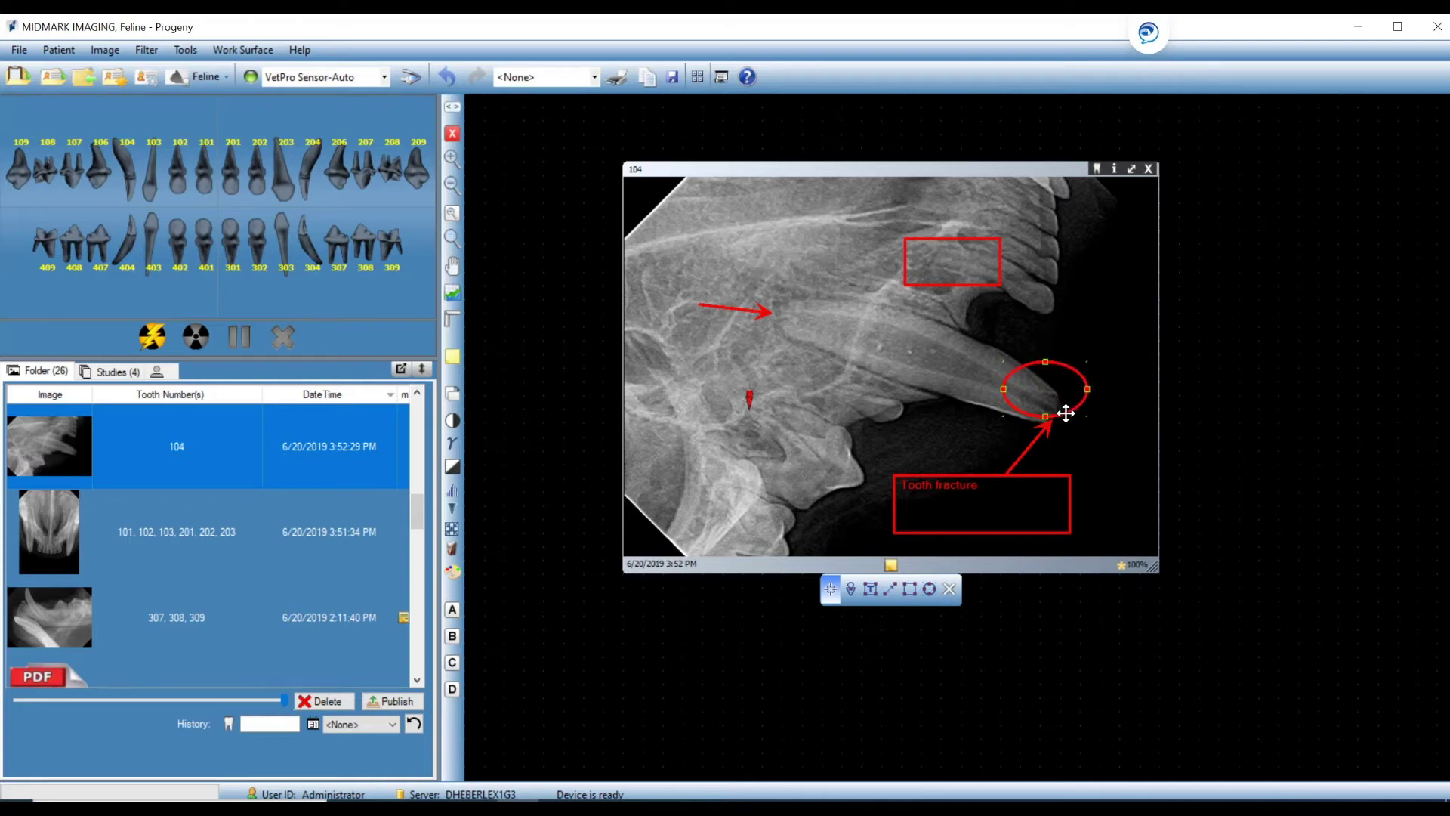
mouse_move(1065, 411)
mouse_down()
mouse_move(1092, 448)
mouse_move(1063, 425)
mouse_up()
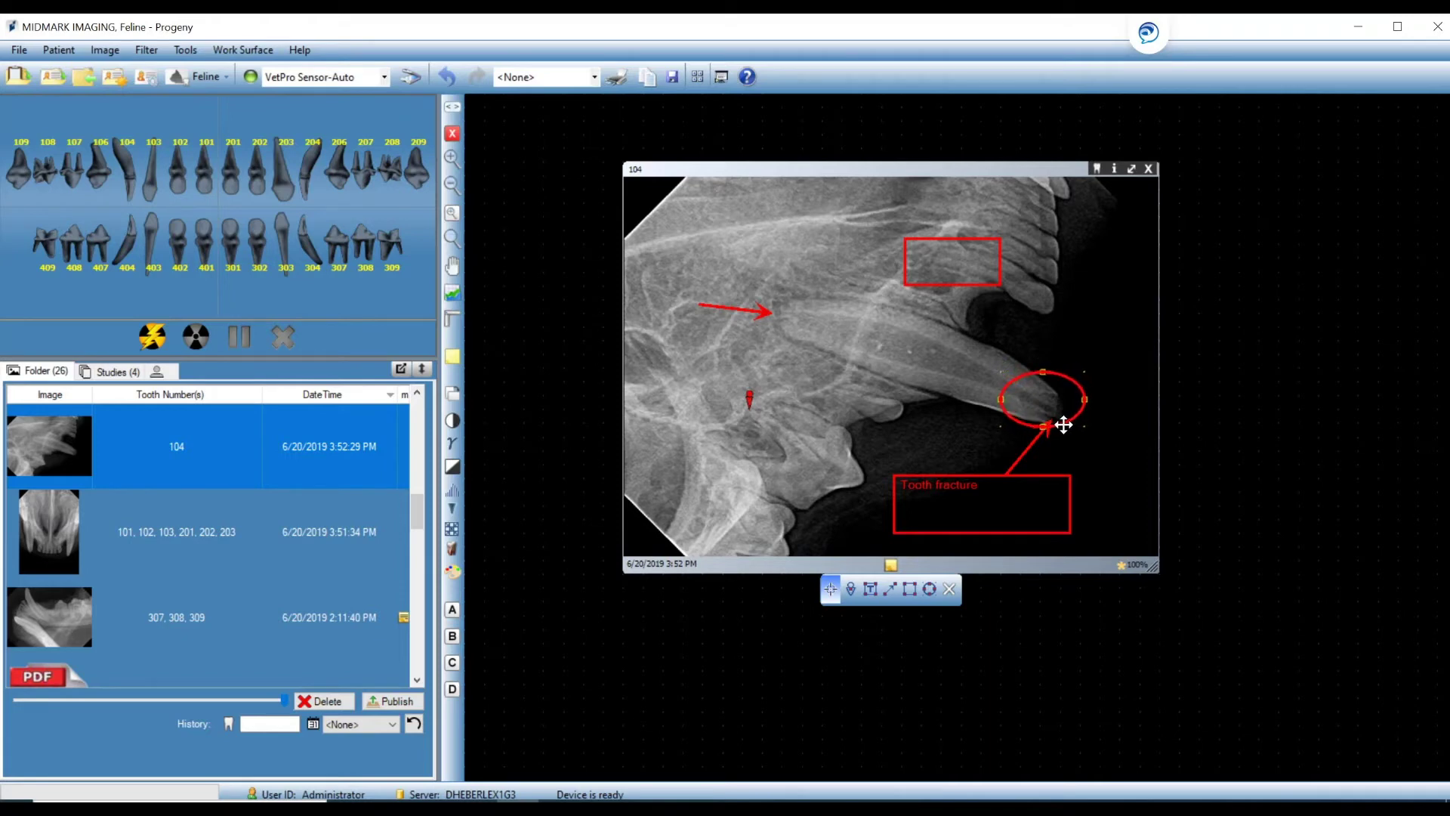
click(1123, 477)
click(950, 589)
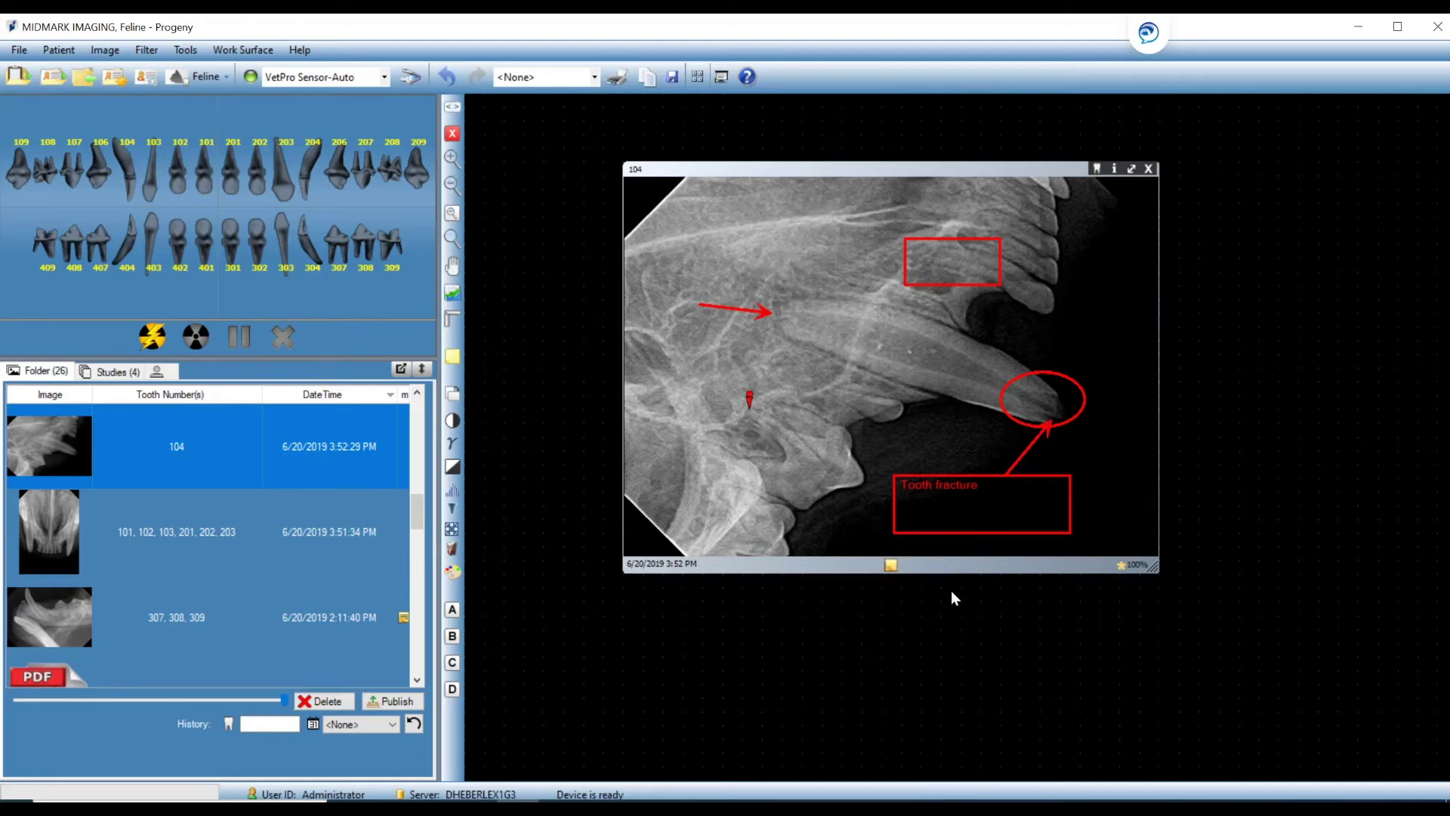
Delete the middle arrow and the pin marker from the tooth 104 X-ray.
click(455, 321)
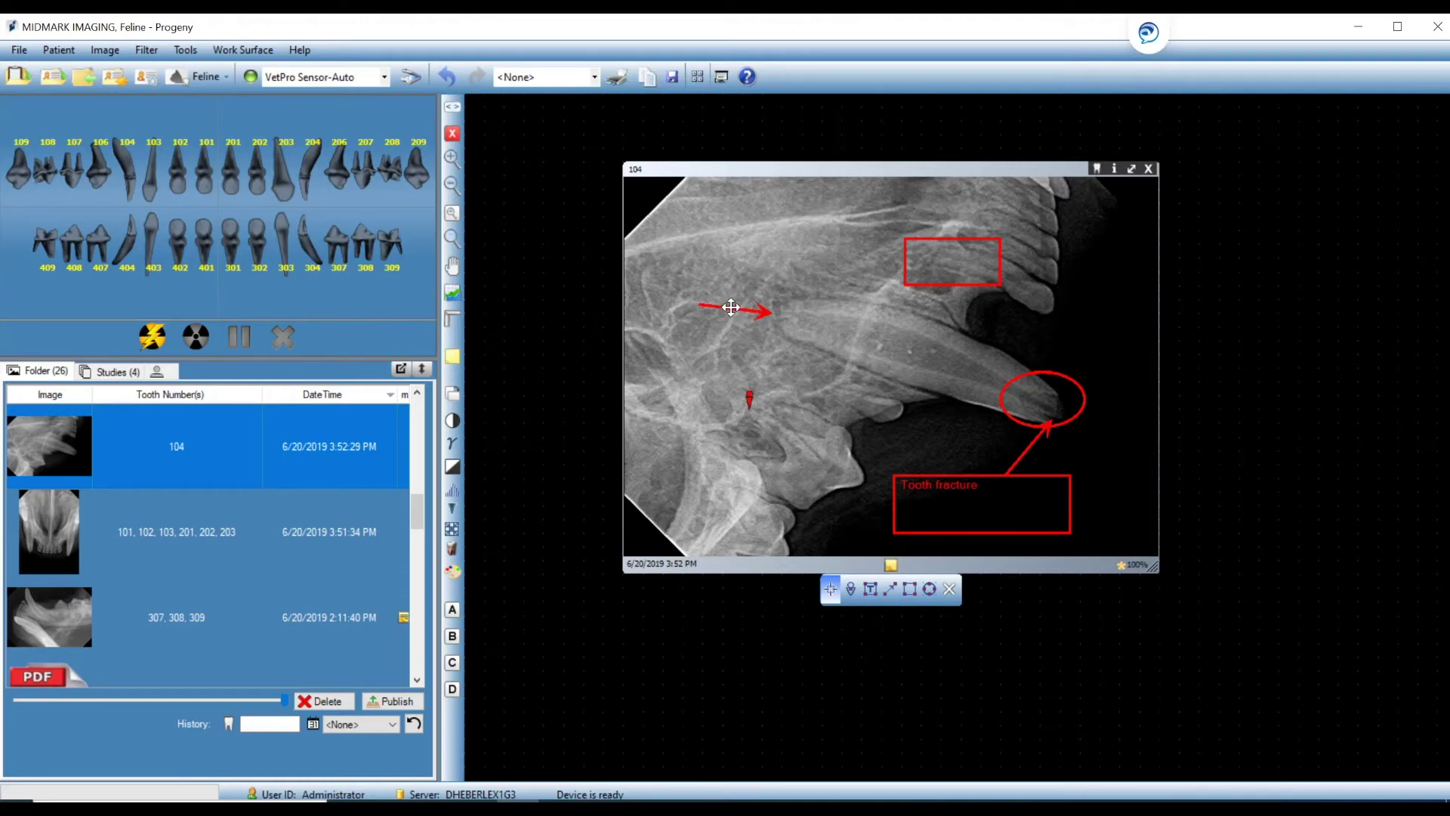
click(731, 307)
key(Delete)
click(750, 398)
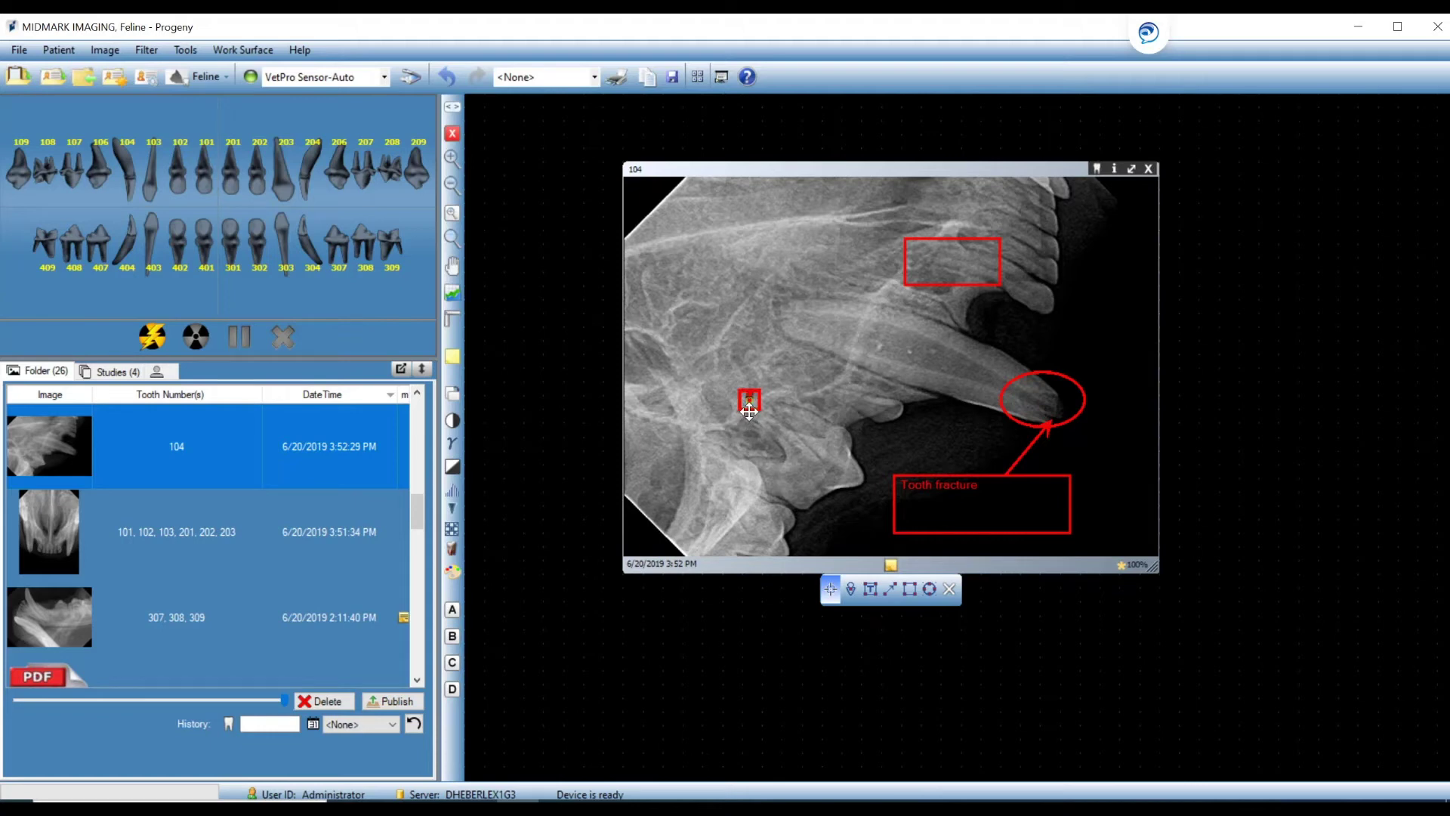
key(Delete)
key(Delete)
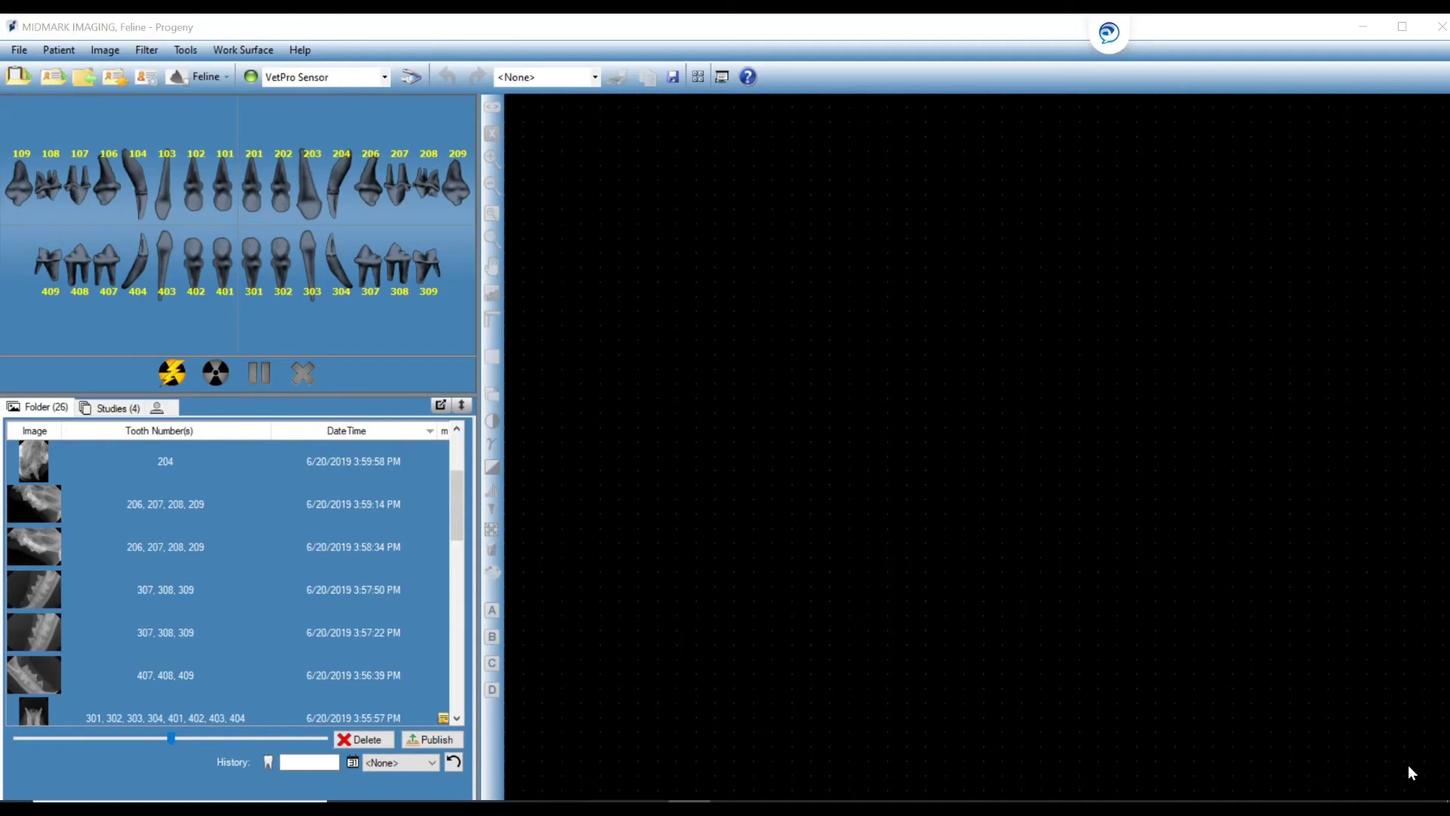
click(1408, 765)
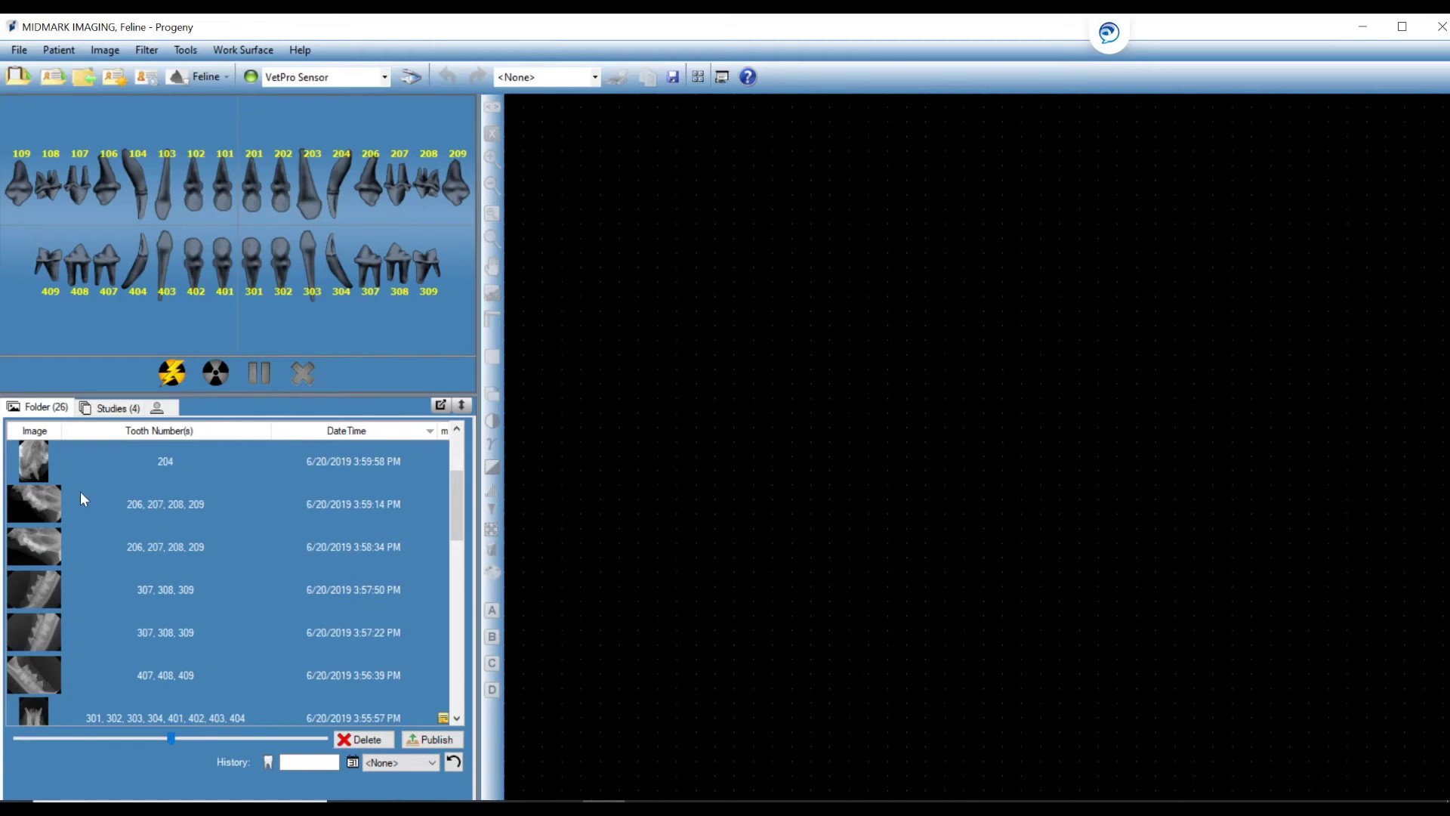
Browse the four saved studies with smaller thumbnails, then scroll back up.
click(123, 408)
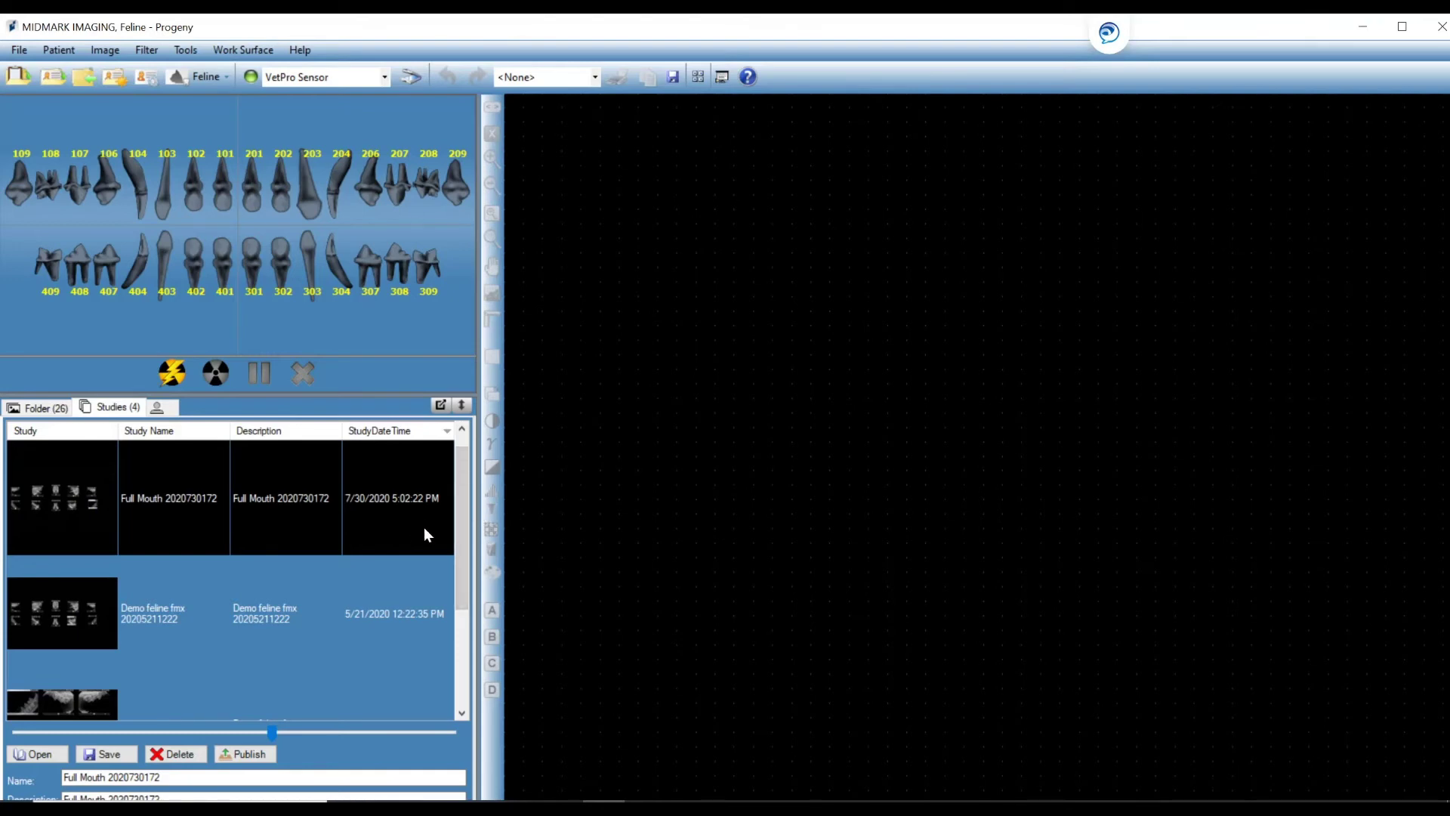
drag(460, 504, 464, 575)
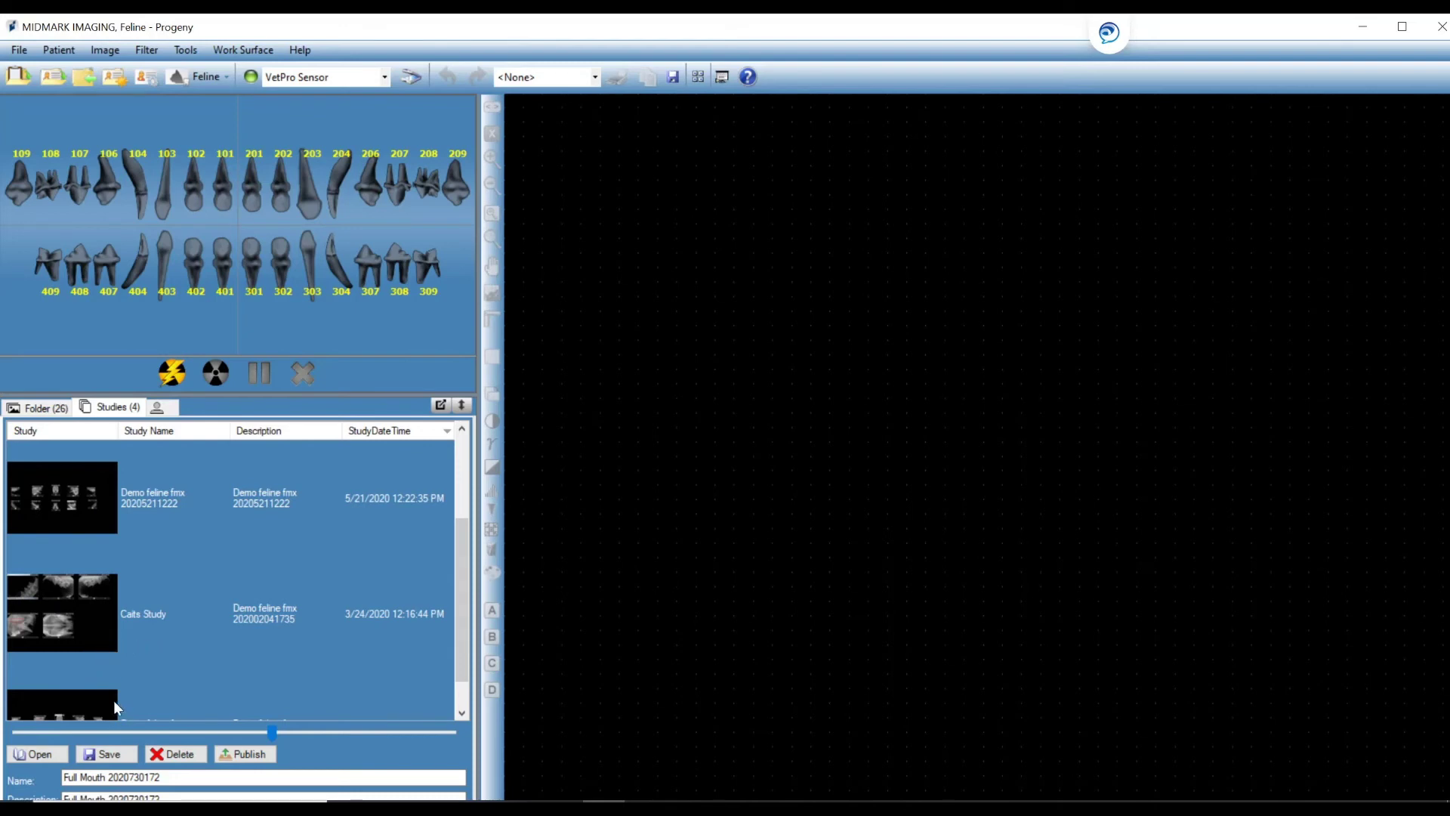
drag(274, 727, 382, 737)
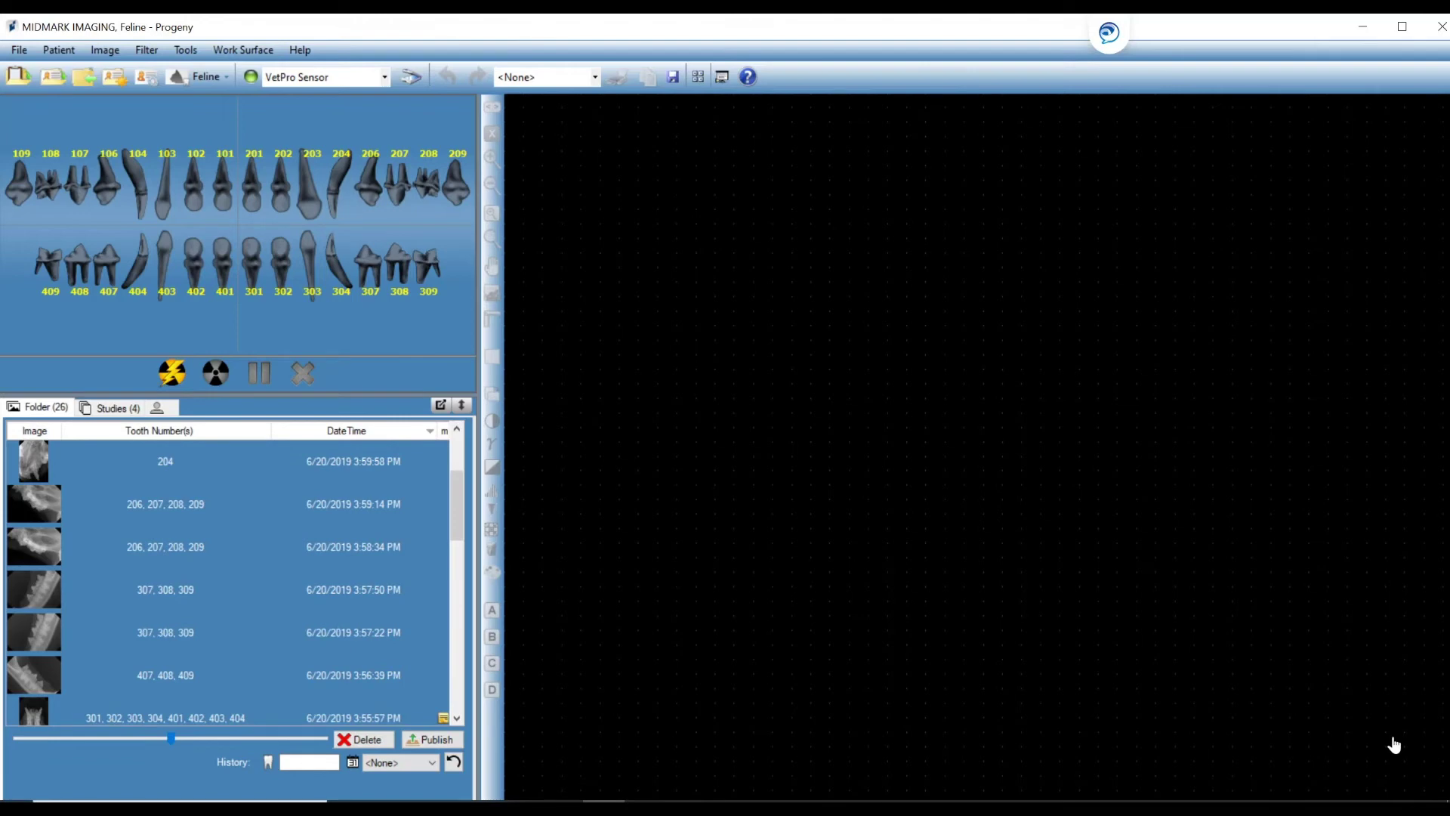
scroll(238, 555, up, 1)
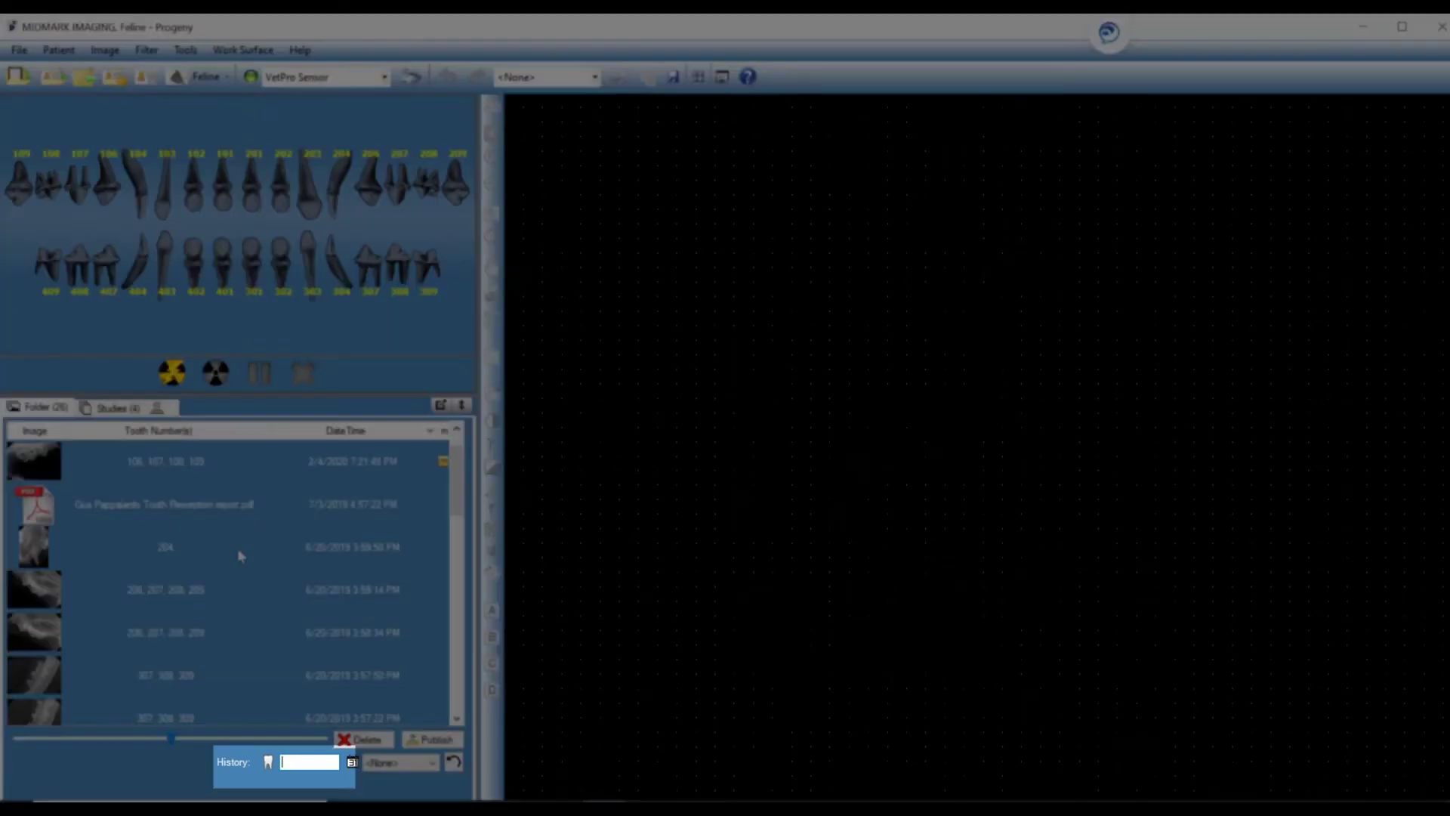
Filter to tooth 108 and tile the 2/4/2020, 6/20/2019 and 7/10/2013 106–109 radiographs side by side.
text(108)
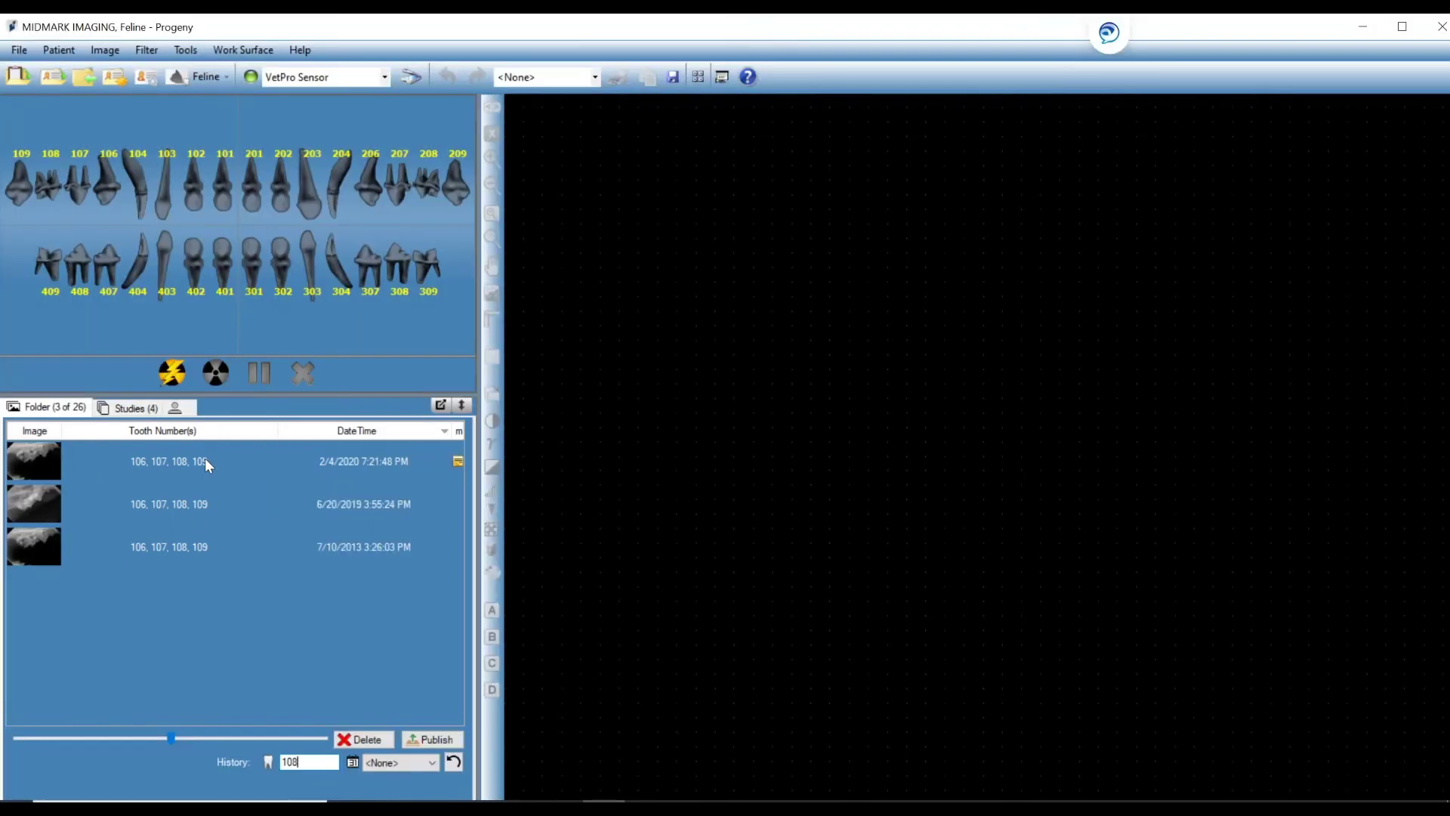
click(206, 458)
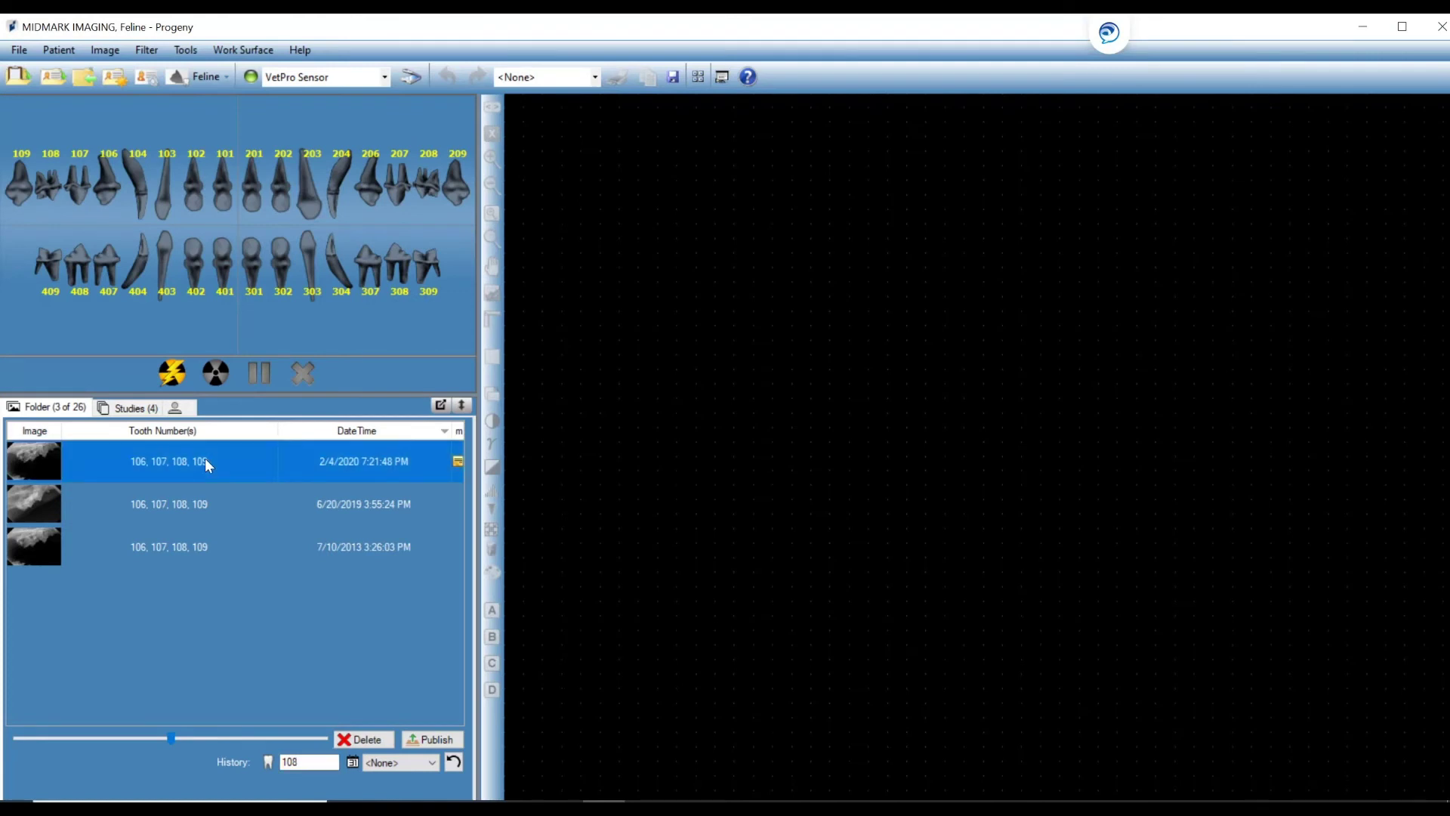
ctrl+click(211, 491)
ctrl+click(230, 548)
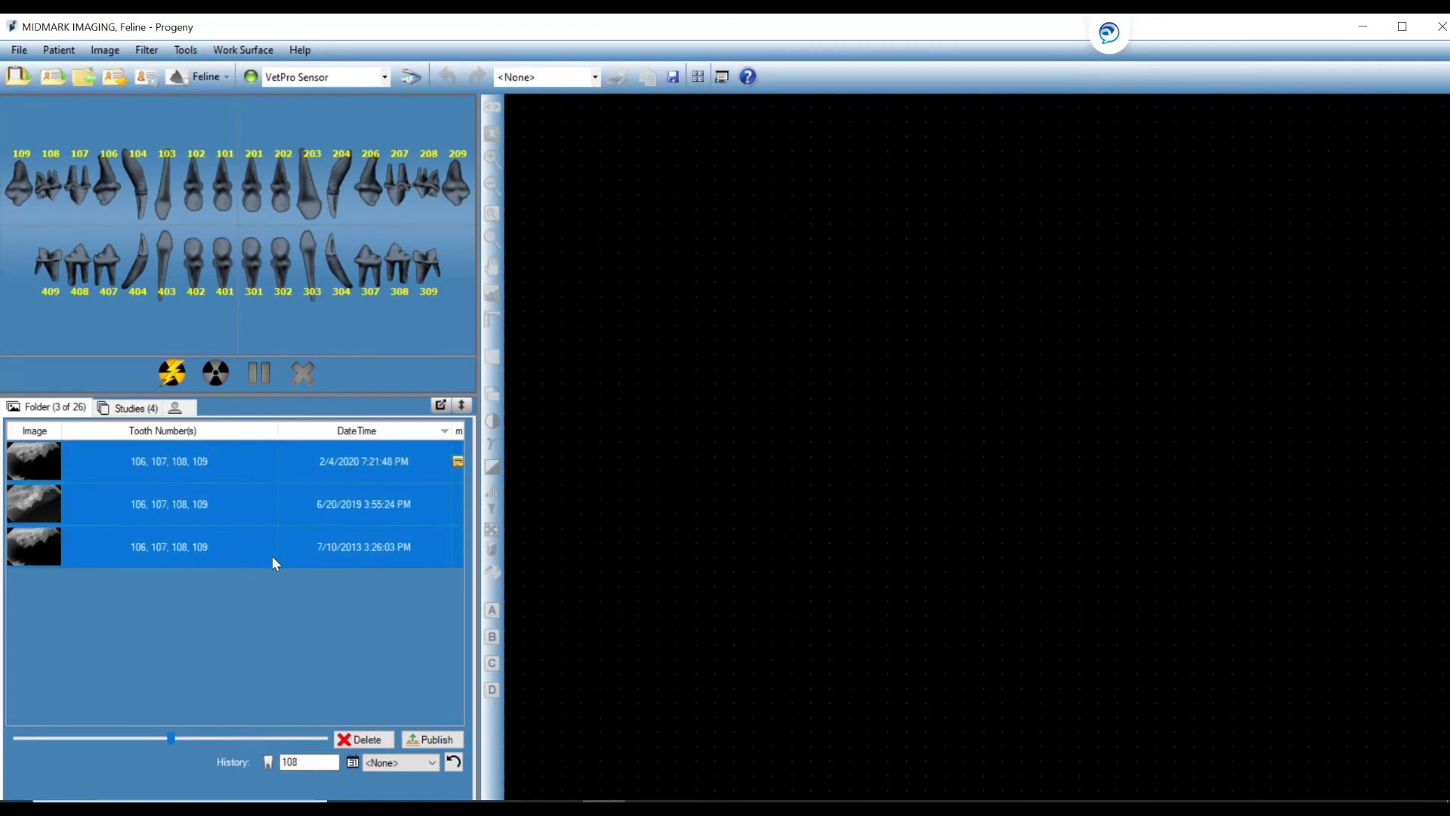
drag(457, 559, 888, 394)
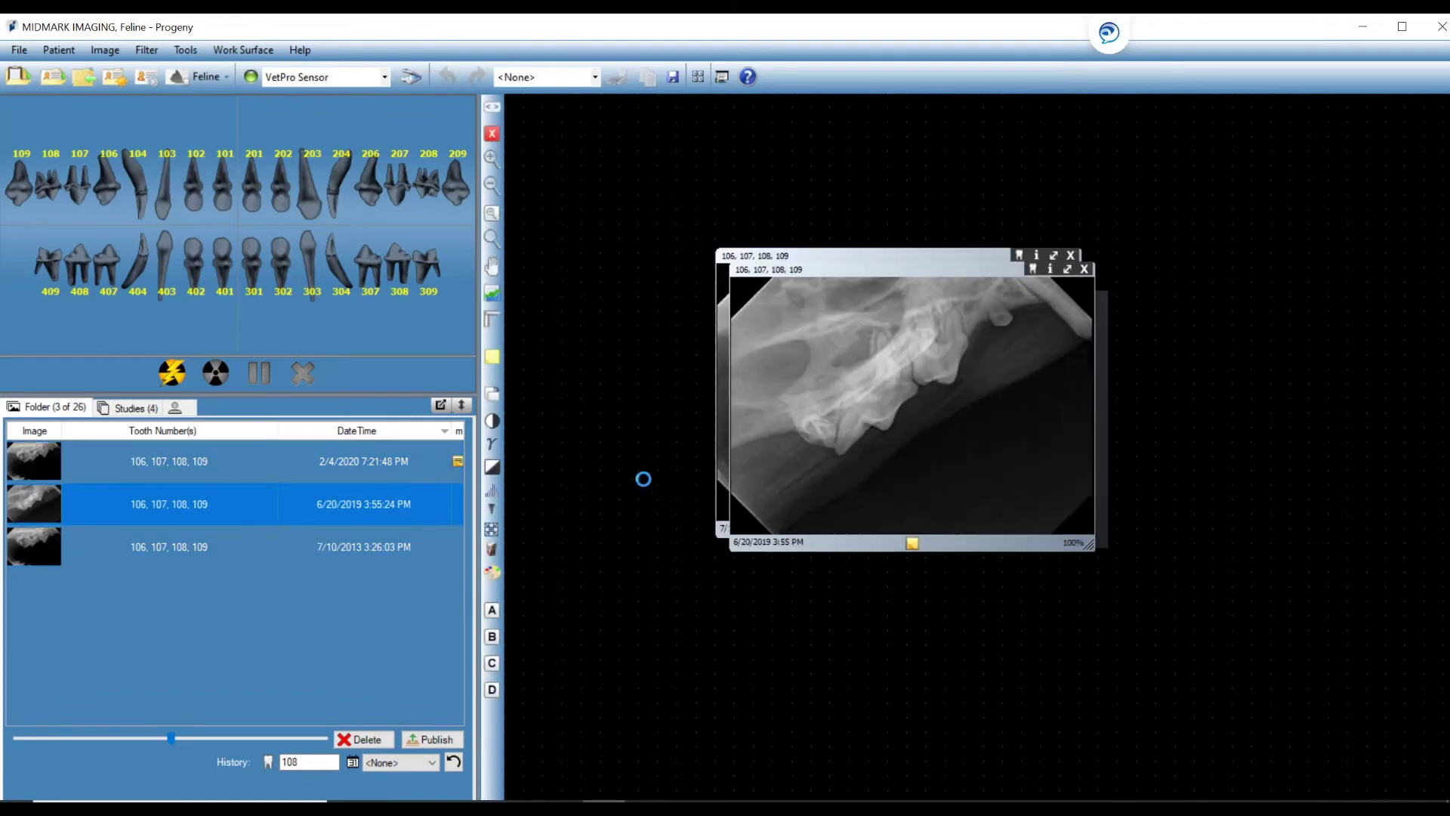
right_click(586, 296)
click(618, 368)
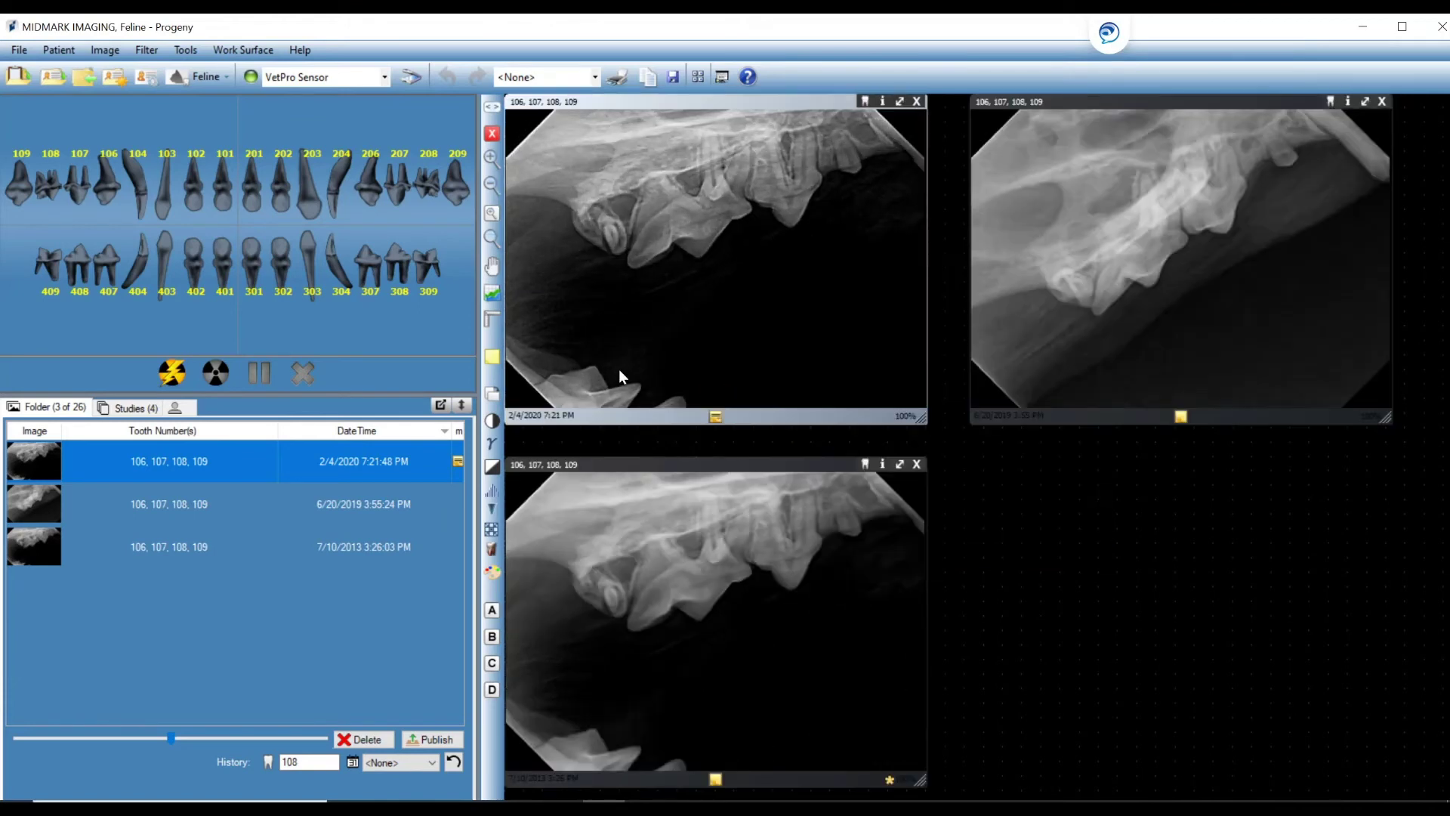
click(36, 408)
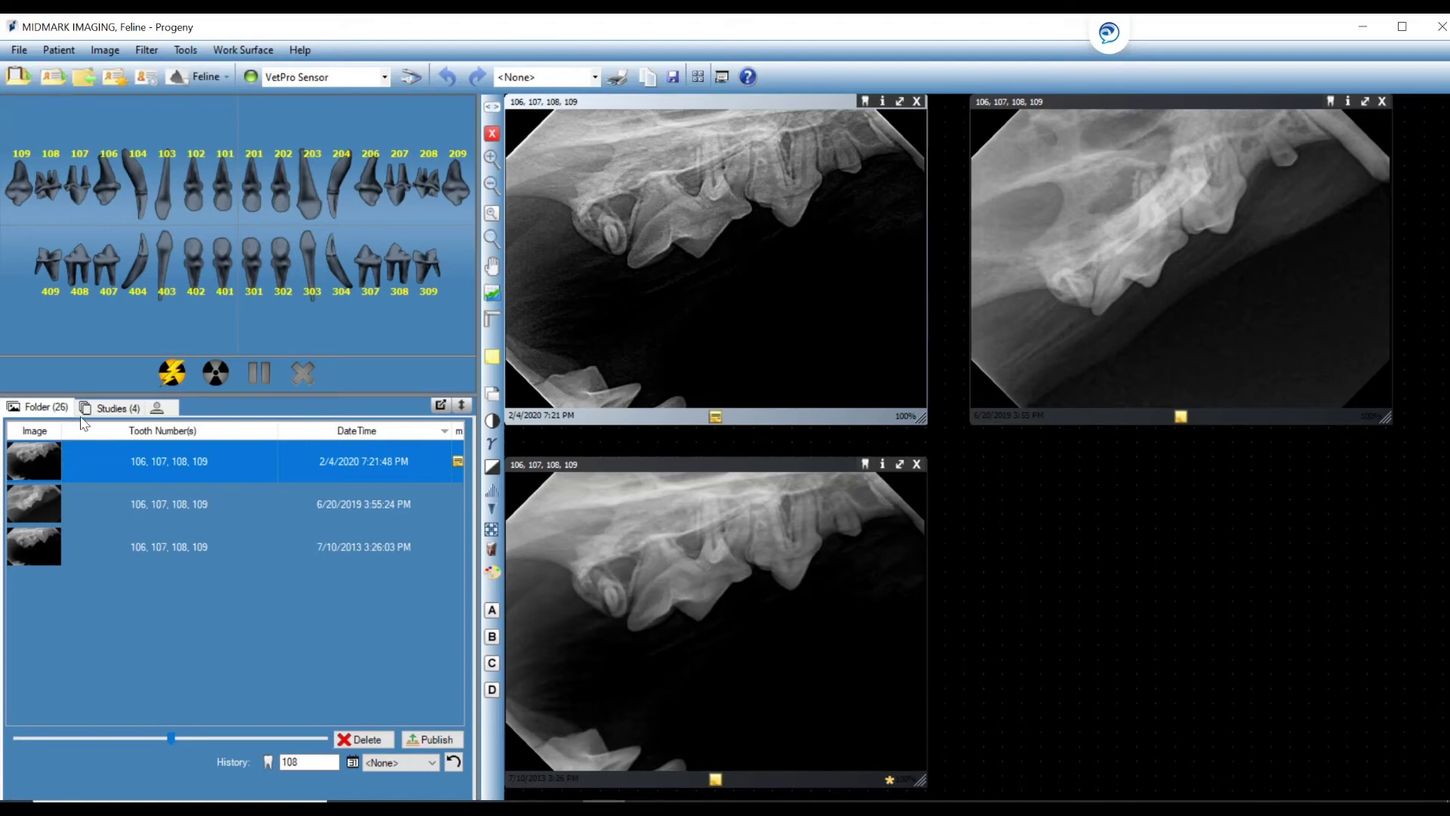
Save the images as study '108' described 'Upper right cheek teeth', then remove all from the surface.
click(120, 410)
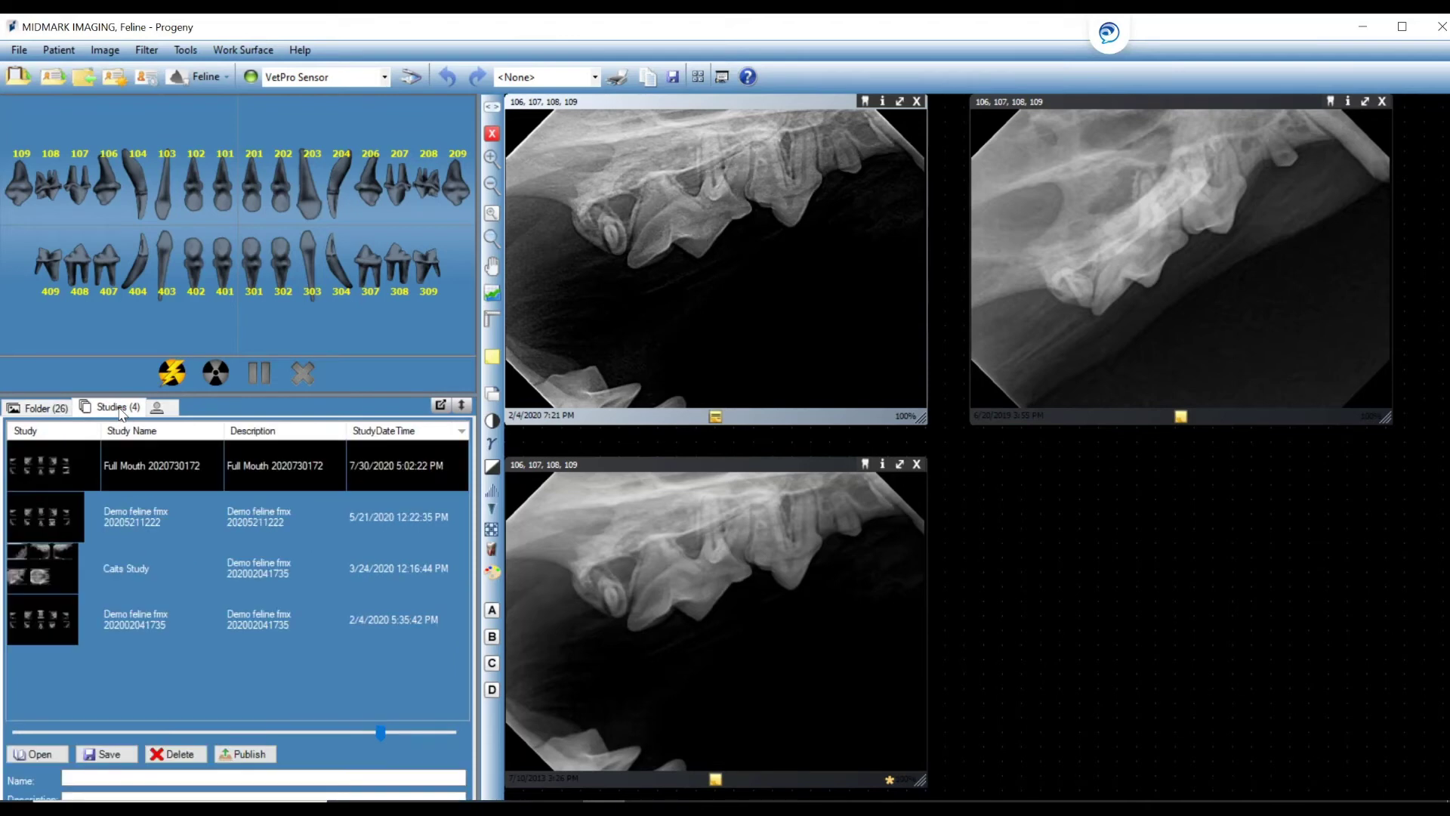
click(76, 777)
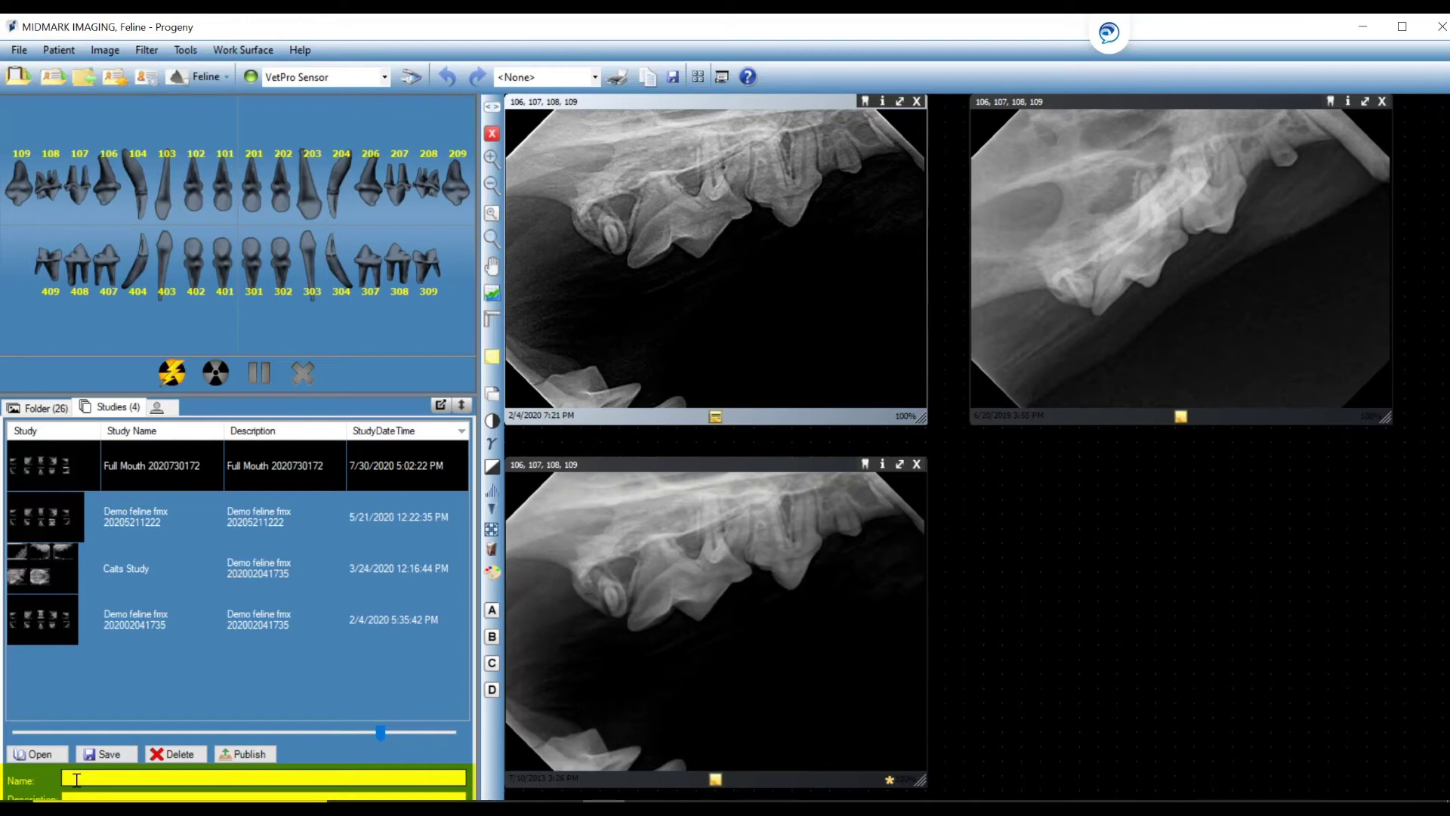
click(77, 779)
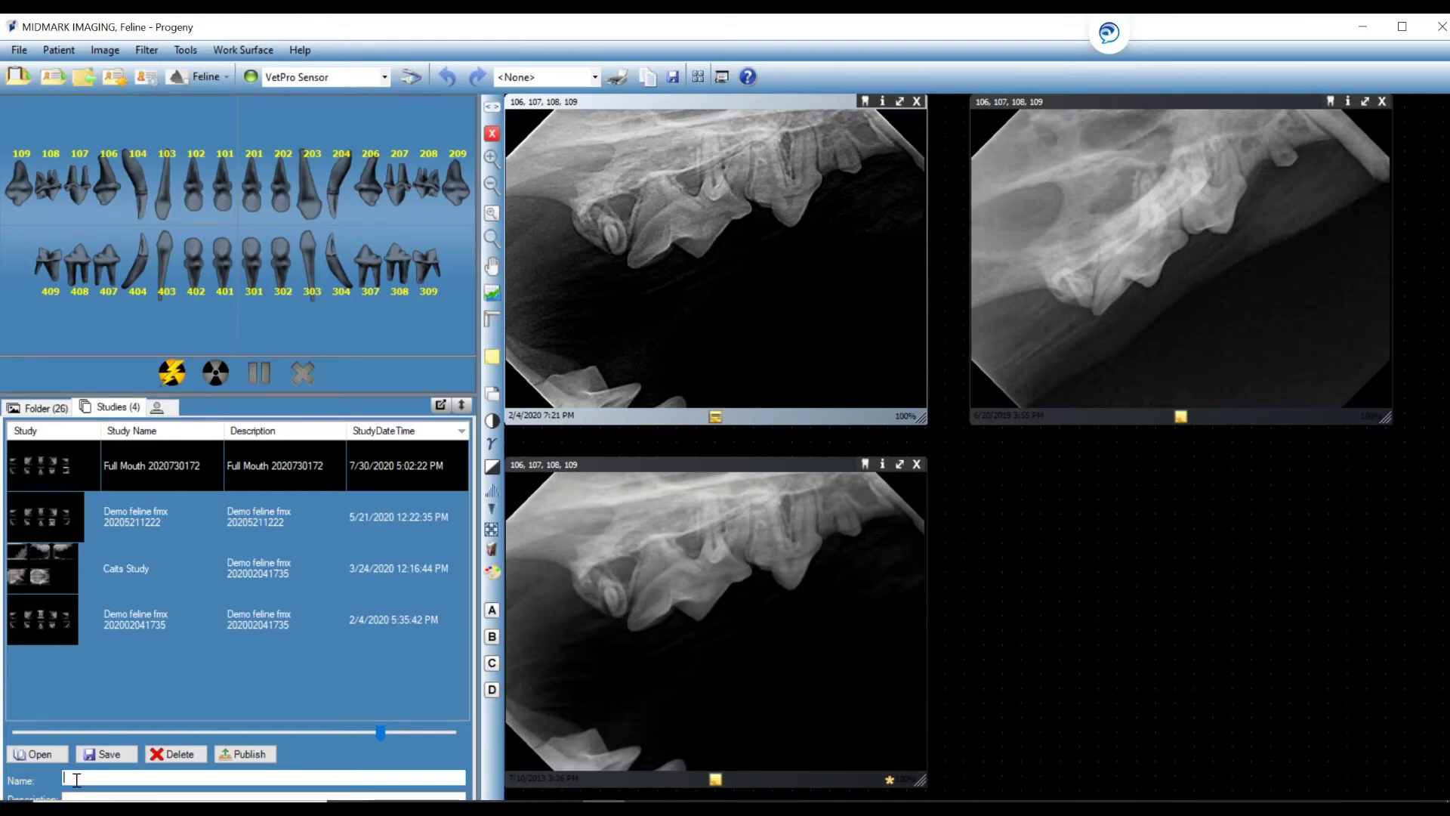
text(108)
click(79, 795)
text(Upper right)
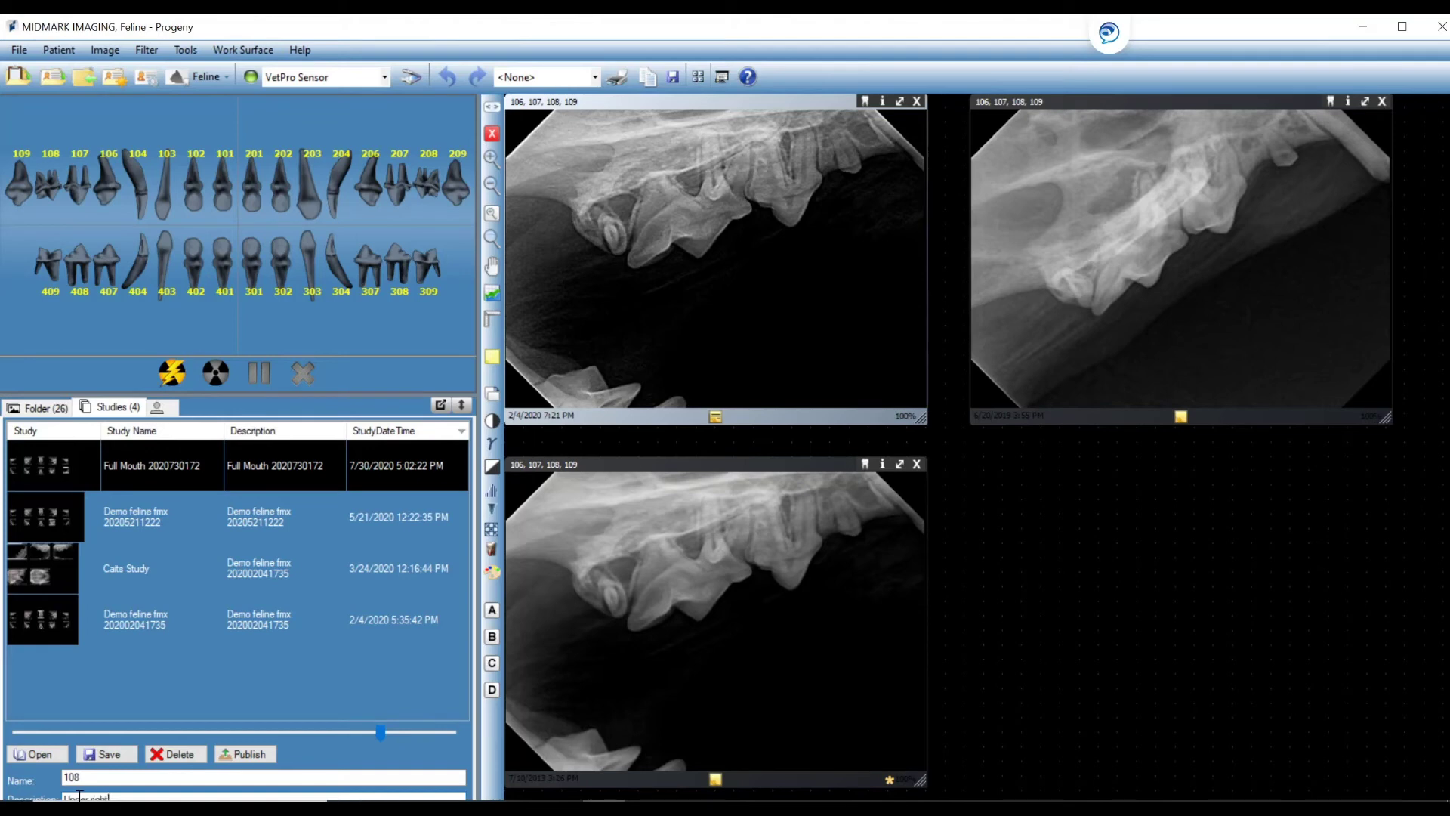
text( c)
text(heek tee)
text(oot)
click(109, 754)
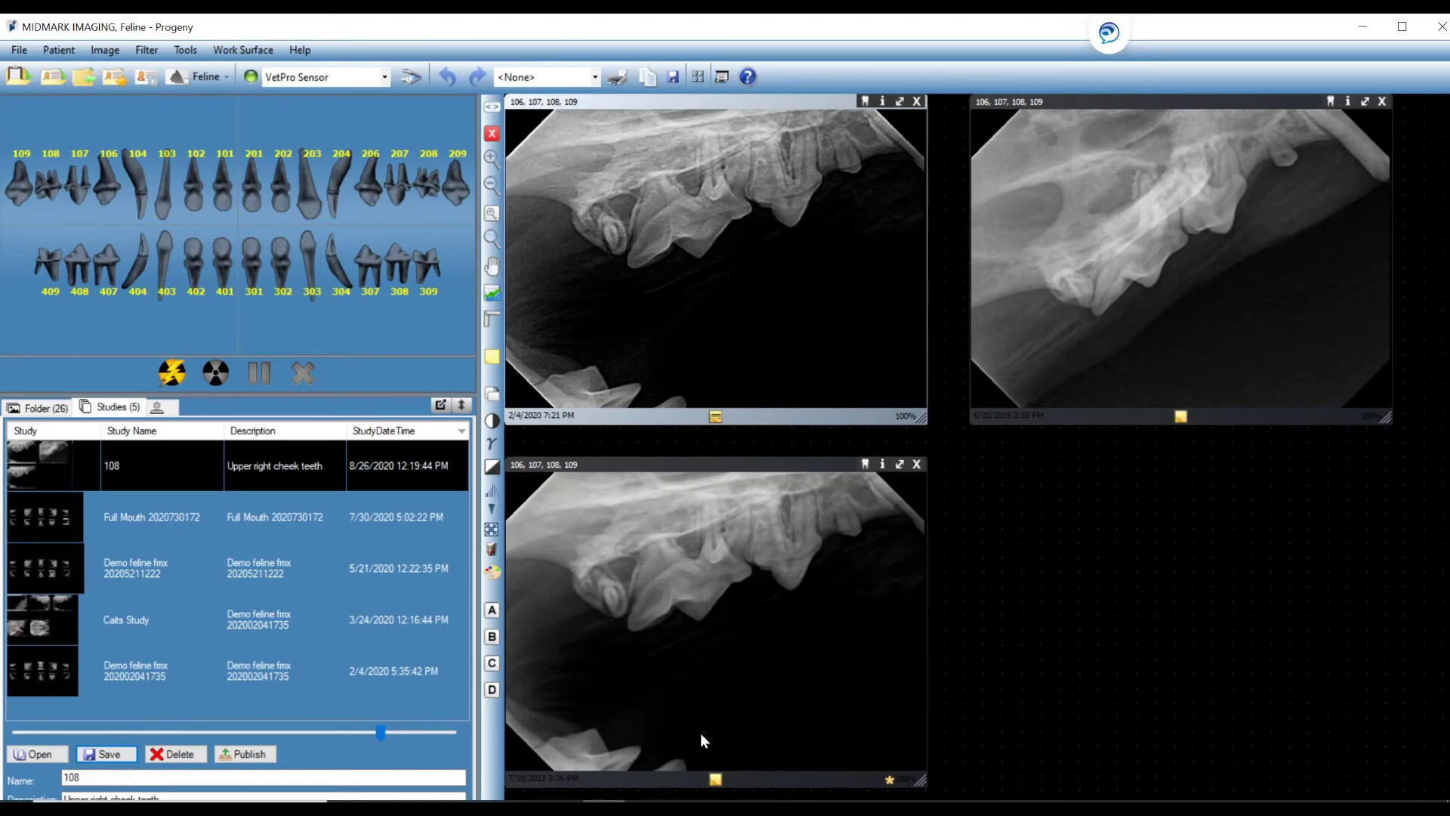
right_click(1024, 626)
click(1058, 753)
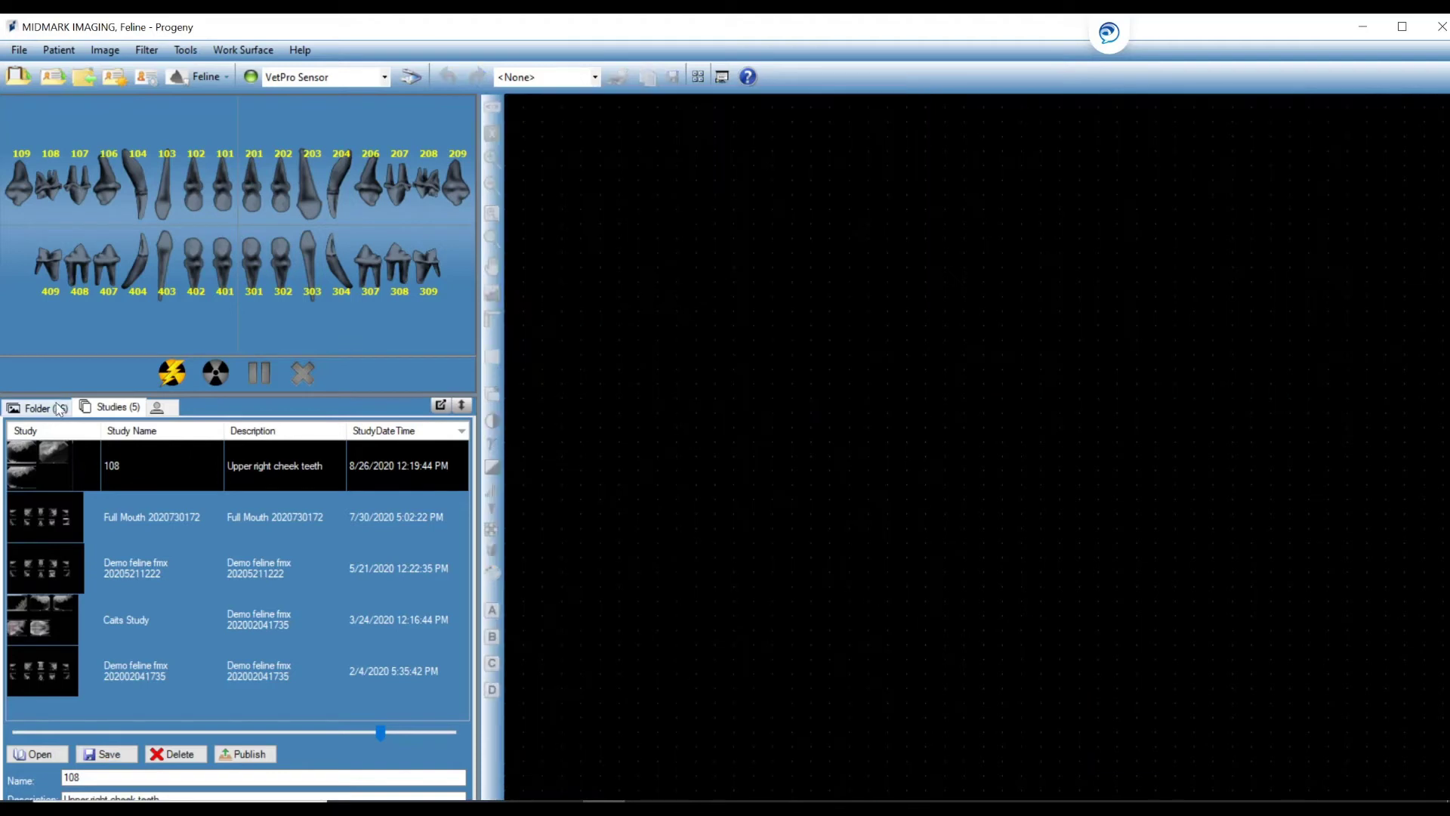
Reopen study 108's three radiographs on the work surface from the Studies list.
click(59, 408)
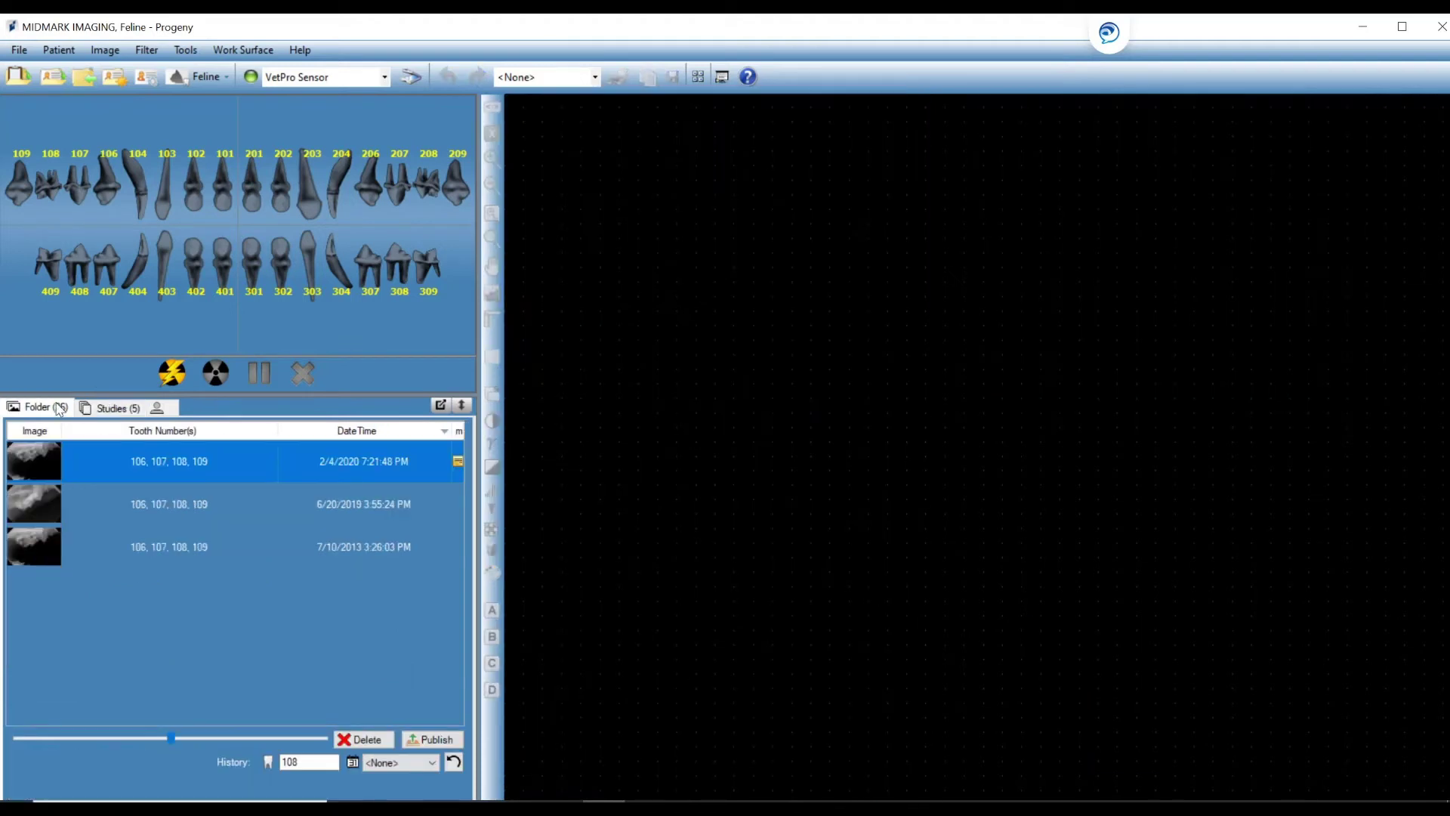
click(114, 409)
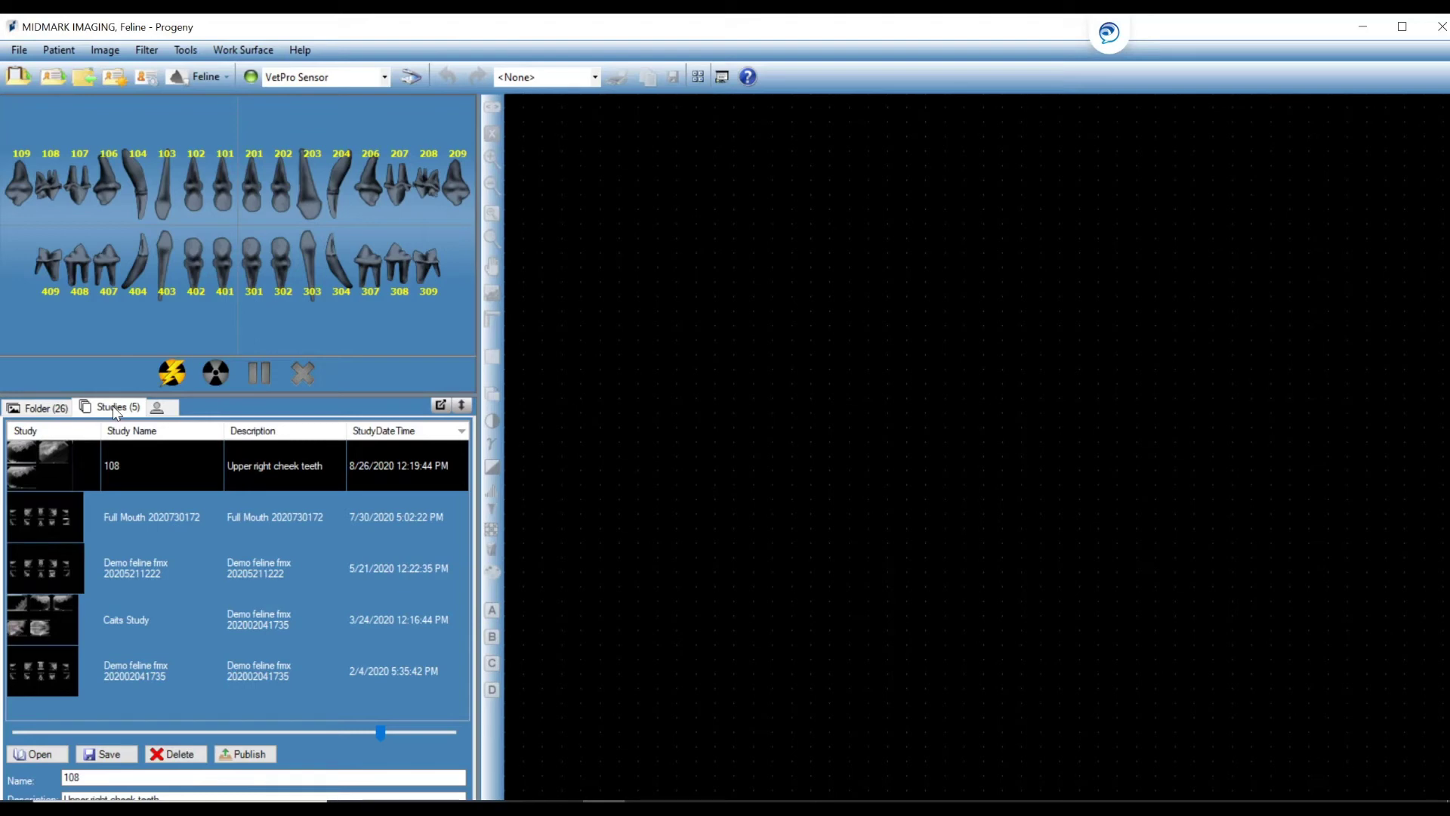
double_click(132, 461)
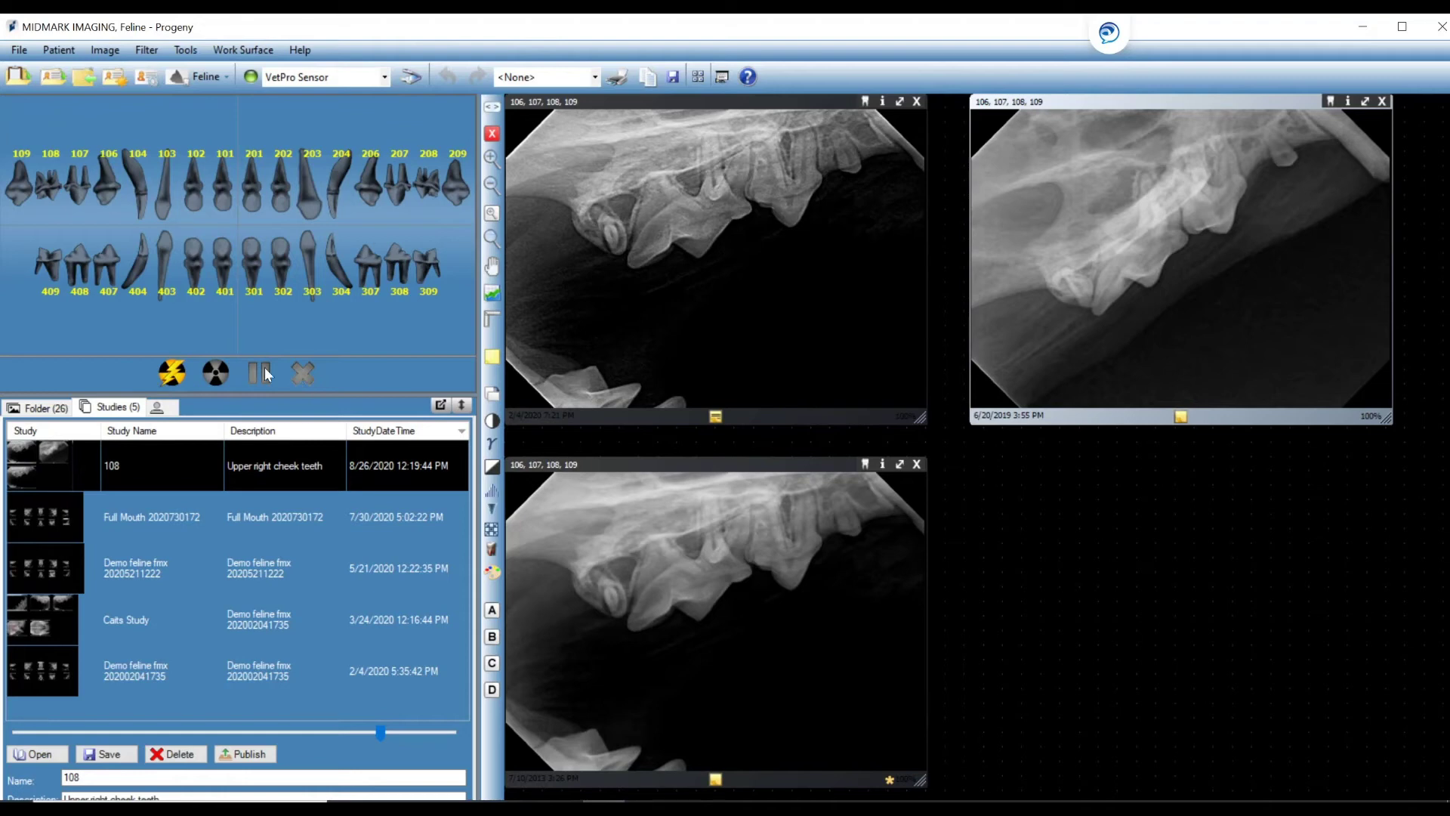
Clear the tooth History filter so all 26 folder images are listed.
click(53, 409)
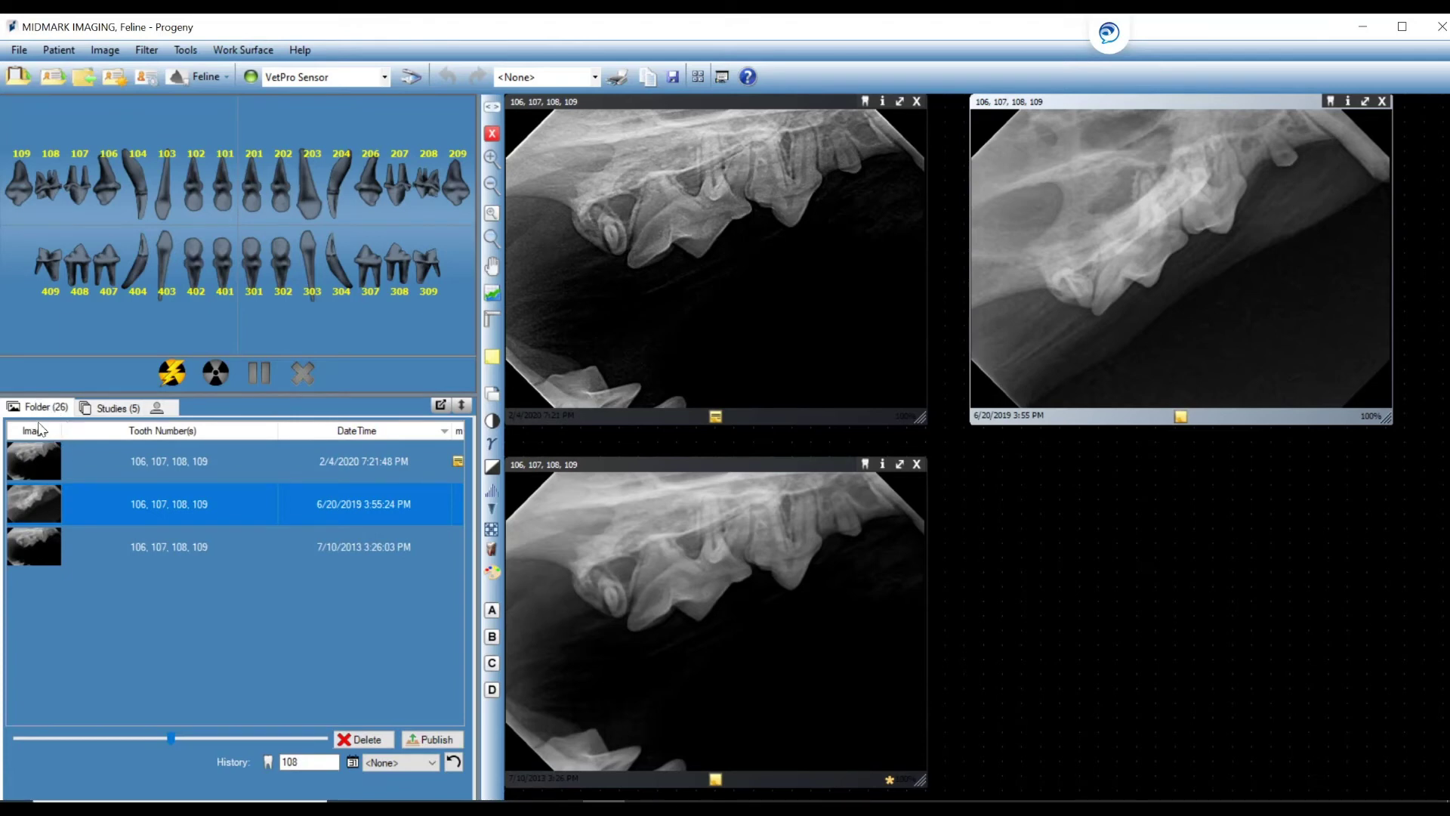
double_click(305, 761)
text(1)
key(BackSpace)
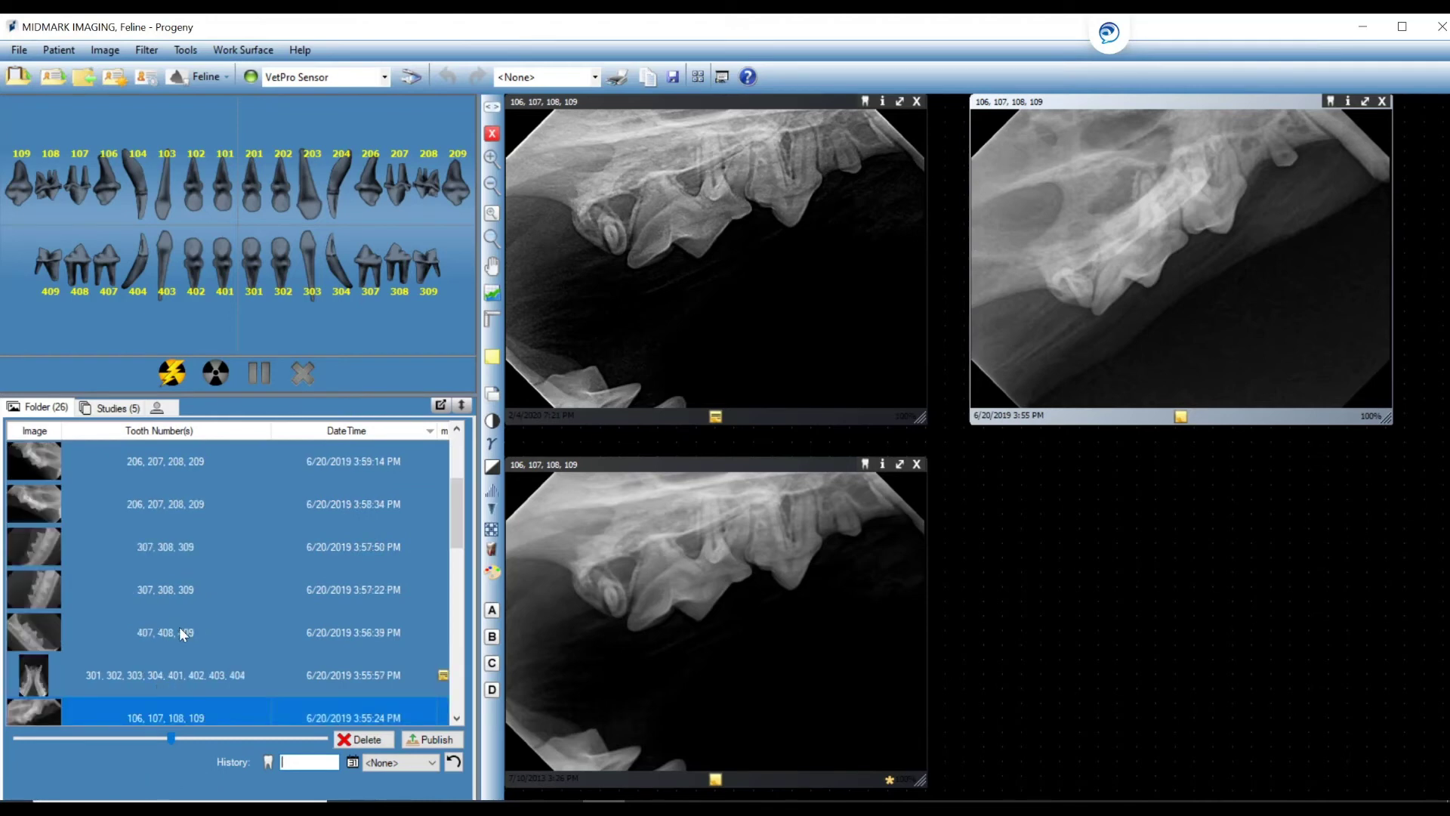
Add the 407, 408, 409 radiograph to the surface and overwrite study 108 with it.
drag(179, 627, 1280, 612)
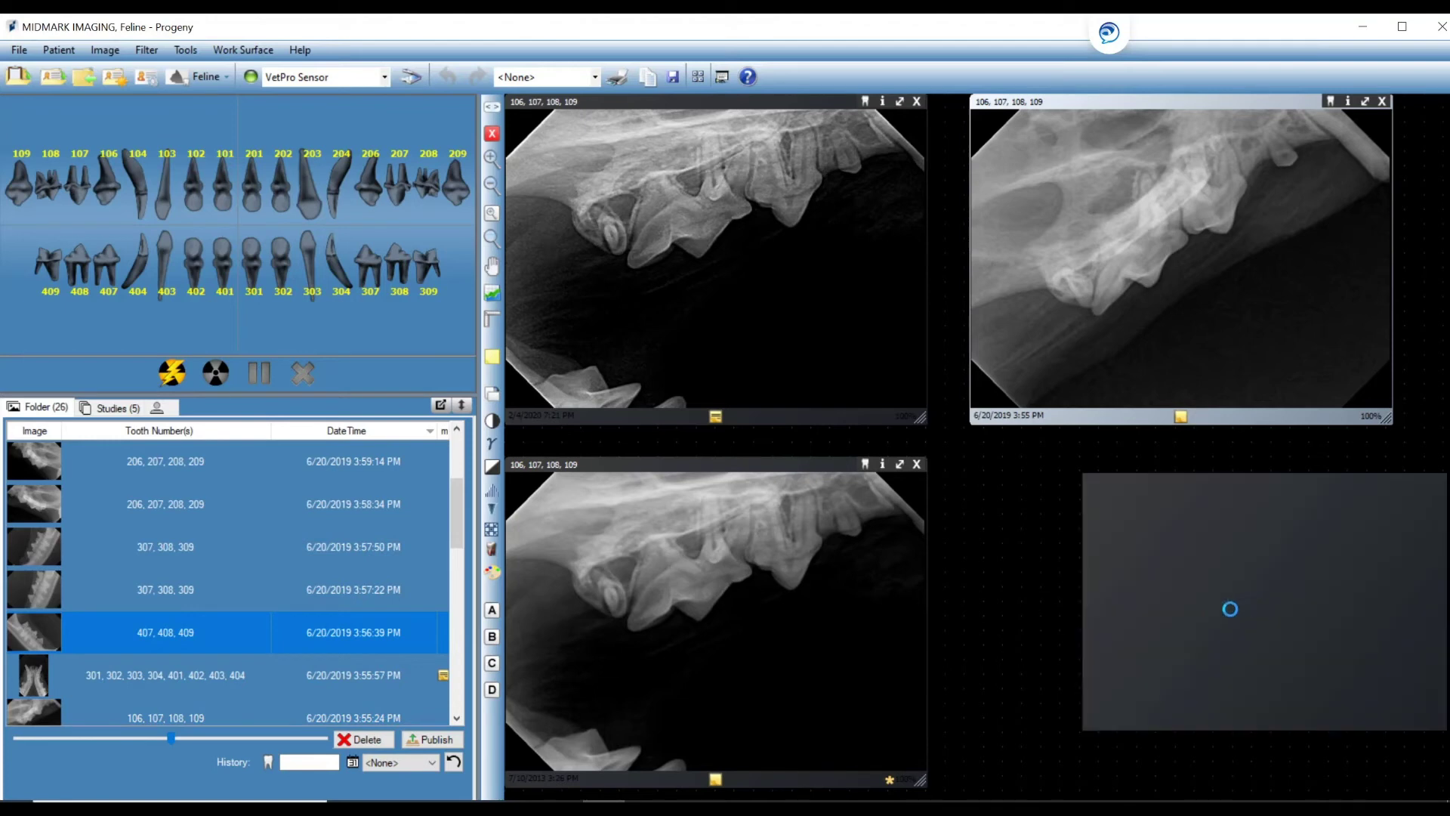
click(109, 408)
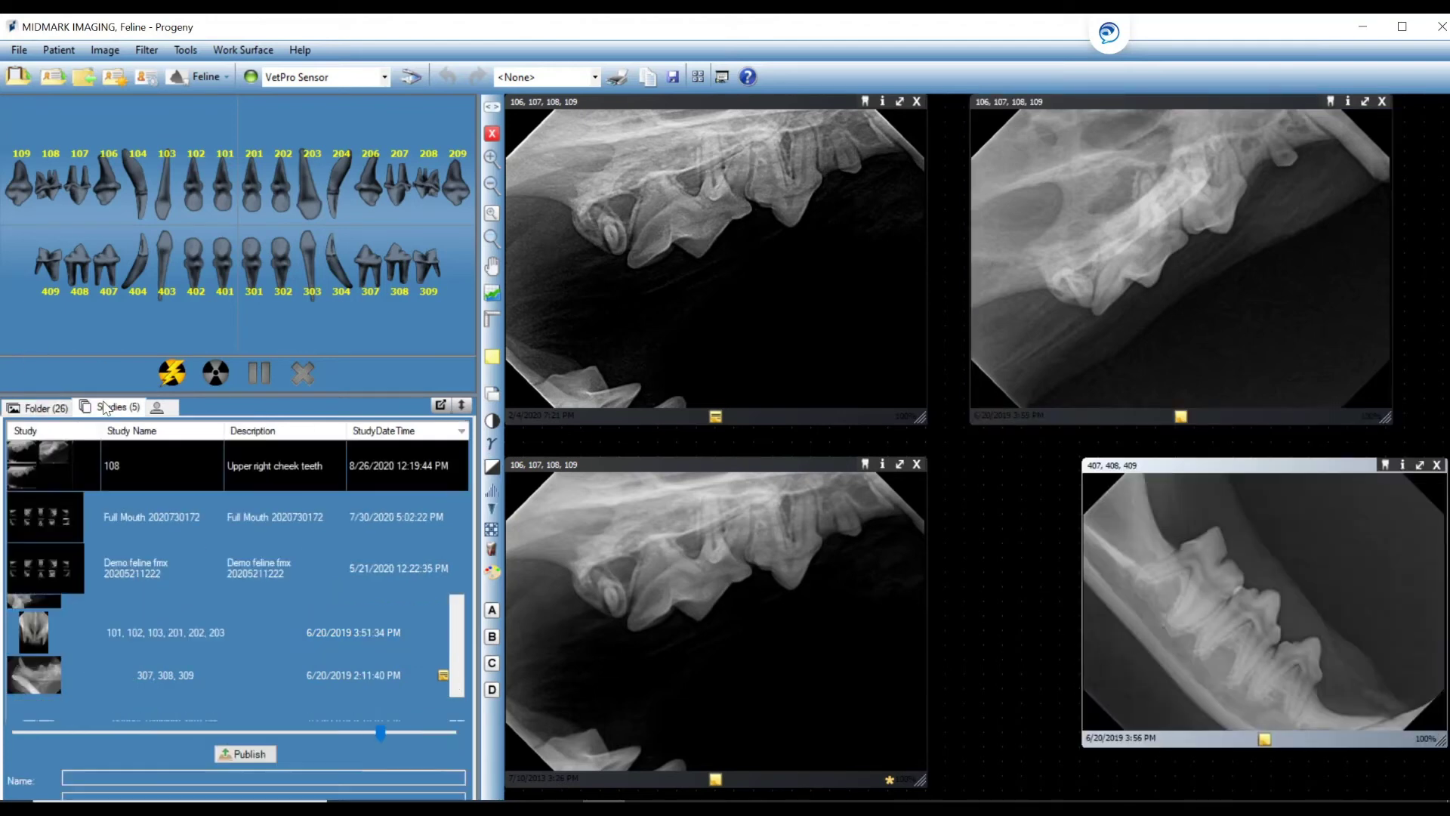
click(117, 754)
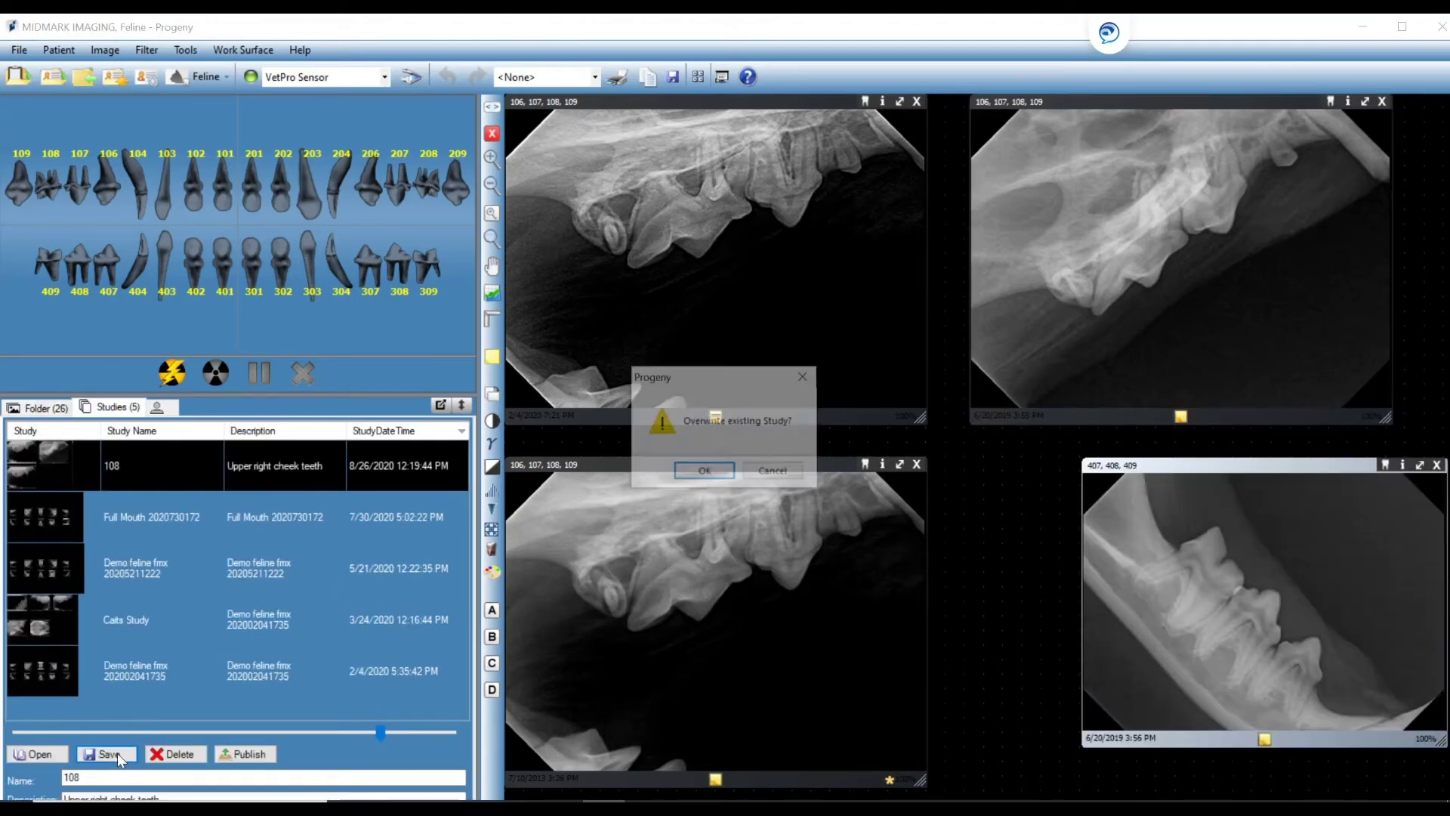
click(705, 473)
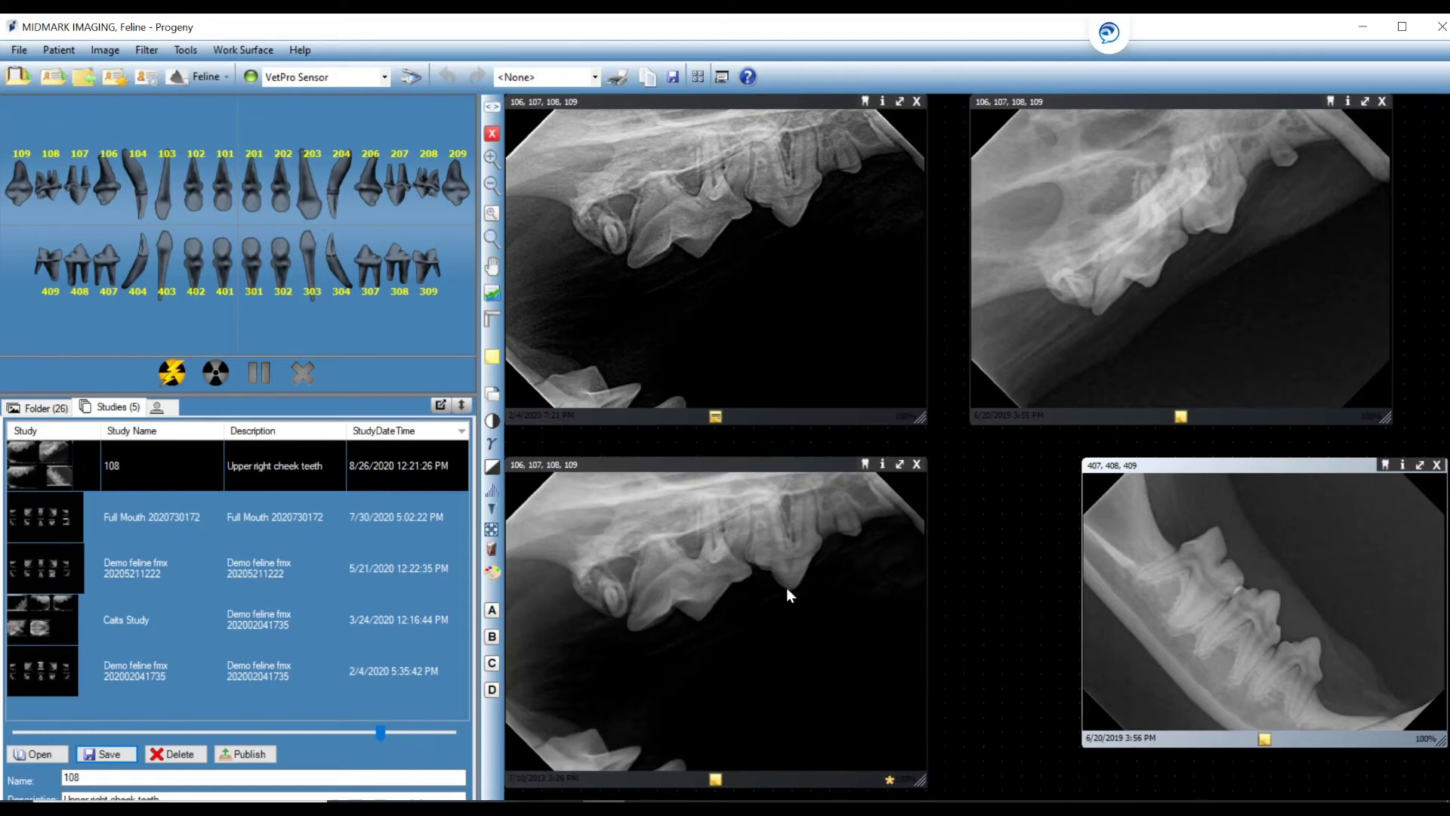
Delete the displayed images from the work surface, confirming with OK.
click(146, 465)
click(194, 755)
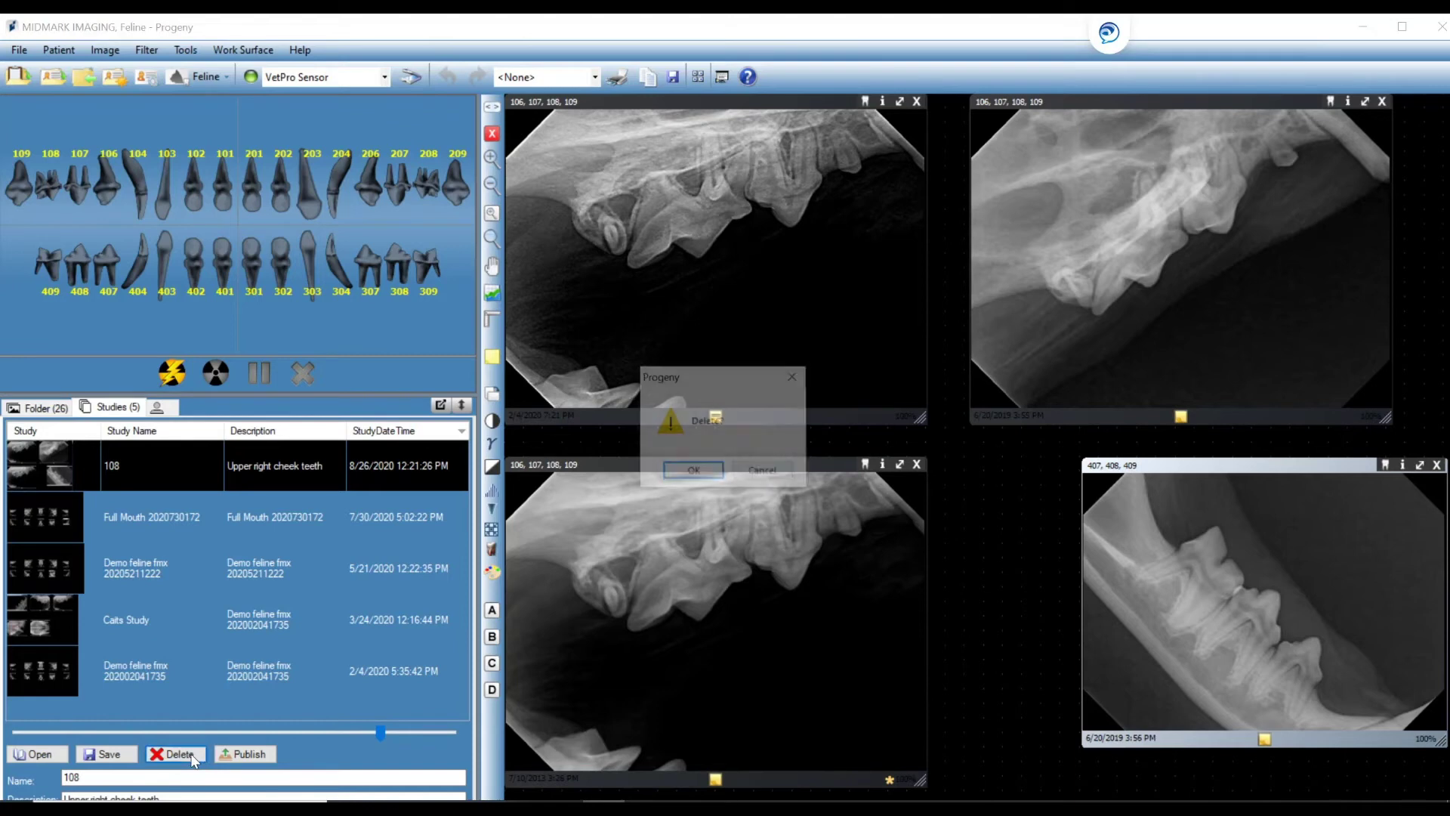
click(694, 473)
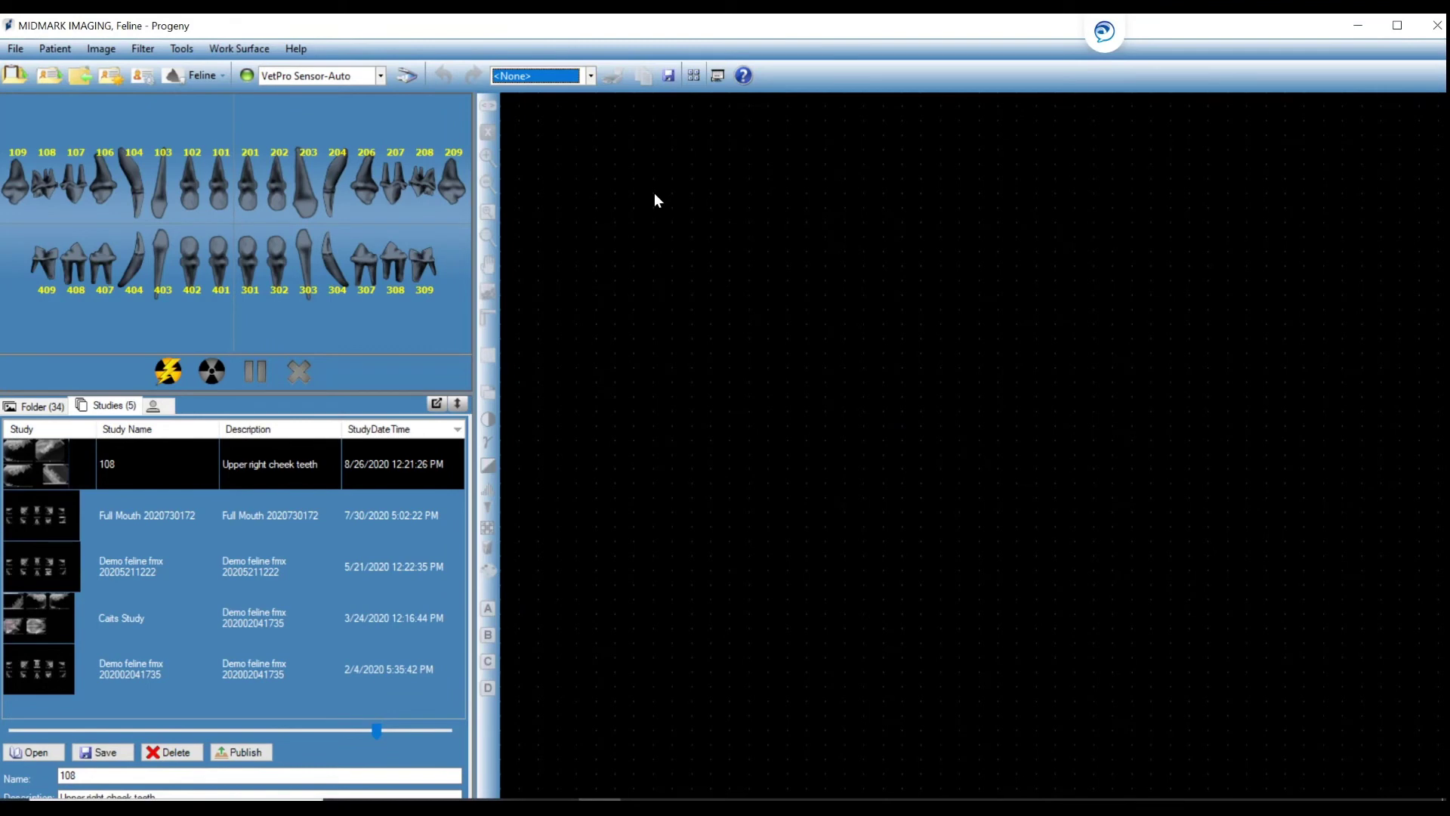
Load the Demo feline fmx template and view its teeth 106–109 slot in the Slide Show Viewer.
click(587, 77)
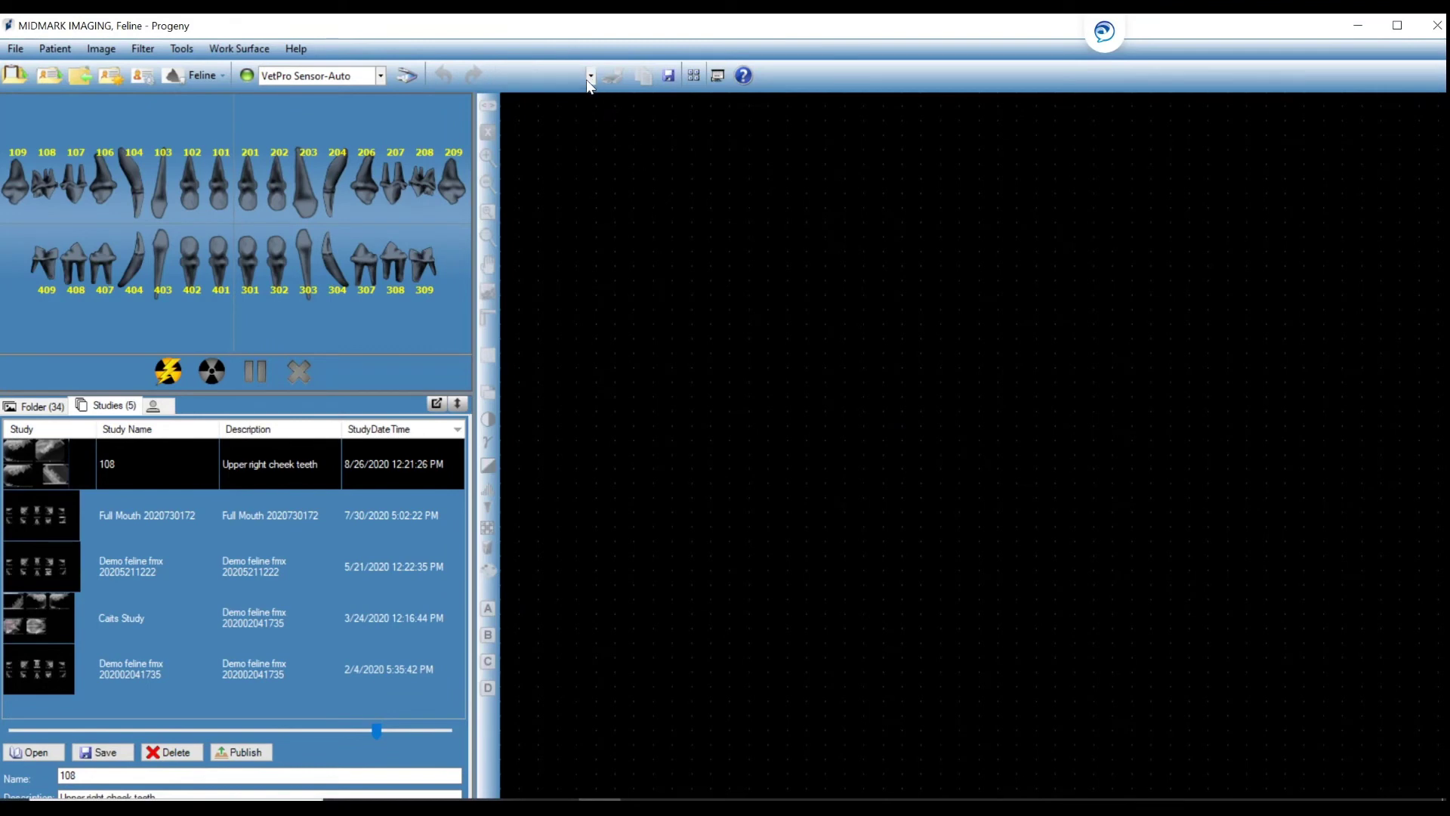
click(568, 106)
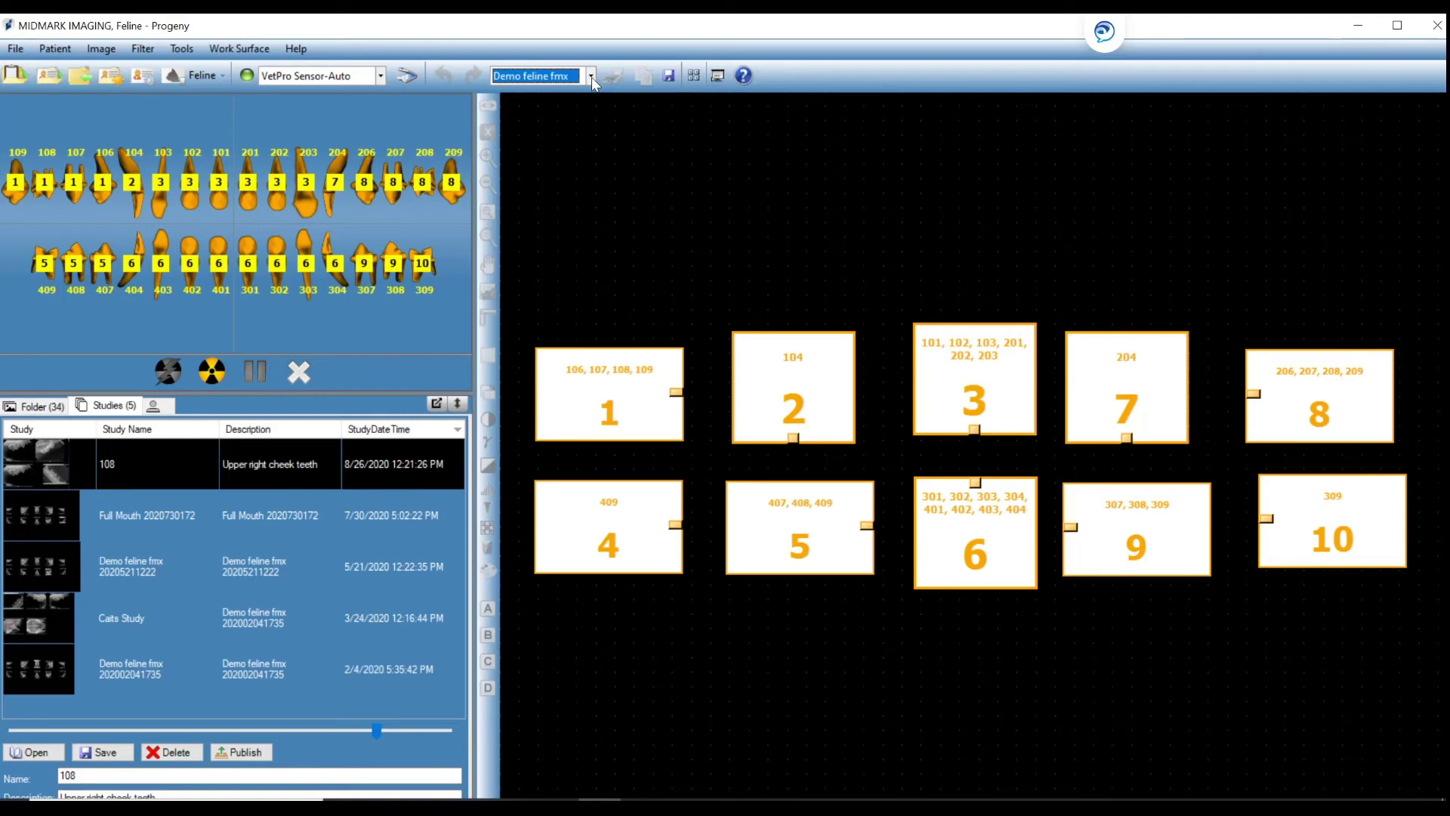
click(719, 75)
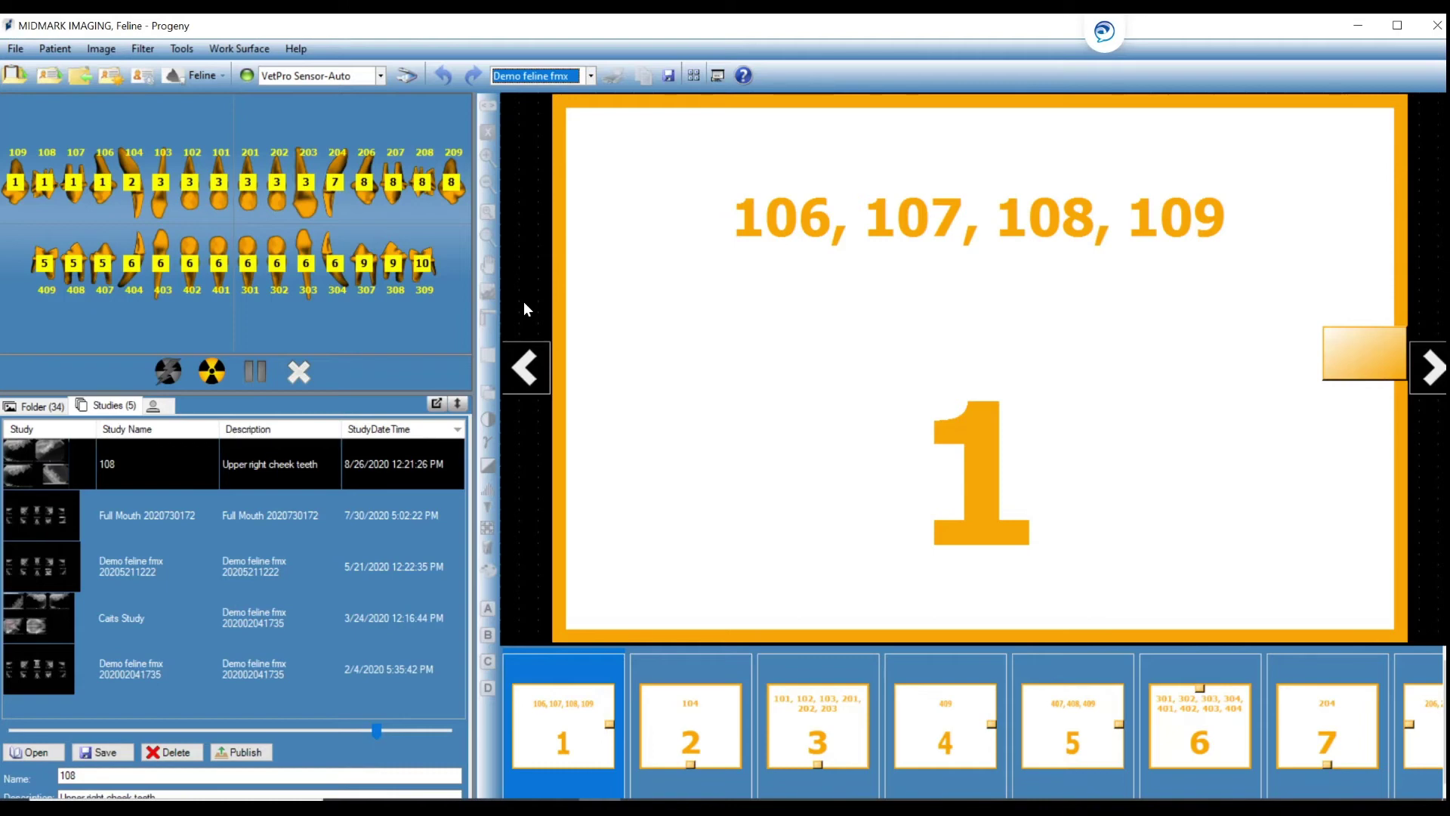
Start acquisition and expose each Demo feline fmx position through tooth 309.
click(212, 373)
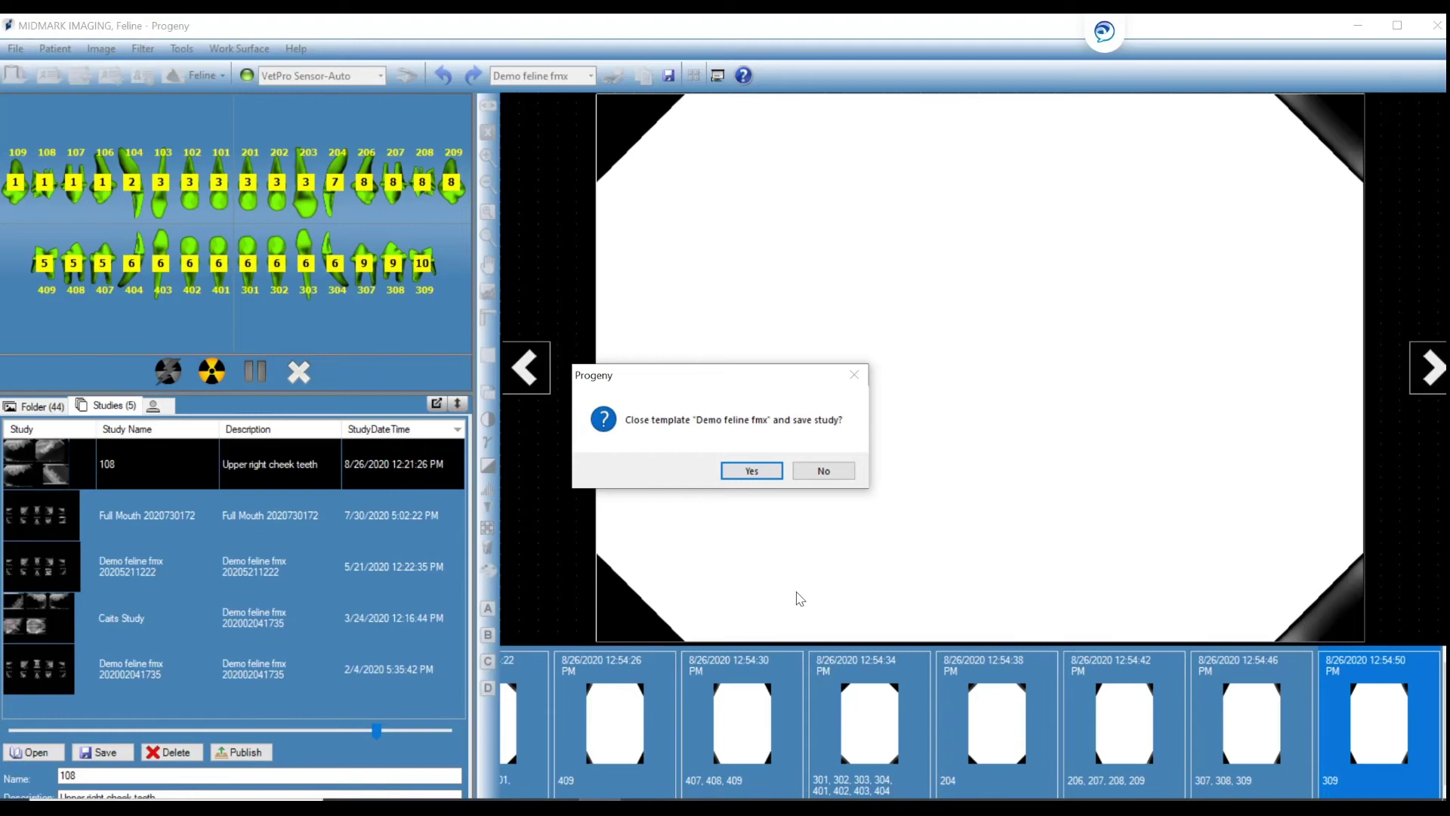
click(751, 470)
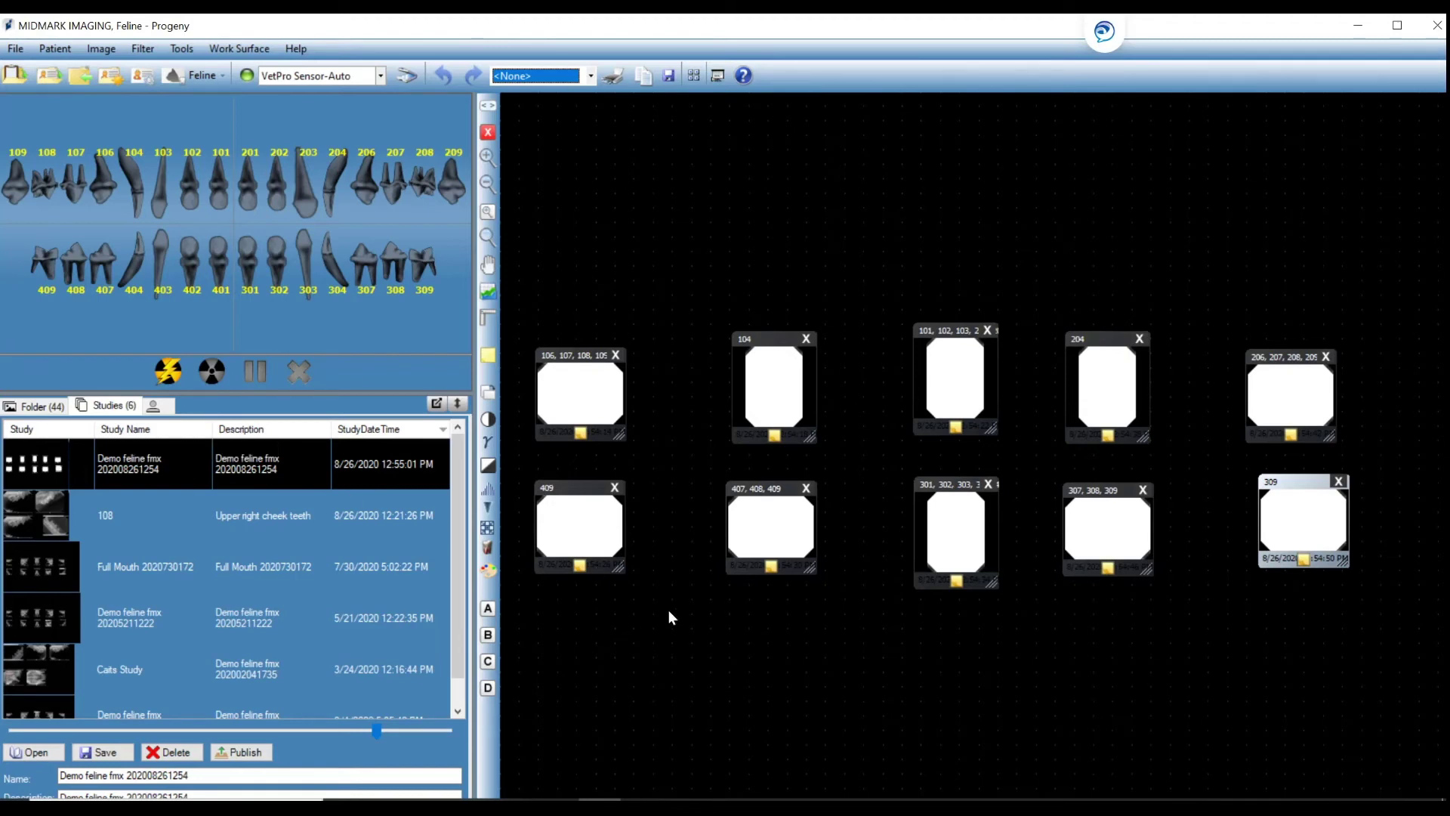
click(329, 569)
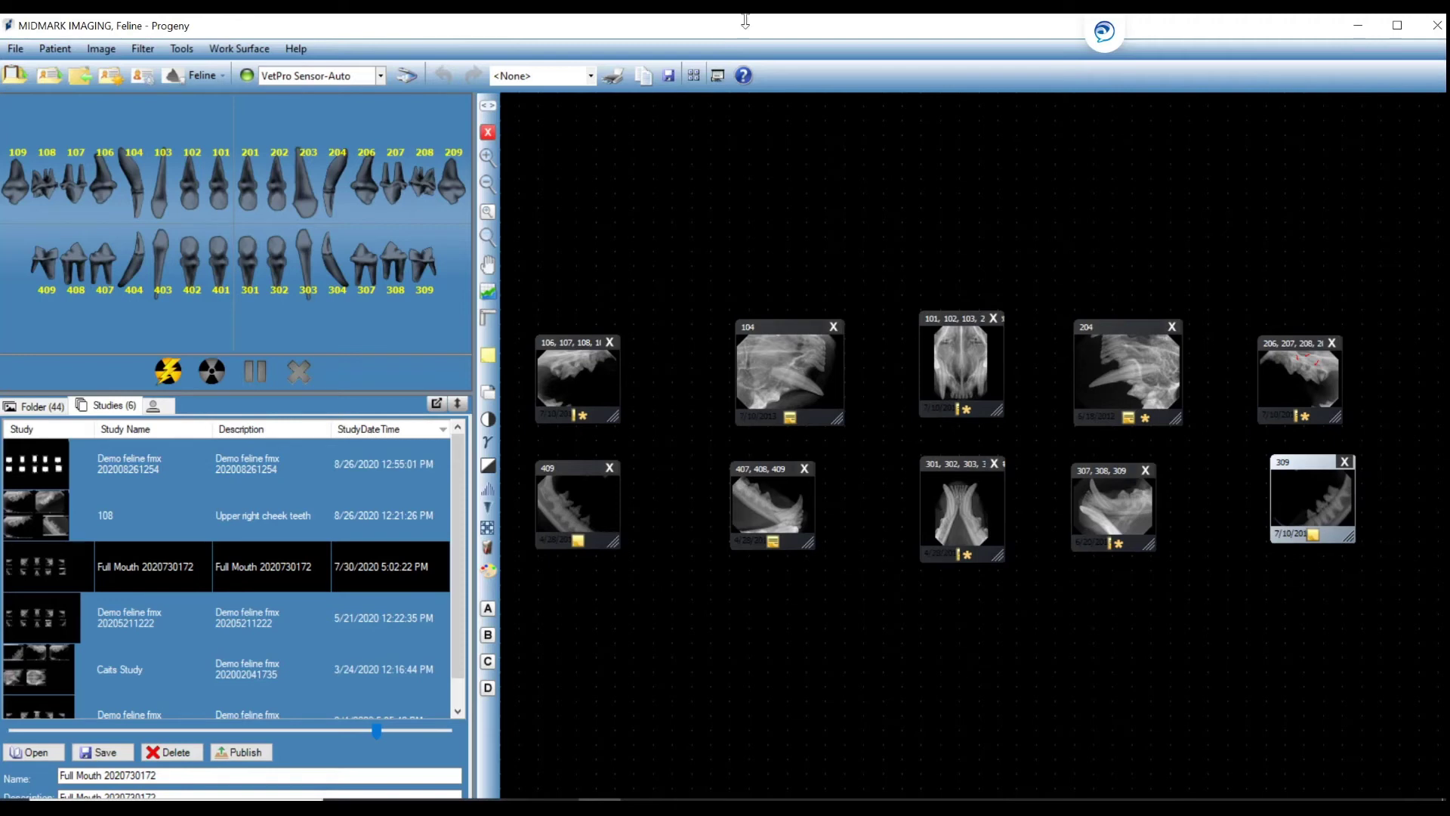
click(718, 77)
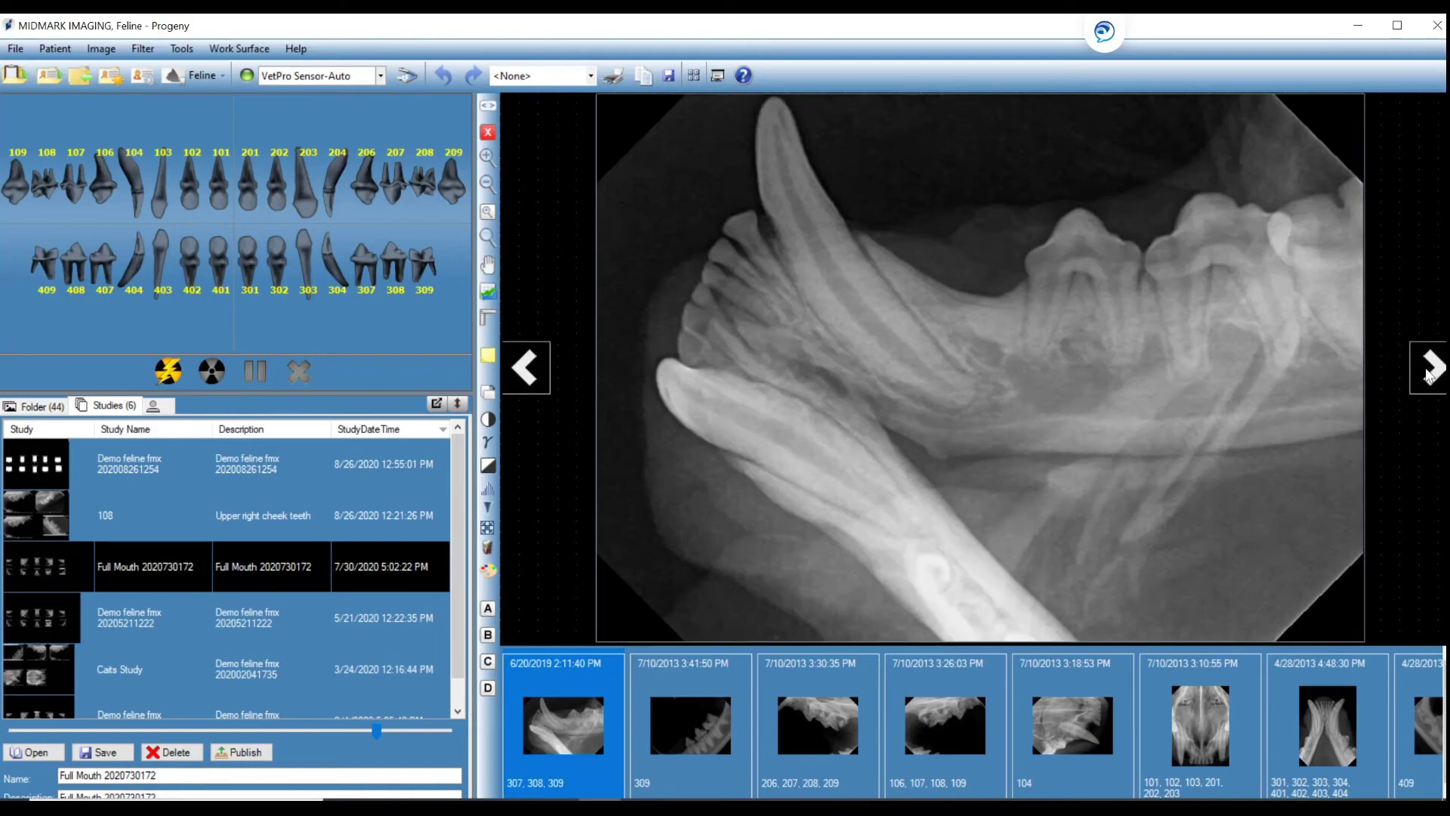
click(1428, 376)
click(1428, 376)
click(1426, 369)
click(1426, 369)
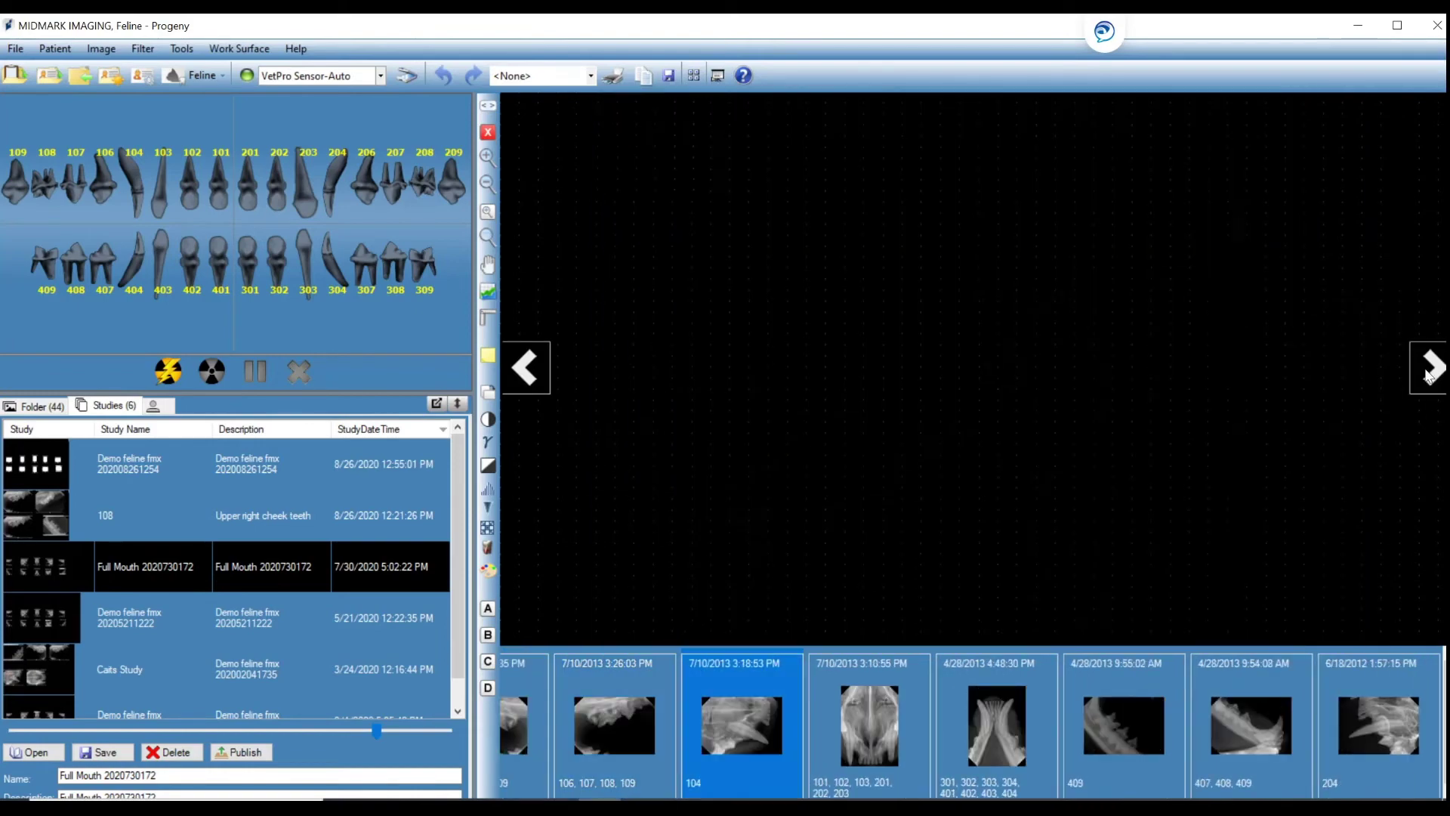
click(1426, 369)
click(532, 376)
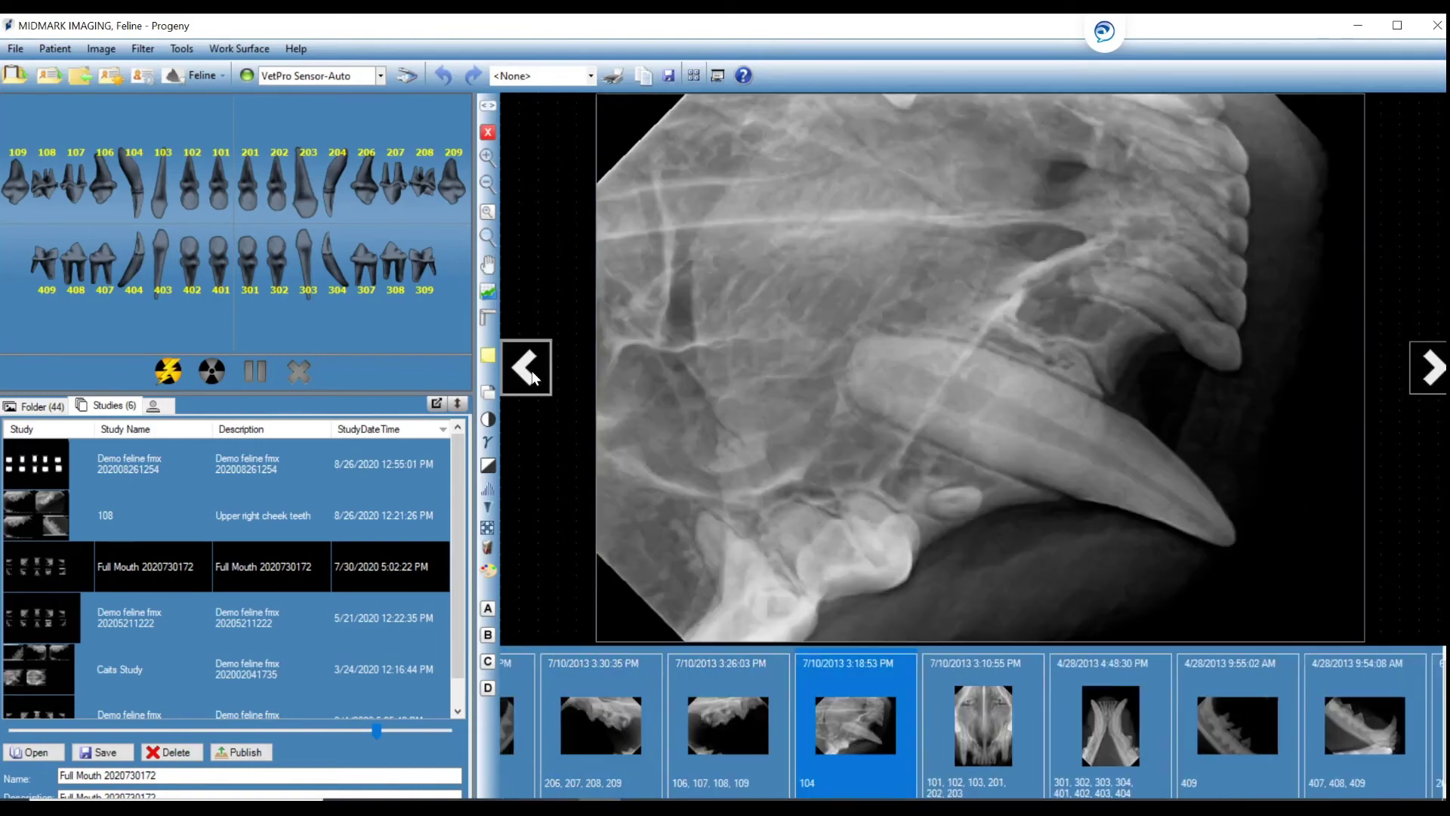
click(531, 375)
click(532, 376)
click(531, 375)
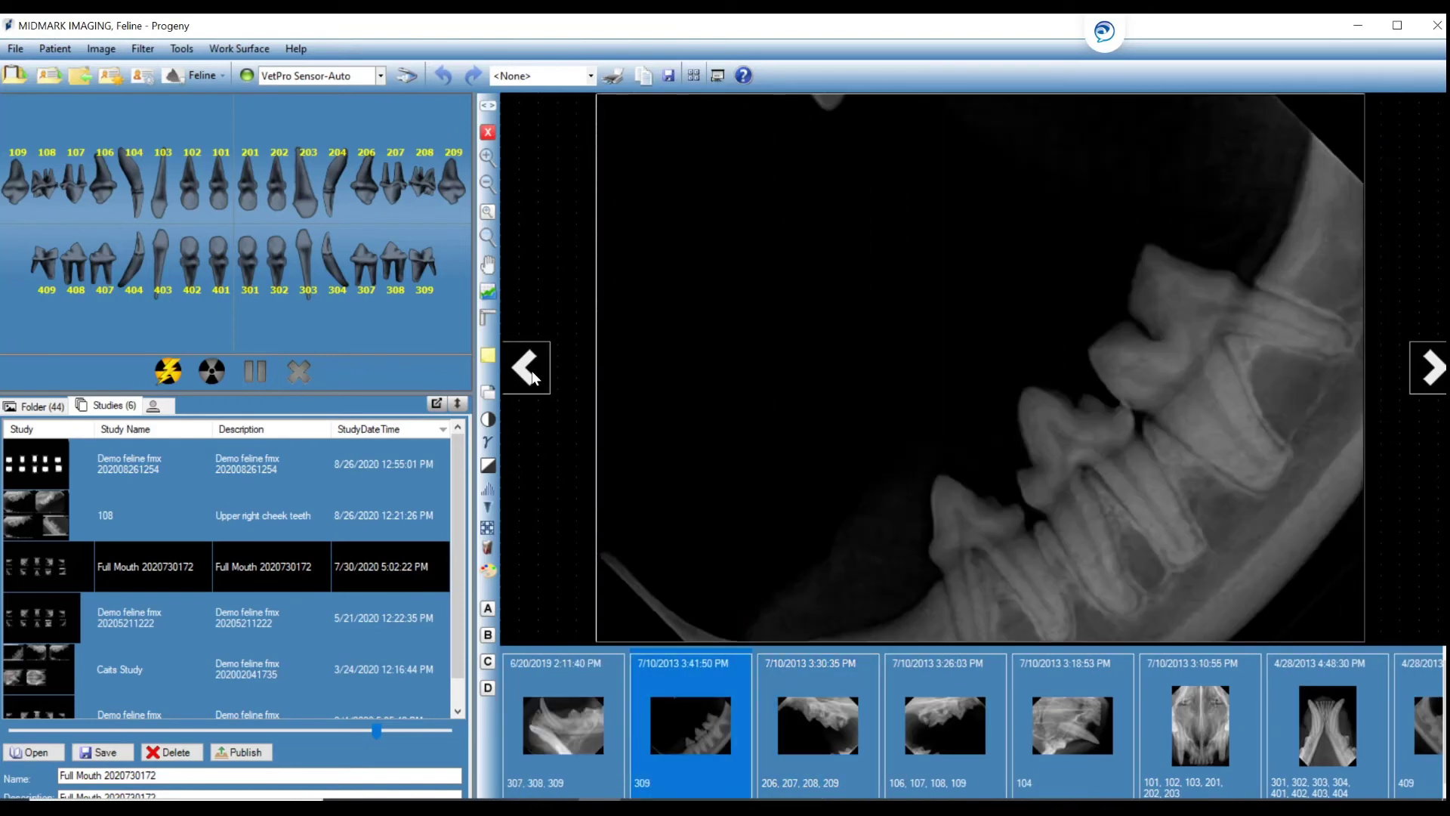
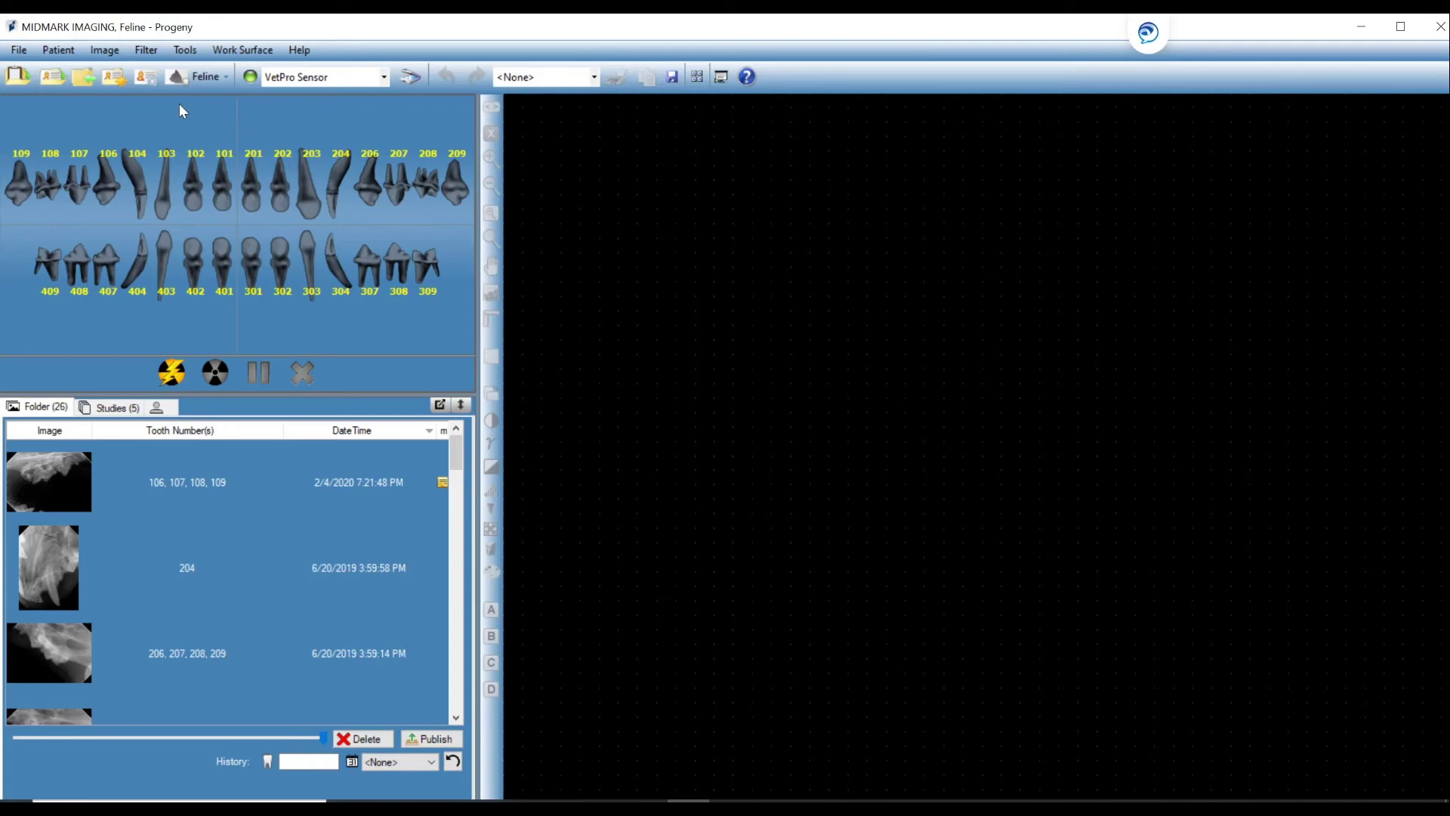
From the Patient menu, bring up Export Patient Images listing the feline patient's radiographs.
click(63, 58)
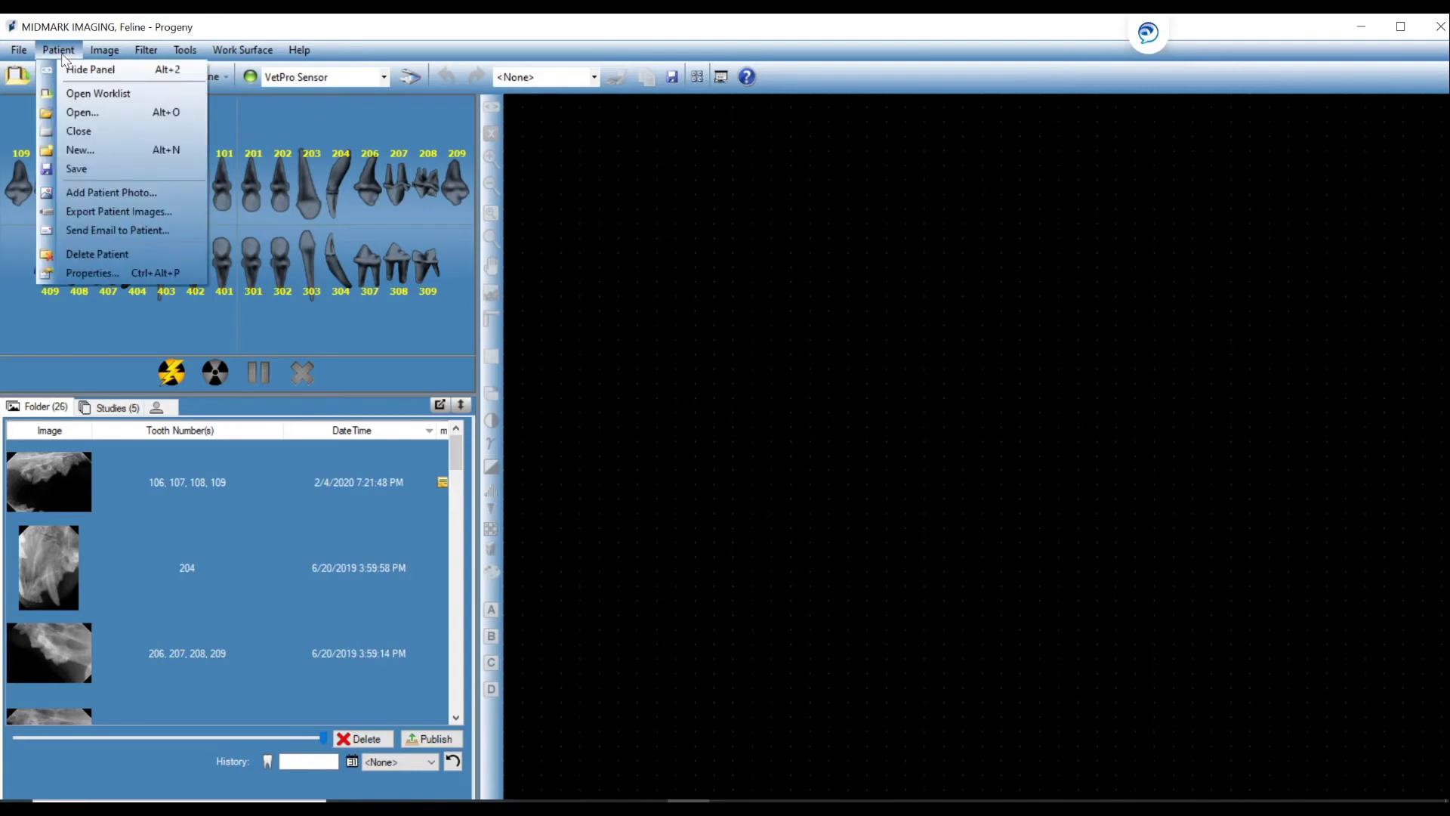
click(84, 213)
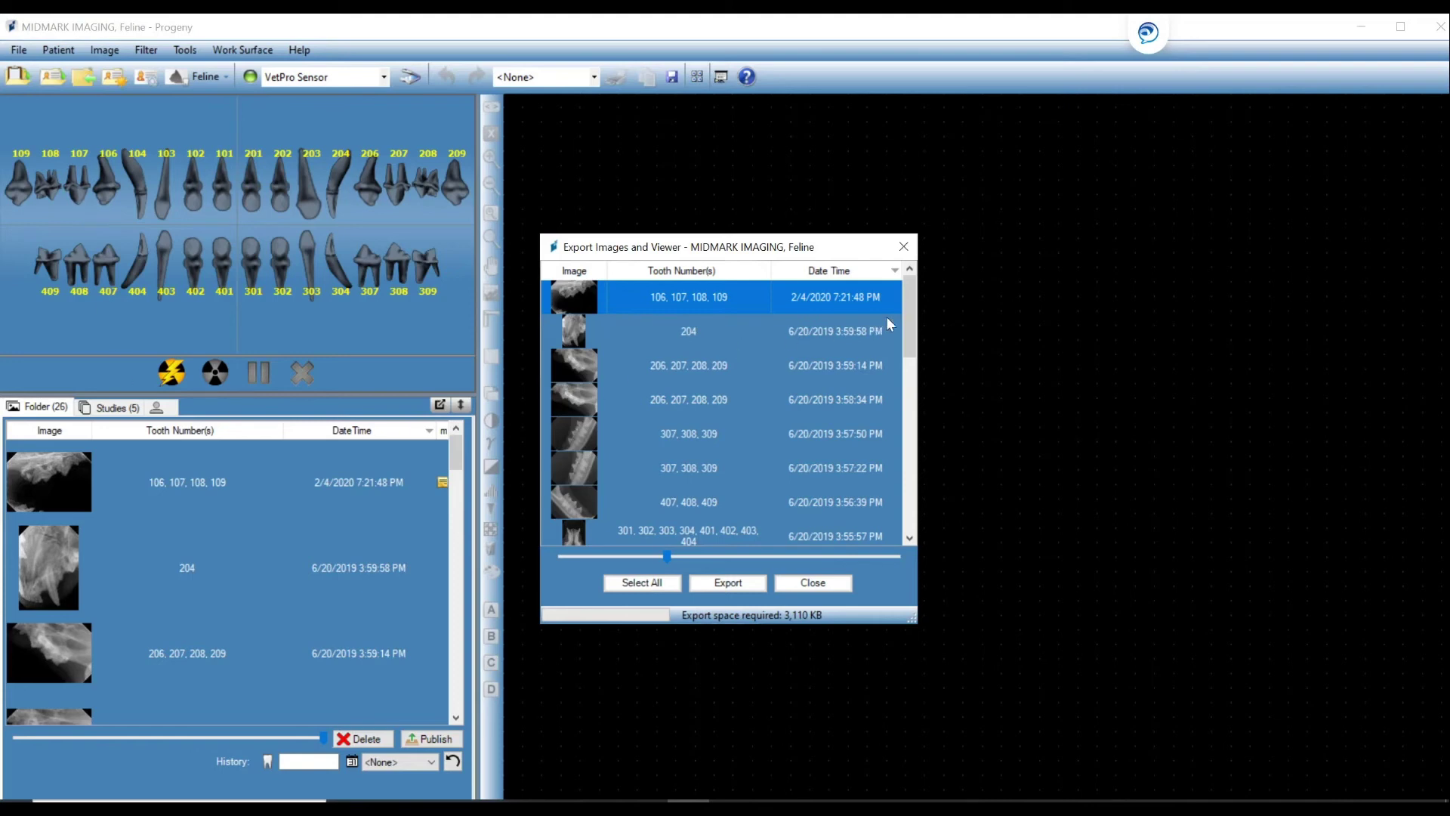
Enlarge the export thumbnails, choose the 204, 307–309 and 407–409 X-rays, and start exporting them.
drag(908, 315, 905, 356)
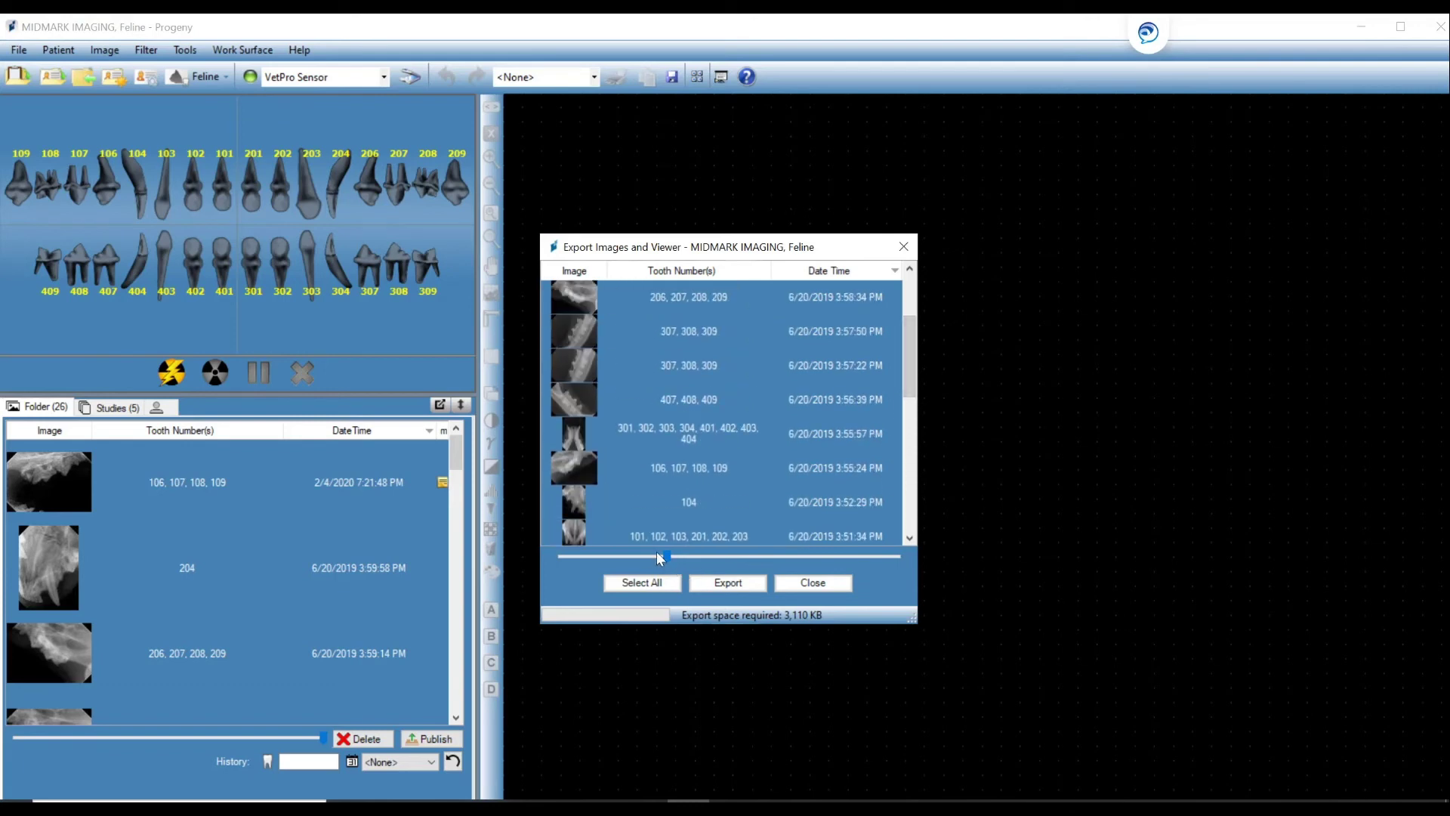
drag(664, 552, 788, 581)
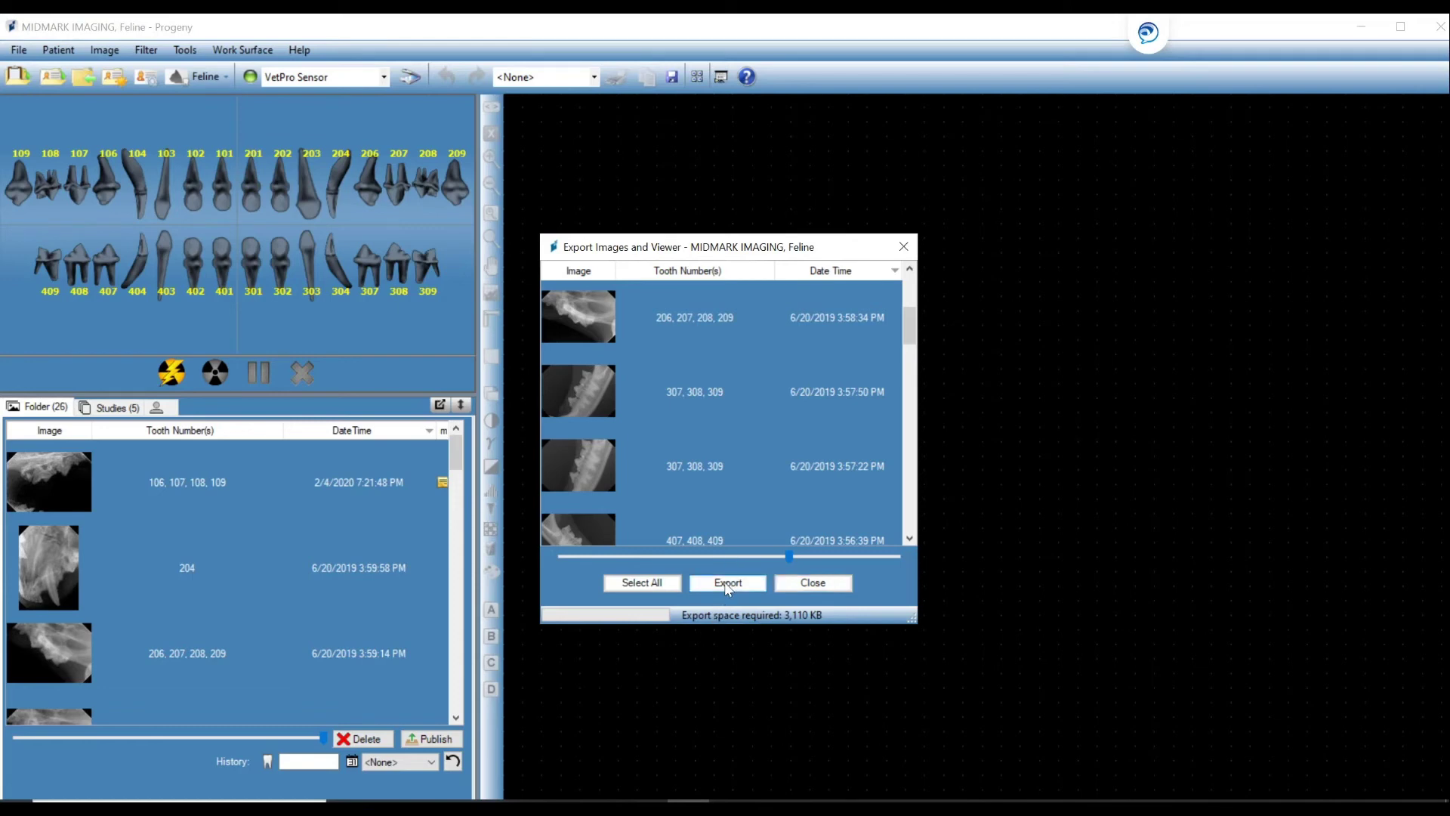
click(656, 581)
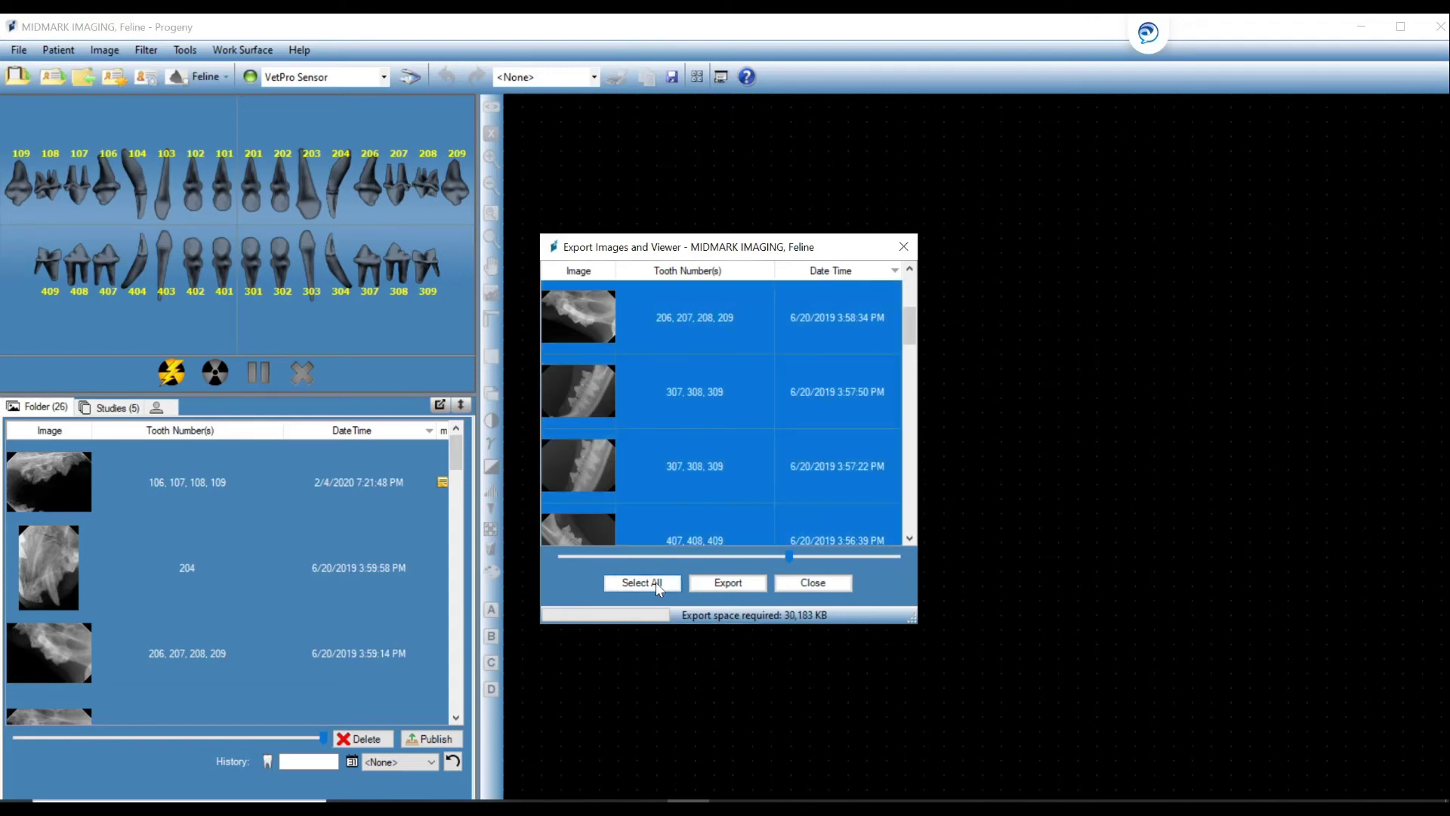
click(822, 583)
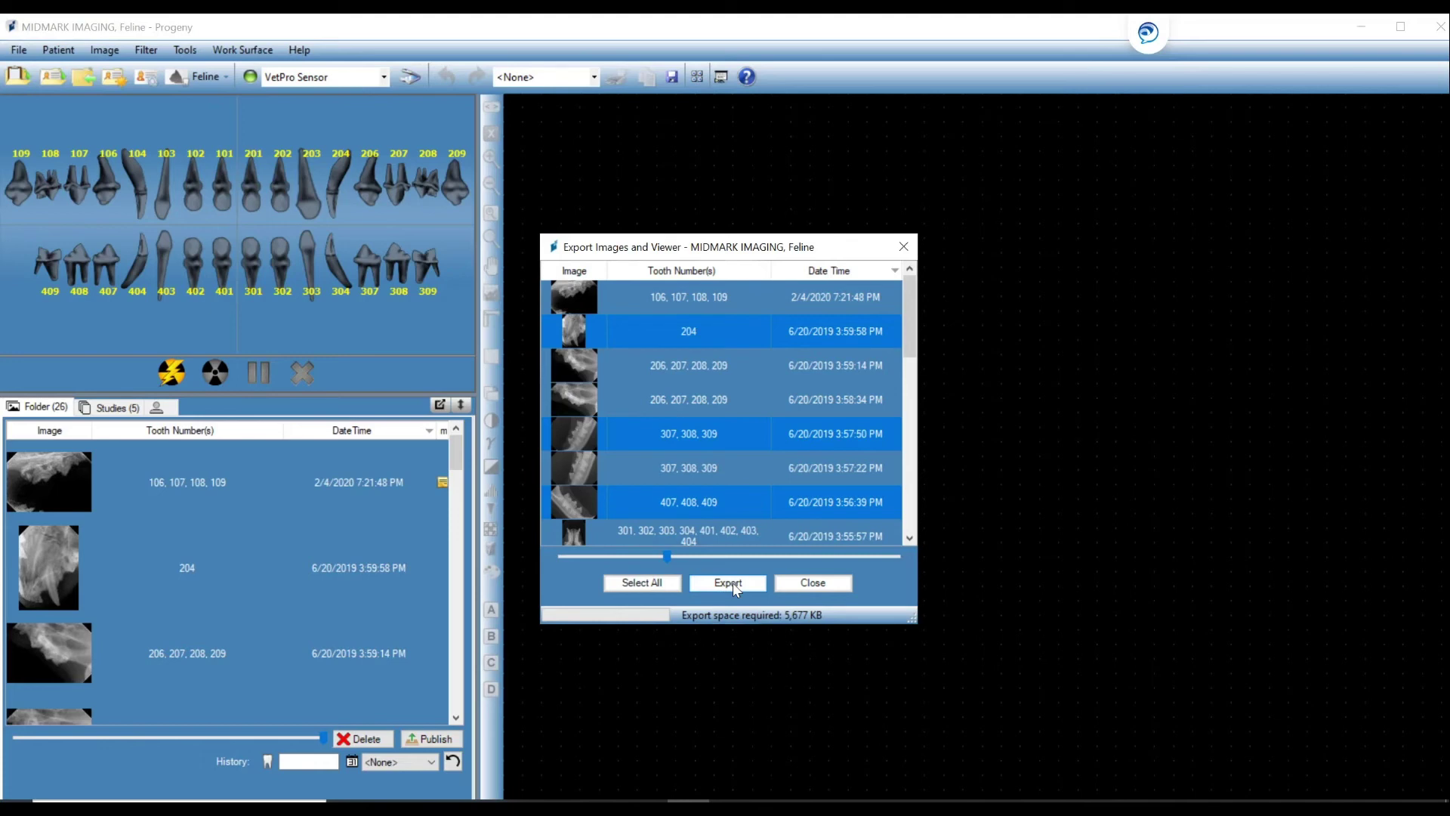
click(728, 582)
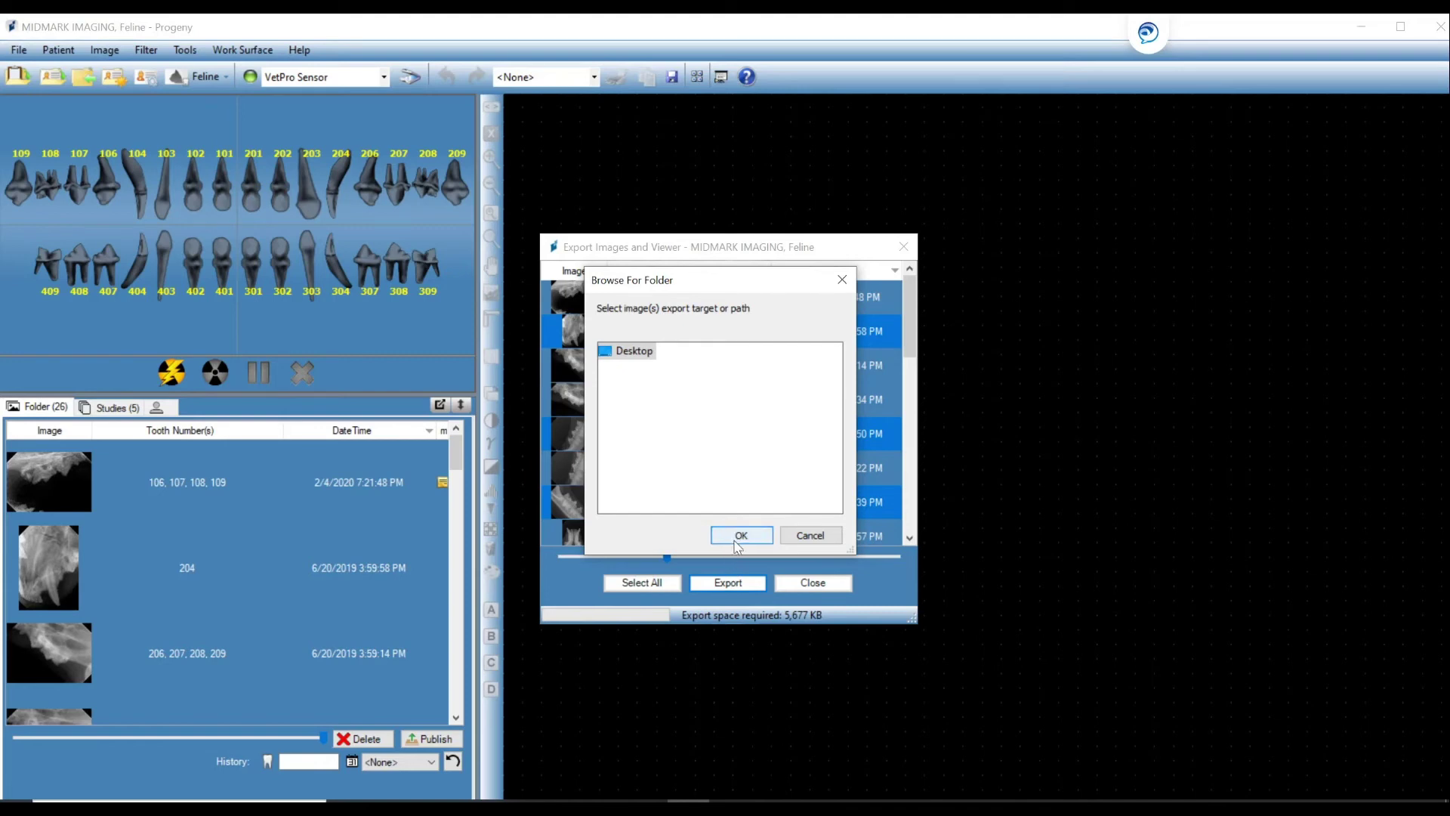
Export the chosen X-rays to the Desktop.
click(738, 535)
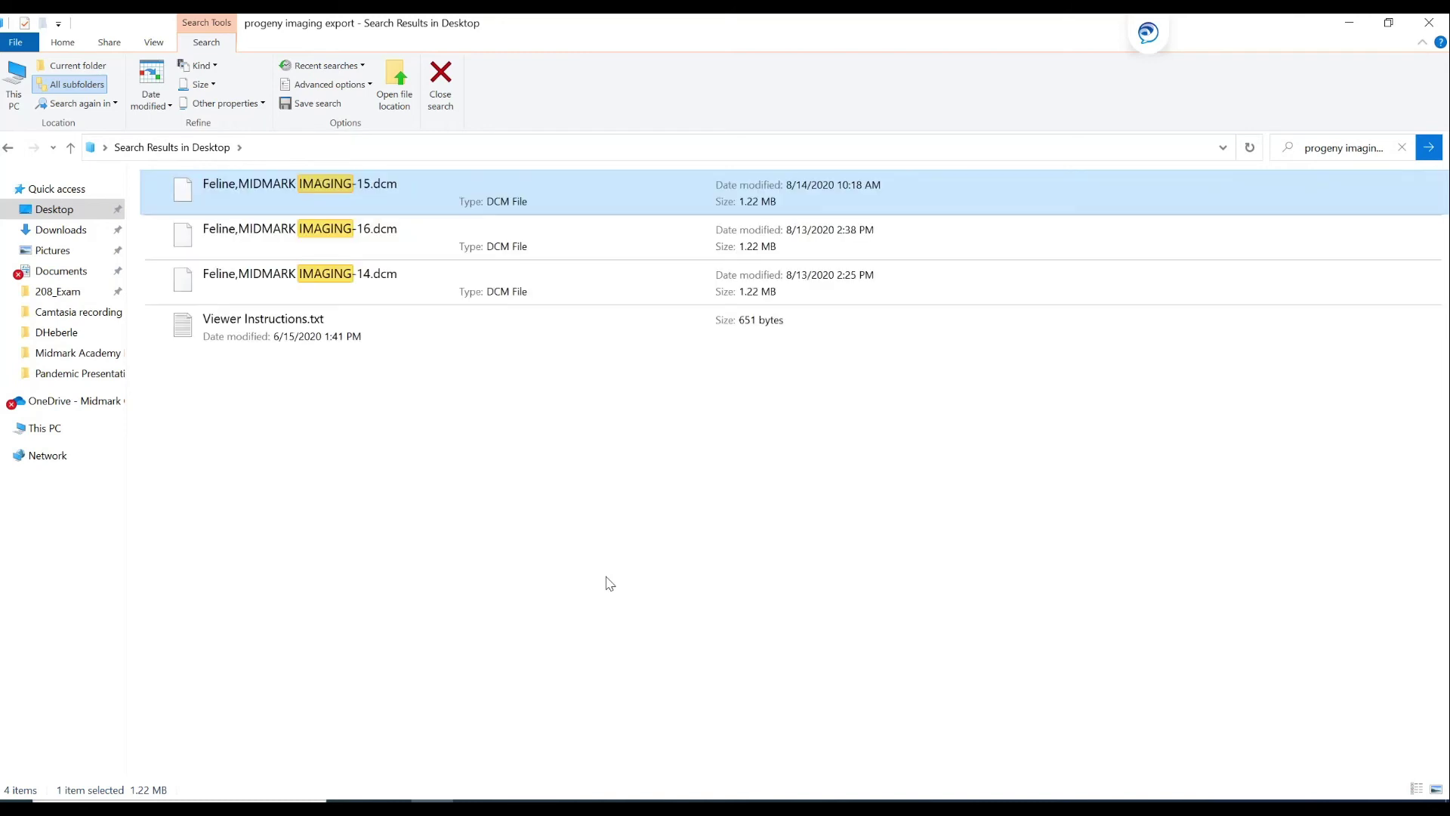
Try to open one of the exported .dcm files from the Desktop search results.
double_click(430, 196)
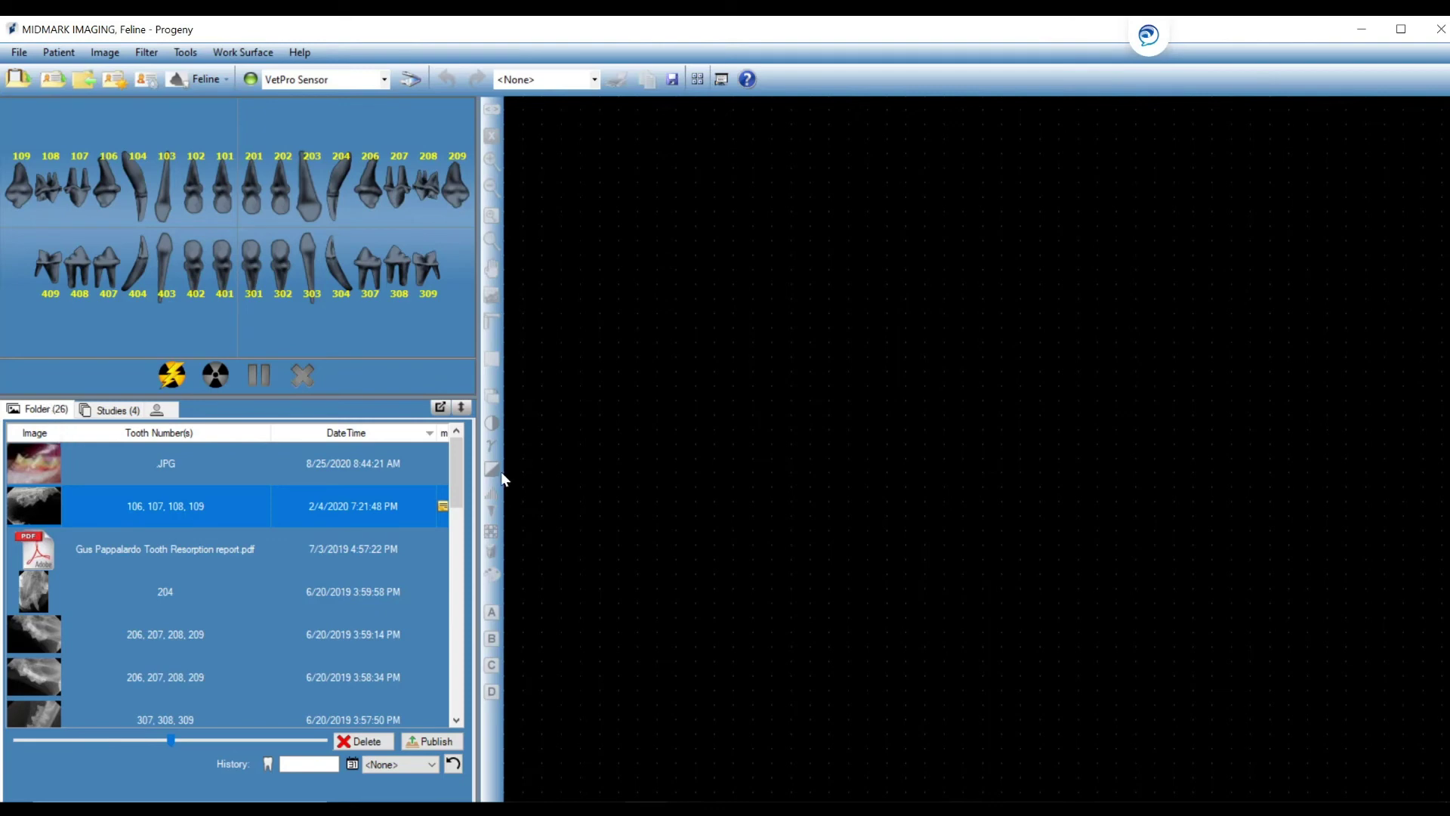
Select the 206–209 and 307–309 X-rays, begin publishing them as DICOM, then cancel.
drag(456, 478, 443, 515)
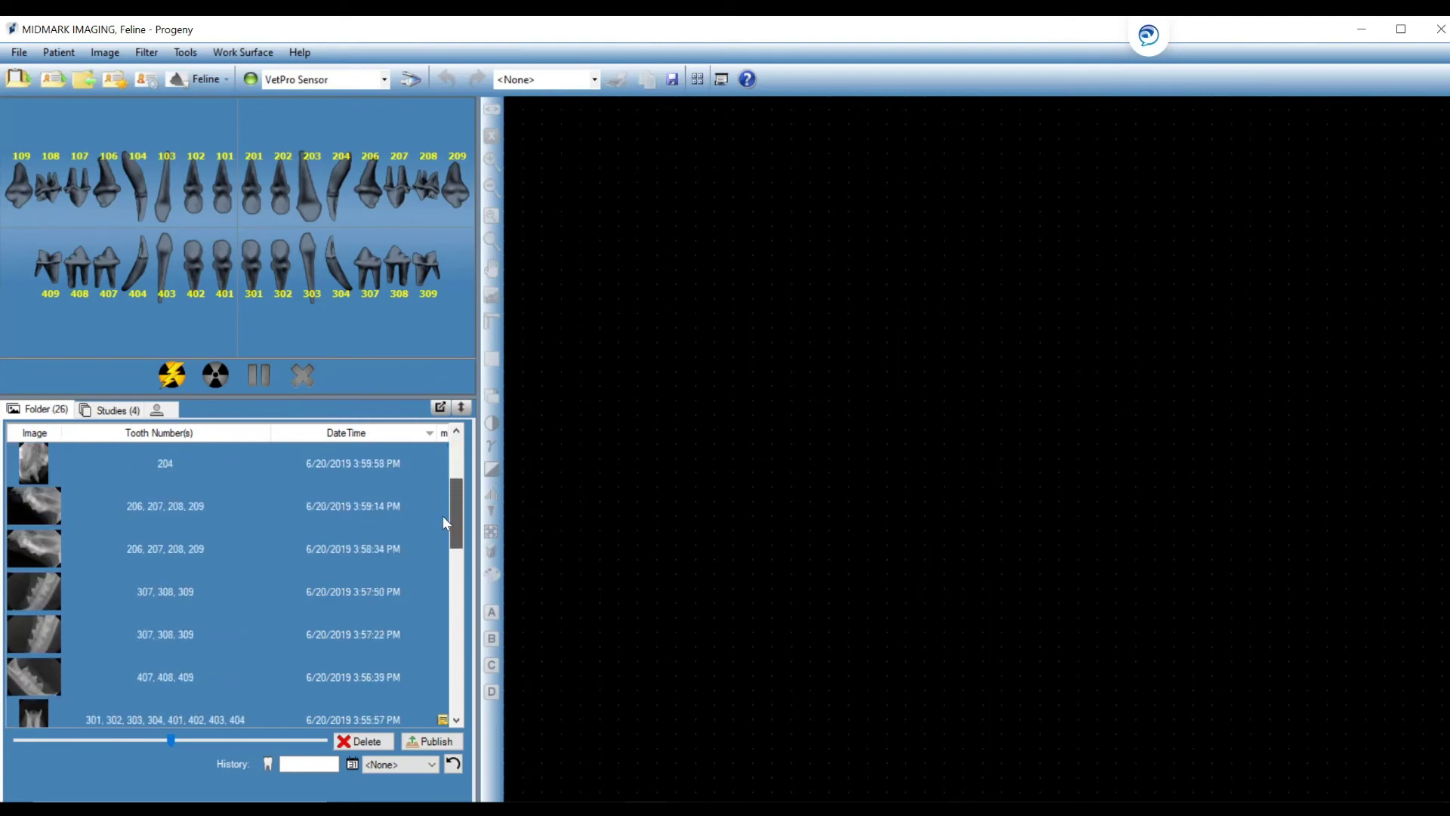
click(226, 507)
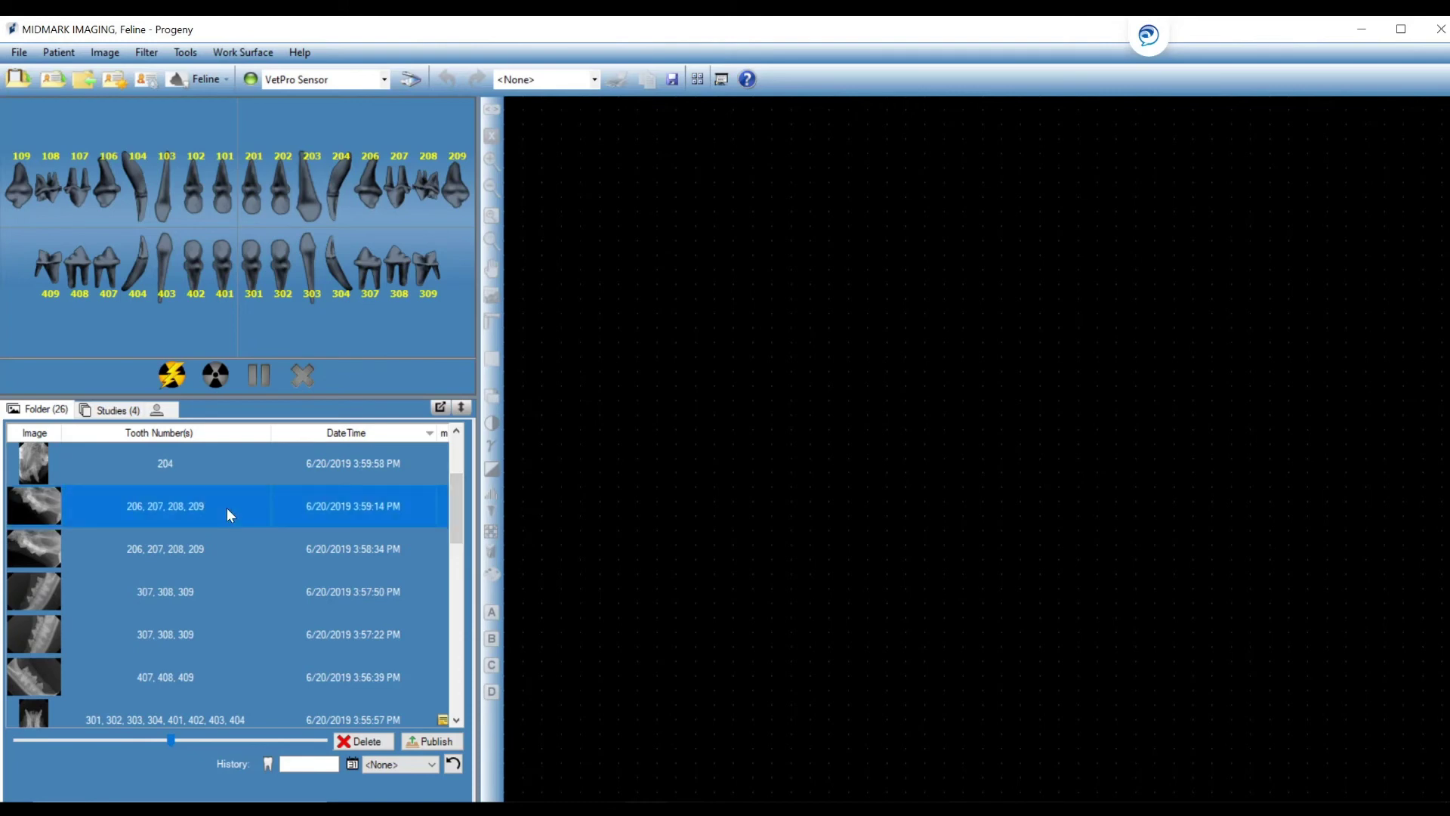
ctrl+click(192, 586)
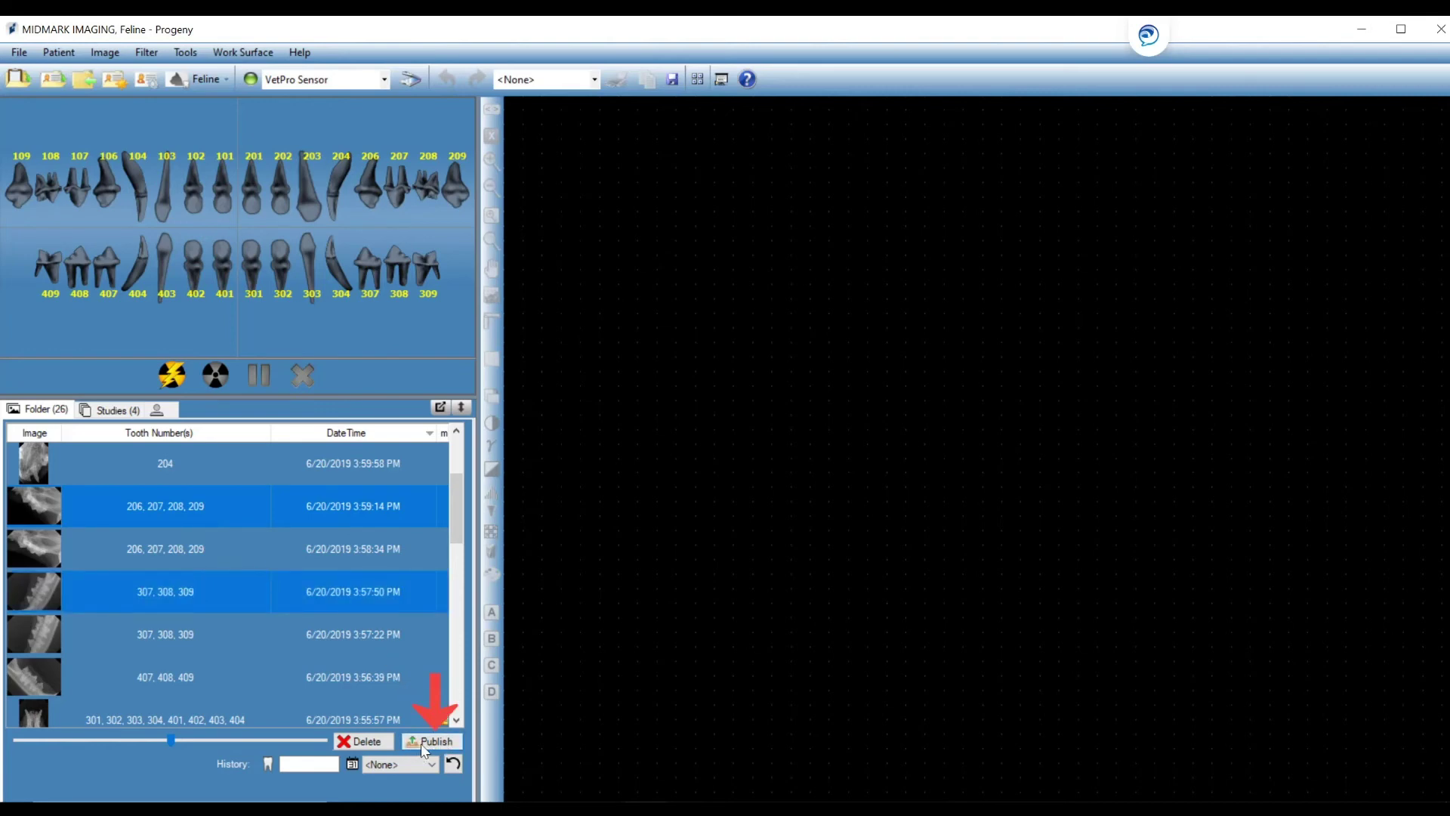
click(420, 743)
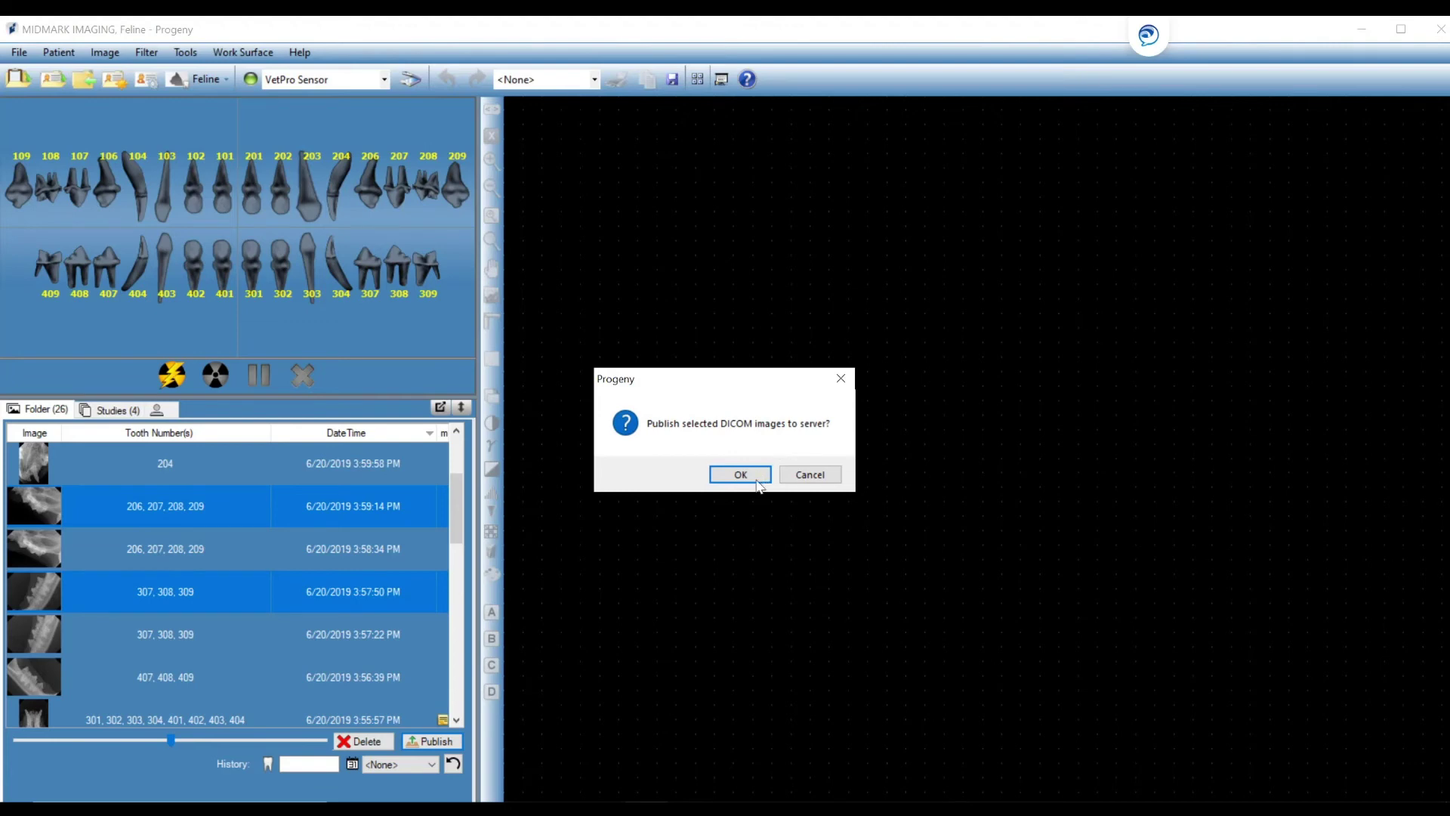
click(800, 475)
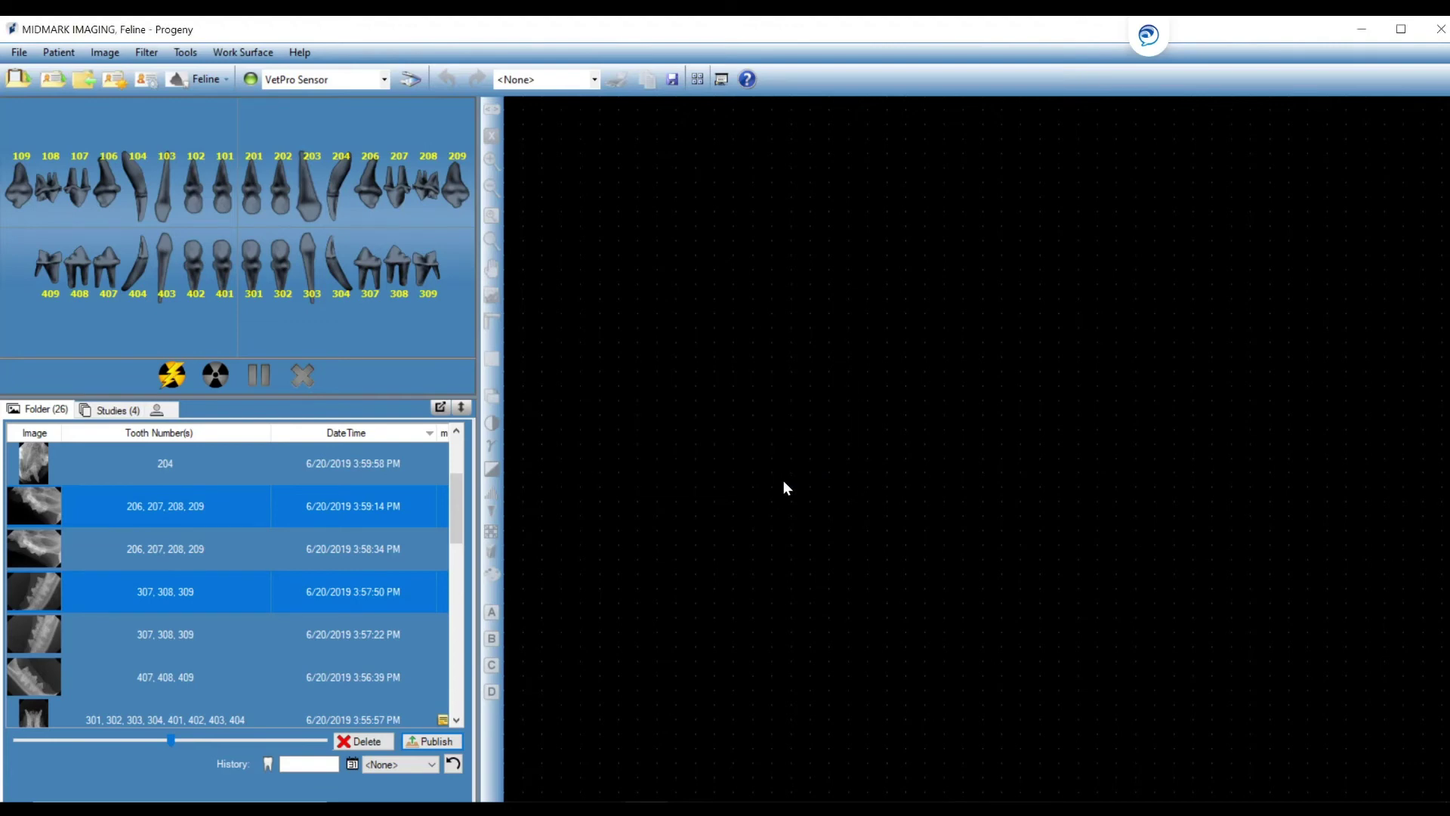
Publish the Full Mouth study from the Studies list to the DICOM server and confirm.
click(118, 410)
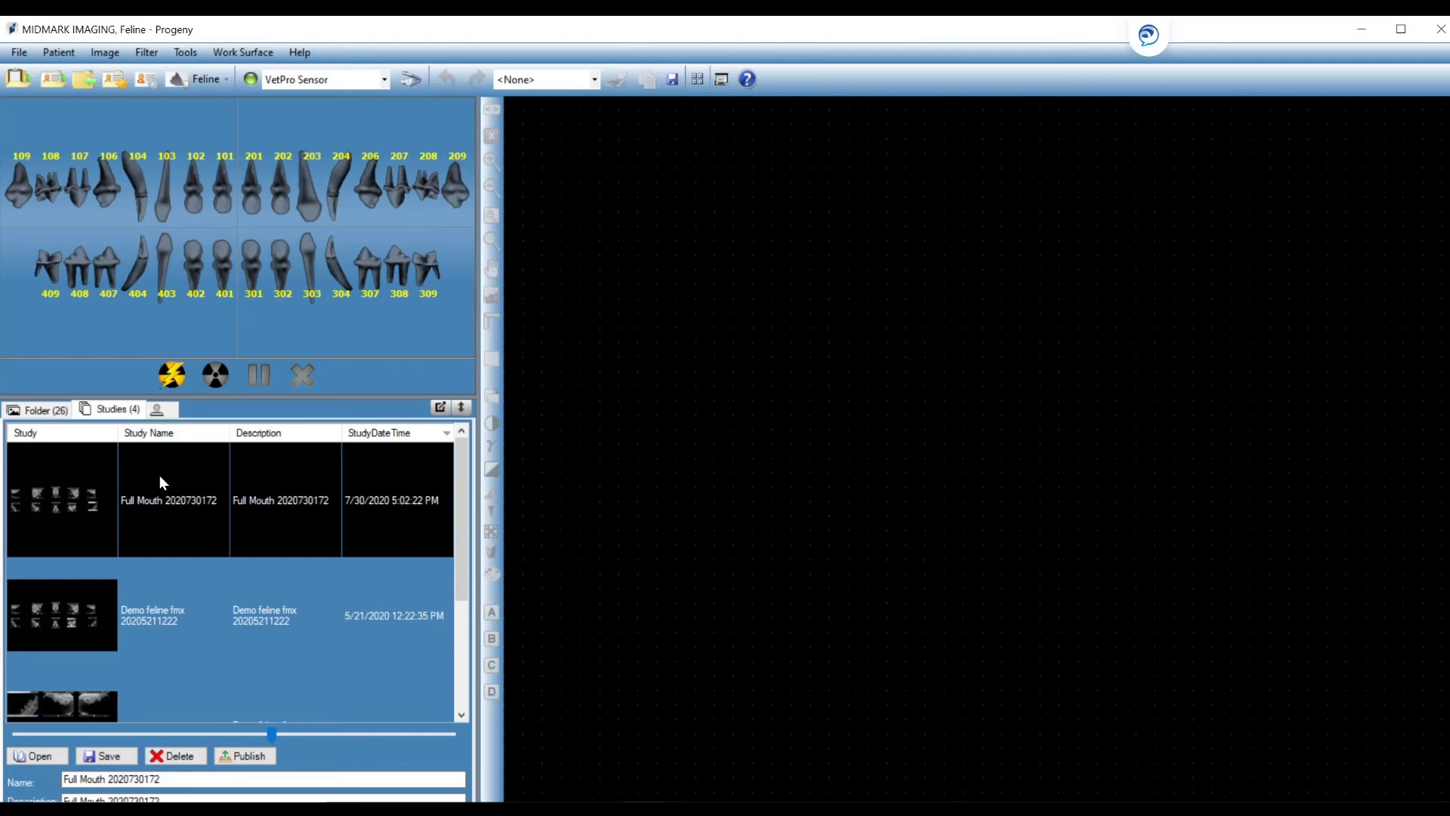
click(237, 756)
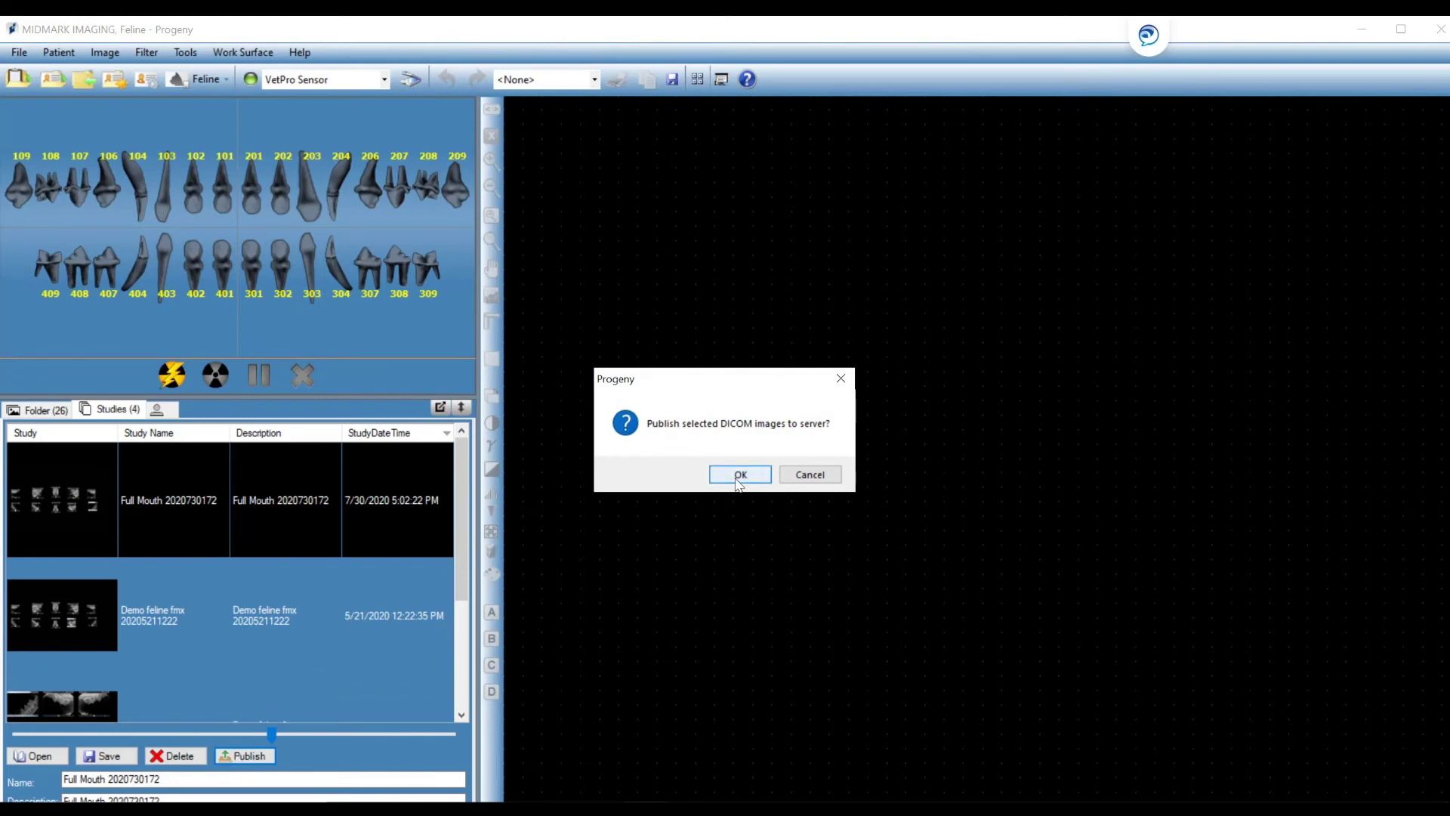
click(740, 475)
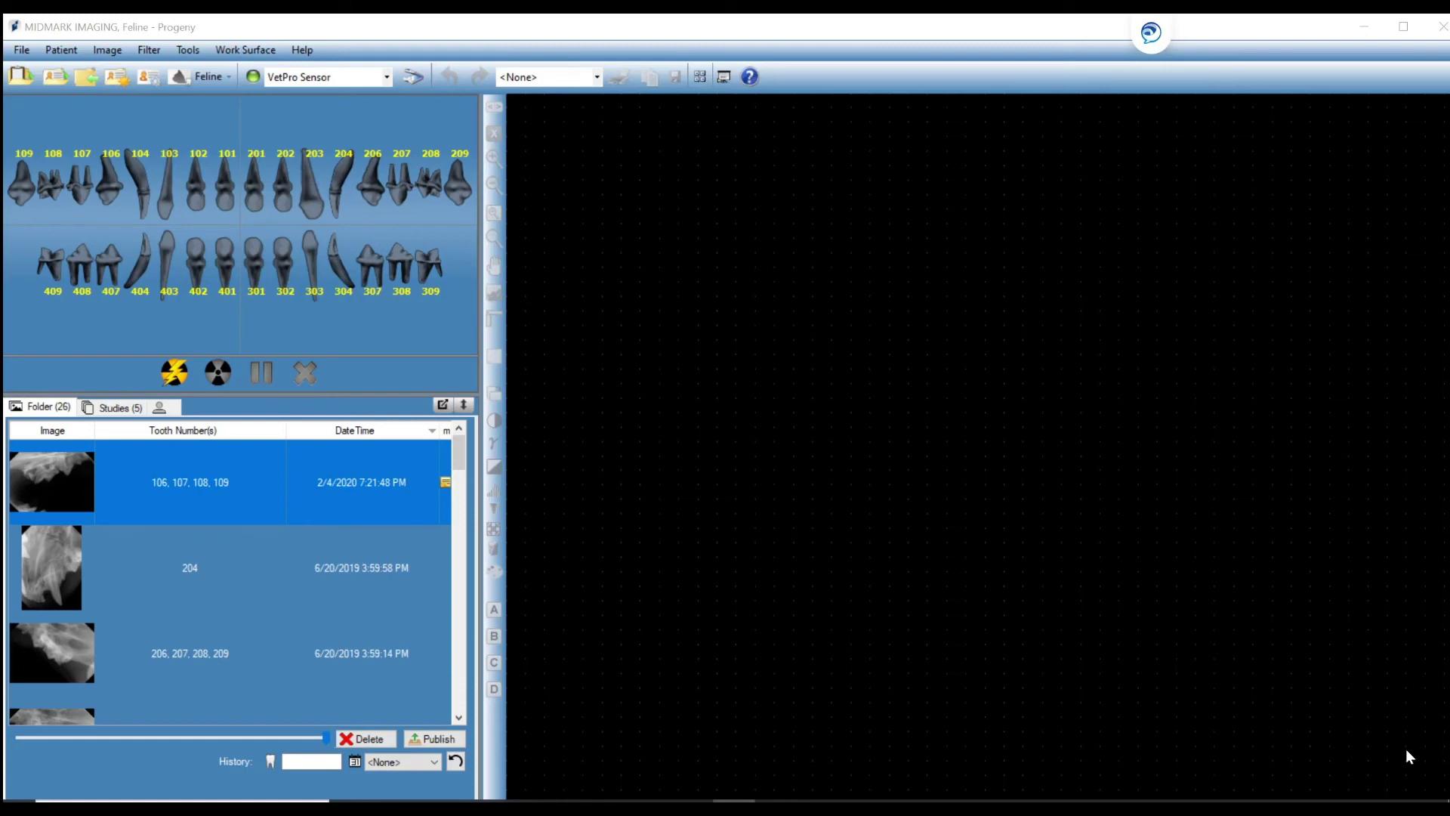
Open the 106–109 and 204 X-rays on the work surface, then select the 104 and 101–203 images.
click(1405, 752)
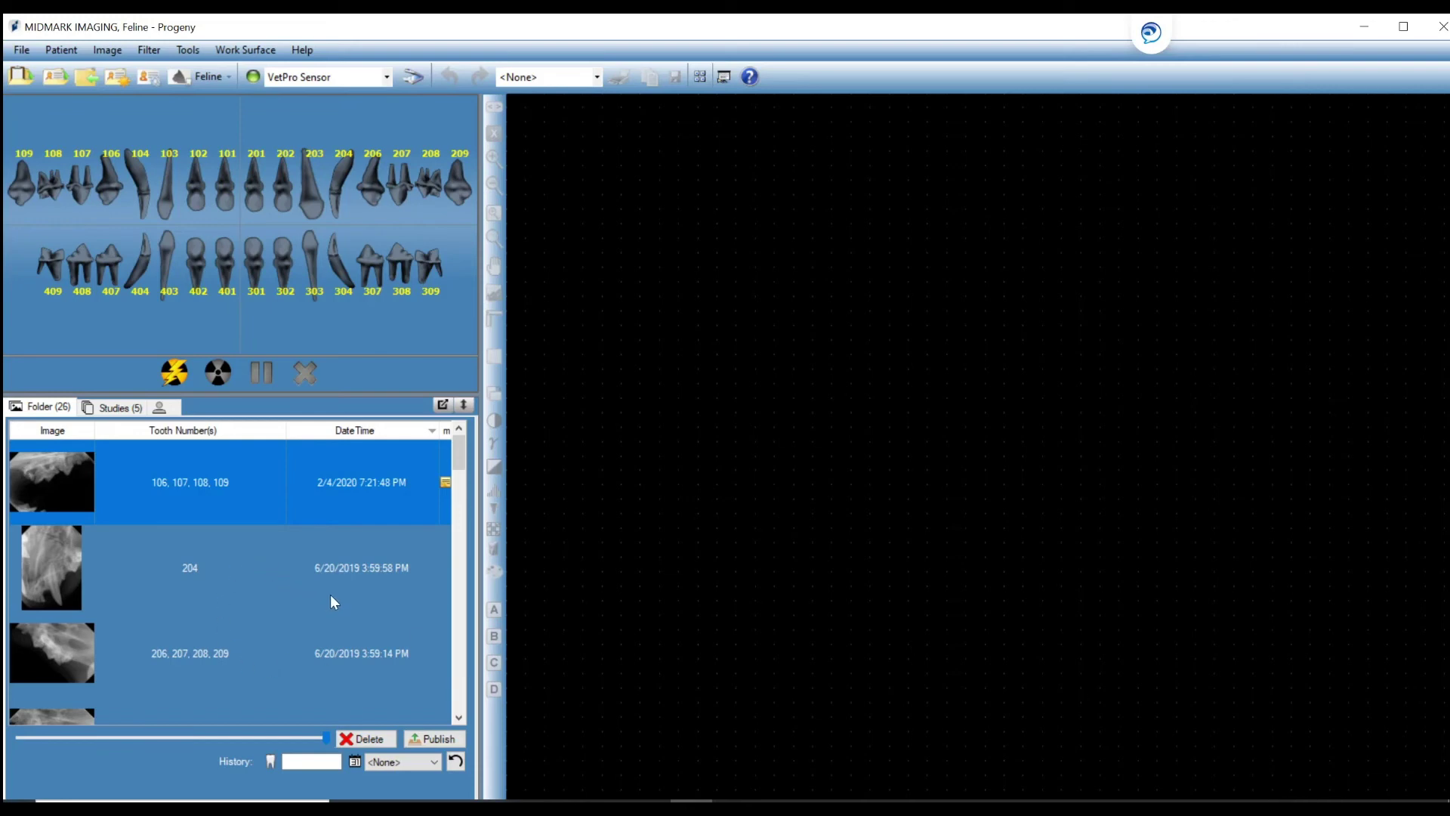
double_click(339, 494)
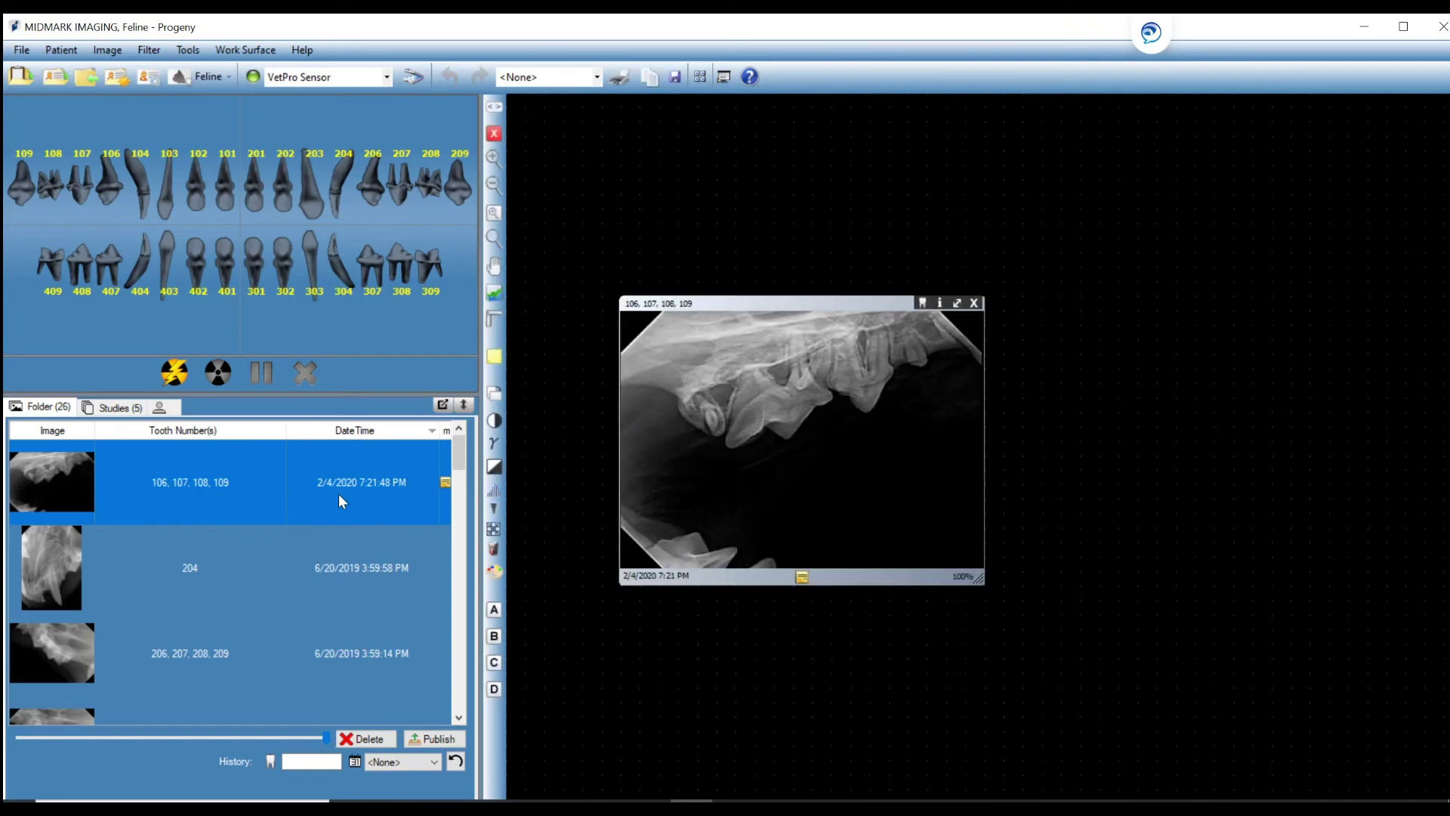
double_click(345, 581)
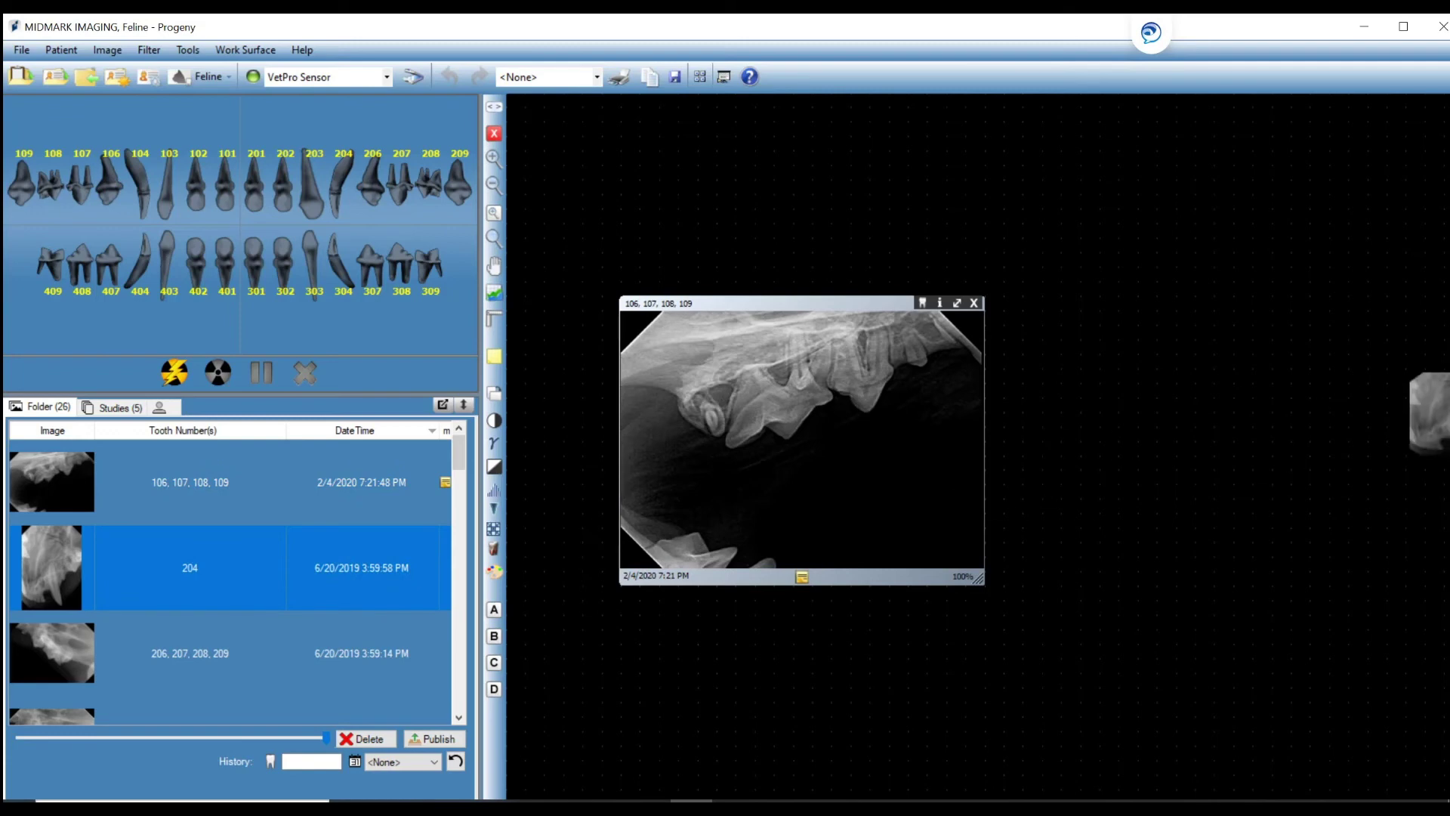
scroll(446, 555, down, 3)
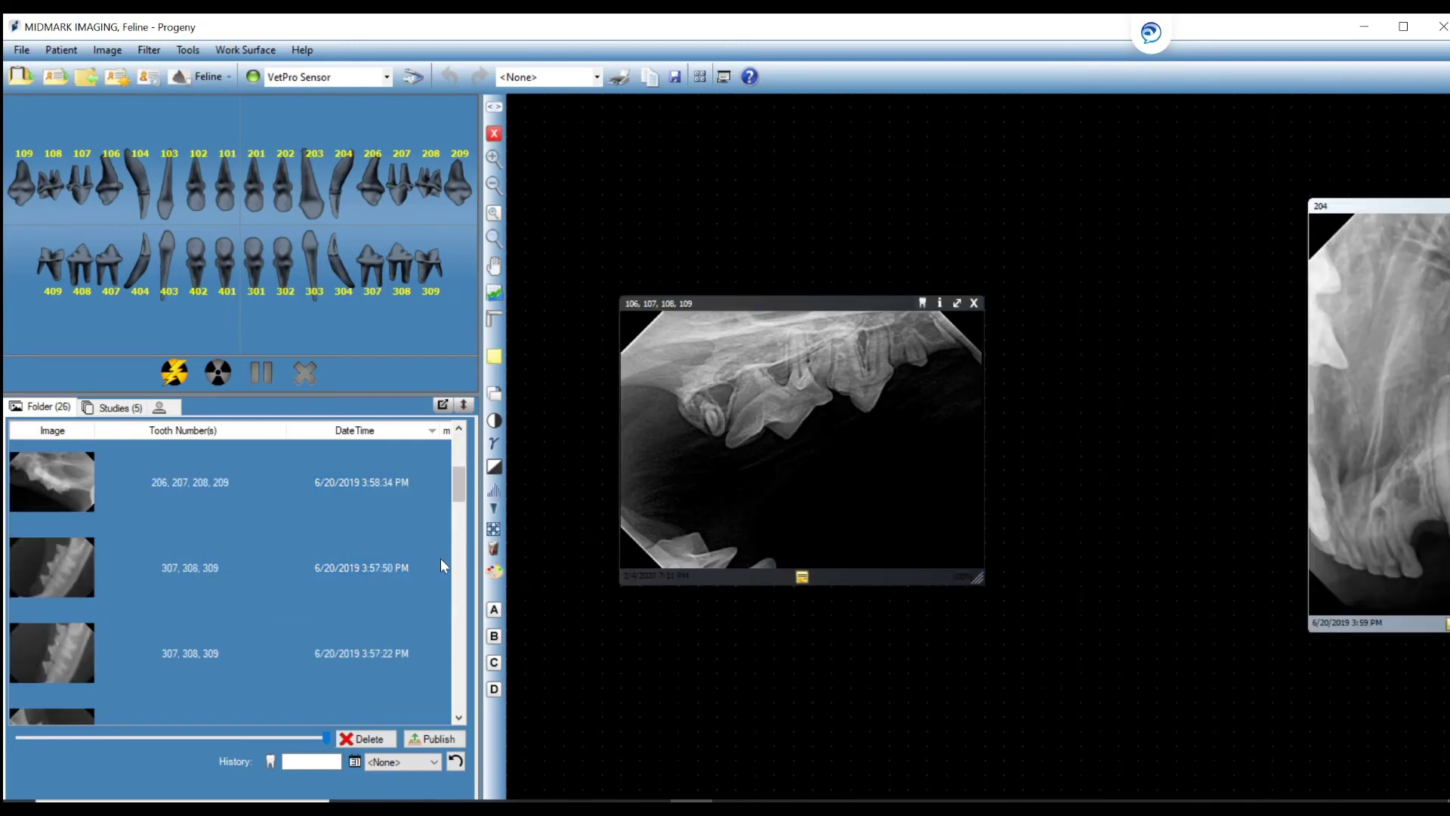
drag(363, 481, 789, 608)
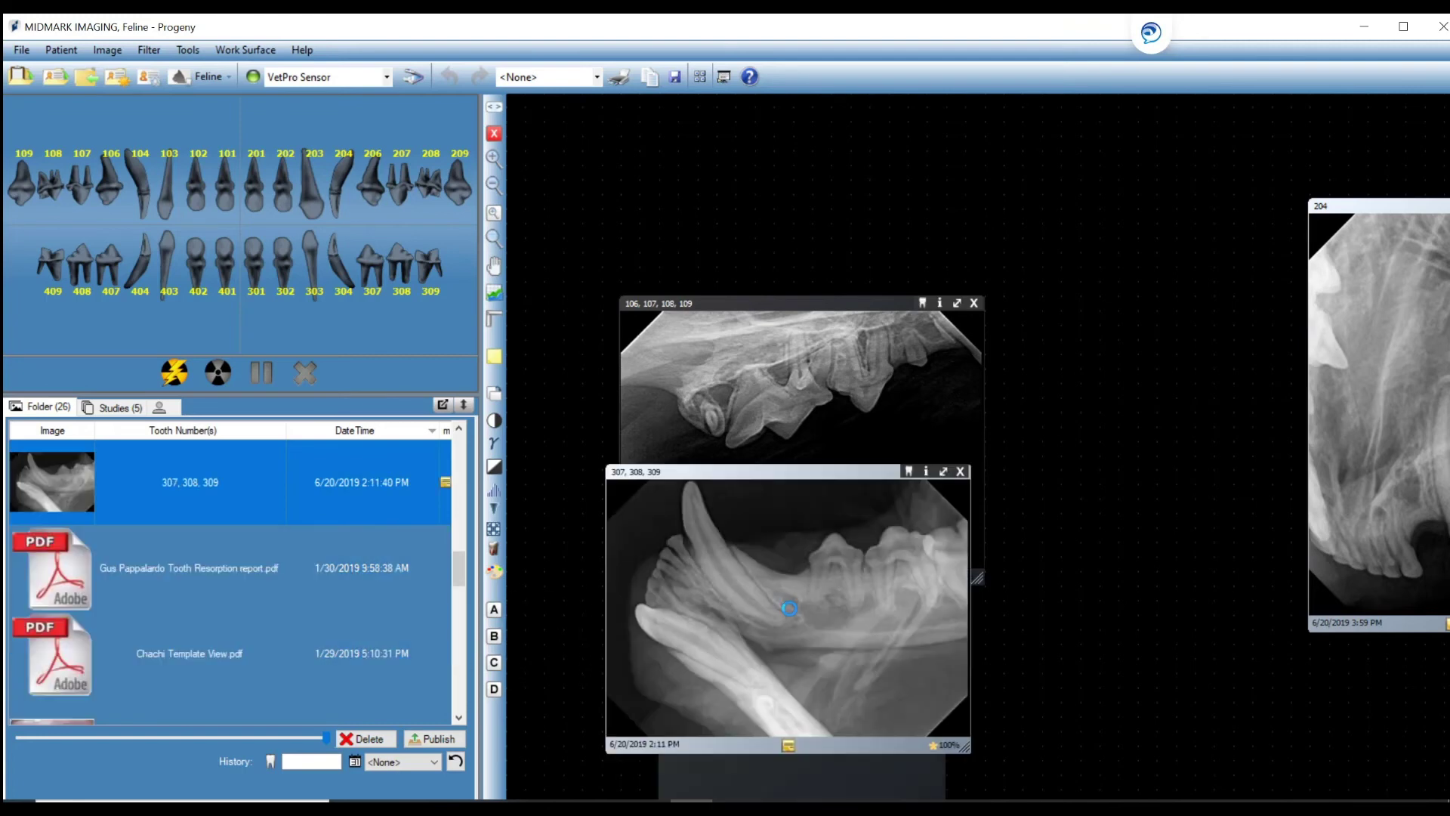
Tile the open X-rays and export them all into a new desktop folder 'Midmark Feline Patient'.
right_click(1103, 173)
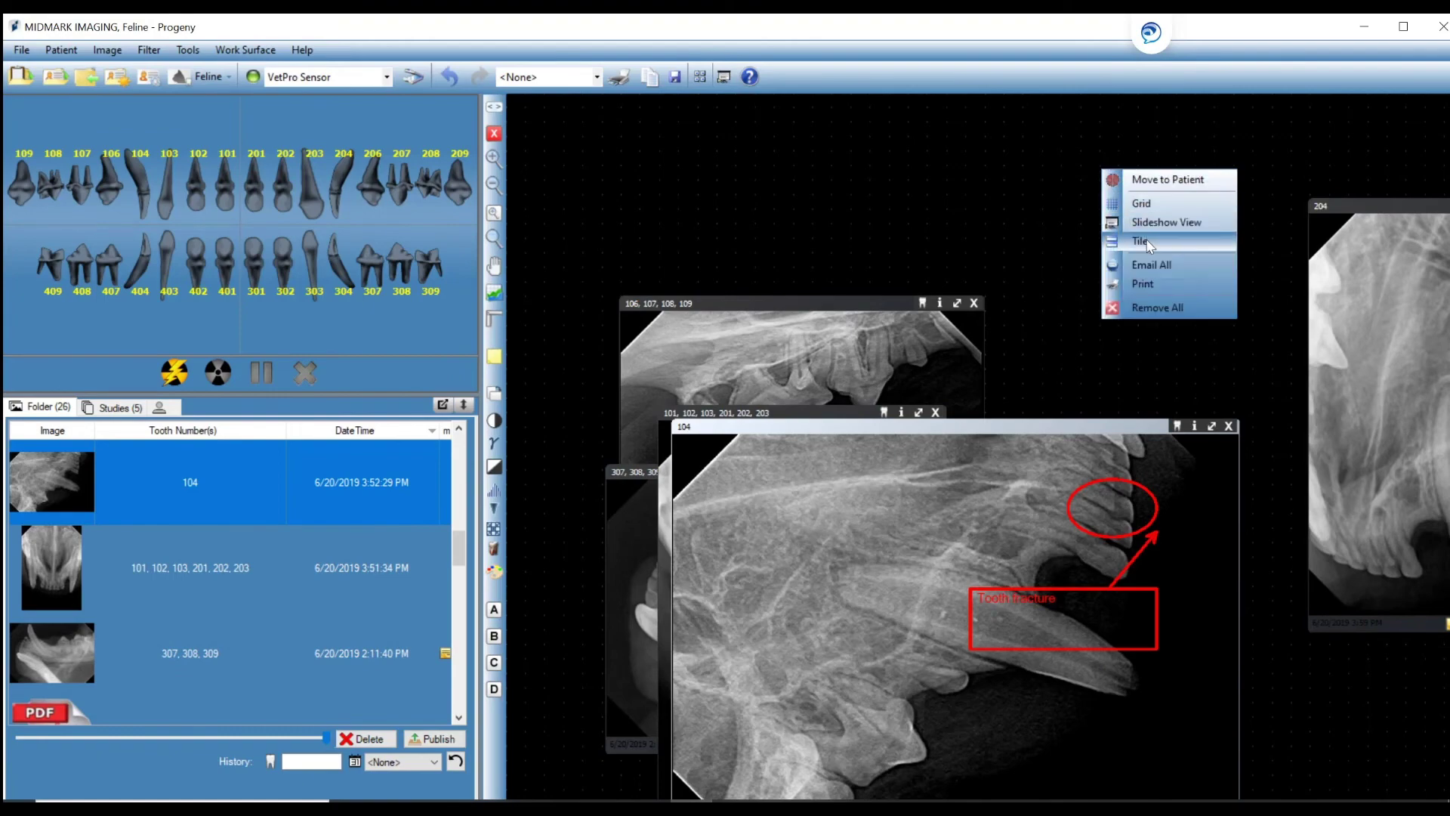
click(1146, 240)
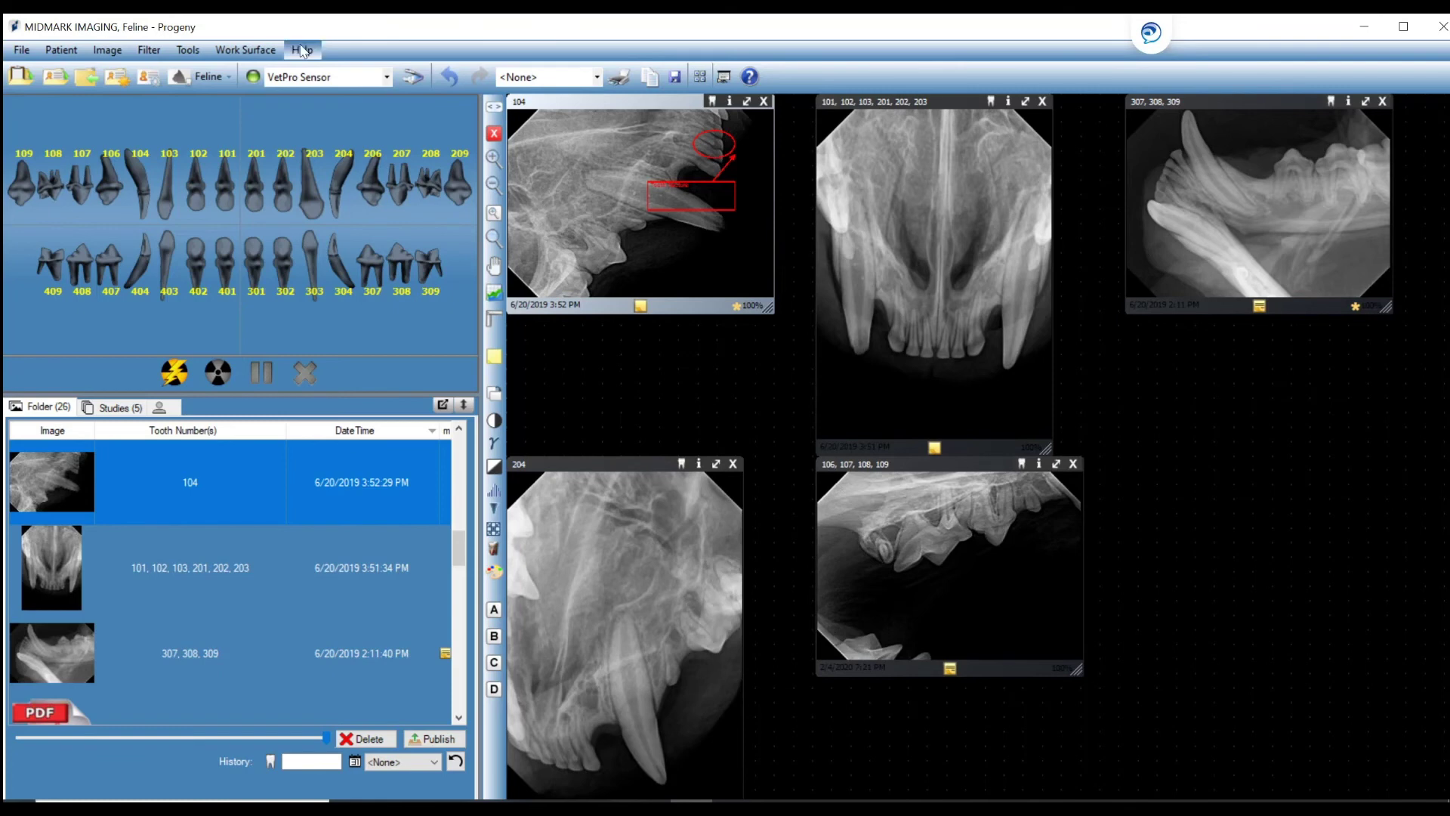
click(257, 53)
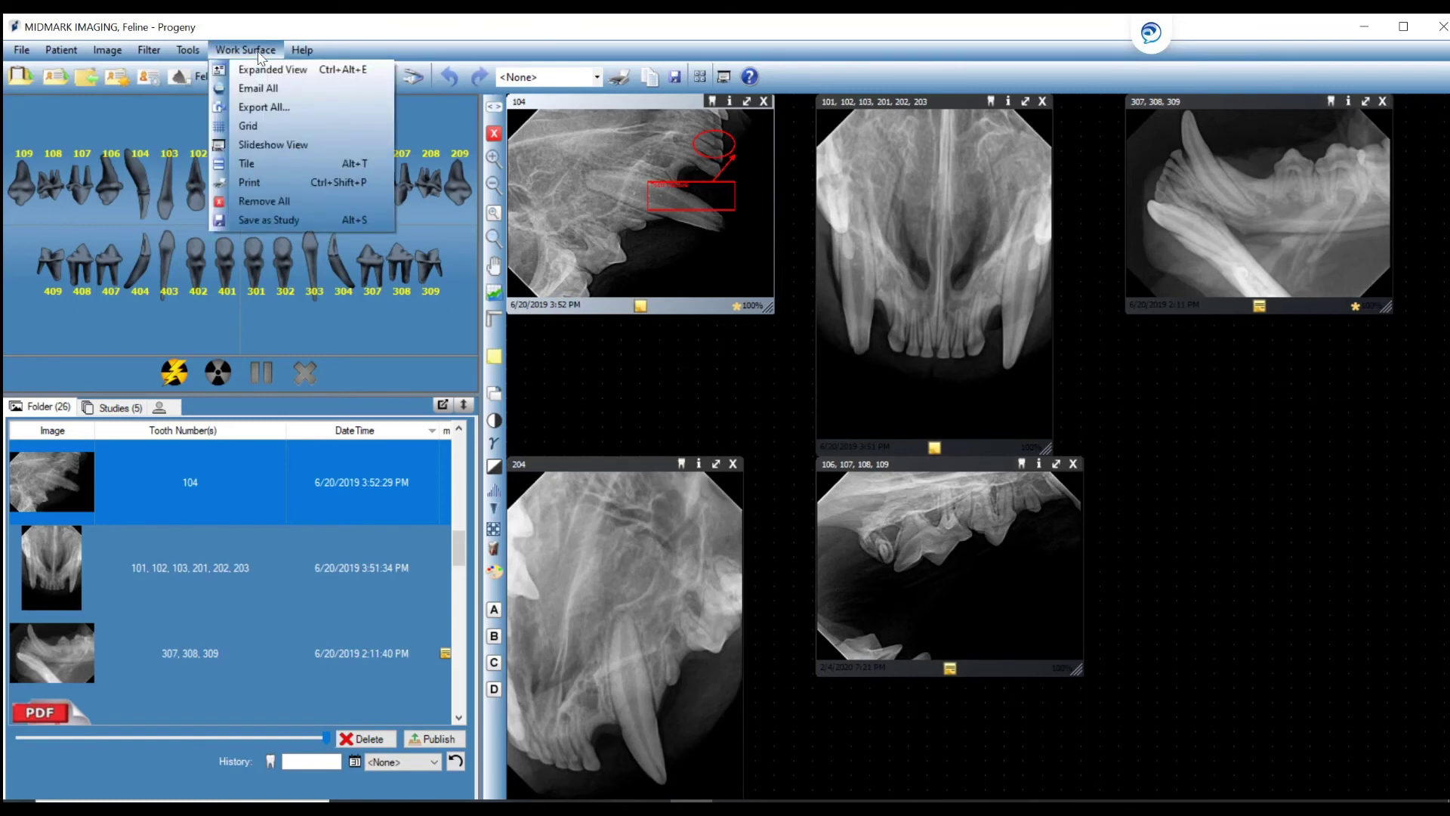
click(279, 111)
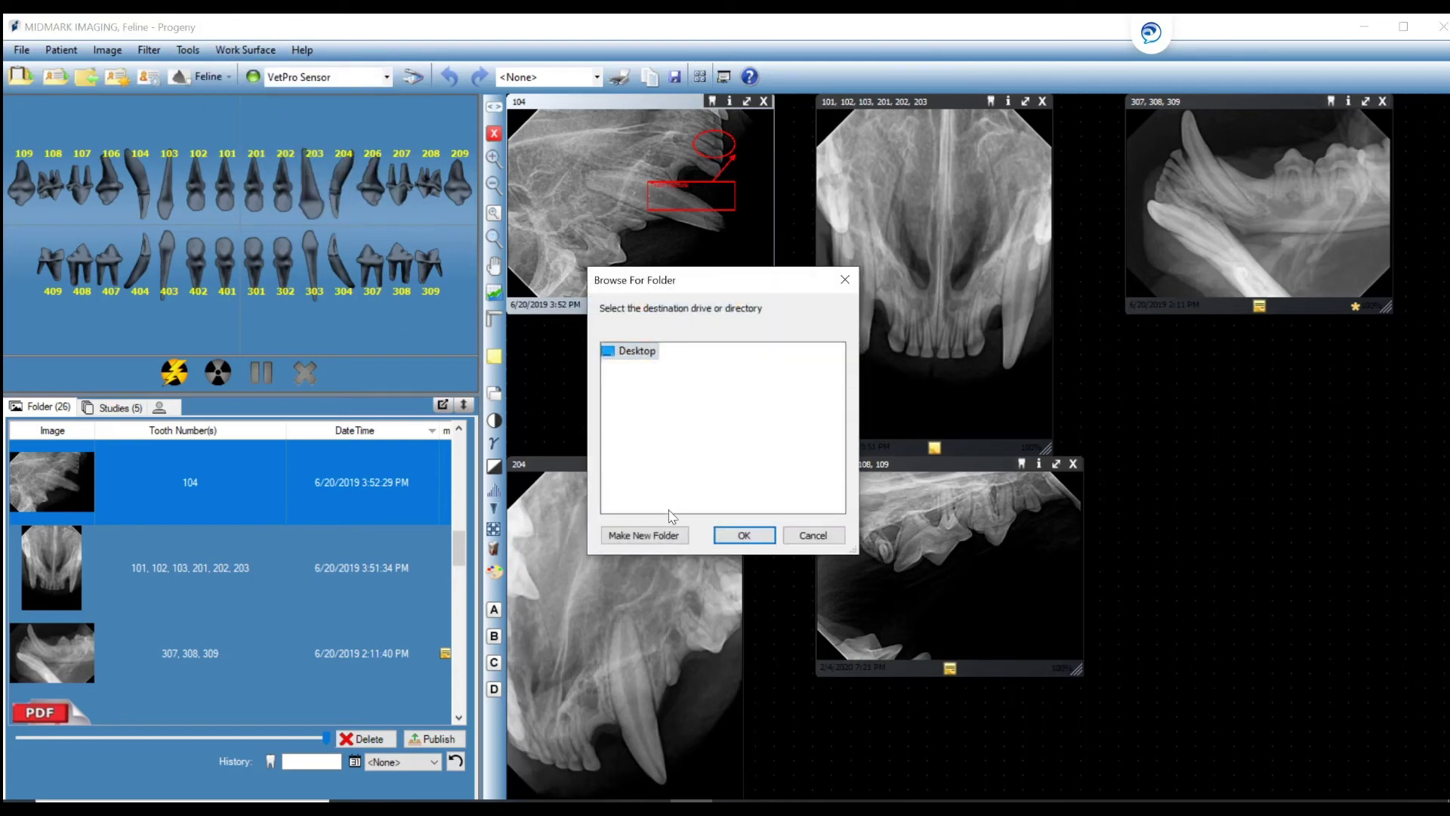
click(654, 537)
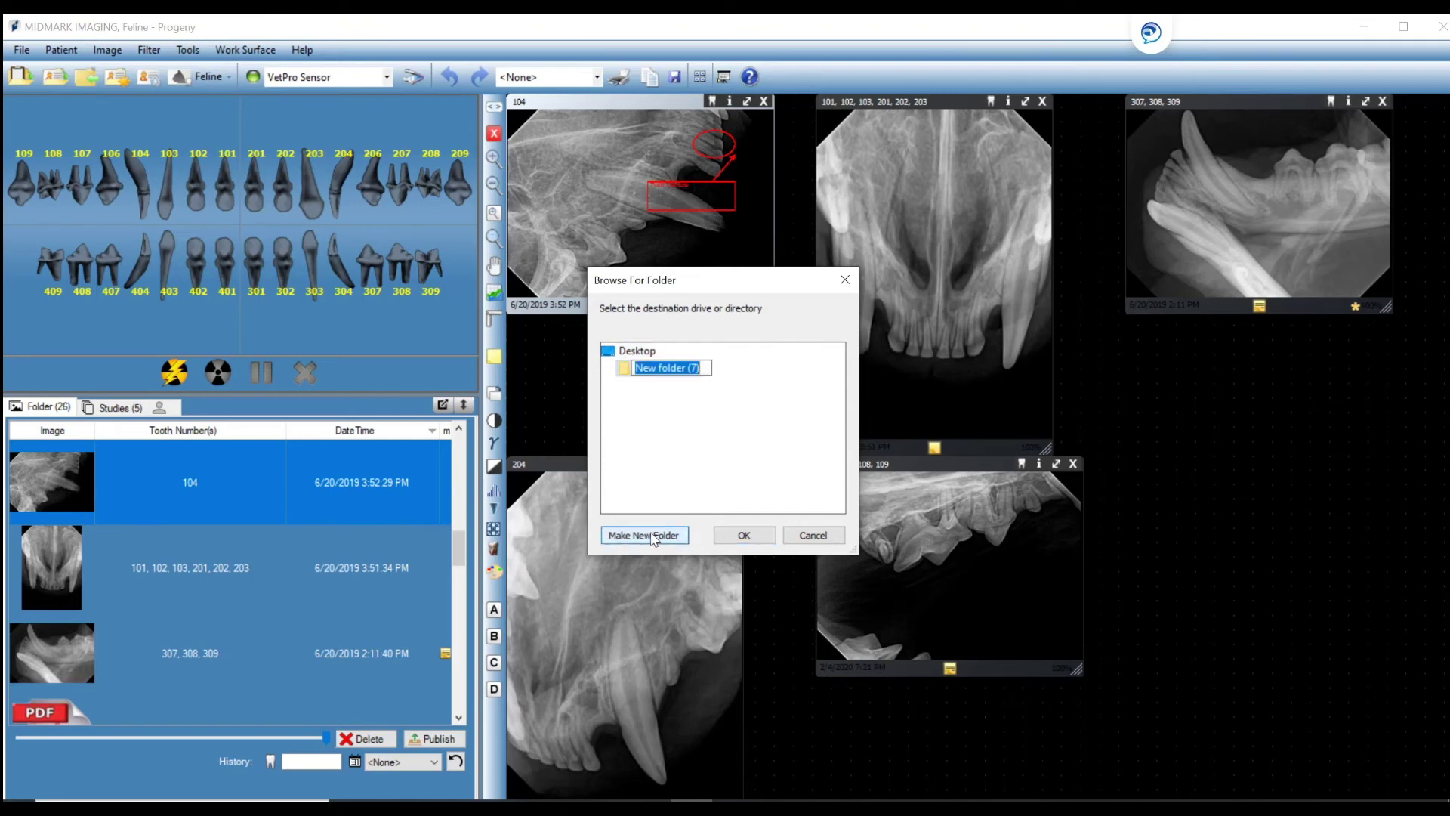
text(Midmark Feline Patient)
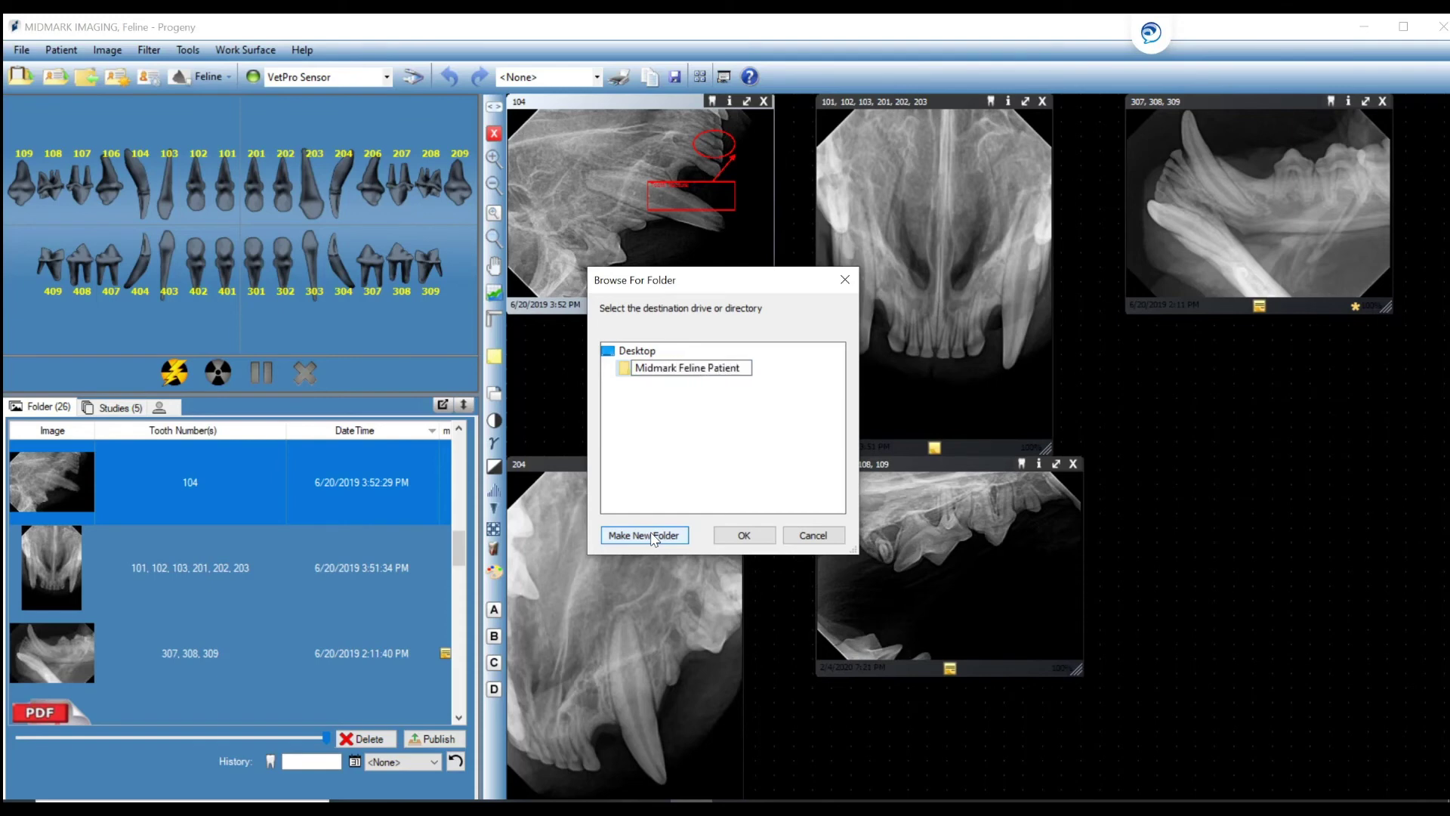
click(725, 546)
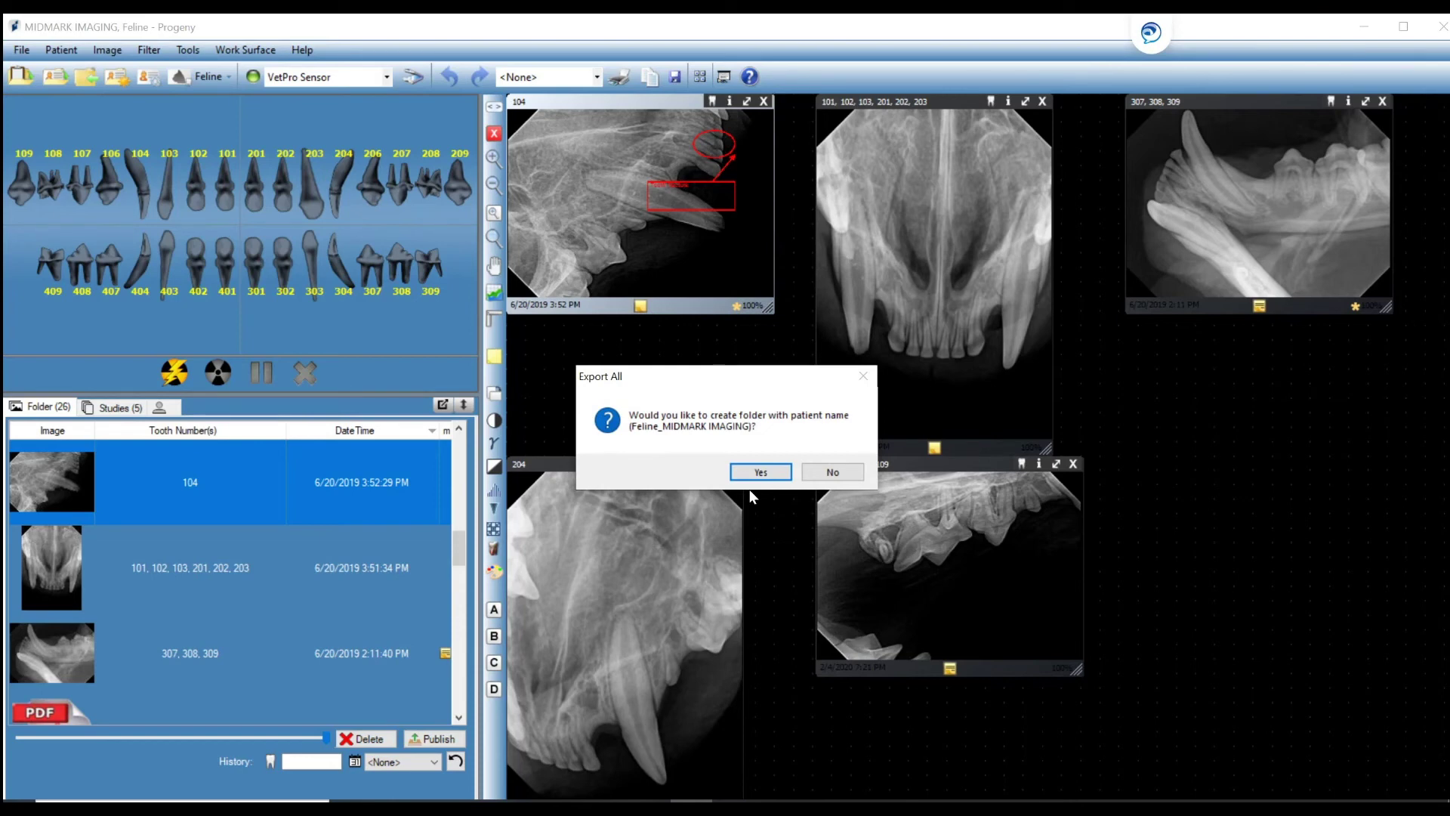
click(754, 473)
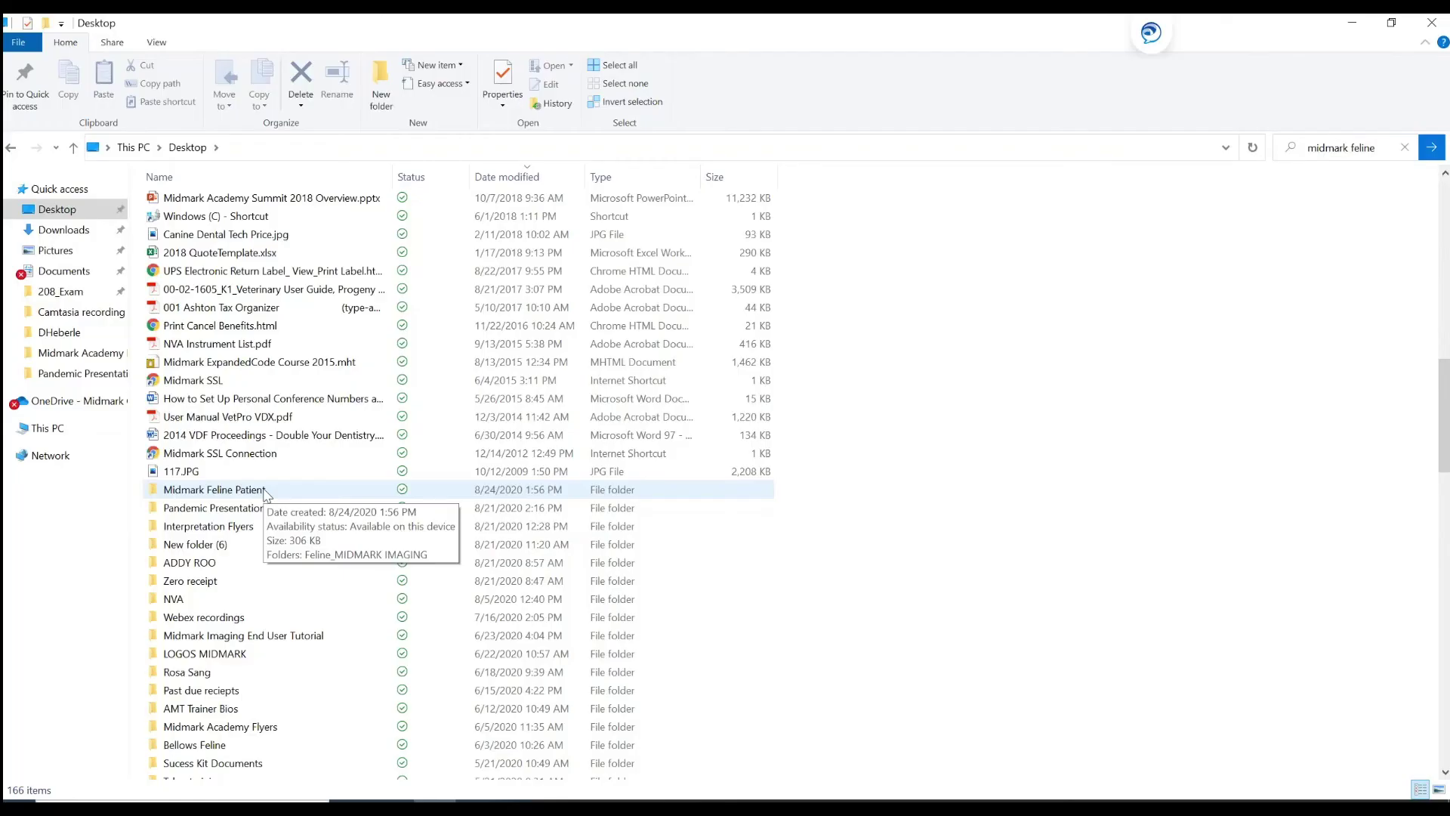
Open the Midmark Feline Patient folder and then its Feline_MIDMARK IMAGING subfolder.
double_click(205, 493)
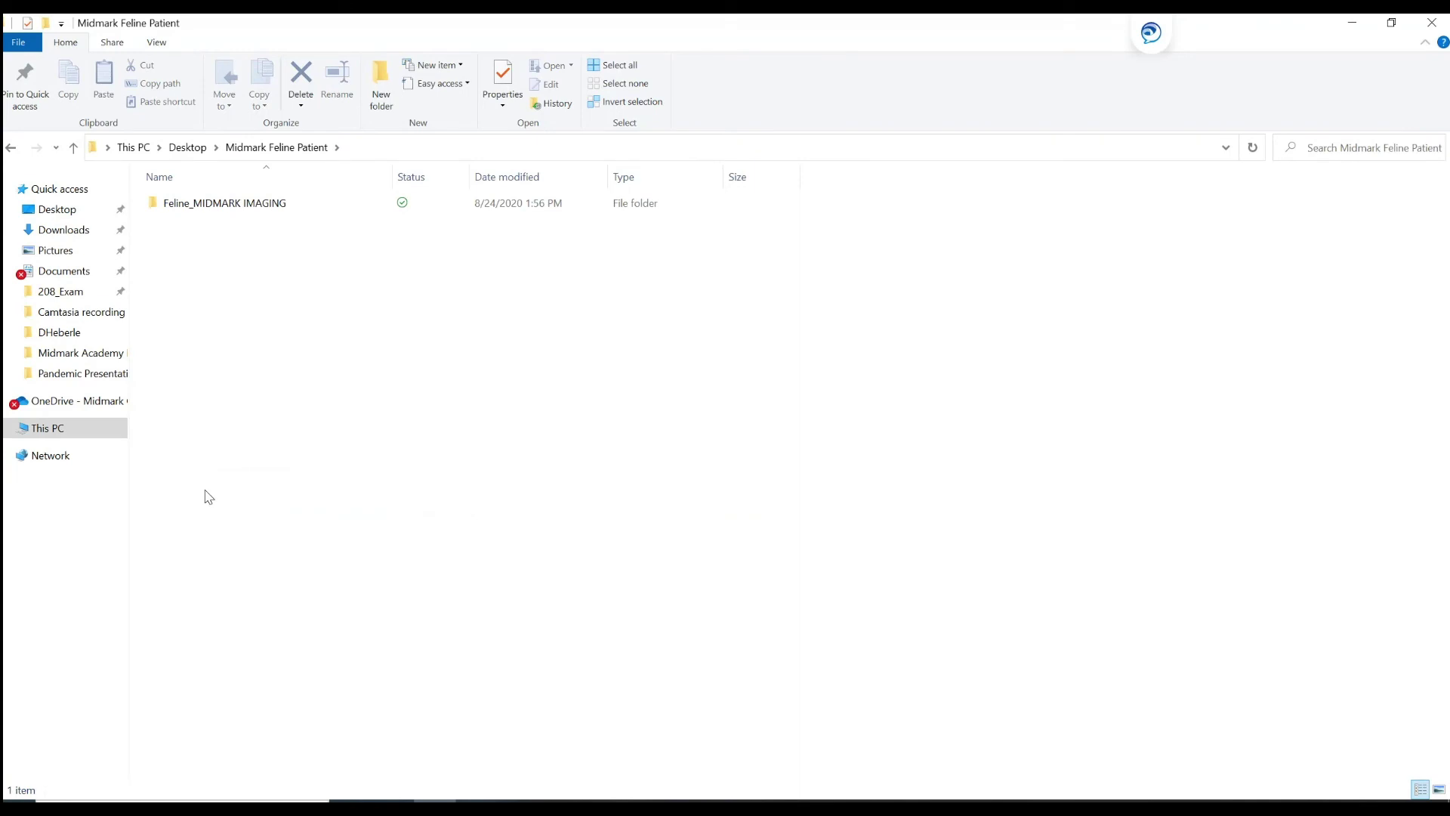
double_click(247, 205)
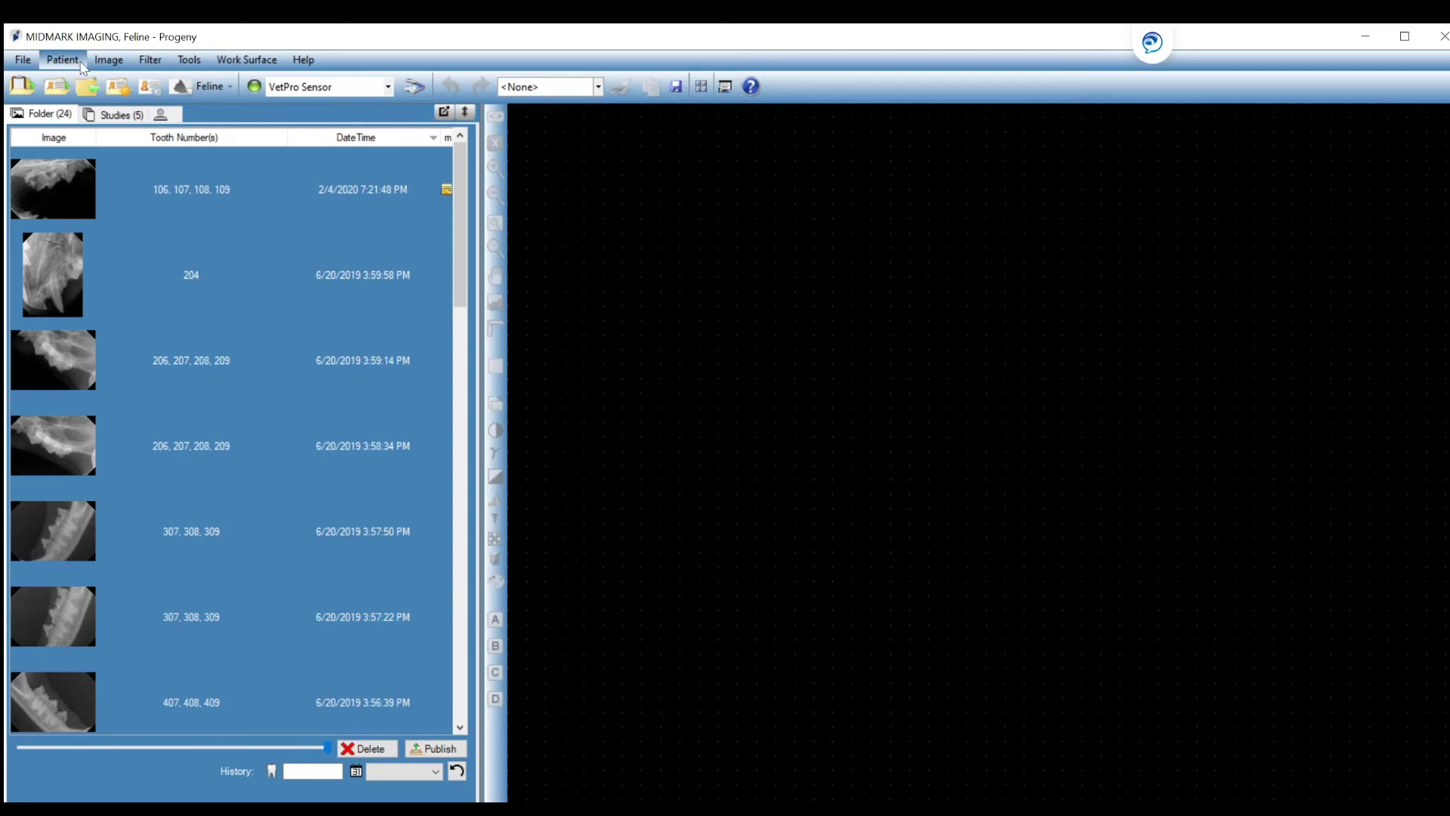
Import Resporption (2).JPG from Interpretation Flyers into the feline patient's folder.
click(105, 60)
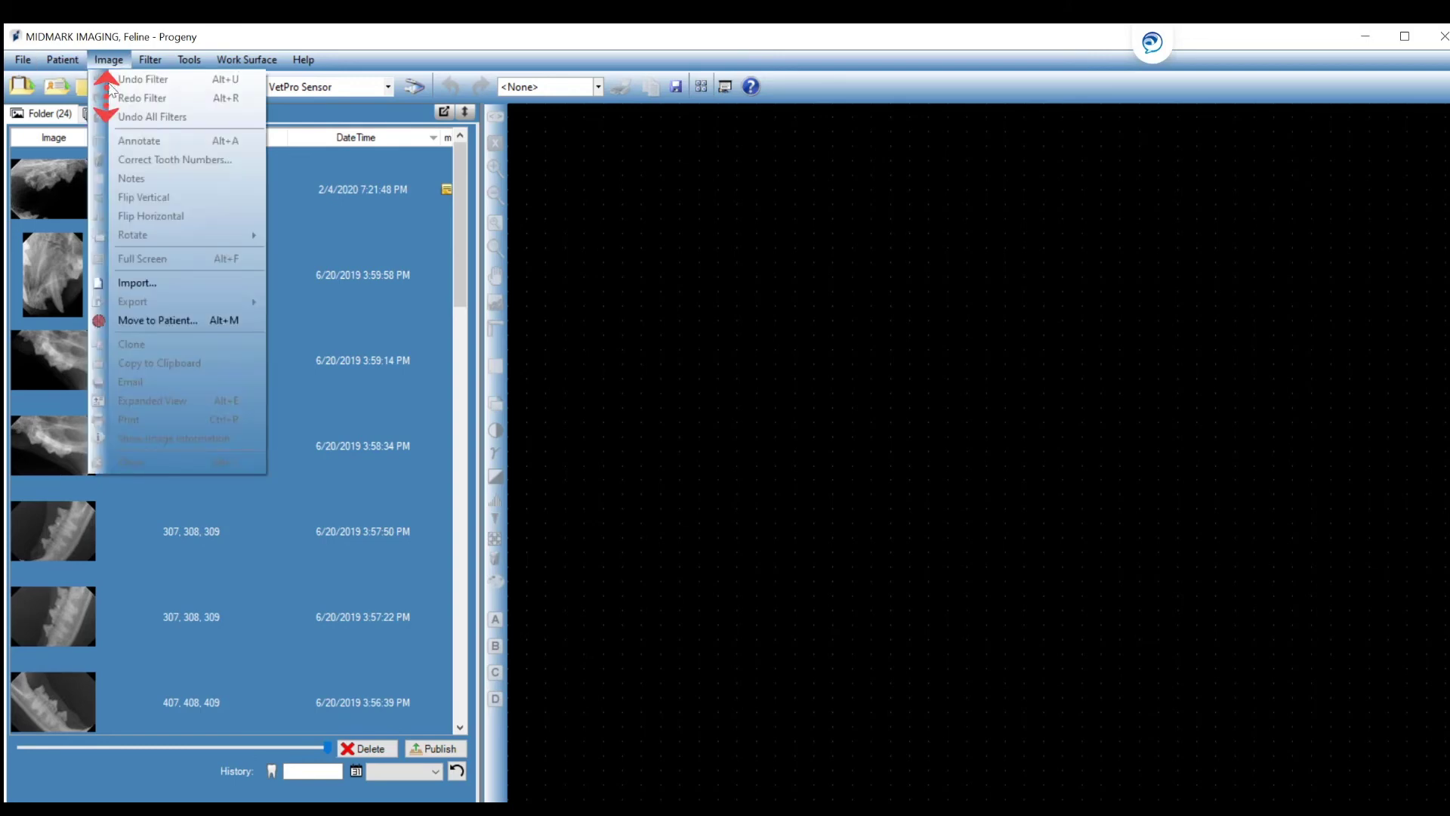
click(145, 281)
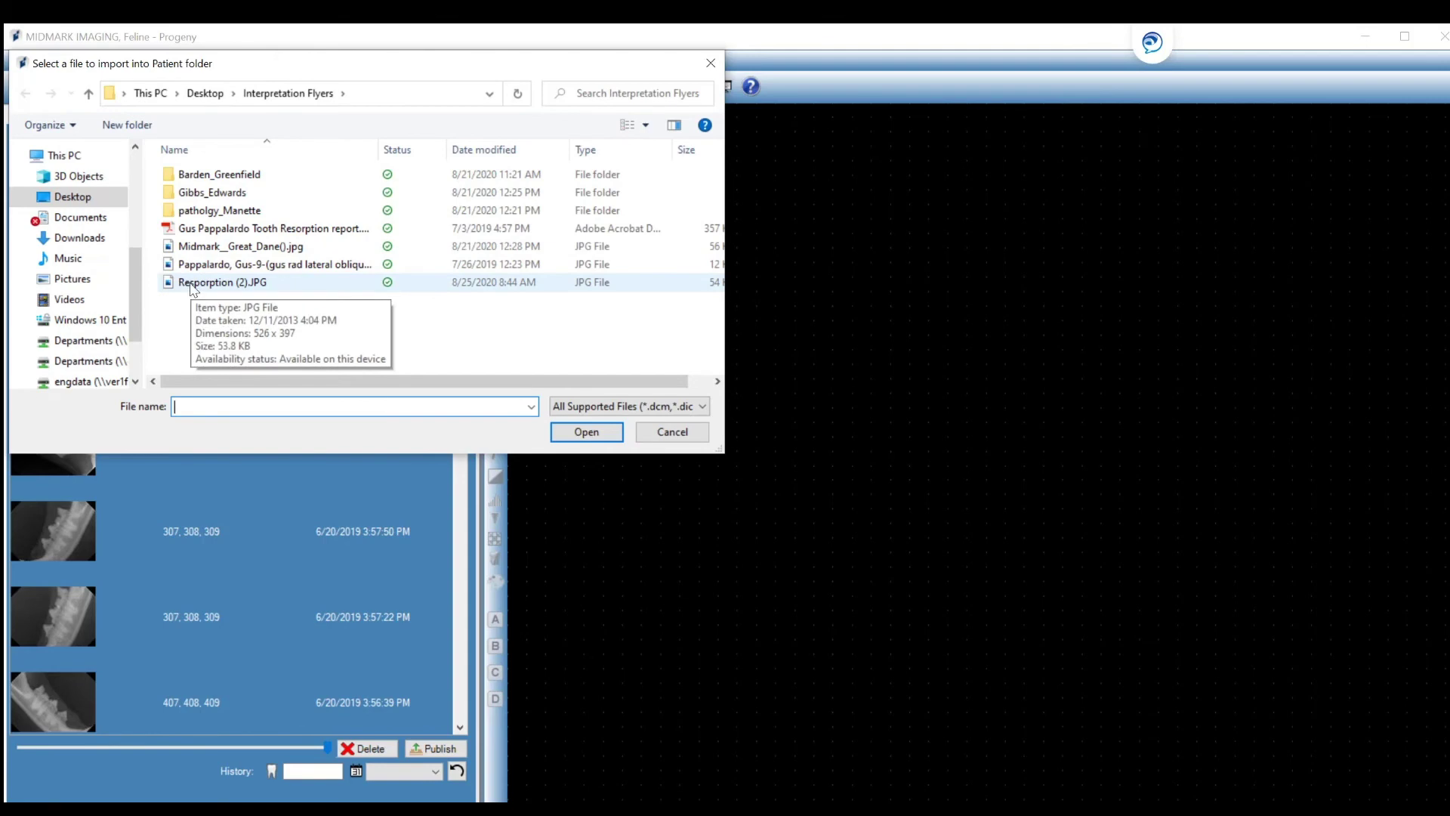
click(192, 285)
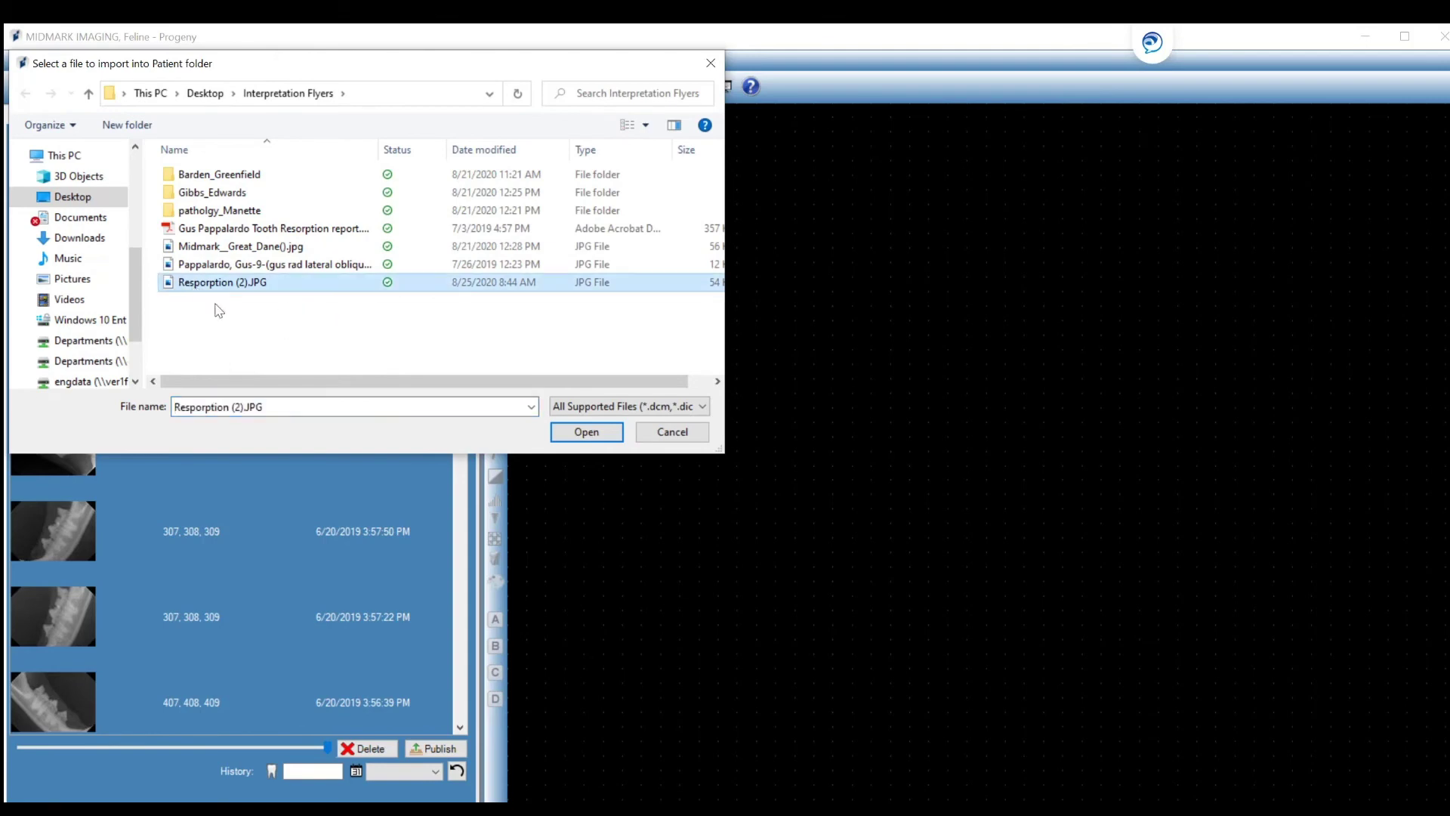
click(576, 436)
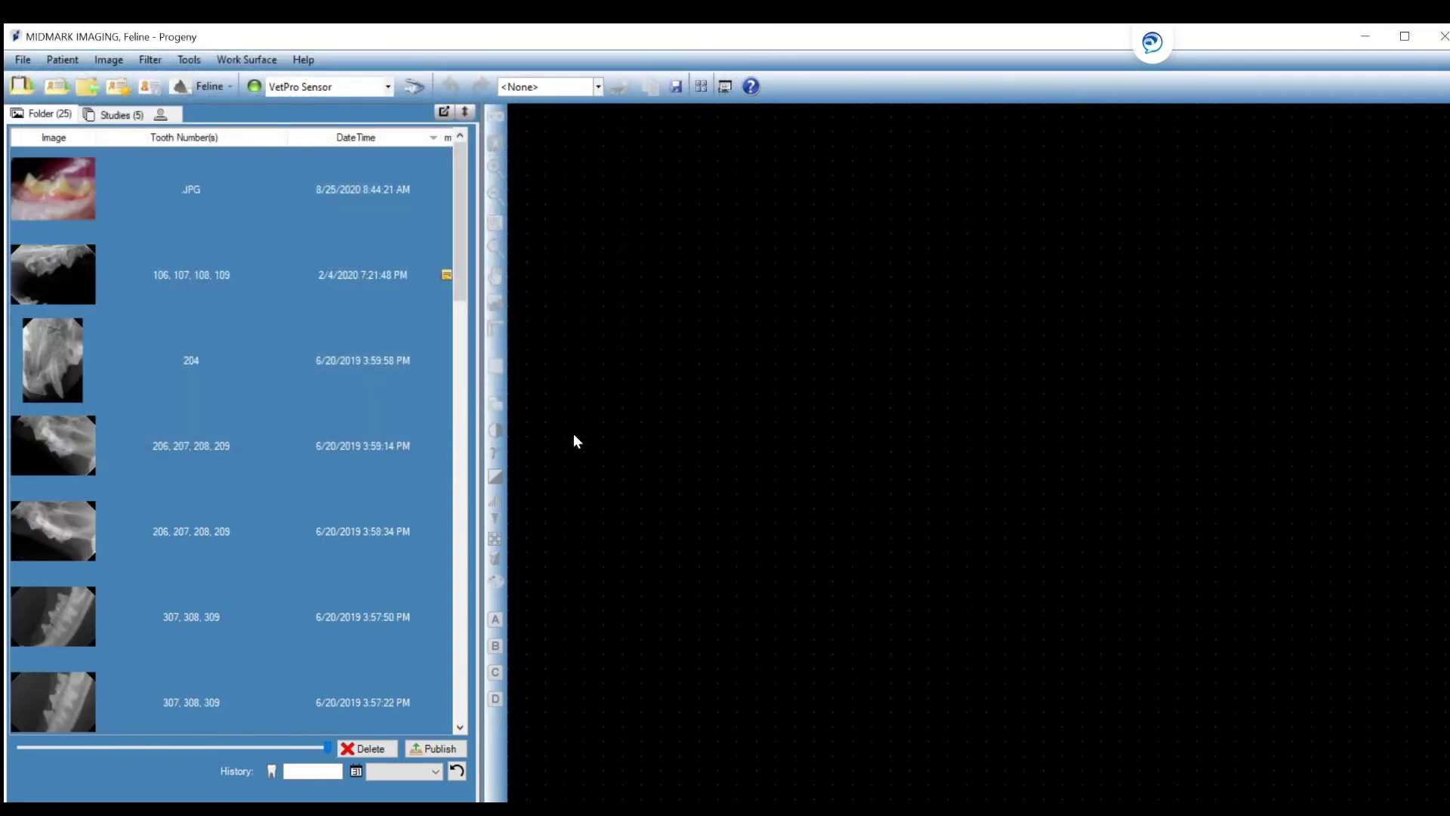
click(236, 198)
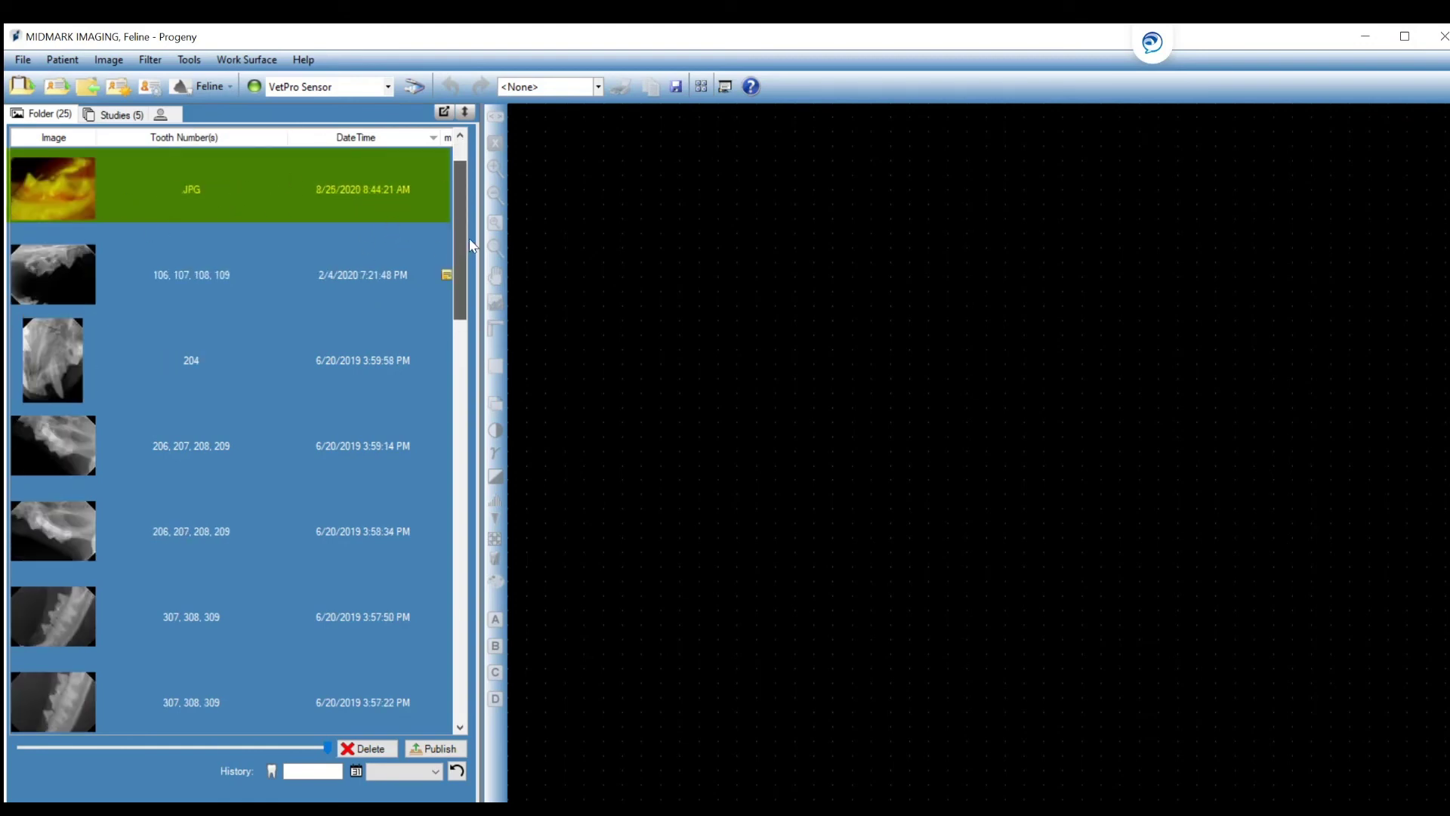
click(208, 183)
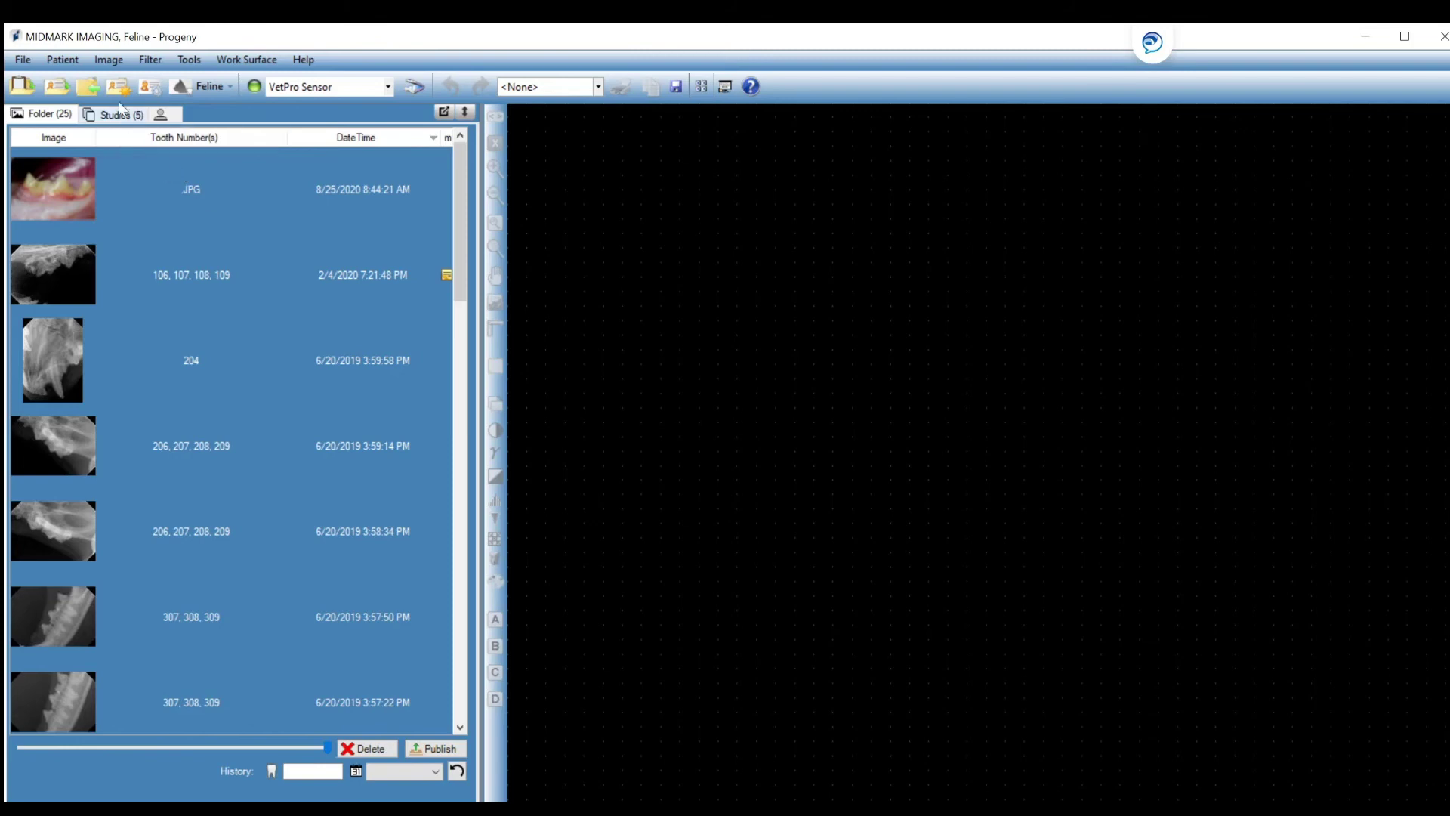
Import the tooth resorption report PDF into the patient folder and open it in Acrobat Reader.
click(106, 60)
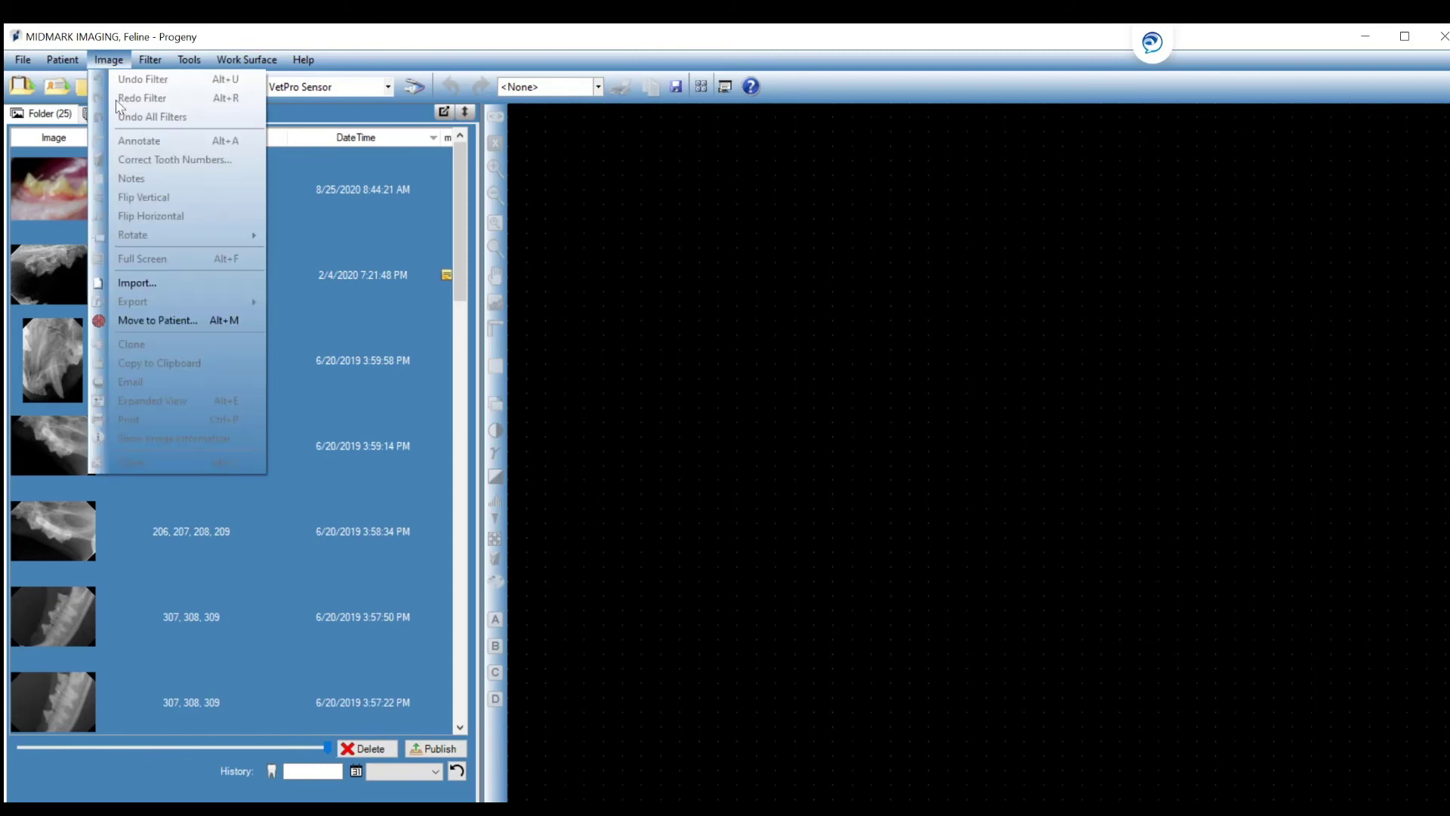
click(154, 284)
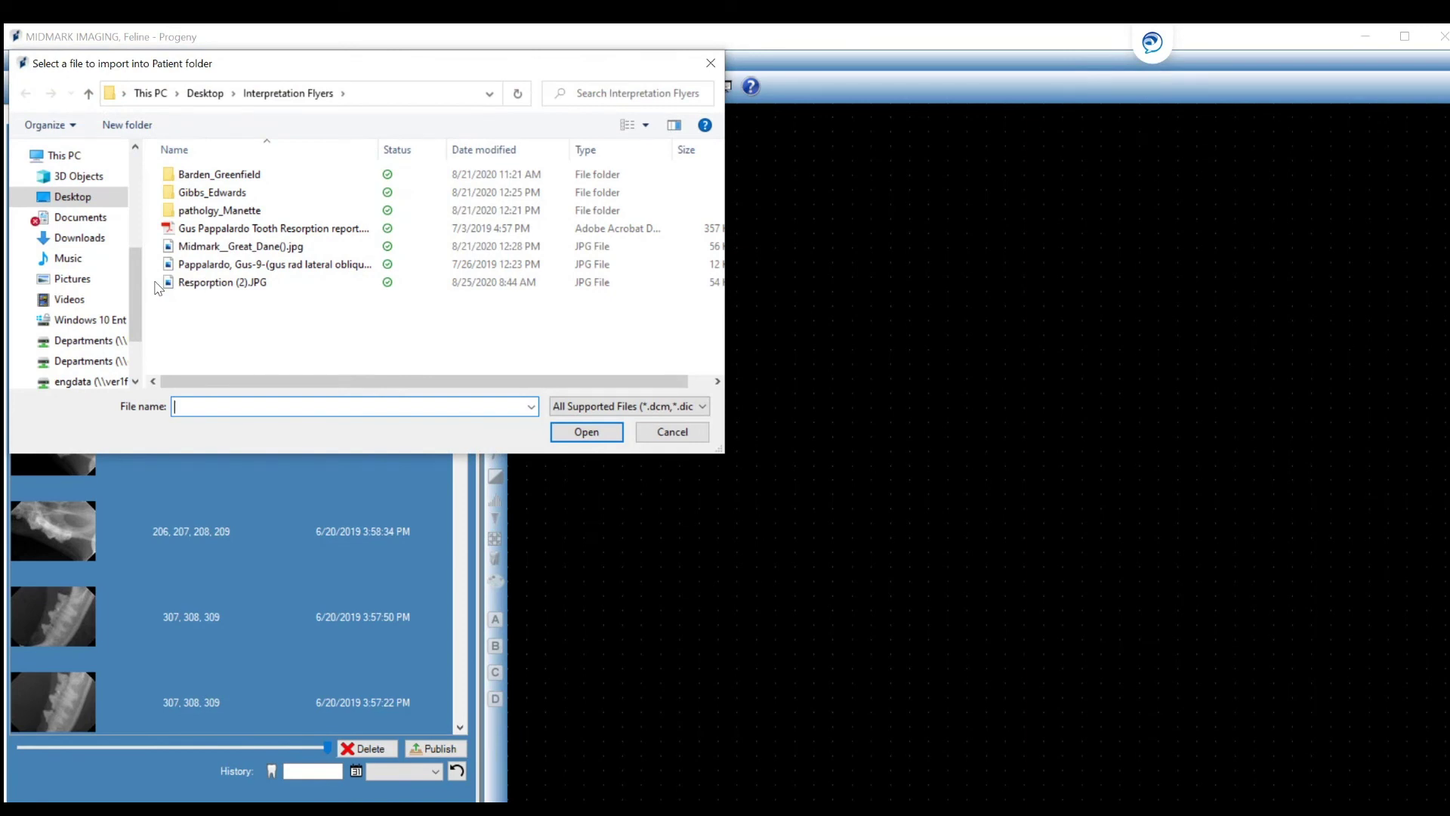
click(206, 230)
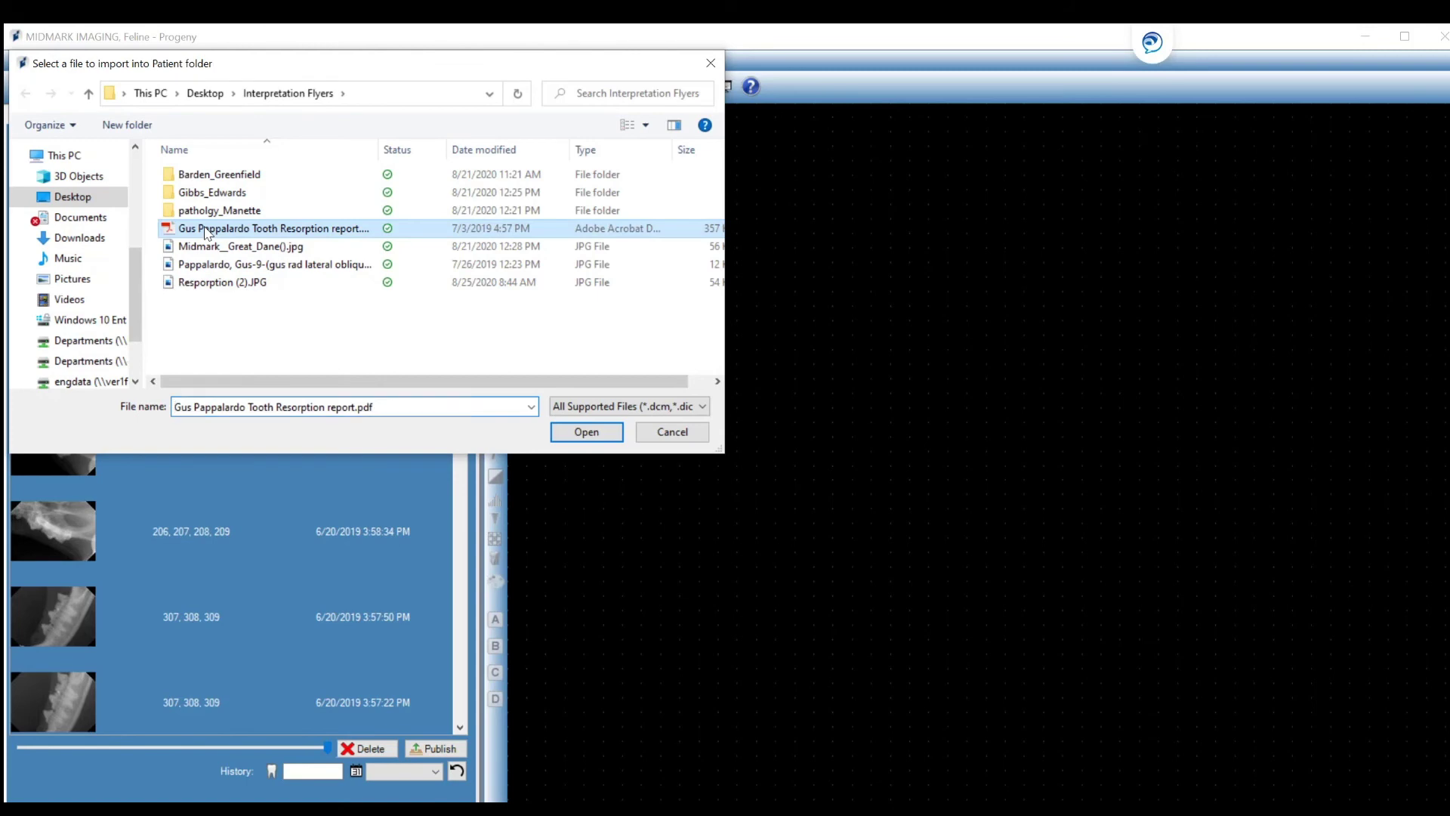
click(574, 436)
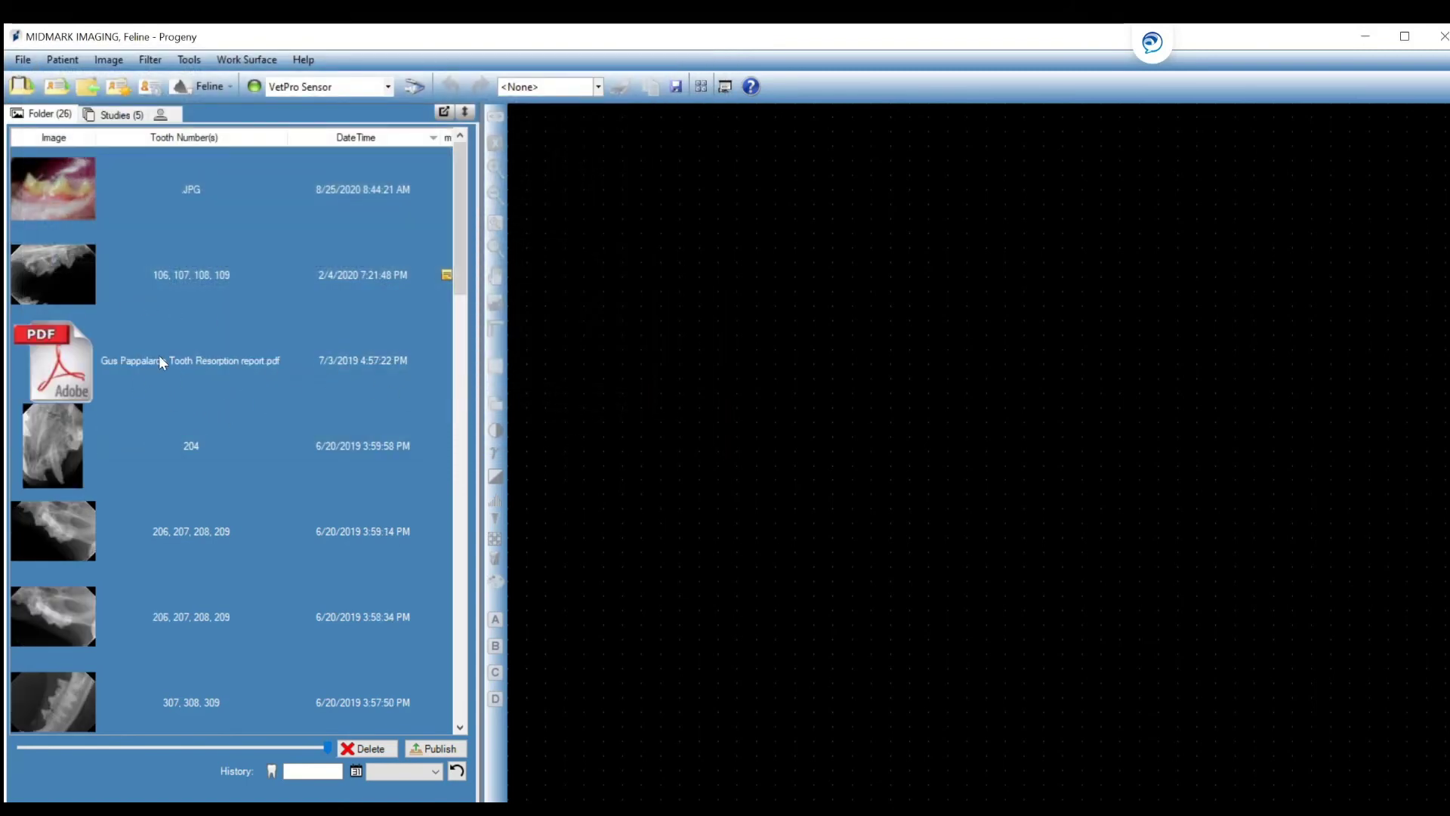
click(300, 373)
double_click(300, 373)
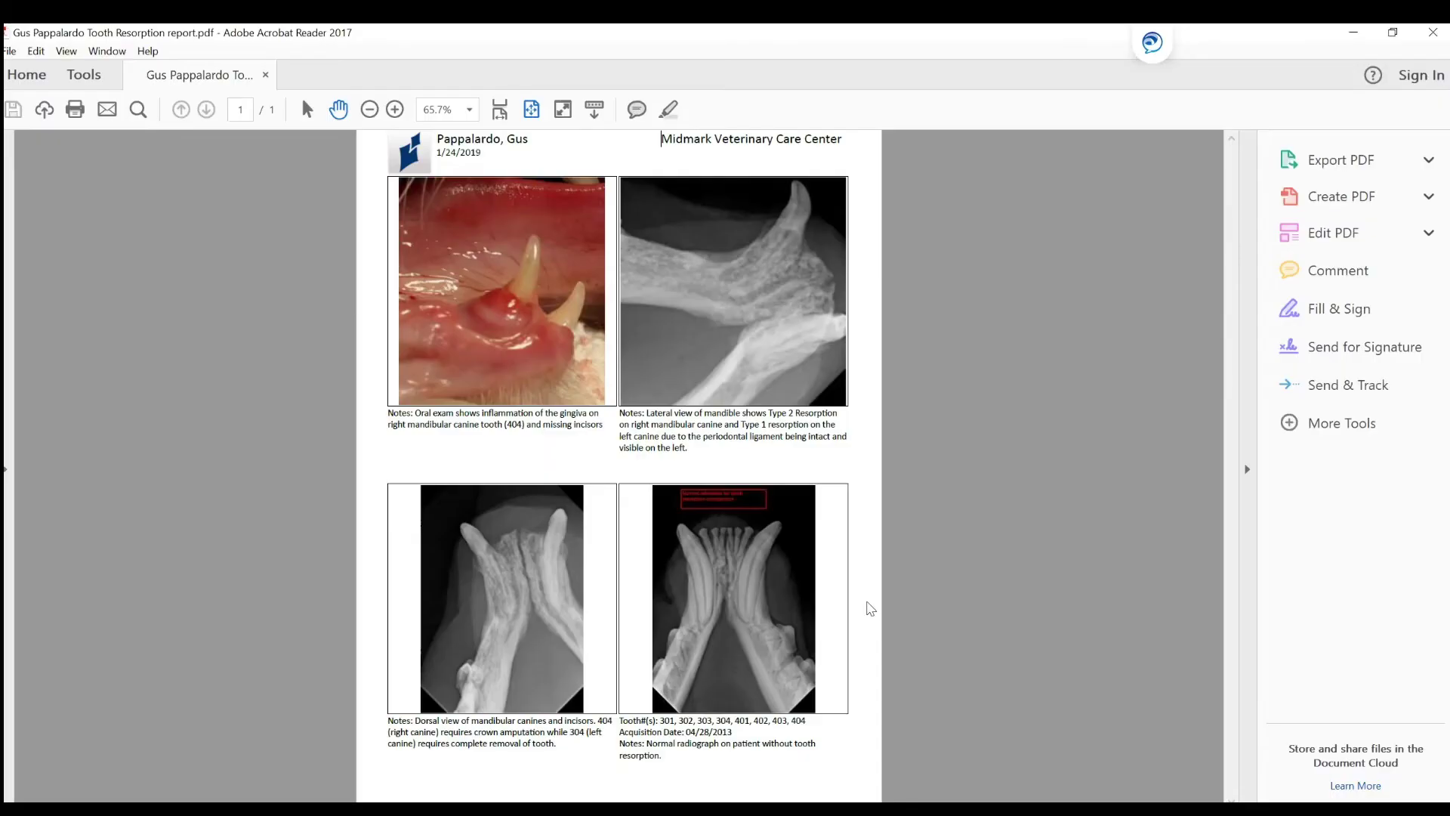
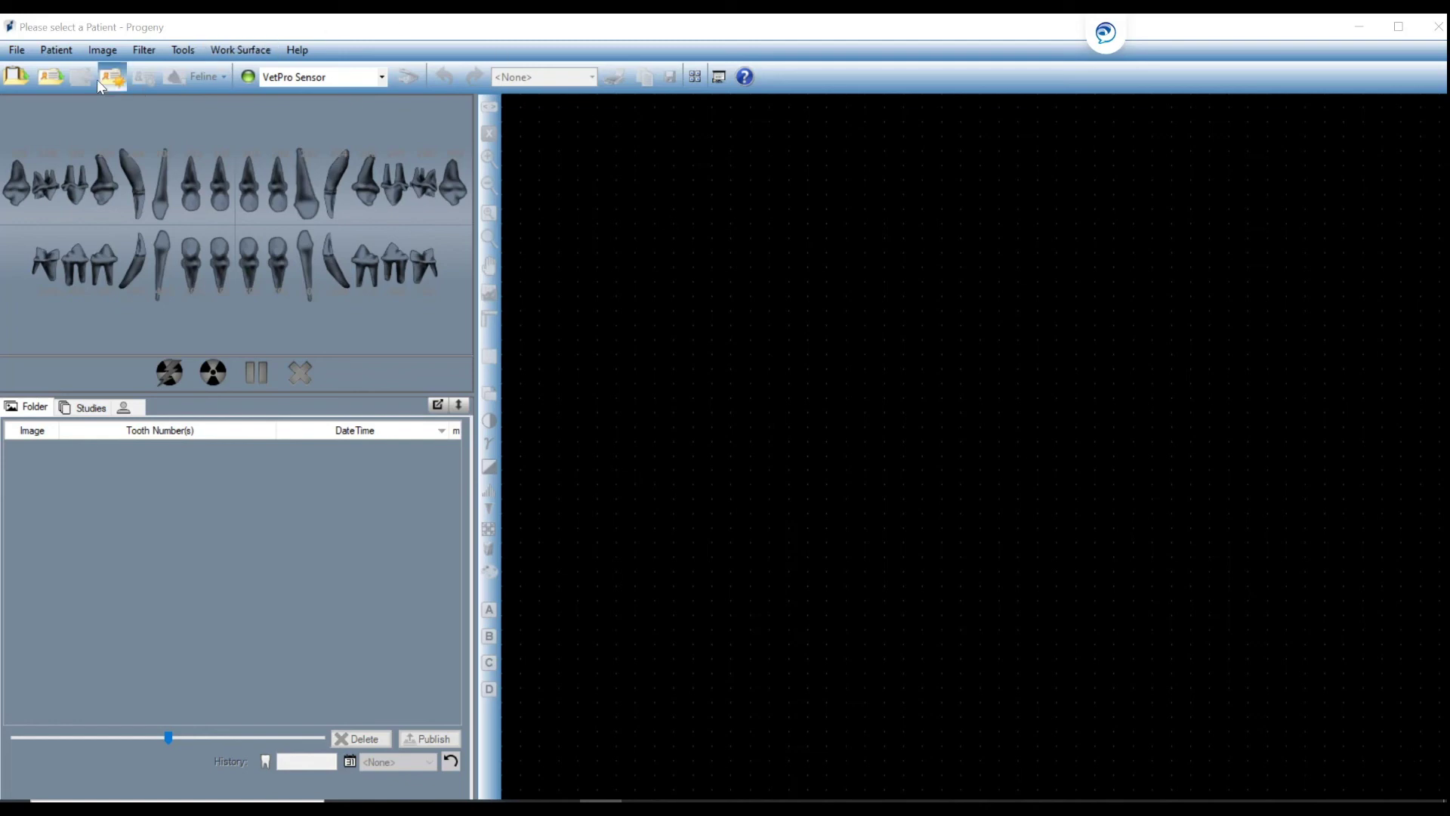
Open the File menu to reveal the Backup and Restore command.
click(15, 51)
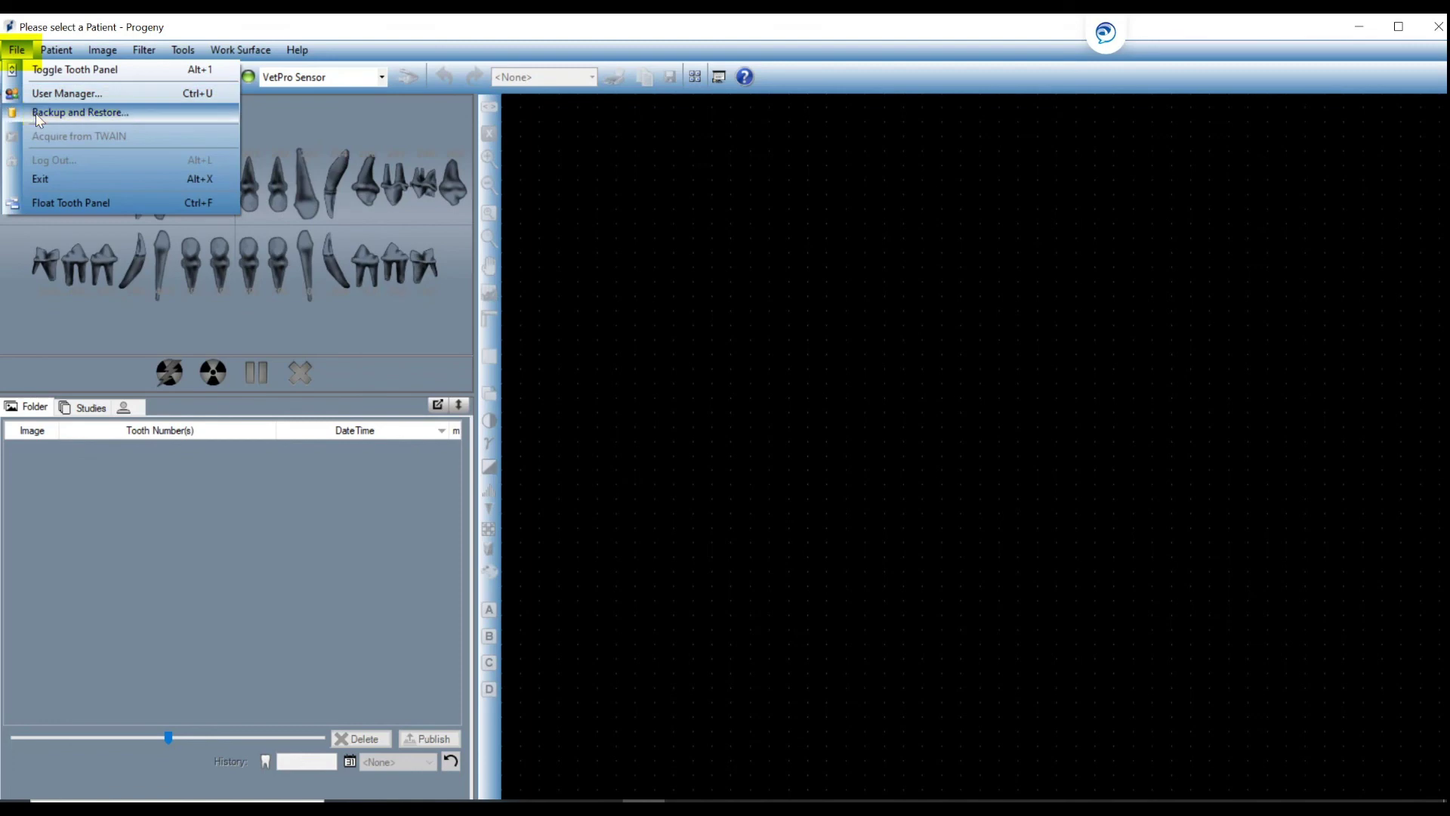
Start a Backup to Hard Drive with the destination set to the Desktop\BACKUP folder.
click(34, 113)
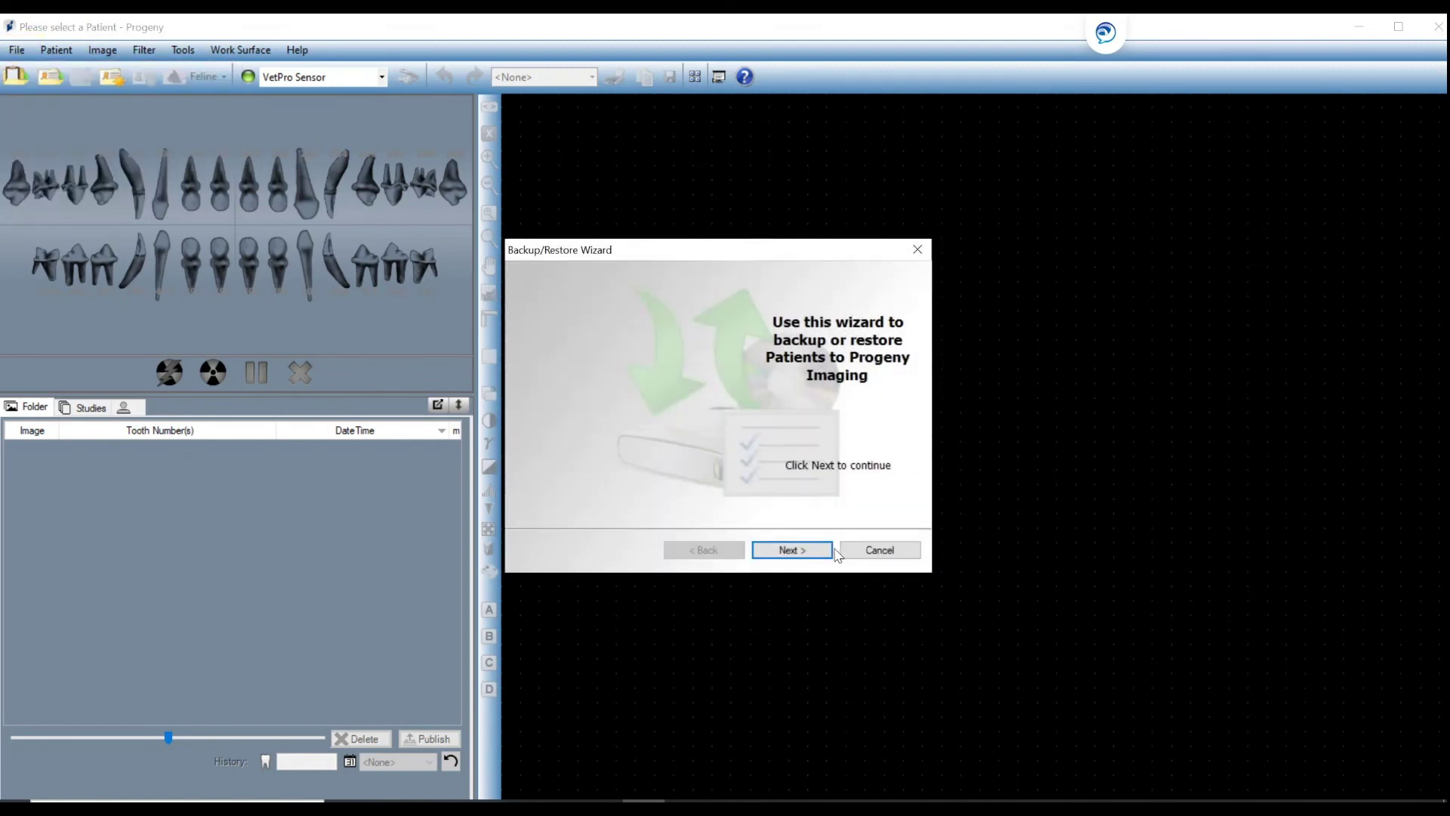
click(812, 555)
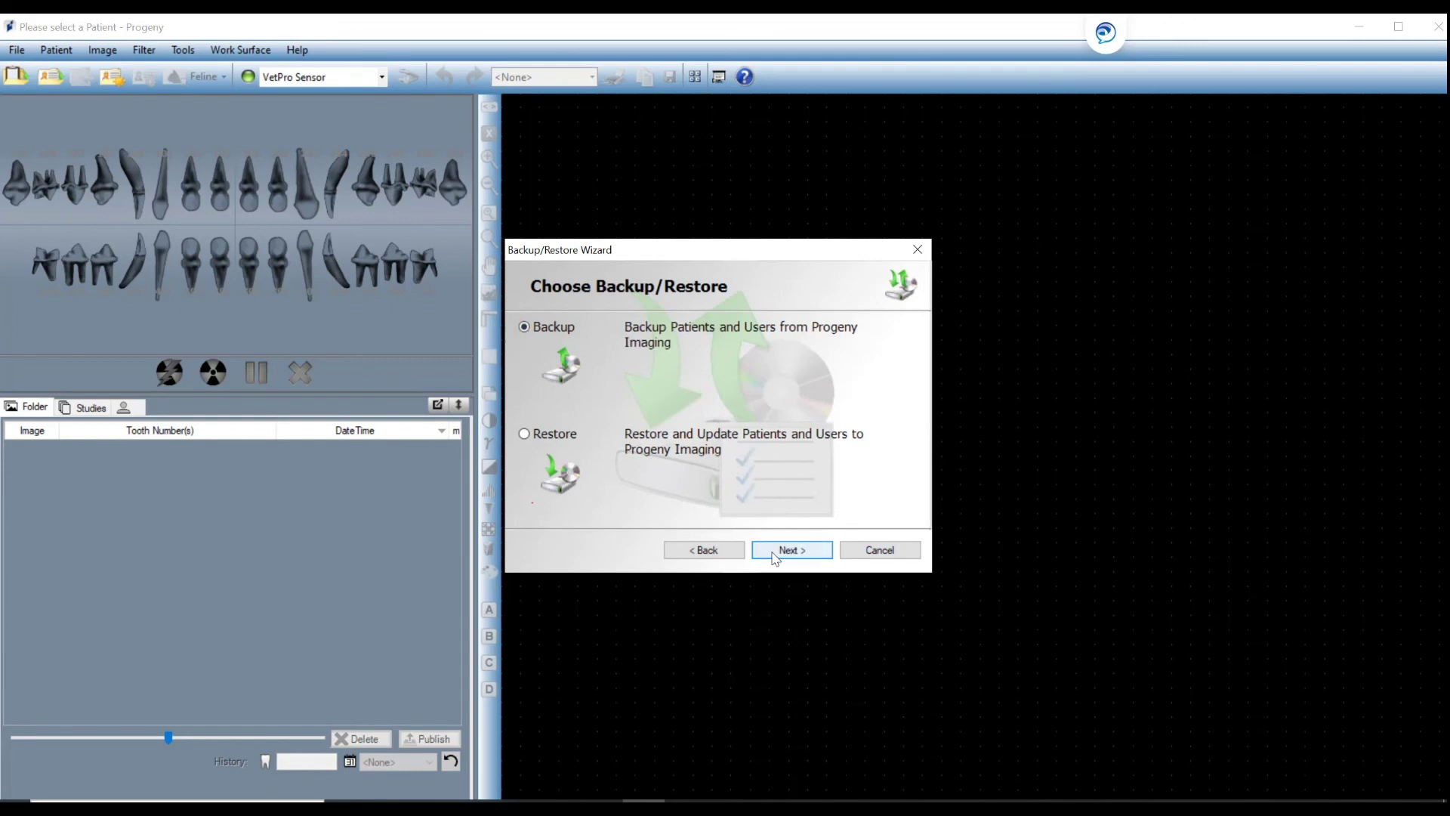
click(775, 556)
click(537, 337)
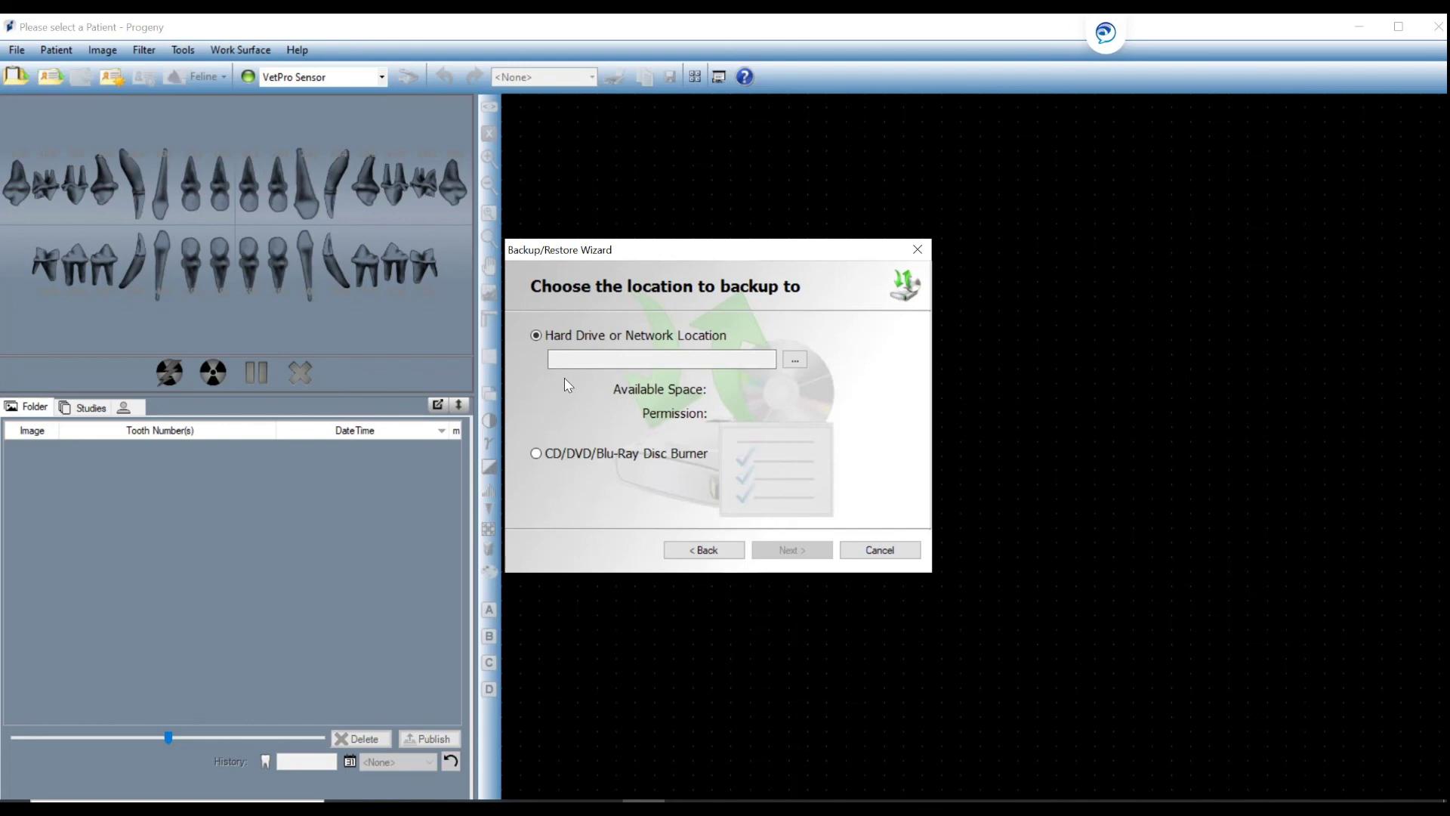
click(794, 361)
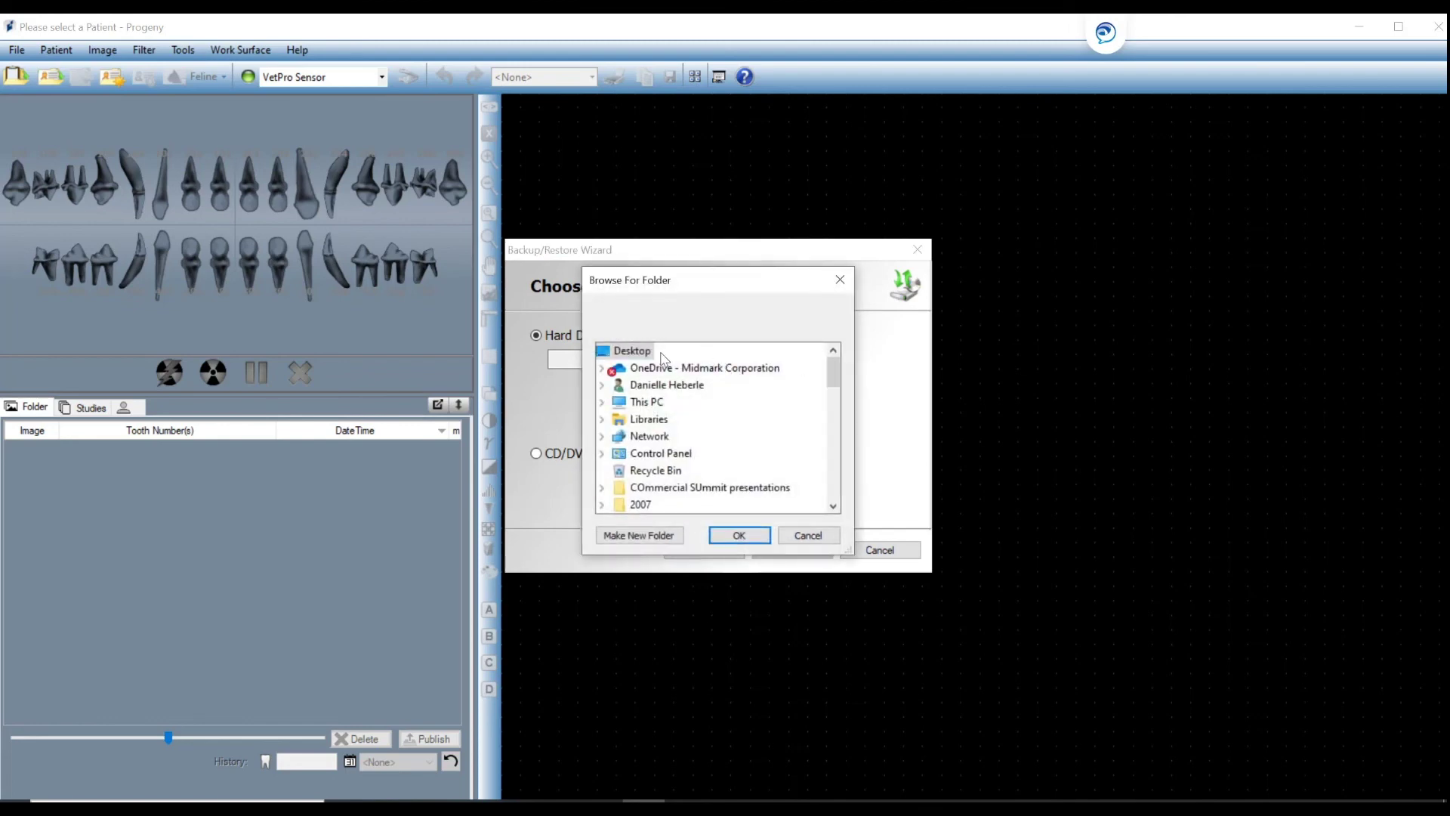
scroll(667, 363, down, 1)
scroll(672, 420, down, 2)
click(658, 454)
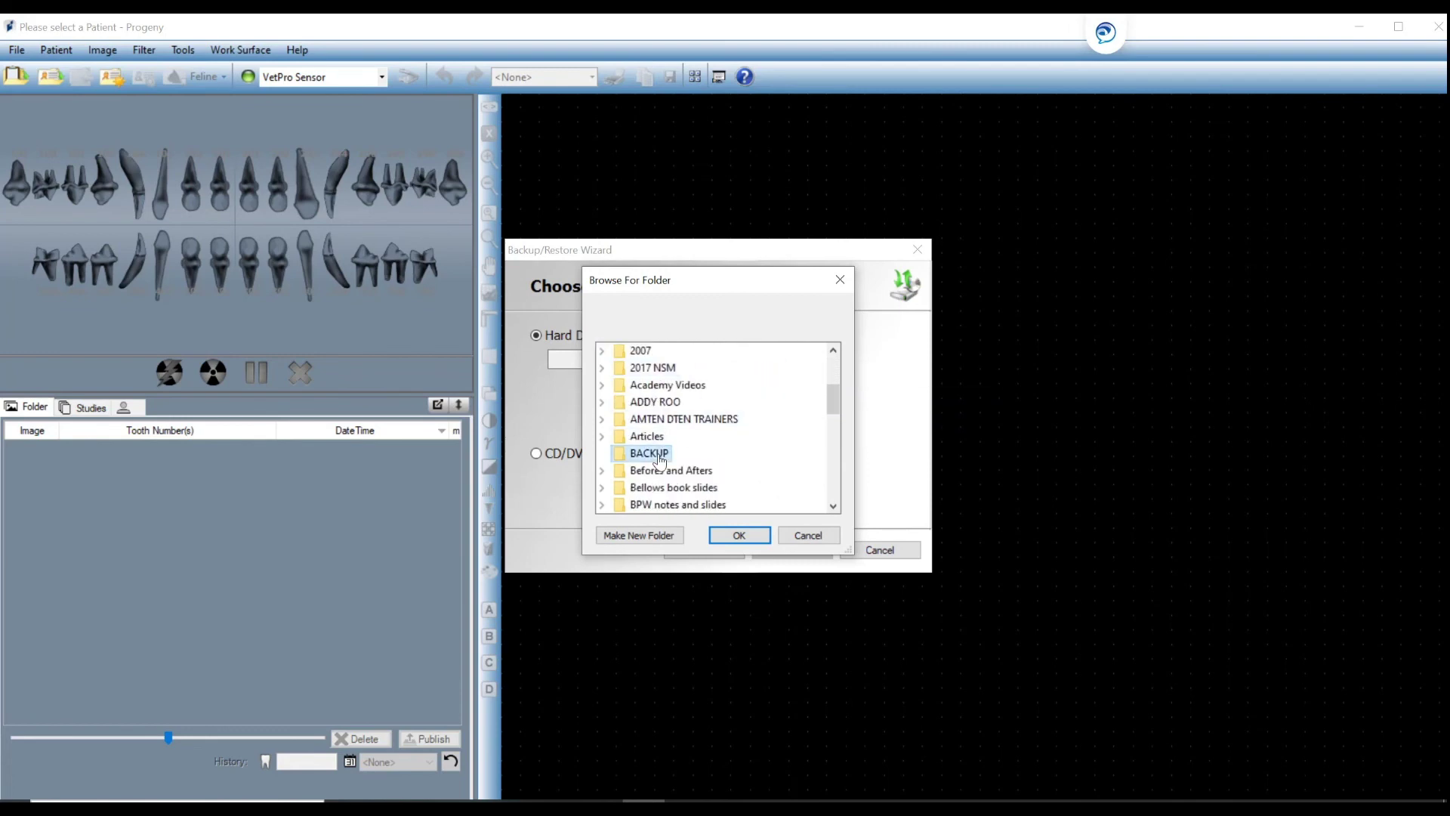
click(737, 537)
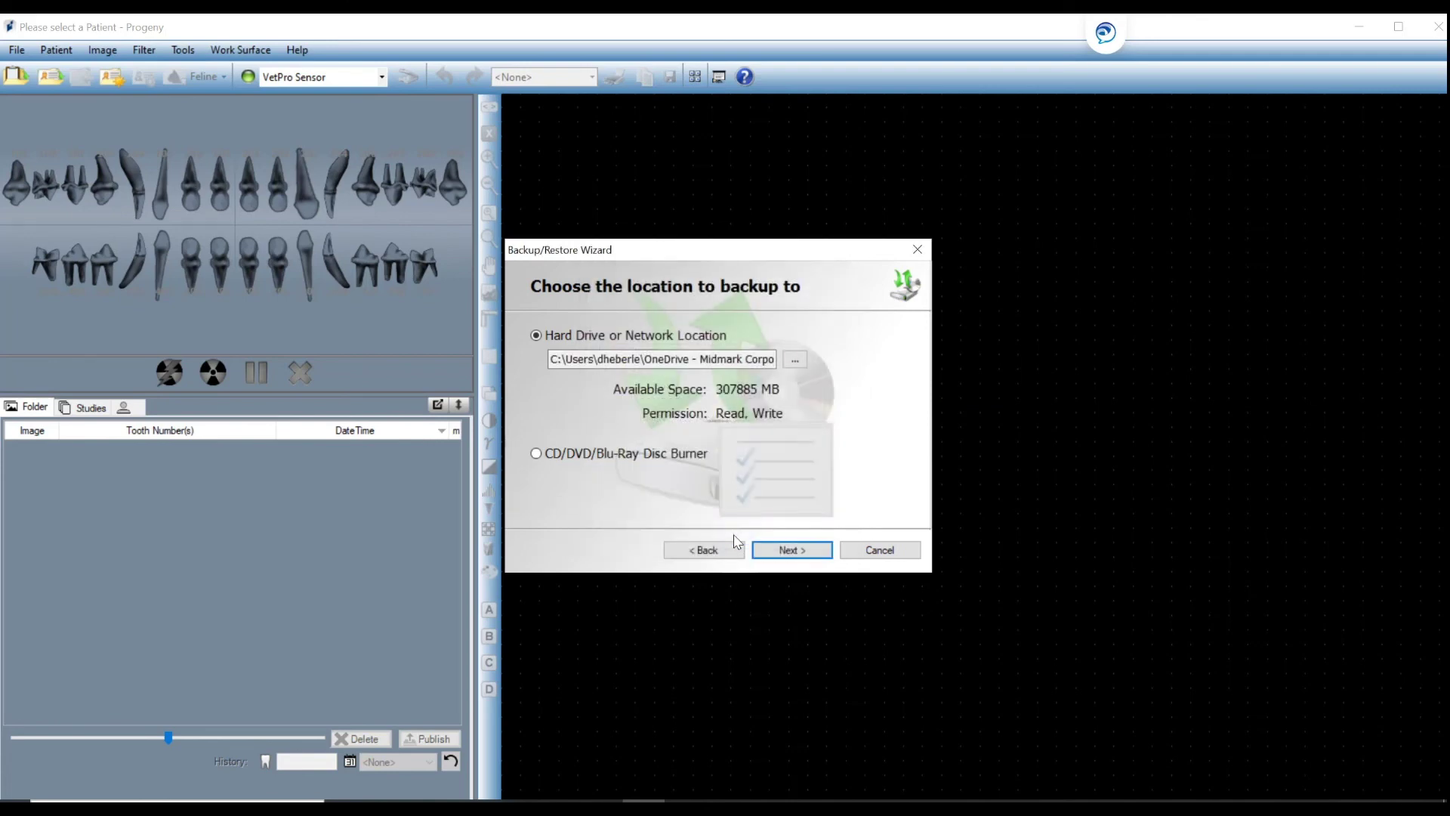
Run the backup of all 39 patients and close the wizard once it completes.
click(786, 558)
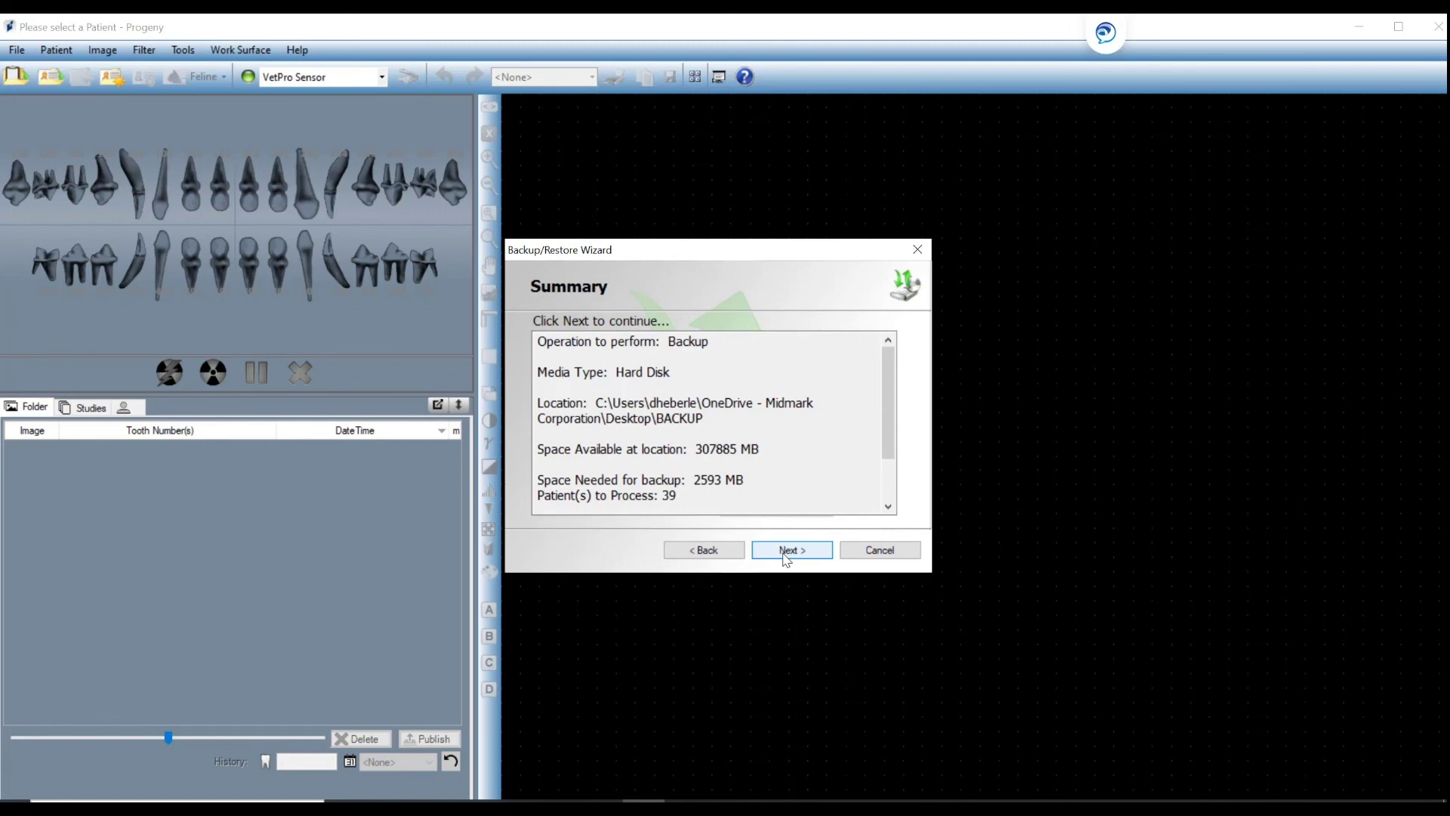
click(785, 555)
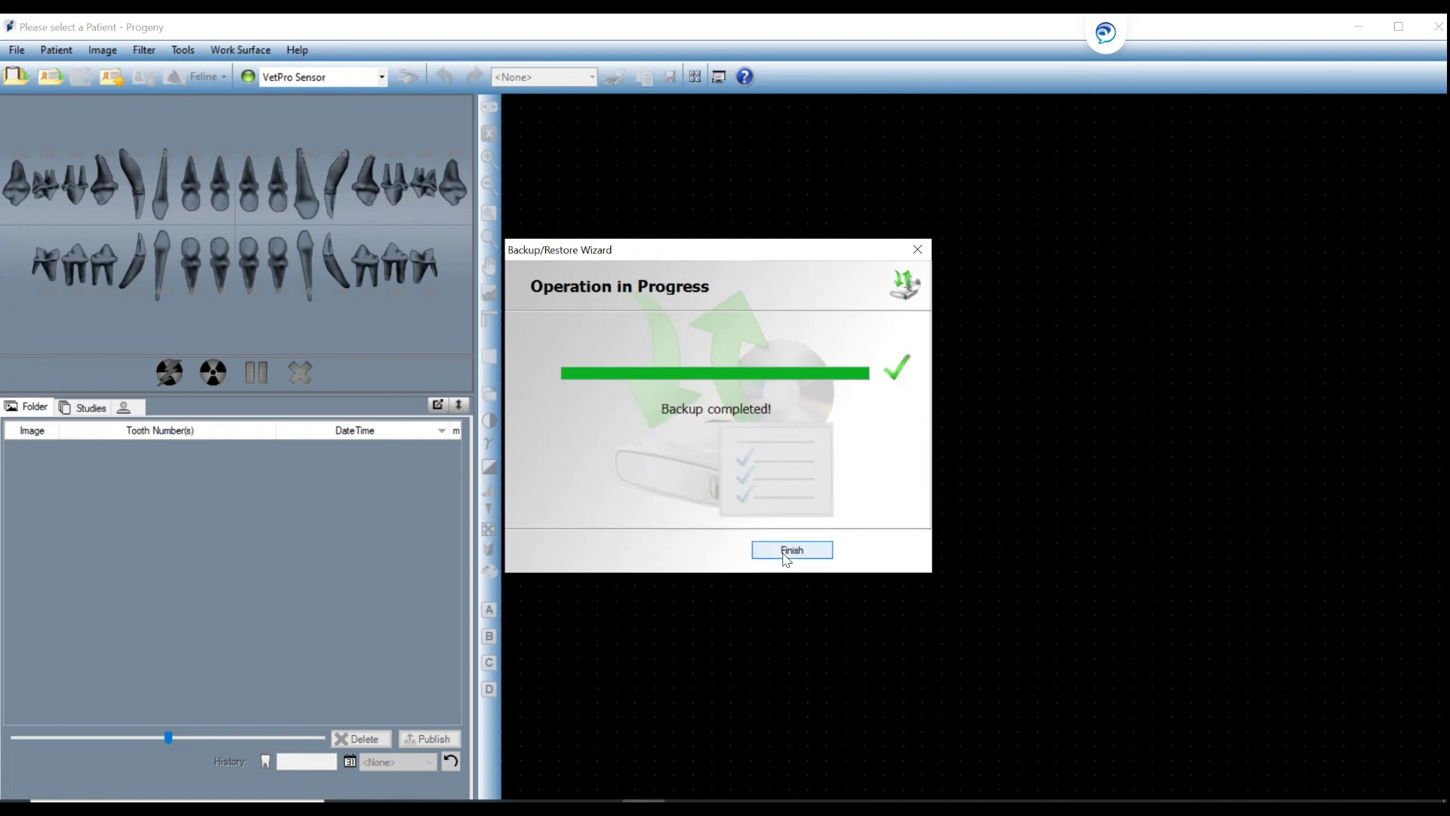
click(786, 557)
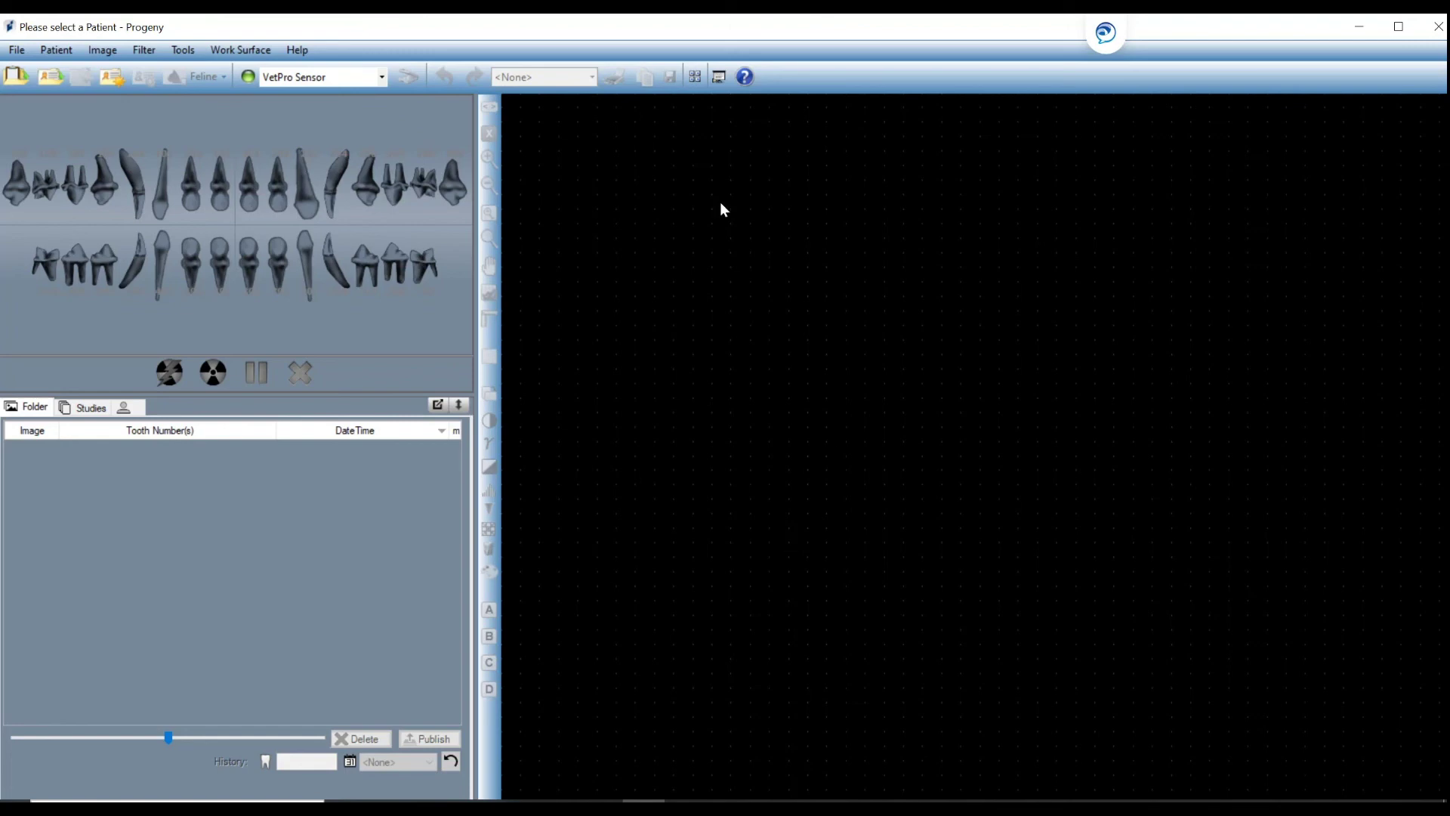
Start a Restore from Hard Drive or Network Location, selecting the desktop BACKUP folder as source.
click(15, 54)
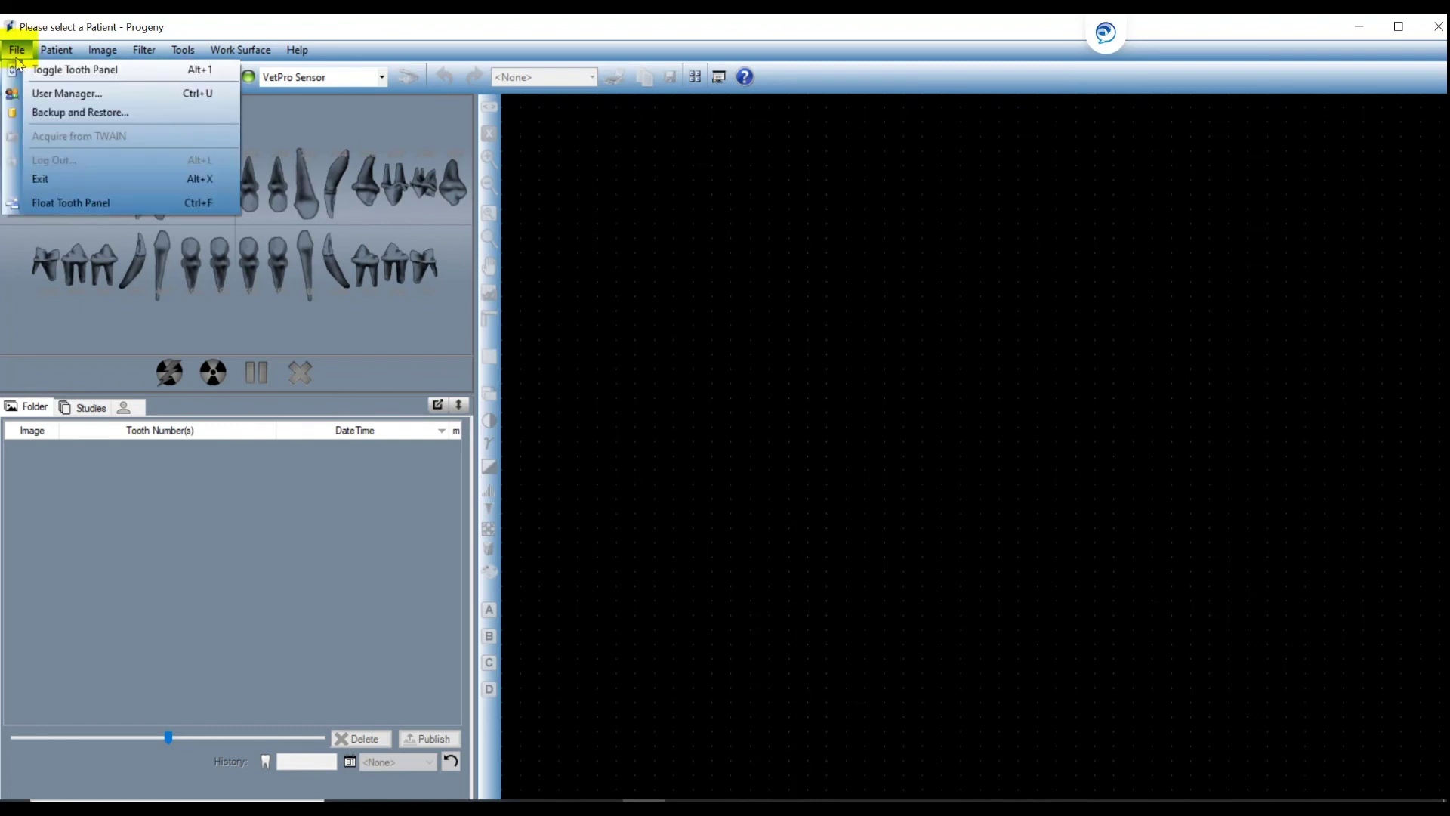
click(35, 117)
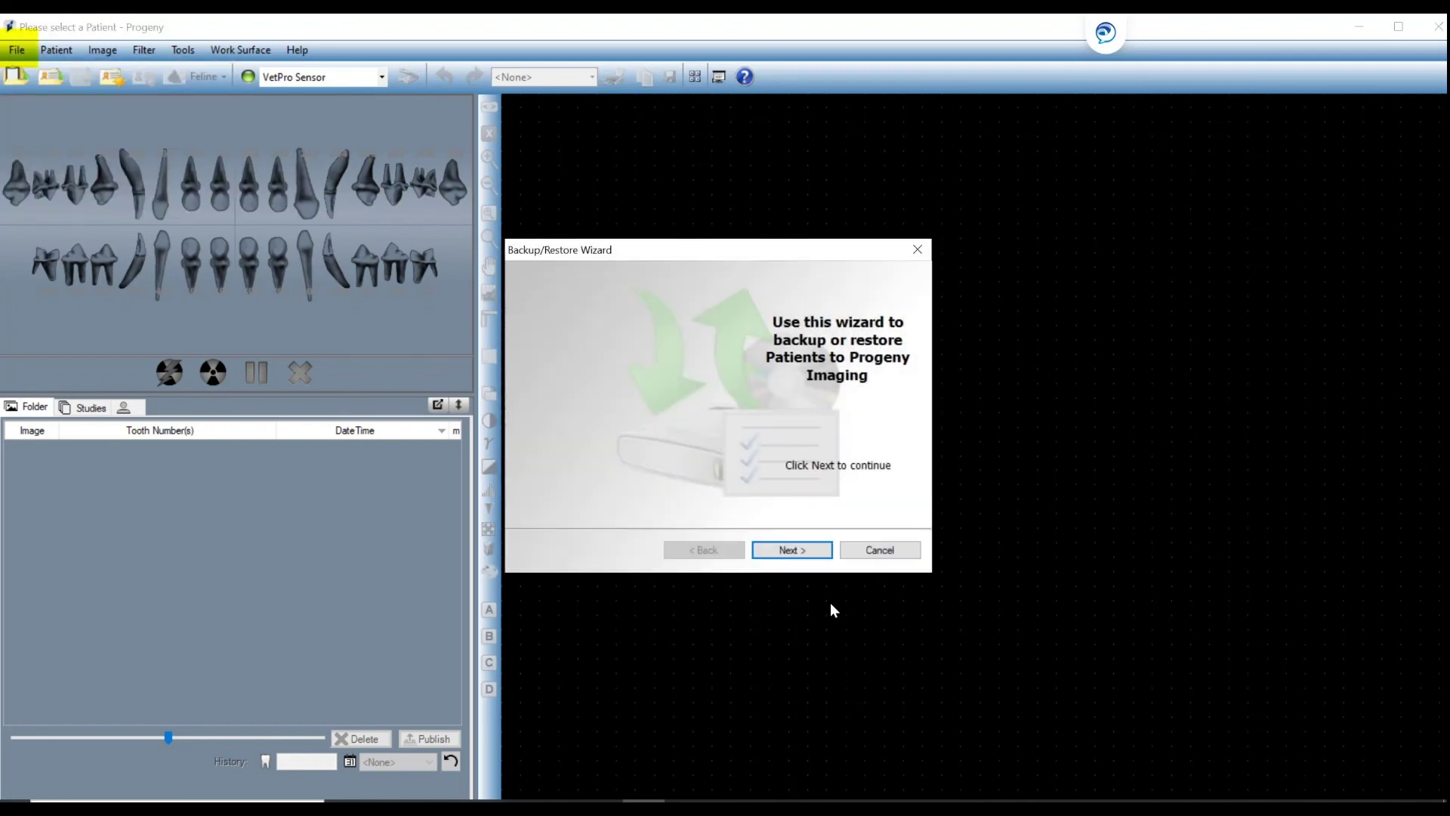
click(790, 550)
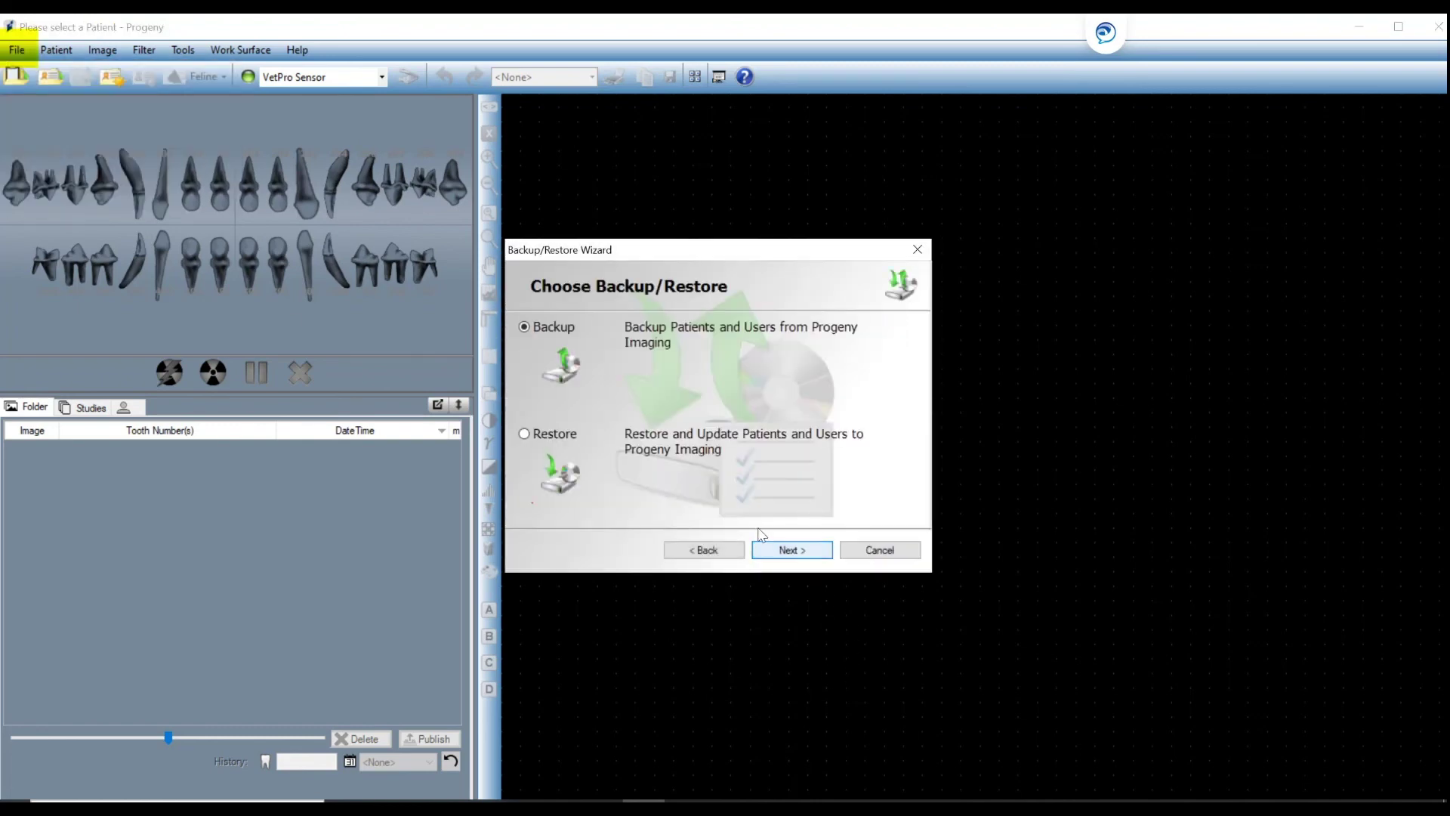
click(525, 434)
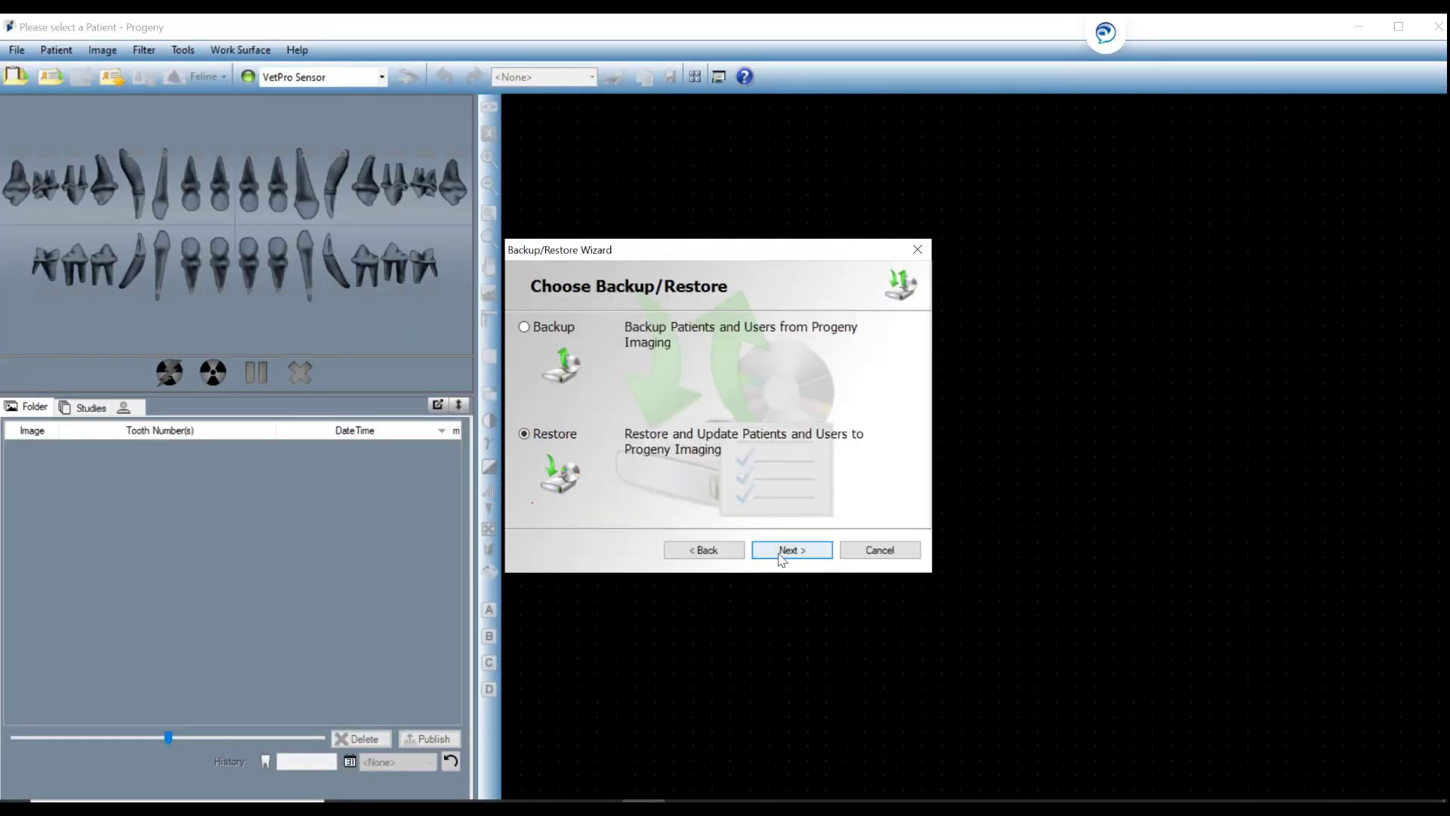
click(782, 555)
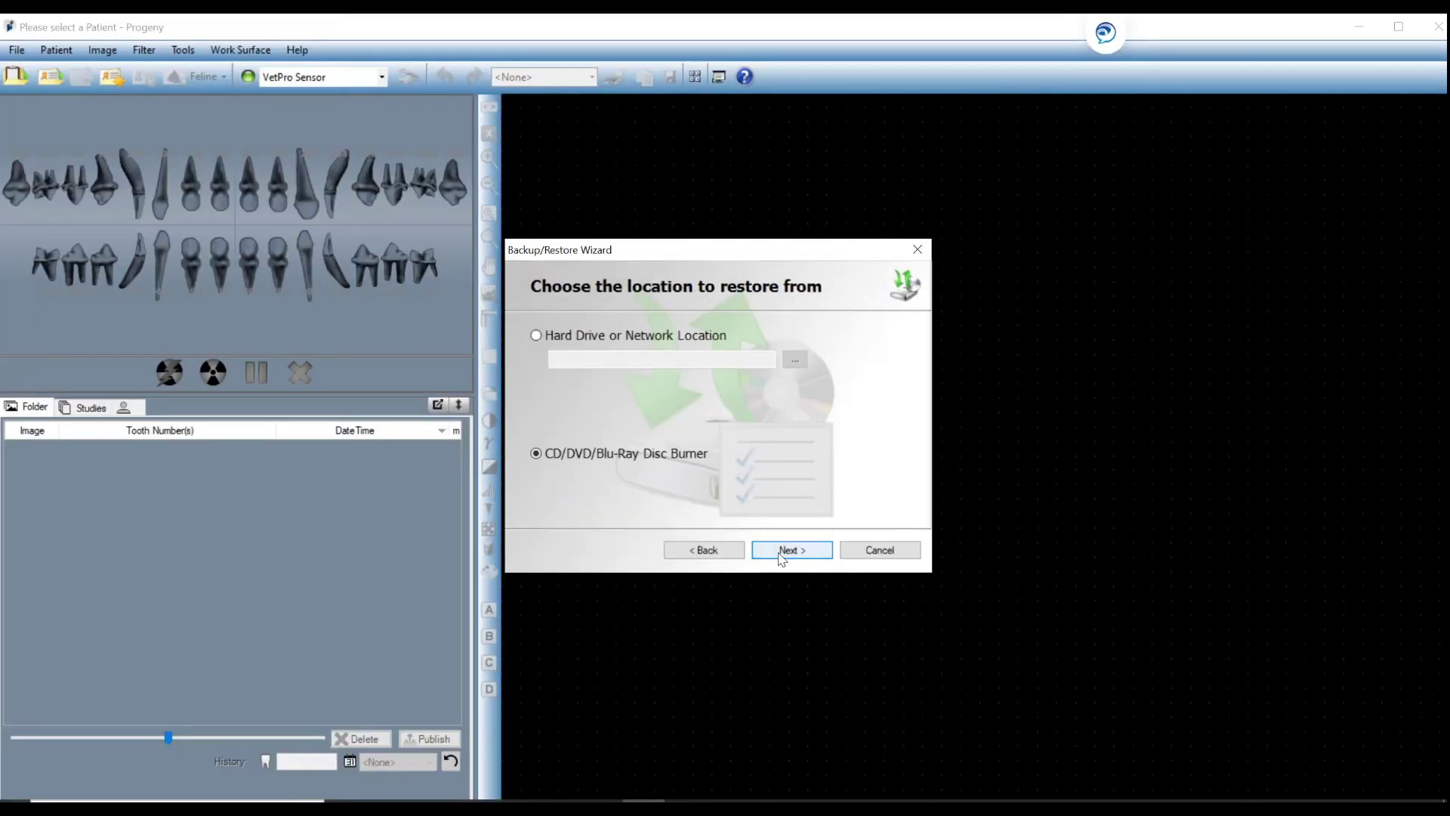
click(536, 335)
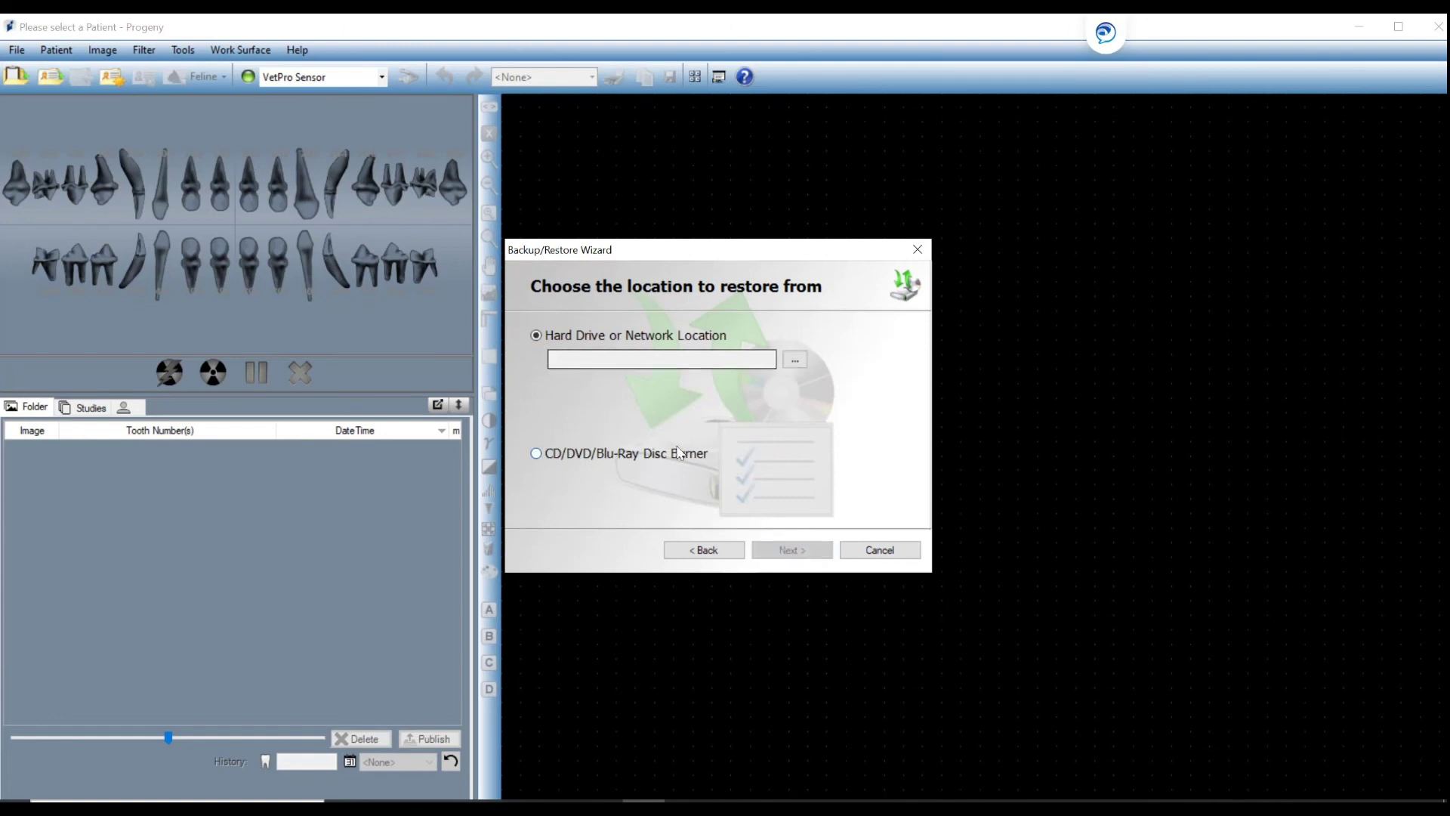
click(794, 361)
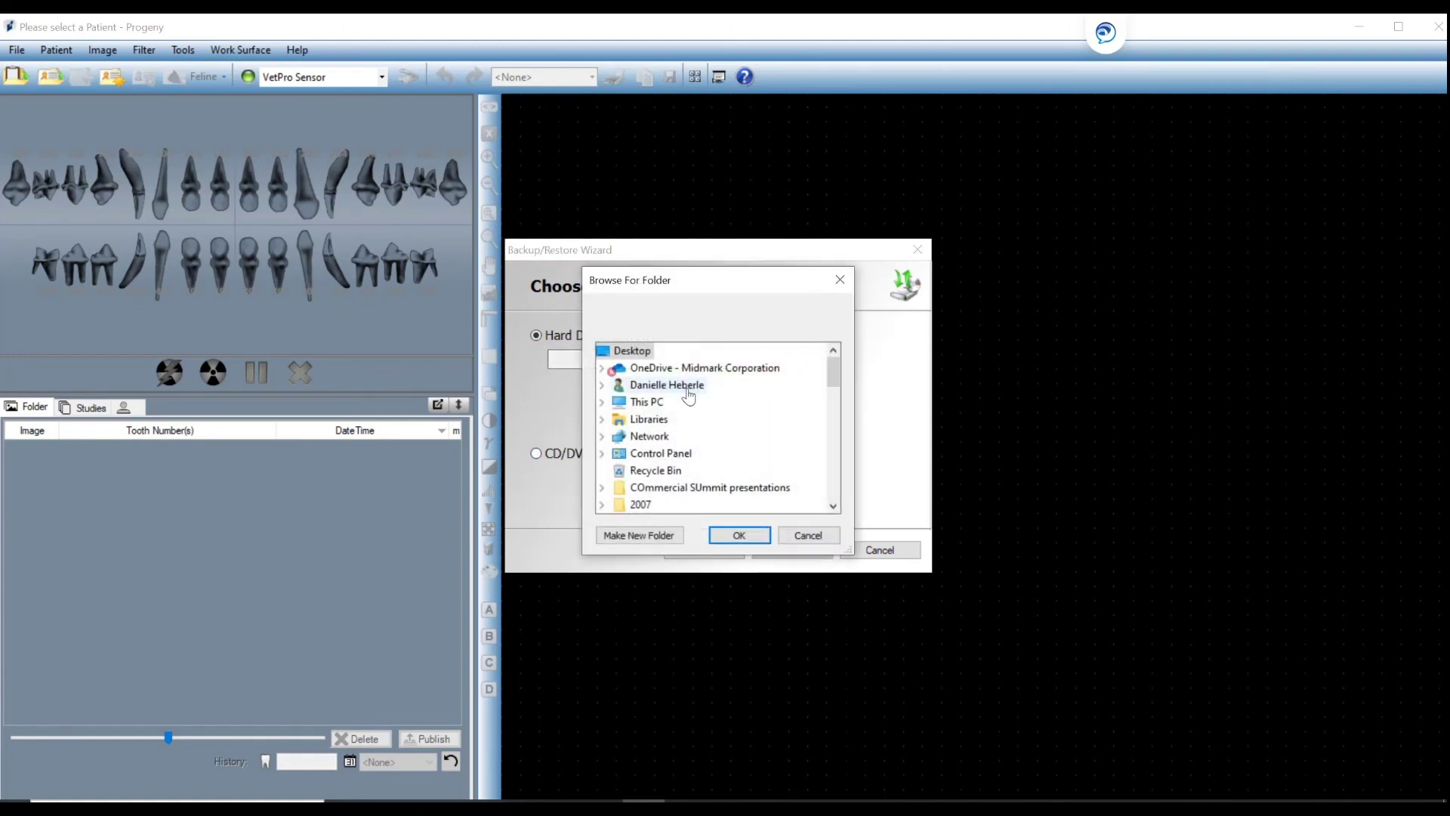
scroll(657, 476, down, 2)
scroll(645, 495, down, 1)
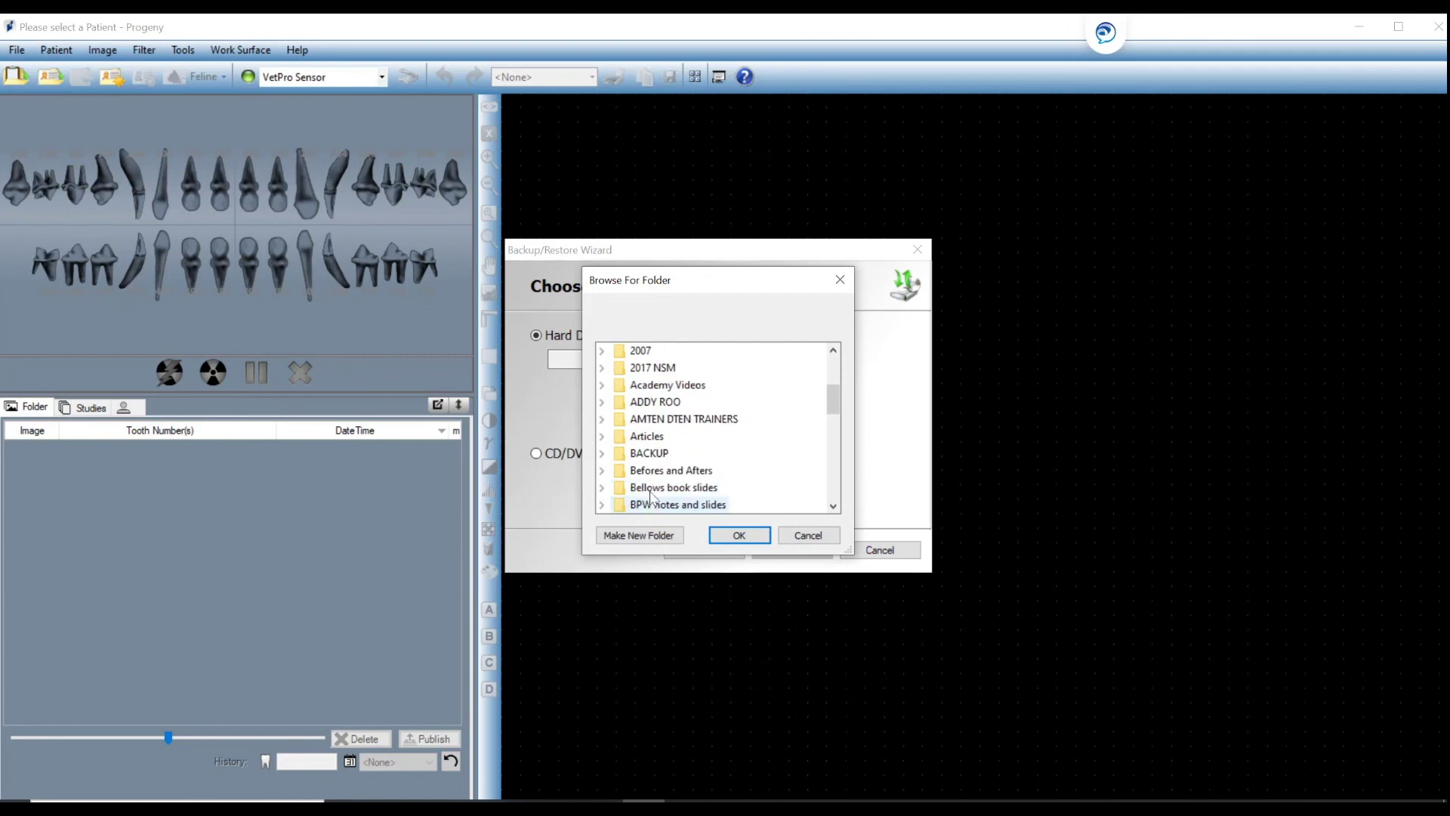
click(649, 453)
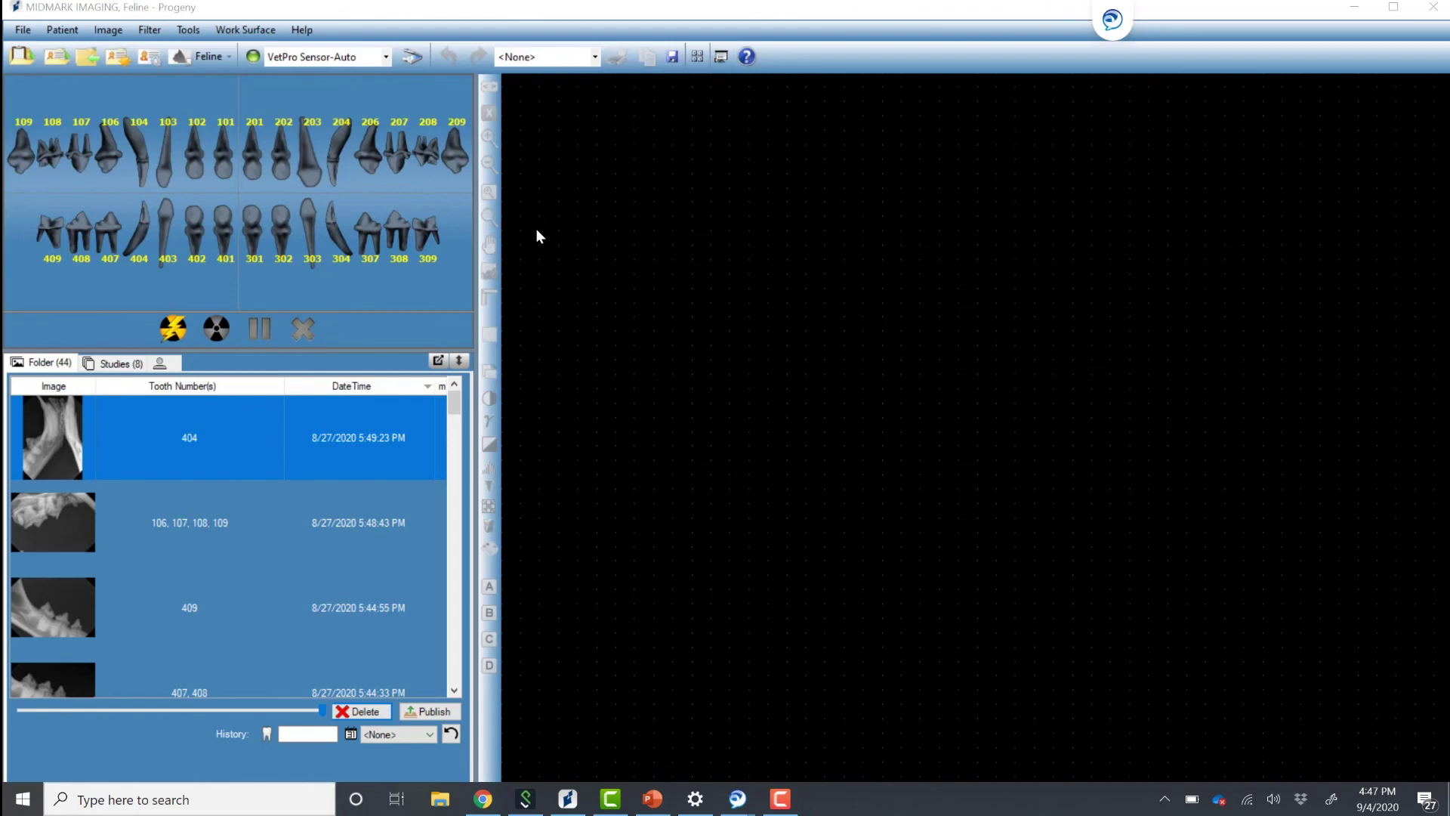
Check for updates to confirm 1.18.7.5 is the latest version, then switch to the BISCOM upgrade slide.
click(303, 30)
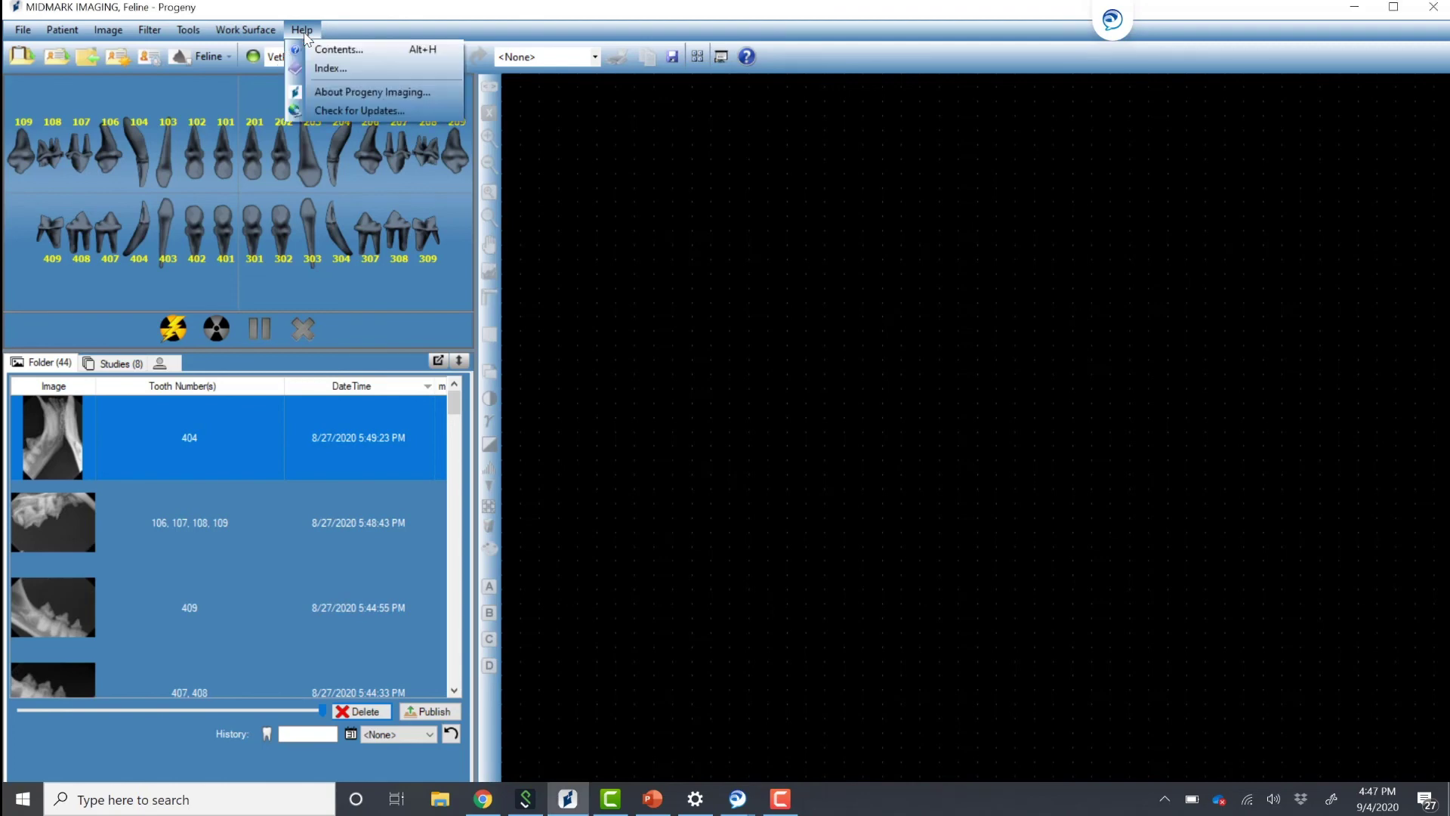
click(348, 111)
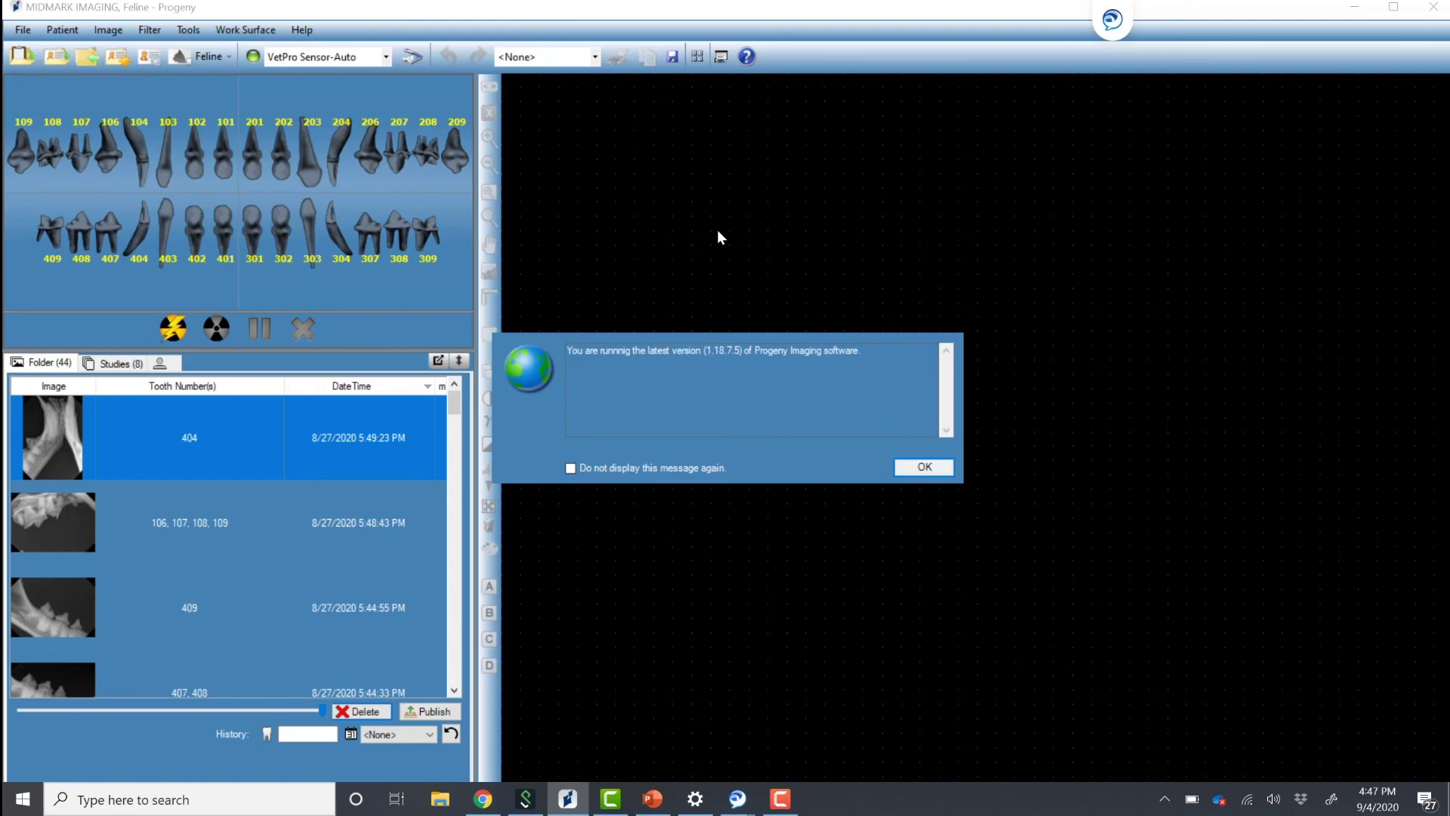
click(657, 798)
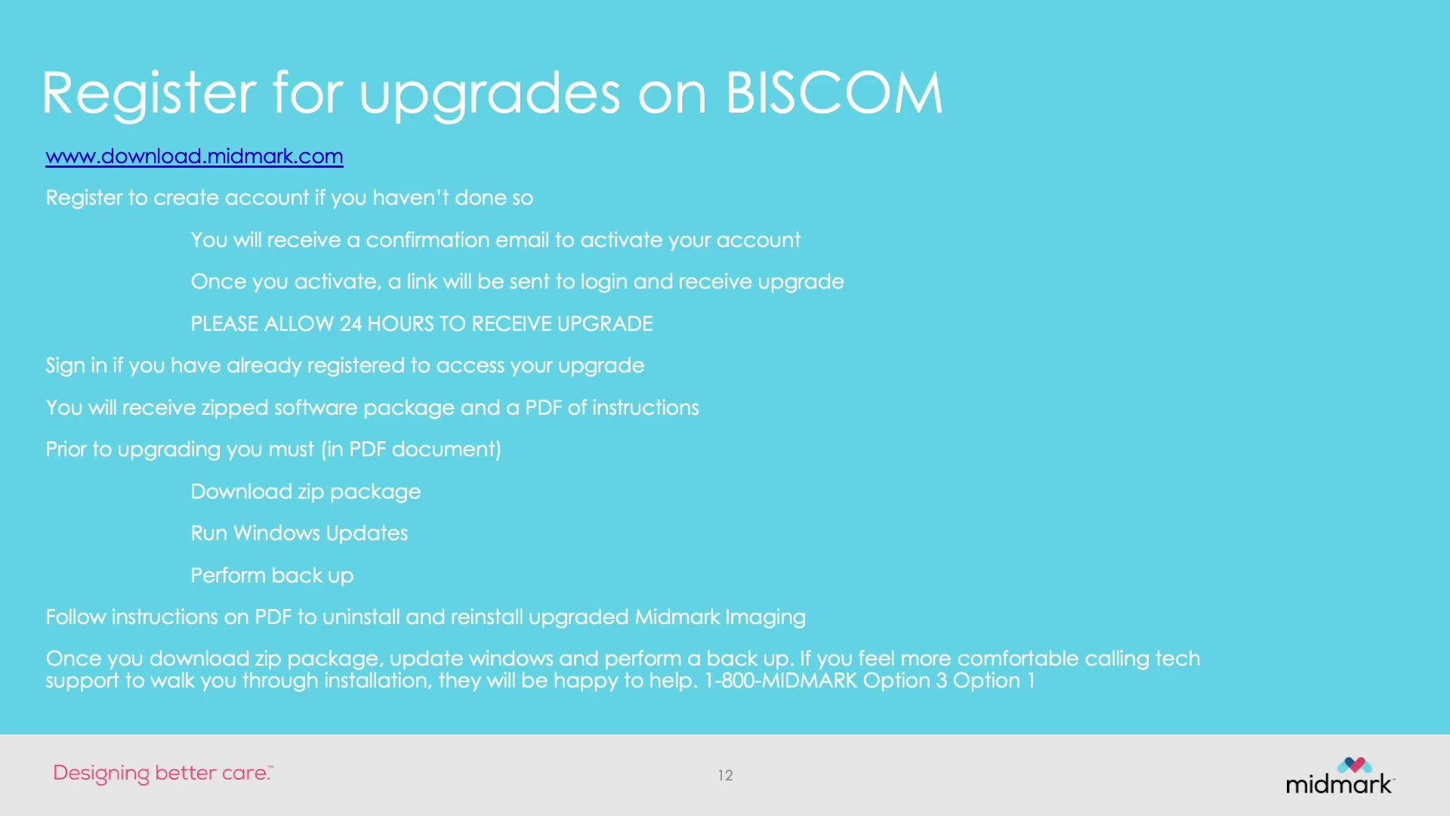